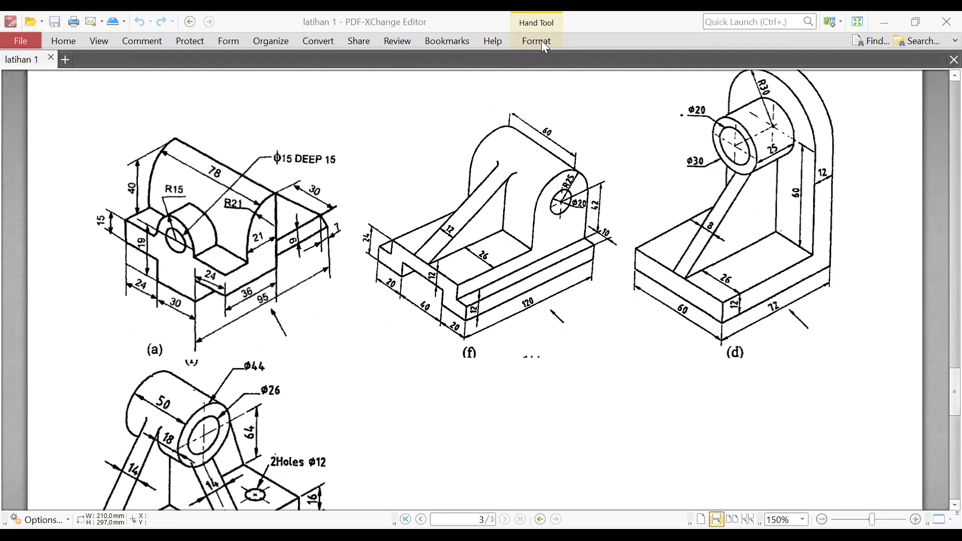
Annotate the inclined support in drawing (f) with an arrow and the label "rib".
mouse_move(430, 172)
mouse_down()
mouse_move(467, 211)
mouse_move(451, 215)
mouse_up()
click(406, 162)
text(rib)
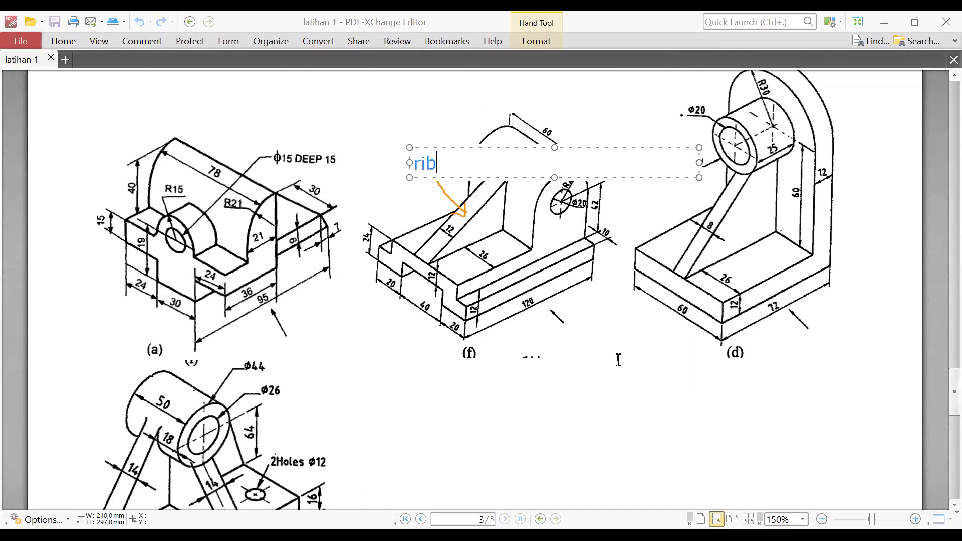
click(378, 154)
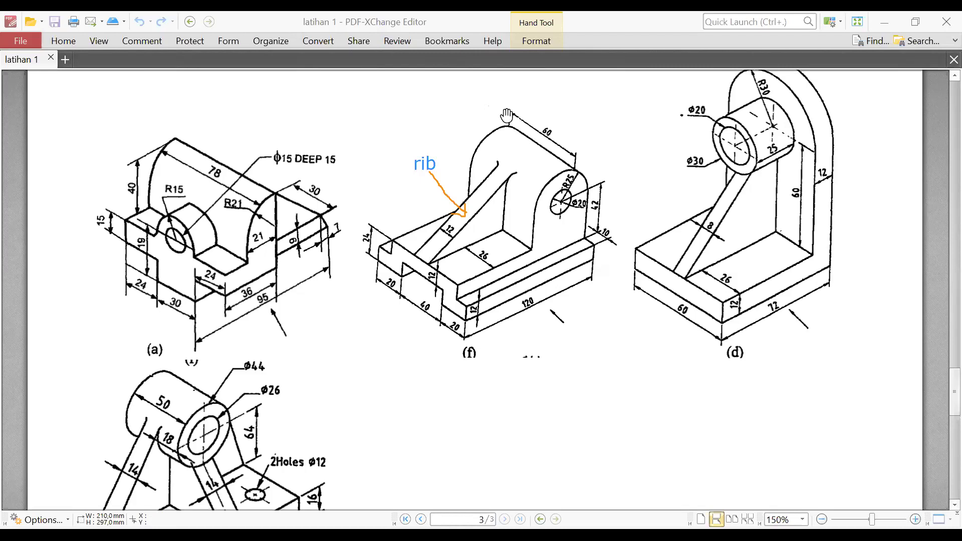
click(596, 51)
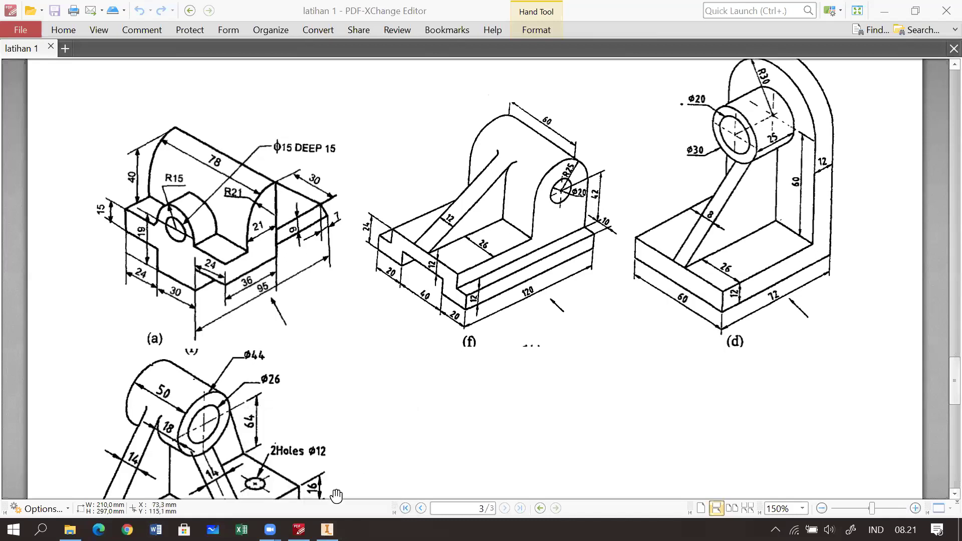
Switch briefly to Inventor, return to PDF-XChange Editor and look over the exercise drawings around page 3.
click(326, 530)
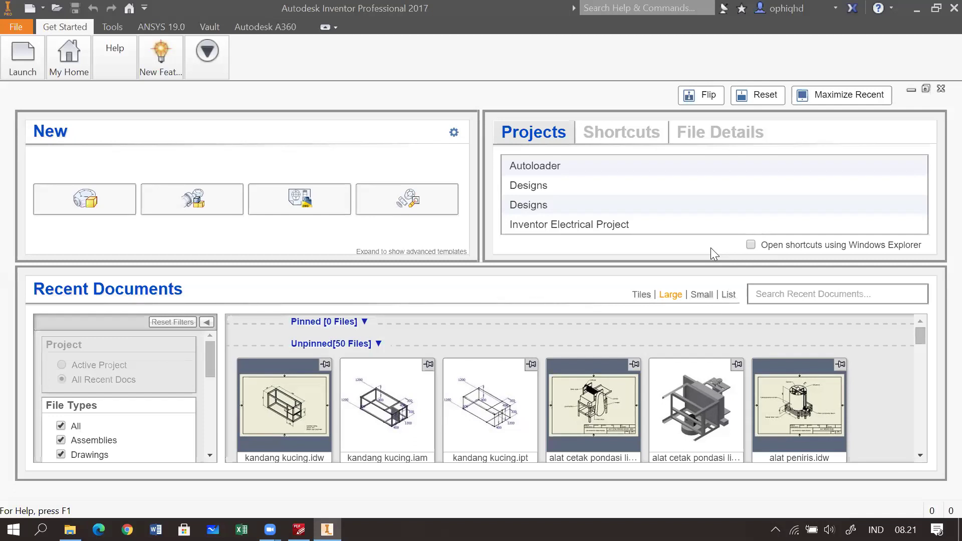
click(169, 54)
click(299, 530)
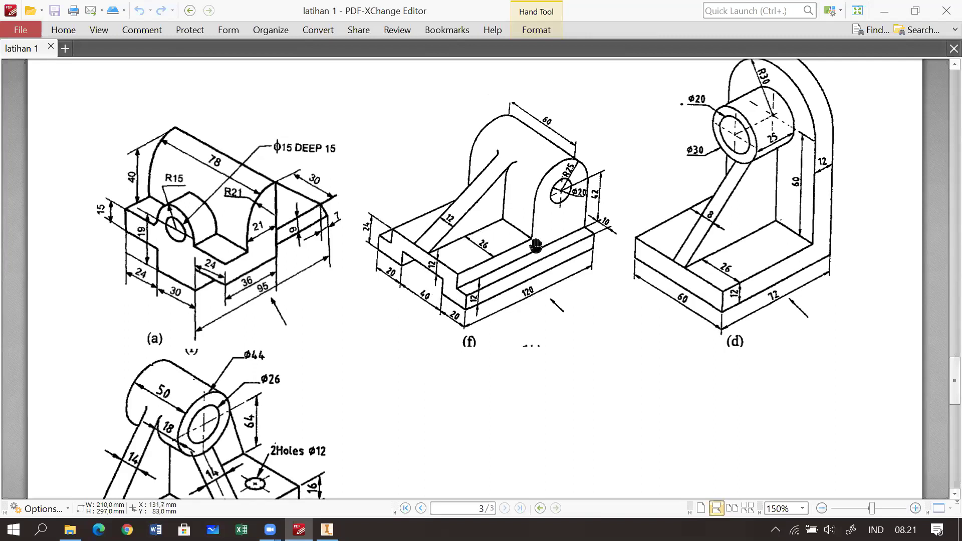
scroll(533, 326, down, 3)
scroll(533, 327, down, 3)
scroll(534, 326, up, 6)
In Inventor, create a new part from the metric Standard (mm).ipt template.
click(327, 530)
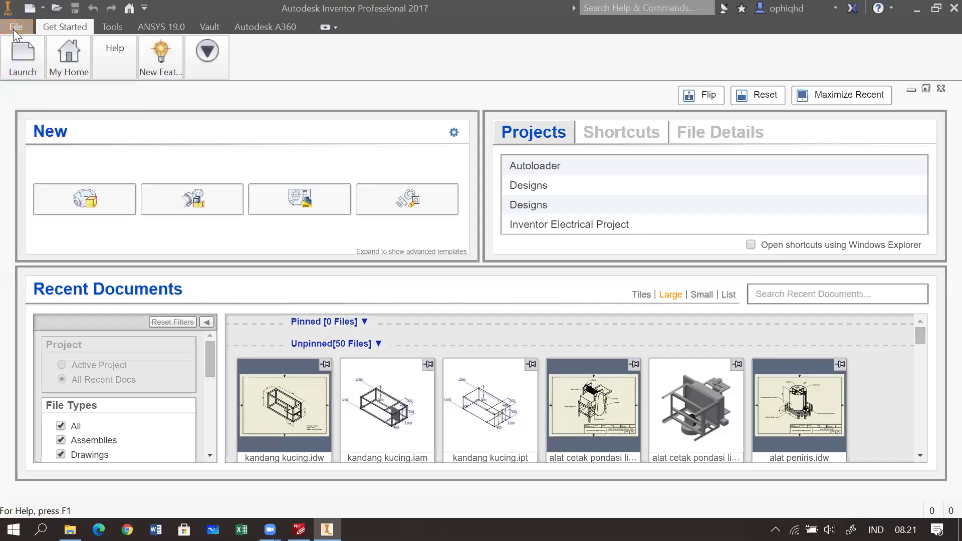
click(13, 28)
mouse_move(49, 87)
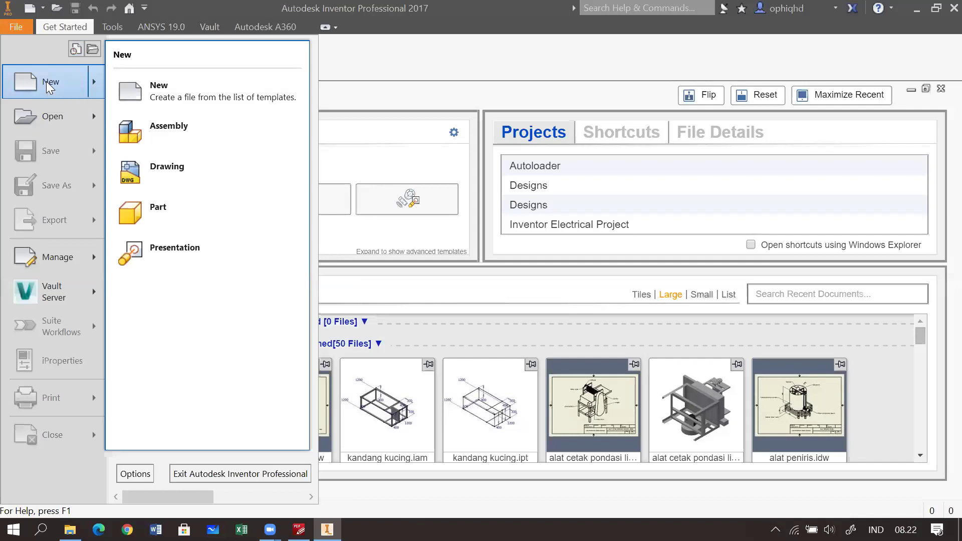
click(49, 86)
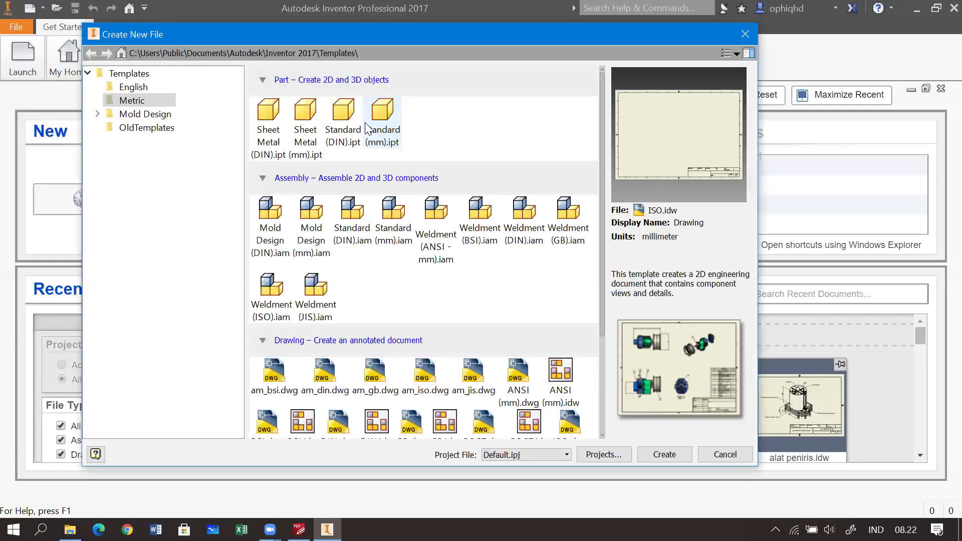
click(120, 100)
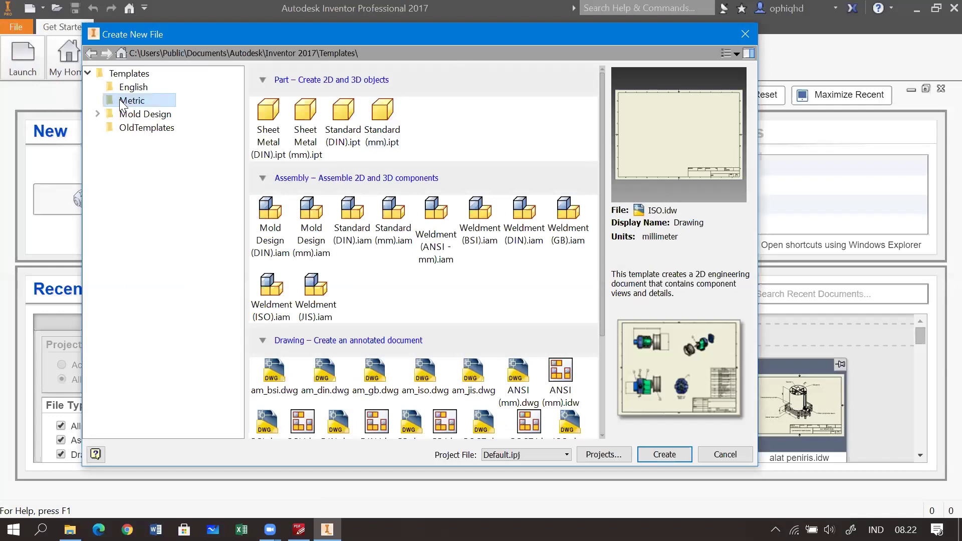
click(383, 115)
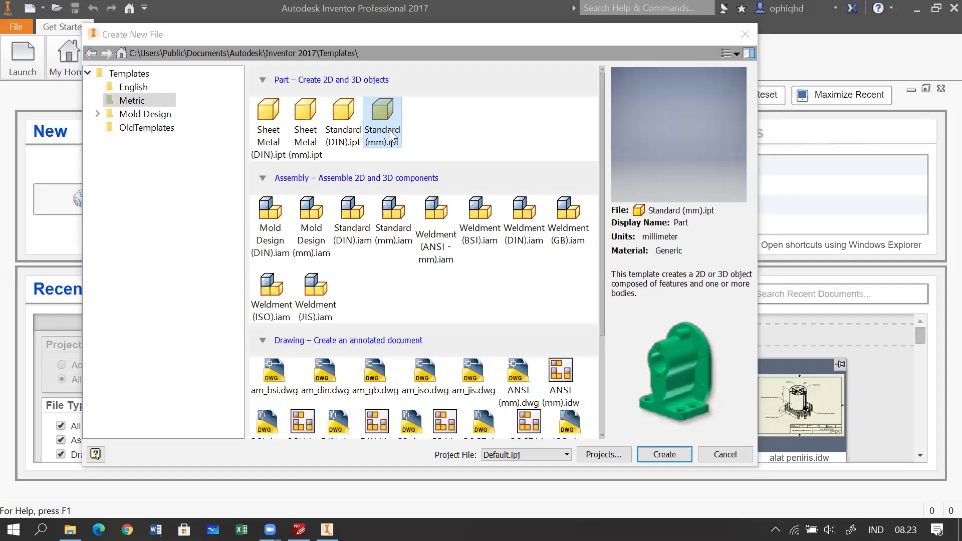
click(663, 455)
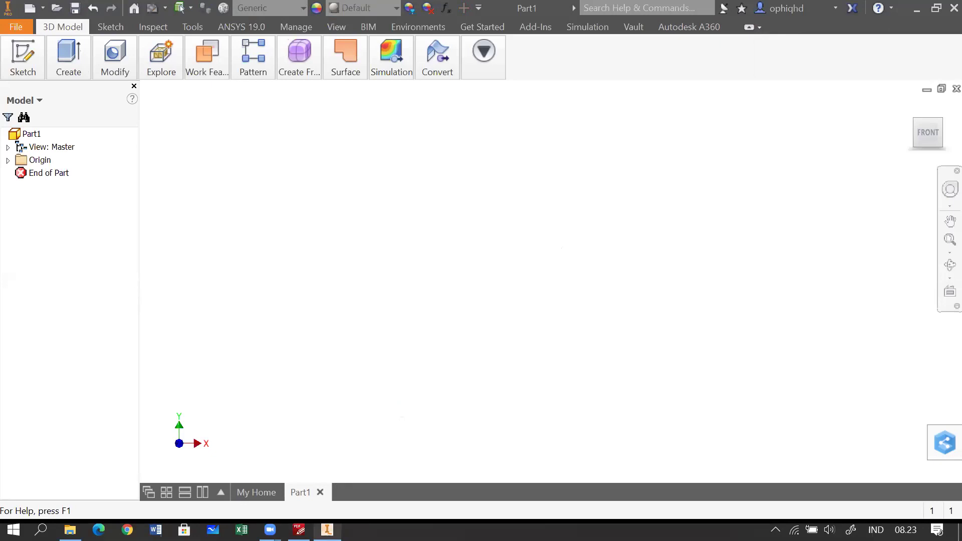
Switch to PDF-XChange Editor and draw labelled X, Y and Z axes freehand below drawing (f).
click(299, 530)
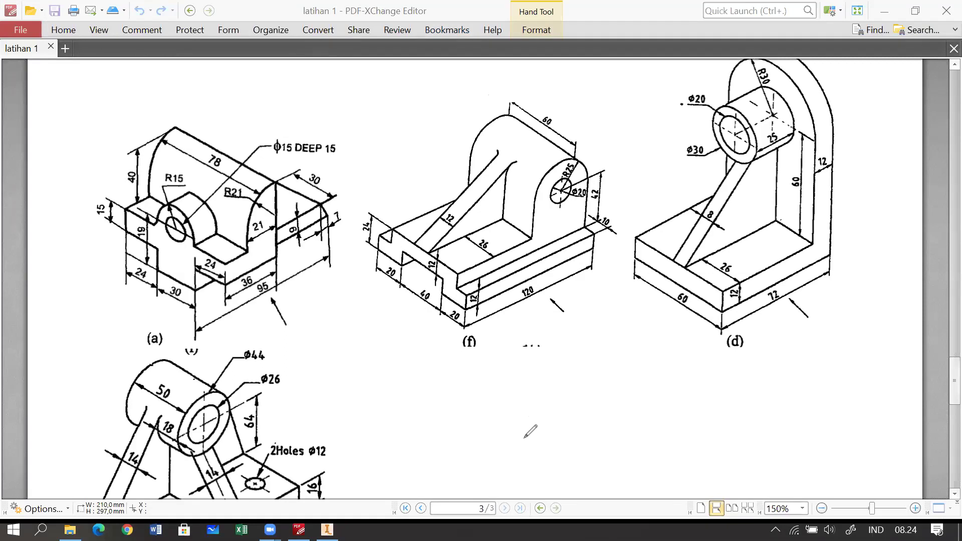
mouse_move(523, 437)
mouse_down()
mouse_move(601, 383)
mouse_move(632, 397)
mouse_move(617, 401)
mouse_up()
mouse_move(521, 440)
mouse_down()
mouse_move(522, 357)
mouse_move(544, 358)
mouse_move(538, 367)
mouse_move(547, 374)
mouse_up()
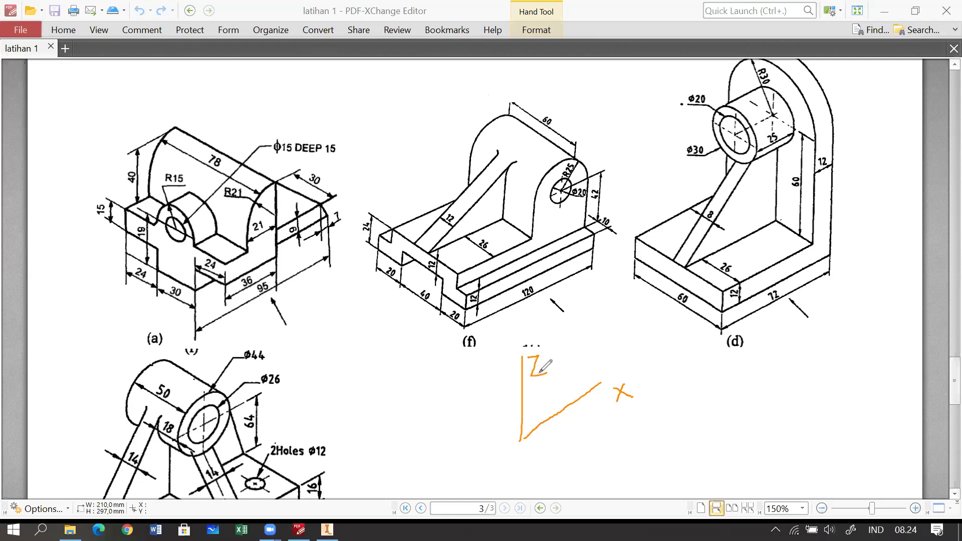
mouse_move(522, 441)
mouse_down()
mouse_move(461, 386)
mouse_move(462, 407)
mouse_move(445, 426)
mouse_move(440, 421)
mouse_up()
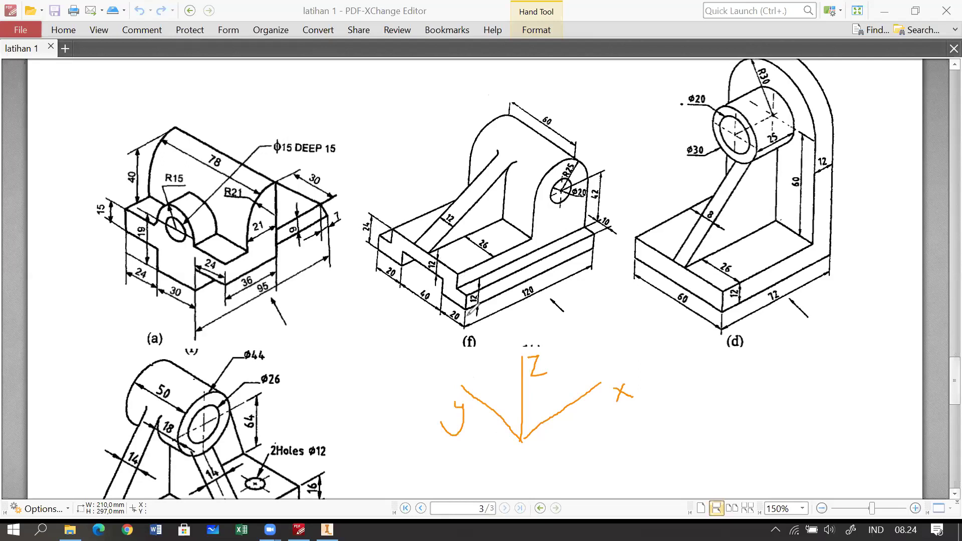
Annotate drawing (f) with a viewing arrow, a loop around its end profile, a circled "YZ" label and an arc joining the Y and Z axes.
mouse_move(364, 341)
mouse_down()
mouse_move(400, 307)
mouse_move(397, 323)
mouse_up()
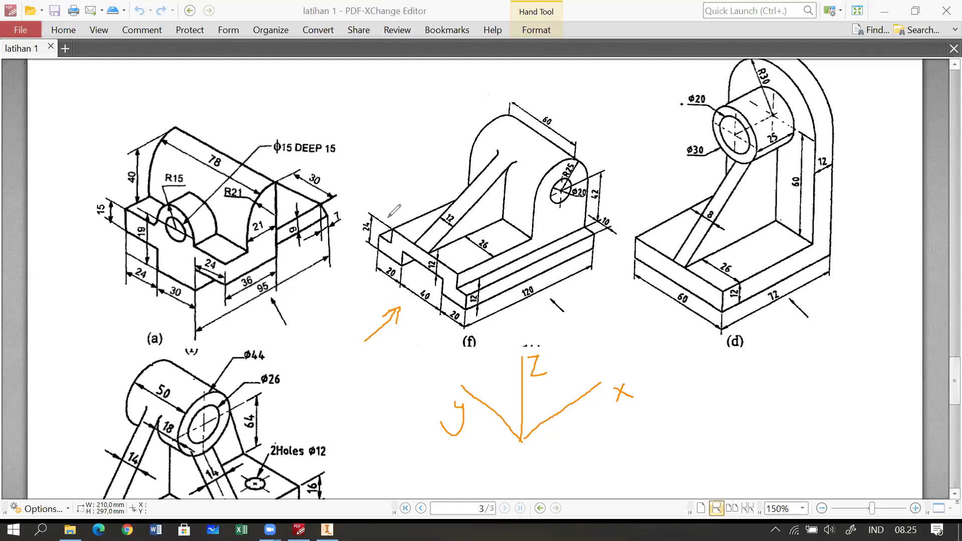
mouse_move(365, 222)
mouse_down()
mouse_move(467, 248)
mouse_move(481, 310)
mouse_move(392, 293)
mouse_move(364, 242)
mouse_up()
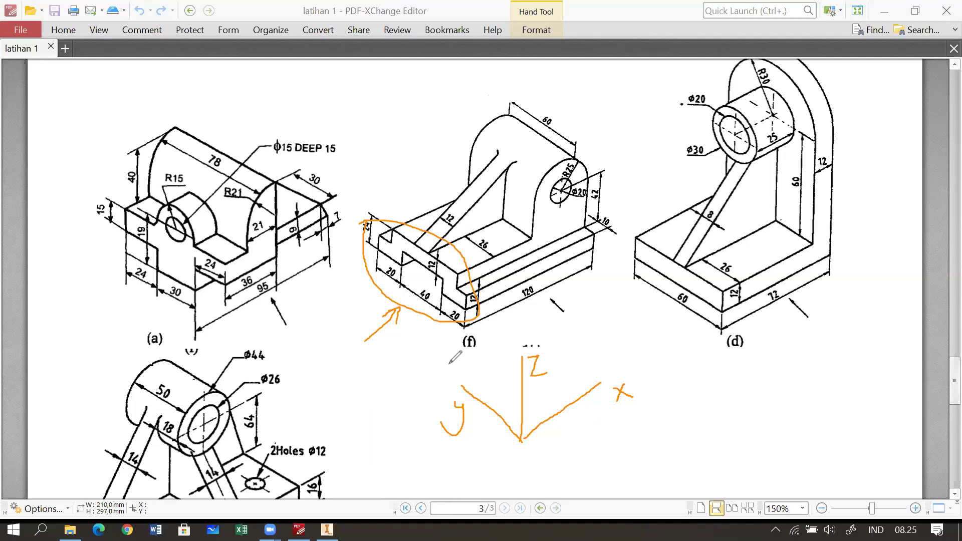
drag(363, 362, 366, 369)
drag(380, 378, 361, 386)
drag(394, 357, 413, 373)
drag(524, 370, 481, 400)
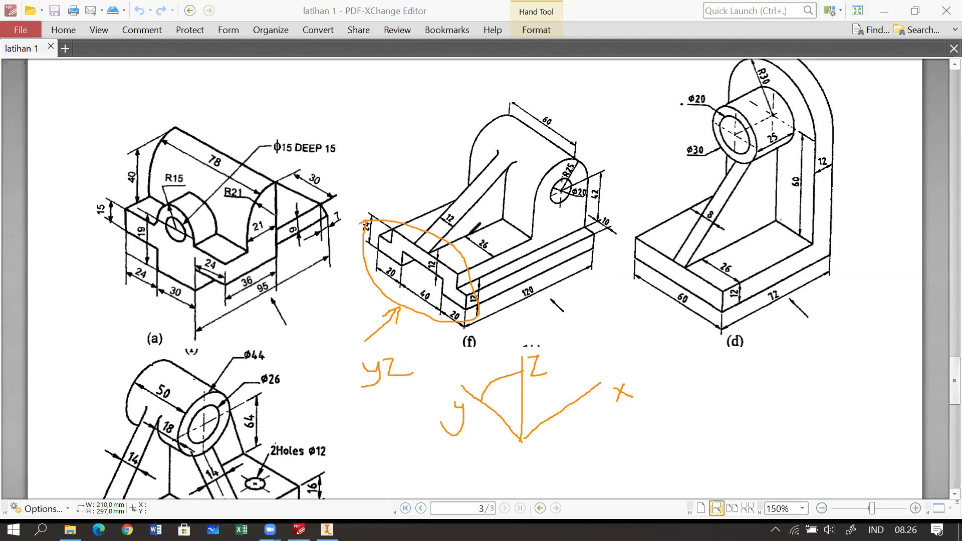
mouse_move(359, 352)
mouse_down()
mouse_move(356, 391)
mouse_move(421, 351)
mouse_move(362, 349)
mouse_up()
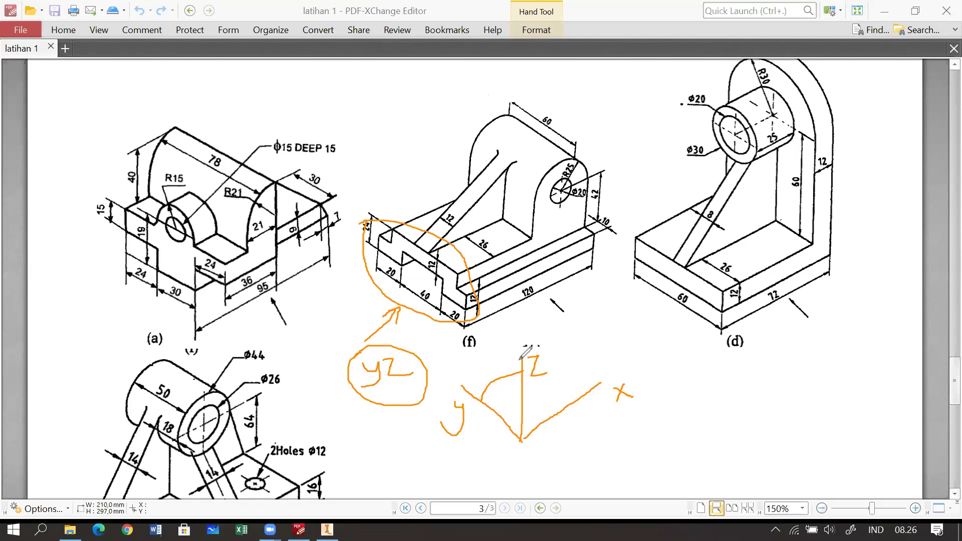
Add arrowheads to the three hand-drawn axes and clear all annotations from the page.
drag(518, 359, 524, 350)
mouse_move(586, 386)
mouse_down()
mouse_move(601, 382)
mouse_move(602, 397)
mouse_up()
drag(458, 385, 467, 388)
drag(458, 385, 461, 400)
key(e)
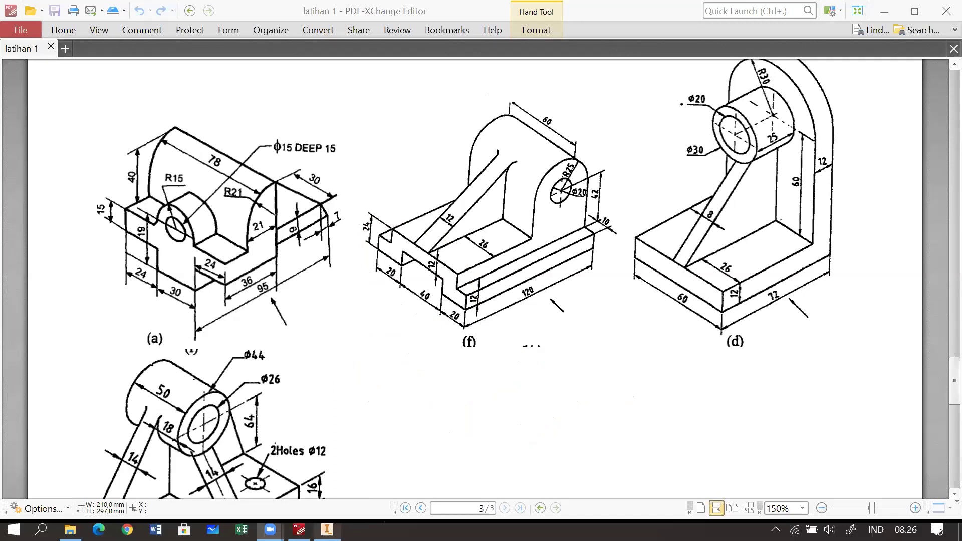
In Inventor, start a 2D sketch on the YZ plane and rotate the view so the Z axis points up.
key(alt+Tab)
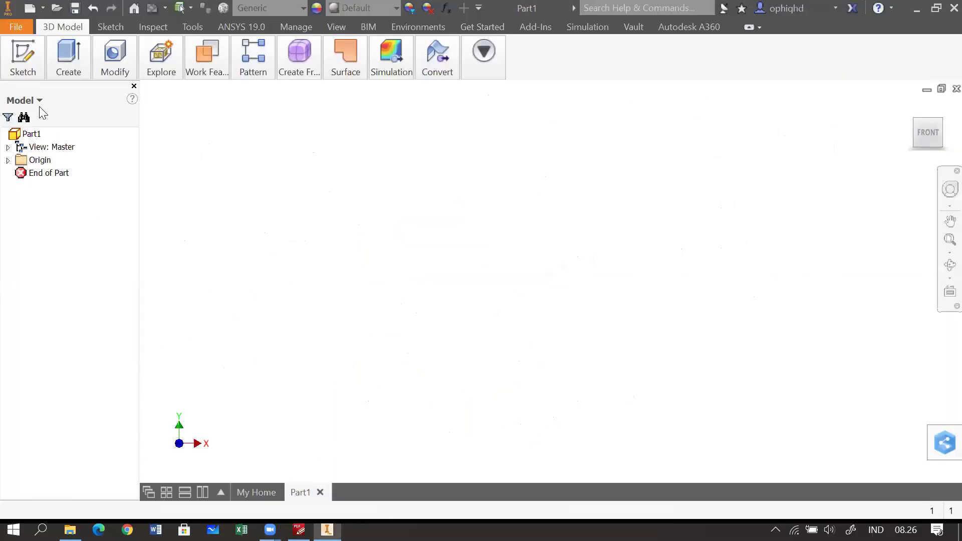
click(22, 63)
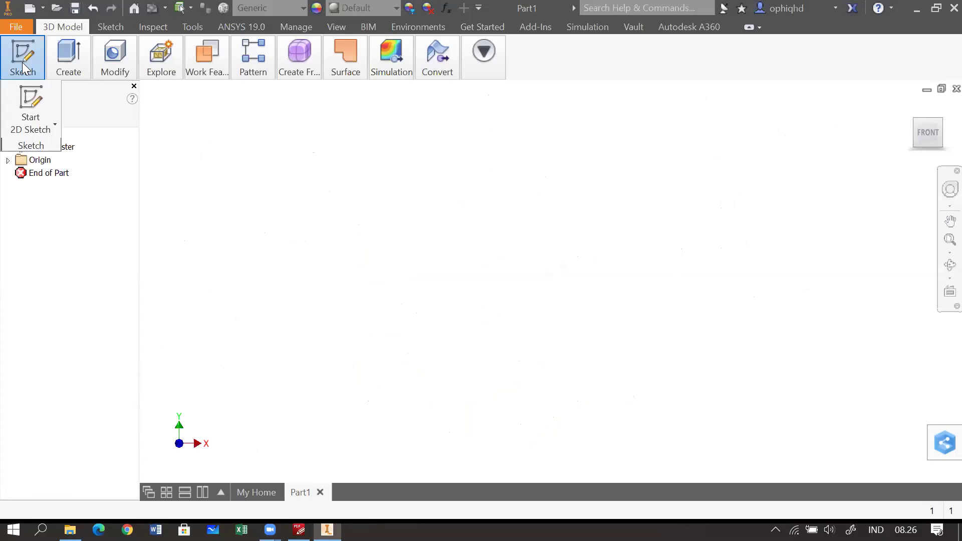
click(21, 98)
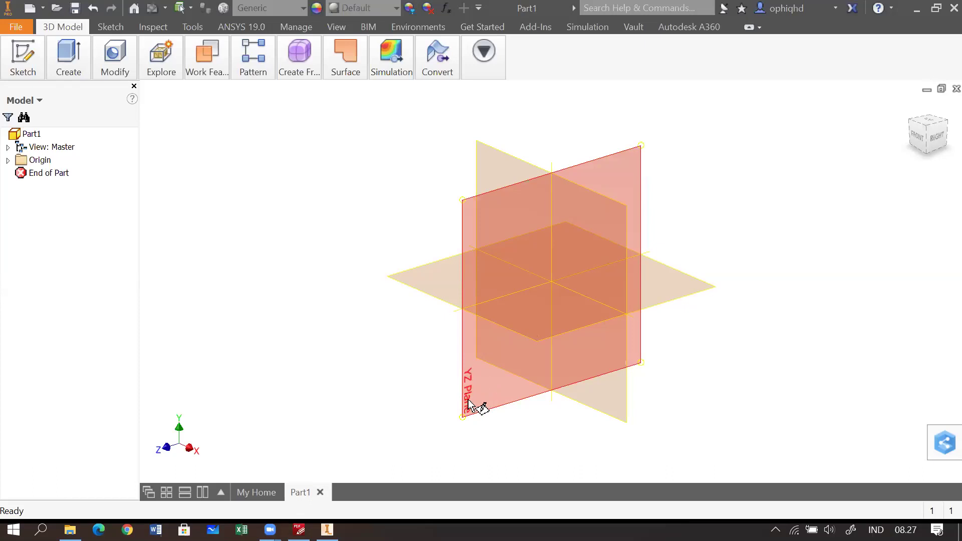
click(482, 388)
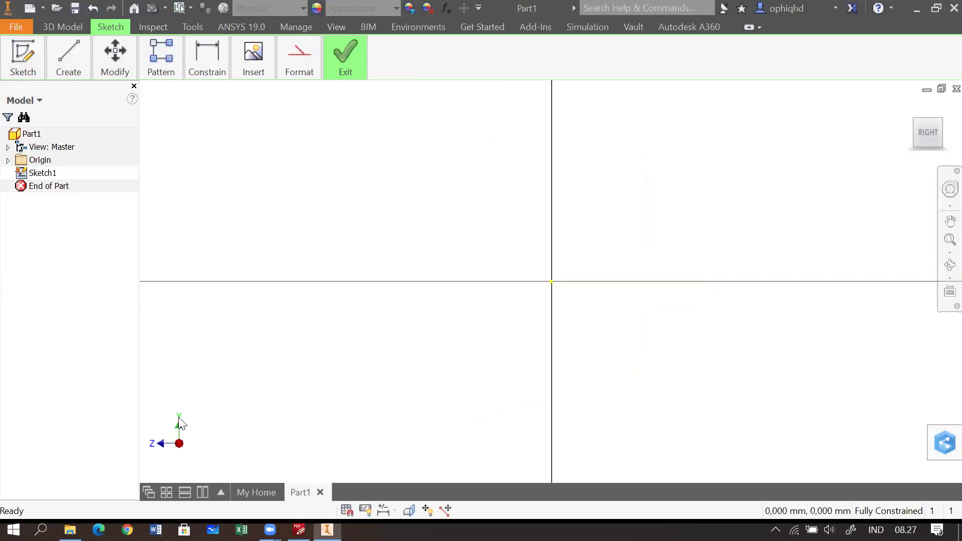
mouse_move(933, 118)
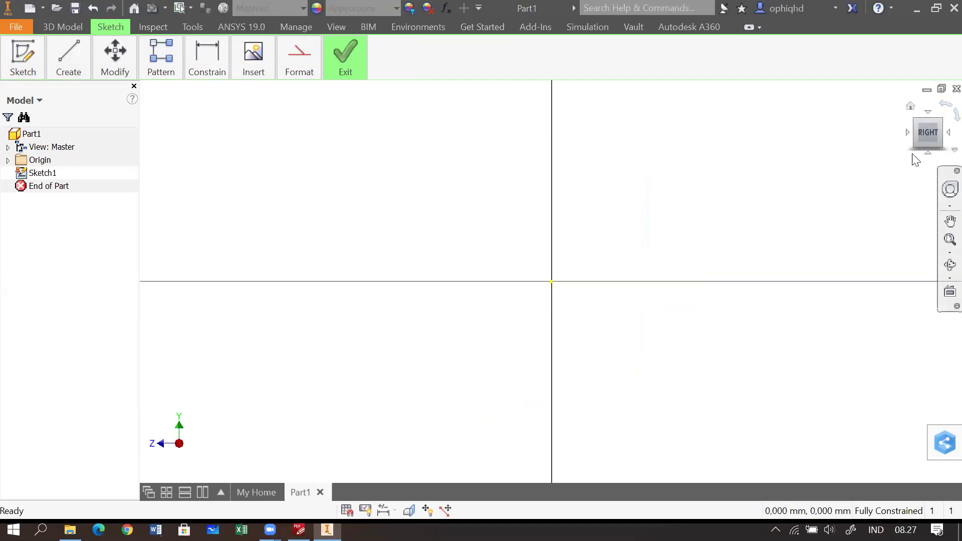
click(940, 115)
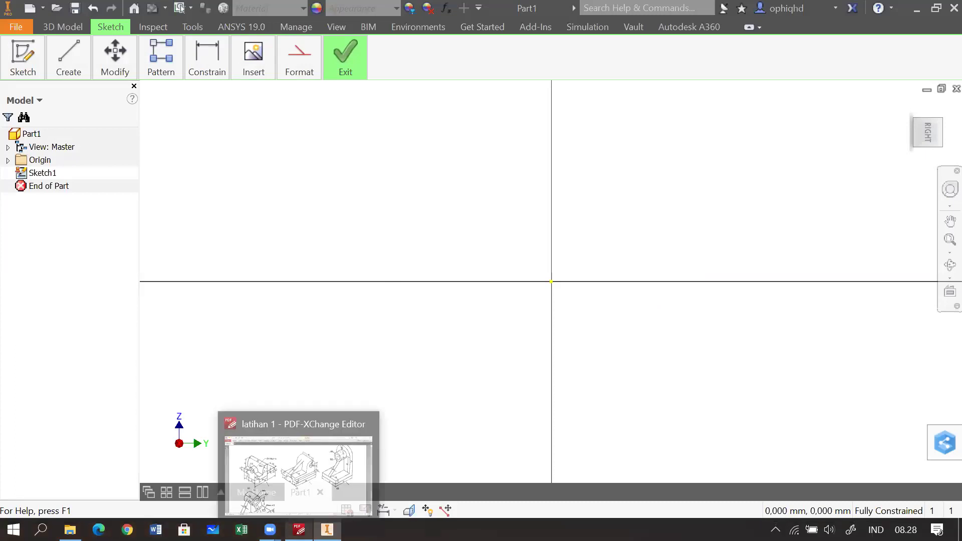
Check drawing (f) in PDF-XChange Editor, return to Inventor and draw lines for the left foot's bottom edge and the slot's left side.
click(299, 530)
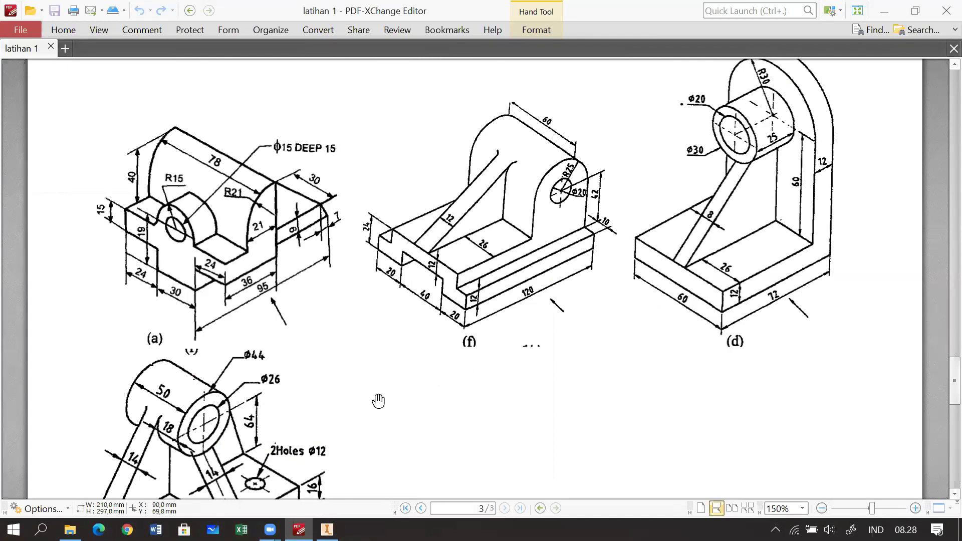
click(327, 529)
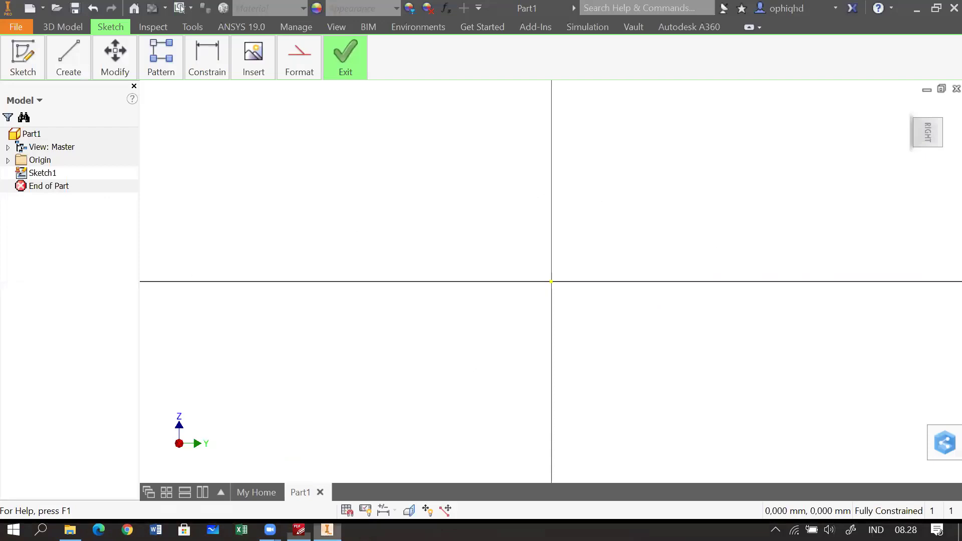
click(59, 49)
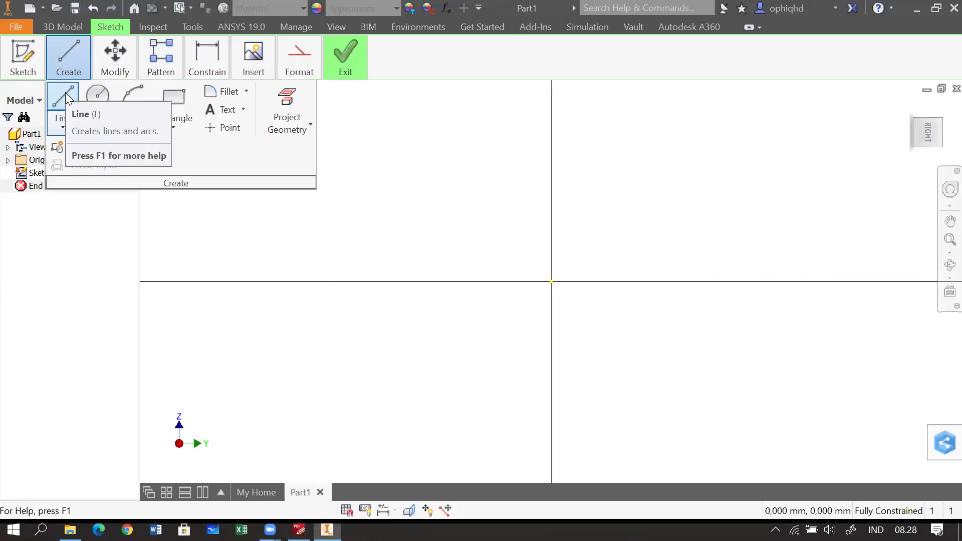
click(65, 93)
drag(489, 262, 361, 315)
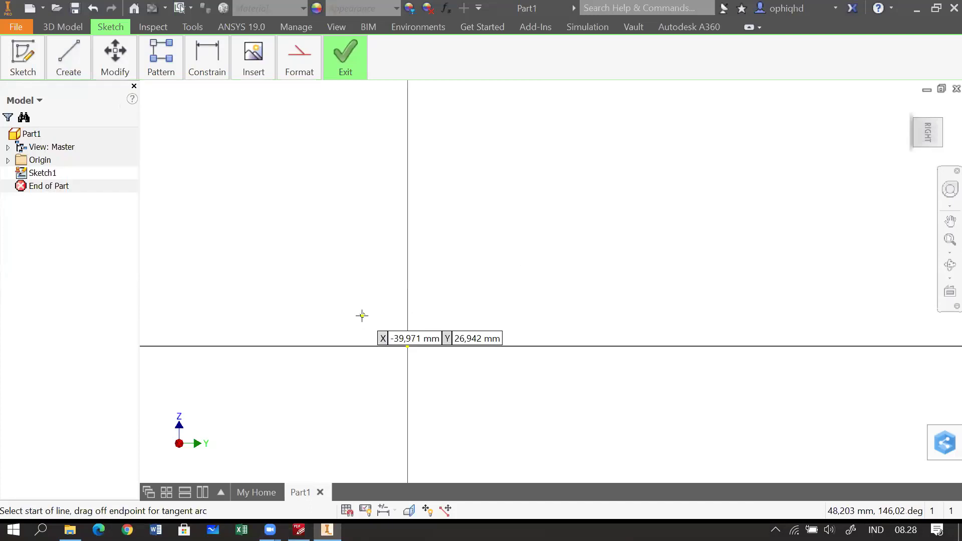
drag(456, 256, 333, 266)
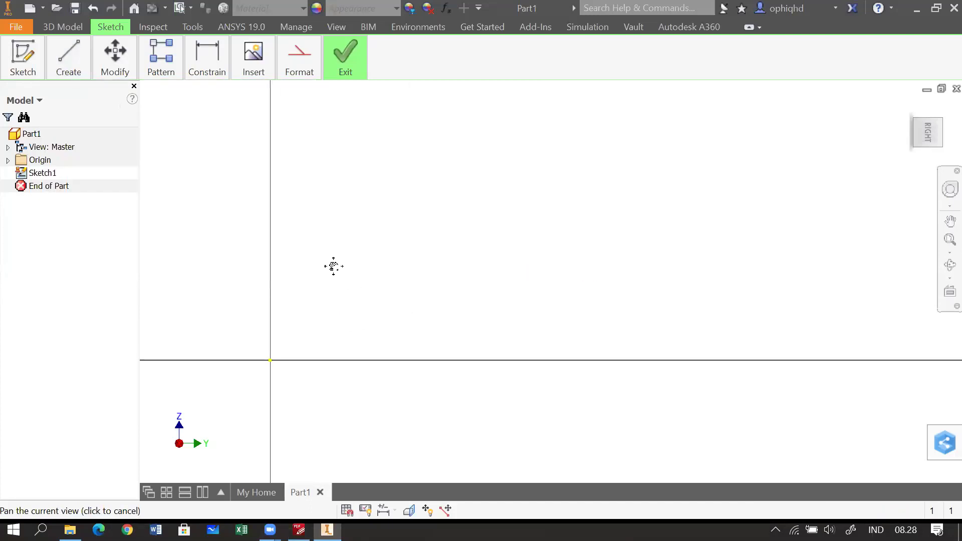
drag(388, 217, 360, 271)
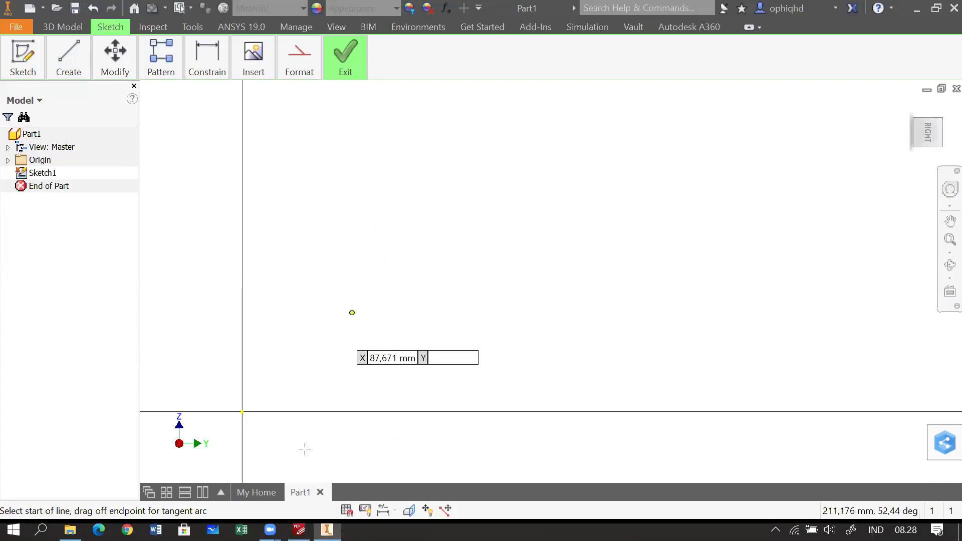
mouse_move(299, 530)
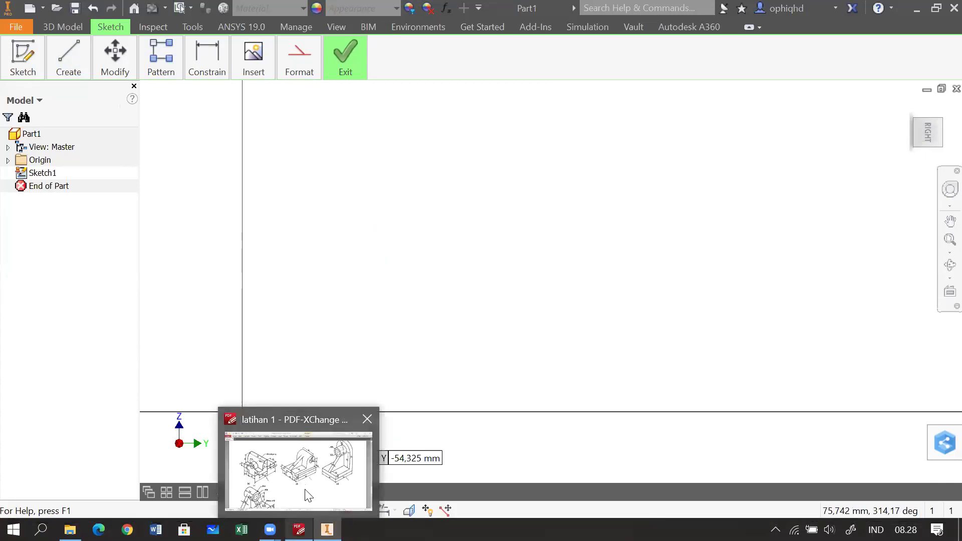
mouse_move(308, 495)
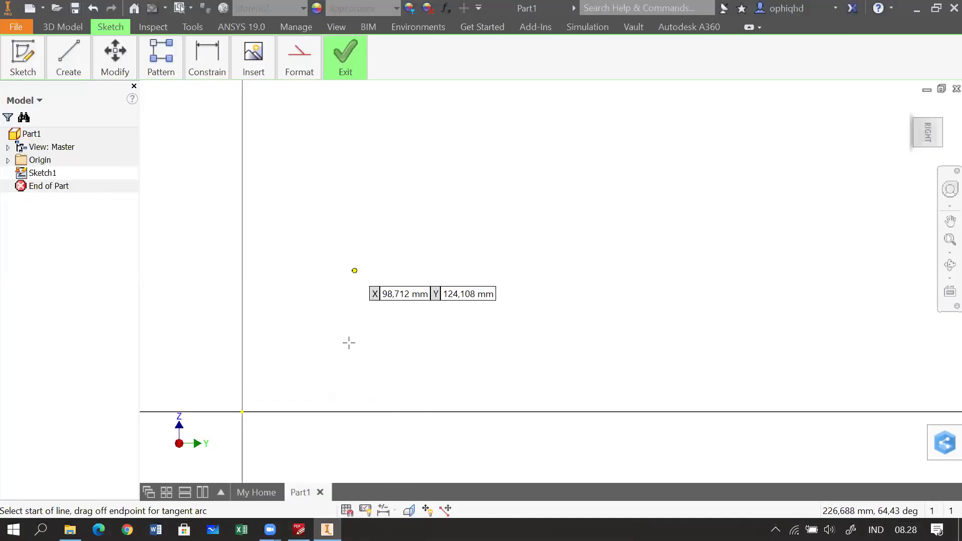
click(343, 329)
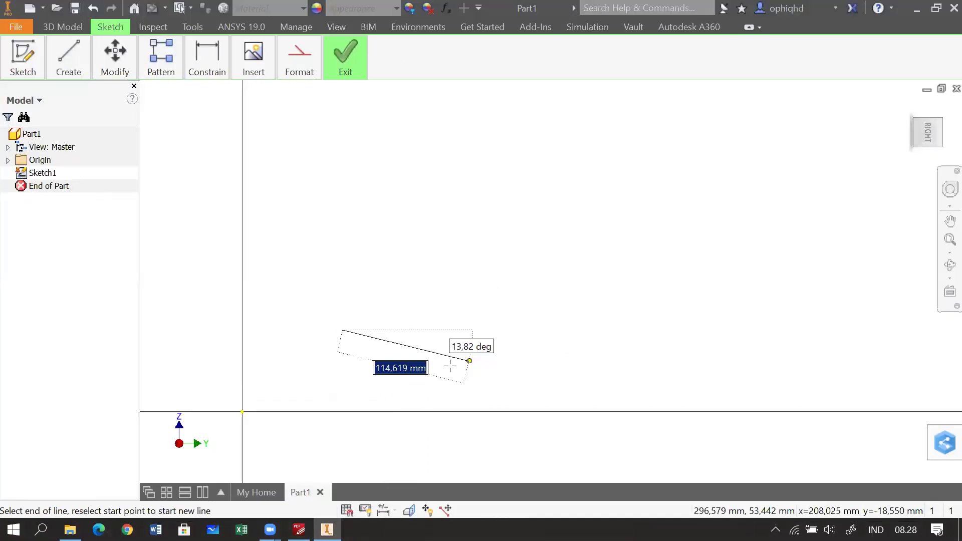
click(446, 342)
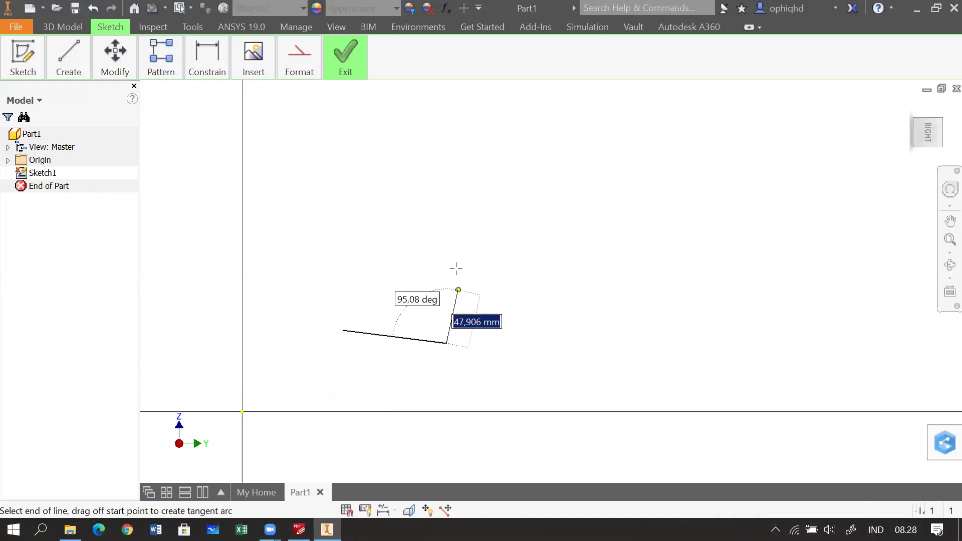
click(450, 250)
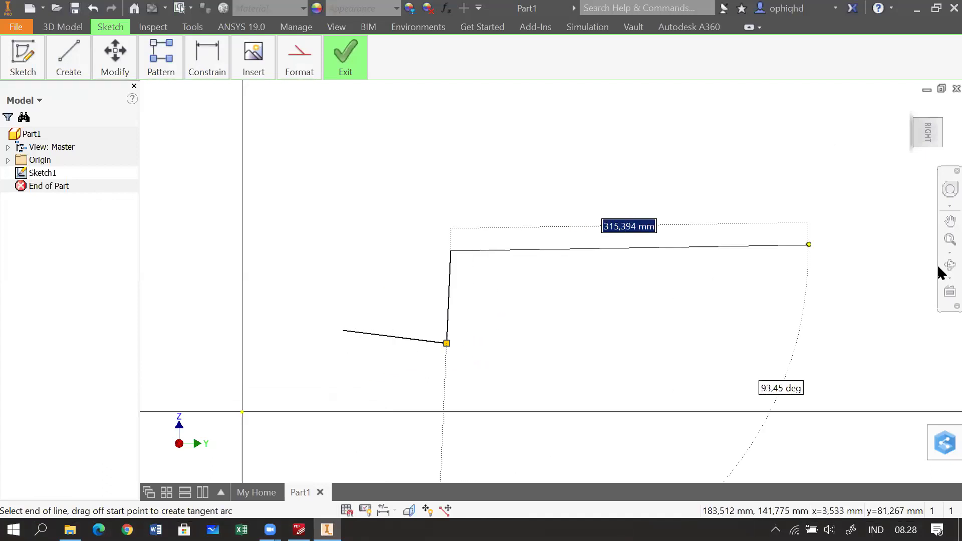
Continue the line chain across the slot's top, down its right side and along the right foot's bottom edge.
click(834, 250)
click(839, 360)
click(920, 359)
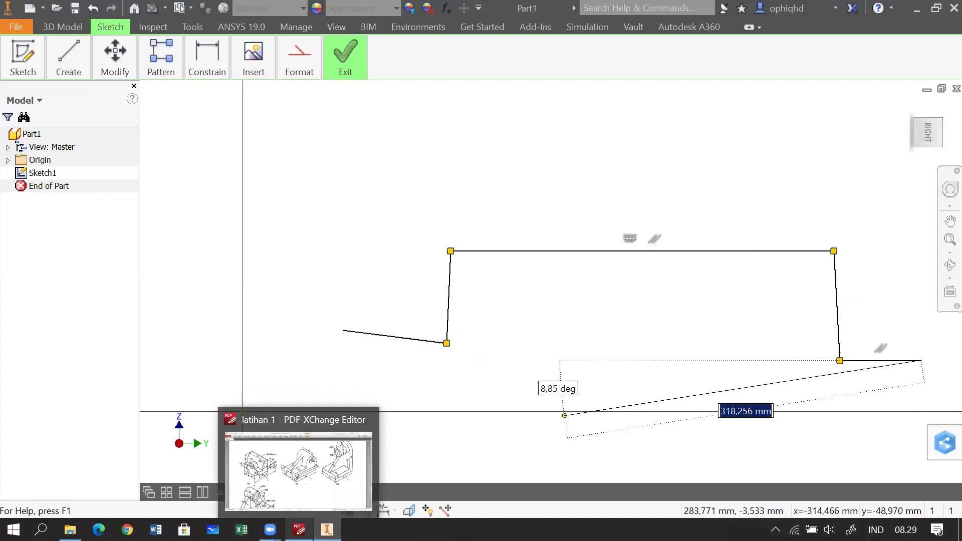
click(305, 491)
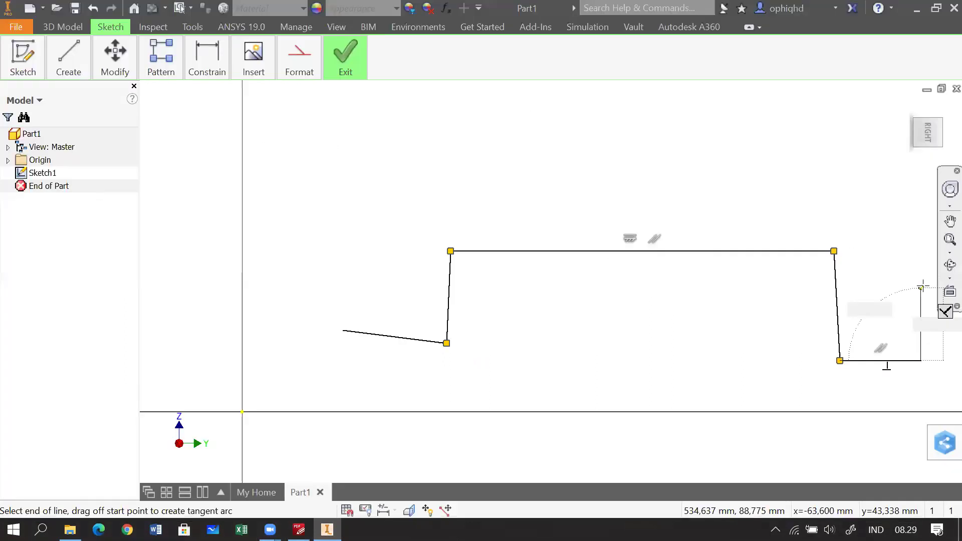
mouse_move(299, 529)
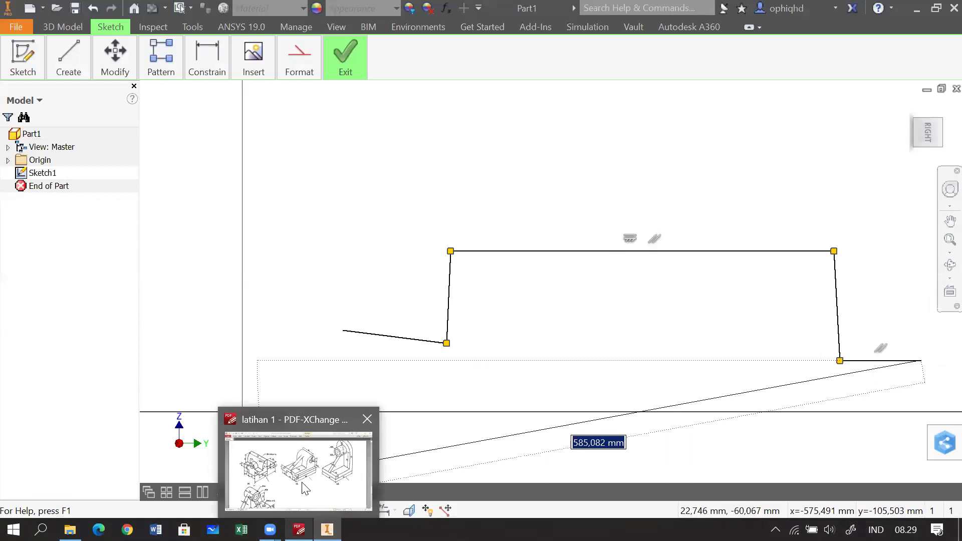
mouse_move(304, 489)
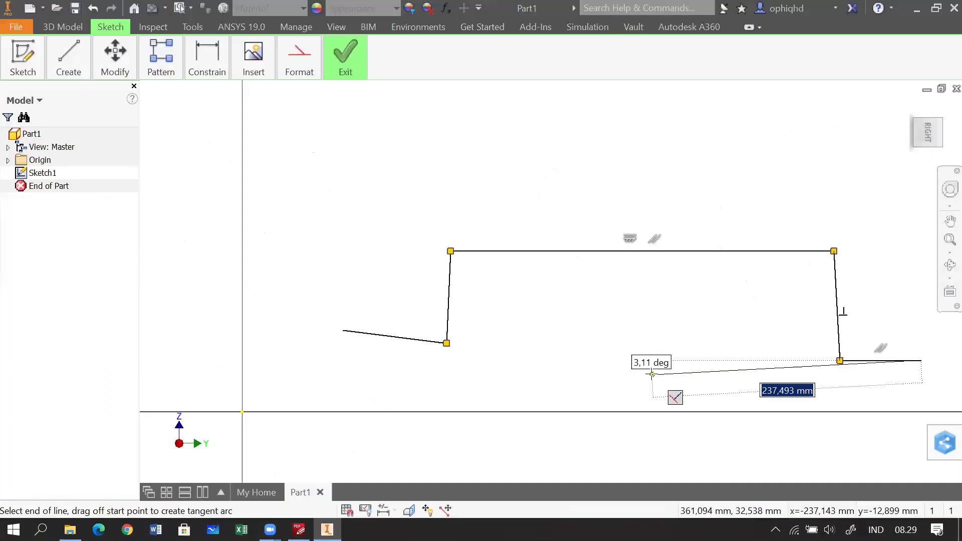
Extend the line chain up the right foot's outer side, inward along its step and up the base's right side.
drag(653, 375, 444, 397)
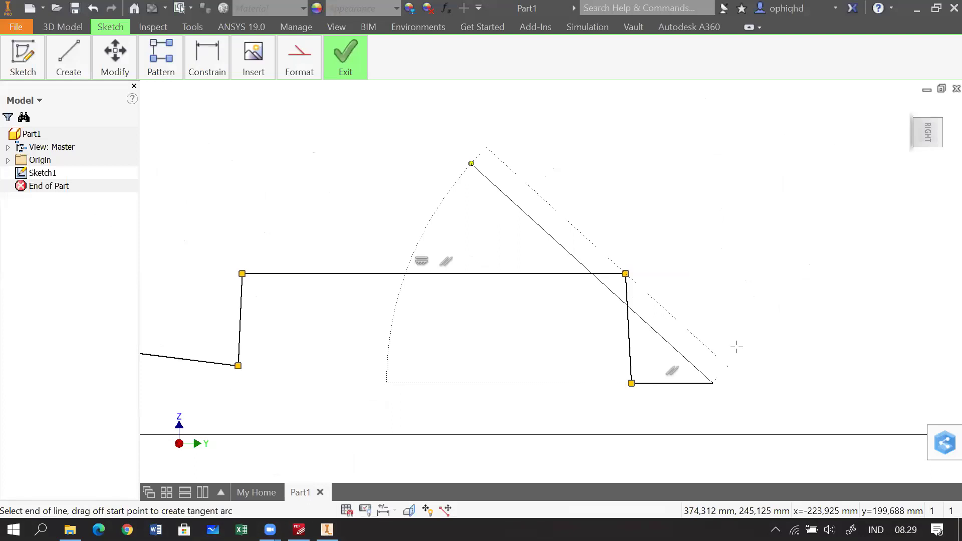
click(720, 323)
click(667, 323)
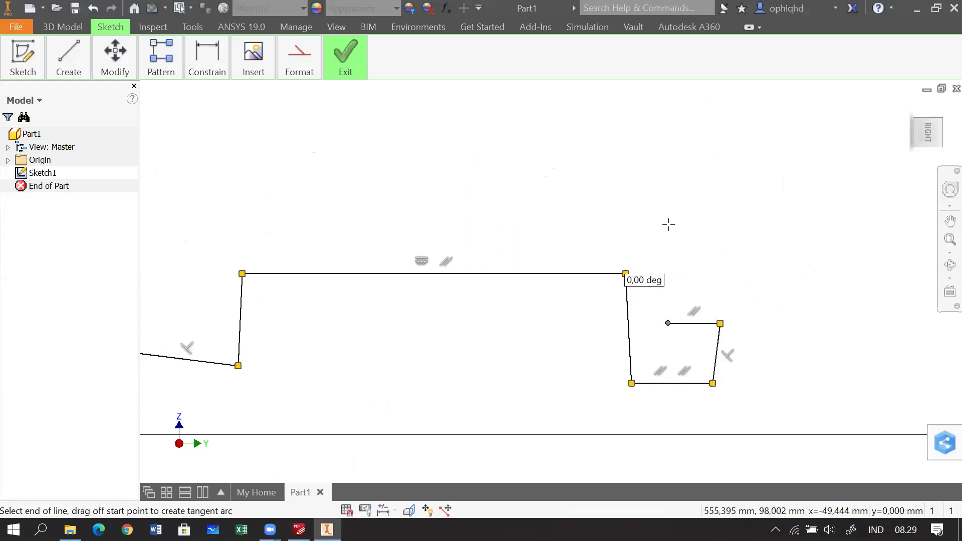
click(667, 204)
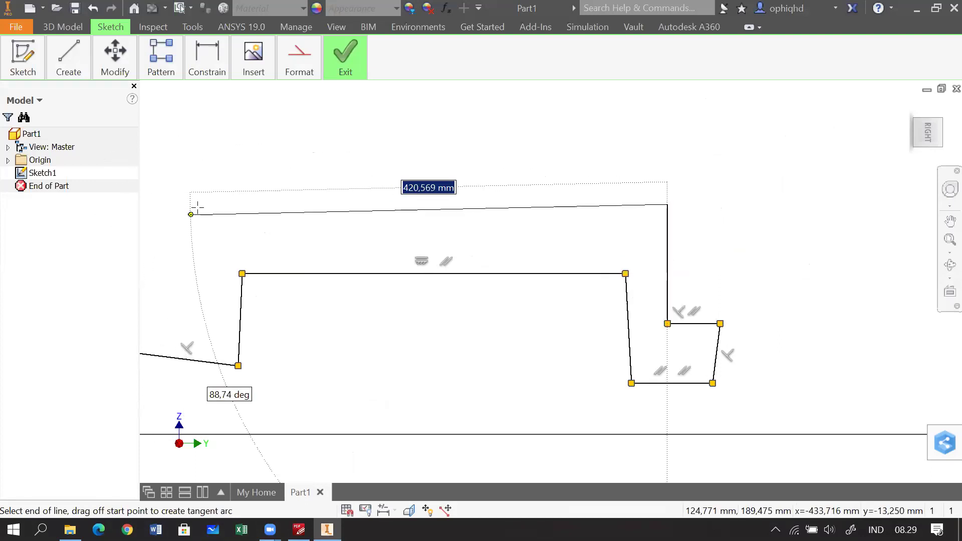
Draw the base's top edge, left side and left step, close the profile at the starting point and end the Line command.
click(200, 214)
drag(191, 289, 242, 271)
click(241, 284)
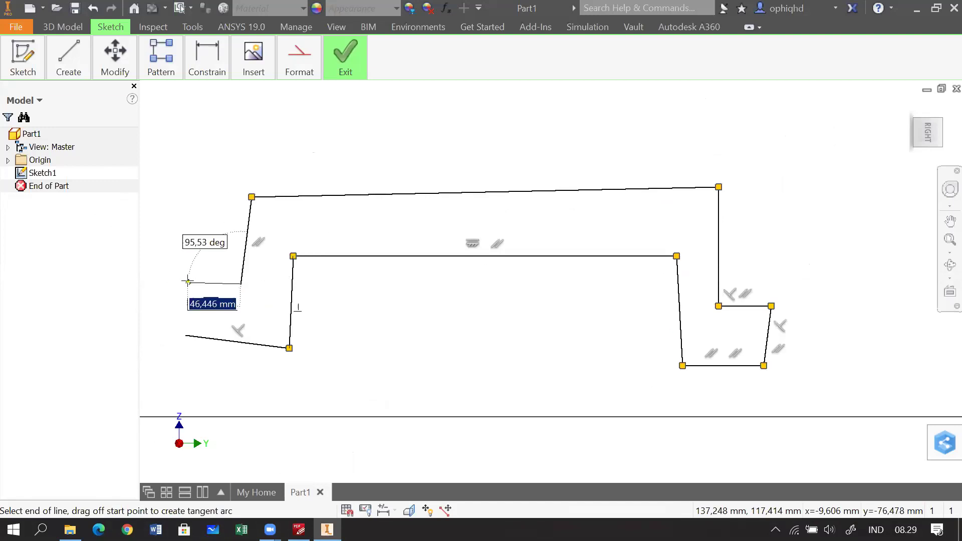
click(176, 279)
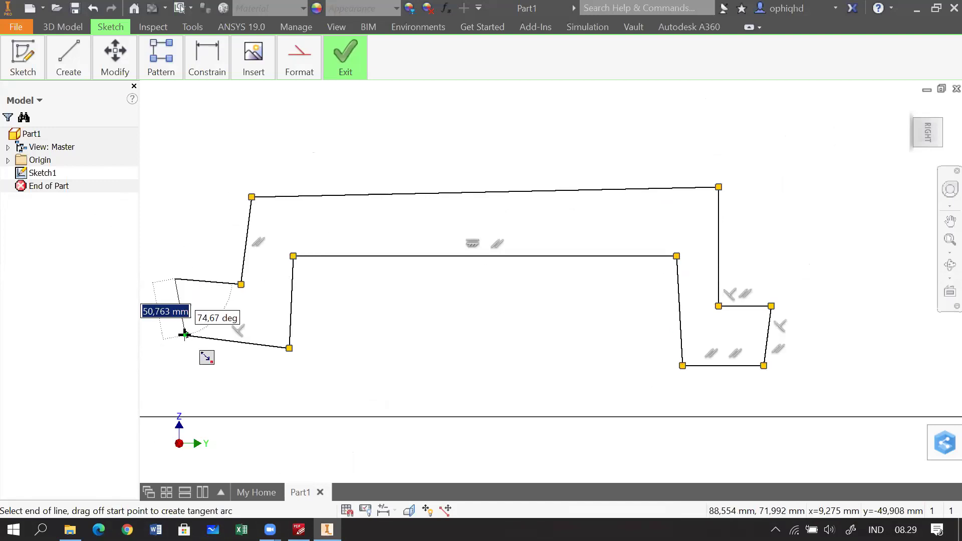
click(186, 335)
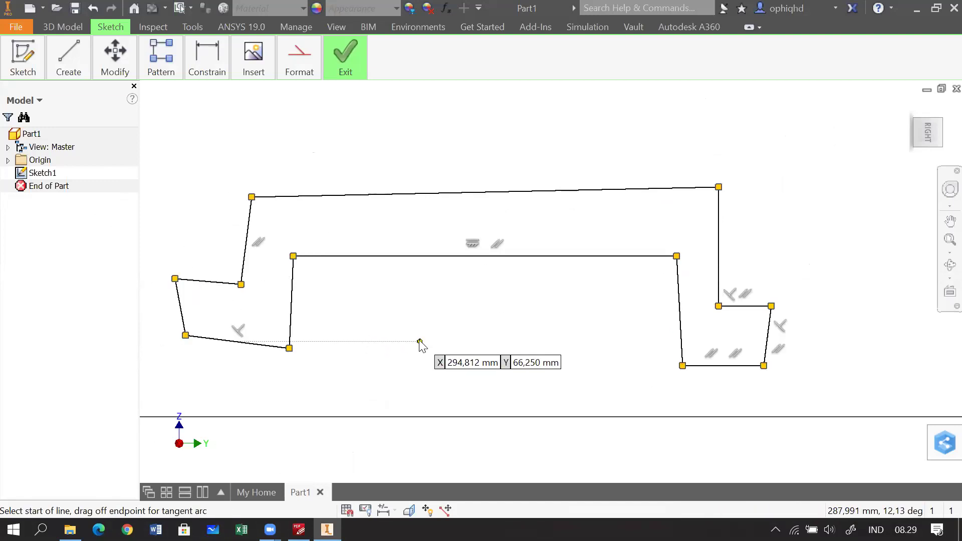
key(Escape)
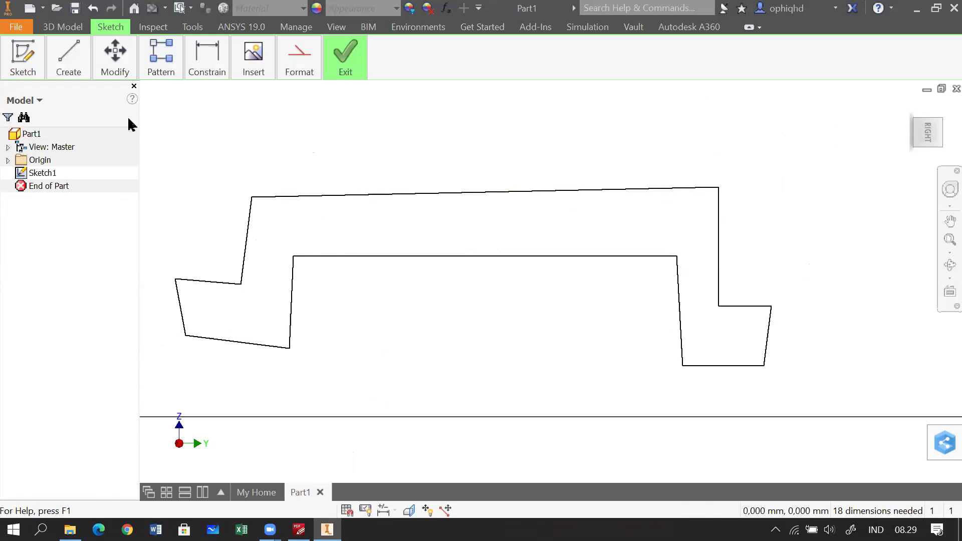
Apply horizontal constraints to the profile's top edge, the left step edge and the left foot's bottom edge.
drag(139, 120, 92, 115)
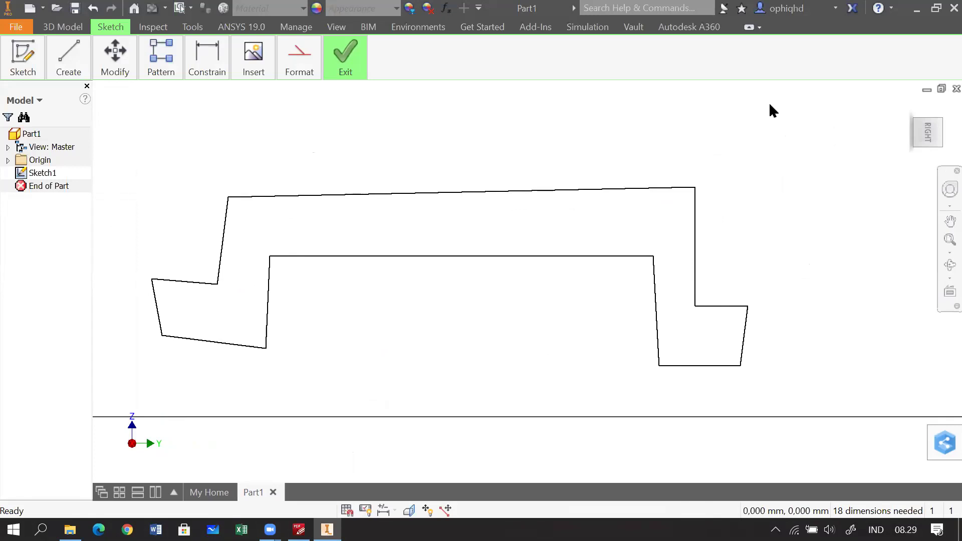
drag(556, 339, 584, 328)
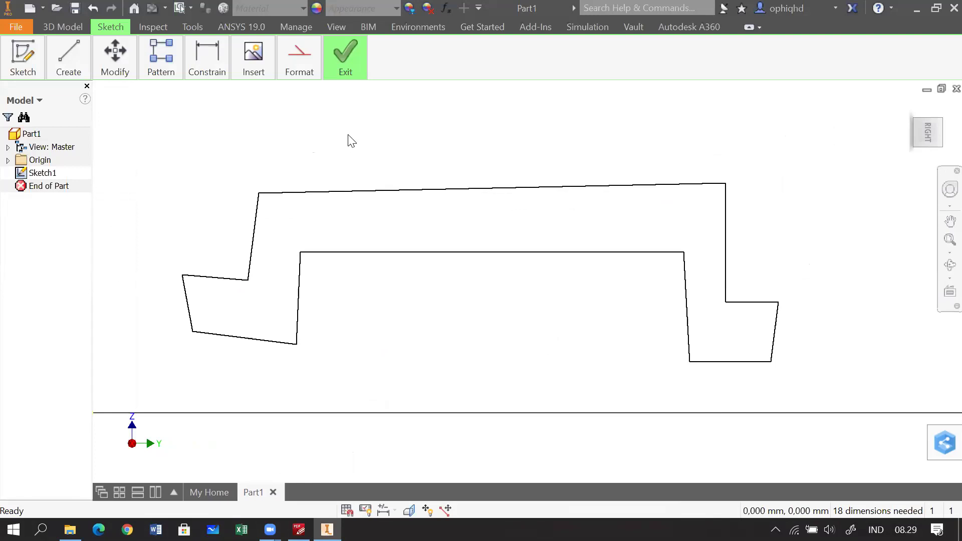
click(204, 79)
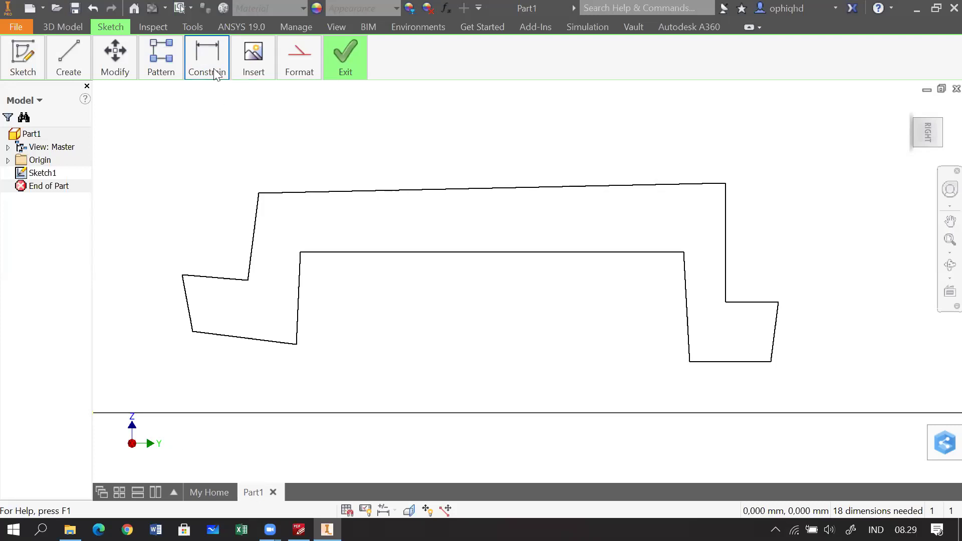
mouse_move(216, 74)
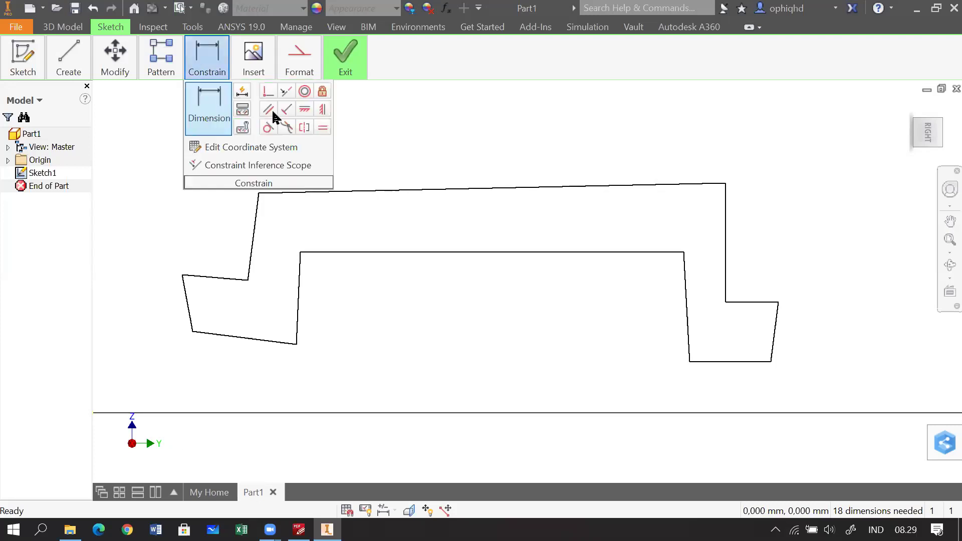
click(304, 110)
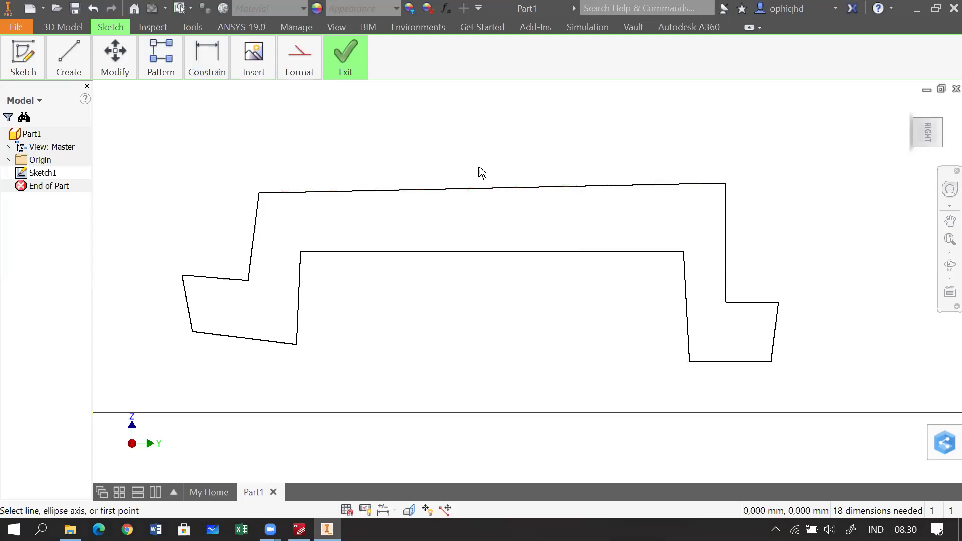
click(219, 67)
click(375, 191)
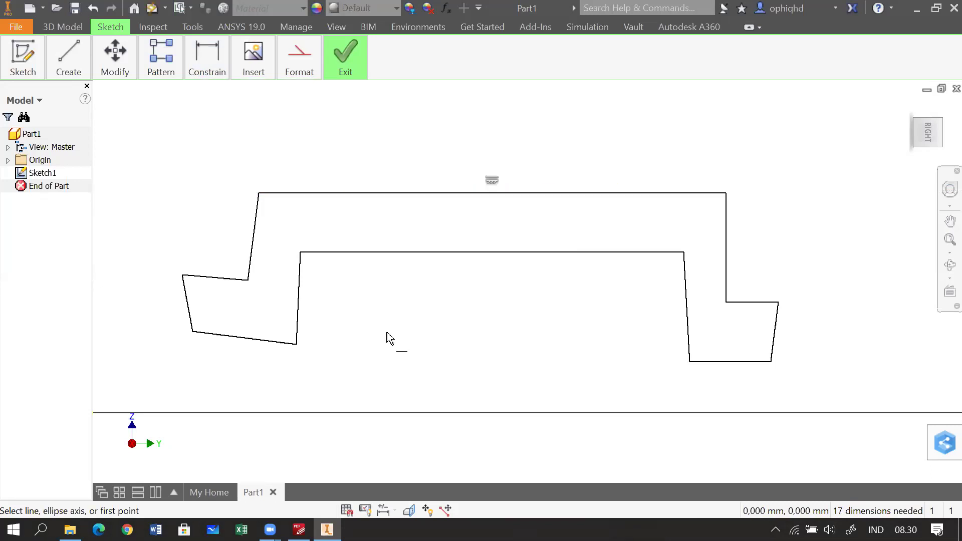
click(219, 278)
click(236, 337)
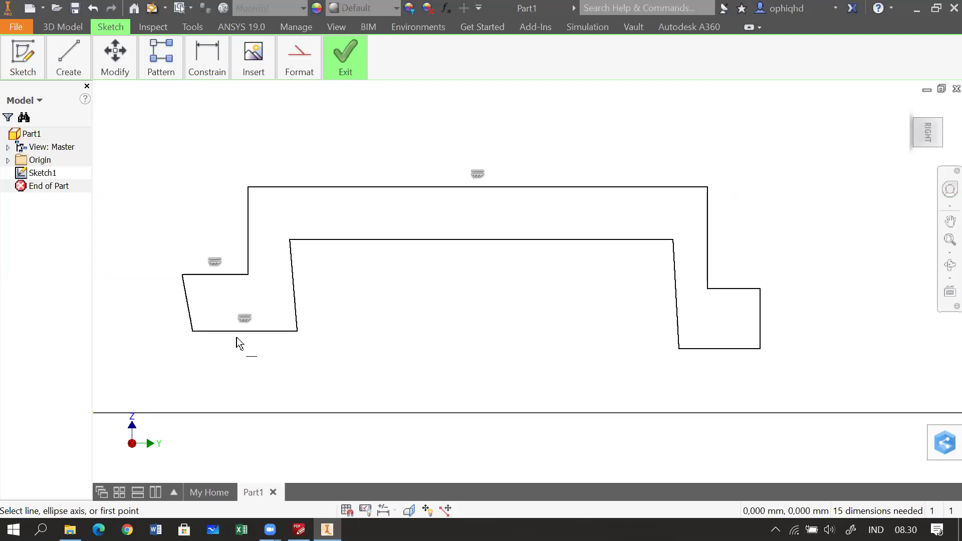
click(732, 349)
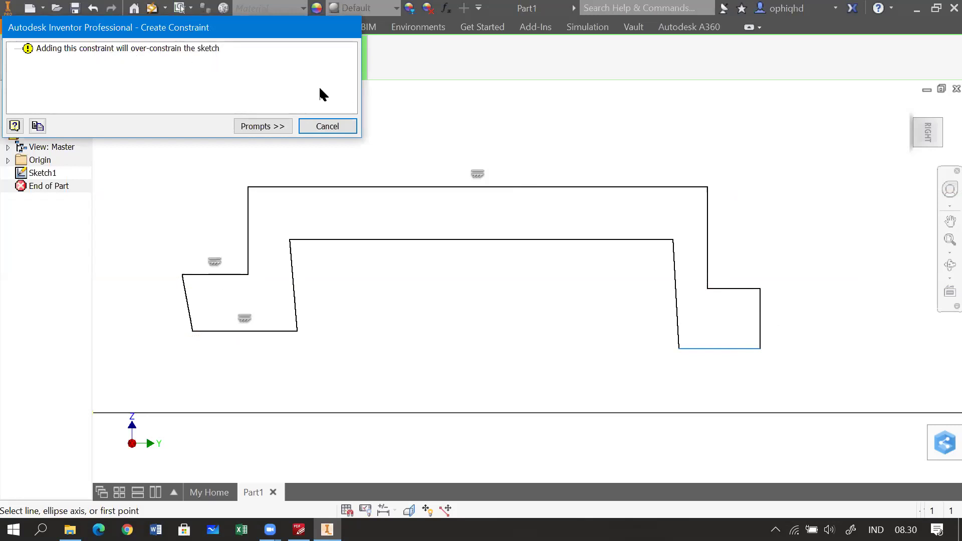
click(325, 127)
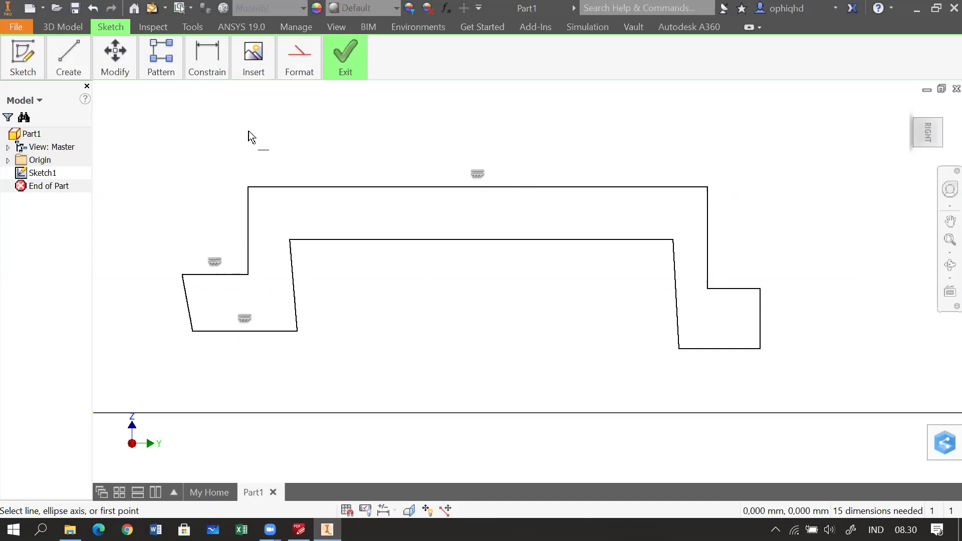
Apply vertical constraints to the left foot's outer side and to both the left and right sides of the slot.
click(211, 68)
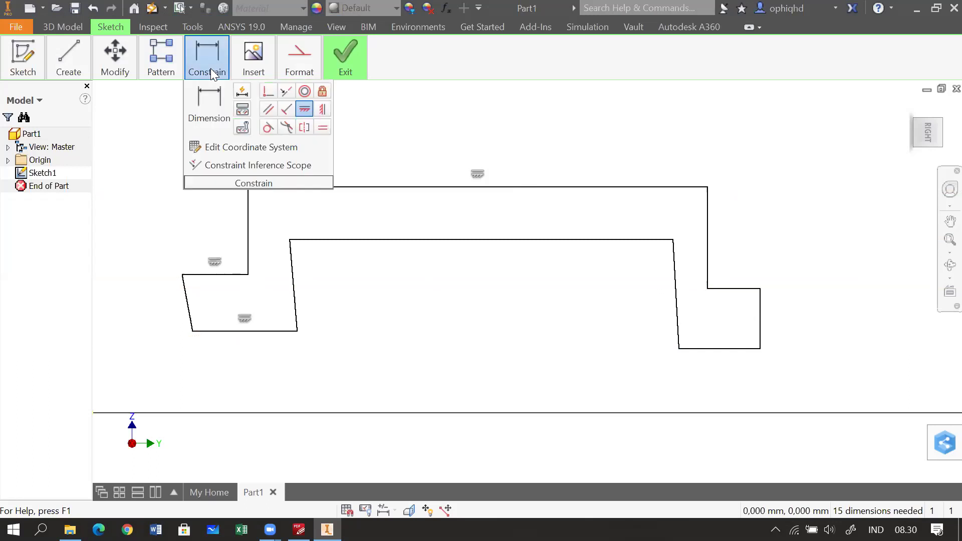
click(321, 109)
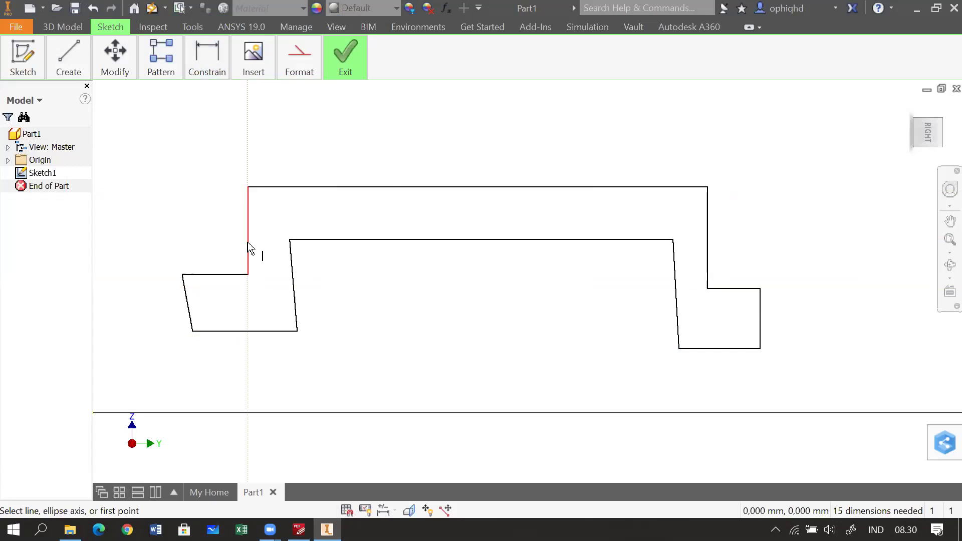
click(186, 298)
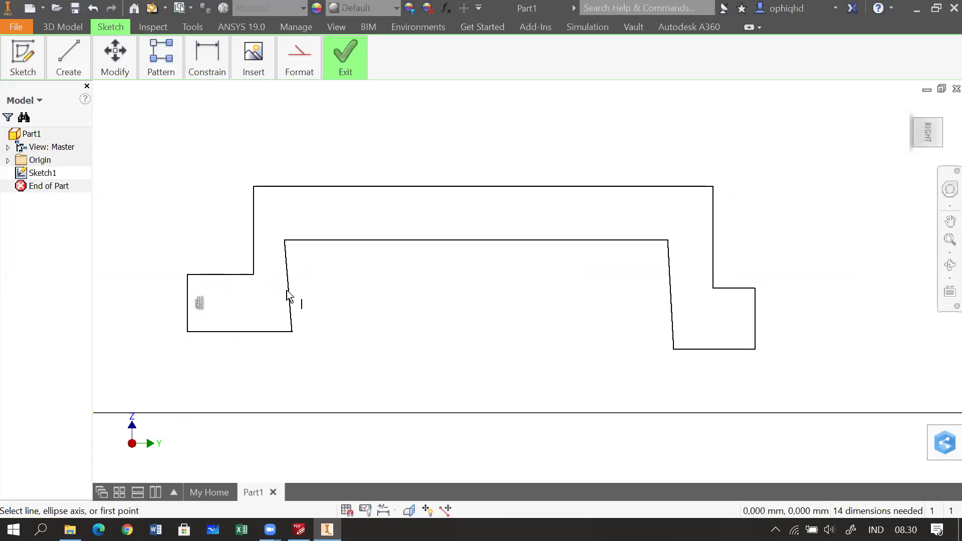
click(288, 292)
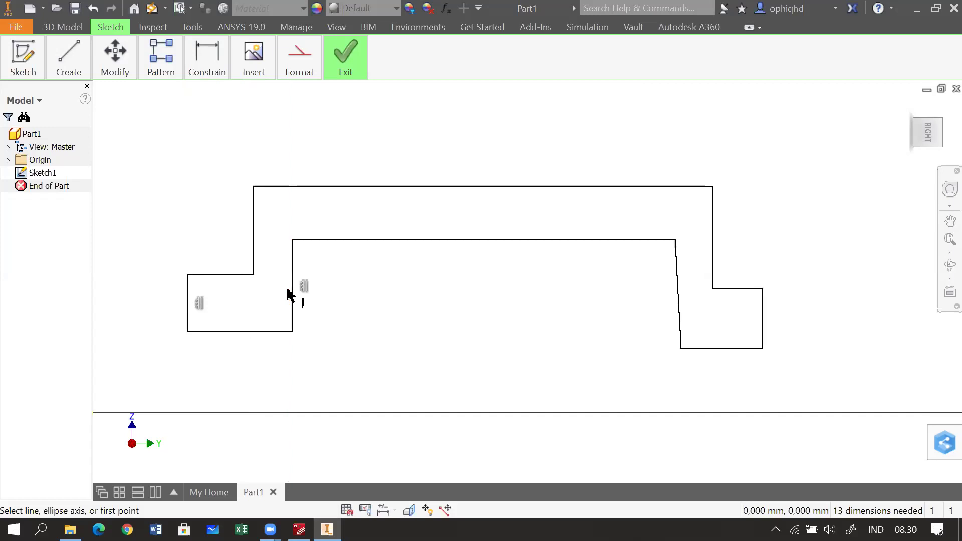
click(680, 308)
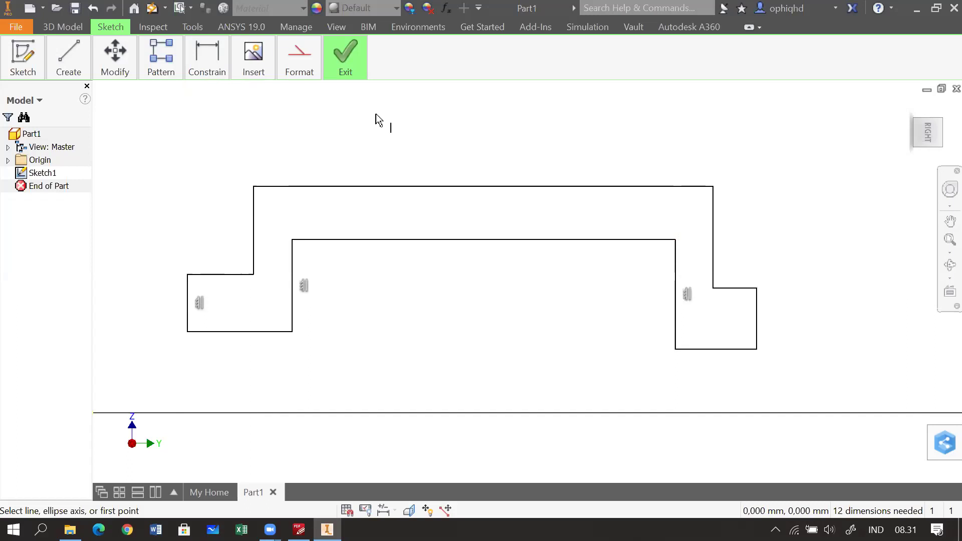
key(Escape)
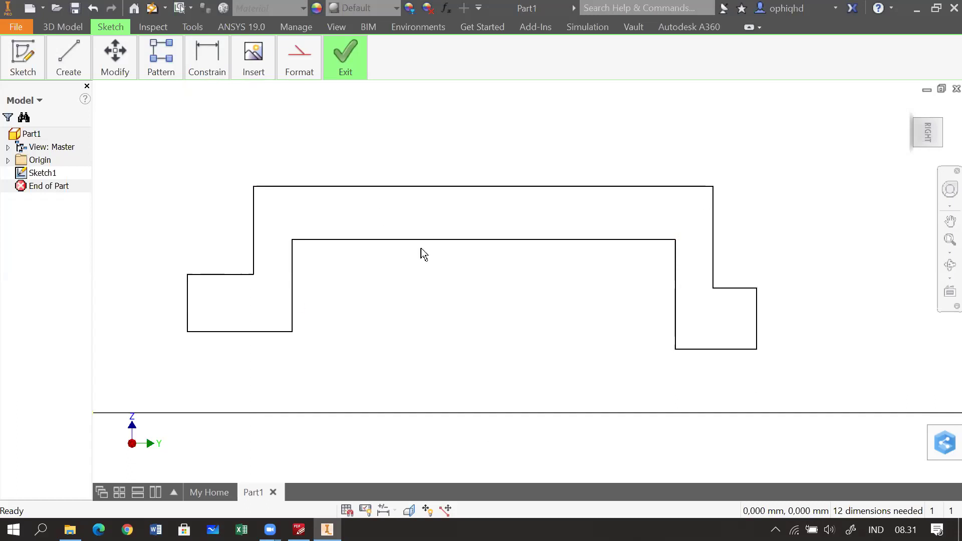
Consult exercise drawing (f) in the latihan 1 PDF, then return to Inventor and dimension the left foot's bottom edge as 20 mm.
mouse_move(299, 530)
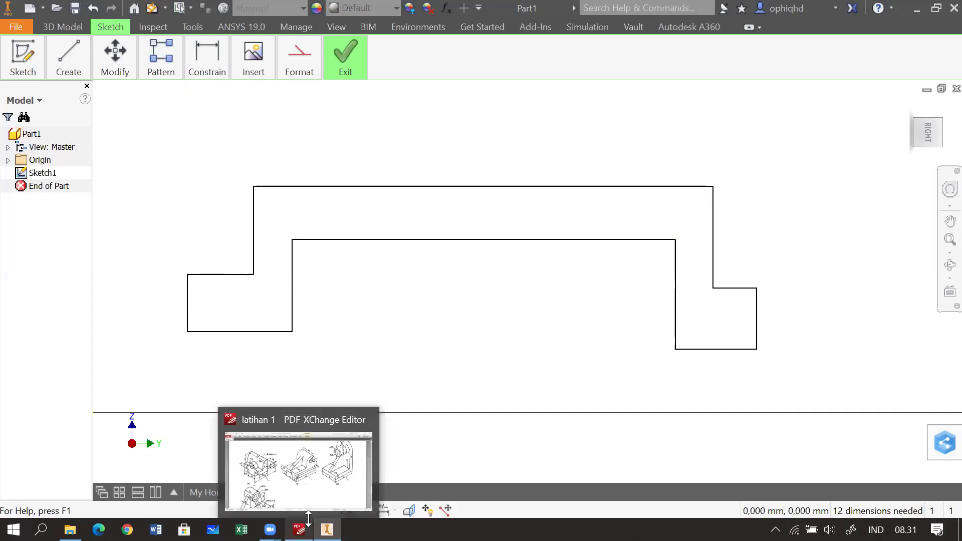
mouse_move(314, 490)
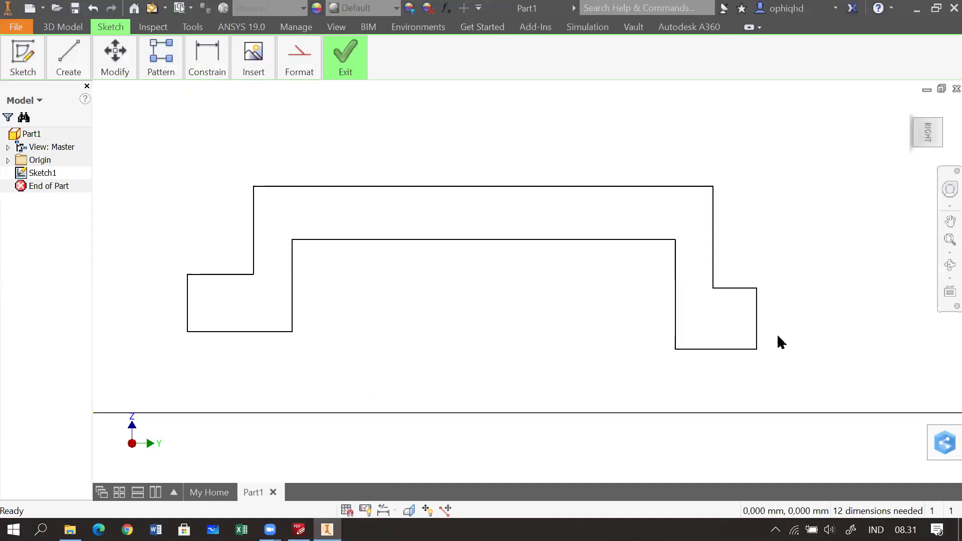
click(299, 529)
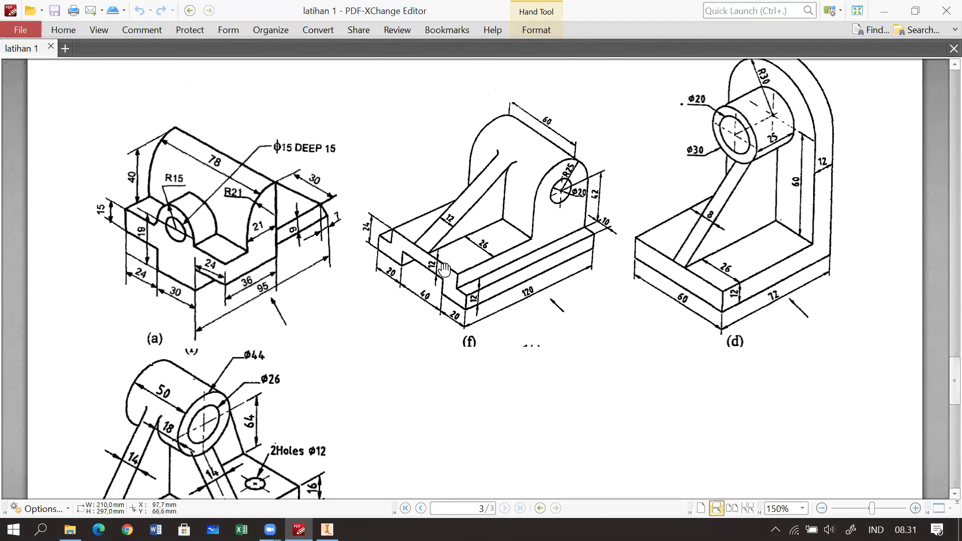
click(327, 530)
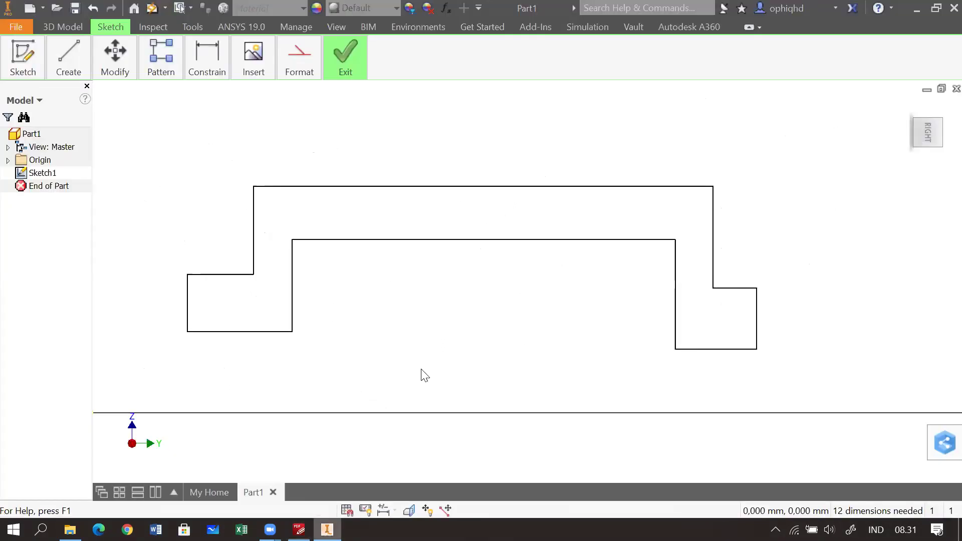
click(203, 52)
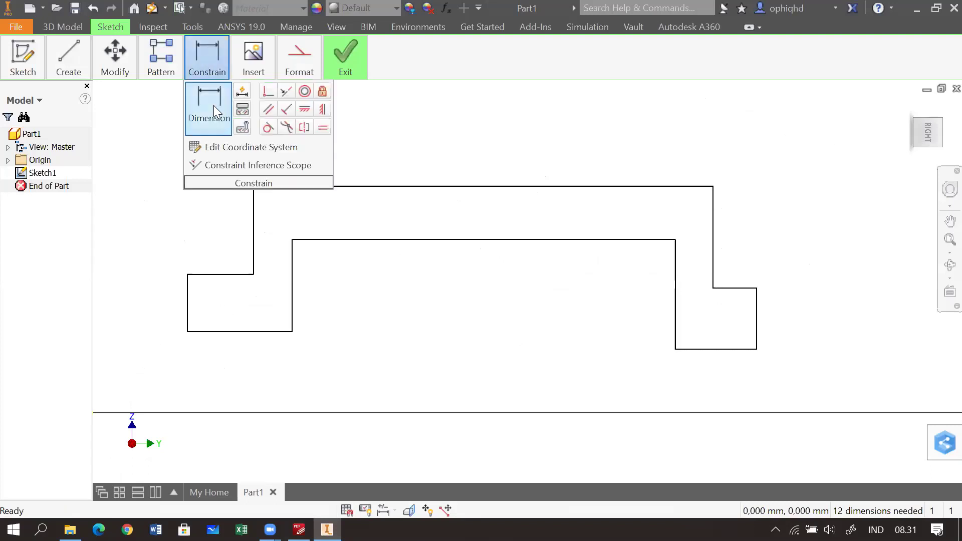
click(213, 106)
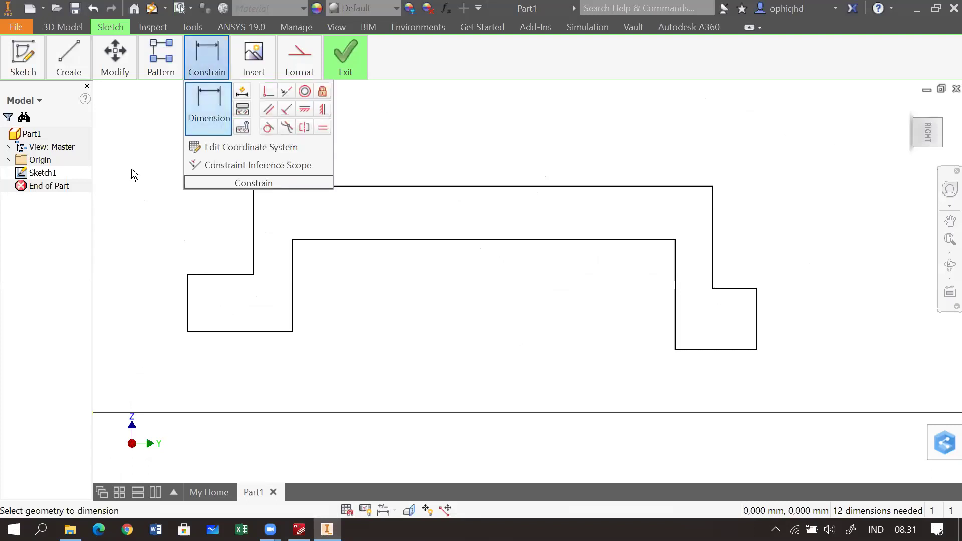
click(237, 333)
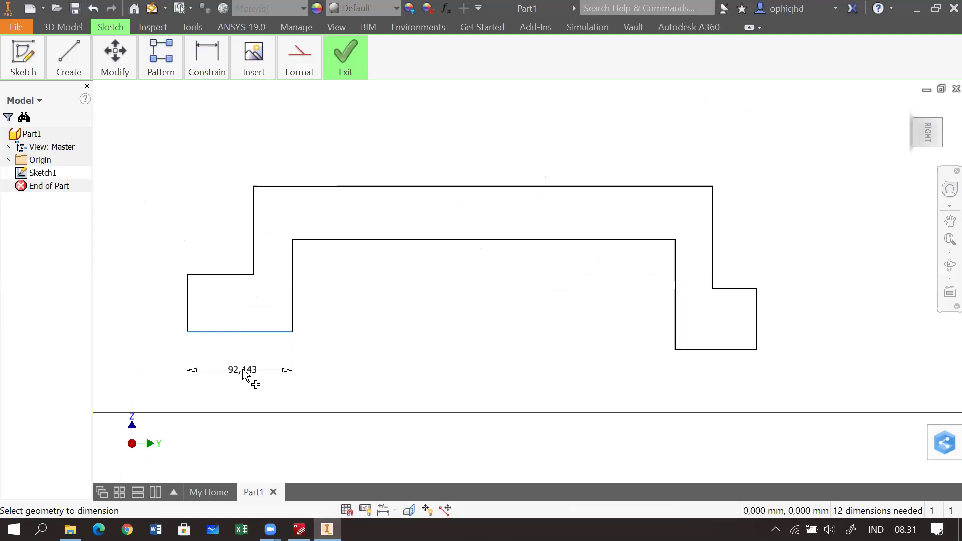
click(243, 371)
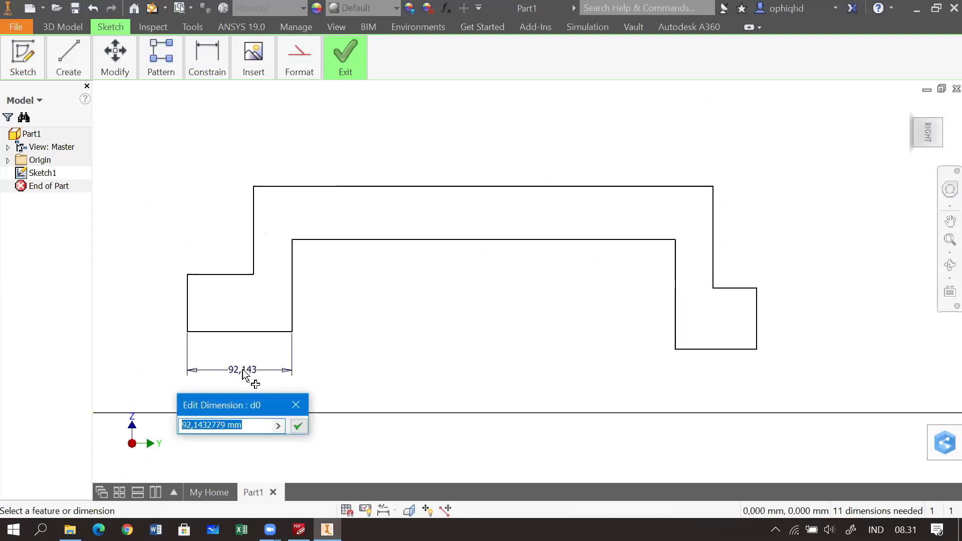
text(20)
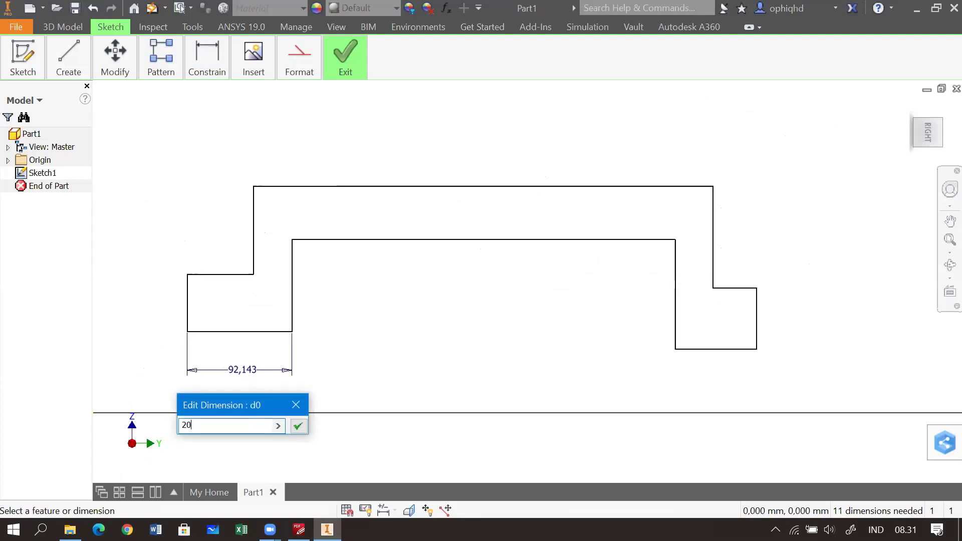
key(Return)
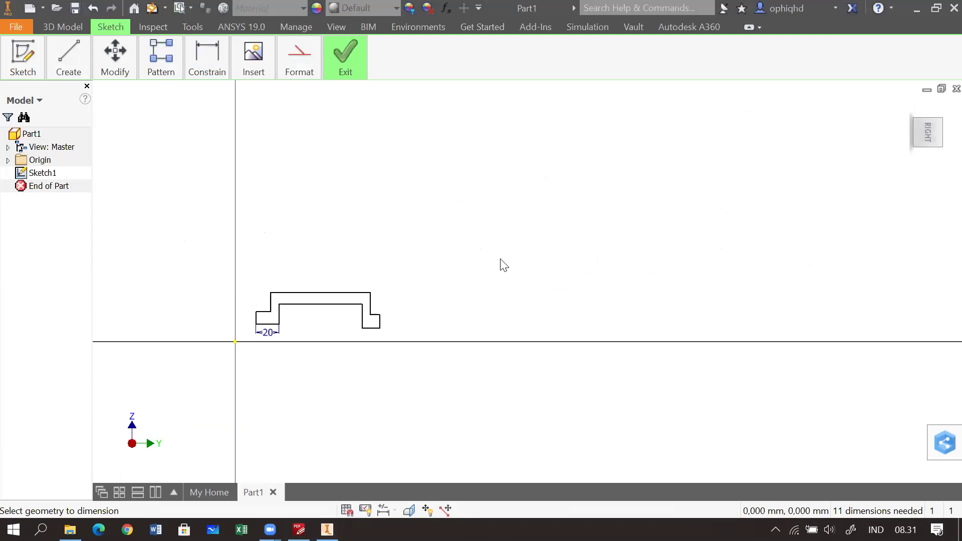
Dimension the slot's upper edge with a width of 40 mm.
scroll(500, 259, up, 3)
click(939, 240)
scroll(843, 254, down, 5)
scroll(682, 296, up, 2)
mouse_move(671, 296)
mouse_down()
mouse_move(592, 300)
mouse_move(565, 285)
mouse_up()
click(531, 234)
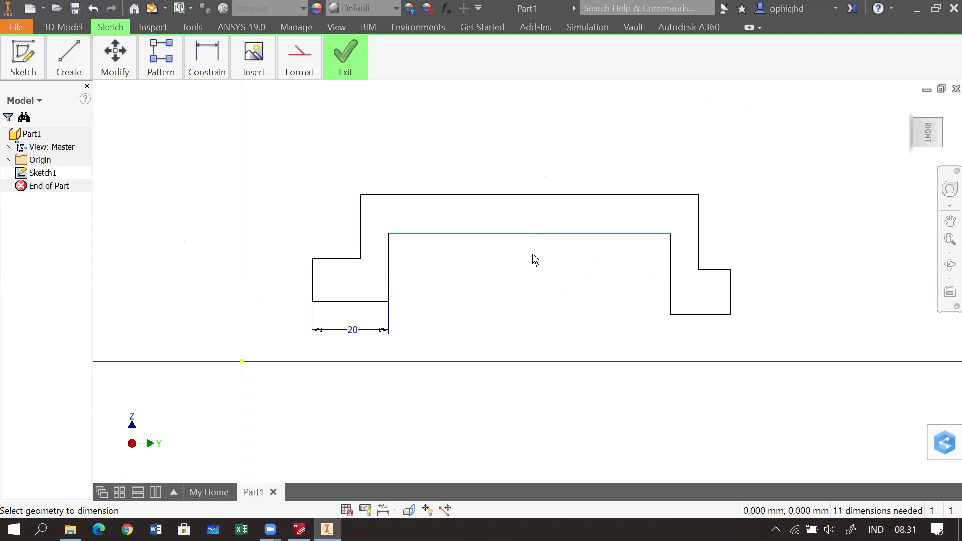
click(536, 276)
text(40)
key(Return)
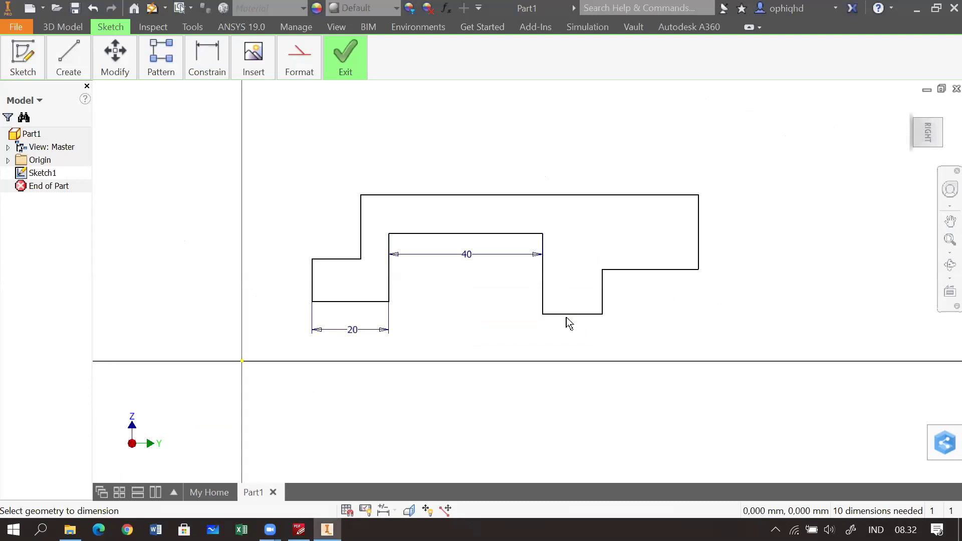
Dimension the right foot's bottom edge as 20 mm and end the Dimension command.
click(569, 314)
click(567, 336)
text(20)
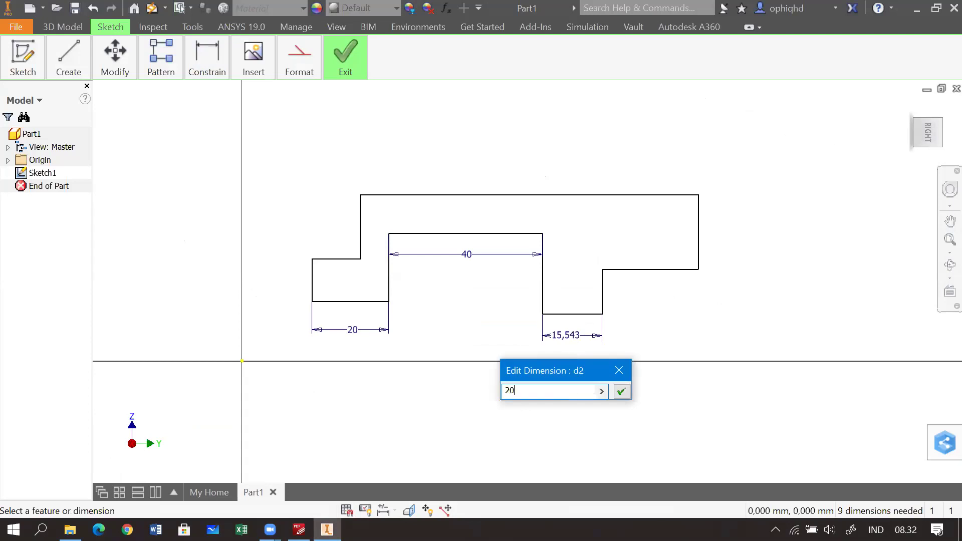
key(Return)
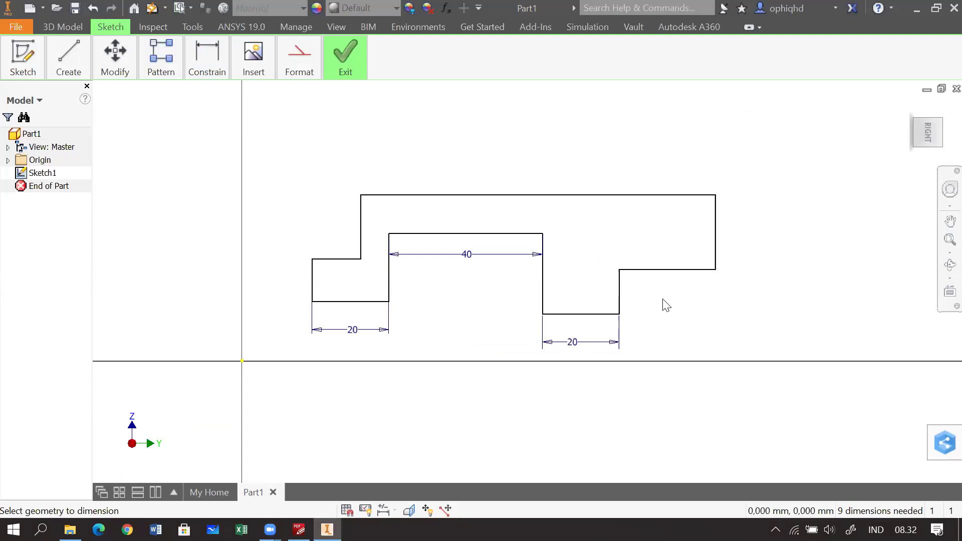
key(Escape)
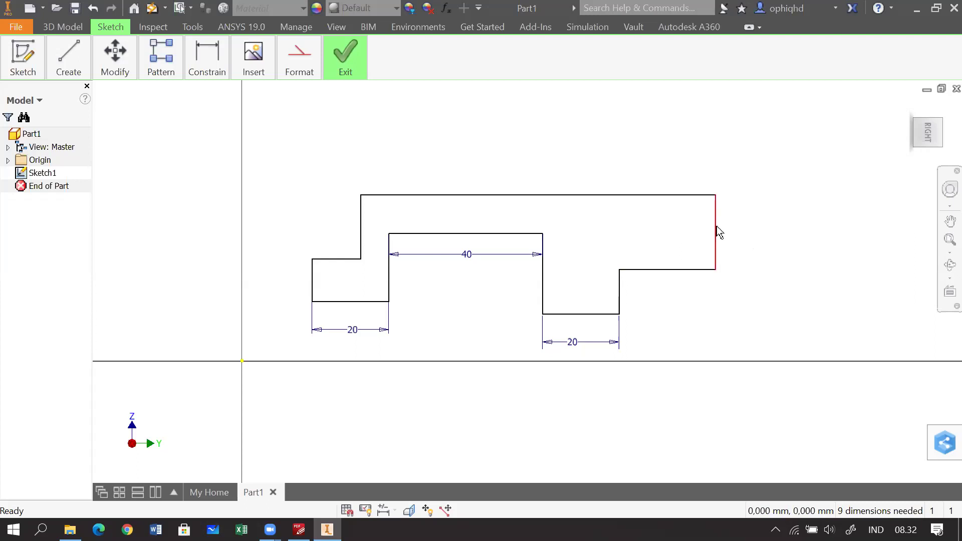
Reshape the profile by moving the base's right side inward over the right foot and lowering the top edge and both step edges.
drag(717, 227, 584, 223)
key(Escape)
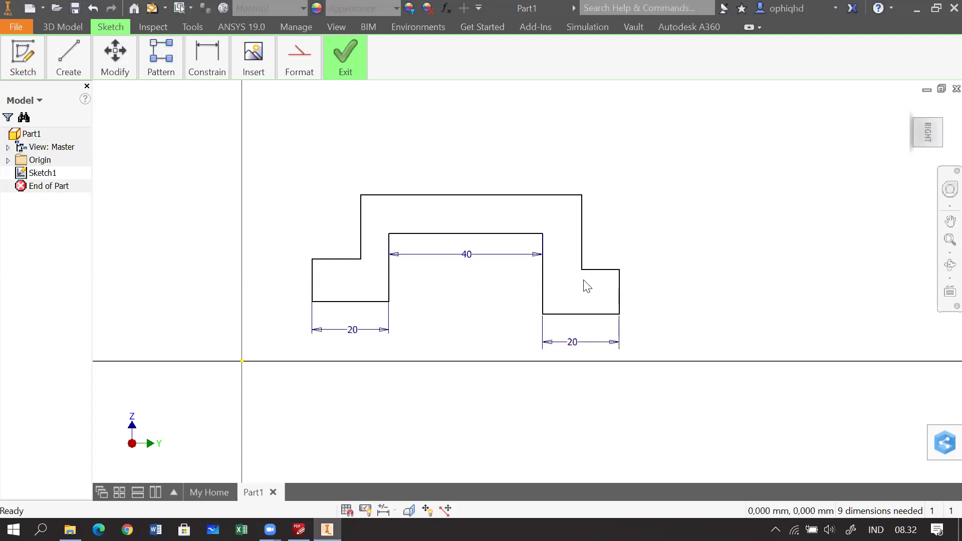
drag(590, 272, 596, 283)
drag(449, 196, 446, 213)
mouse_move(332, 262)
mouse_down()
mouse_move(332, 285)
mouse_move(337, 276)
mouse_up()
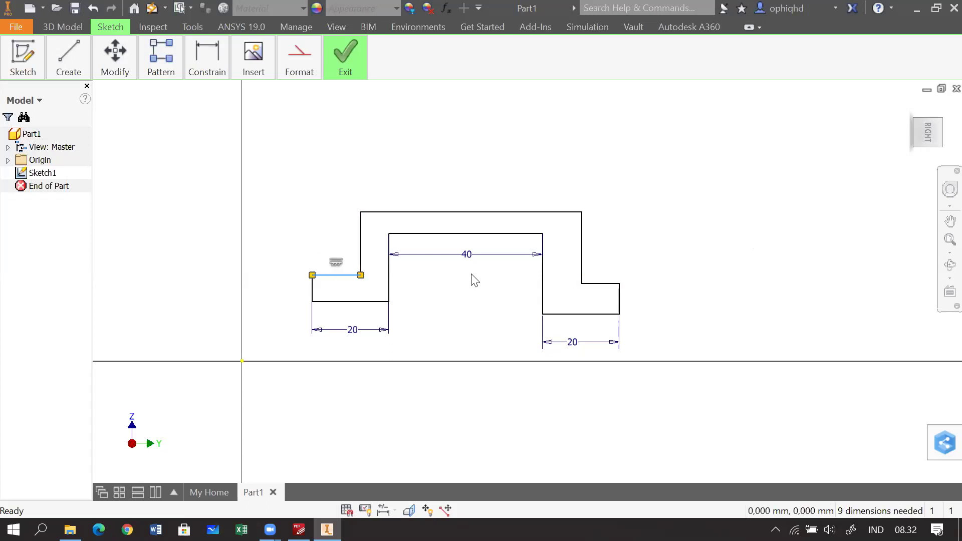
drag(582, 250, 729, 297)
Check the heights on exercise drawing (f) in the PDF, then return to Inventor and dimension the right foot's outer side as 12 mm.
click(580, 408)
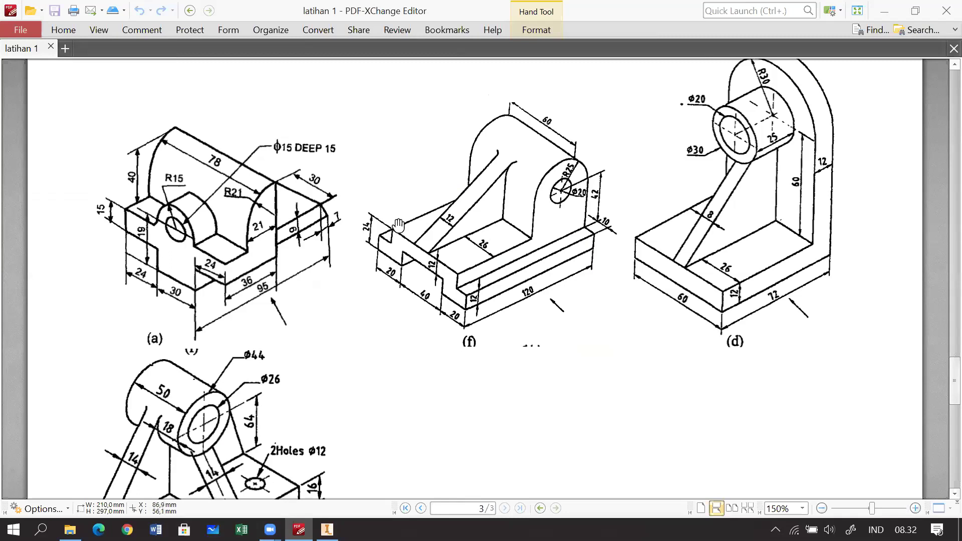
click(327, 529)
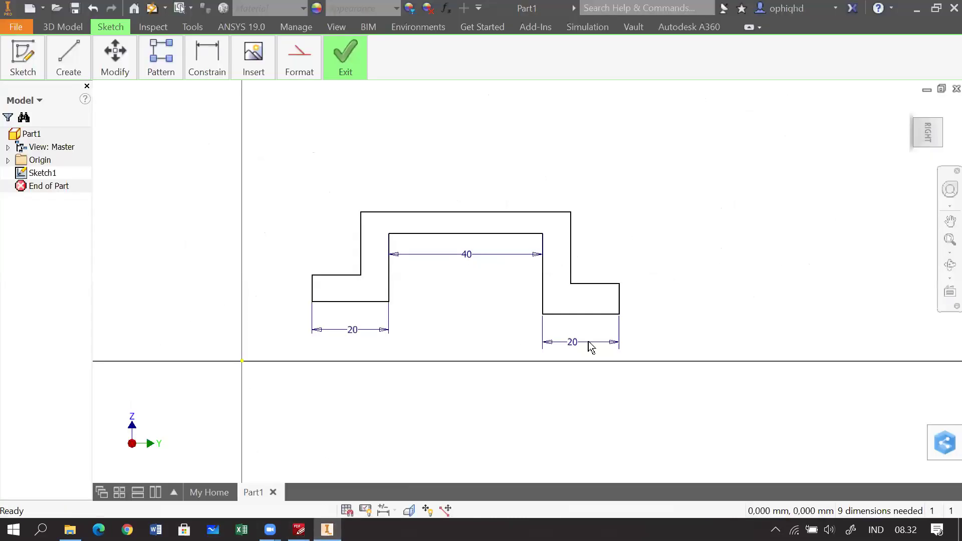
click(252, 60)
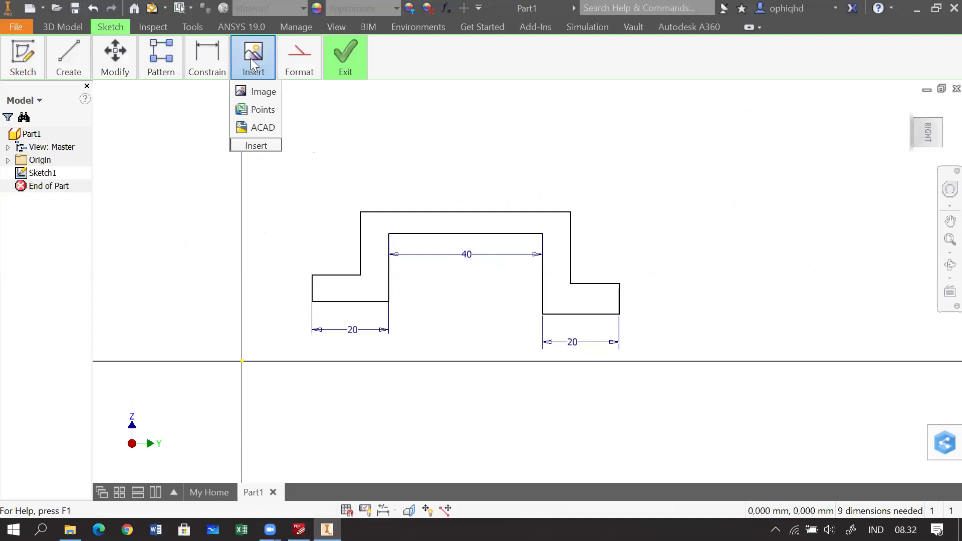
click(215, 59)
click(216, 100)
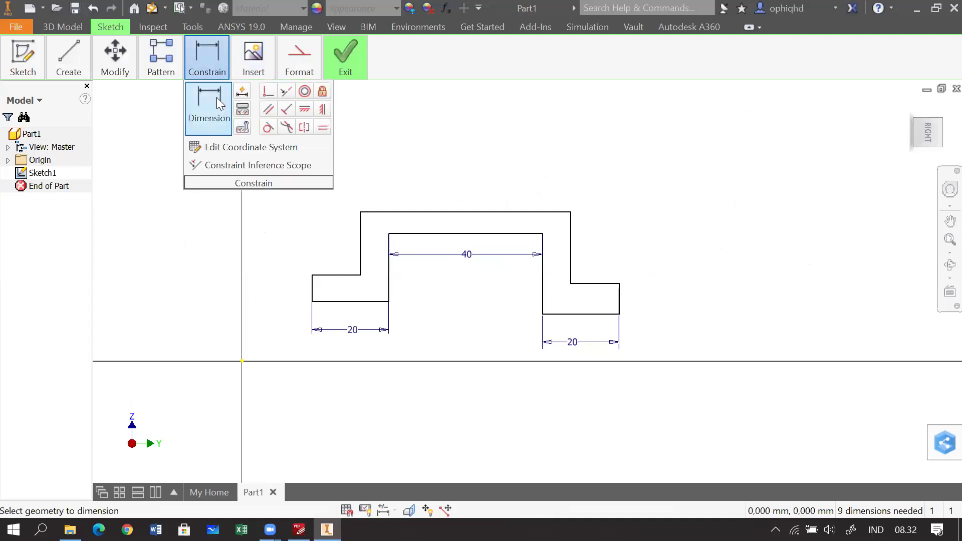
click(620, 301)
click(693, 302)
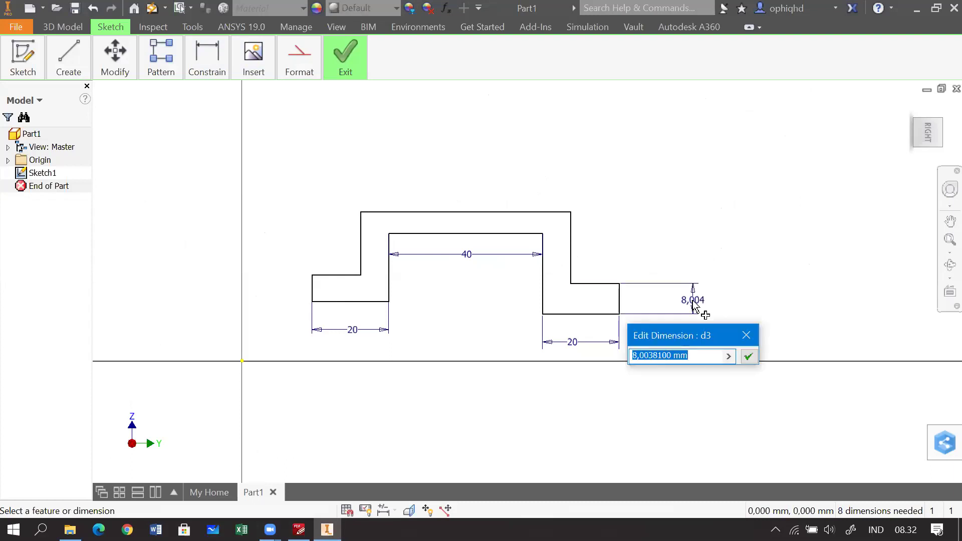
text(2)
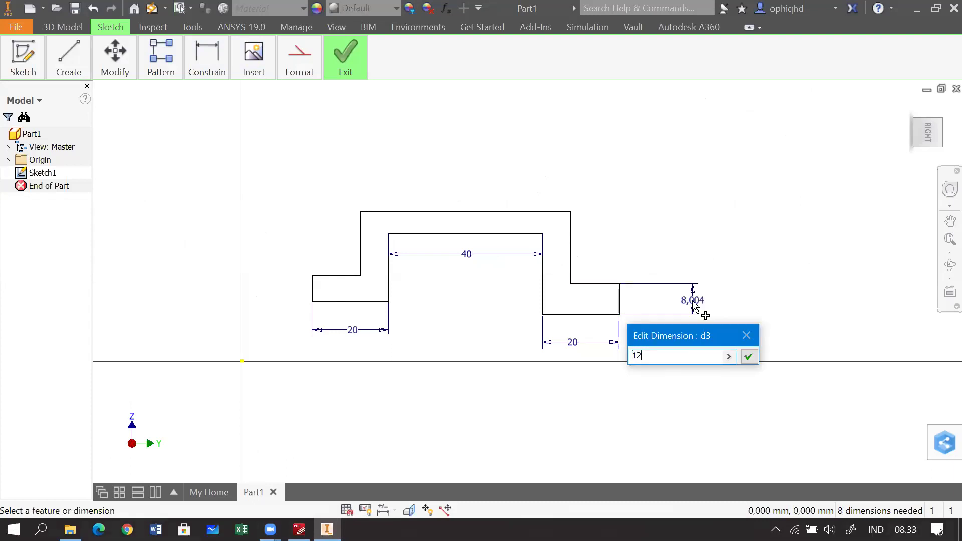
key(Return)
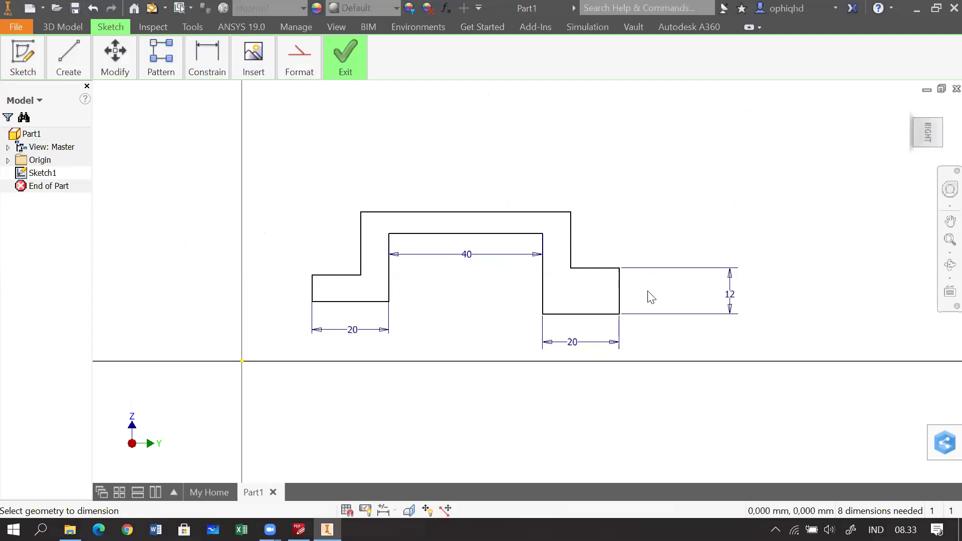
Dimension the left foot's outer side with a height of 12 mm.
click(313, 293)
click(284, 293)
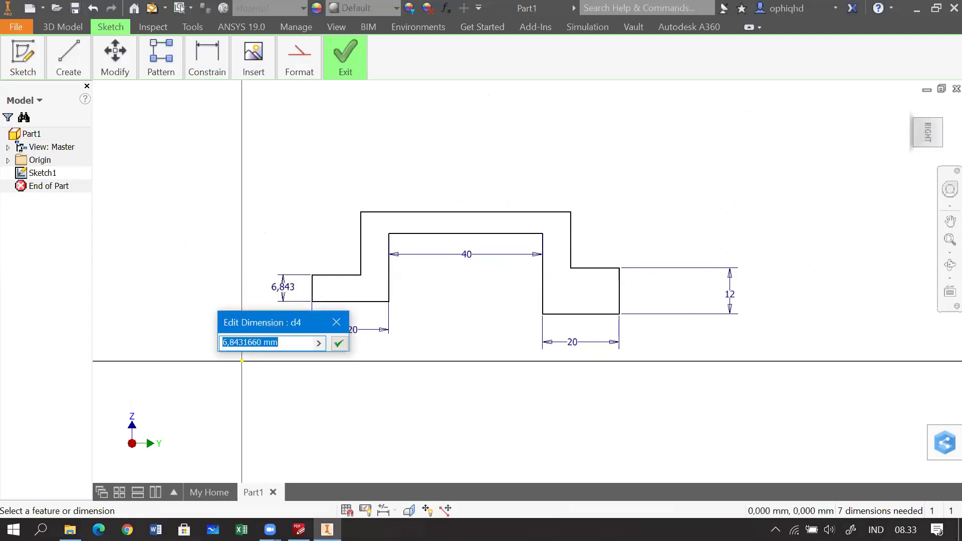
text(12)
key(Return)
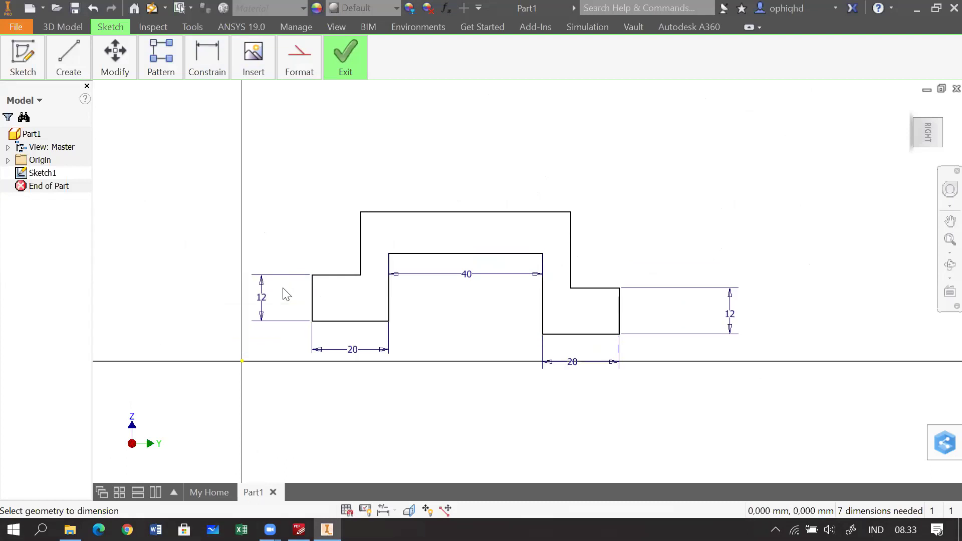
Dimension the vertical distance between the profile's top edge and the slot's upper edge as 12 mm.
click(469, 215)
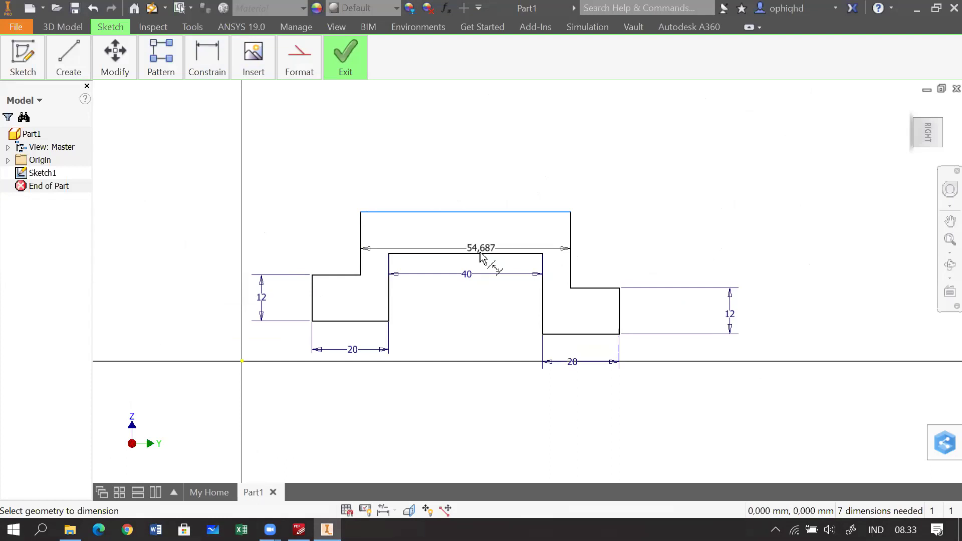
click(491, 214)
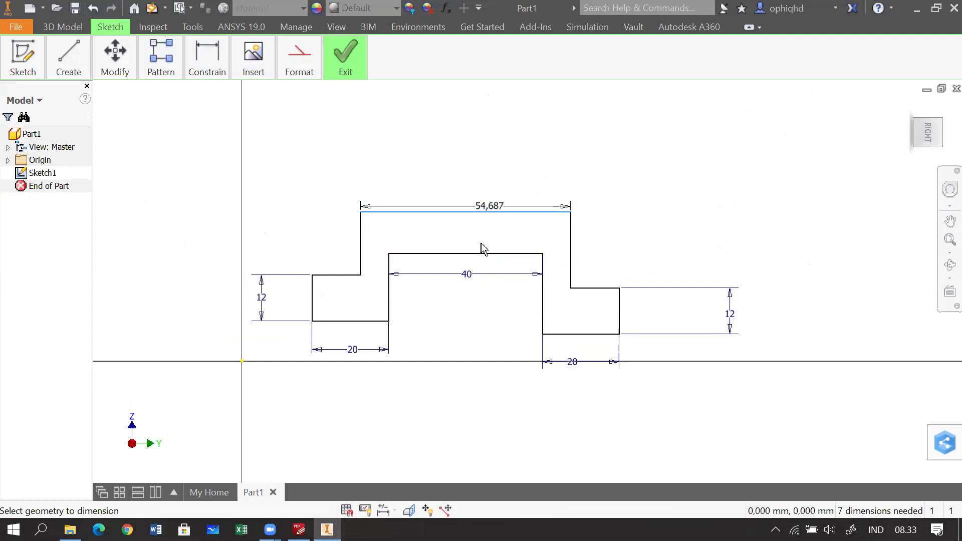
click(494, 254)
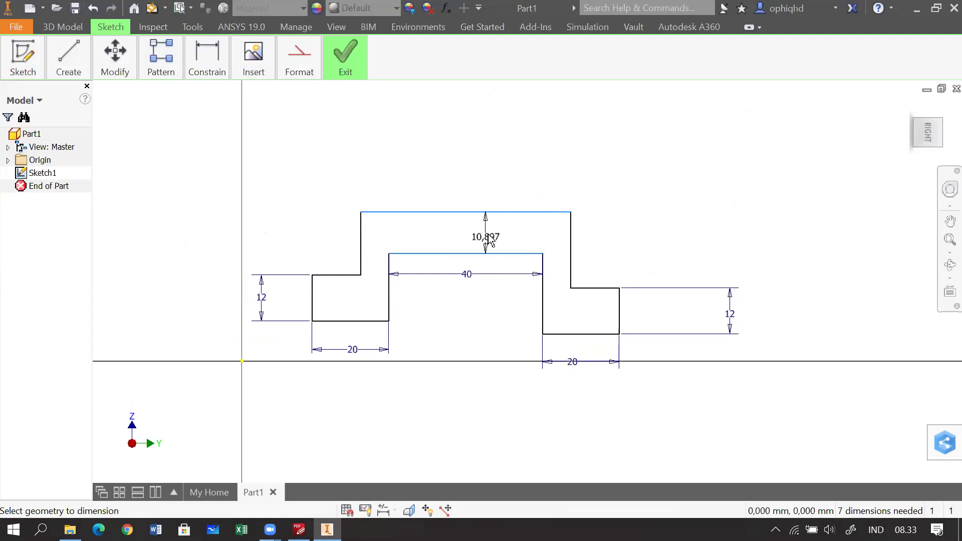
click(493, 230)
text(12)
key(Return)
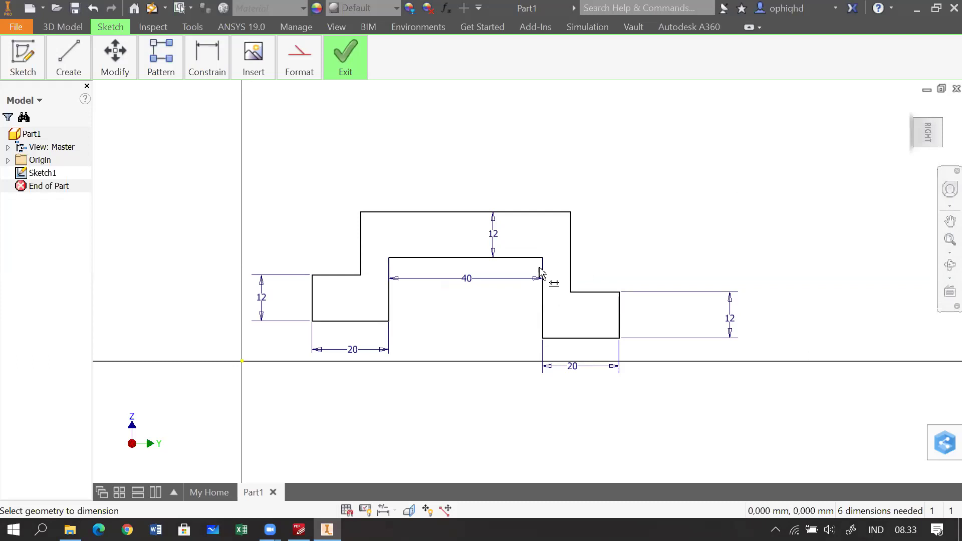
Dimension the horizontal distance between the slot's right side and the base's right upper side as 12 mm.
click(570, 263)
click(544, 271)
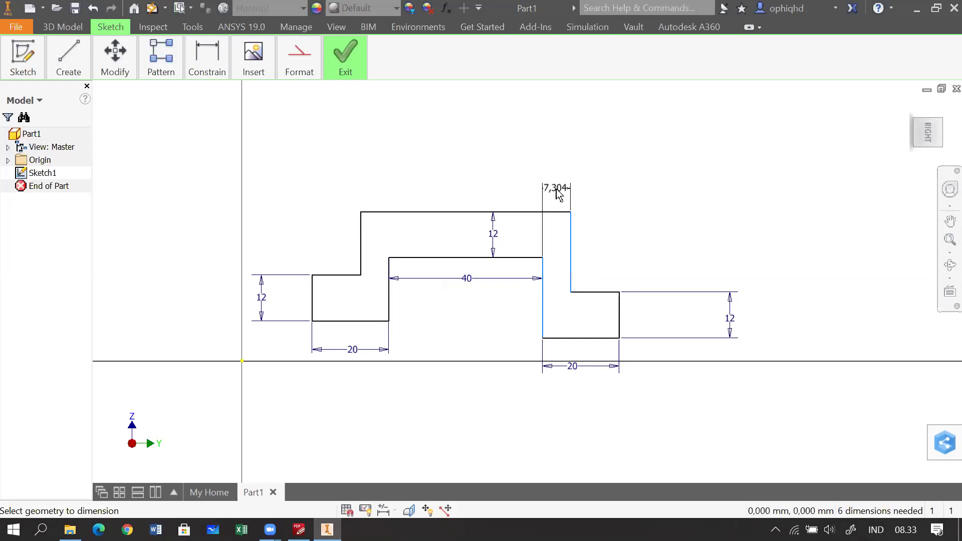
click(556, 192)
text(12)
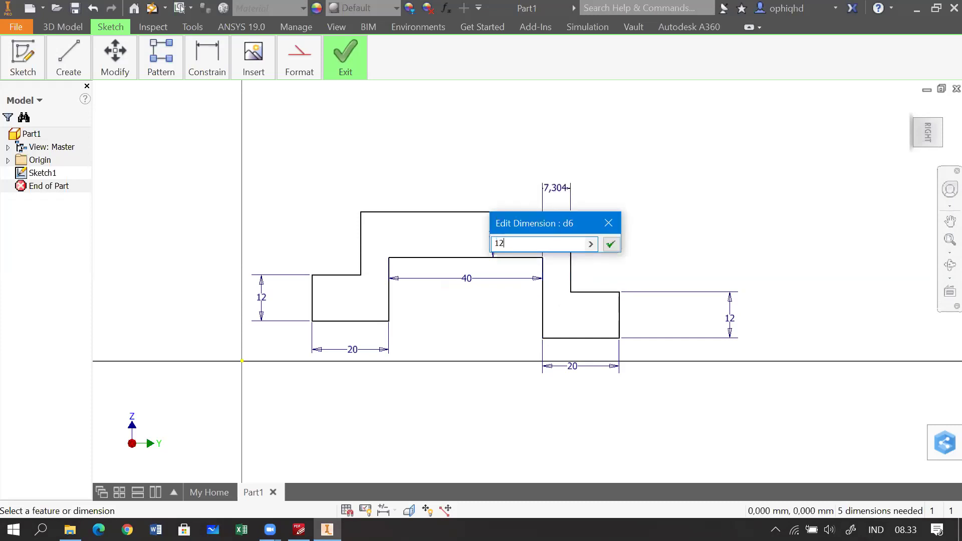
key(Return)
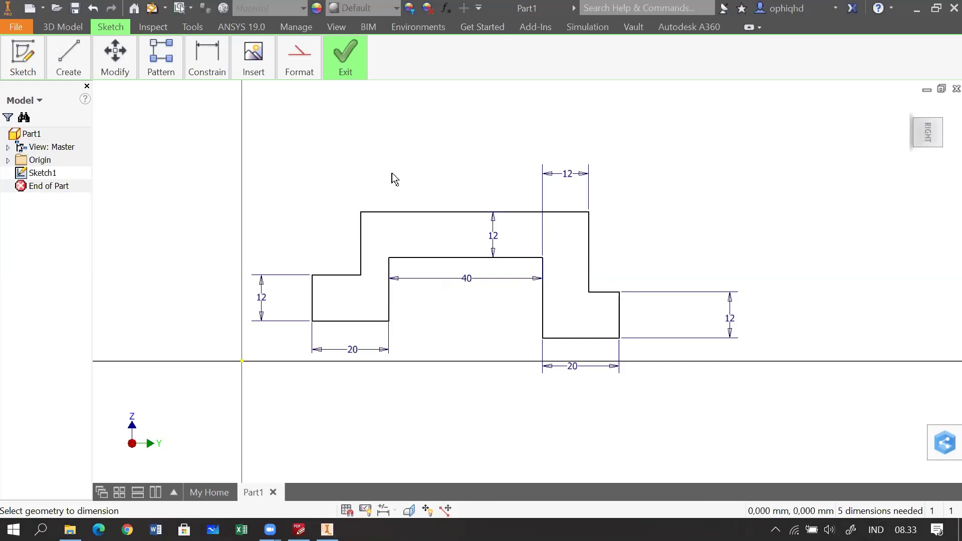
Dimension the horizontal distance between the slot's left side and the base's left upper side as 12 mm.
click(361, 270)
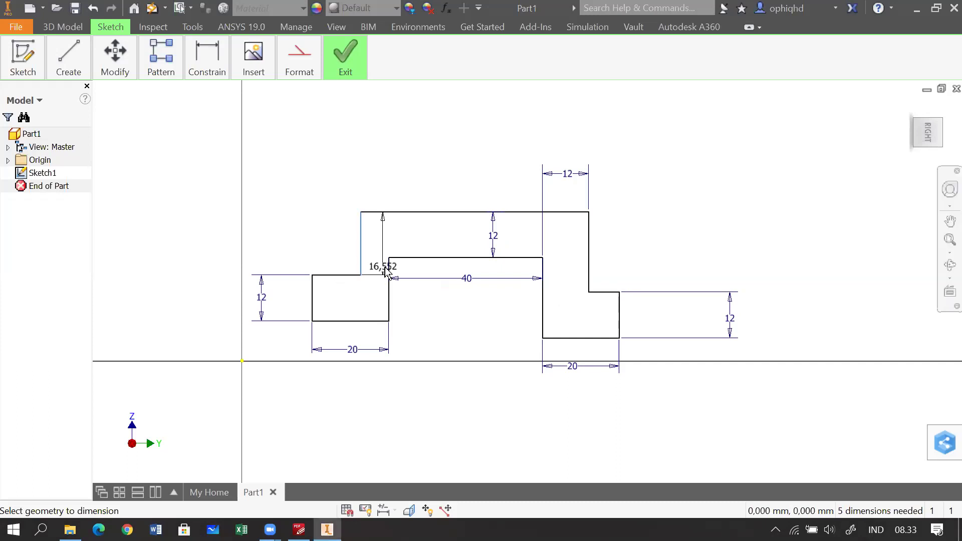
click(389, 271)
click(371, 188)
text(12)
key(Return)
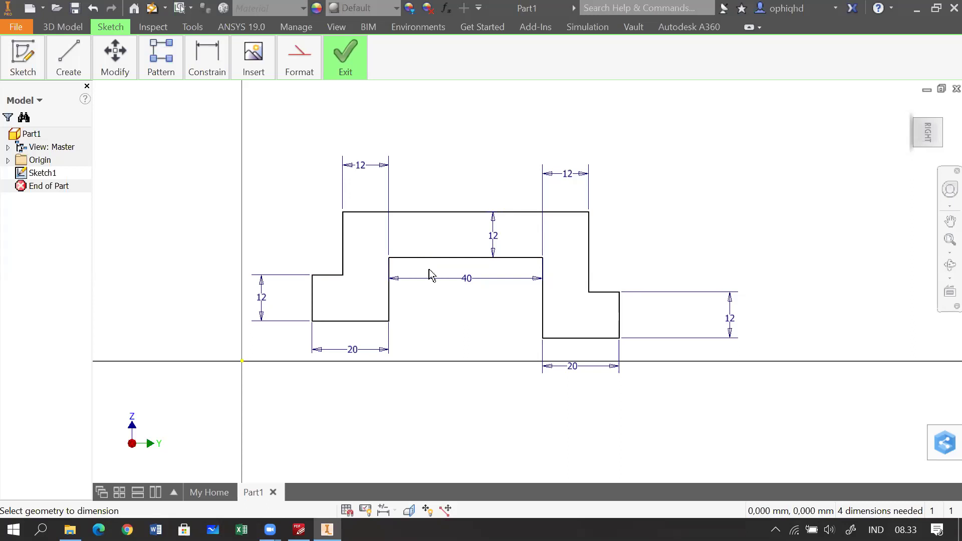
Dimension the overall height from the left foot's bottom edge to the profile's top edge as 24 mm.
click(420, 218)
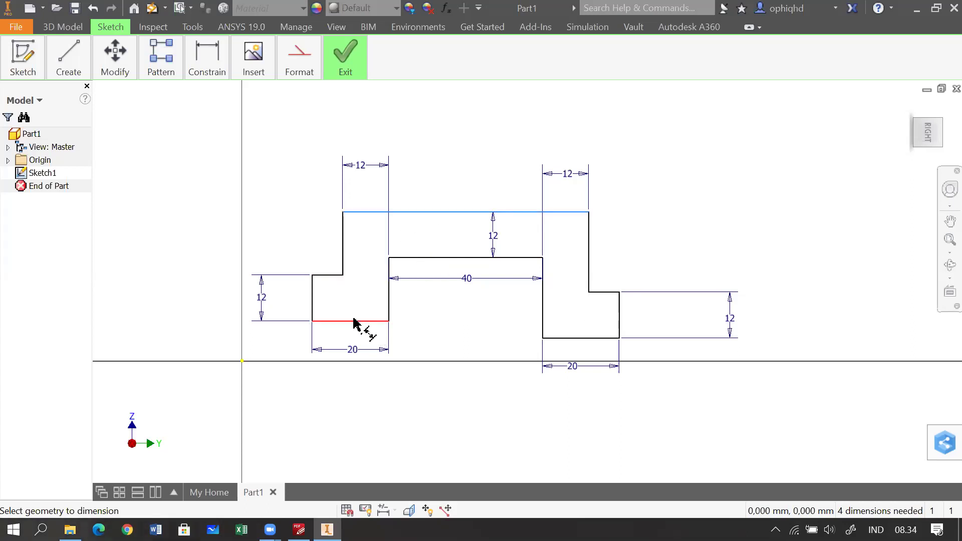
click(354, 321)
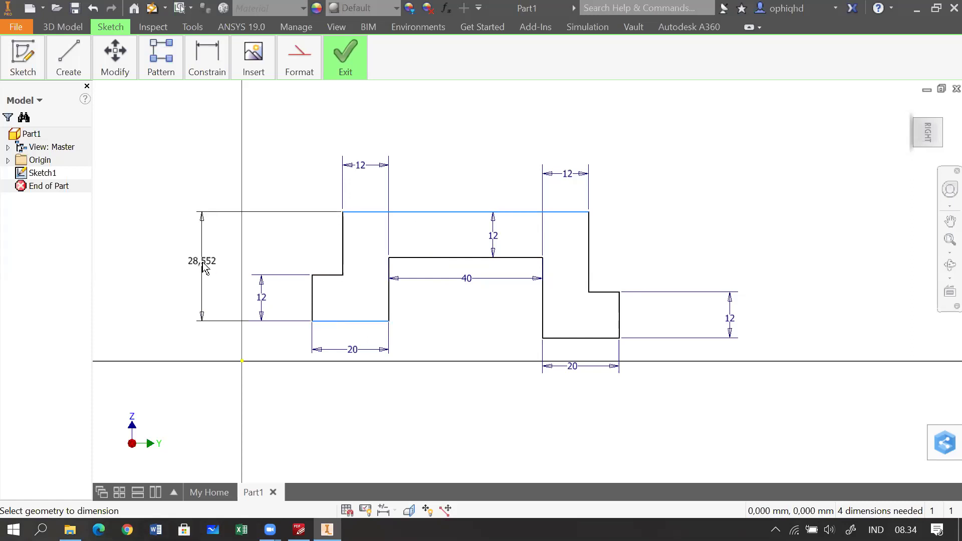
click(206, 262)
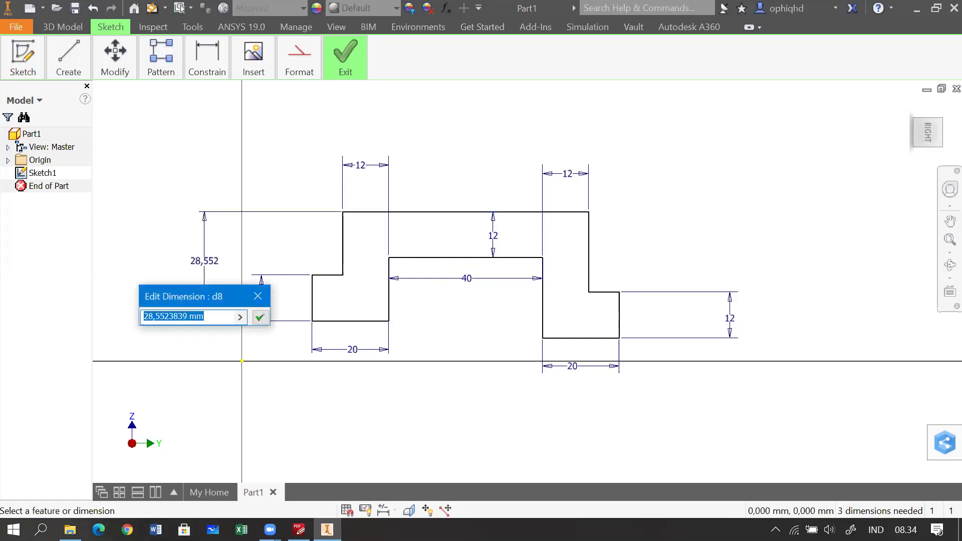
text(24)
key(Return)
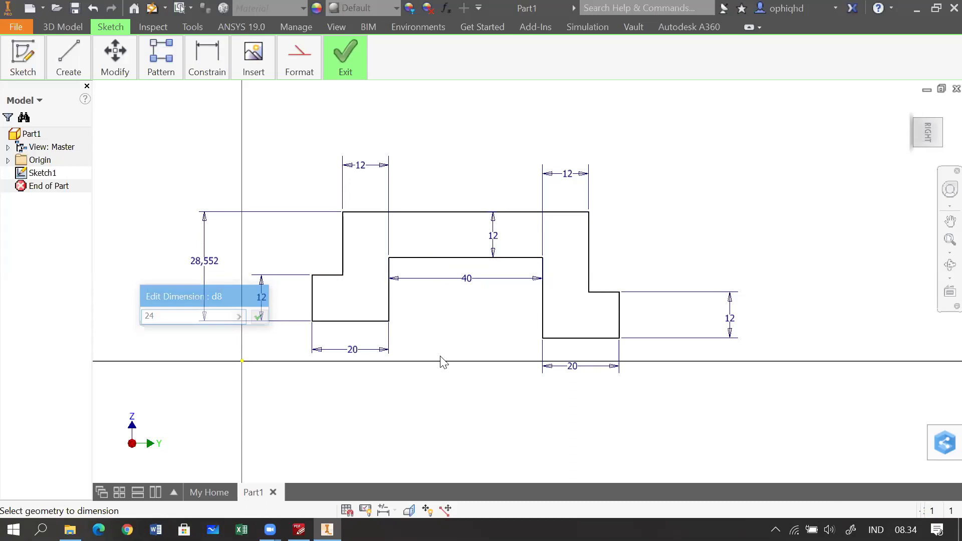
Dimension the overall height from the right foot's bottom edge to the profile's top edge as 24 mm.
click(565, 232)
click(564, 355)
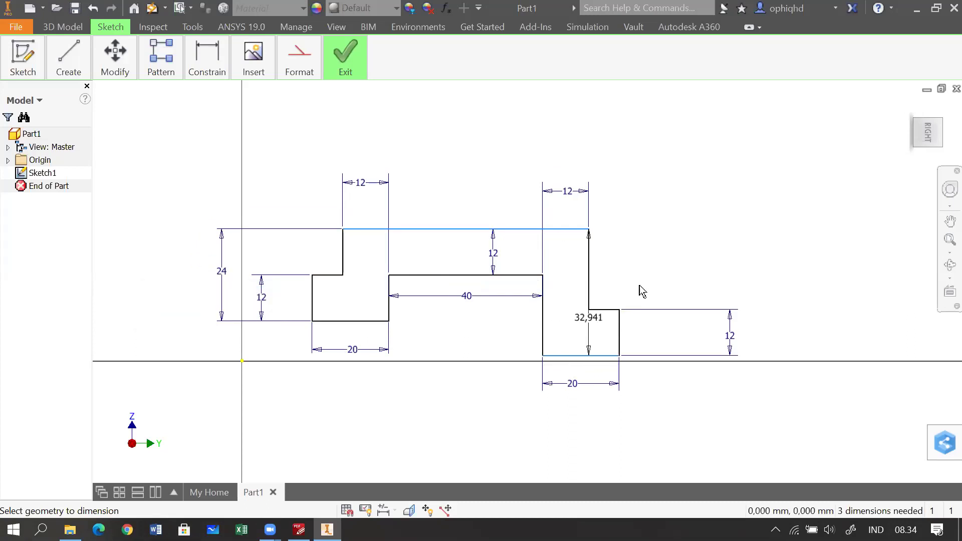
click(774, 299)
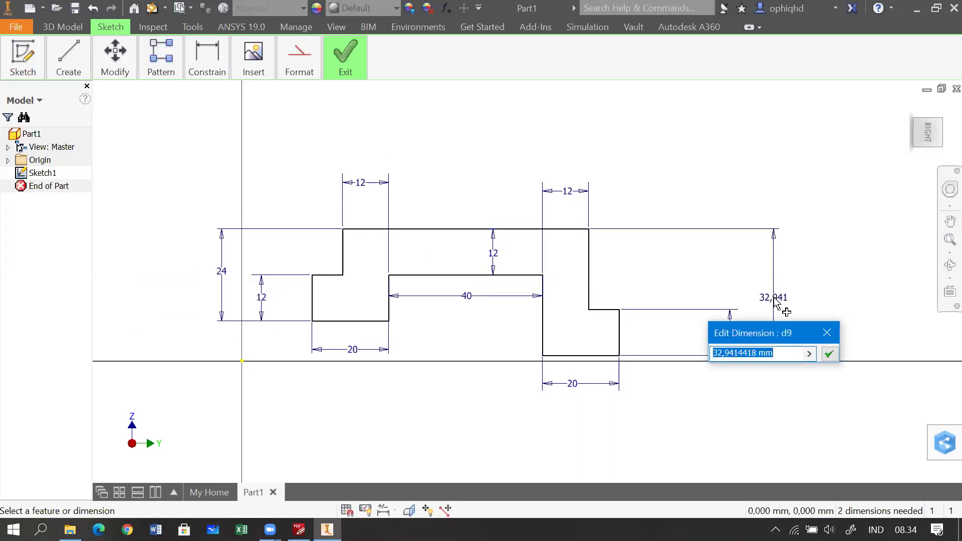
text(24)
key(Return)
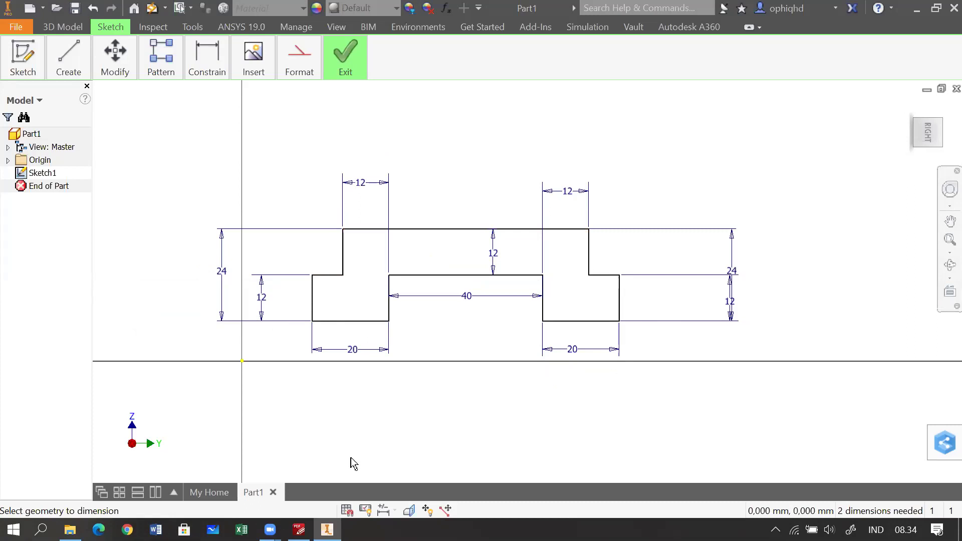
Check the step dimensions on exercise drawing (f) in the PDF, then return to the Inventor sketch.
click(299, 529)
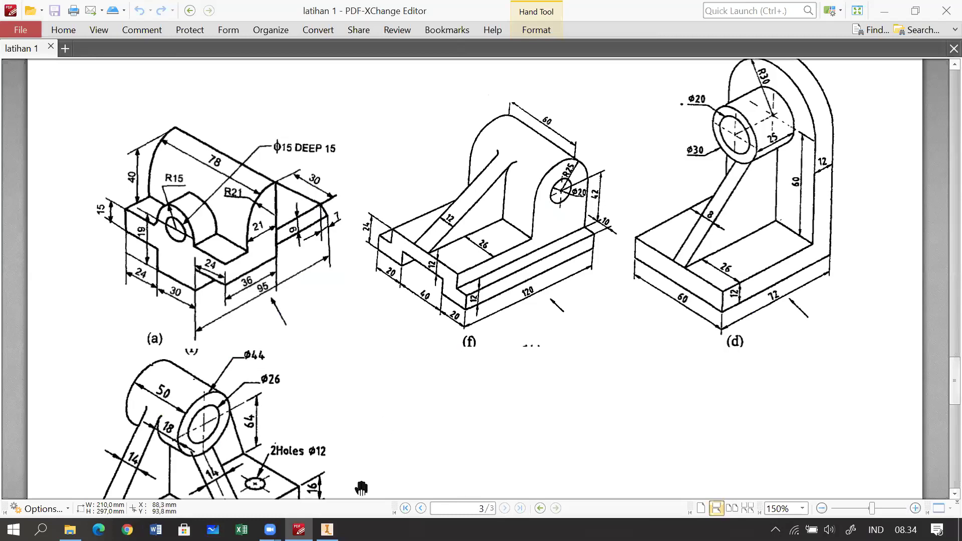
click(326, 529)
key(d)
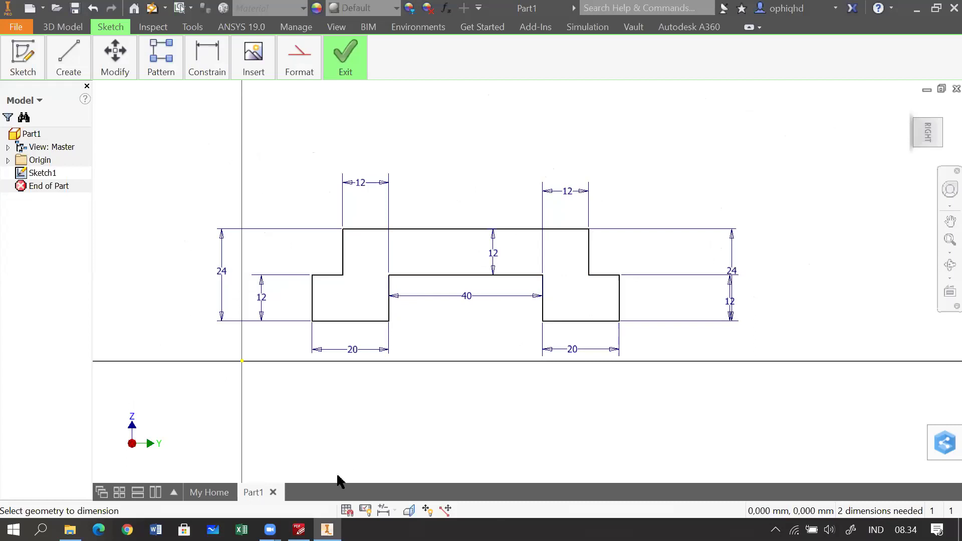
click(299, 529)
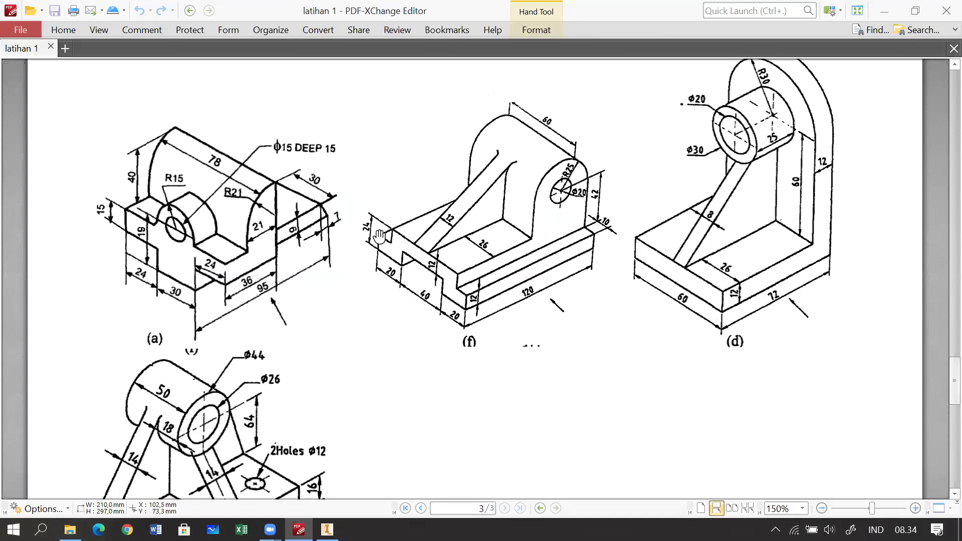
click(327, 529)
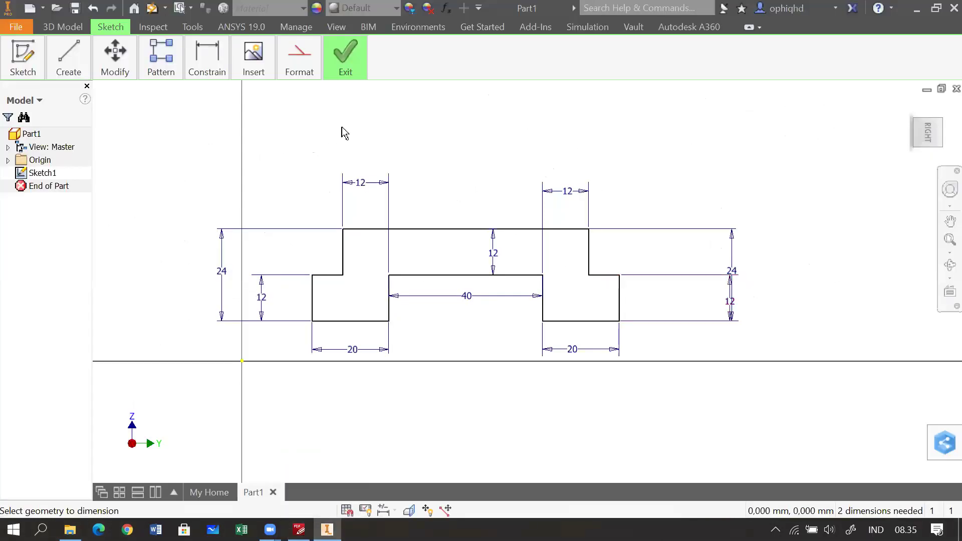
Try to dimension the width of the right foot's upper ledge.
click(200, 58)
key(d)
click(611, 275)
click(611, 213)
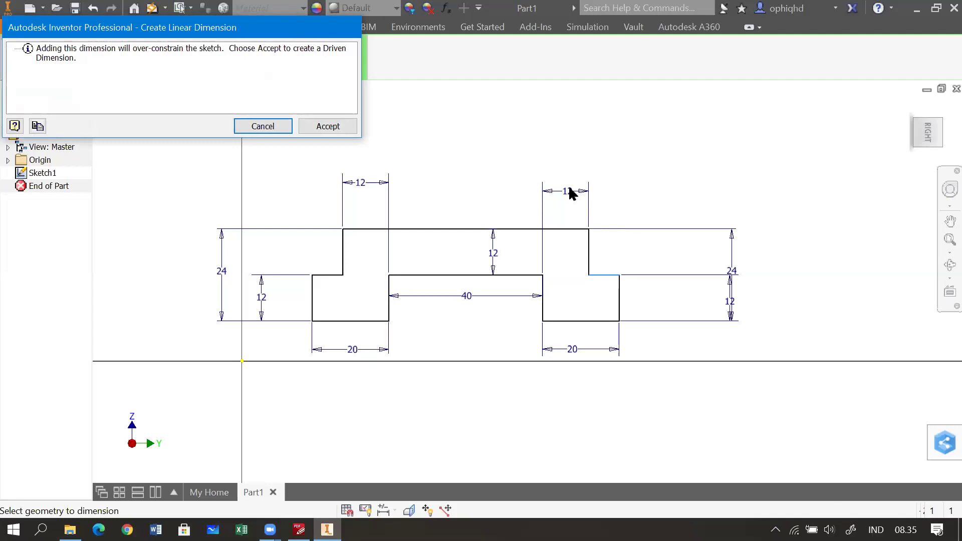
click(262, 127)
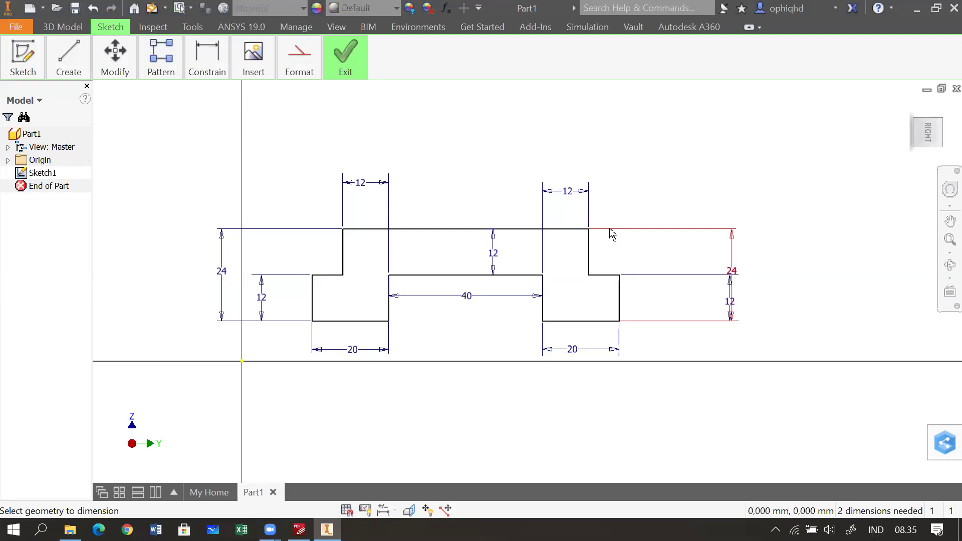
Delete the 12 mm horizontal dimension between the slot's right side and the base's right upper side.
double_click(572, 198)
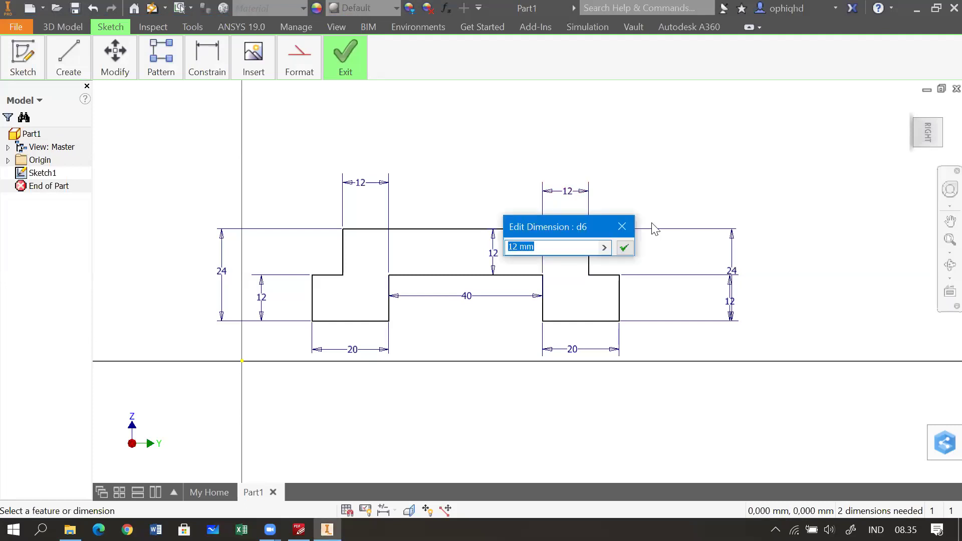
key(Return)
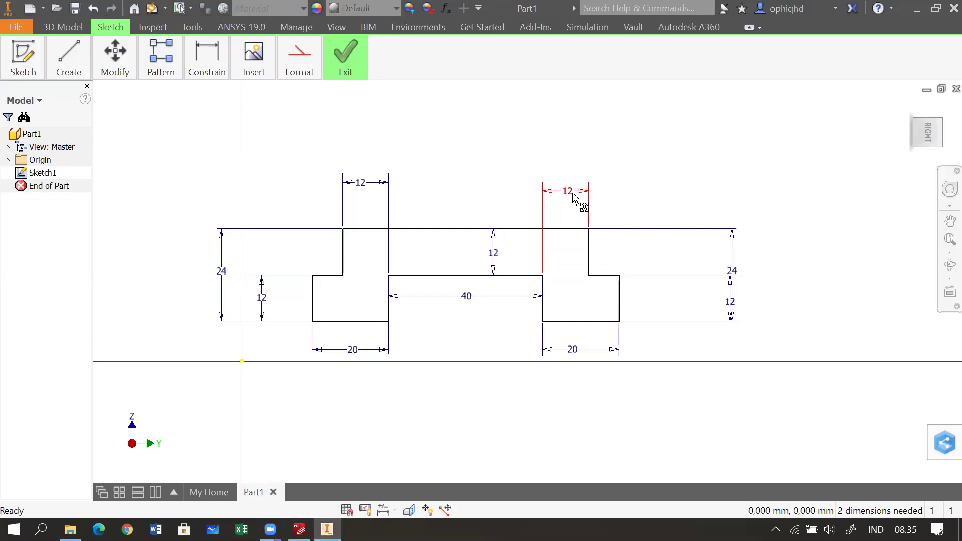
click(572, 194)
key(Delete)
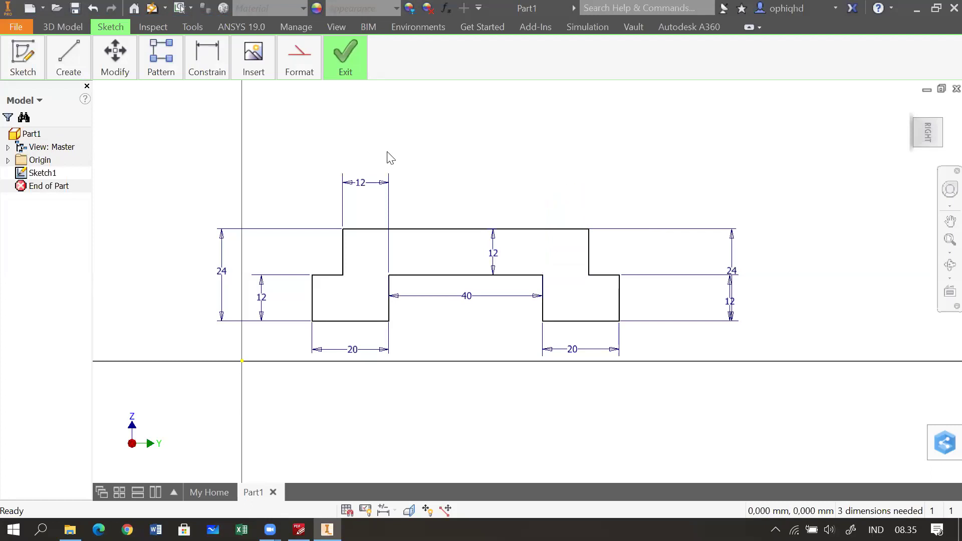
Dimension the width of the right foot's upper ledge as 10 mm and end the Dimension command.
click(205, 60)
click(209, 100)
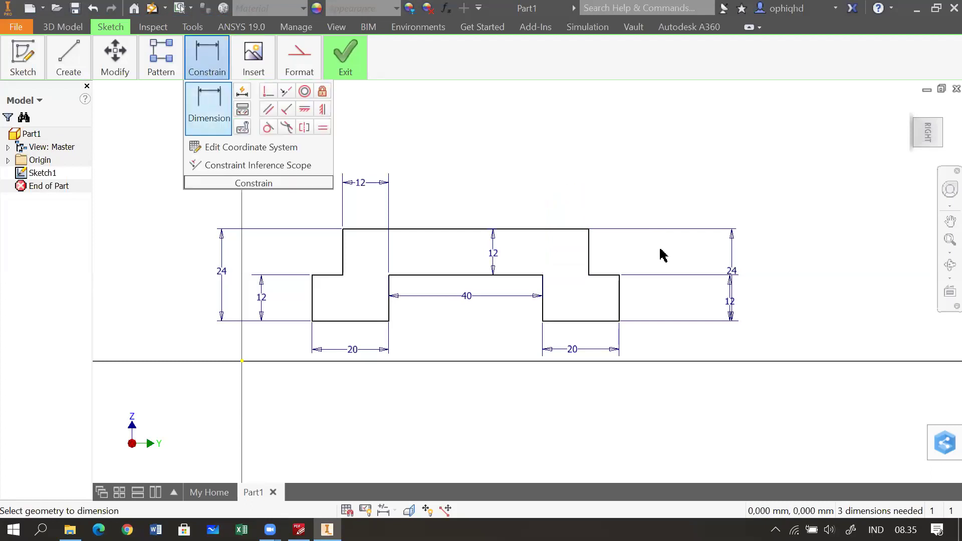
click(607, 277)
click(608, 182)
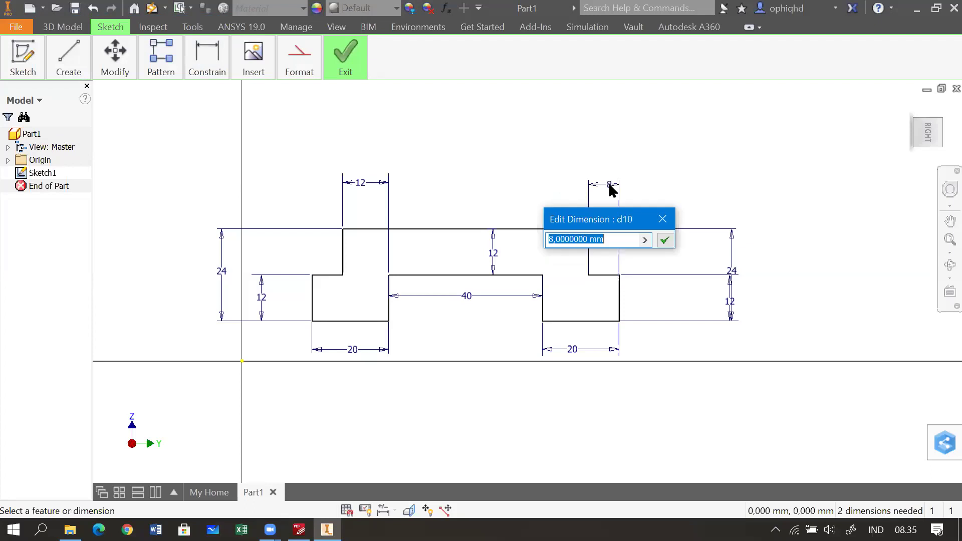
text(10)
key(Return)
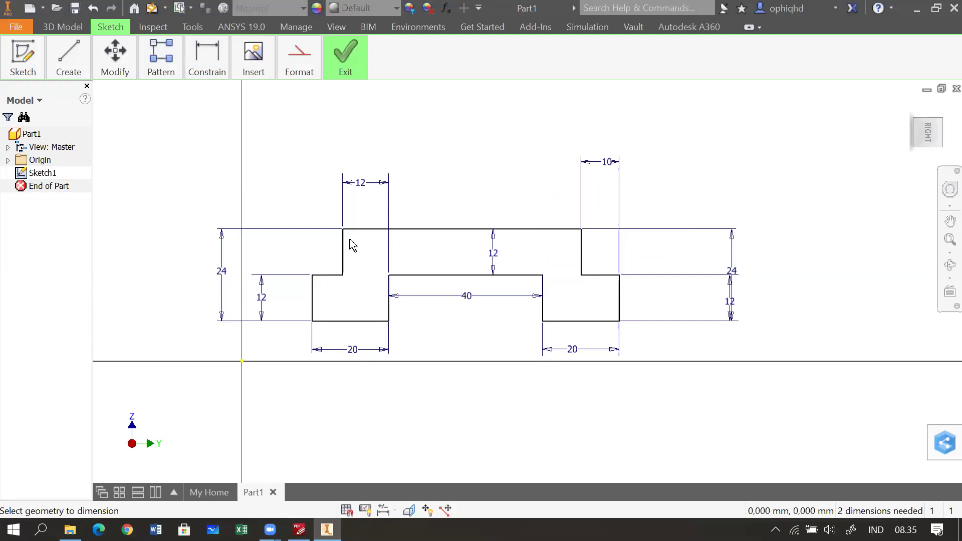
key(Escape)
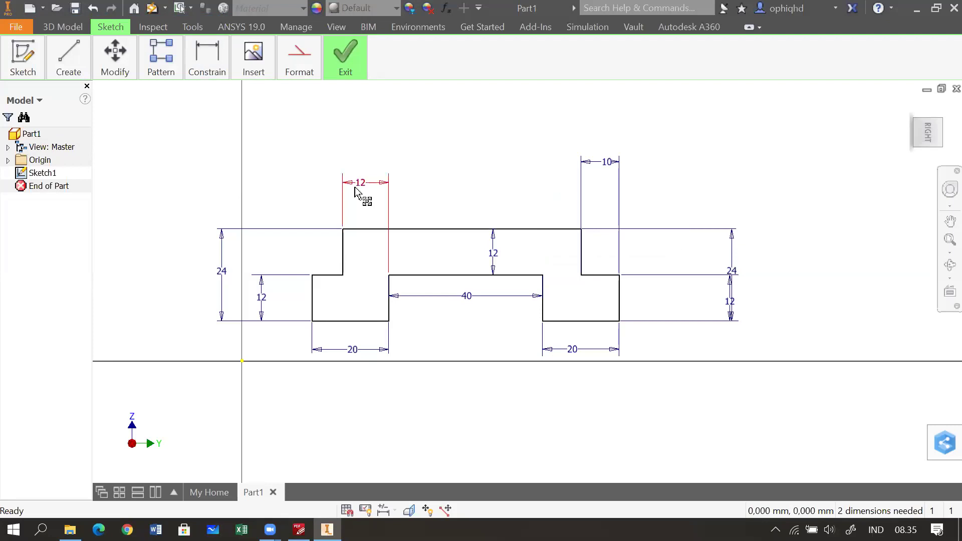
Delete the 12 mm horizontal dimension above the left foot and dimension the left foot's upper ledge as 10 mm wide.
click(364, 186)
key(Delete)
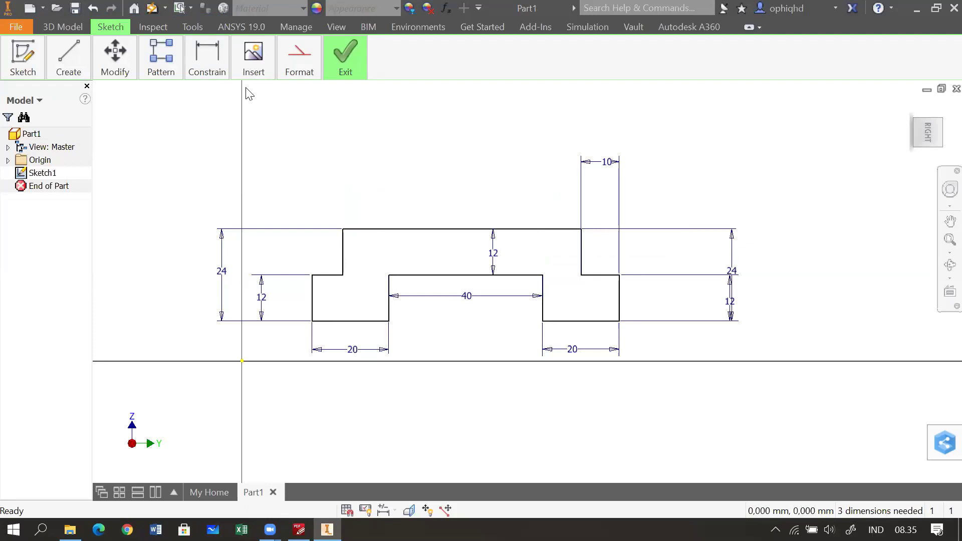
click(205, 71)
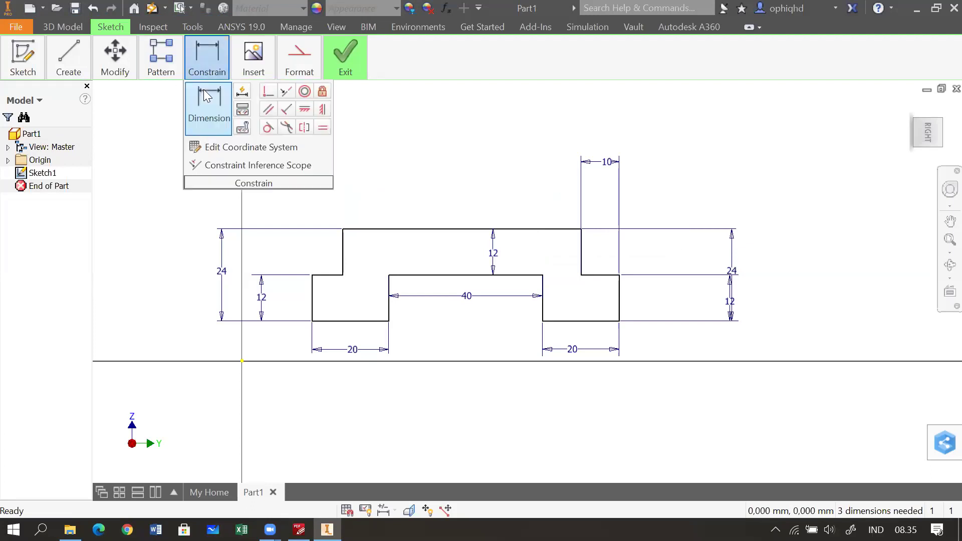
click(330, 280)
click(328, 185)
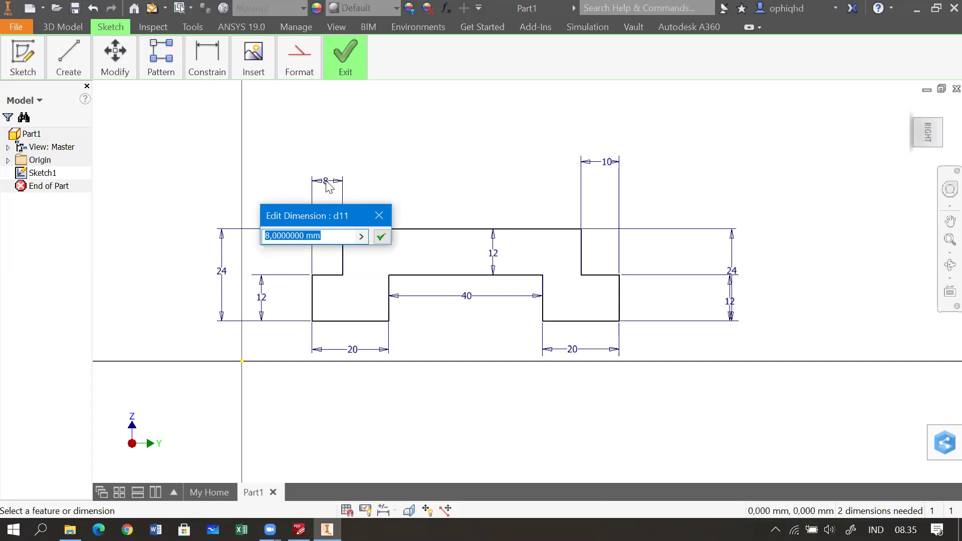
text(10)
key(Return)
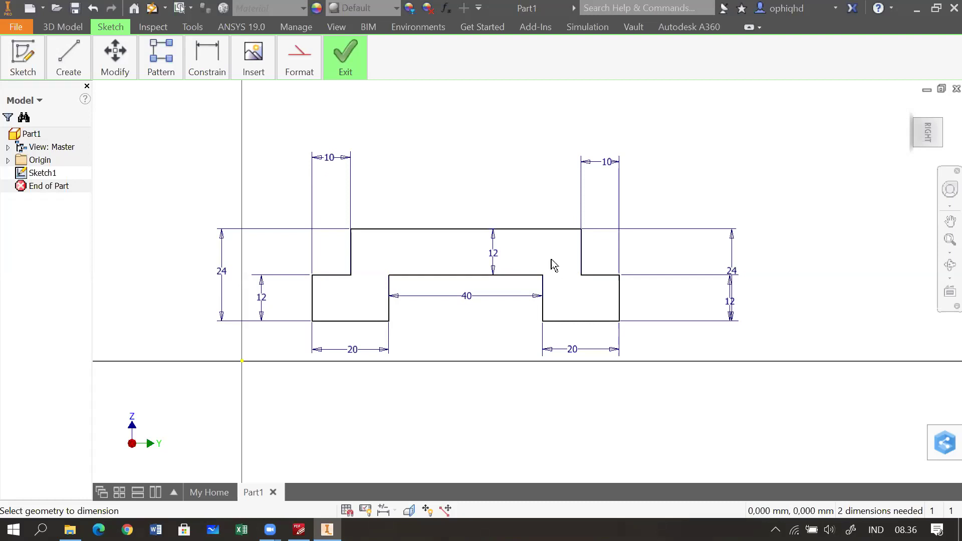
End the Dimension command and move the whole profile slightly upward, away from the Y axis, by its right upper side.
click(580, 258)
key(Escape)
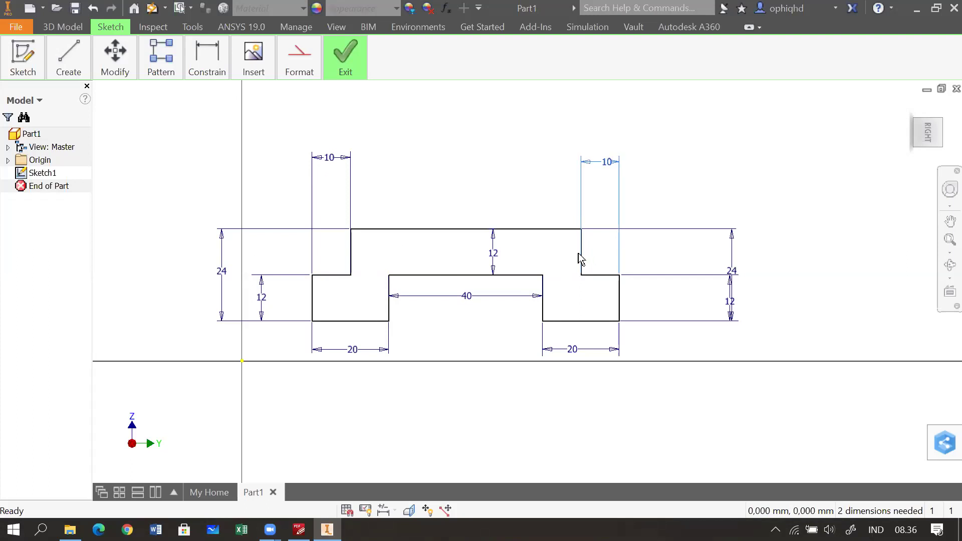
click(581, 254)
mouse_move(579, 257)
mouse_down()
mouse_move(569, 236)
mouse_move(554, 243)
mouse_move(557, 216)
mouse_move(564, 241)
mouse_up()
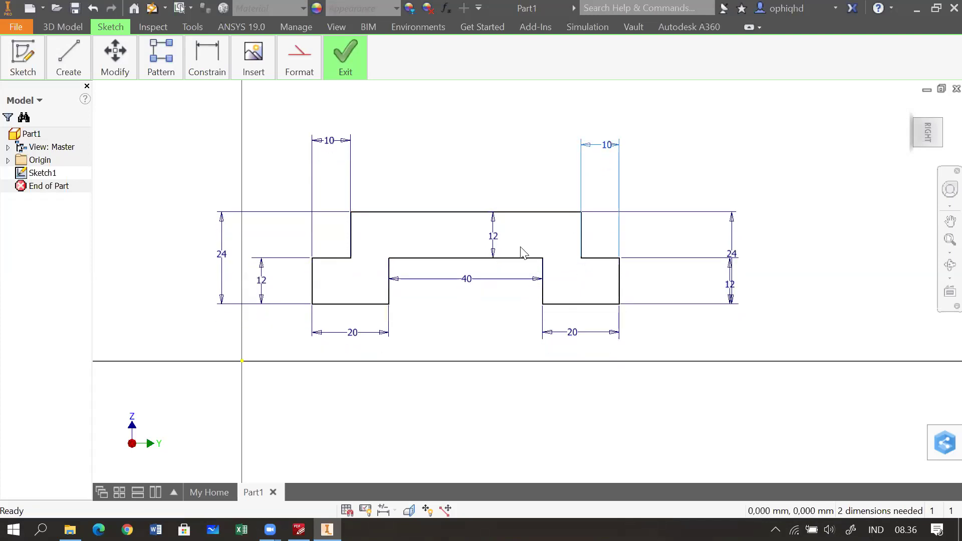
Try to add a length dimension to the base profile's upper horizontal edge.
drag(506, 260, 521, 263)
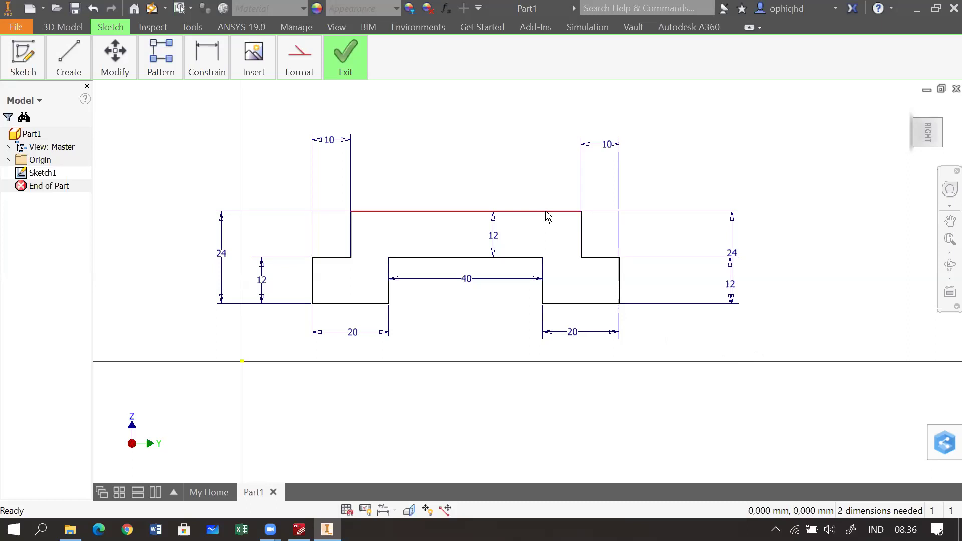
click(209, 63)
click(209, 108)
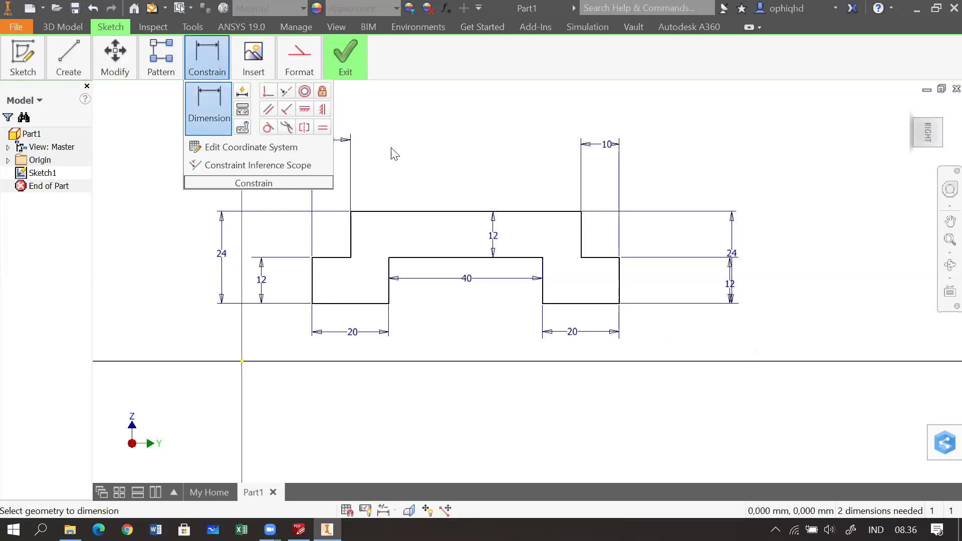
click(531, 212)
click(509, 169)
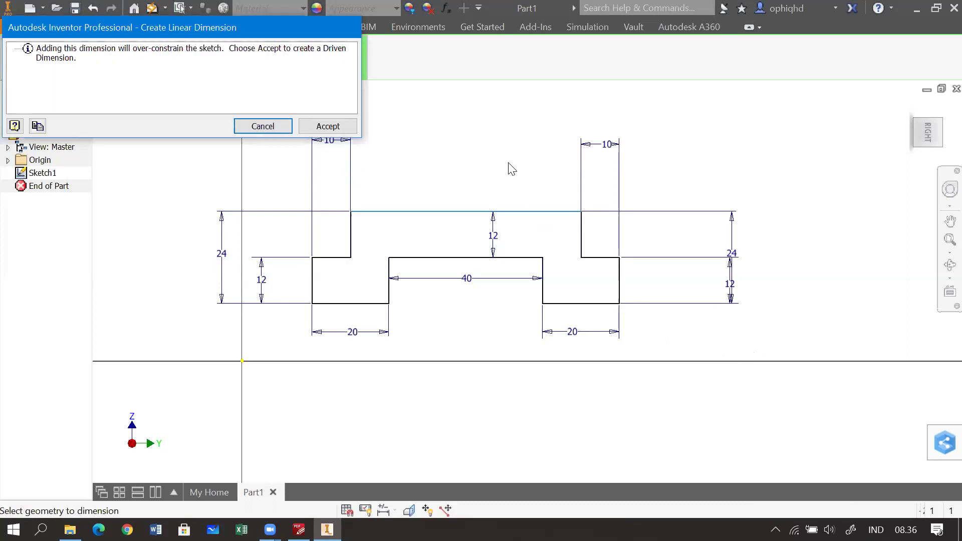
click(267, 127)
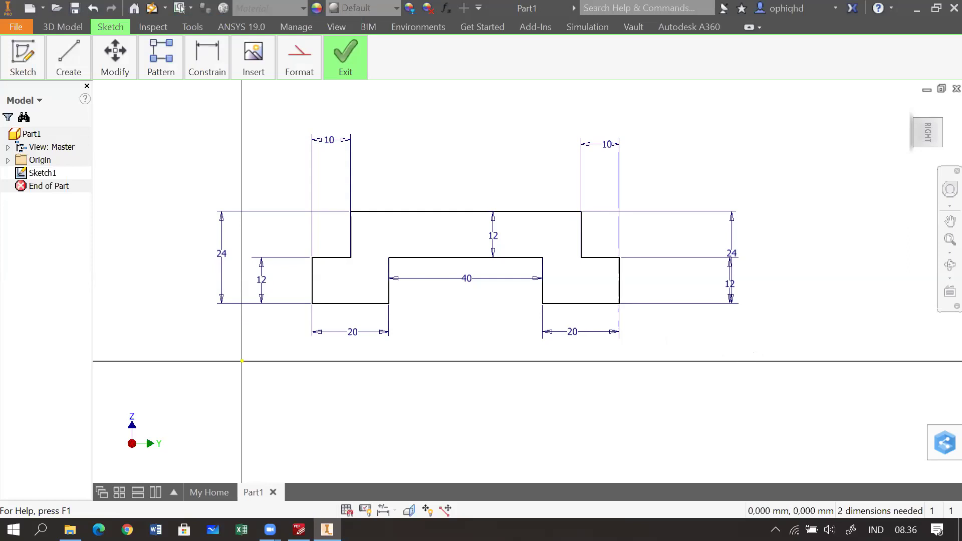
Check exercise drawing (f) in PDF-XChange Editor, and finish the base profile sketch in Inventor.
click(301, 529)
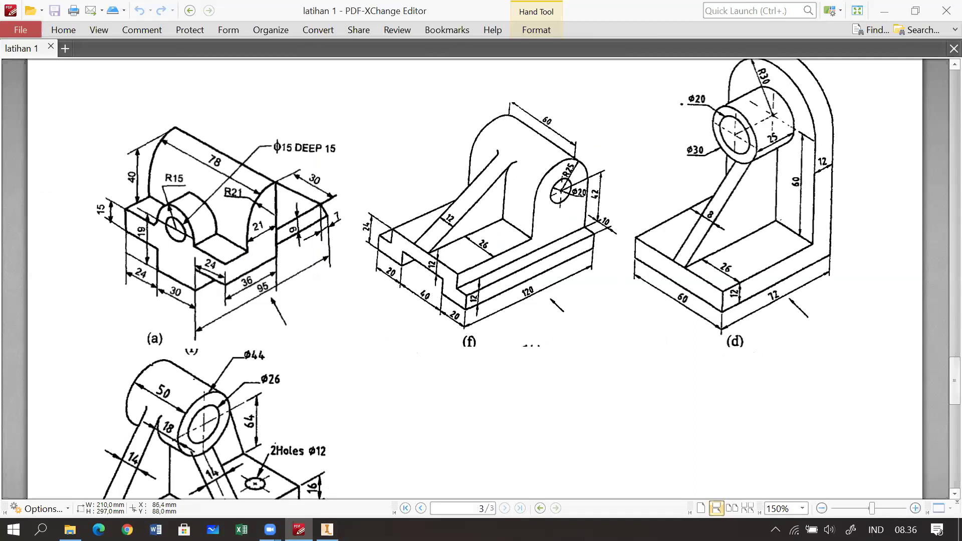
click(326, 529)
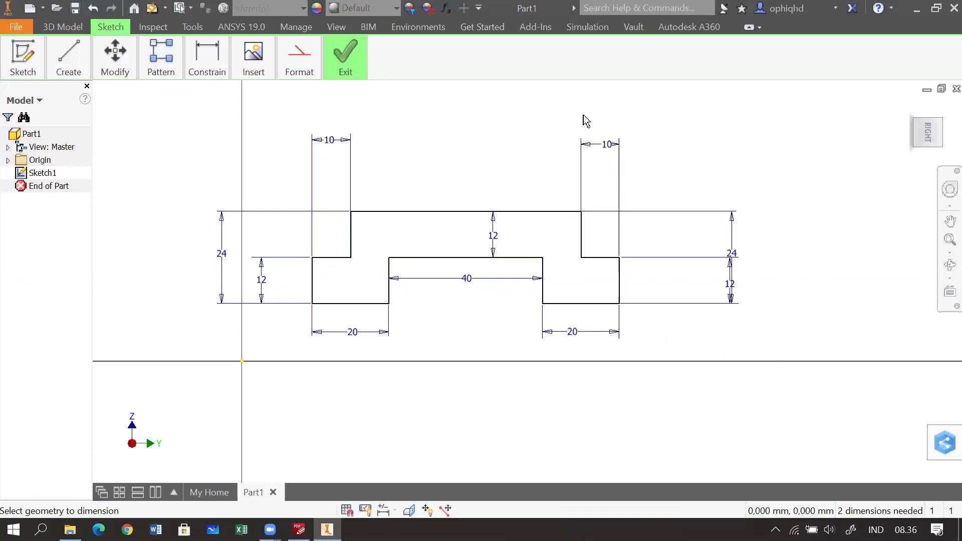
click(342, 55)
mouse_move(352, 50)
click(349, 112)
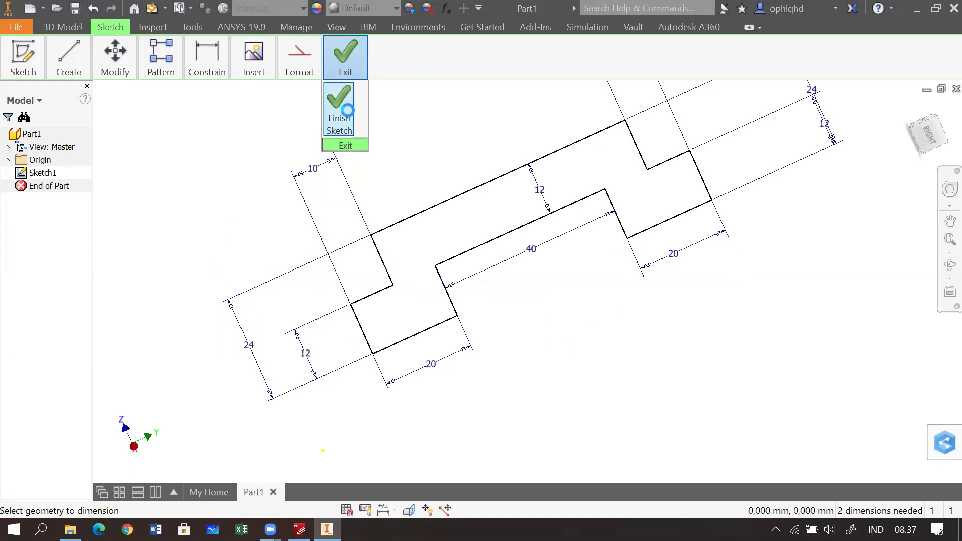
Start an Extrude of the base profile and set its distance to 120 mm, the base length in drawing (f).
click(943, 242)
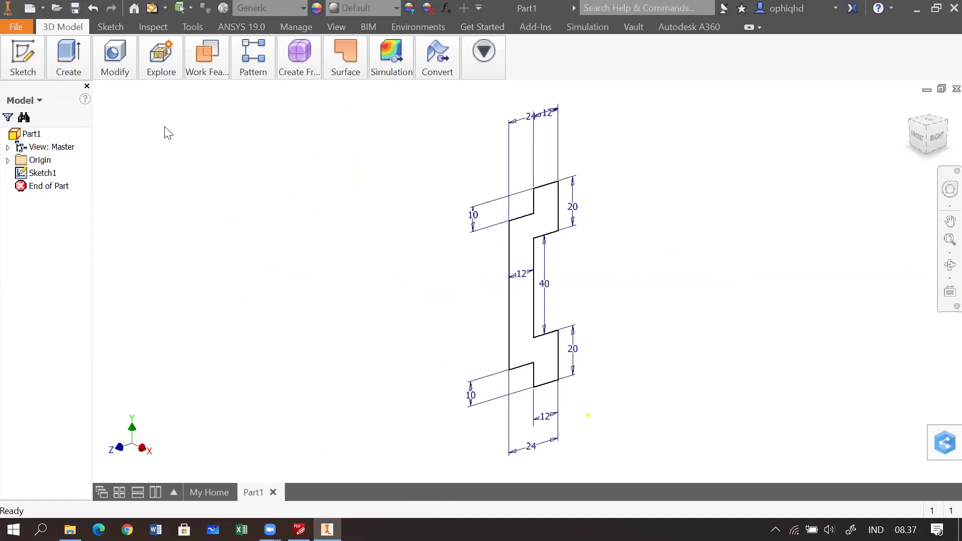
click(78, 65)
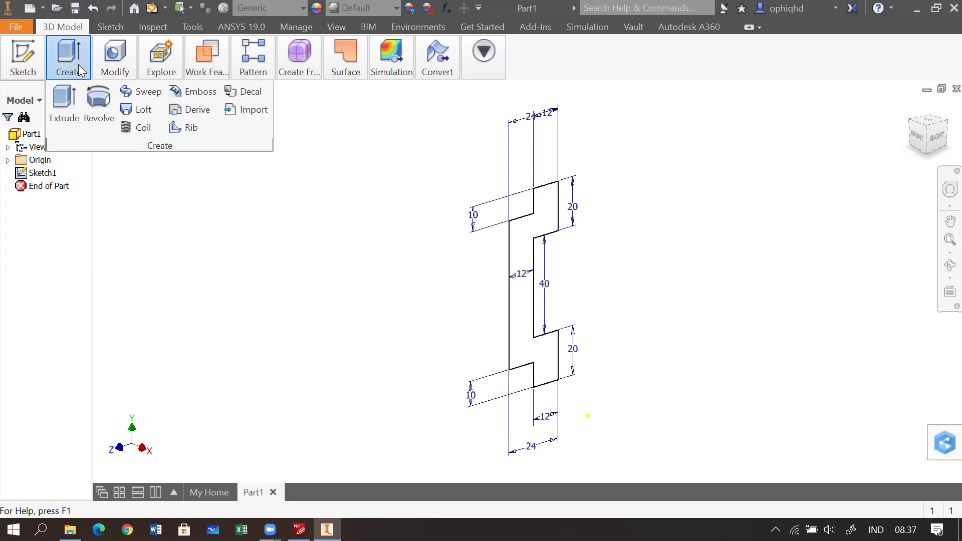
click(63, 103)
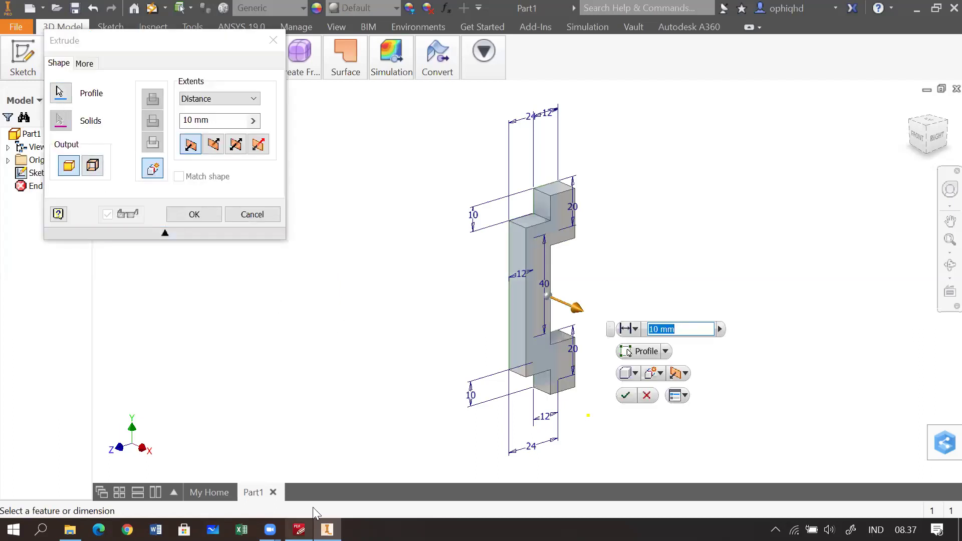
click(299, 529)
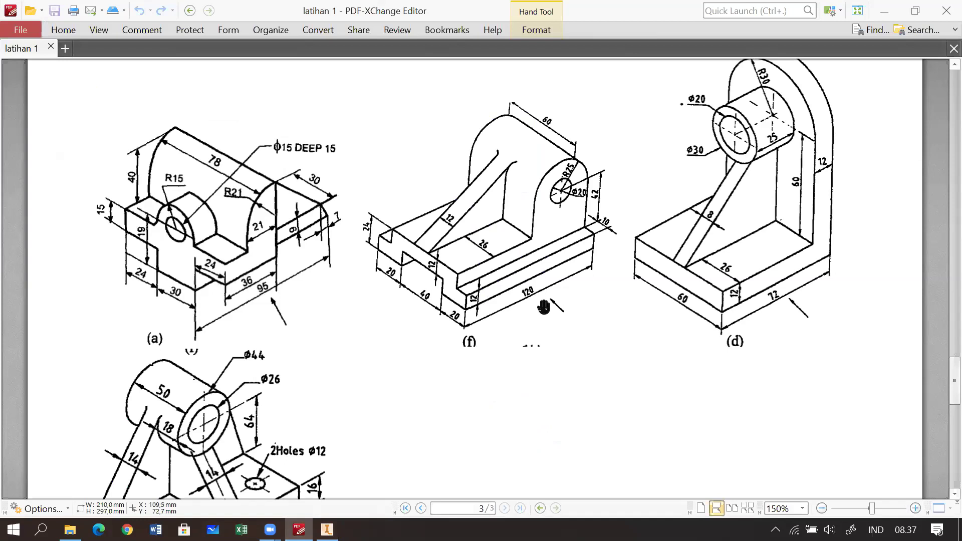
click(327, 530)
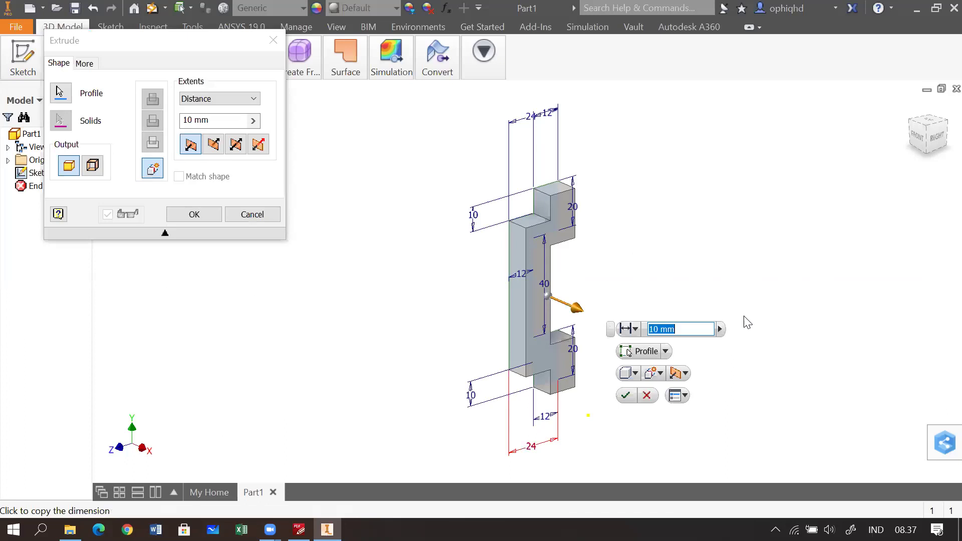
text(120)
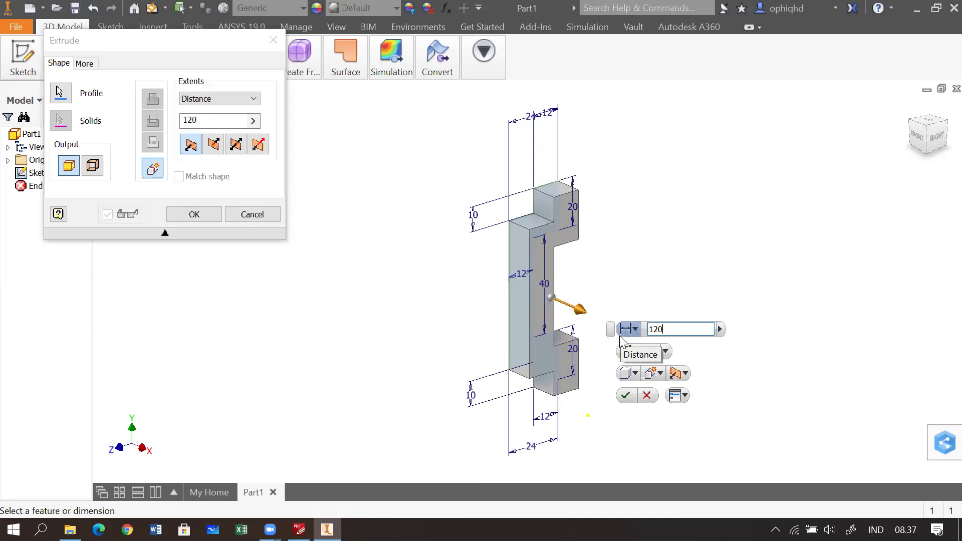
drag(794, 348, 740, 267)
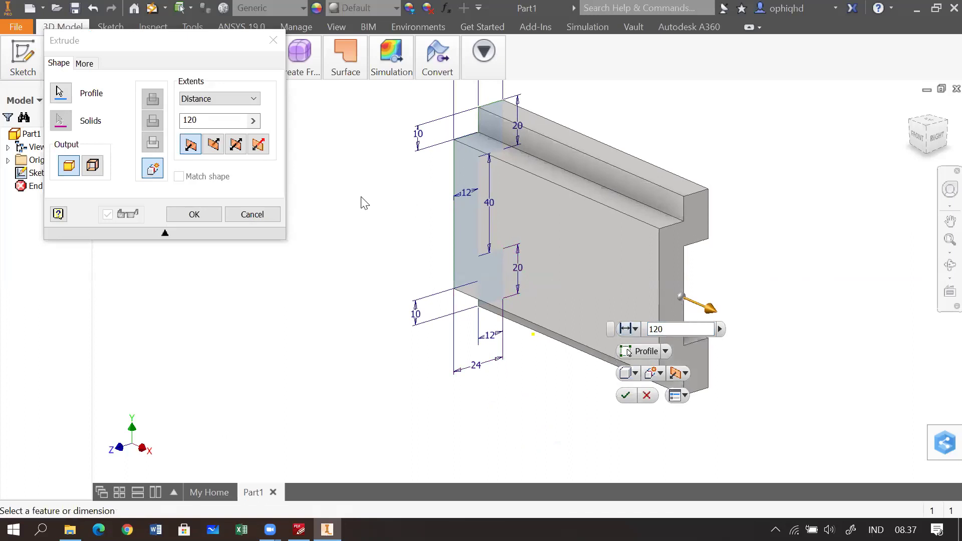
Flip the base extrusion to the opposite direction, Direction 2, and complete the extrusion.
click(211, 146)
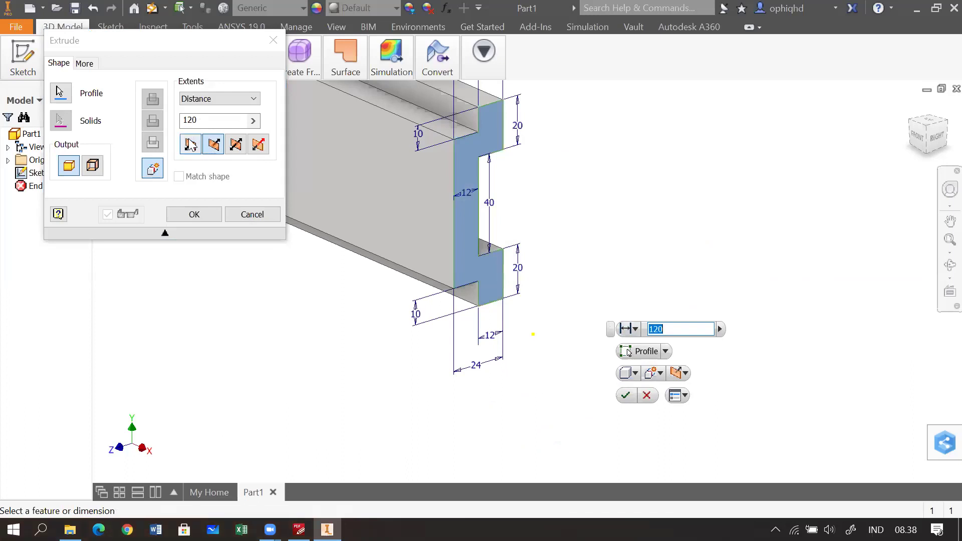
click(191, 146)
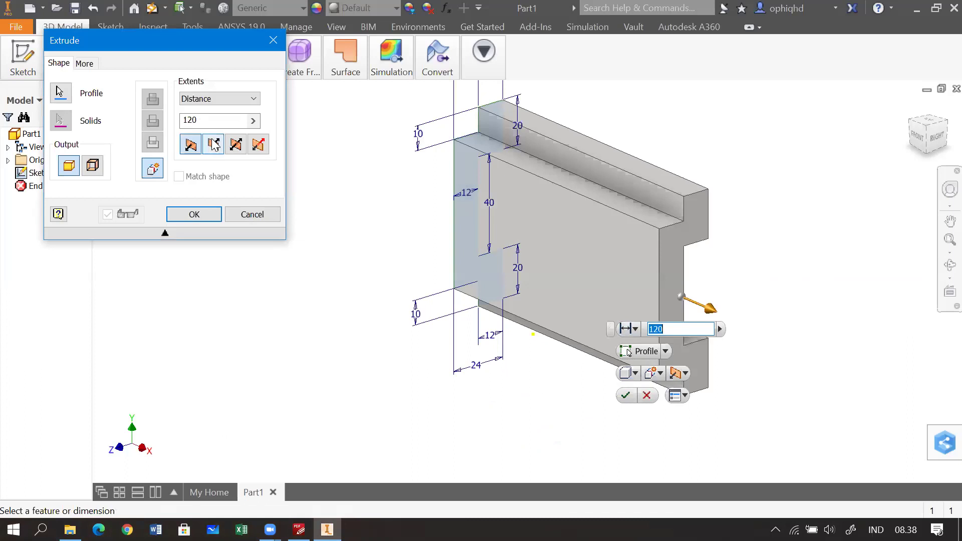
click(214, 146)
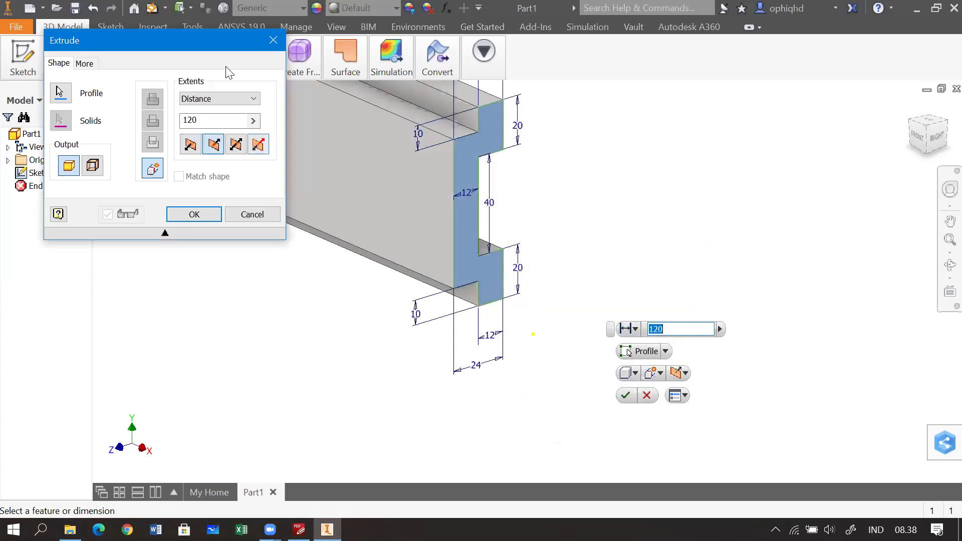
drag(215, 50, 191, 102)
drag(668, 224, 760, 314)
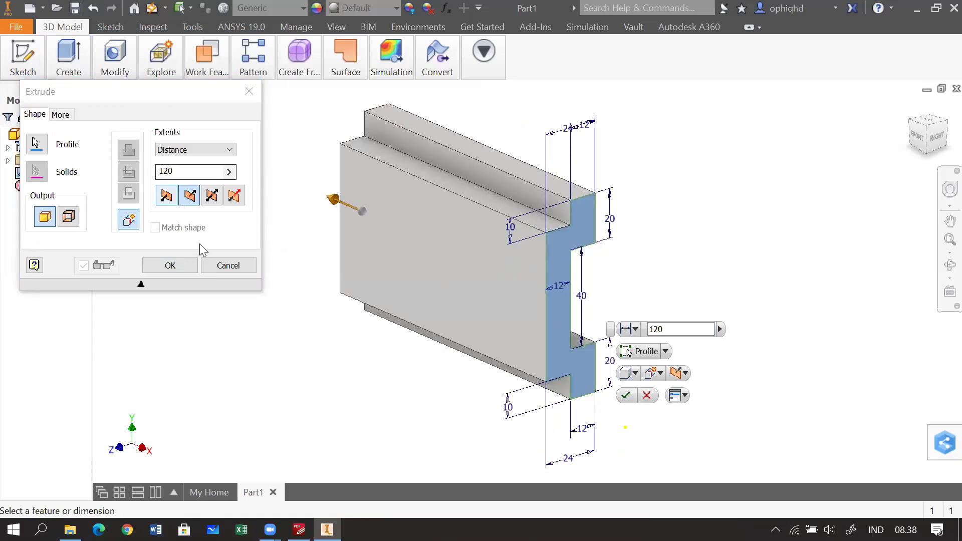
click(180, 264)
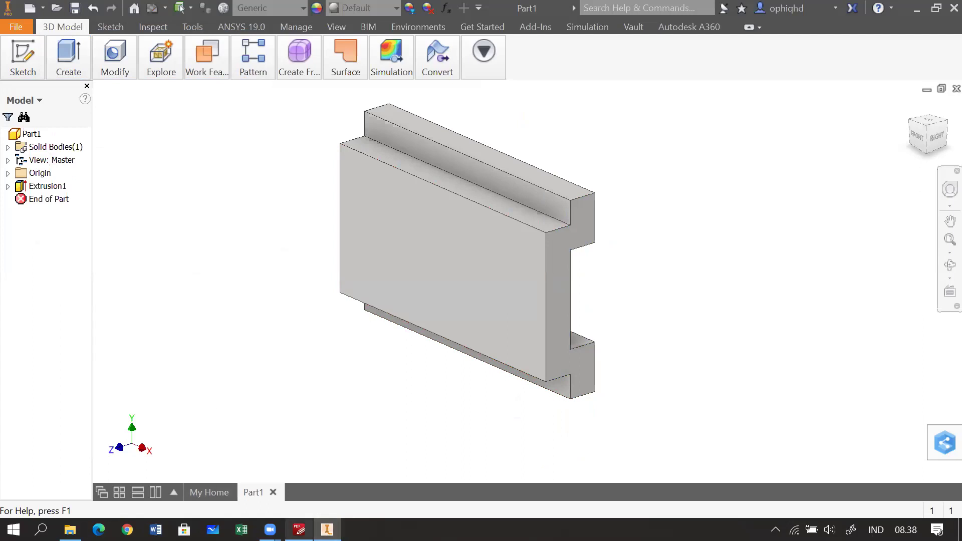
Mark the viewing direction, side faces and arched upright's outline on drawing (f) in PDF-XChange Editor, and clear the marks.
click(403, 446)
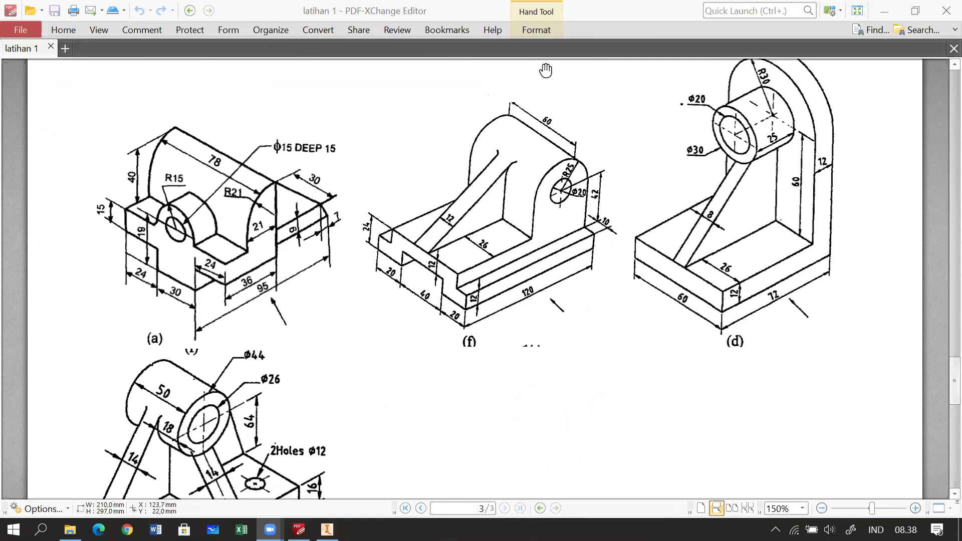
mouse_move(565, 297)
mouse_down()
mouse_move(541, 305)
mouse_move(568, 328)
mouse_move(566, 296)
mouse_move(584, 282)
mouse_up()
mouse_move(584, 282)
mouse_down()
mouse_move(585, 292)
mouse_move(597, 284)
mouse_up()
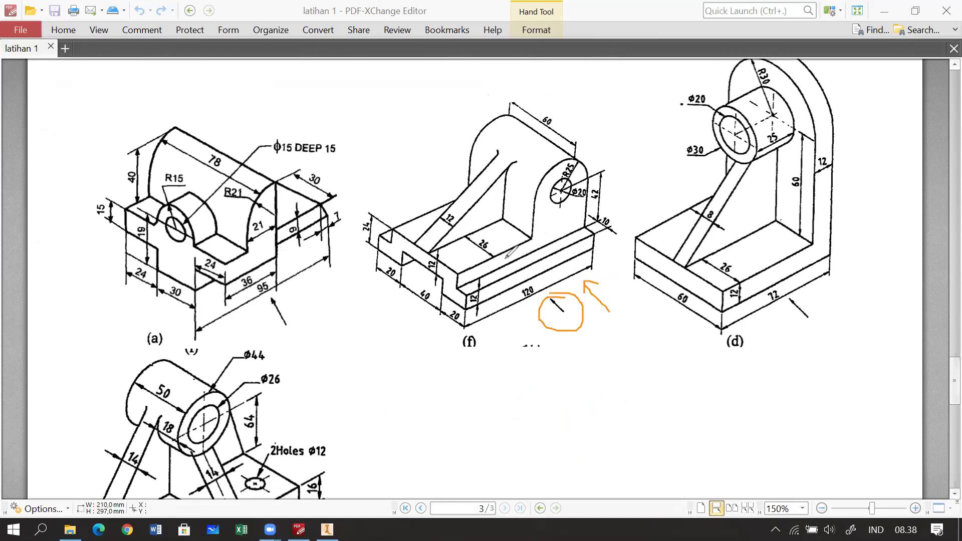
mouse_move(503, 248)
mouse_down()
mouse_move(525, 245)
mouse_move(499, 251)
mouse_move(506, 262)
mouse_up()
drag(566, 251, 575, 248)
drag(571, 245, 568, 258)
drag(511, 254, 528, 233)
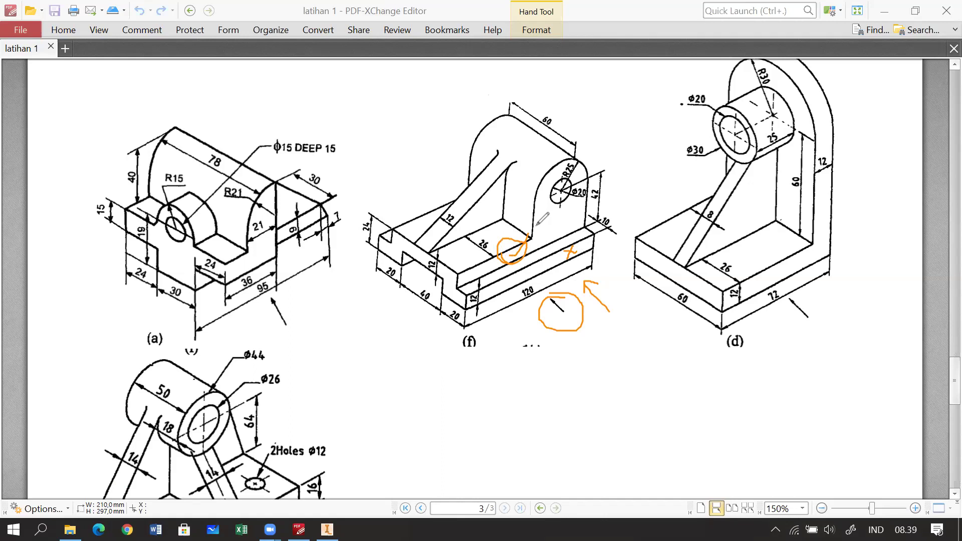
drag(534, 192, 532, 229)
mouse_move(594, 170)
mouse_down()
mouse_move(599, 211)
mouse_move(539, 232)
mouse_up()
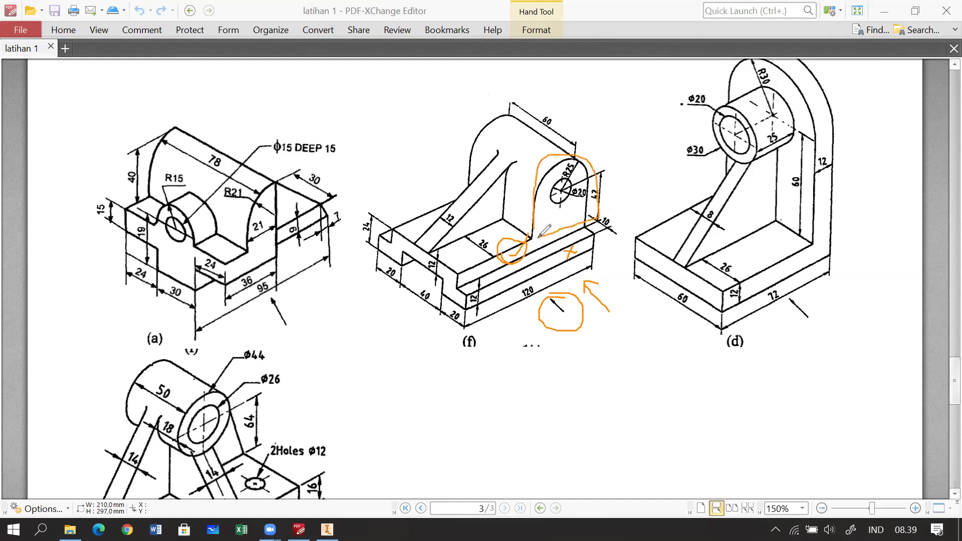
click(652, 103)
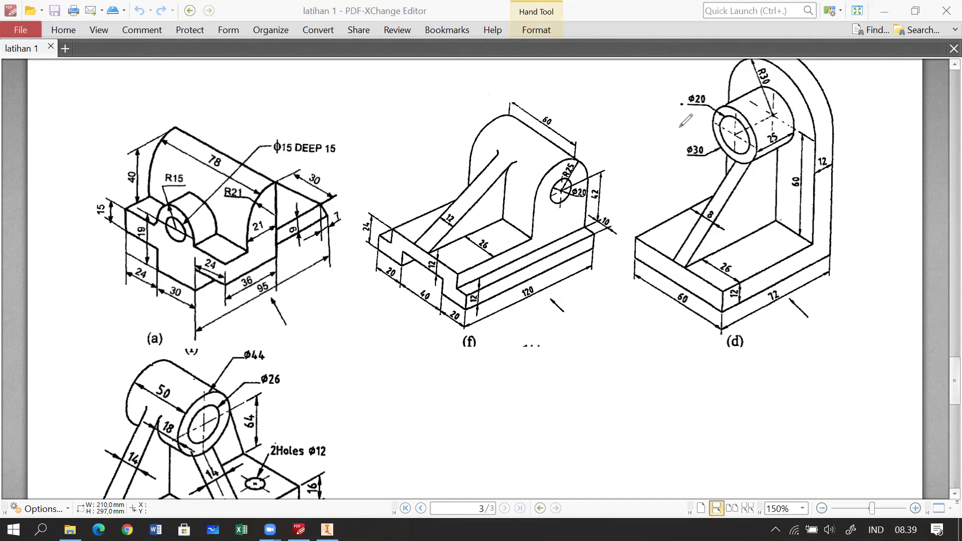
Return to Inventor and create a new sketch on the long, narrow side face of the base's raised section.
click(327, 530)
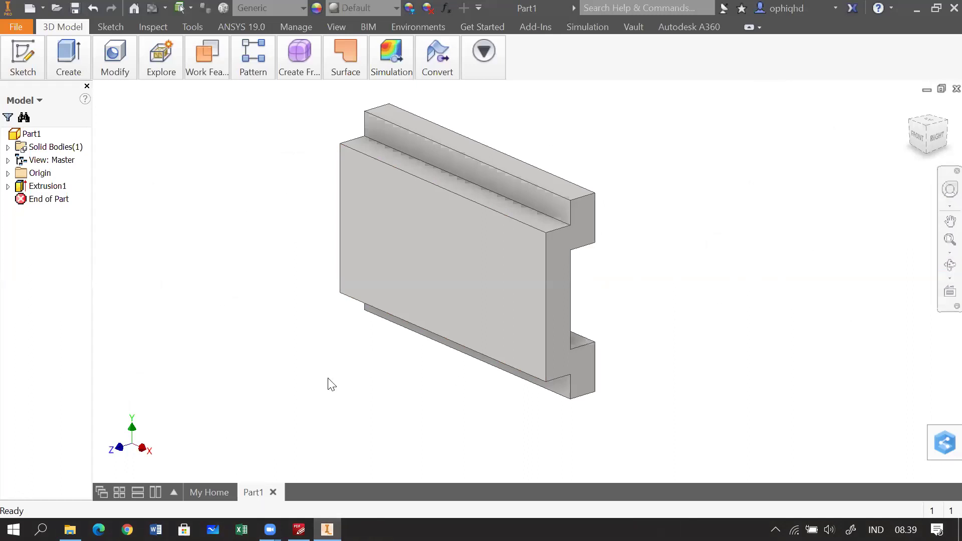
drag(372, 353, 462, 339)
drag(451, 376, 538, 296)
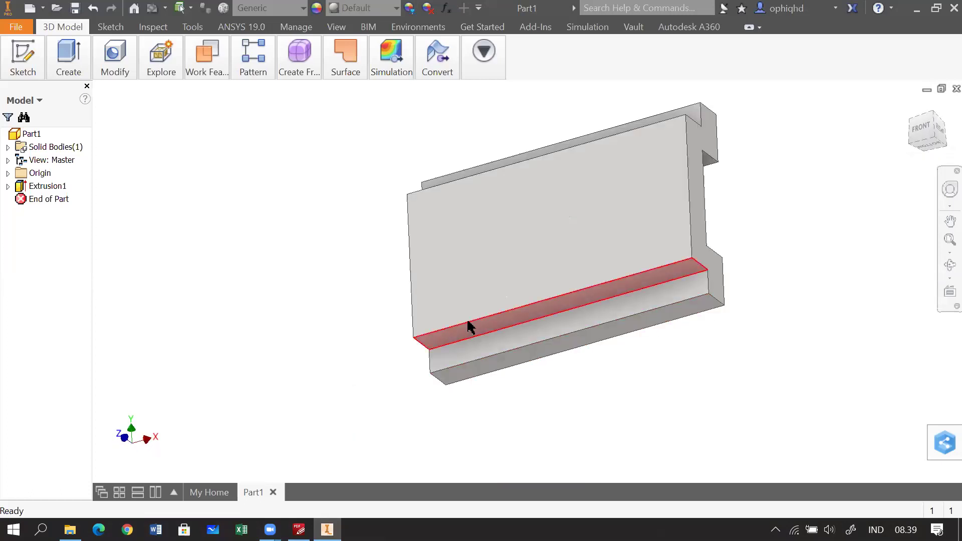
drag(536, 229, 560, 356)
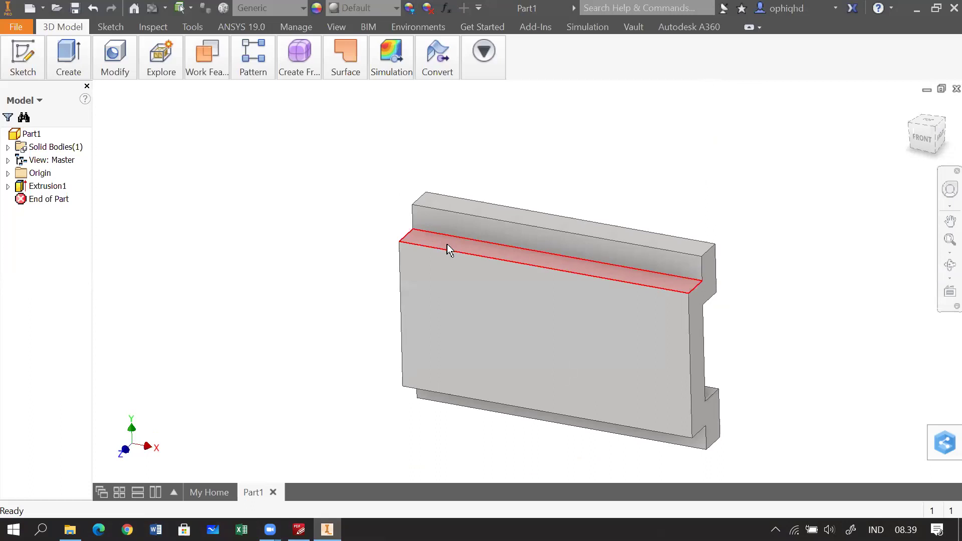
mouse_move(446, 244)
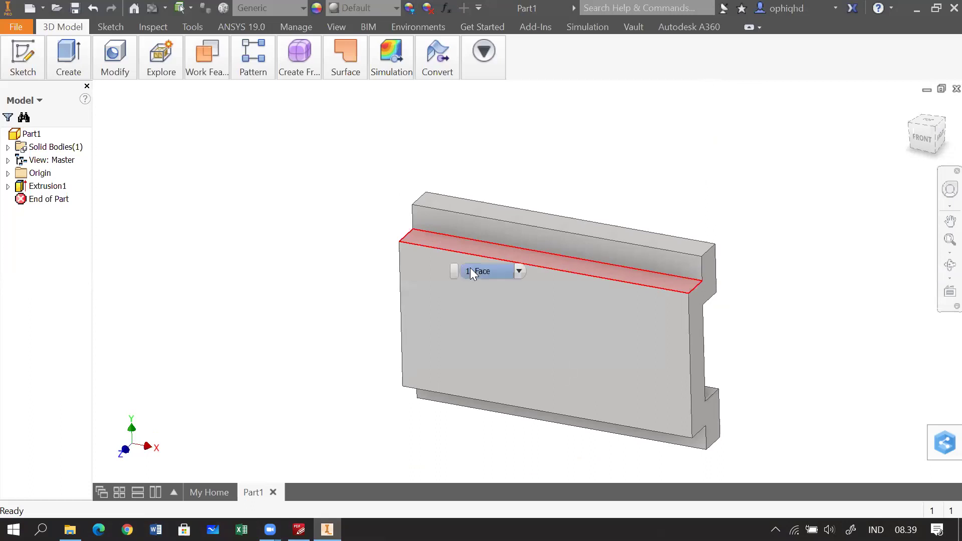
click(441, 244)
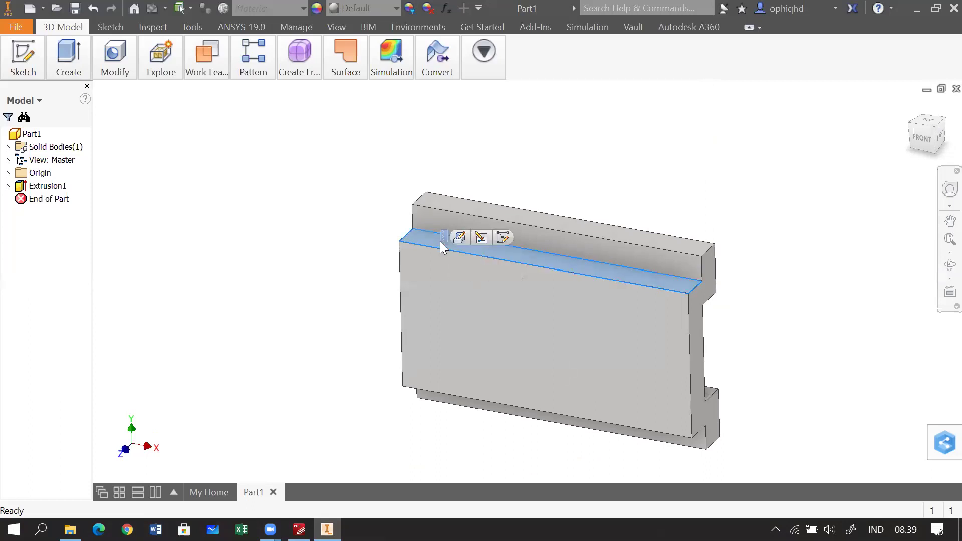
click(557, 265)
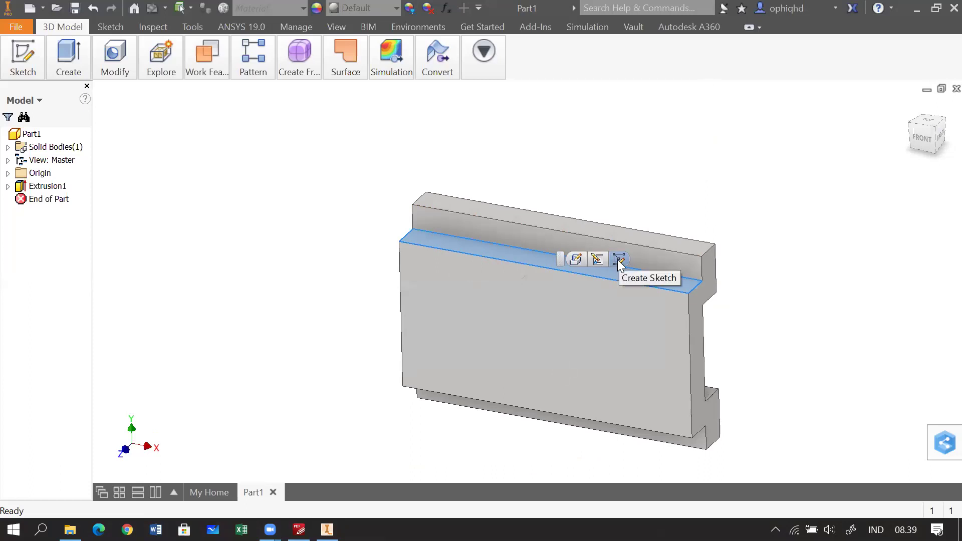
click(619, 259)
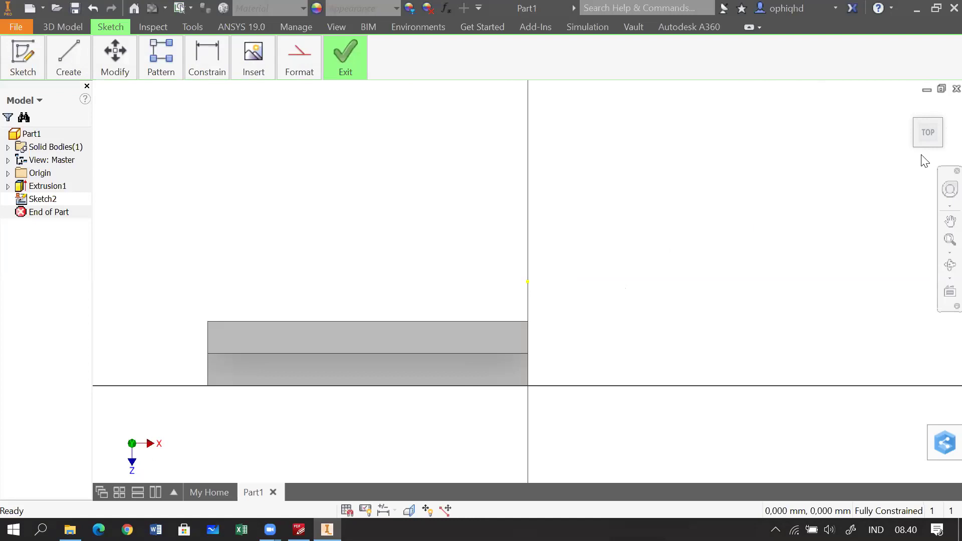
Turn the sketch's top view by 180° so the Z axis points up, and frame the base's long side.
click(940, 120)
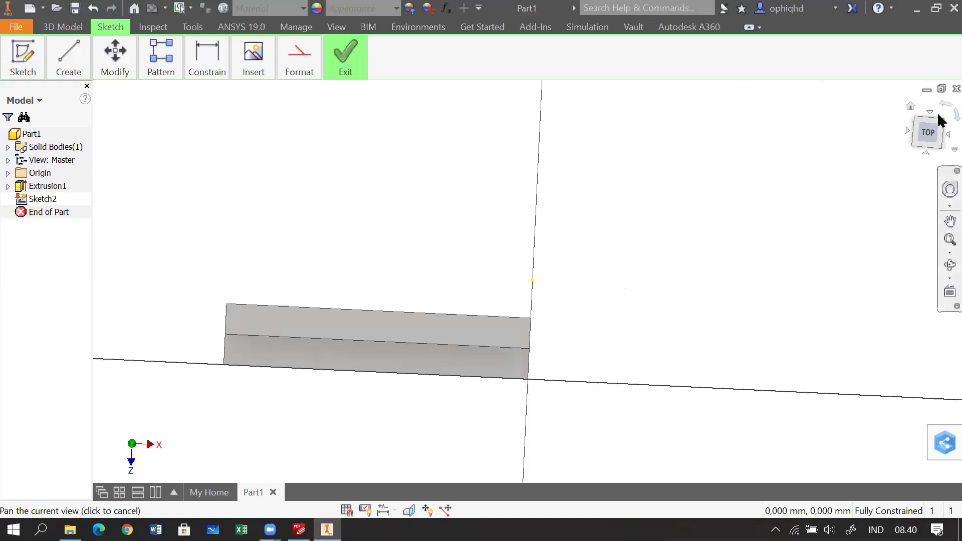
click(940, 120)
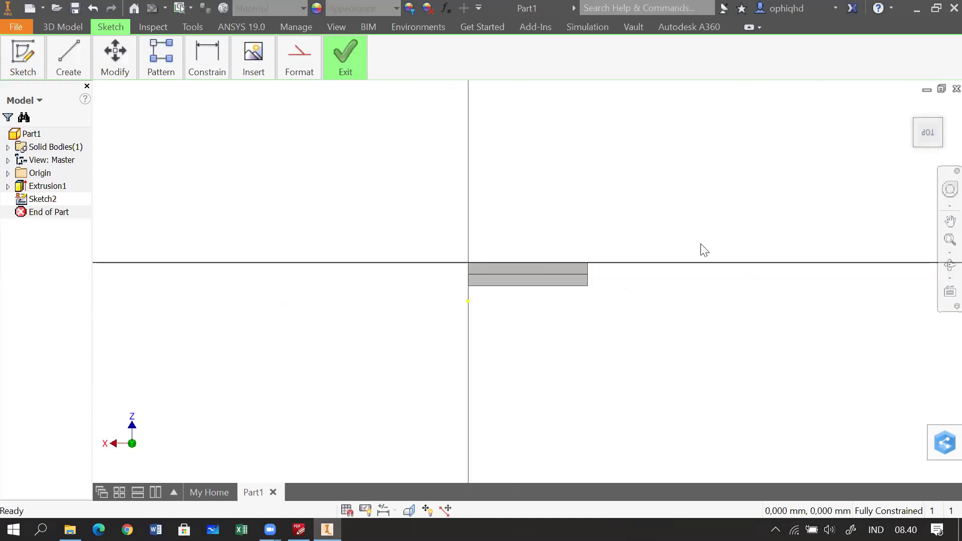
scroll(698, 245, up, 3)
scroll(698, 244, down, 5)
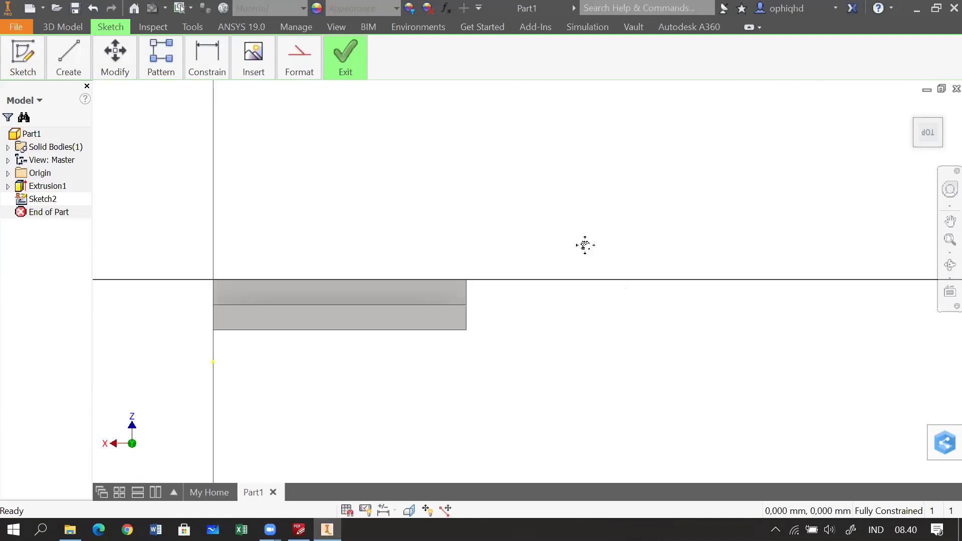
drag(584, 245, 750, 203)
scroll(719, 213, down, 3)
drag(657, 210, 821, 187)
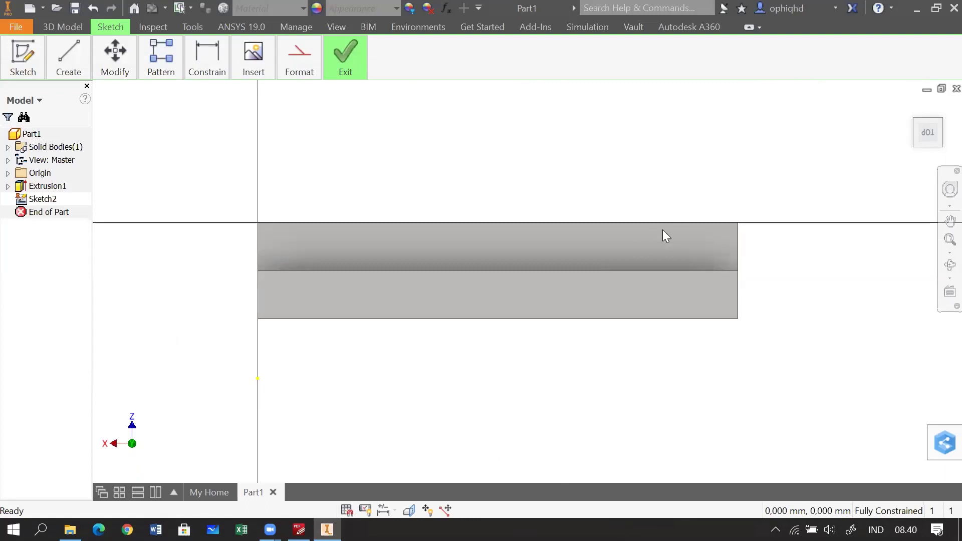
scroll(656, 235, up, 3)
mouse_move(728, 167)
mouse_down()
mouse_move(639, 231)
mouse_move(611, 226)
mouse_up()
key(F4)
key(Escape)
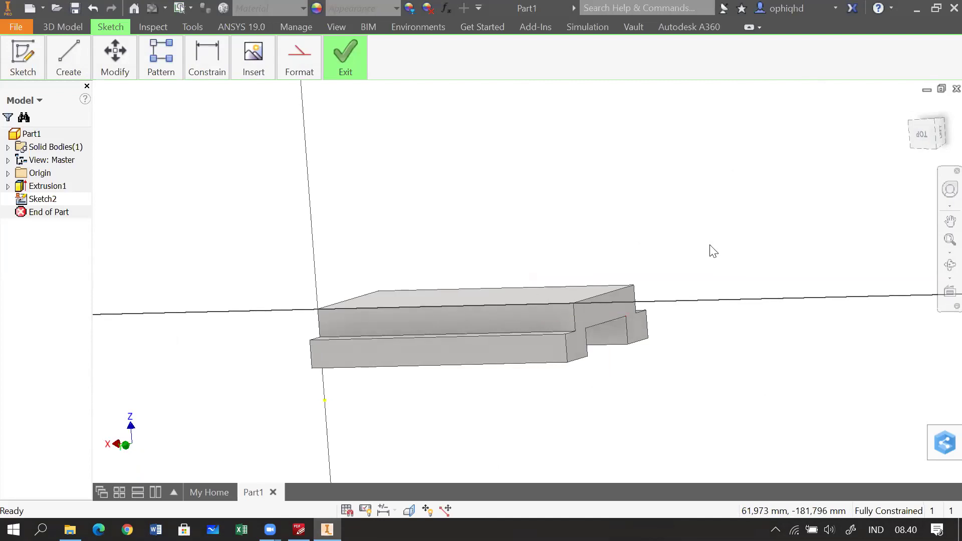
click(923, 136)
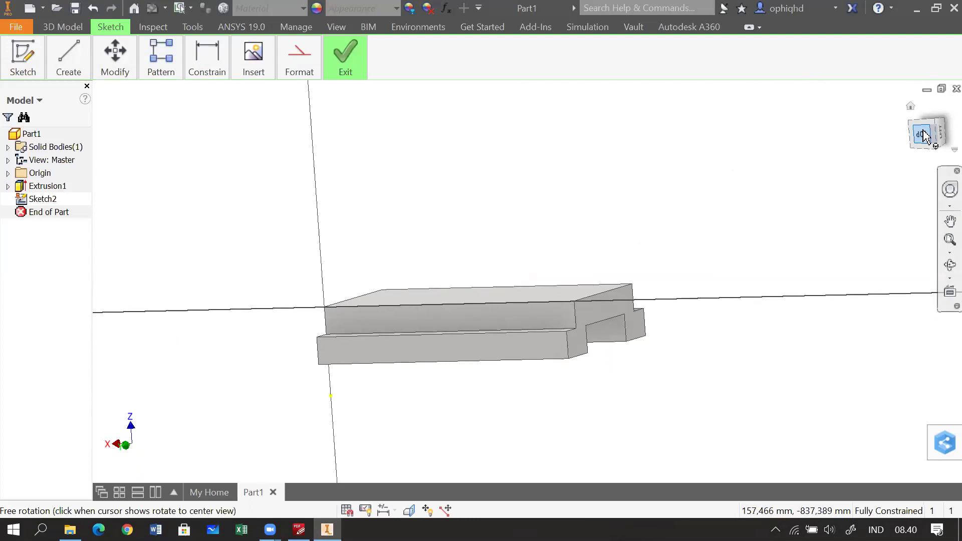
Draw a 50 mm diameter circle above the base, checking the arch radius on drawing (f) in PDF-XChange Editor.
key(F2)
mouse_move(659, 206)
mouse_down()
mouse_move(760, 182)
mouse_move(615, 296)
mouse_up()
scroll(737, 203, up, 2)
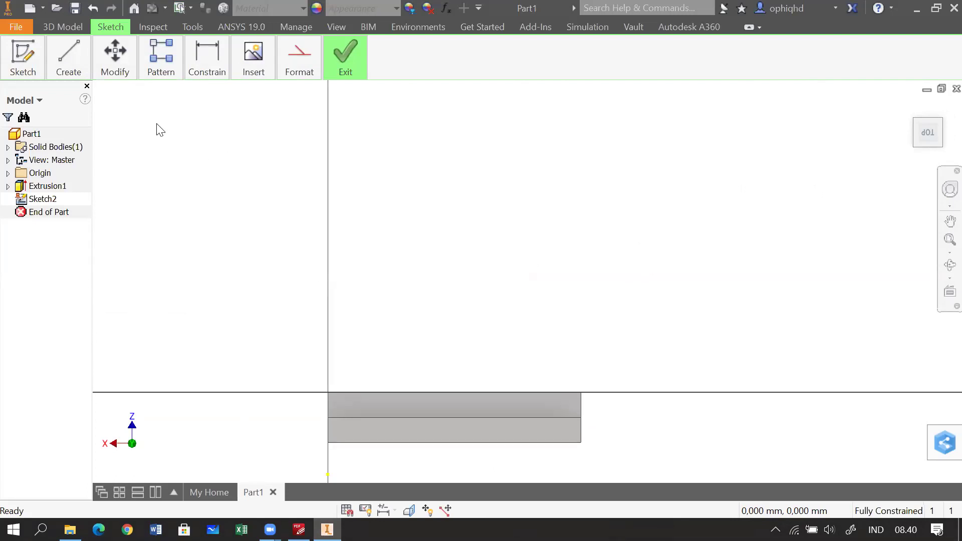
mouse_move(74, 65)
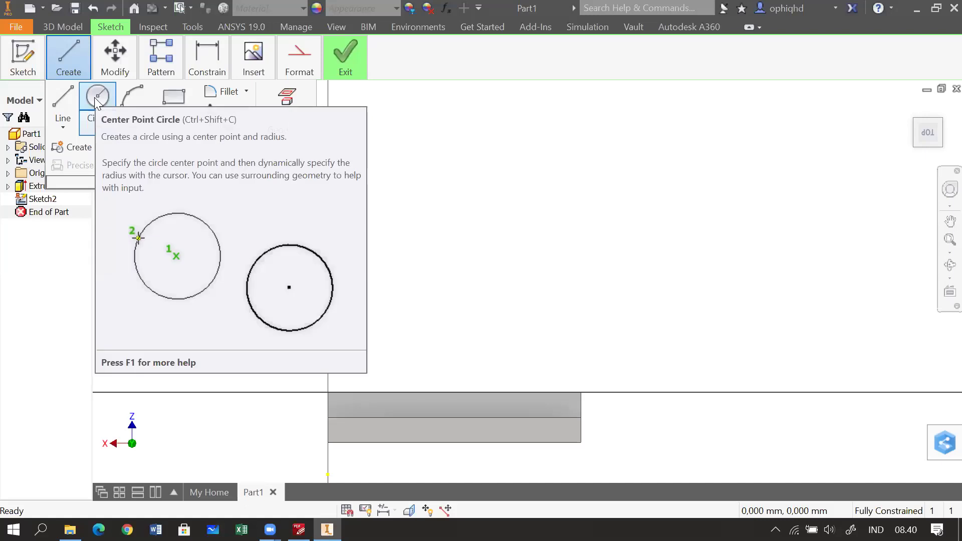
click(94, 97)
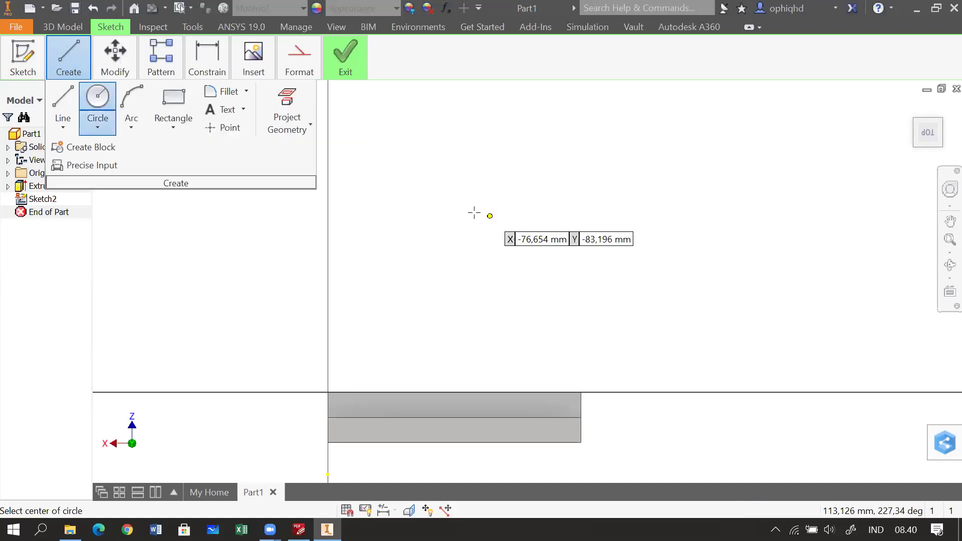
click(515, 185)
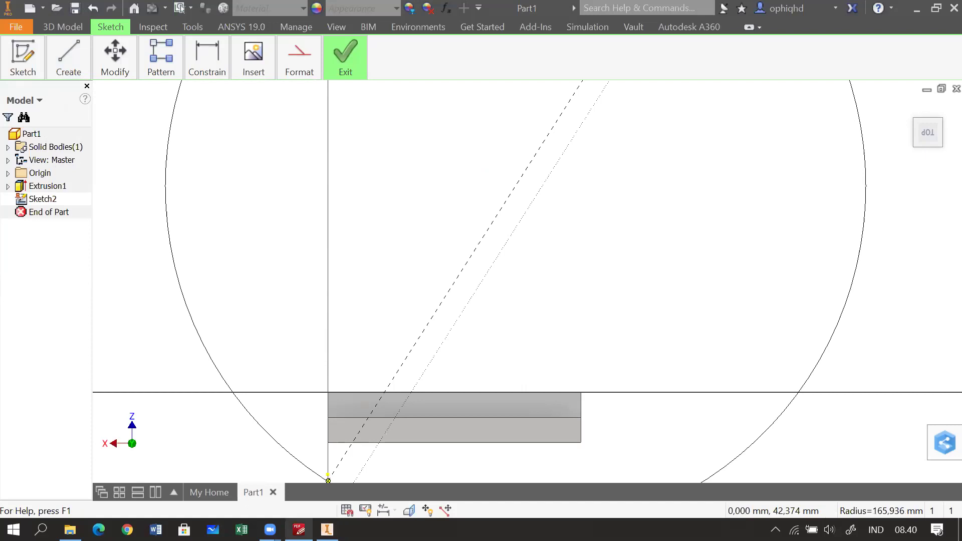
click(299, 530)
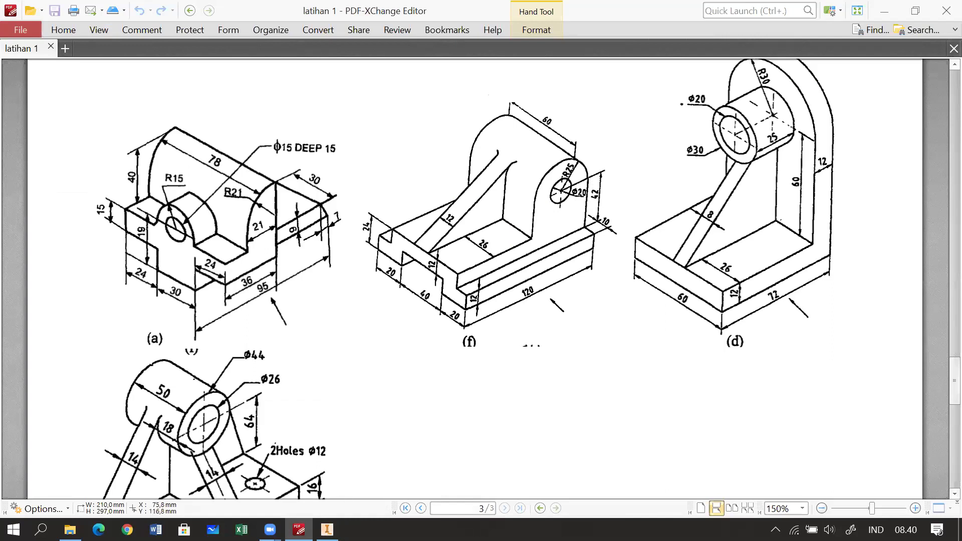
key(alt+Tab)
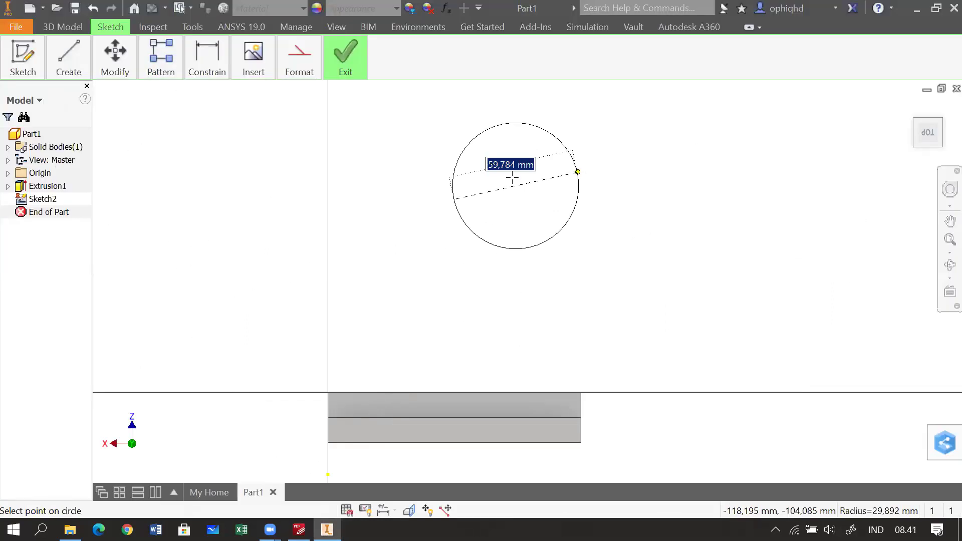
text(50)
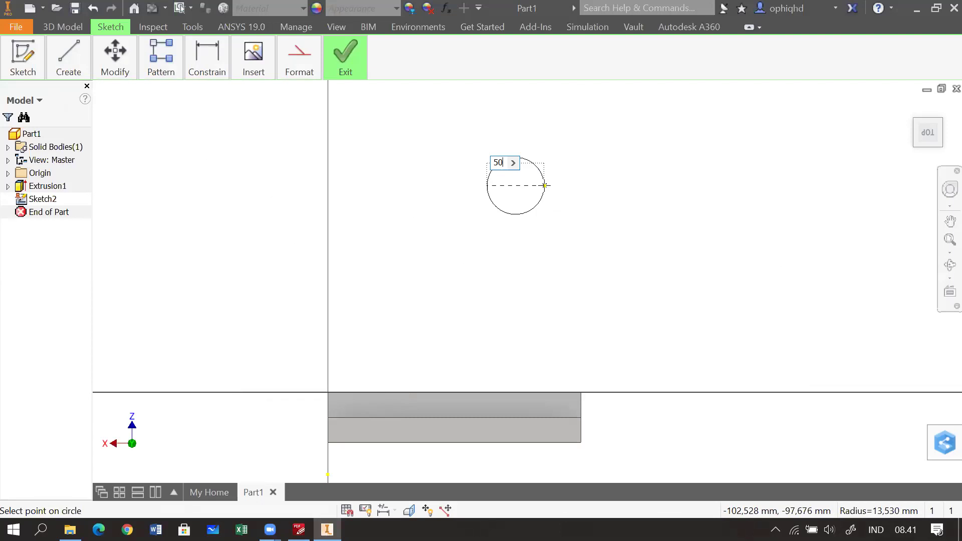
key(Return)
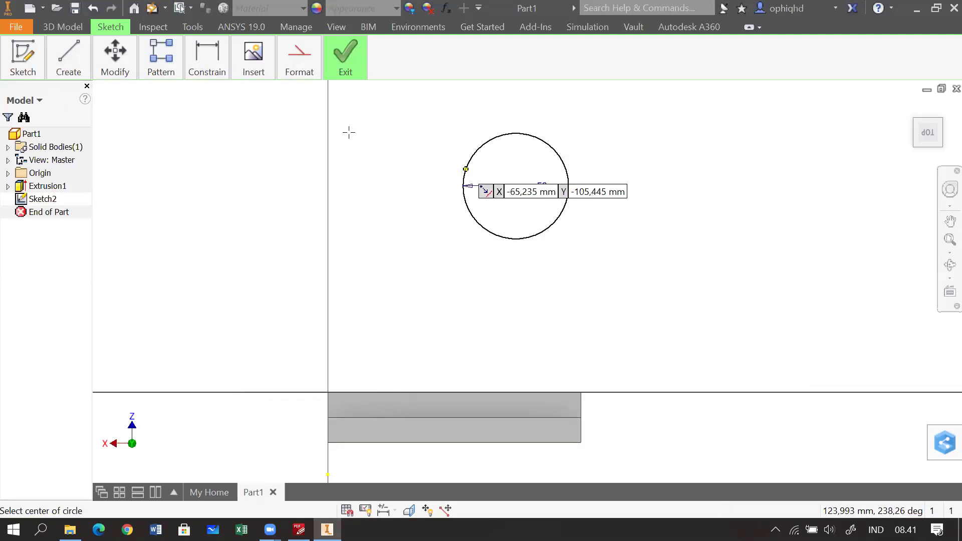
key(Escape)
Draw a 40 mm diameter circle concentric with the 50 mm circle.
key(c)
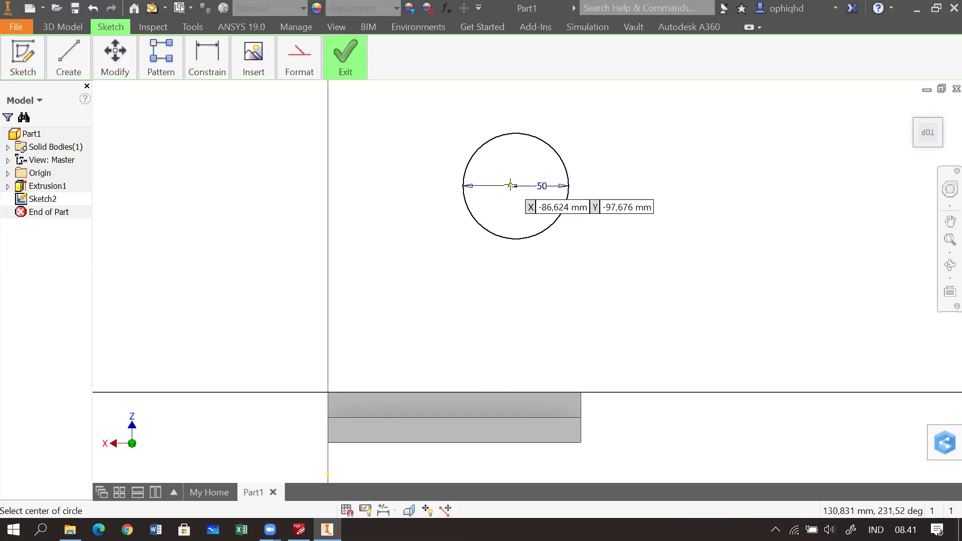
scroll(515, 185, up, 5)
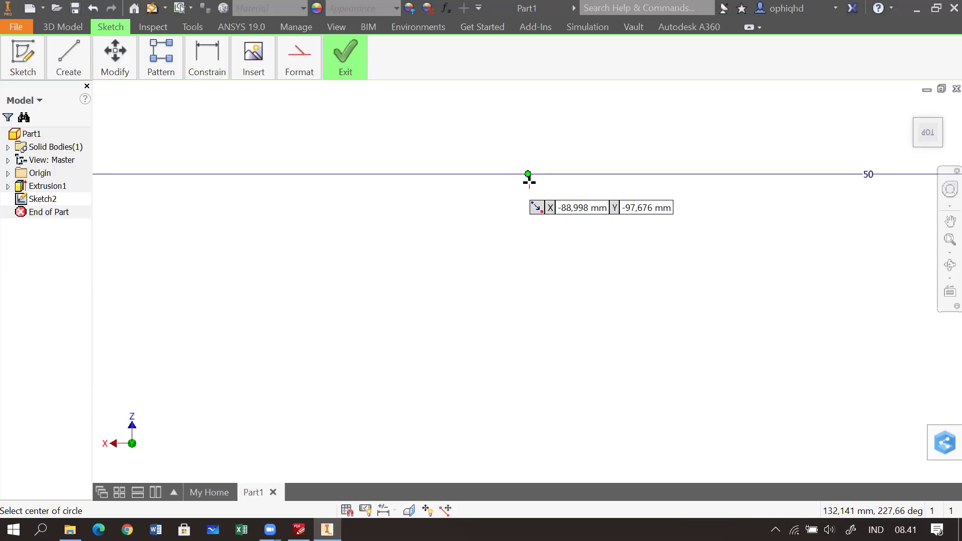
scroll(528, 181, down, 4)
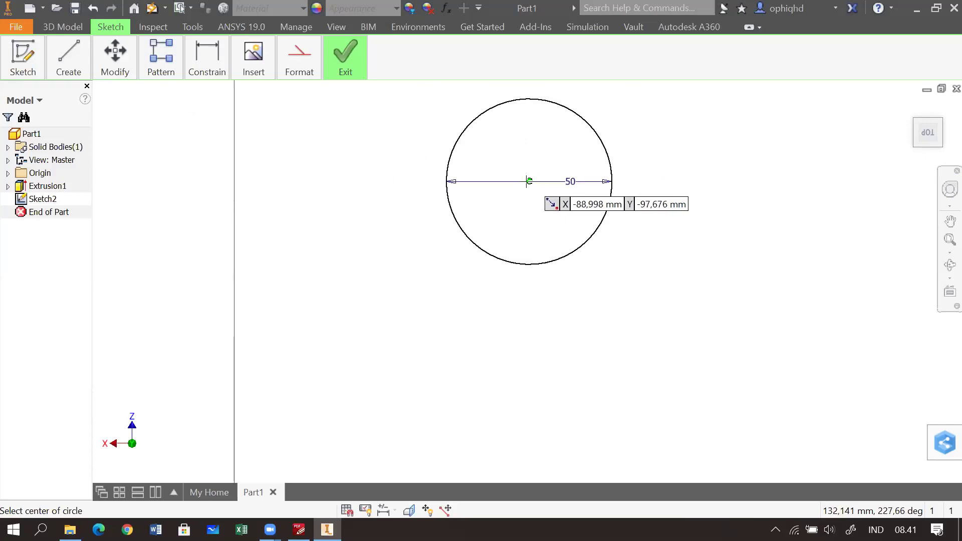
click(529, 181)
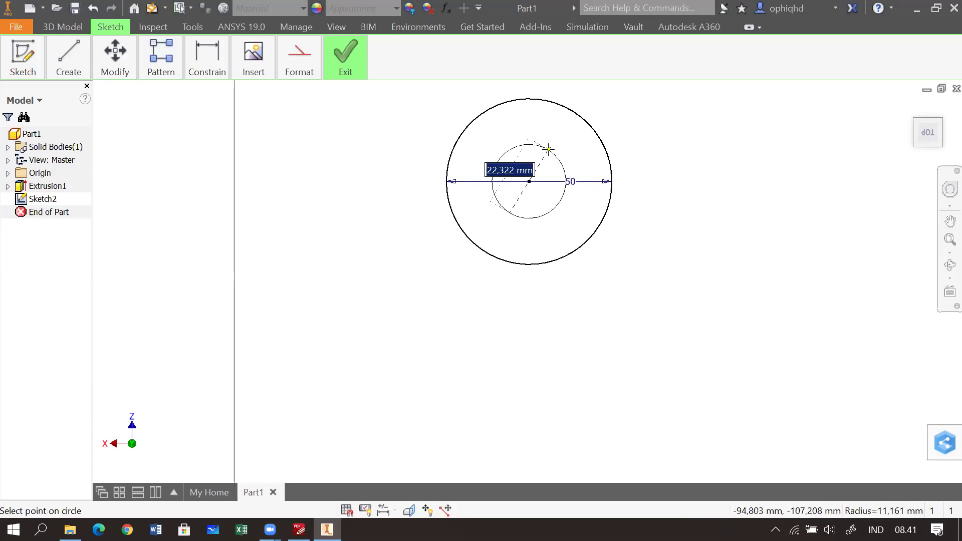
text(40)
key(Return)
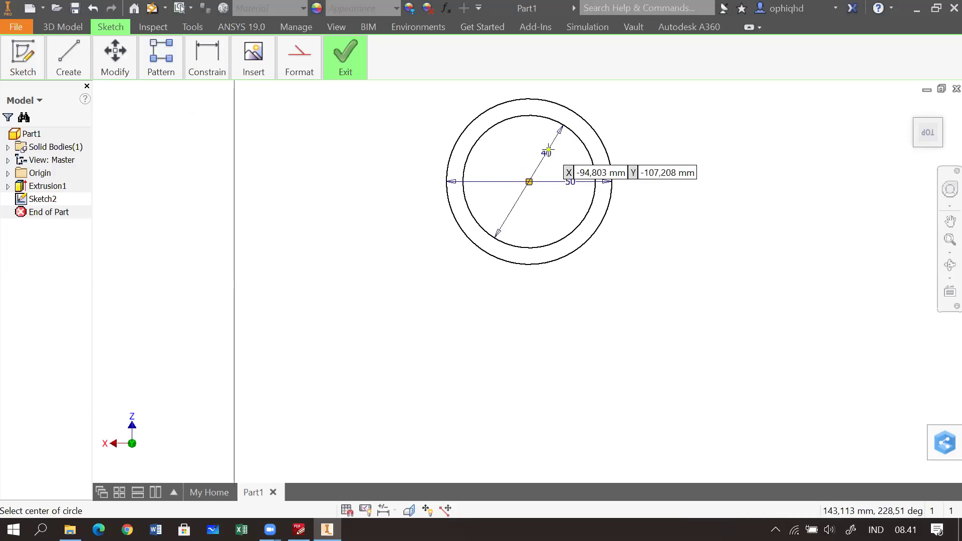
Check the hole size on drawing (f) in PDF-XChange Editor and set the inner circle's diameter to 20 mm in Inventor.
key(alt+Tab)
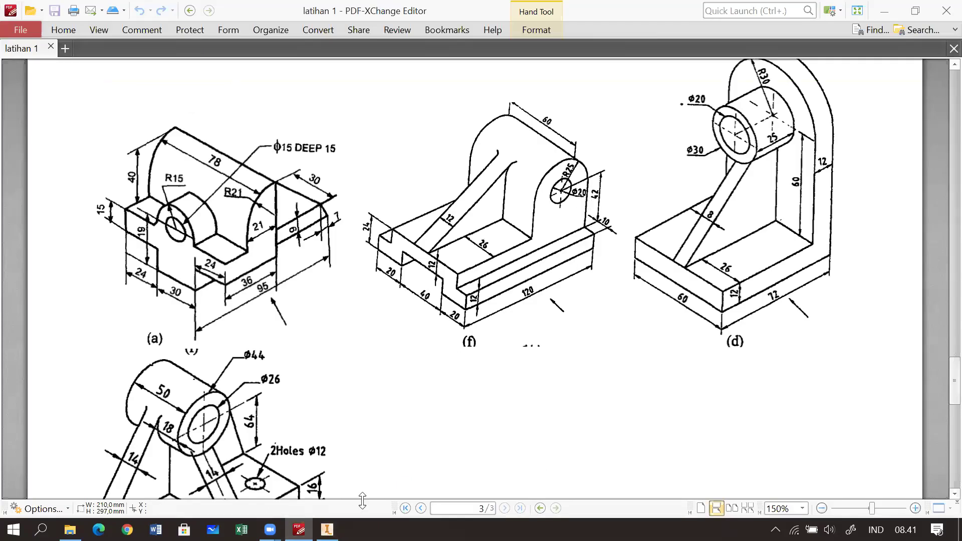
key(alt+Tab)
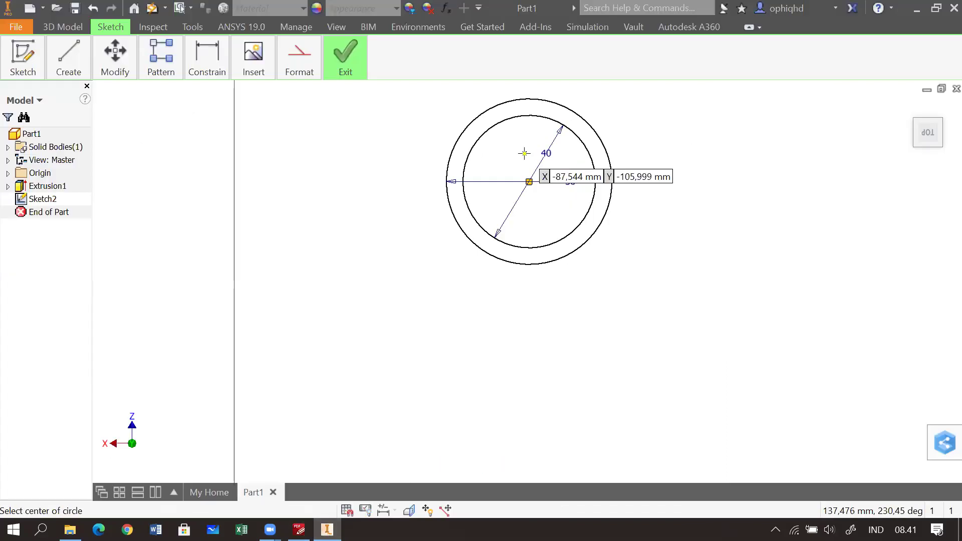
key(Escape)
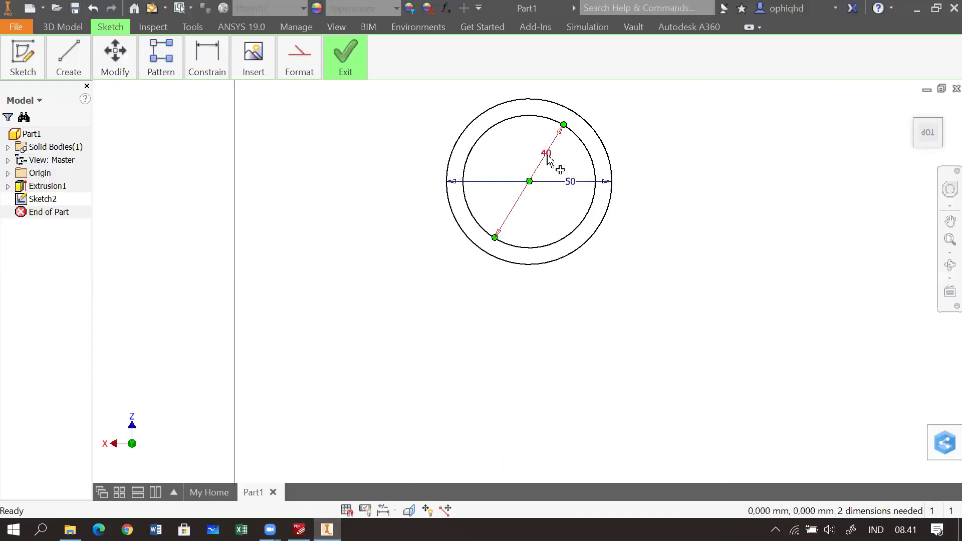
double_click(546, 155)
text(20)
key(Return)
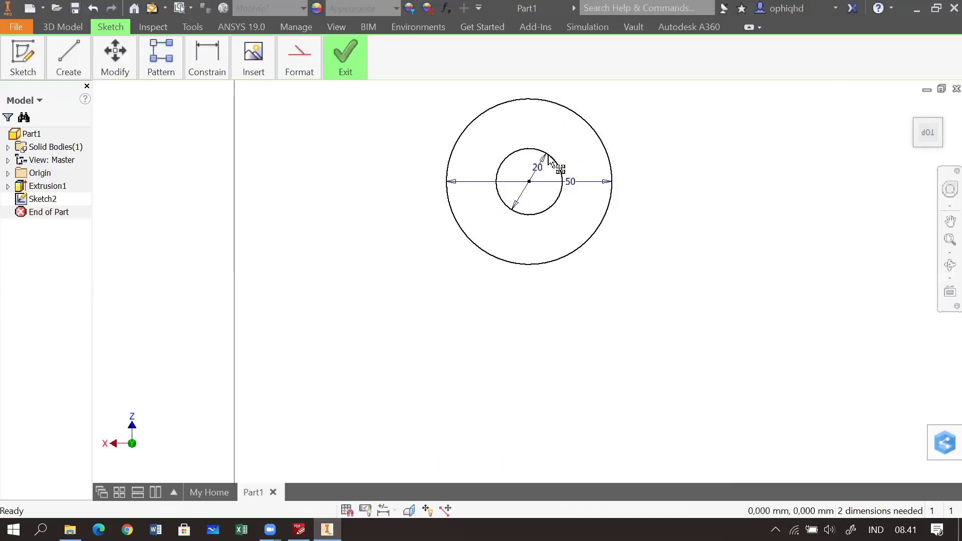
Examine the upright's position over the base on drawing (f) in PDF-XChange Editor, and return to Inventor.
scroll(664, 289, up, 2)
scroll(665, 286, down, 2)
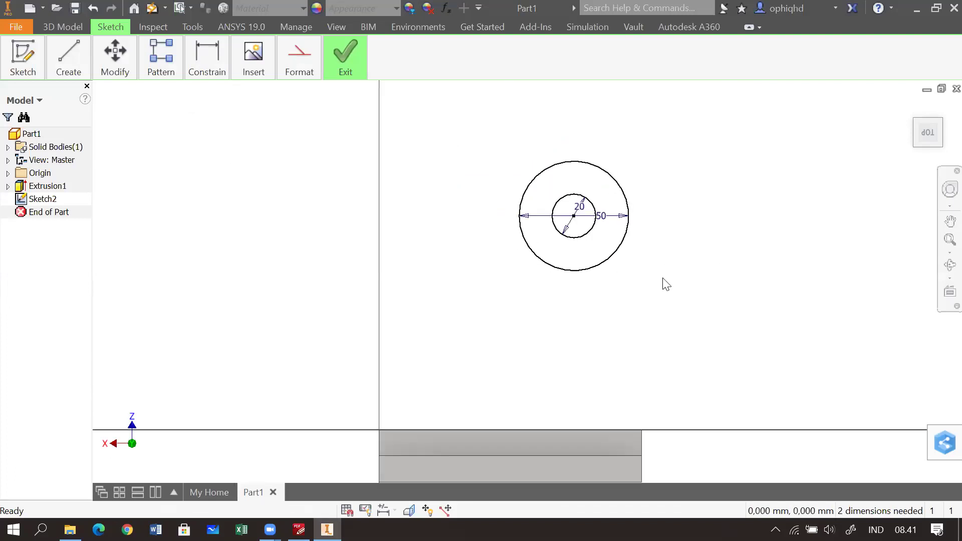
scroll(609, 273, up, 2)
scroll(583, 245, down, 3)
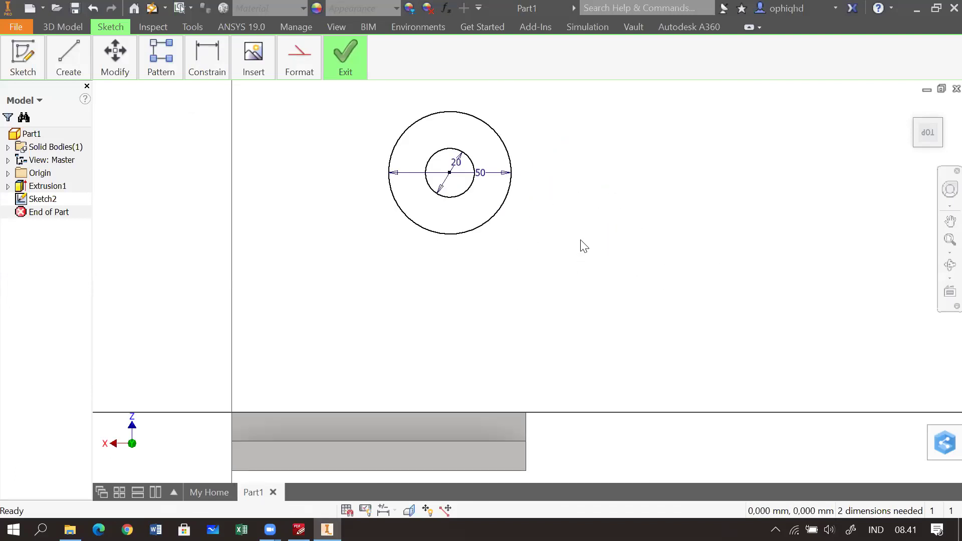
scroll(583, 246, up, 2)
drag(586, 239, 674, 266)
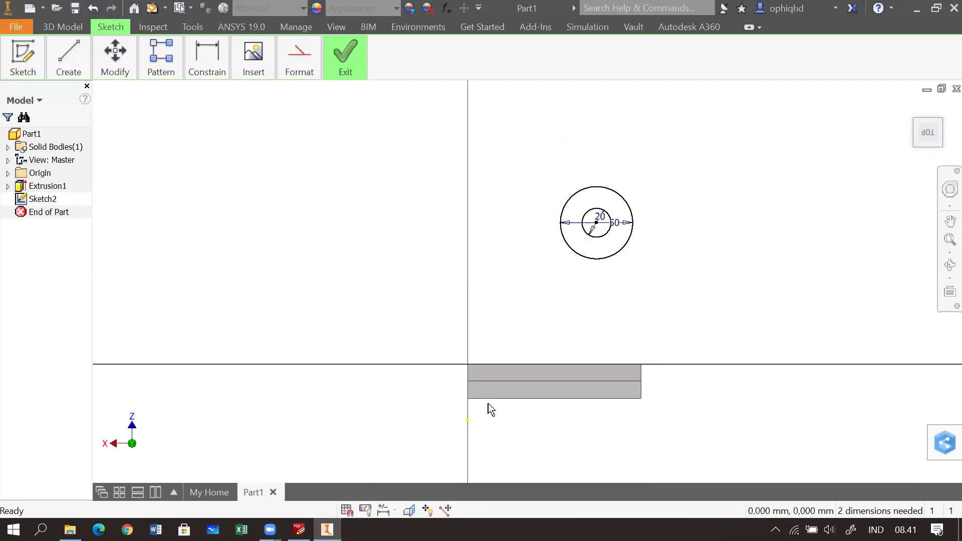
click(299, 529)
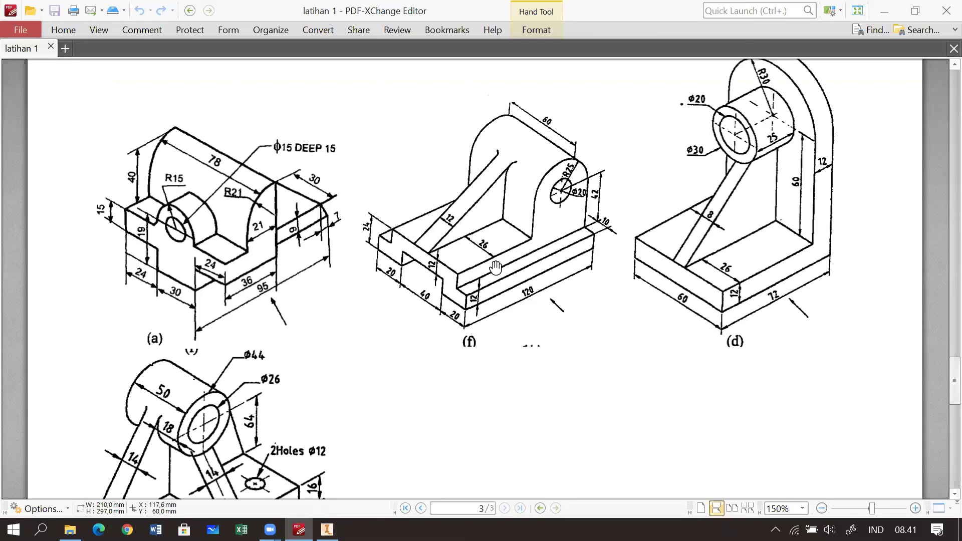
key(alt+Tab)
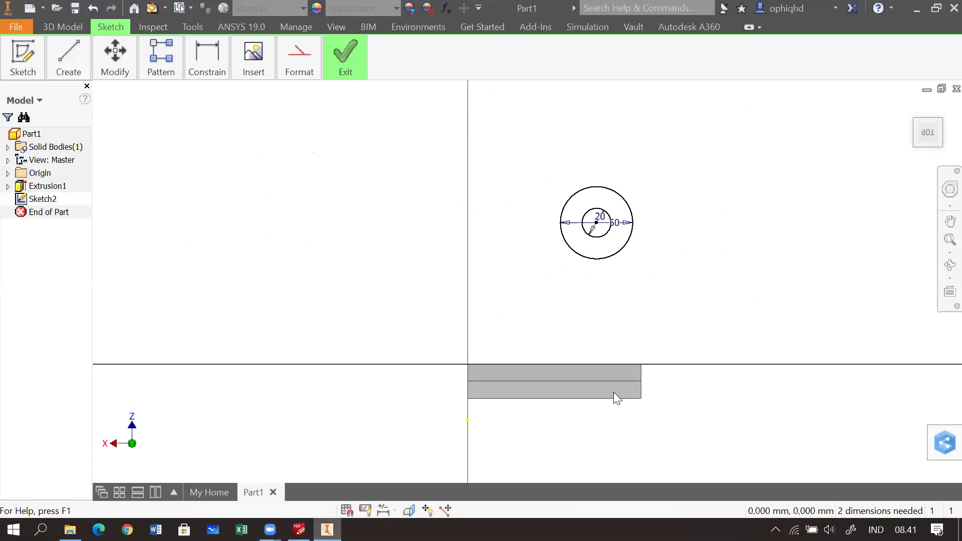
Draw a vertical line about 138 mm long upward from the base's upper corner farthest from the sketch origin axis.
scroll(640, 368, up, 3)
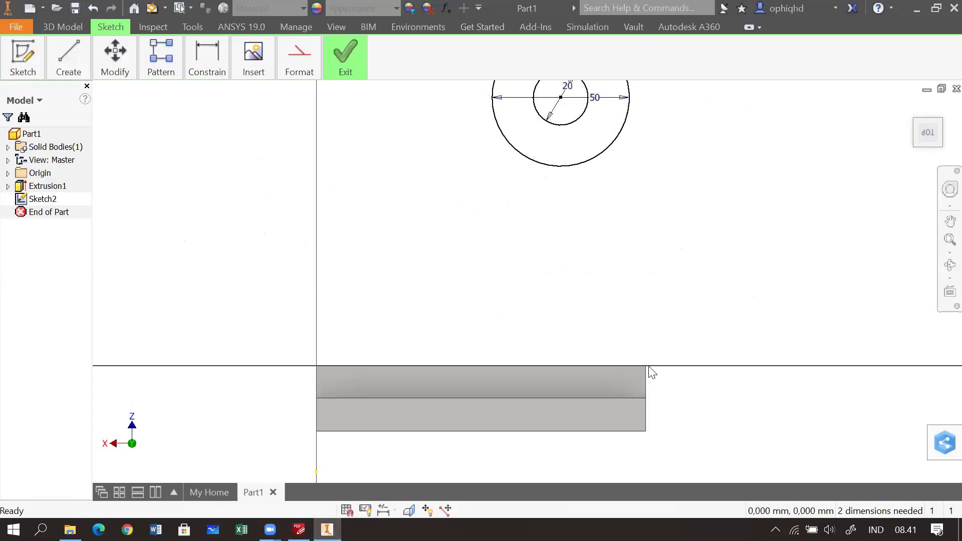
scroll(652, 373, down, 3)
click(69, 63)
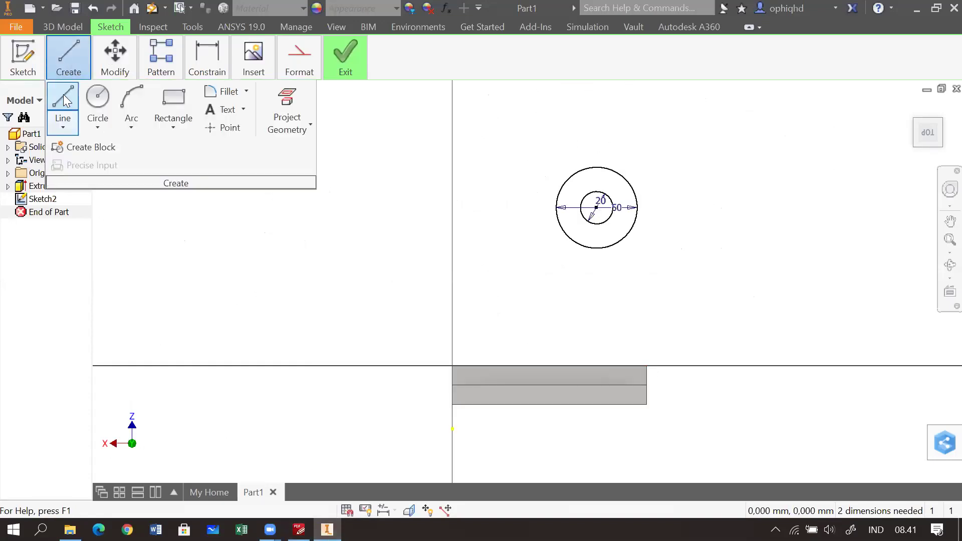
click(63, 95)
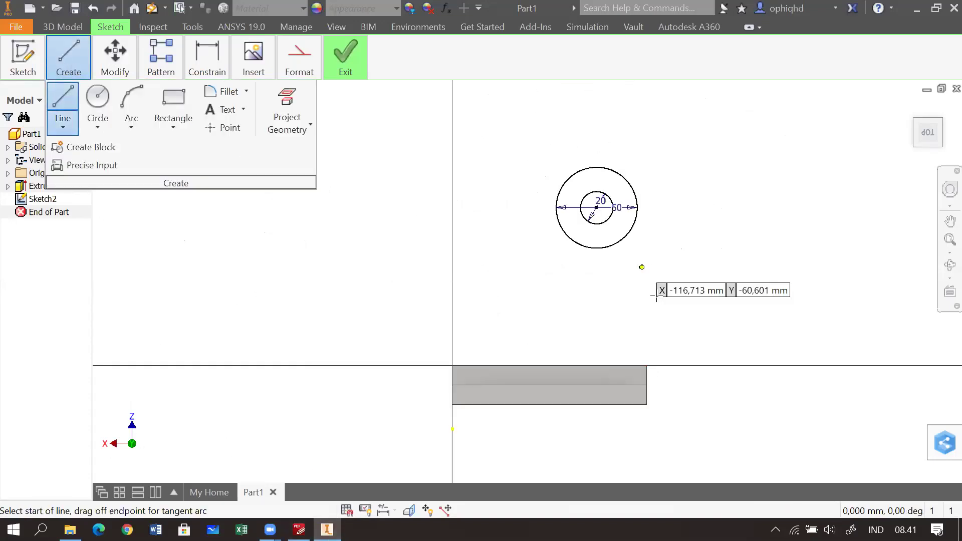
click(646, 365)
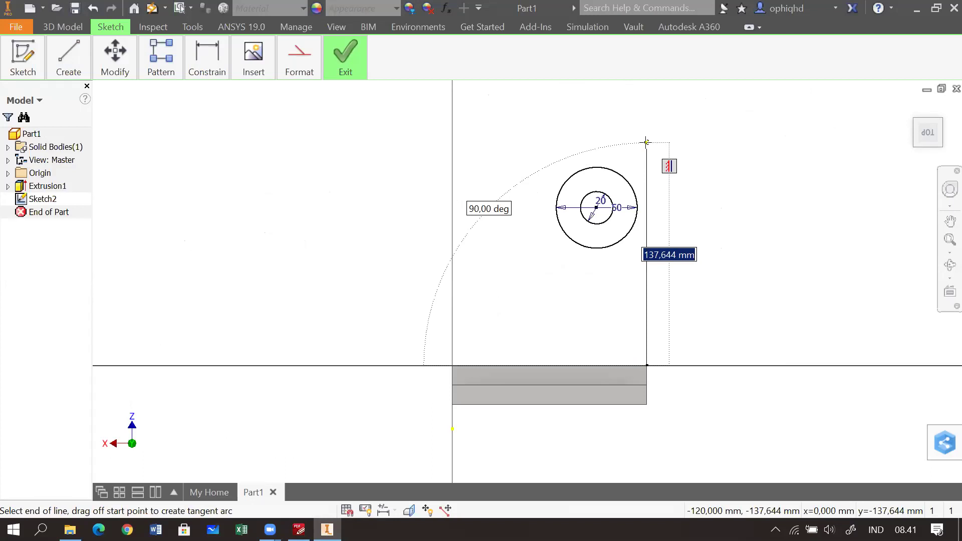
click(646, 142)
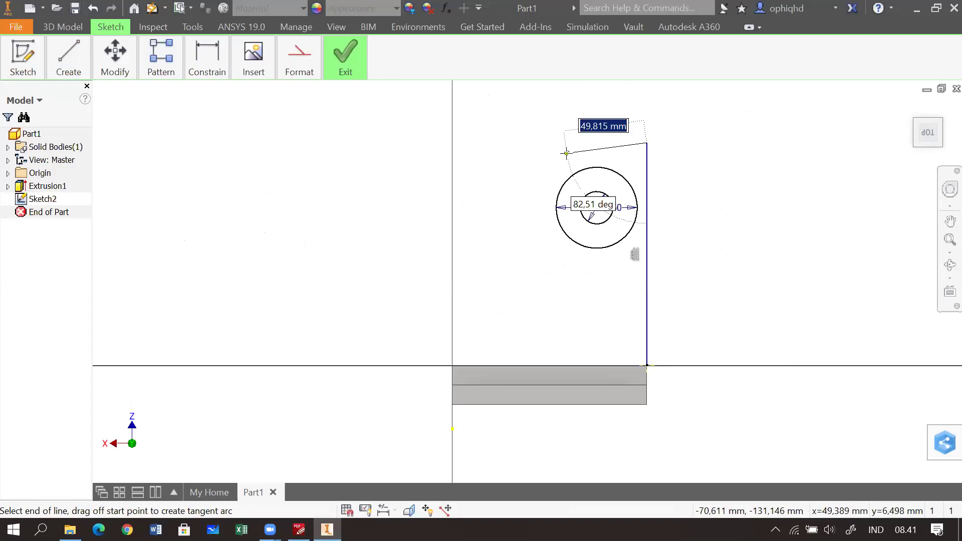
key(Escape)
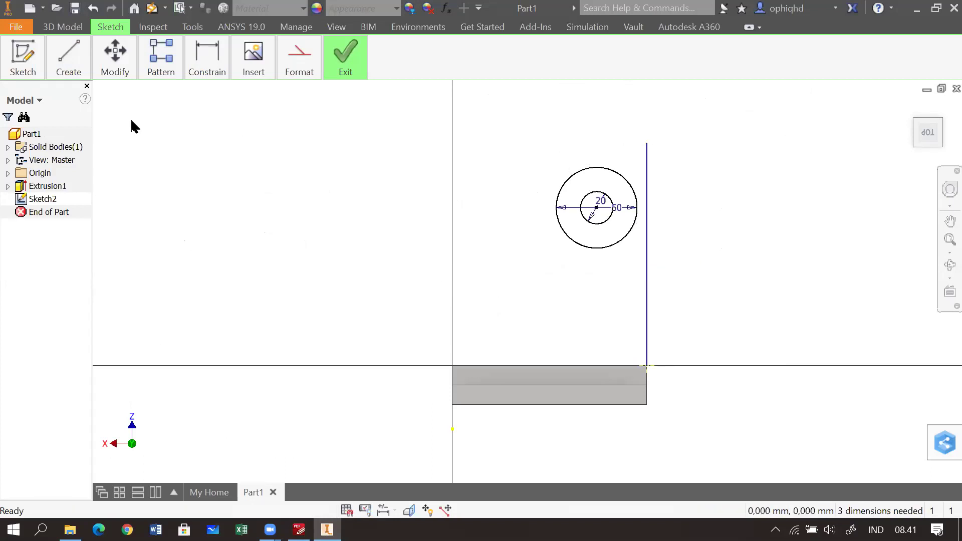
Draw a second vertical line on the circles' other side, starting on the base's upper edge about 55 mm from the vertical axis.
click(59, 73)
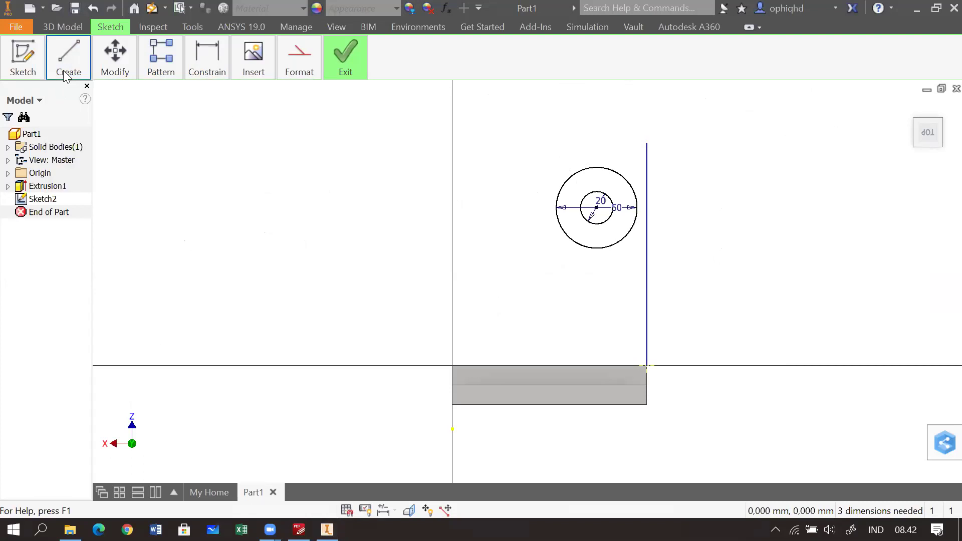
mouse_move(68, 71)
click(58, 96)
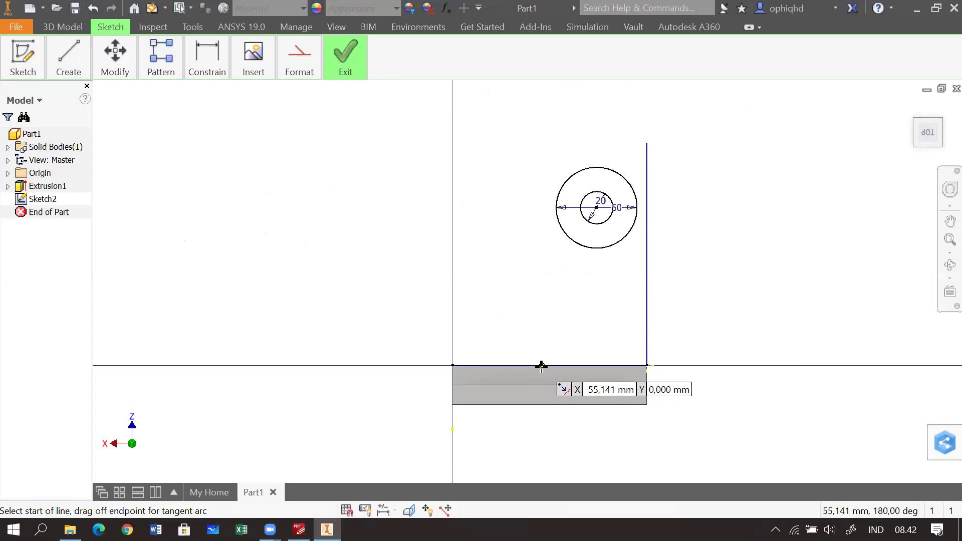
click(541, 365)
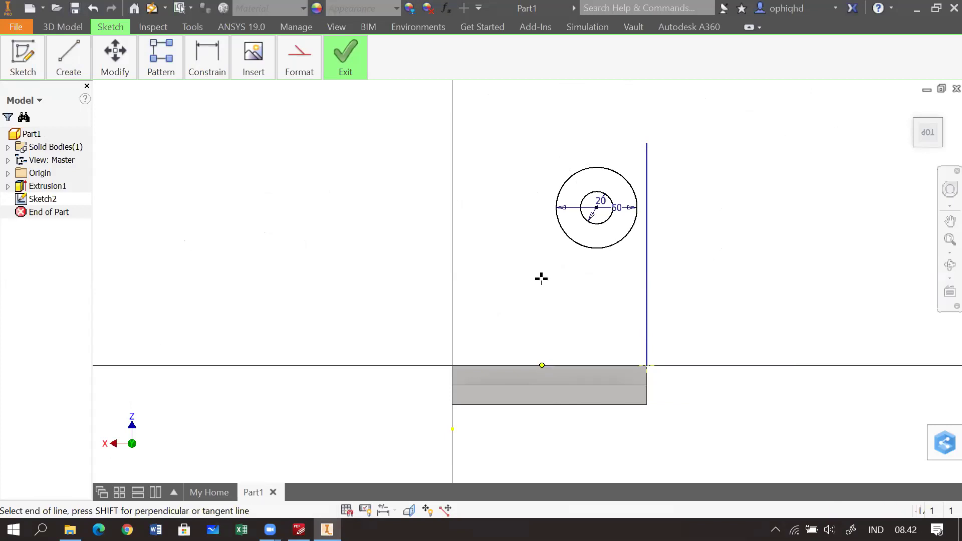
click(542, 139)
key(Escape)
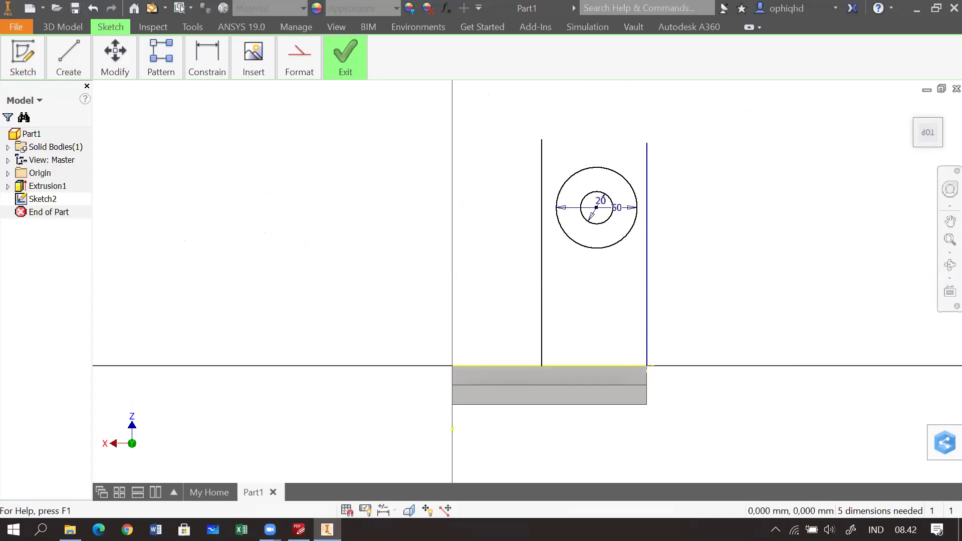
Check the hole centre's height above the base on drawing (f) in PDF-XChange Editor, and return to Inventor.
mouse_move(270, 530)
mouse_move(299, 529)
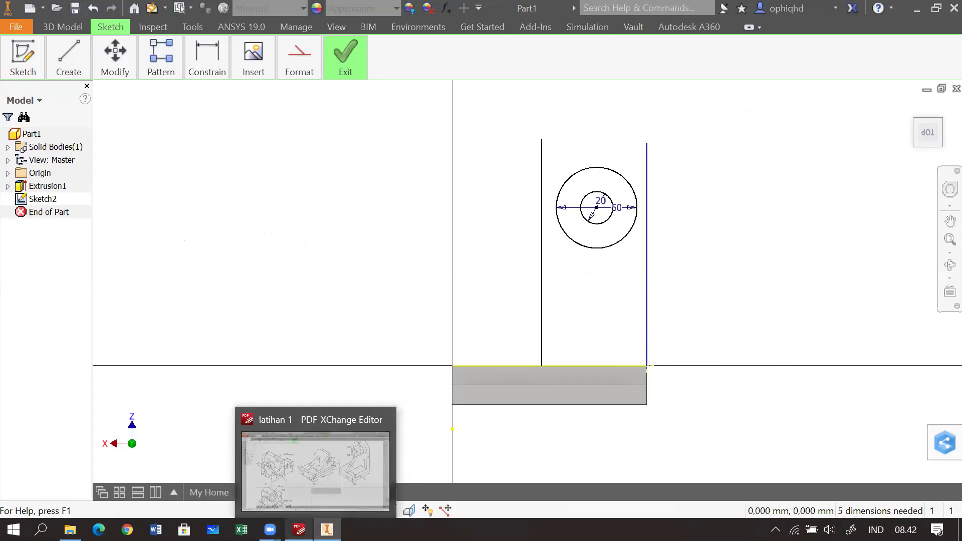
click(302, 471)
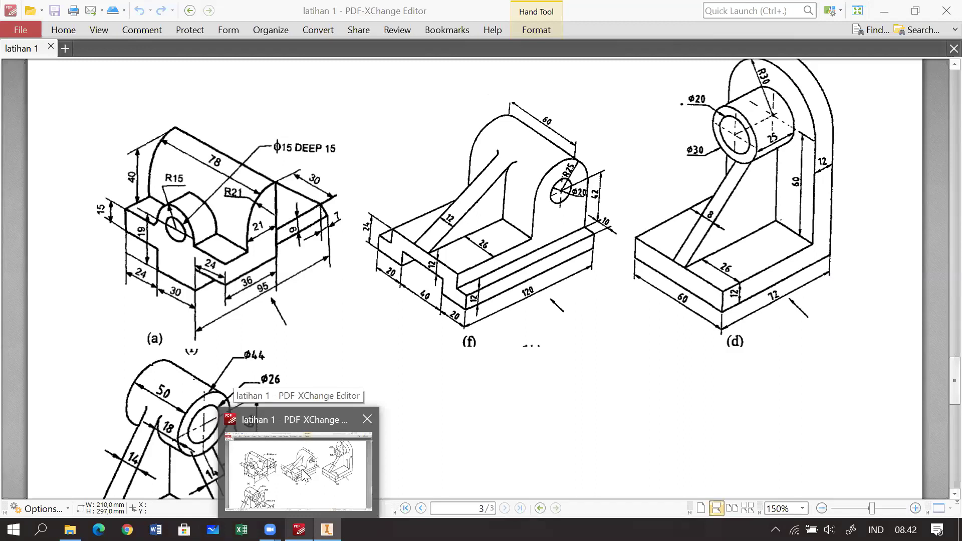
click(608, 206)
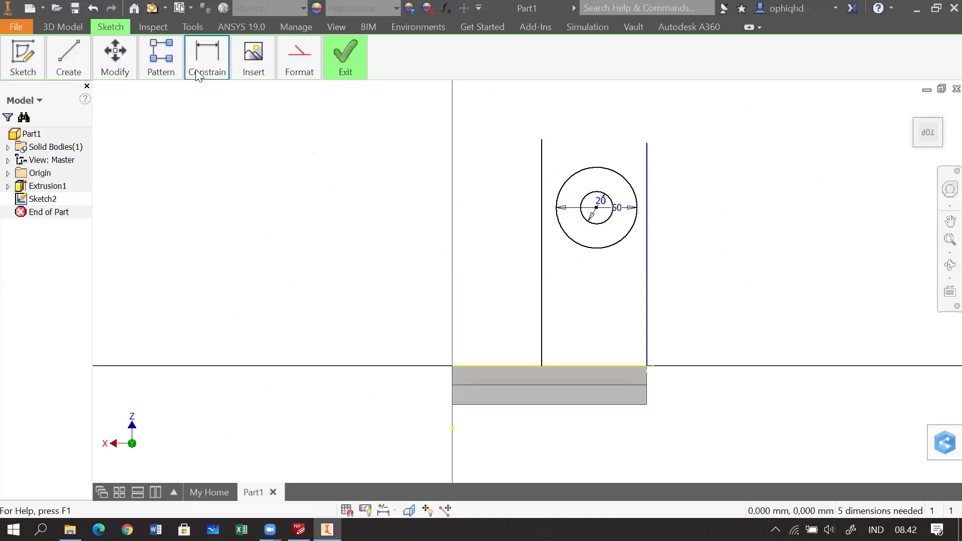
Dimension the vertical distance between the circles' centre and the base's upper edge to 42 mm.
click(220, 70)
click(197, 98)
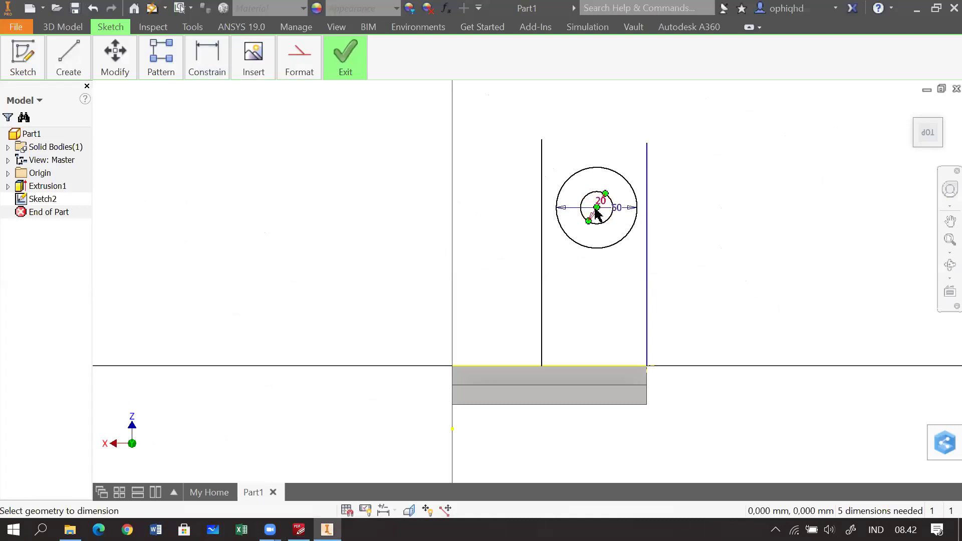
click(596, 365)
click(596, 207)
click(718, 275)
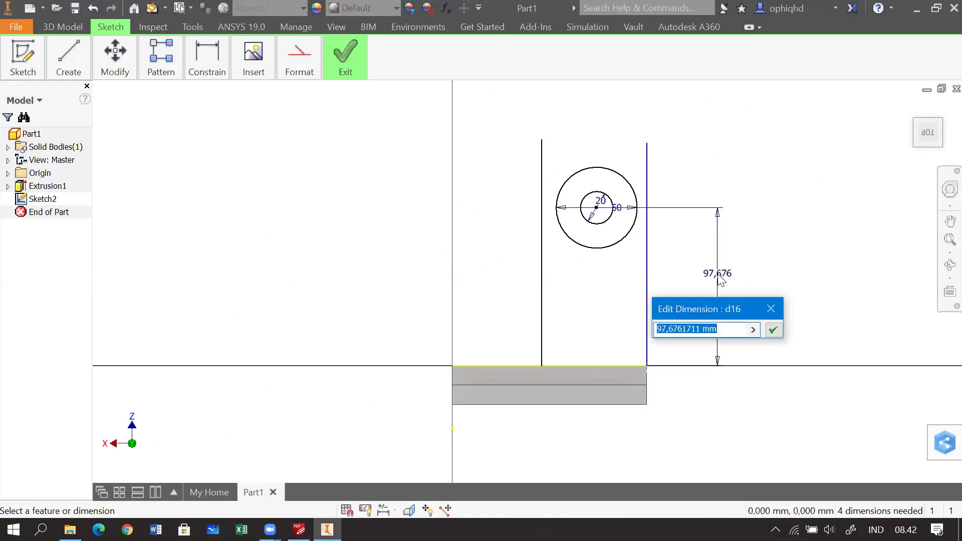
text(42)
key(Return)
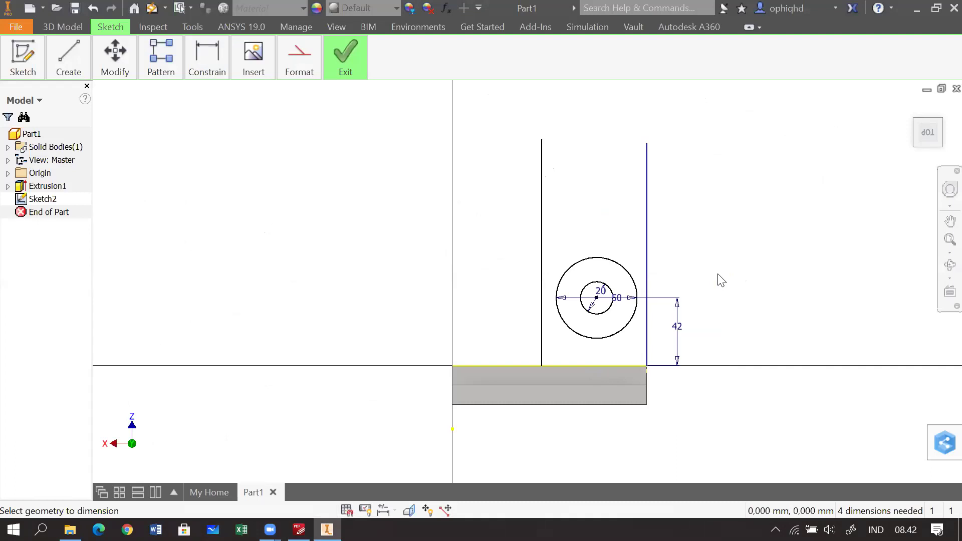
mouse_move(719, 307)
mouse_down()
mouse_move(770, 224)
mouse_move(763, 248)
mouse_up()
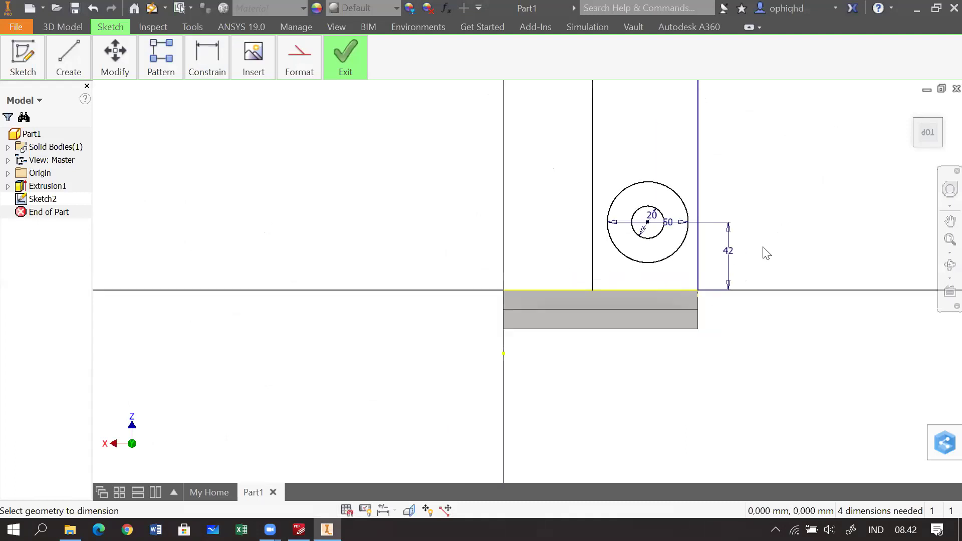
key(Escape)
Make the outer 50 mm circle tangent to both vertical lines of the upright sketch.
click(207, 60)
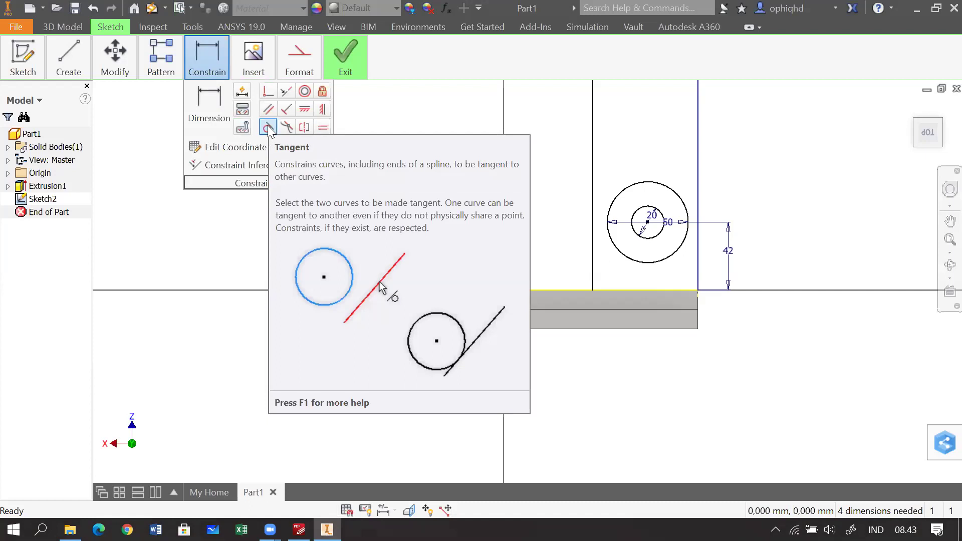
click(268, 128)
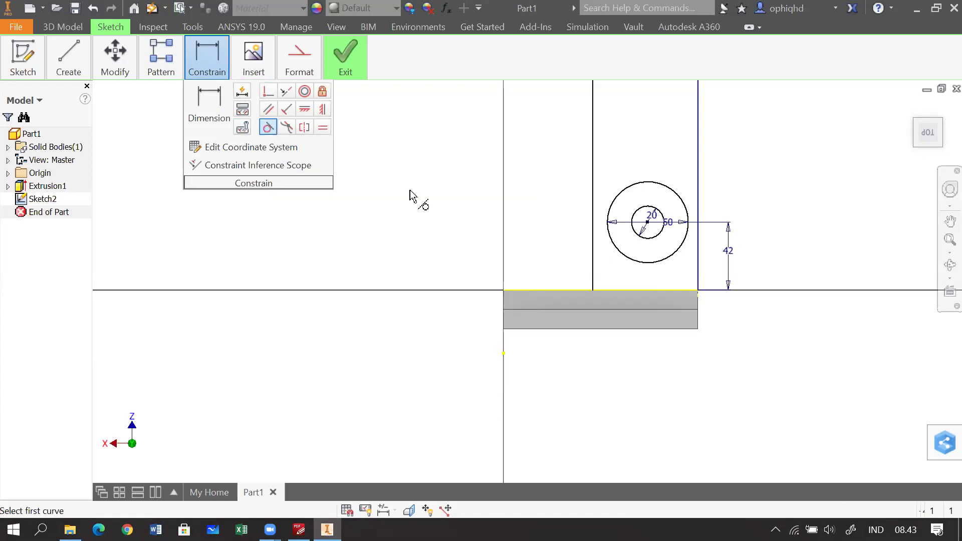
click(674, 194)
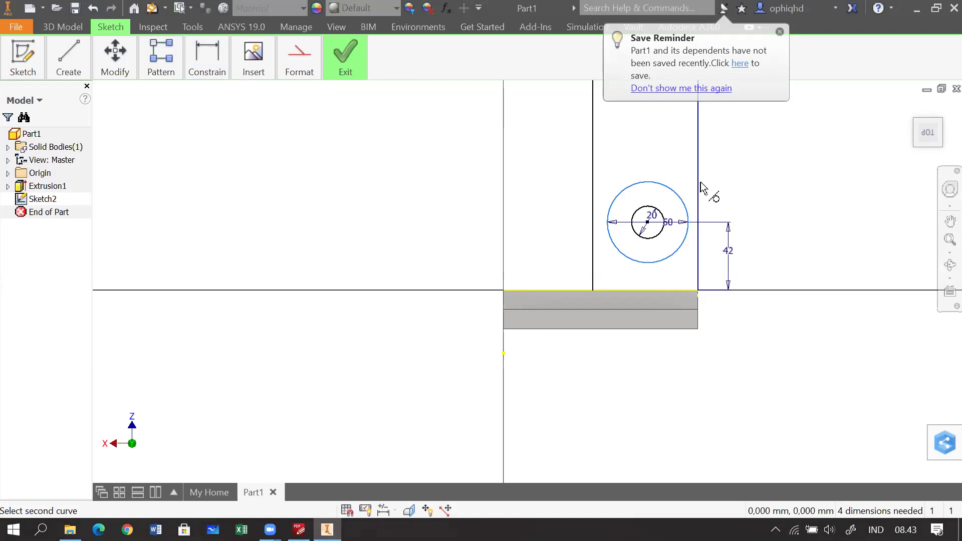
click(699, 186)
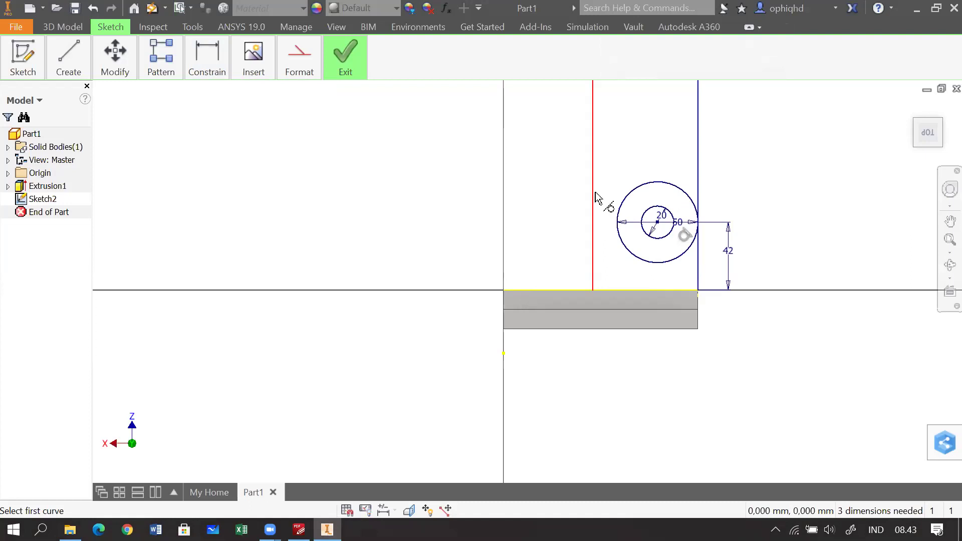
click(626, 198)
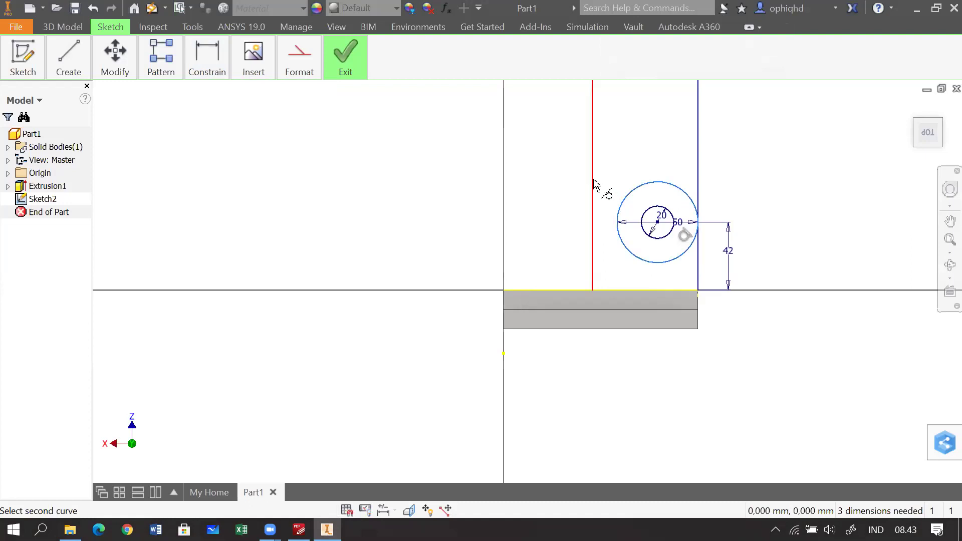
click(593, 175)
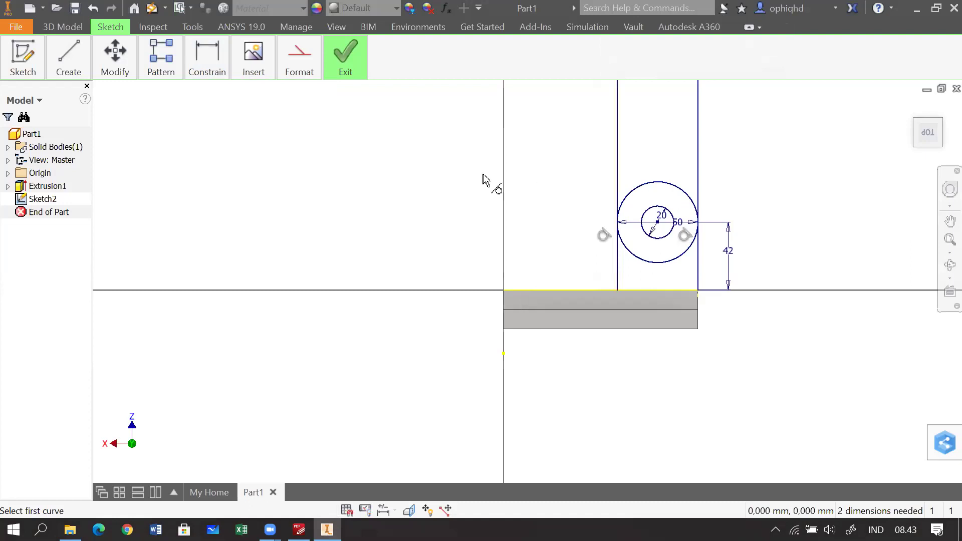
key(Escape)
drag(818, 226, 740, 276)
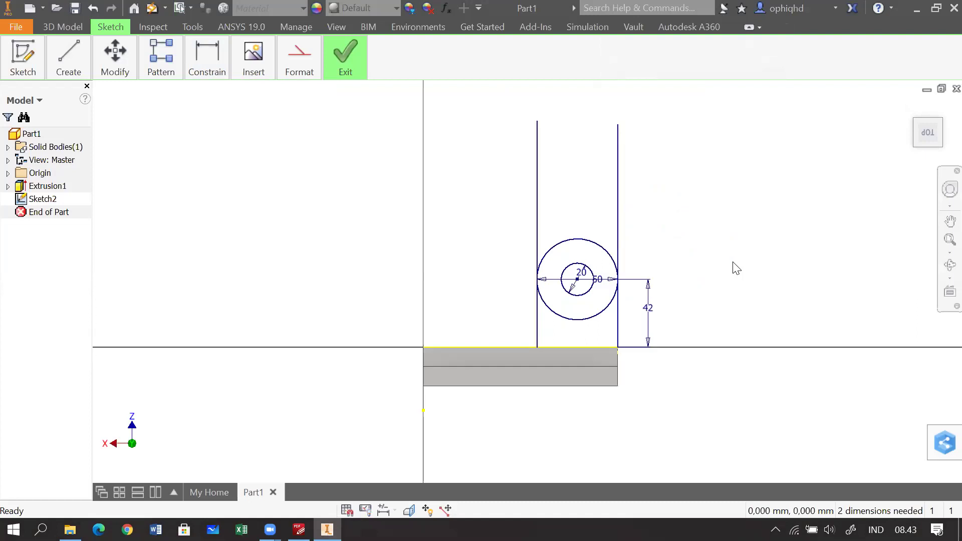
scroll(734, 269, up, 3)
mouse_move(624, 285)
mouse_down()
mouse_move(790, 213)
mouse_move(797, 219)
mouse_move(768, 258)
mouse_up()
scroll(810, 235, down, 2)
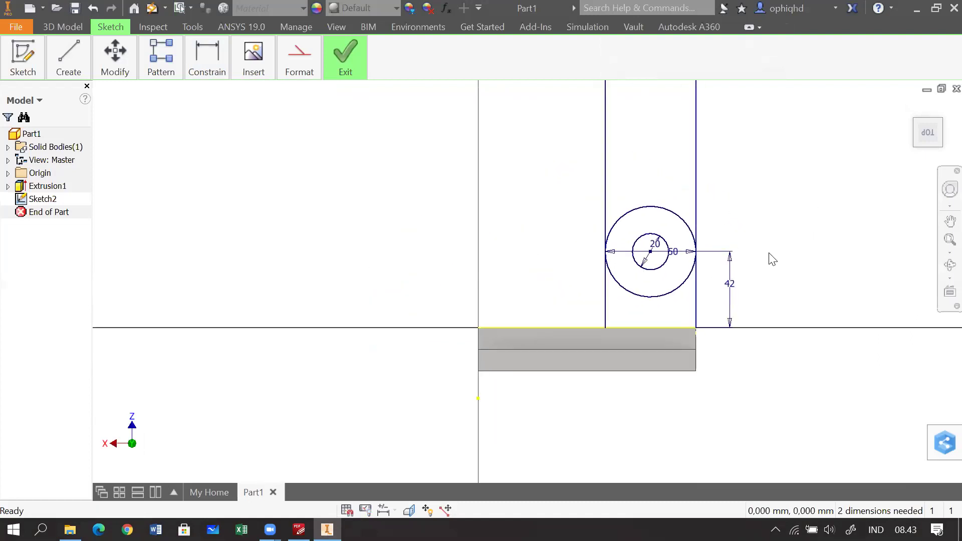
scroll(772, 259, up, 3)
scroll(771, 259, down, 2)
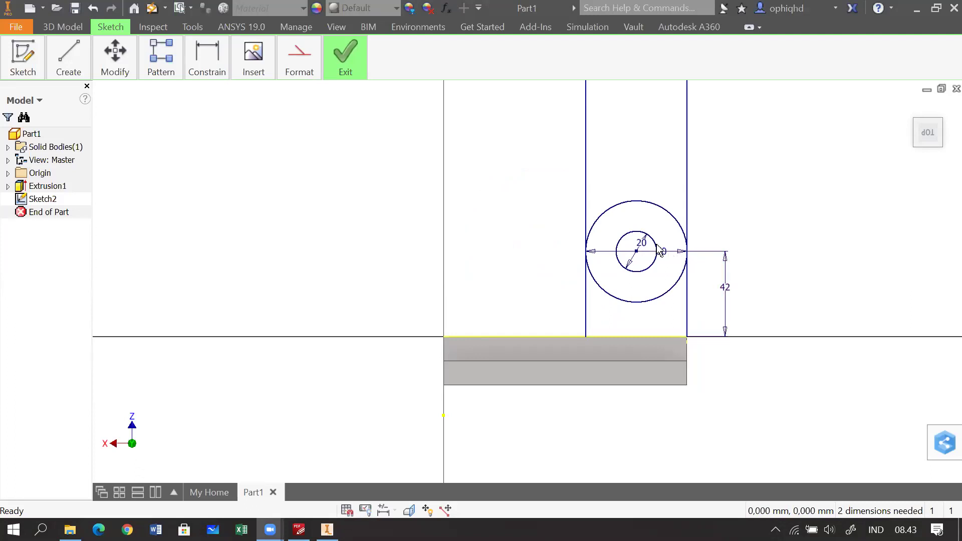
click(586, 232)
Trim both vertical lines above their tangent points and the outer circle's lower half to form the arched outline.
drag(746, 176, 714, 225)
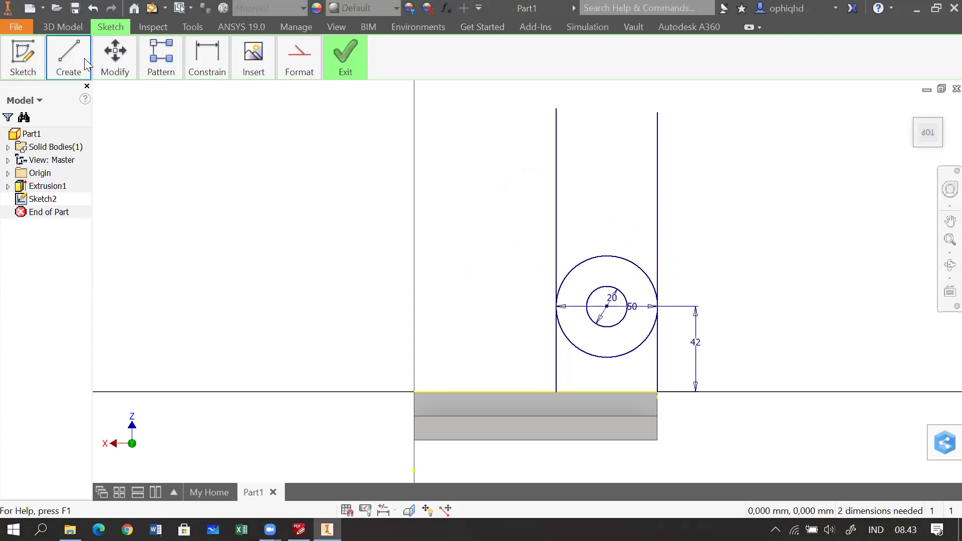
click(108, 65)
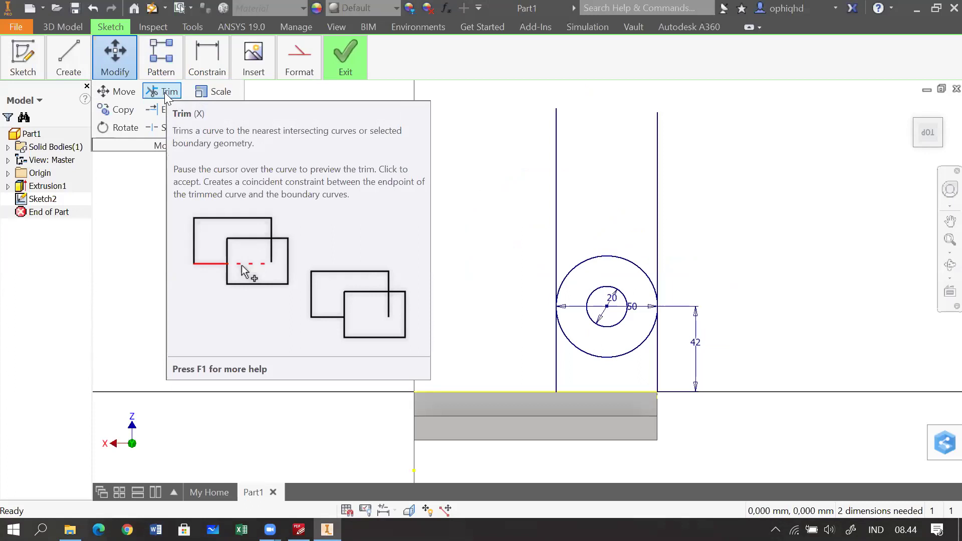
click(166, 92)
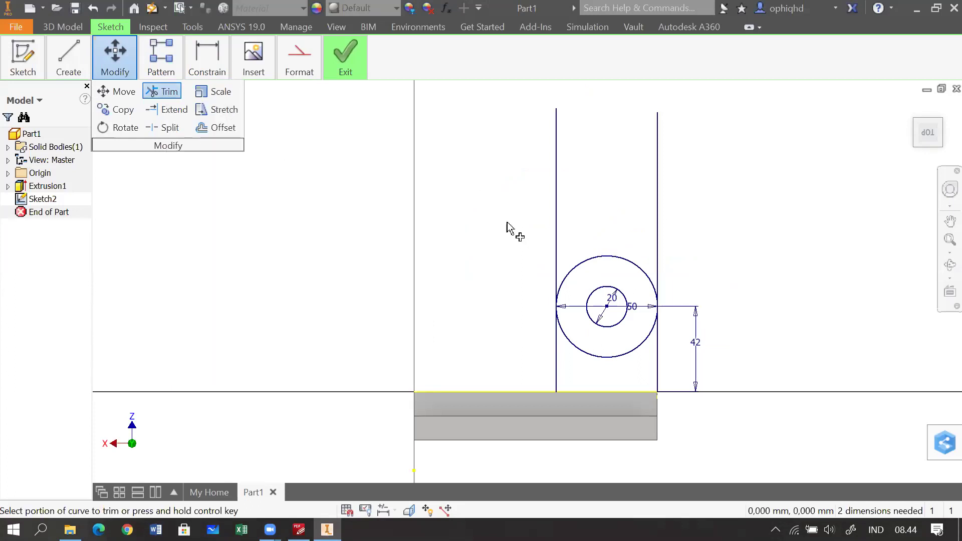
click(556, 226)
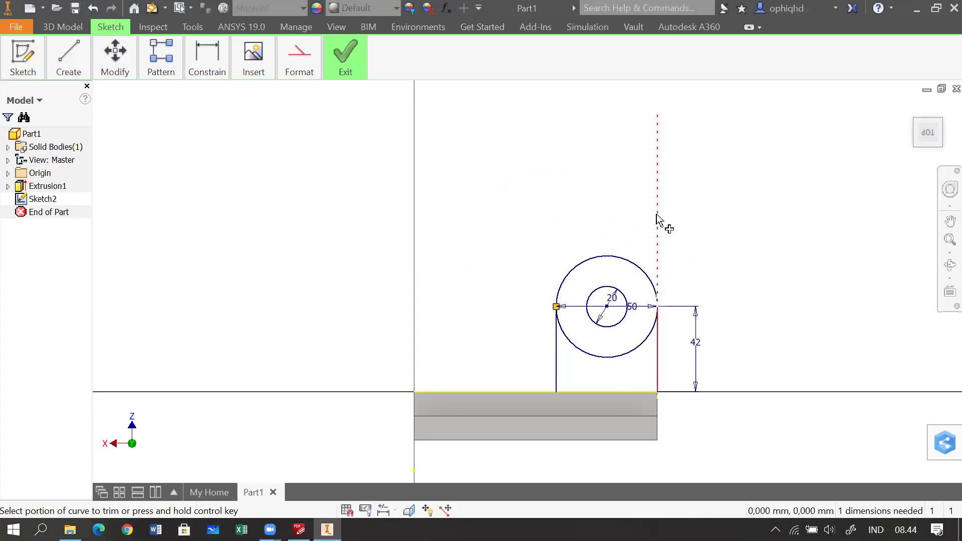
click(657, 220)
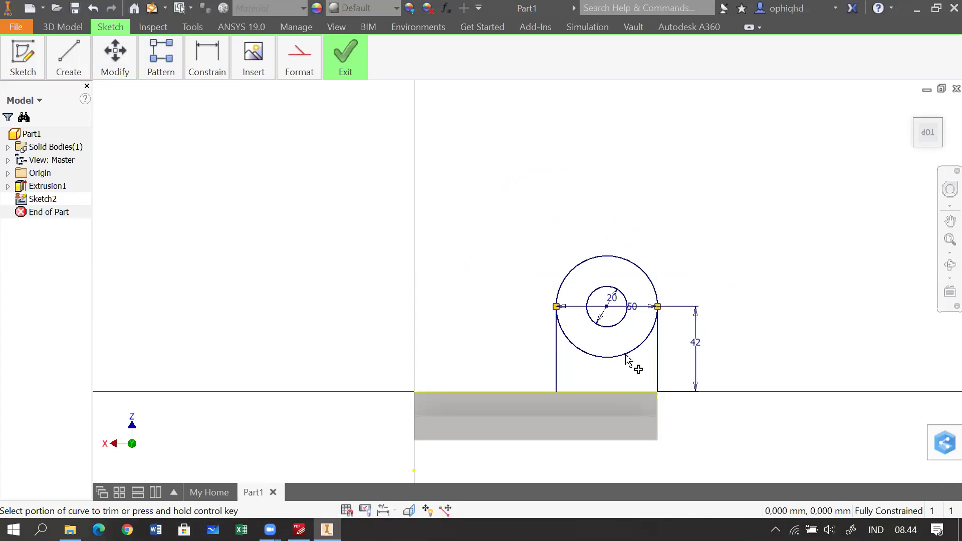
click(605, 359)
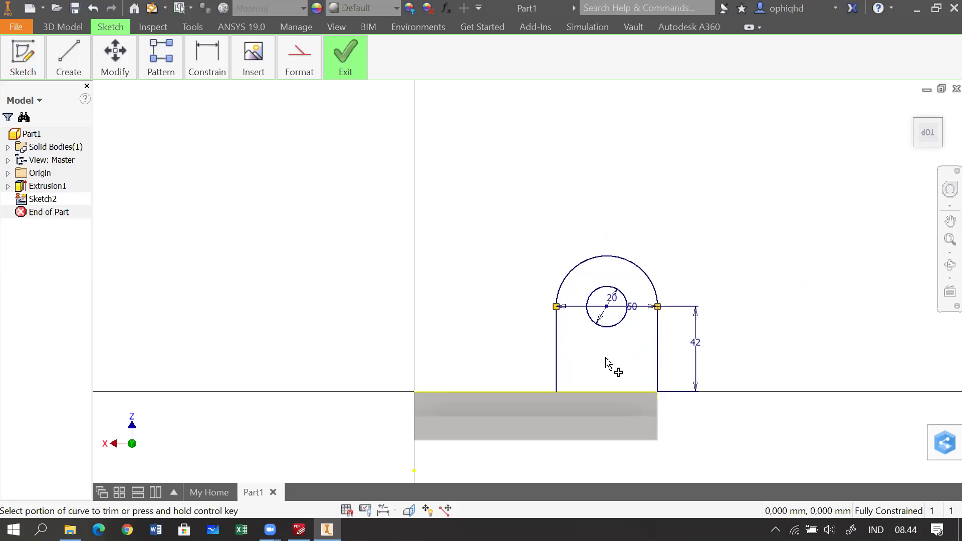
key(Escape)
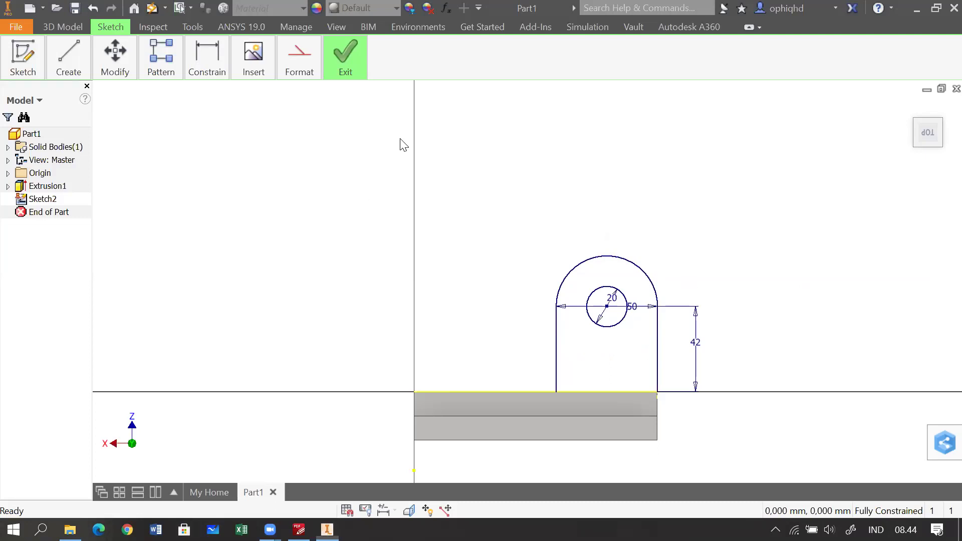
Glance at the preview of the exercise drawing and finish the upright's sketch.
mouse_move(299, 530)
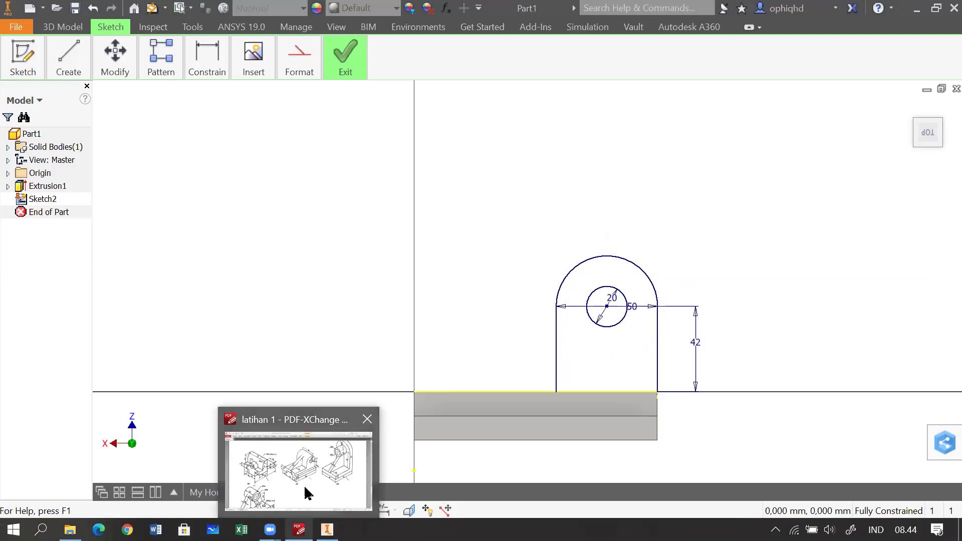
mouse_move(308, 493)
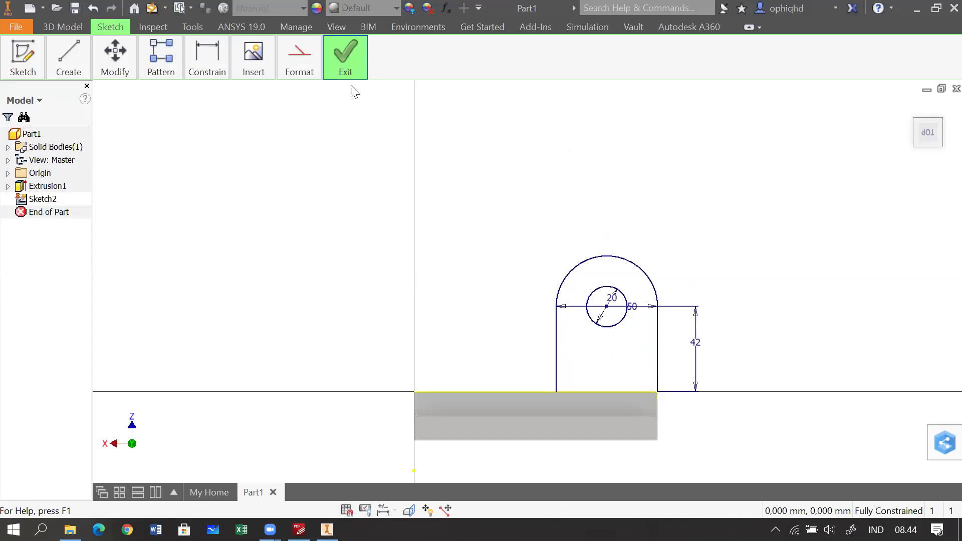
mouse_move(351, 87)
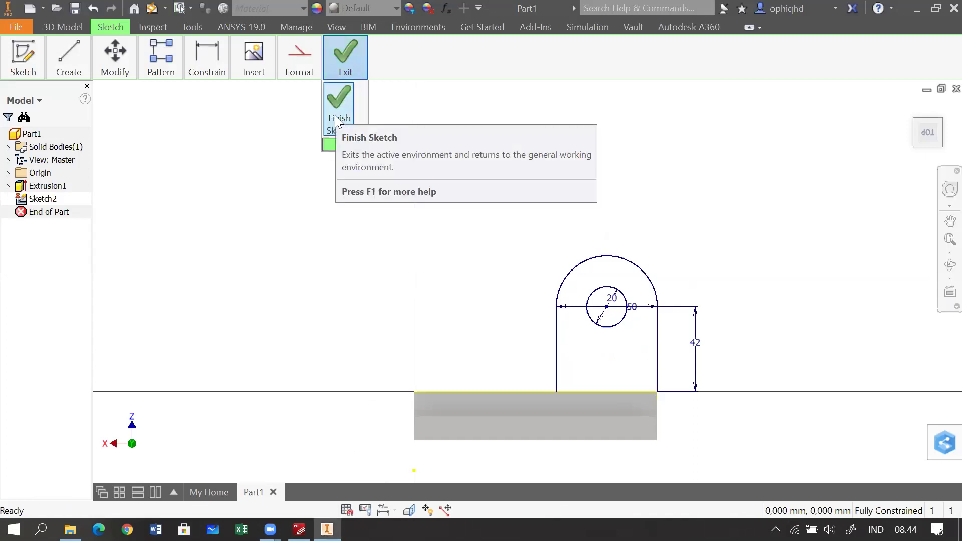
click(336, 122)
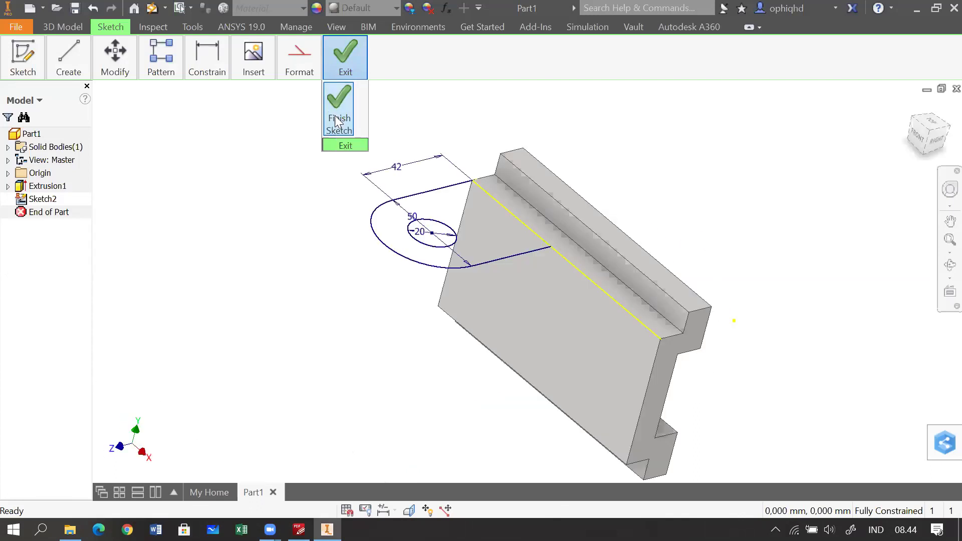
Select the arched upright profile without its 20 mm hole for an extrusion and flip the direction towards the base.
drag(328, 314, 459, 269)
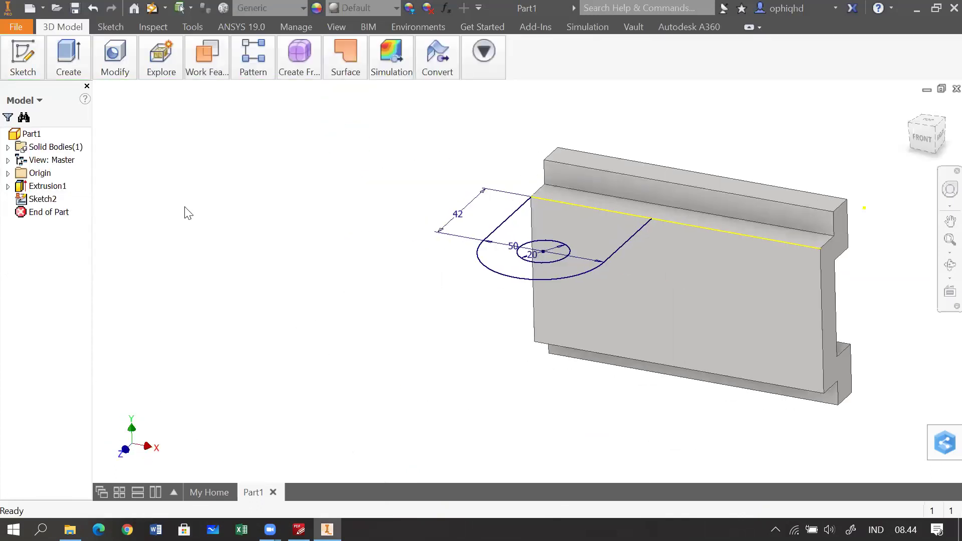
click(56, 65)
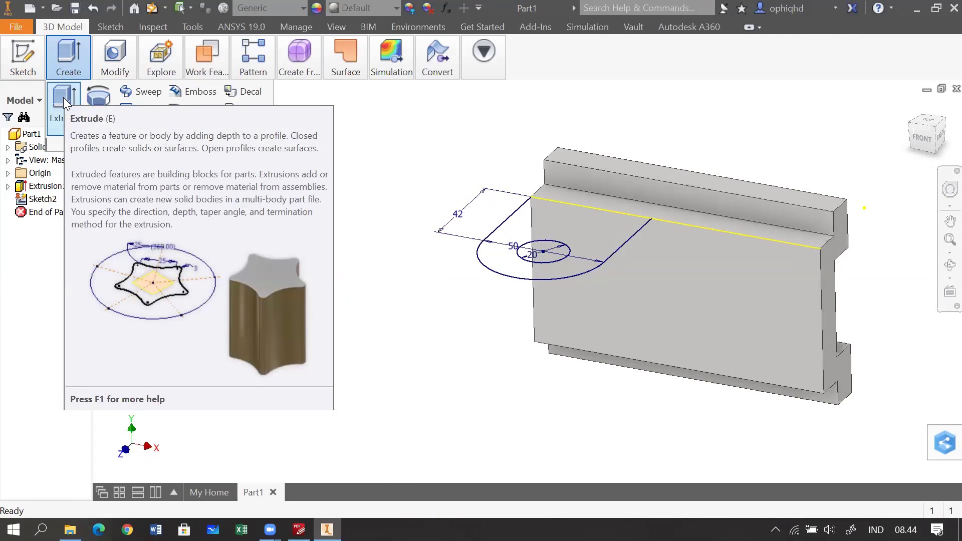
click(63, 97)
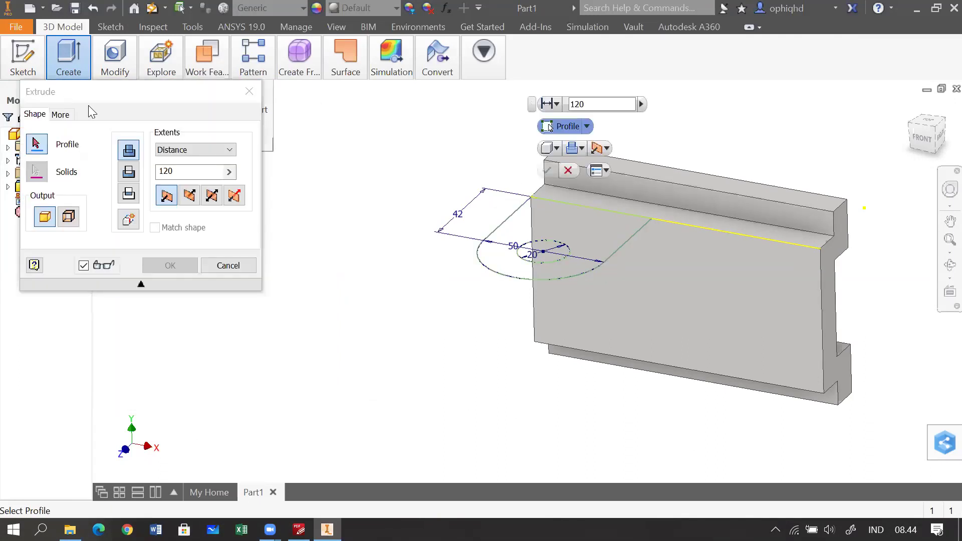
drag(125, 93, 301, 189)
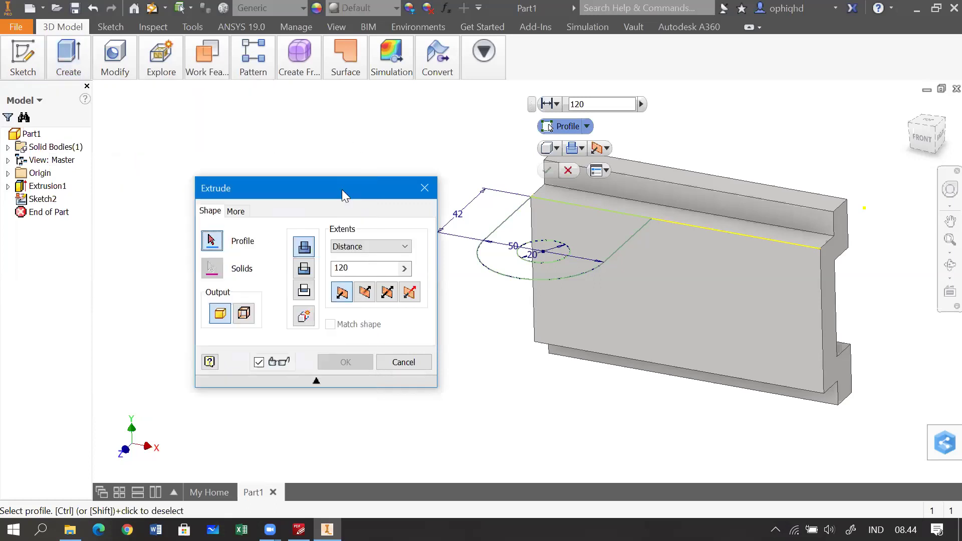
drag(342, 190, 352, 162)
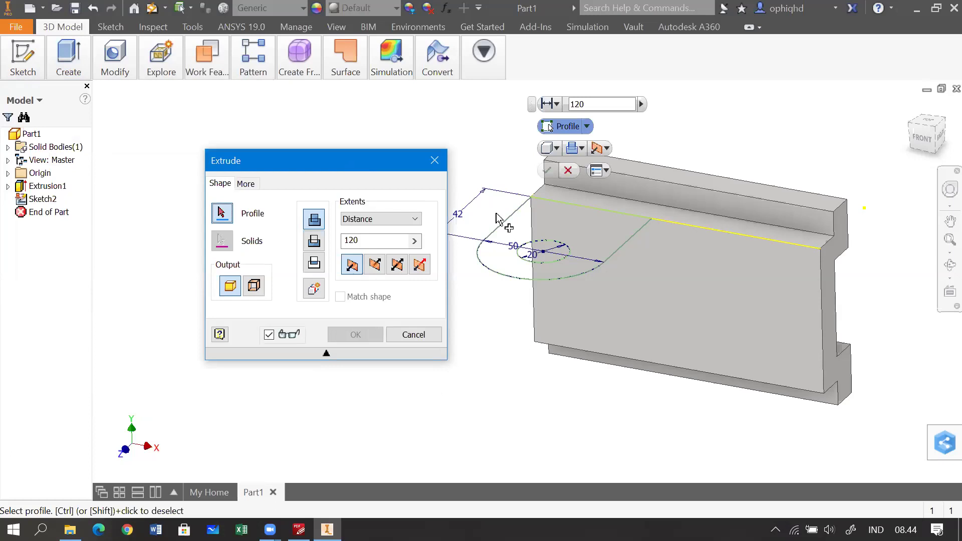
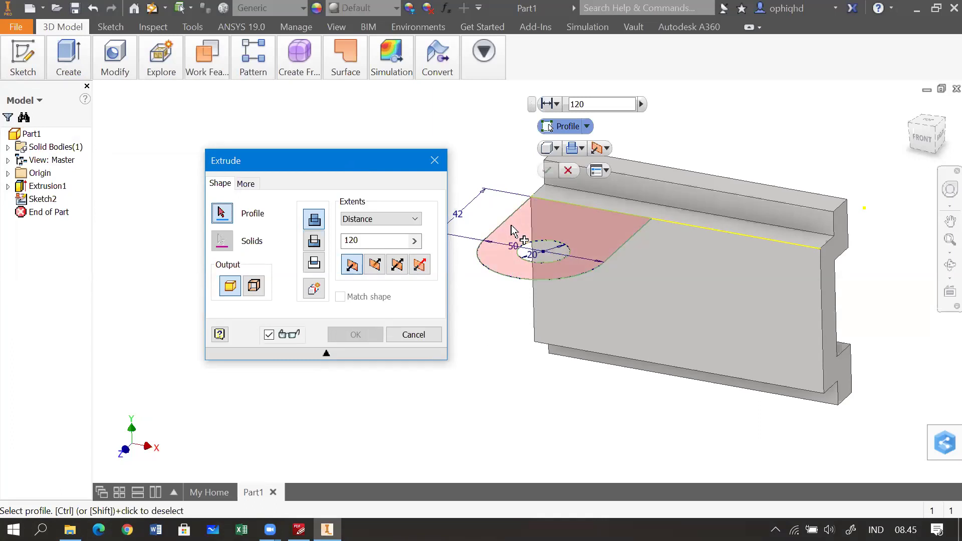
click(496, 262)
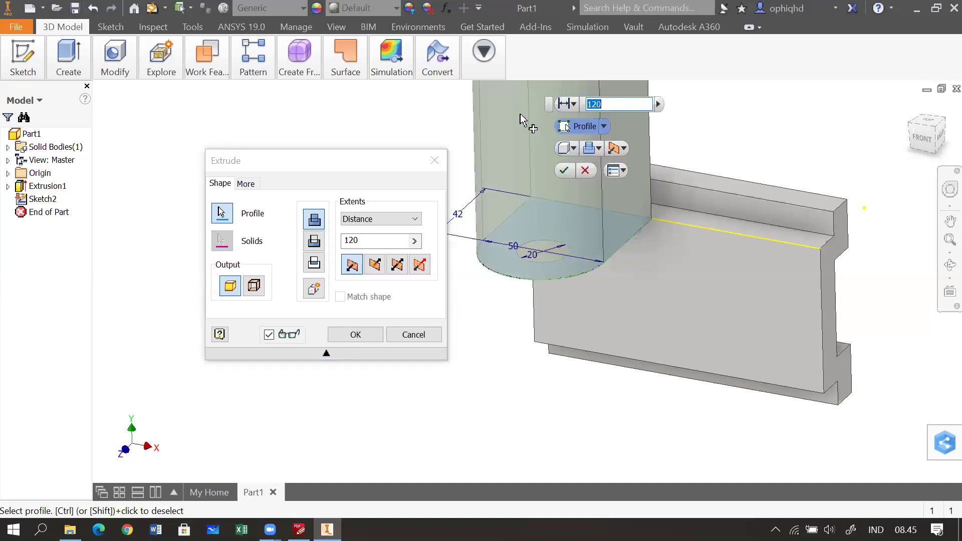
click(376, 264)
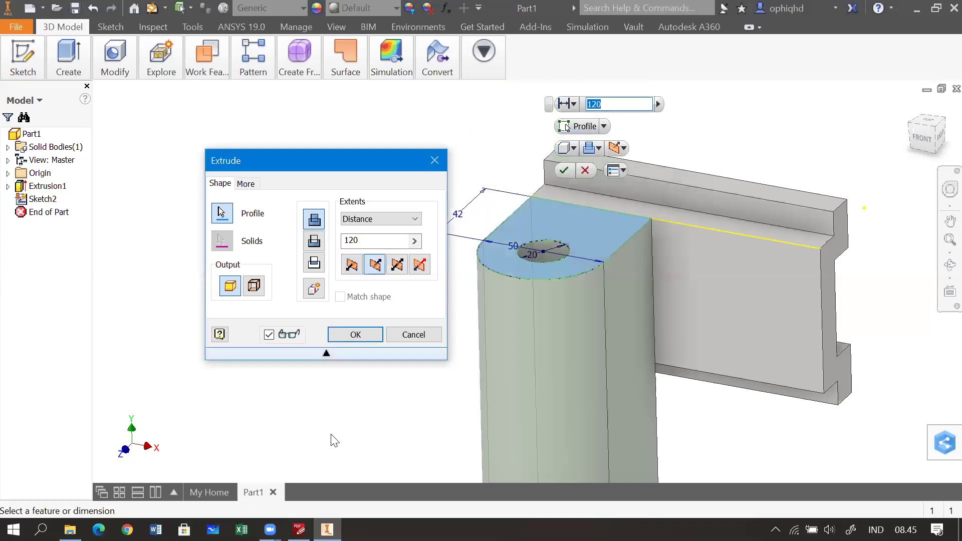
Set the extrusion extents to To, ending at the base's narrow side face above the opposite ledge, and create the upright.
drag(409, 432, 367, 363)
mouse_move(681, 382)
mouse_down()
mouse_move(676, 350)
mouse_move(656, 382)
mouse_move(676, 373)
mouse_up()
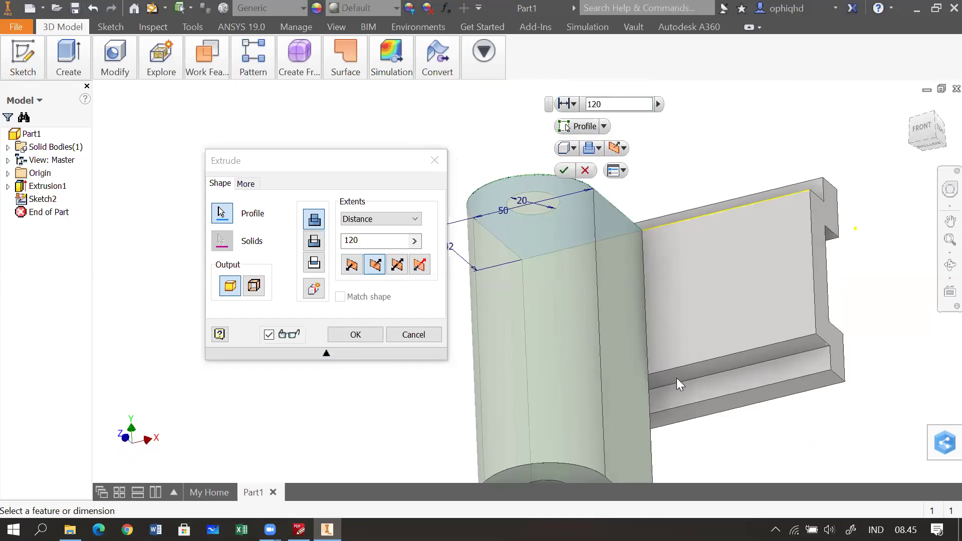
scroll(677, 377, up, 2)
scroll(677, 370, up, 3)
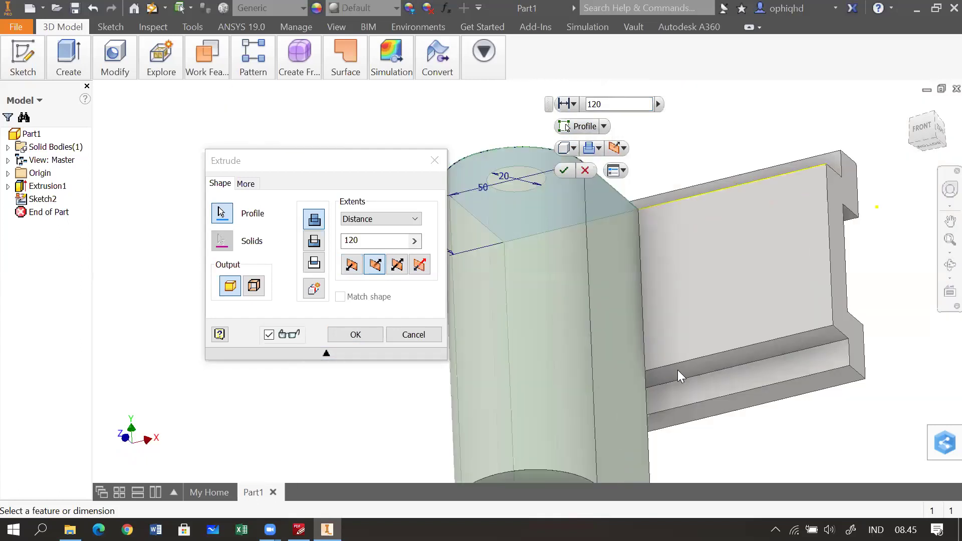
scroll(678, 370, up, 3)
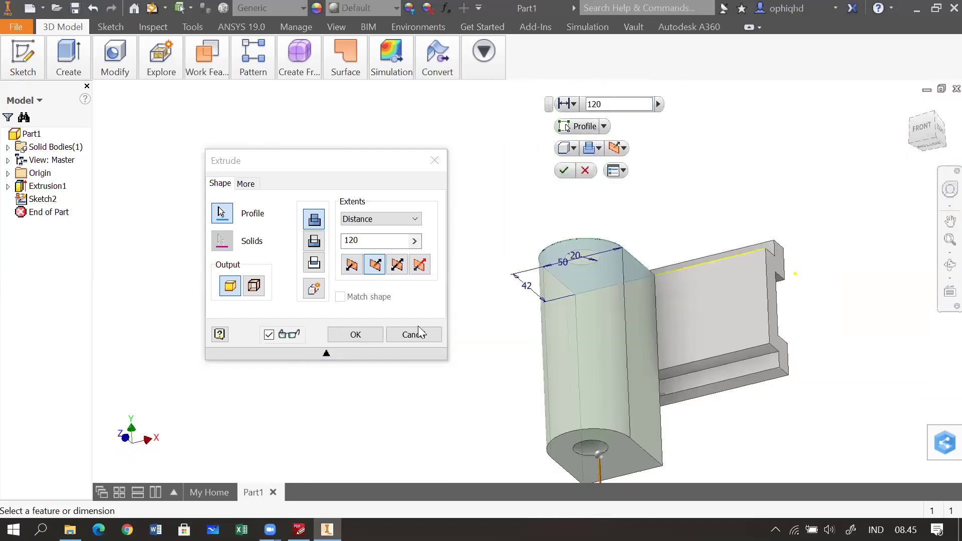
drag(506, 358, 484, 309)
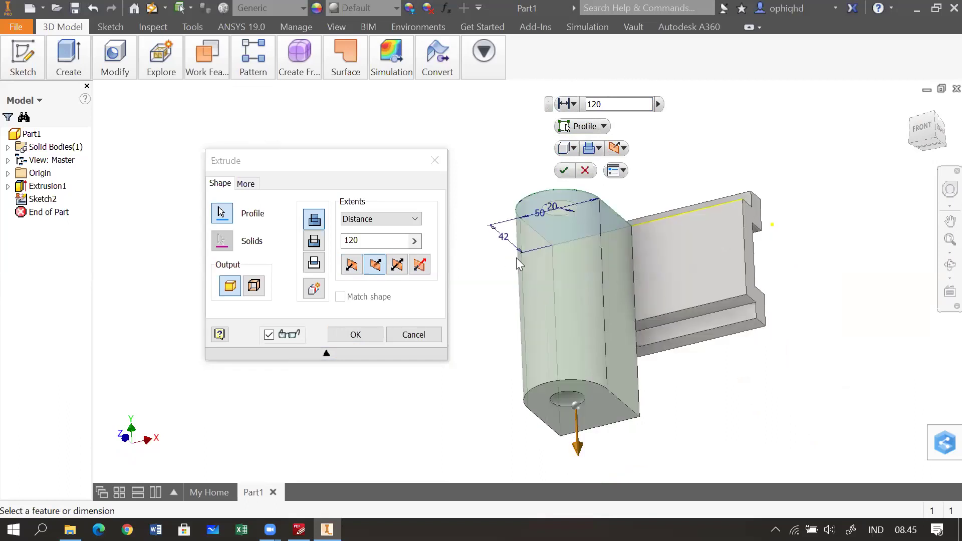
click(399, 222)
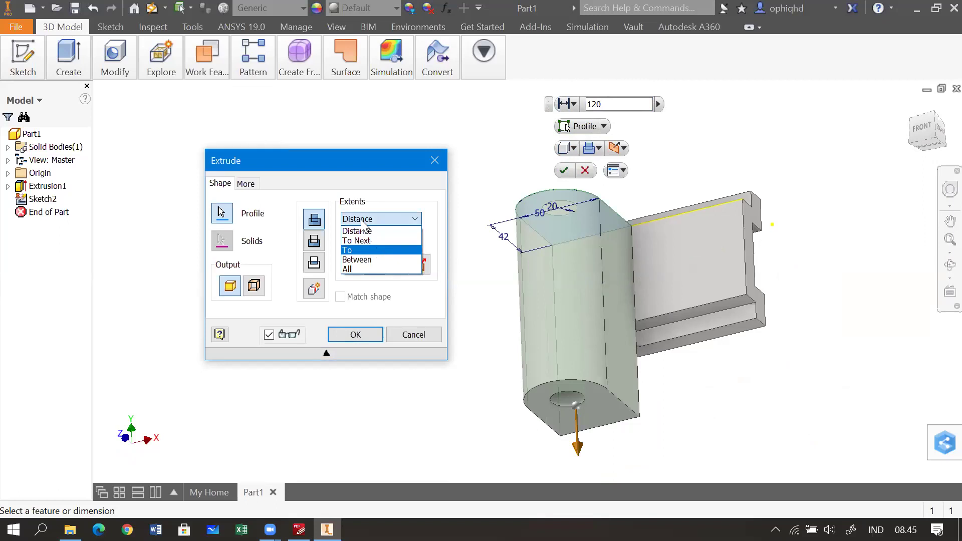
click(377, 189)
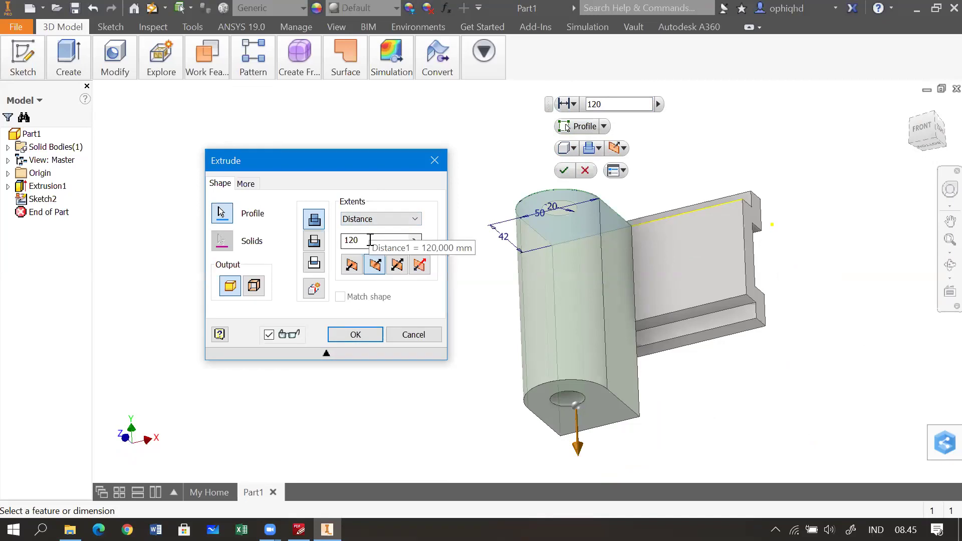
click(375, 219)
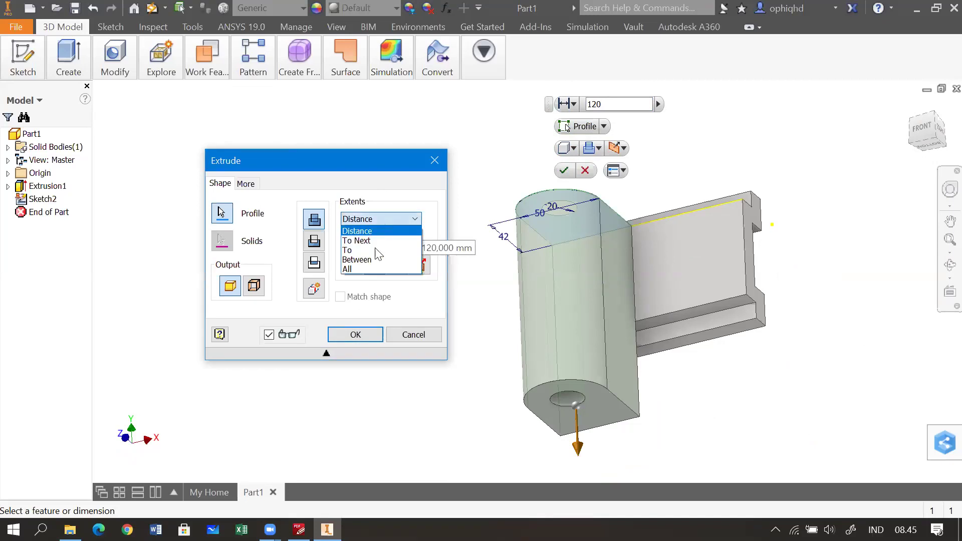
click(375, 250)
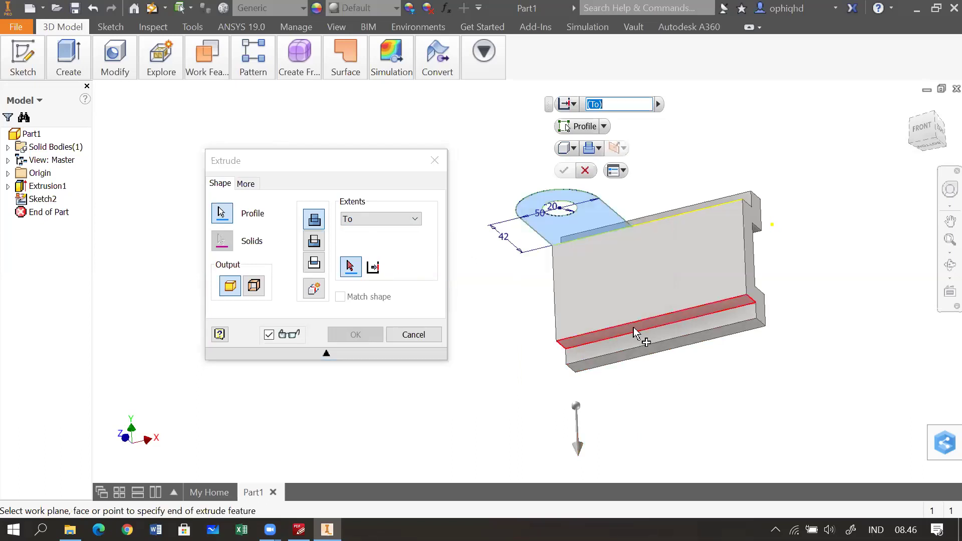
scroll(635, 332, down, 3)
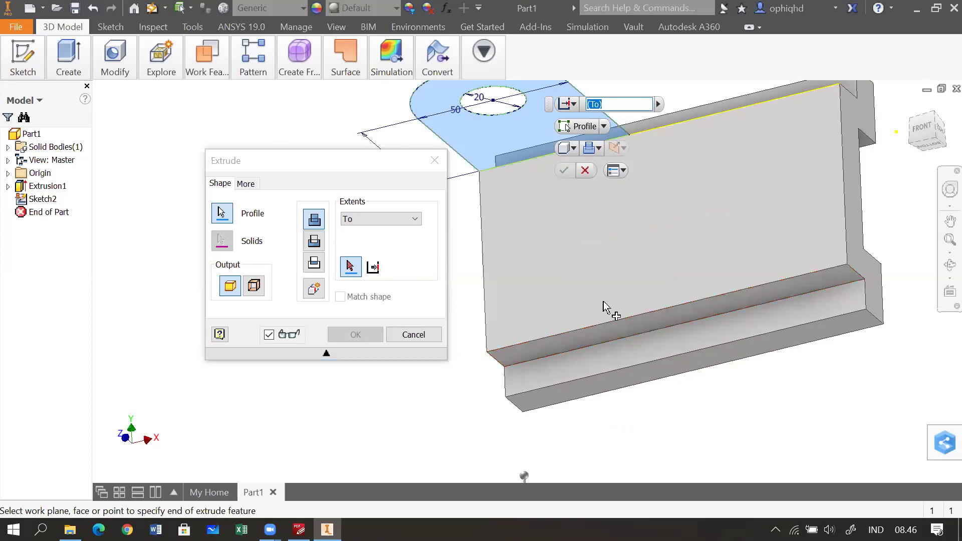
click(631, 324)
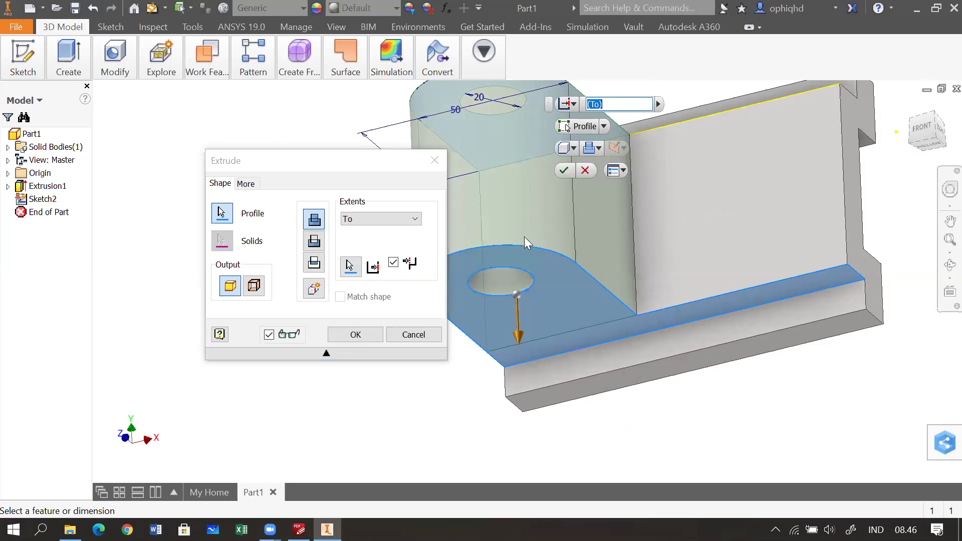
drag(312, 159, 225, 127)
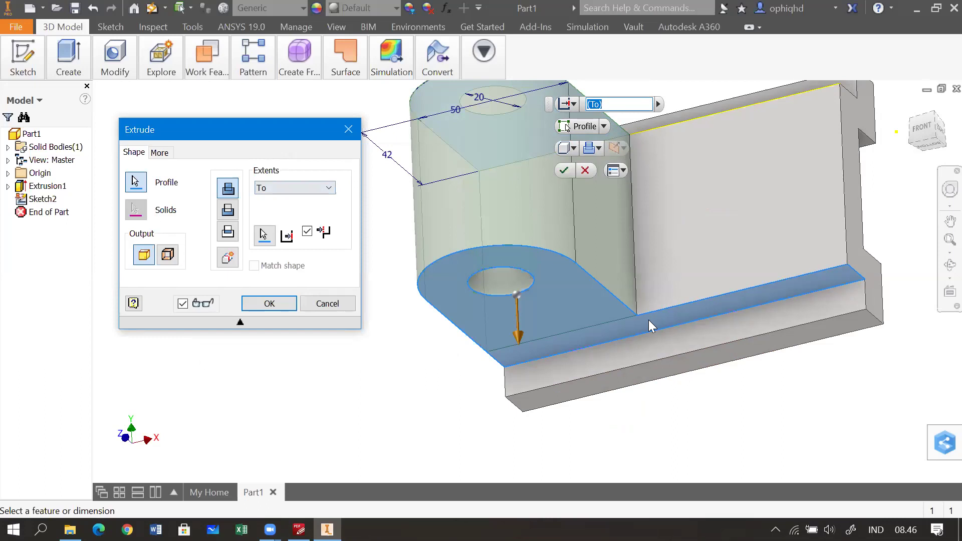
click(254, 304)
Inspect the extruded upright from other angles and compare it with exercise drawing (f) in PDF-XChange Editor before returning to Inventor.
drag(350, 310, 192, 368)
key(F4)
drag(230, 301, 187, 314)
key(F4)
drag(208, 275, 235, 341)
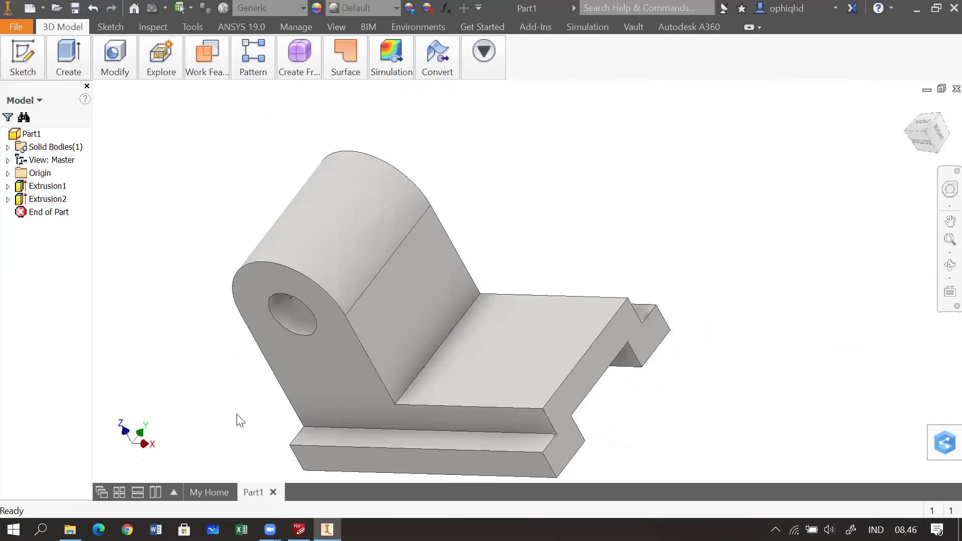
click(299, 530)
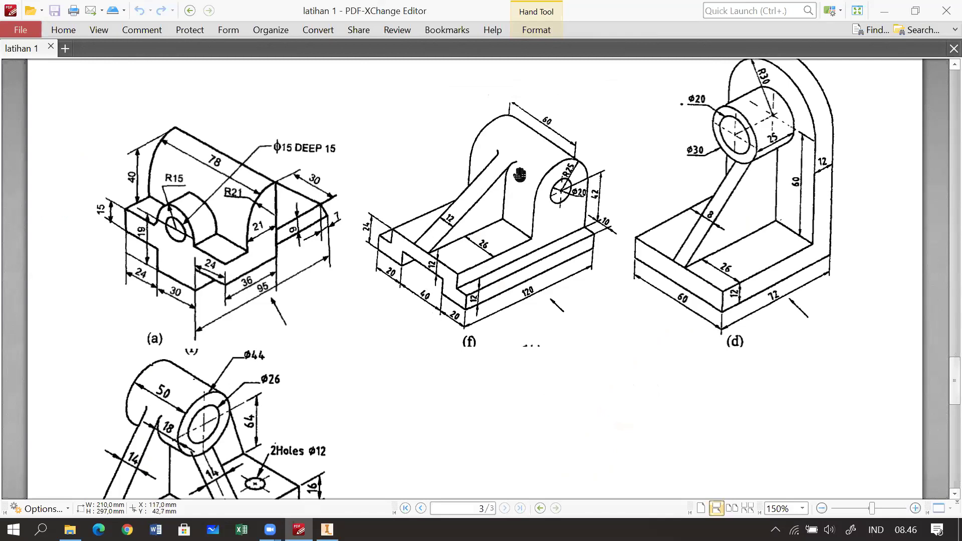
click(327, 529)
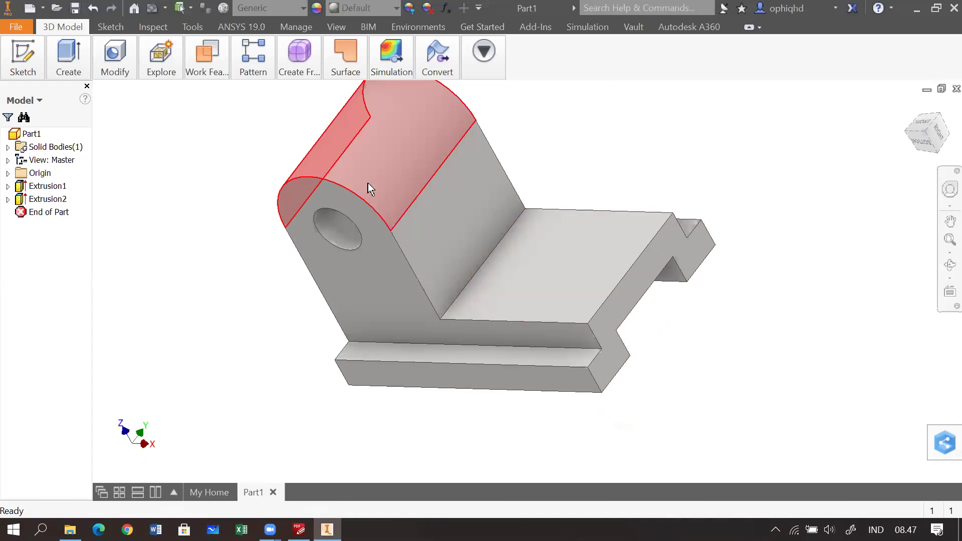
List the origin planes and examine where the XZ plane lies relative to the upright and base.
drag(412, 193, 414, 208)
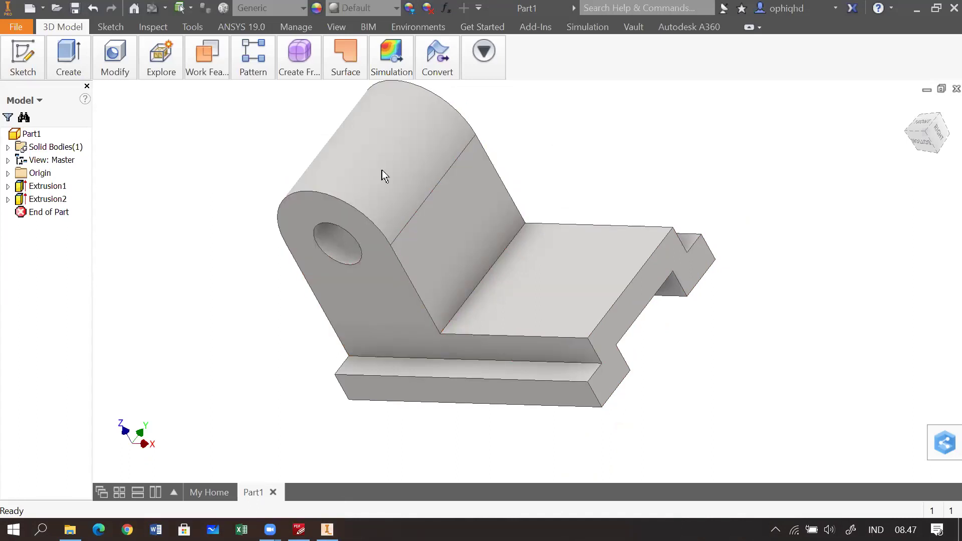
click(373, 292)
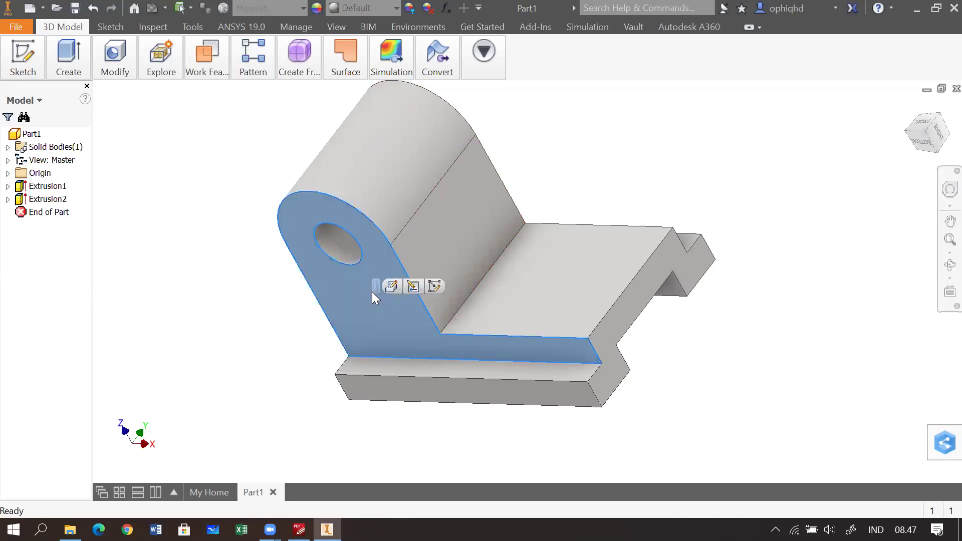
click(684, 188)
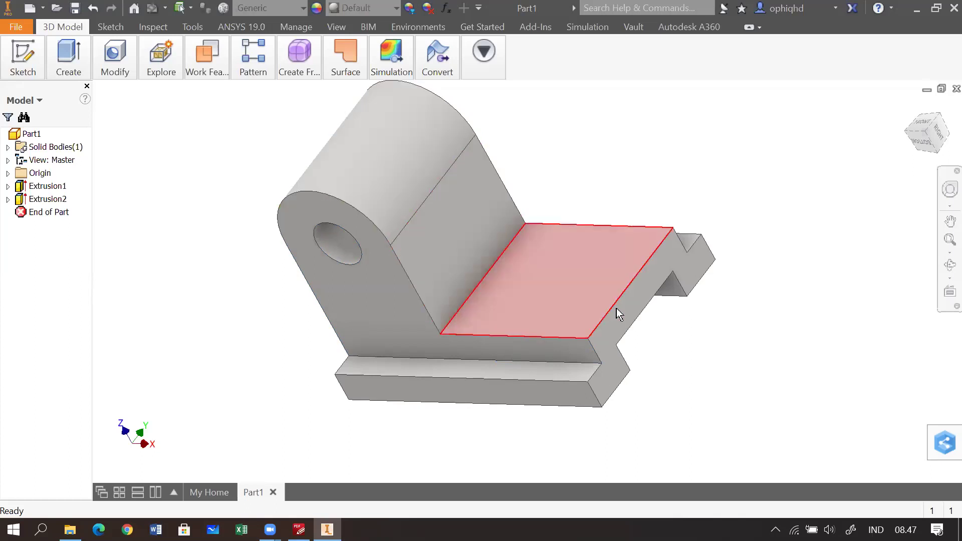
click(8, 173)
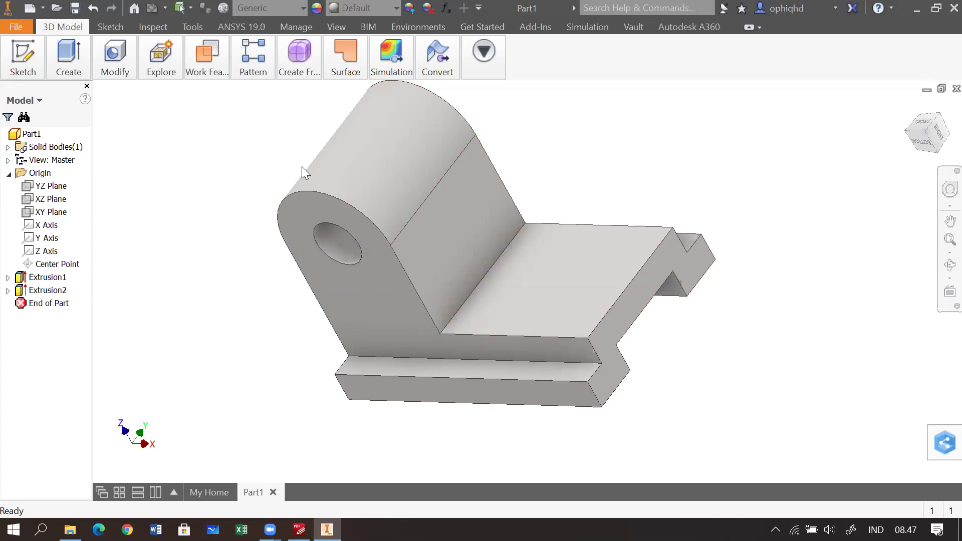
click(48, 203)
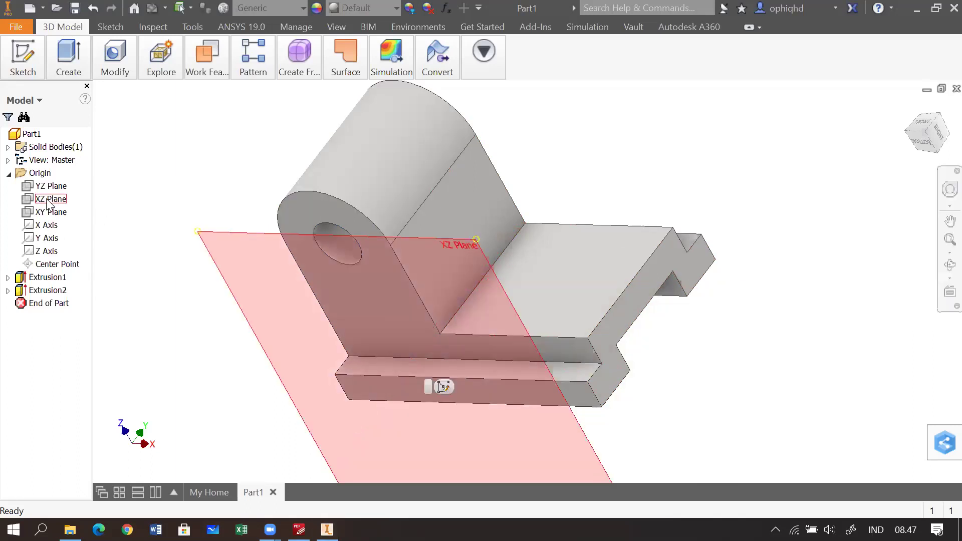
drag(646, 426, 424, 385)
key(Escape)
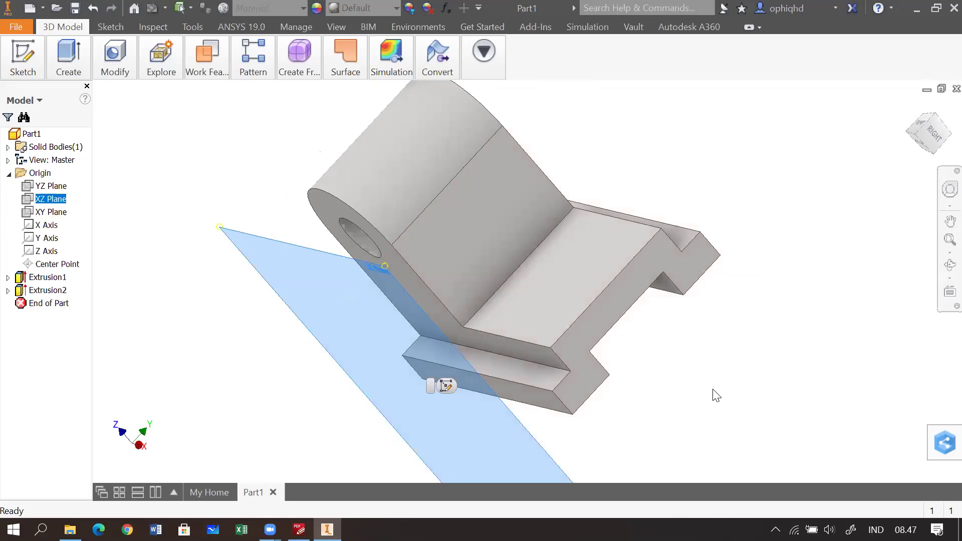
drag(647, 395, 546, 414)
key(Escape)
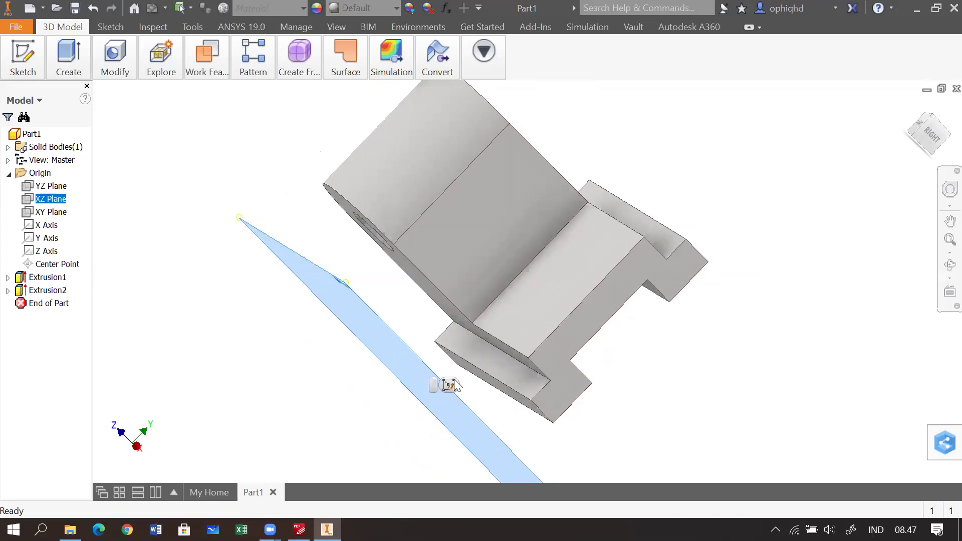
key(F4)
drag(650, 397, 655, 394)
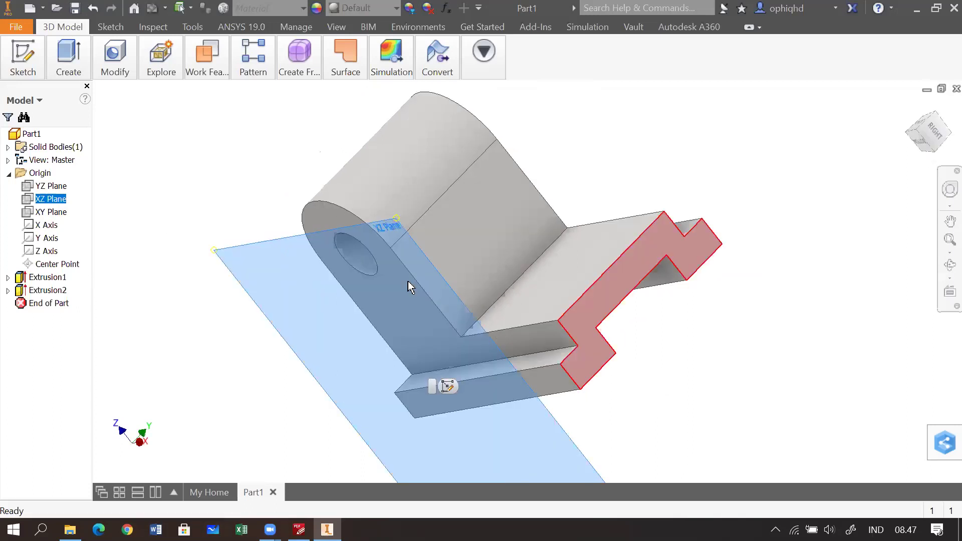
Examine how the YZ plane is positioned relative to the upright and the base.
click(50, 186)
key(F4)
drag(245, 268, 204, 279)
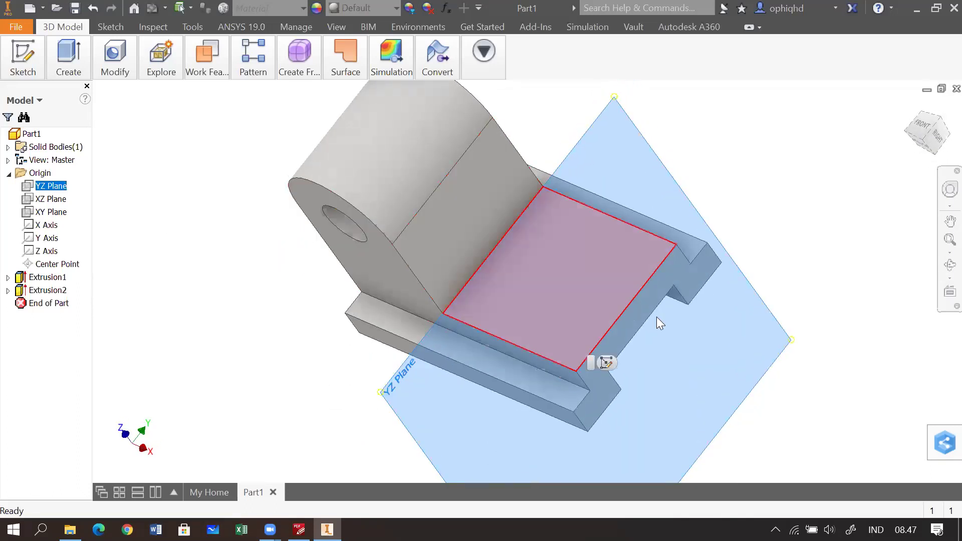
drag(268, 328, 256, 310)
key(Escape)
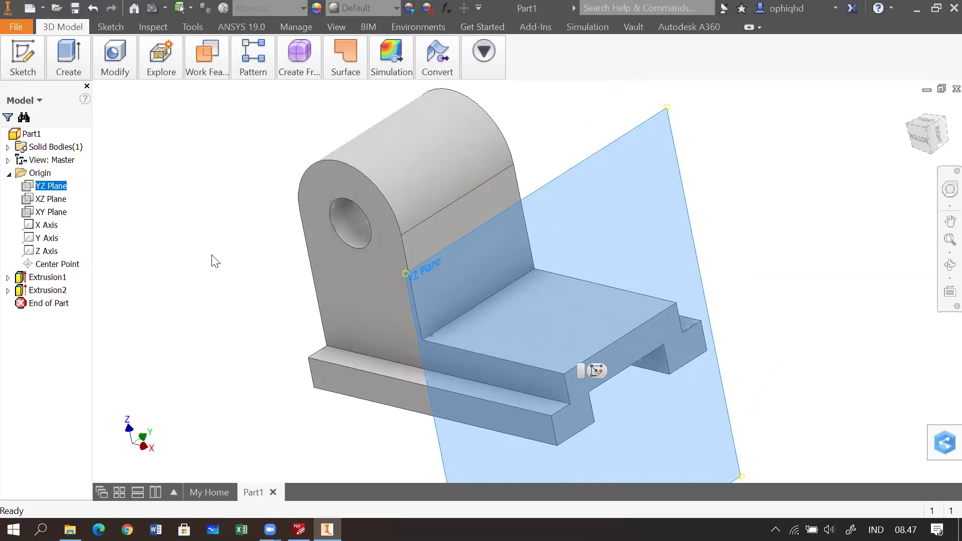
click(199, 72)
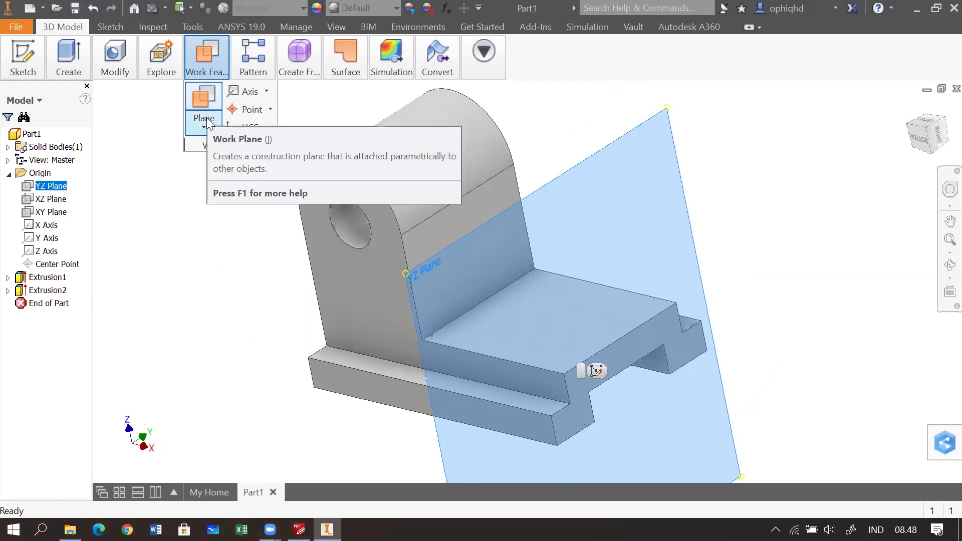
key(Escape)
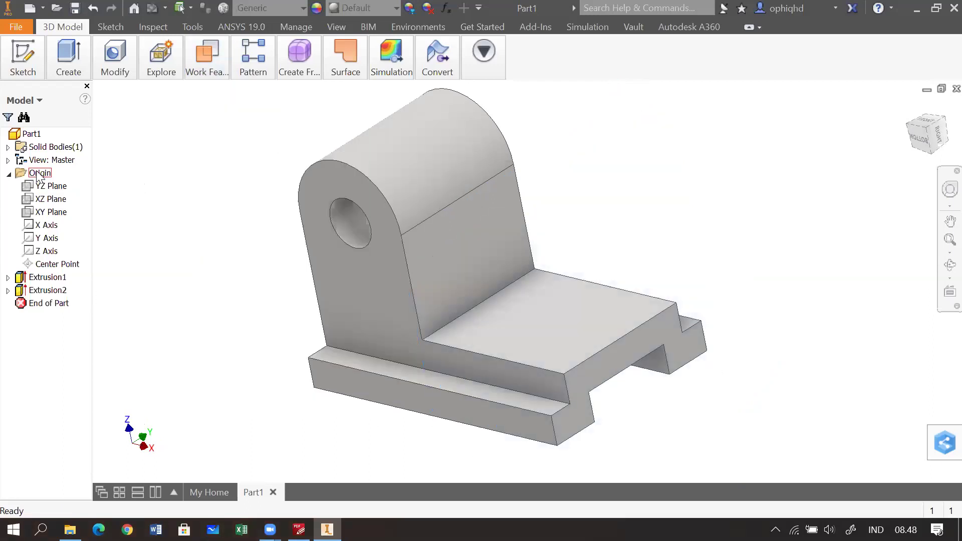
click(198, 70)
click(201, 123)
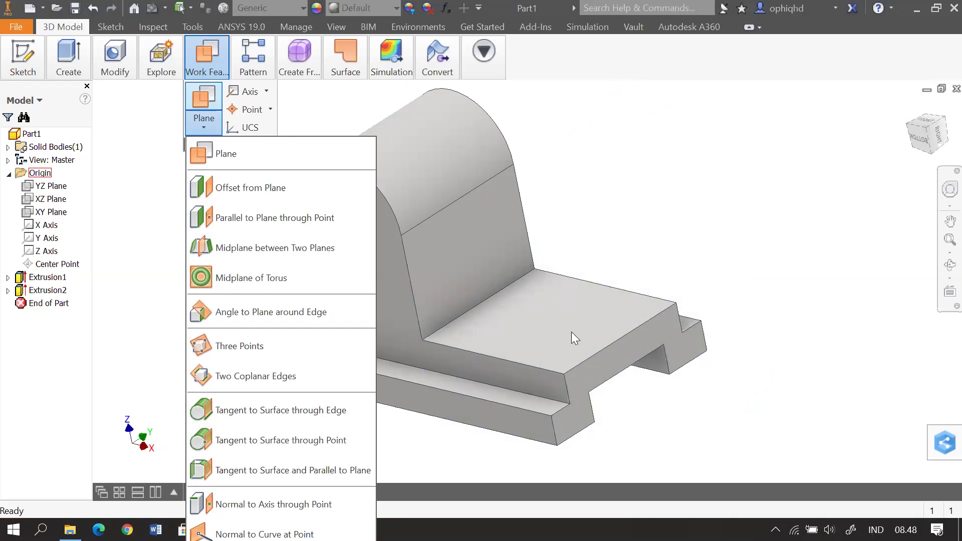
click(450, 176)
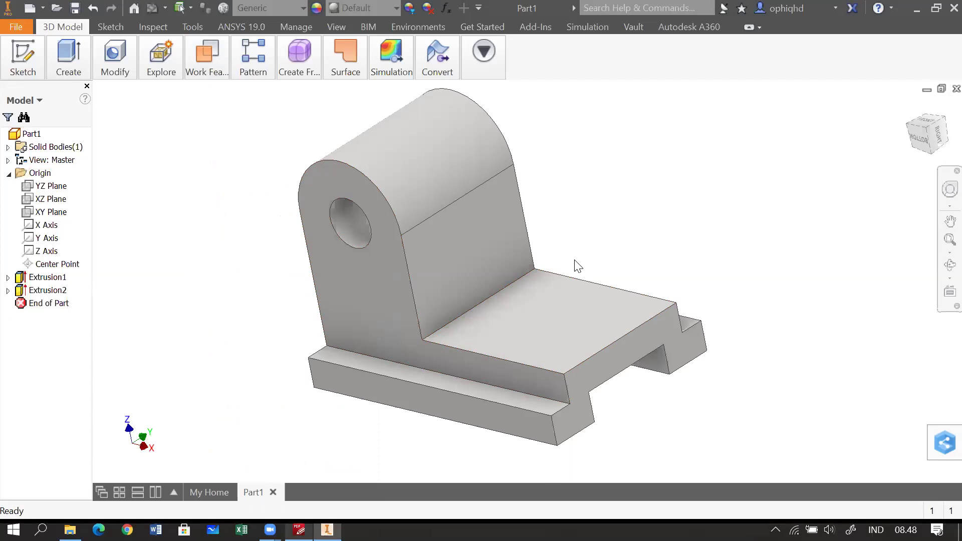
Check exercise drawing (f) in PDF-XChange Editor and, back in Inventor, create a work plane offset -30 mm from the upright's side face with the hole.
key(alt+Tab)
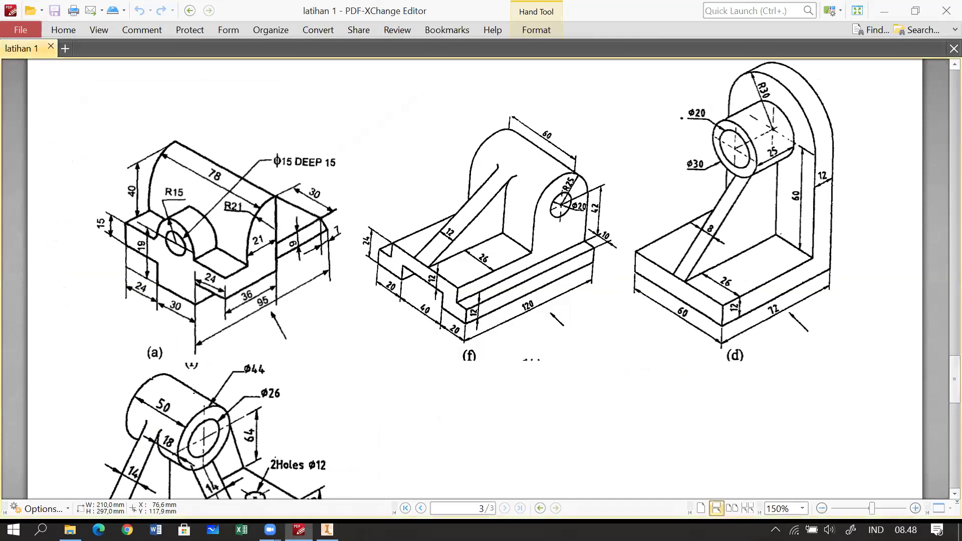
scroll(379, 459, up, 1)
key(alt+Tab)
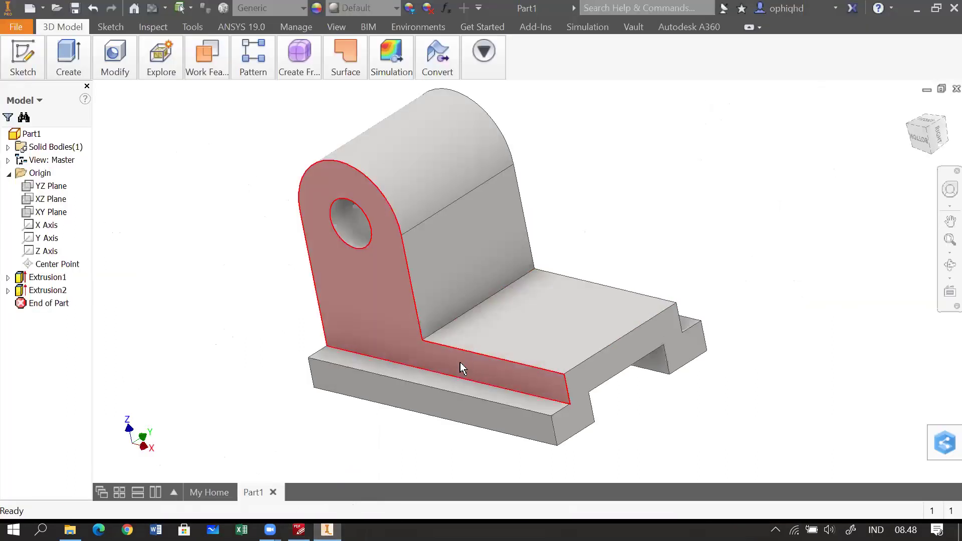
click(540, 305)
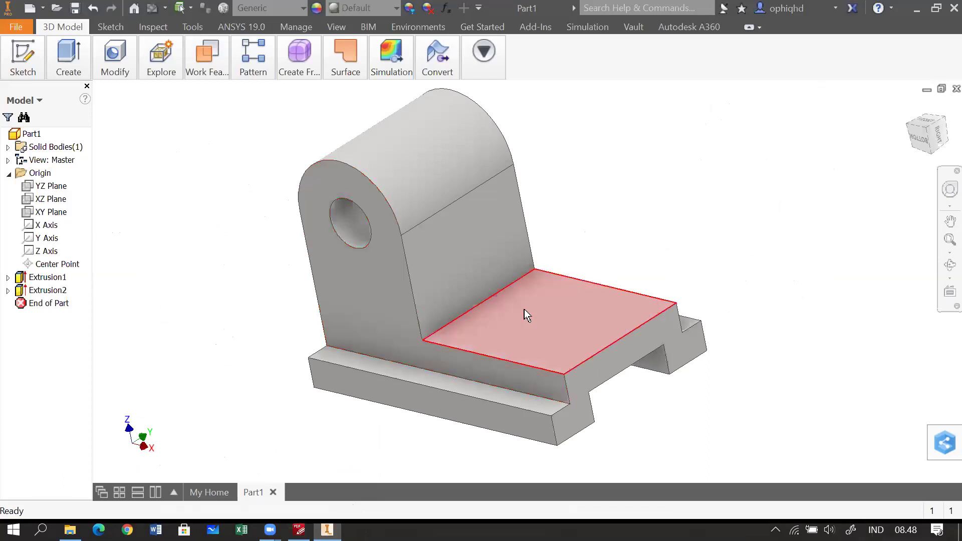
click(195, 75)
click(204, 126)
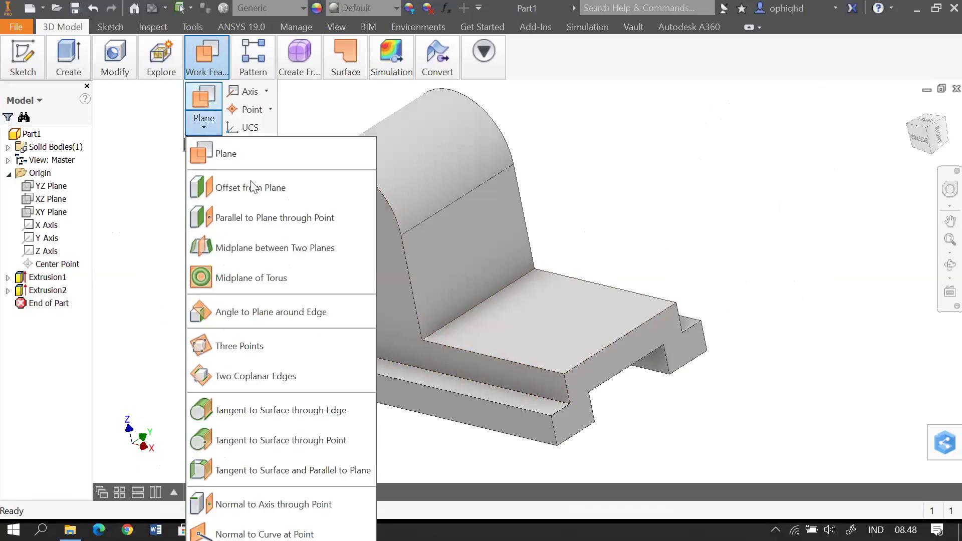
click(222, 189)
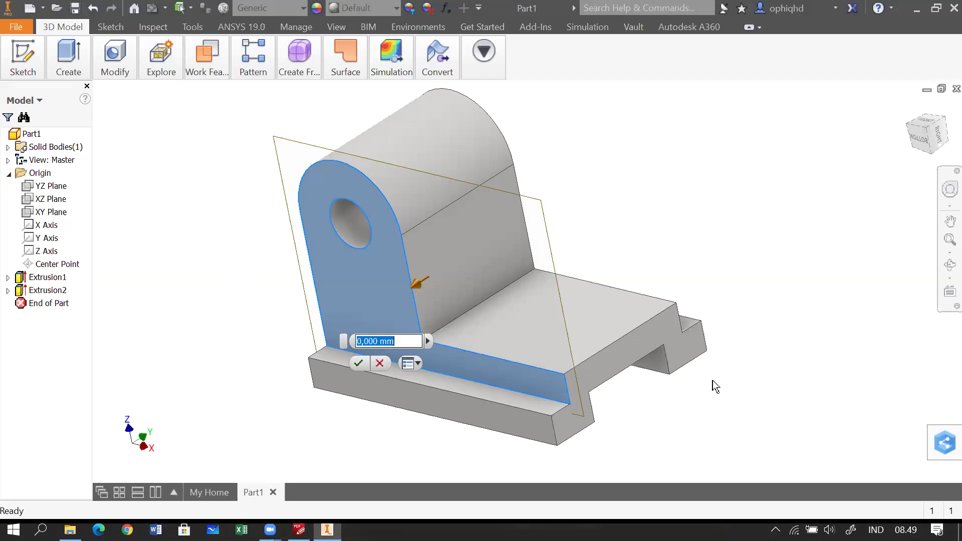
drag(674, 382, 643, 379)
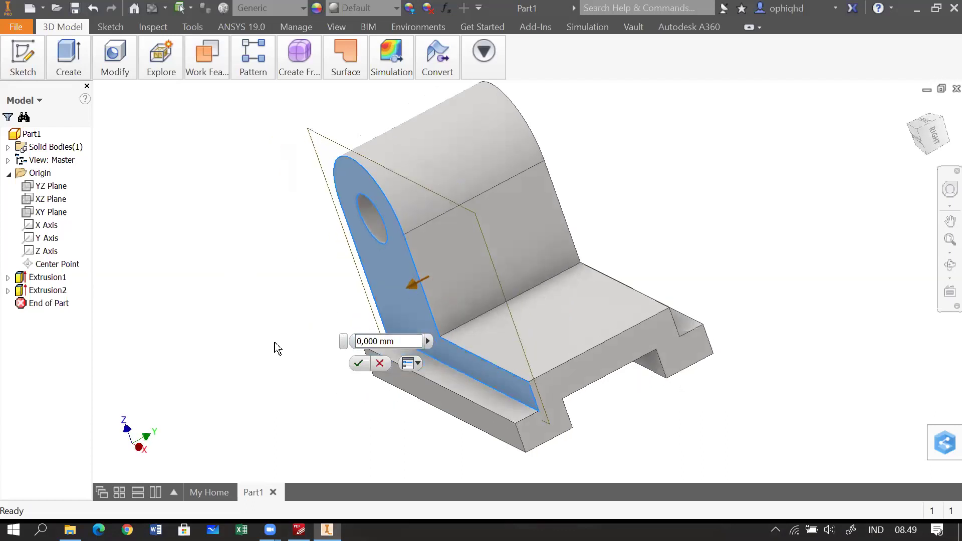
drag(403, 341, 354, 341)
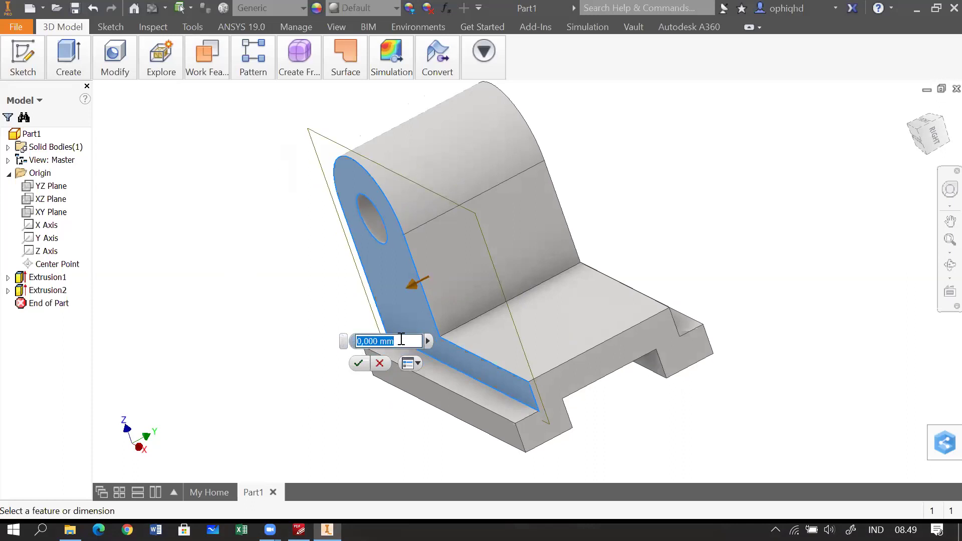
text(-30)
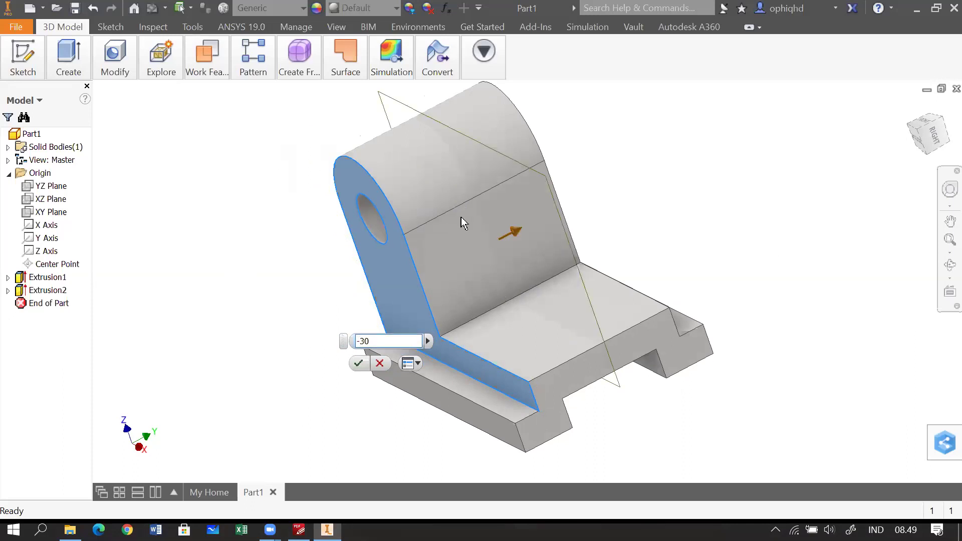
mouse_move(621, 265)
mouse_down()
mouse_move(591, 266)
mouse_move(627, 262)
mouse_up()
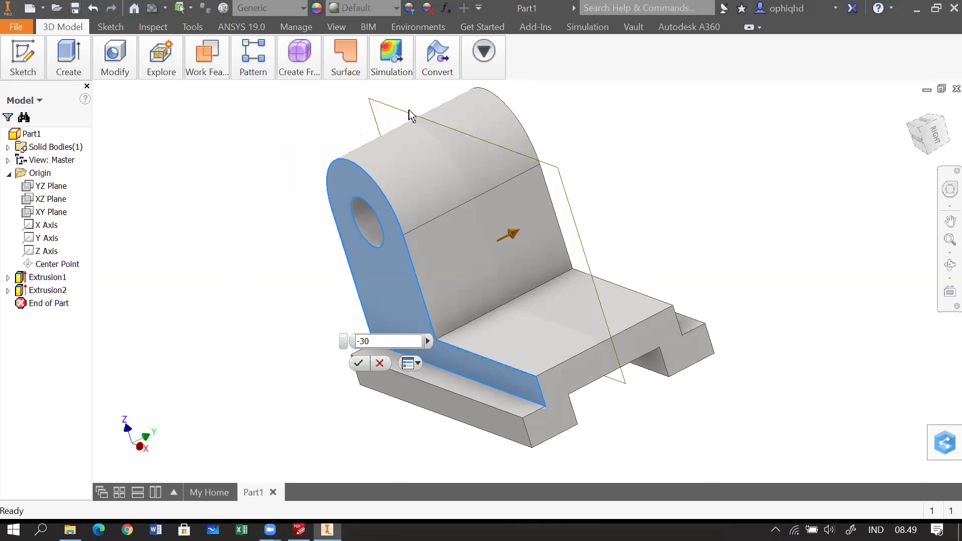
click(360, 363)
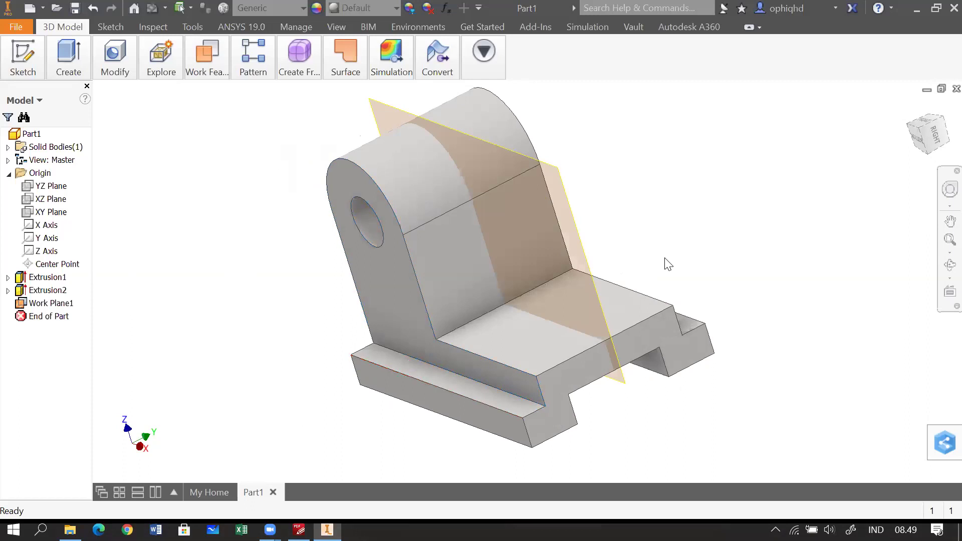
Examine the new work plane's position relative to the XY plane, the upright and the base from several angles.
drag(682, 253, 702, 247)
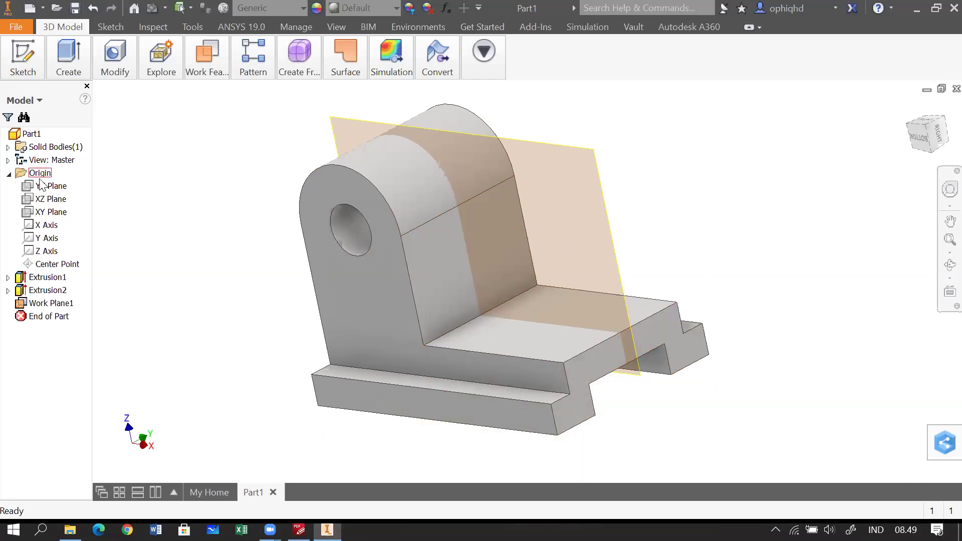
click(45, 216)
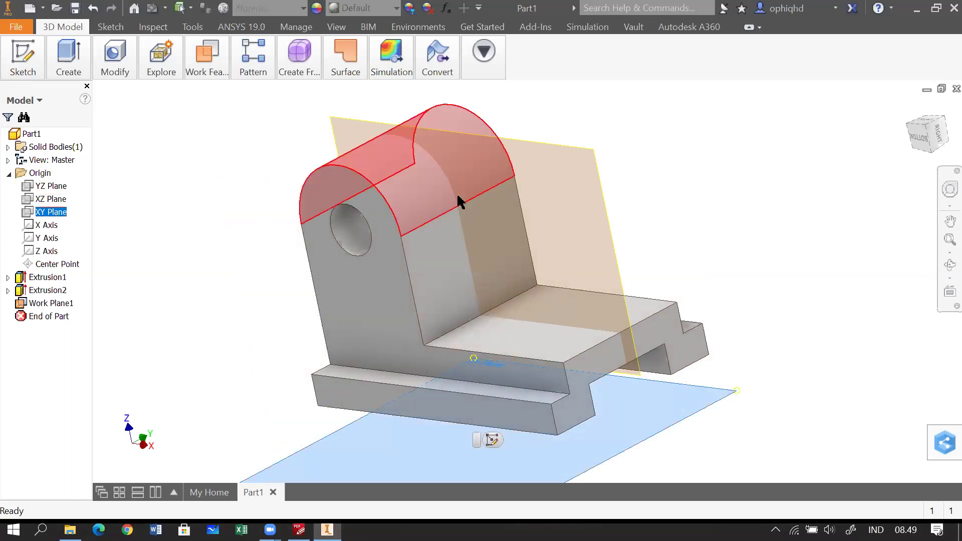
click(692, 179)
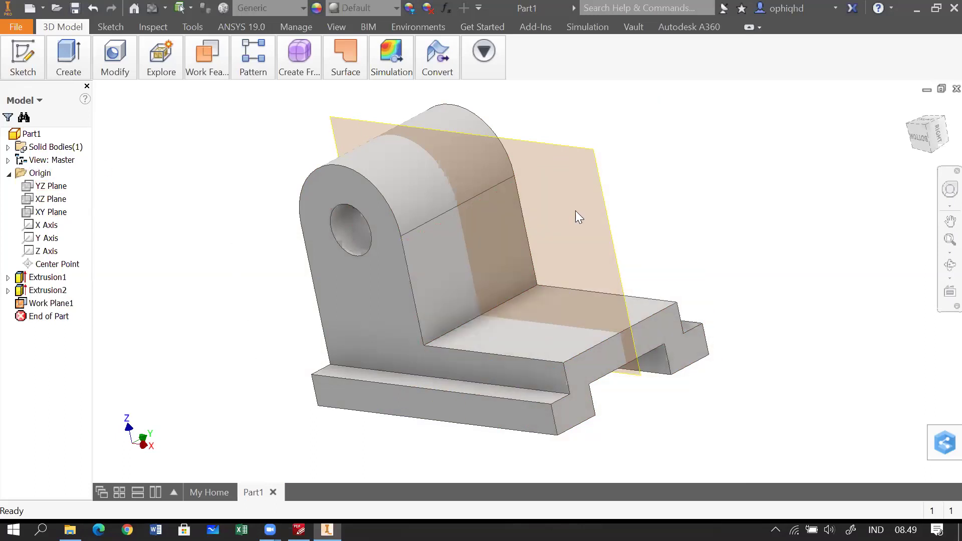
key(F4)
drag(646, 193, 676, 189)
key(Escape)
scroll(679, 194, down, 3)
key(F2)
drag(644, 217, 624, 230)
scroll(624, 231, up, 5)
key(F2)
drag(717, 191, 723, 189)
key(Escape)
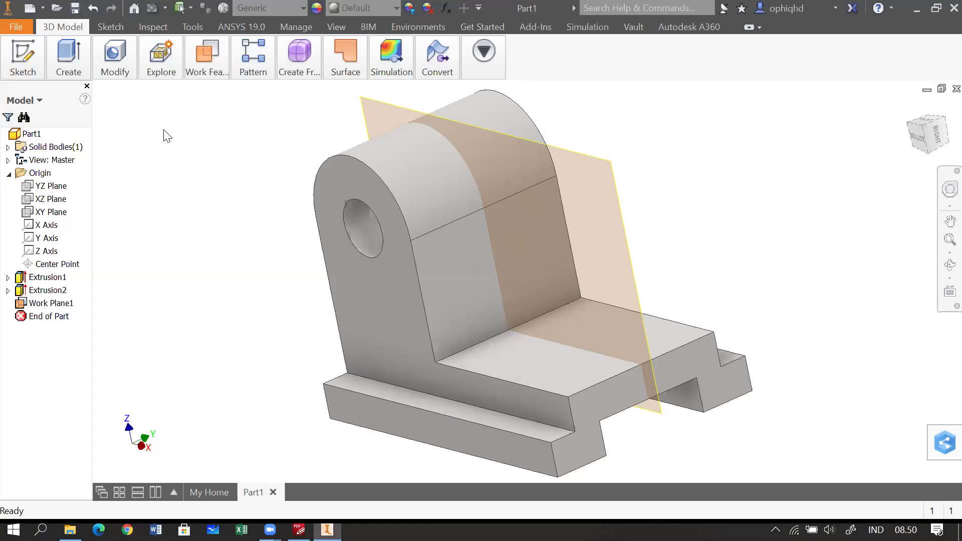
Look up the Rib command and start a new sketch on the offset work plane through the upright.
click(78, 74)
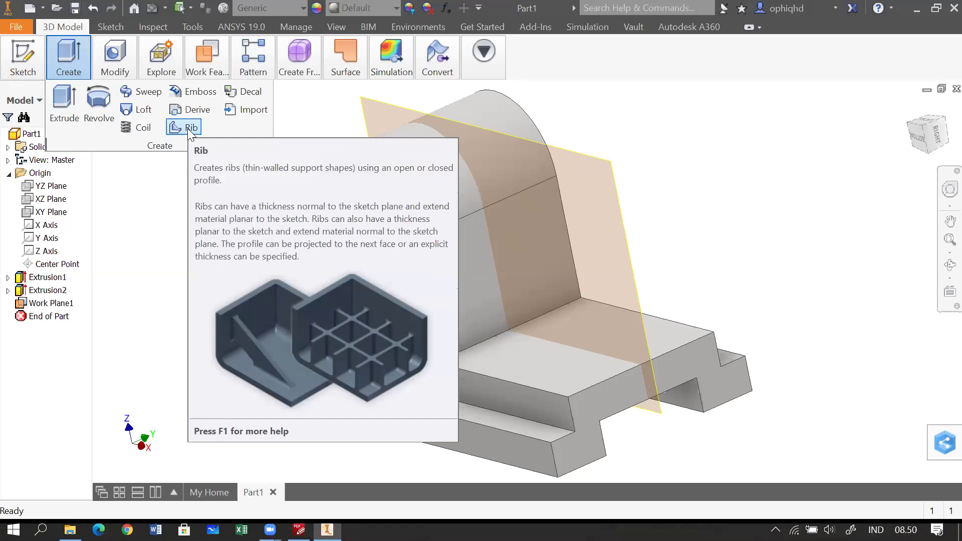
click(187, 128)
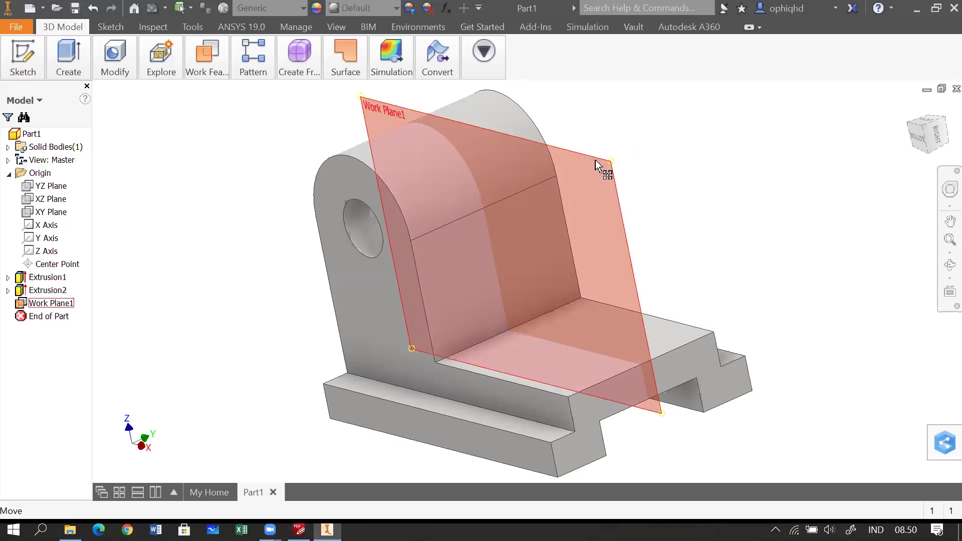
click(595, 160)
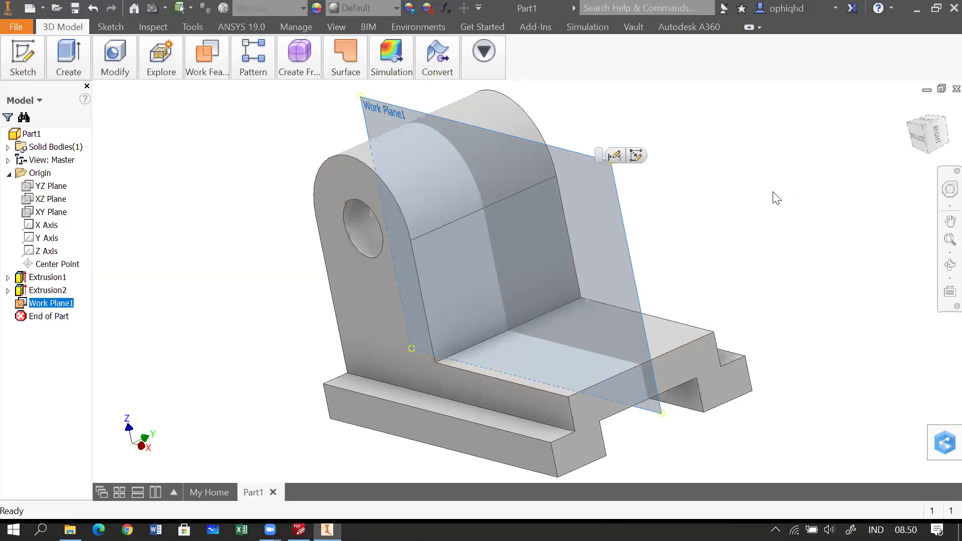
click(636, 156)
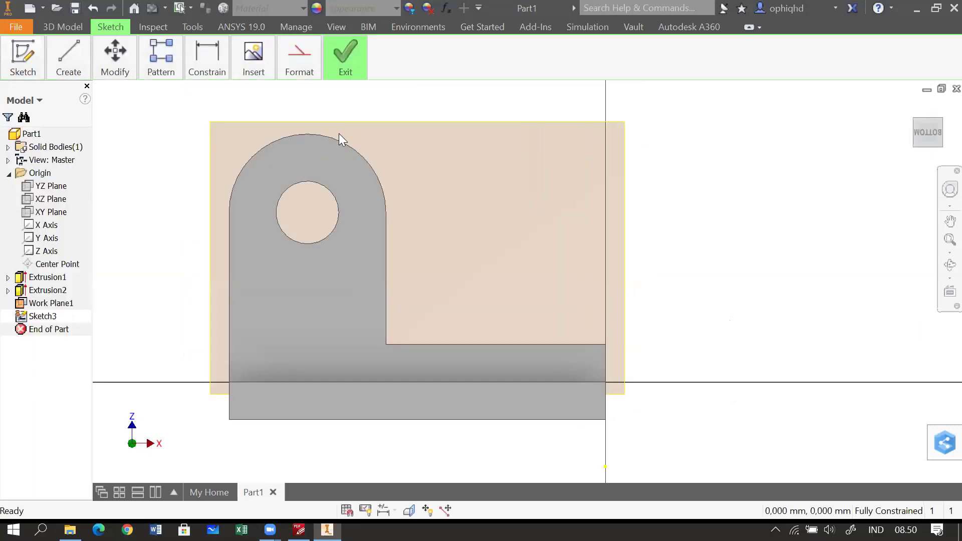
Following drawing (f) in PDF-XChange Editor, sketch an Inventor line from the base's outer top corner to about X -89, Y 88 mm above the upright's arc.
click(63, 62)
click(63, 91)
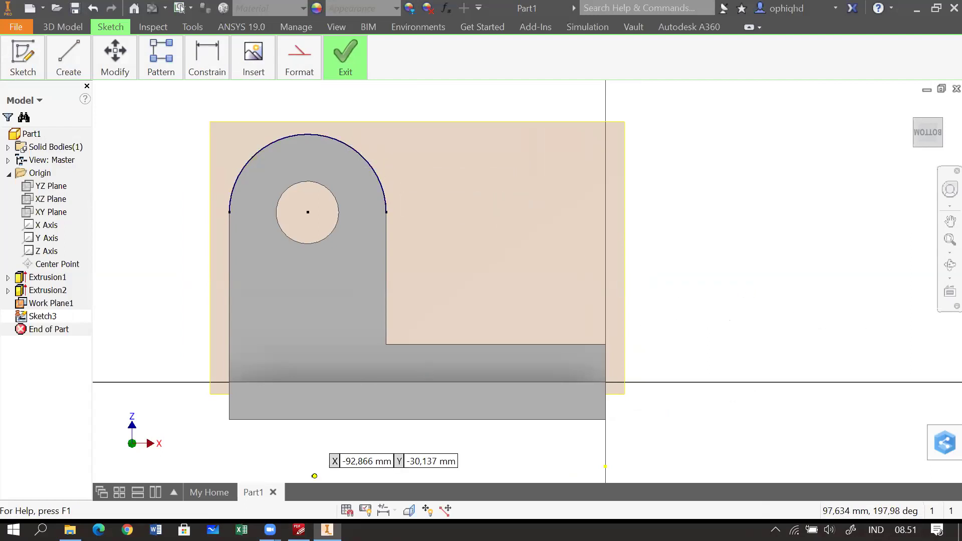
click(299, 530)
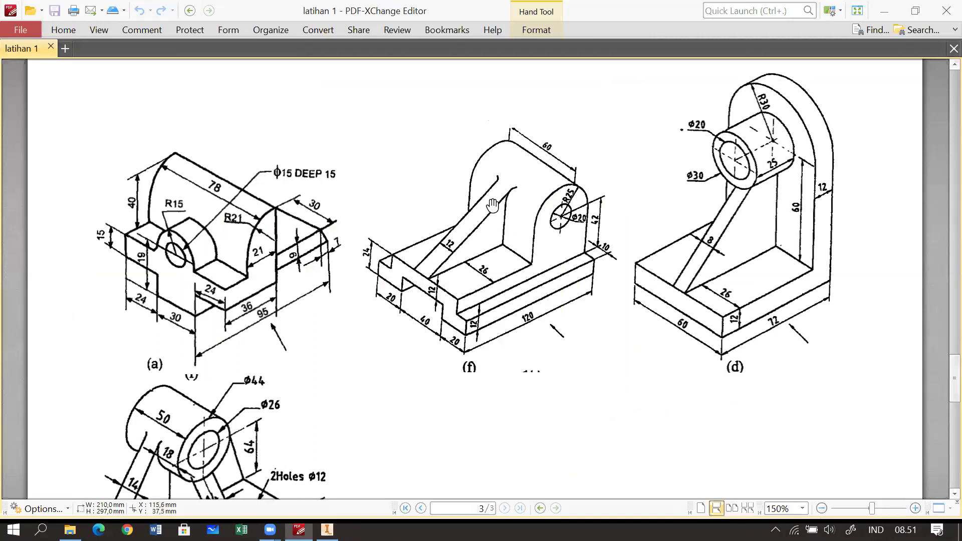
click(327, 530)
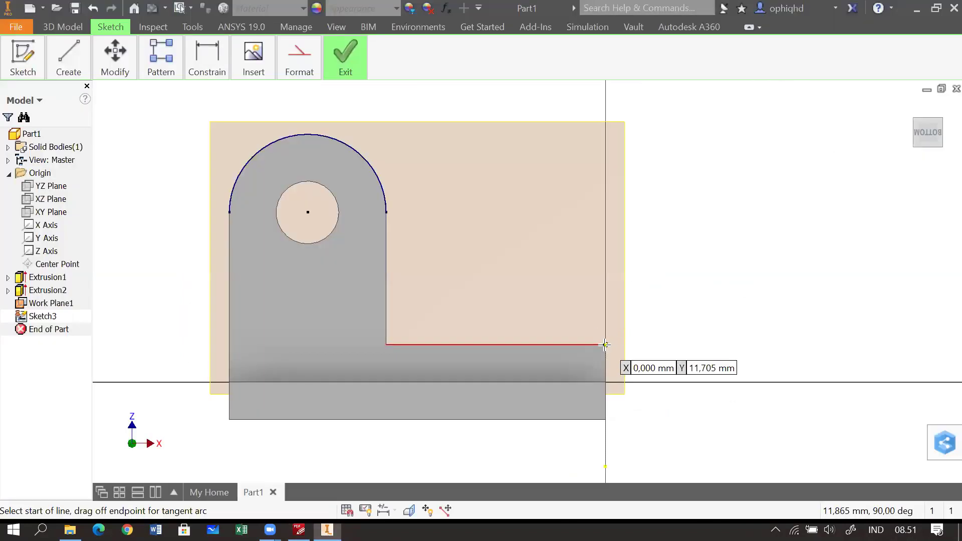
scroll(605, 344, up, 2)
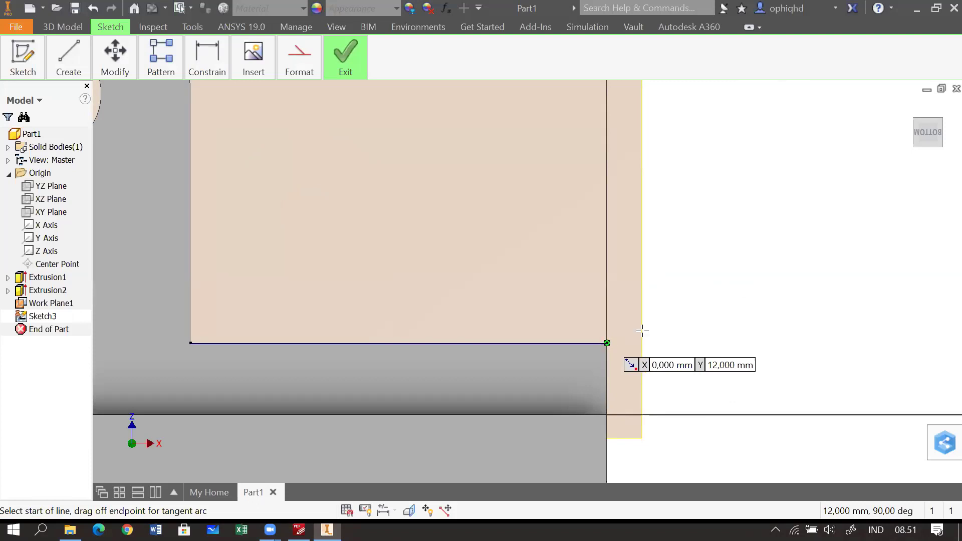
click(606, 343)
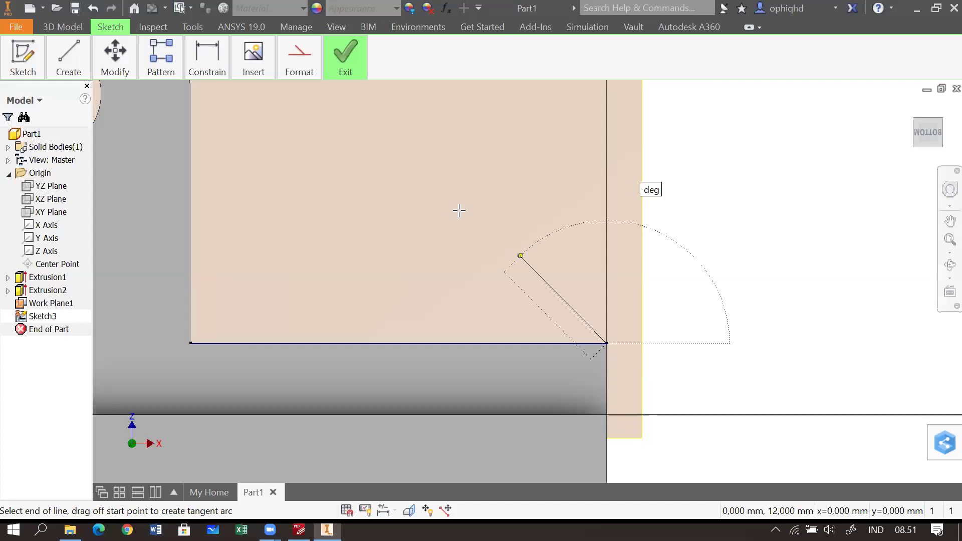
drag(330, 151, 448, 277)
scroll(399, 199, down, 3)
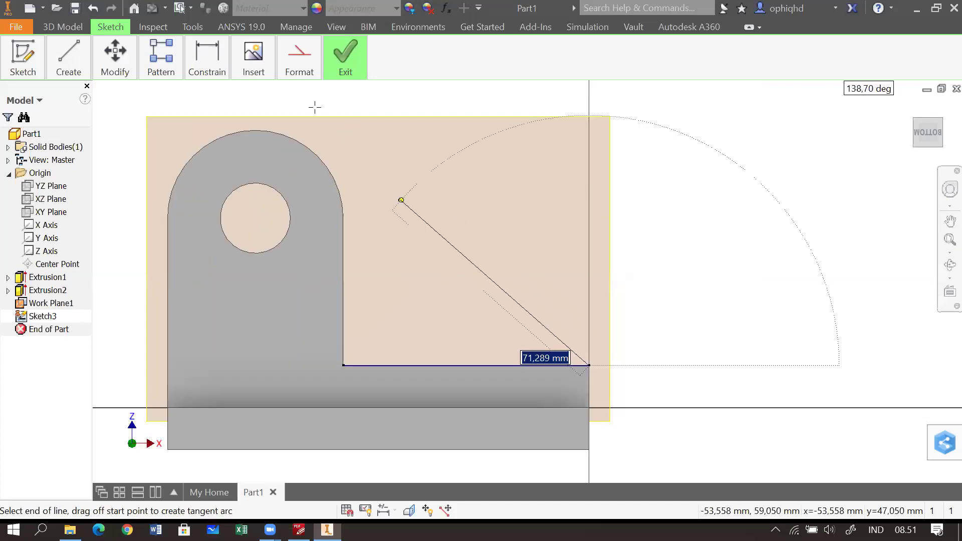
click(278, 98)
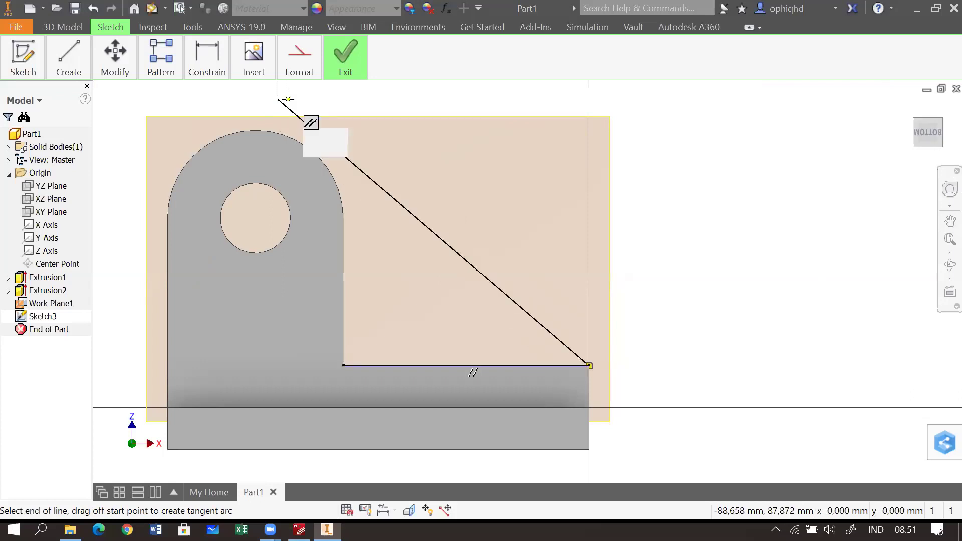
key(Escape)
key(F2)
mouse_move(651, 221)
mouse_down()
mouse_move(686, 232)
mouse_move(701, 224)
mouse_up()
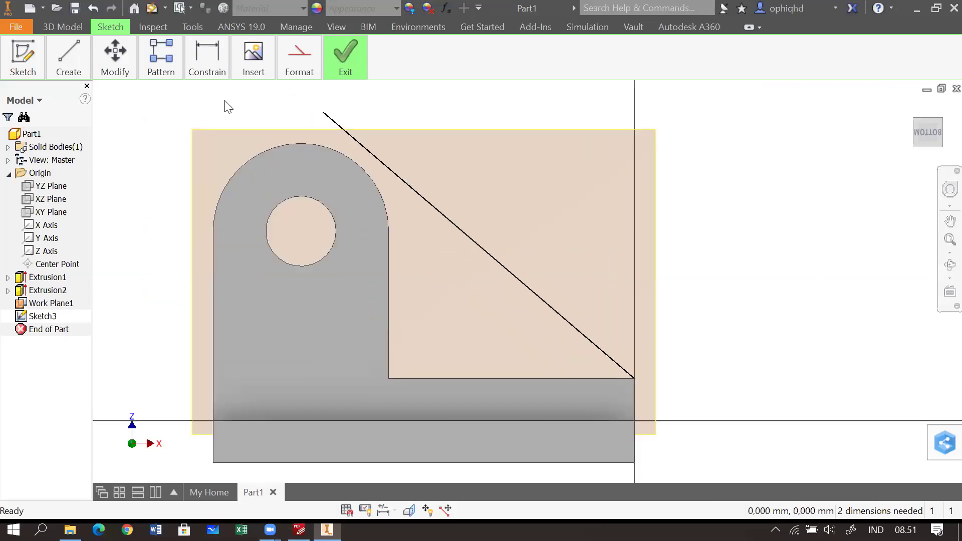
Apply a tangent constraint between the sloping rib line and the upright's rounded top arc.
click(188, 68)
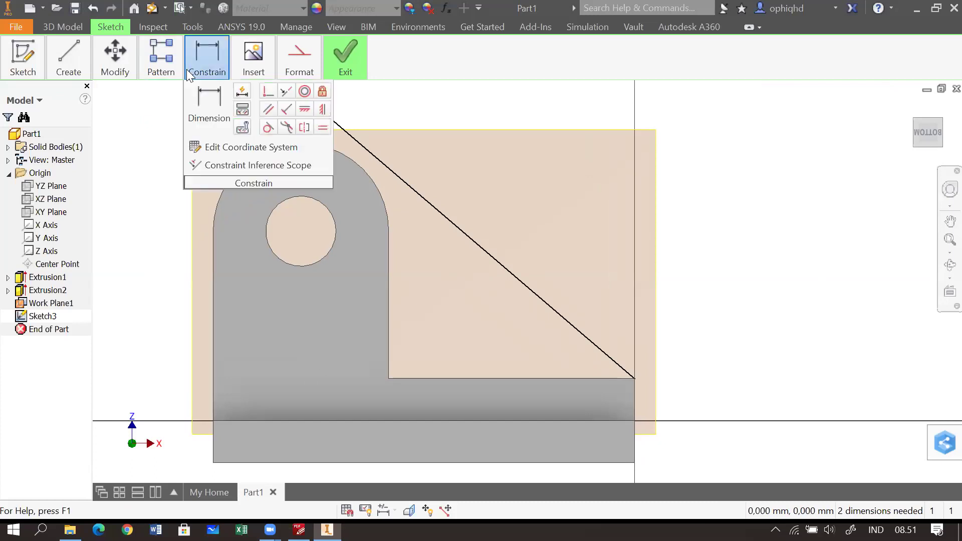
click(269, 125)
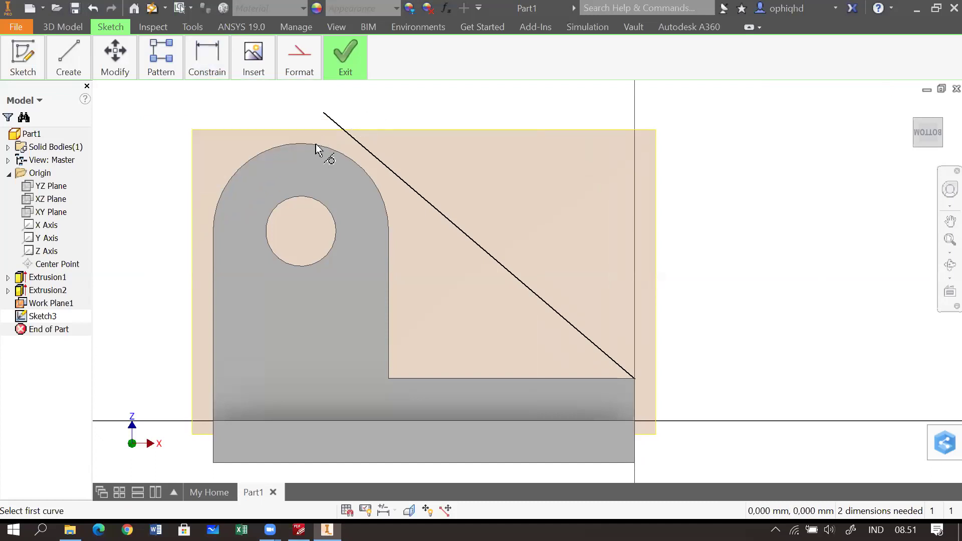
click(331, 121)
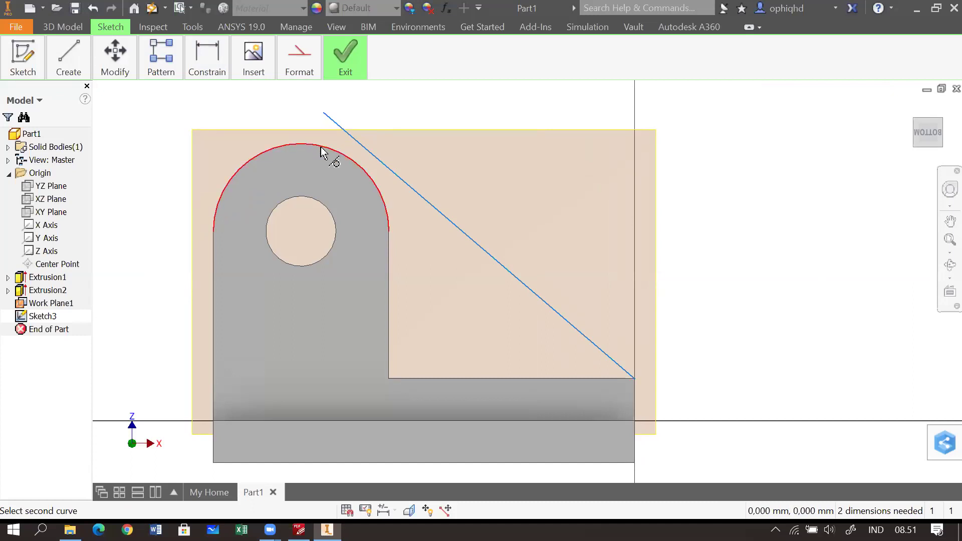
Make the slanted line tangent to the upright's rounded top and trim off its end beyond the tangent point.
click(321, 151)
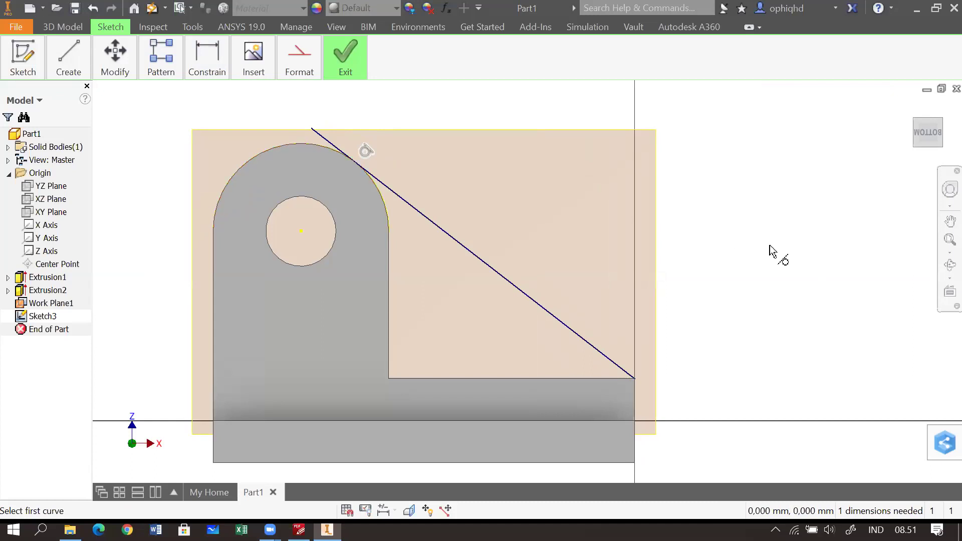
key(Escape)
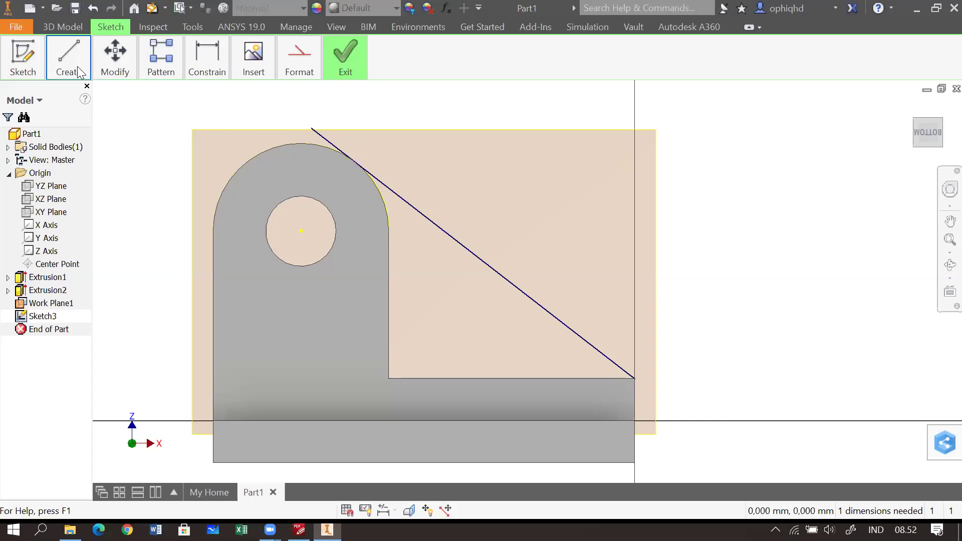
mouse_move(113, 62)
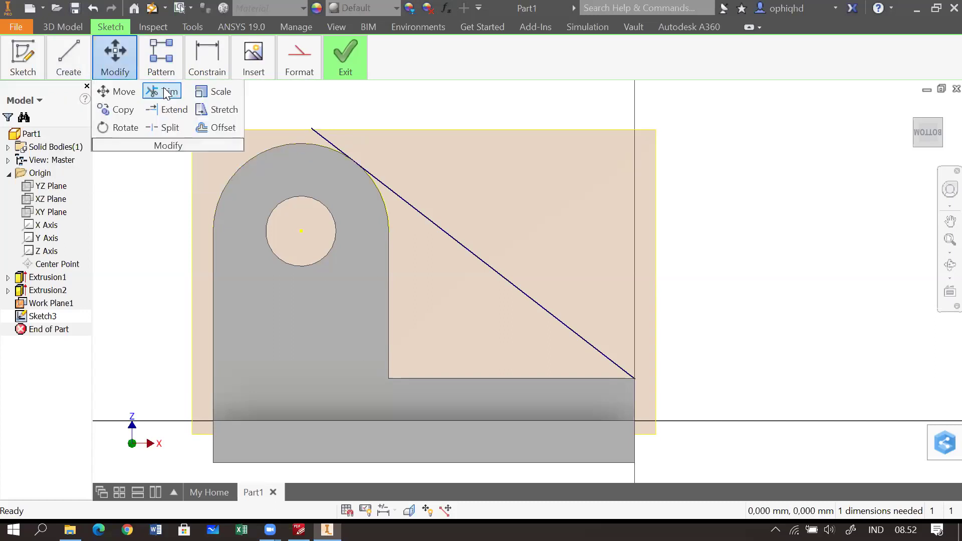
click(165, 93)
click(321, 135)
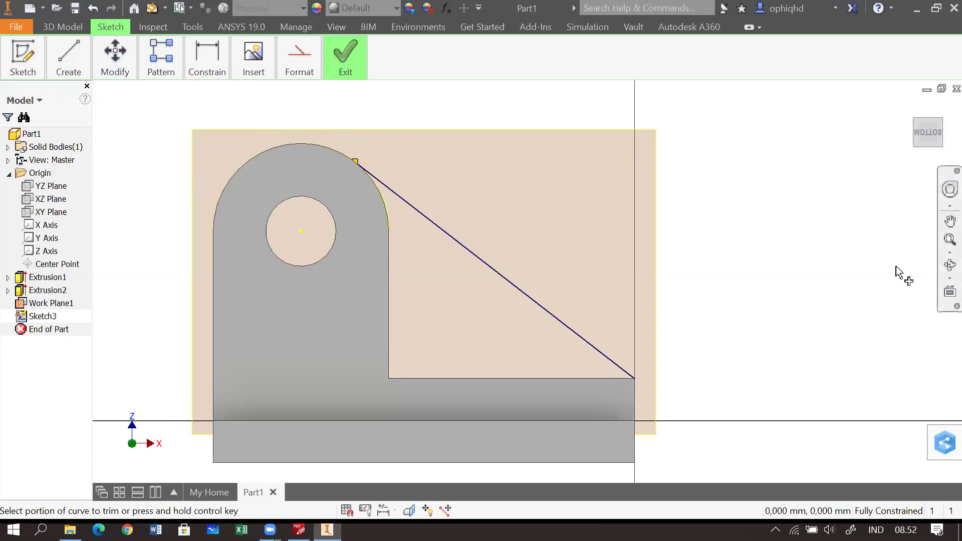
key(Escape)
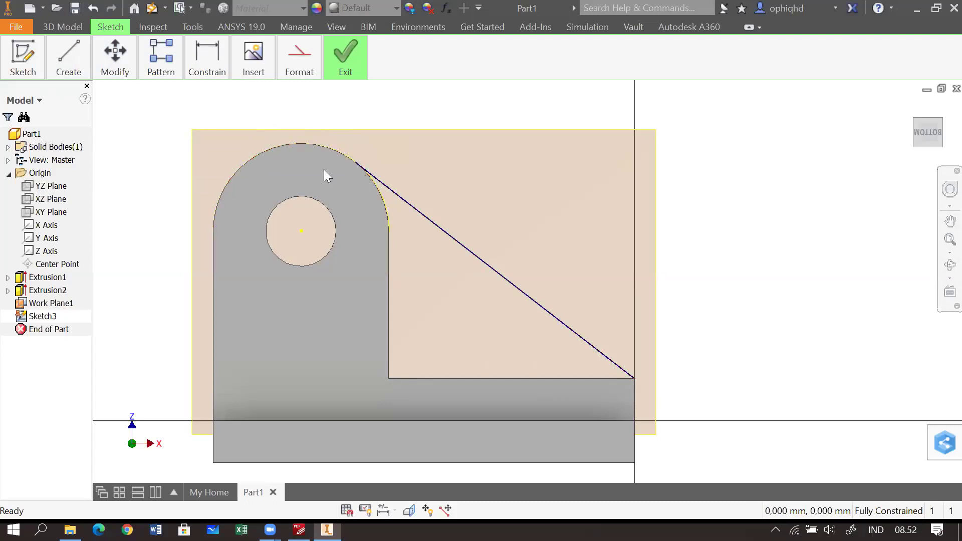
Draw a line along the base's upper edge from its outer corner to the foot of the upright.
click(69, 55)
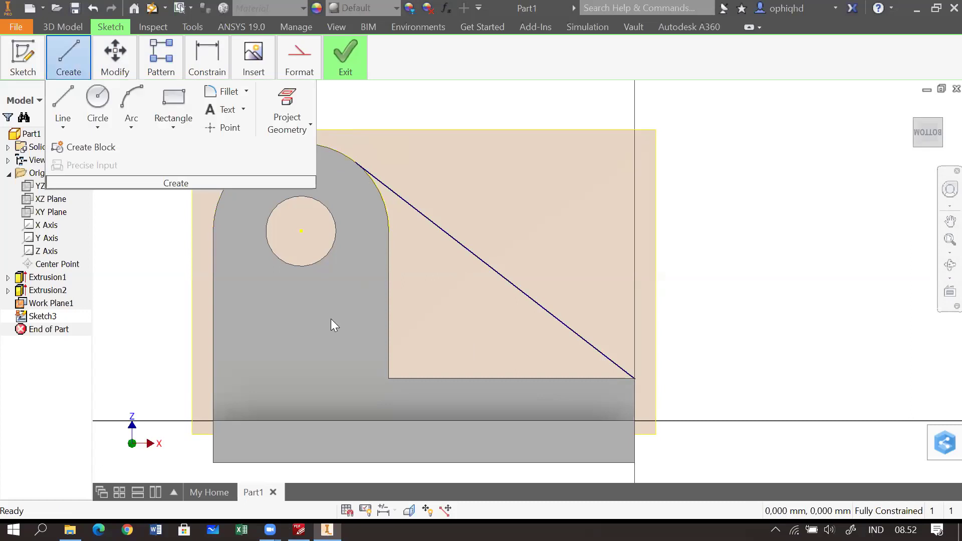
mouse_move(59, 57)
click(63, 103)
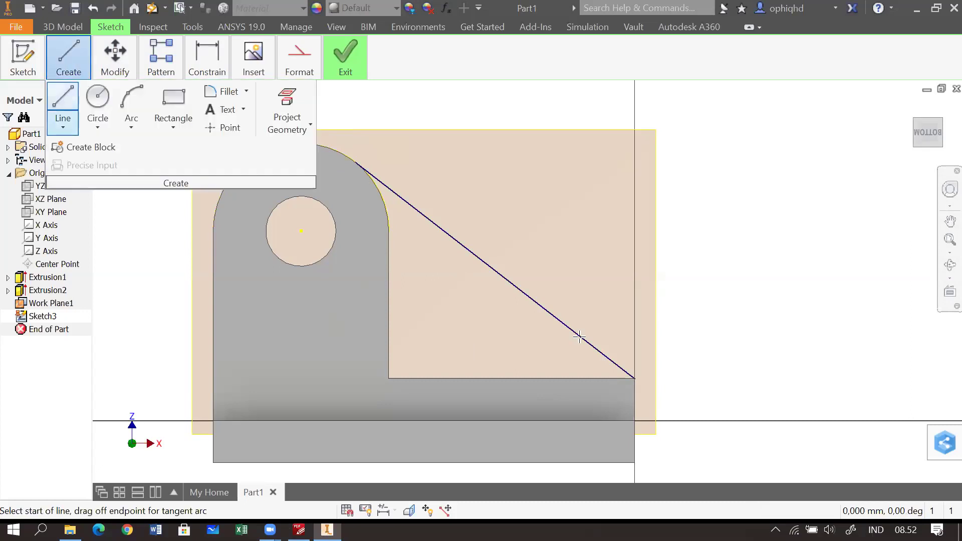
drag(633, 377, 381, 272)
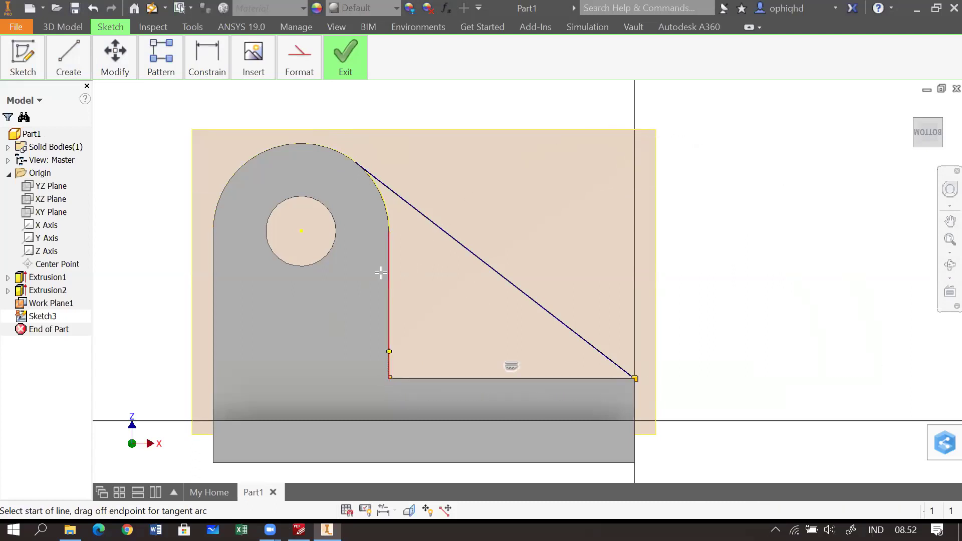
click(388, 232)
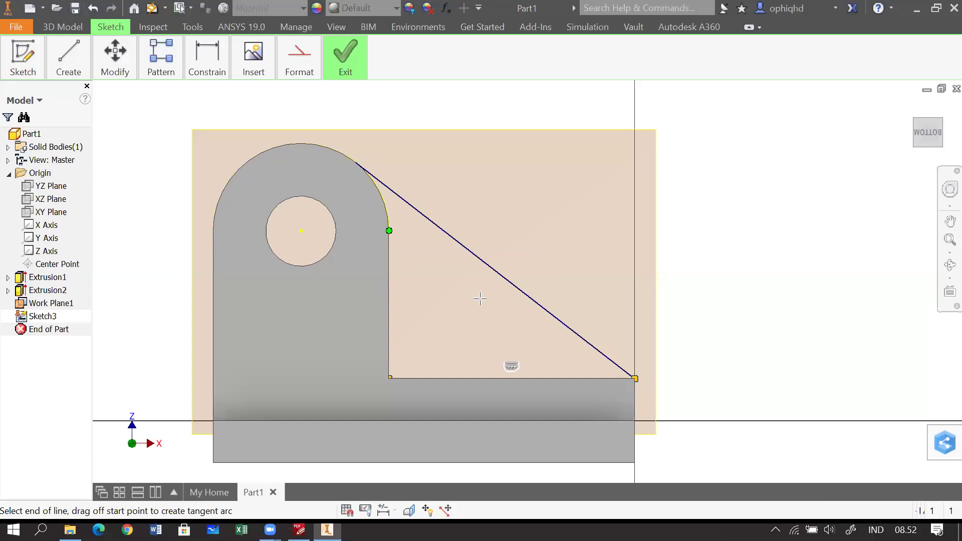
click(635, 378)
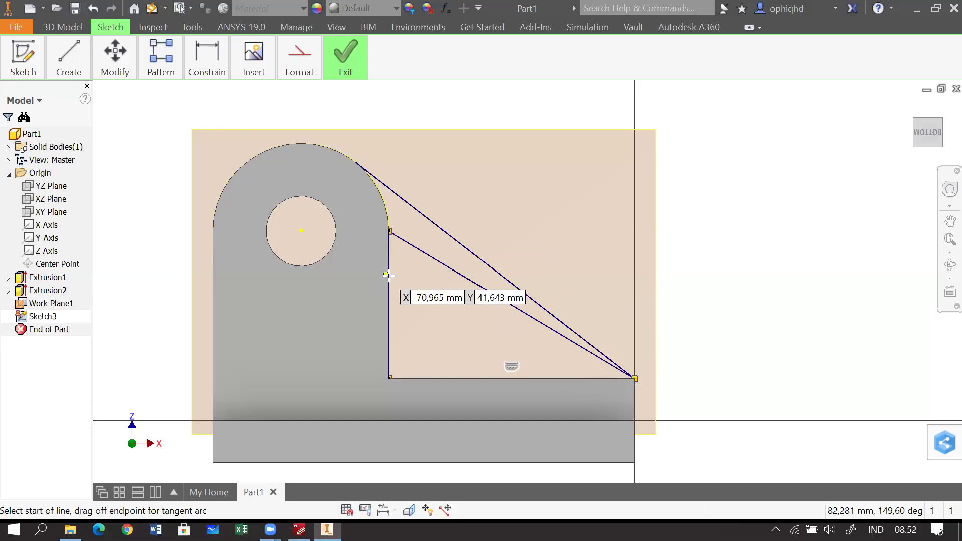
key(Escape)
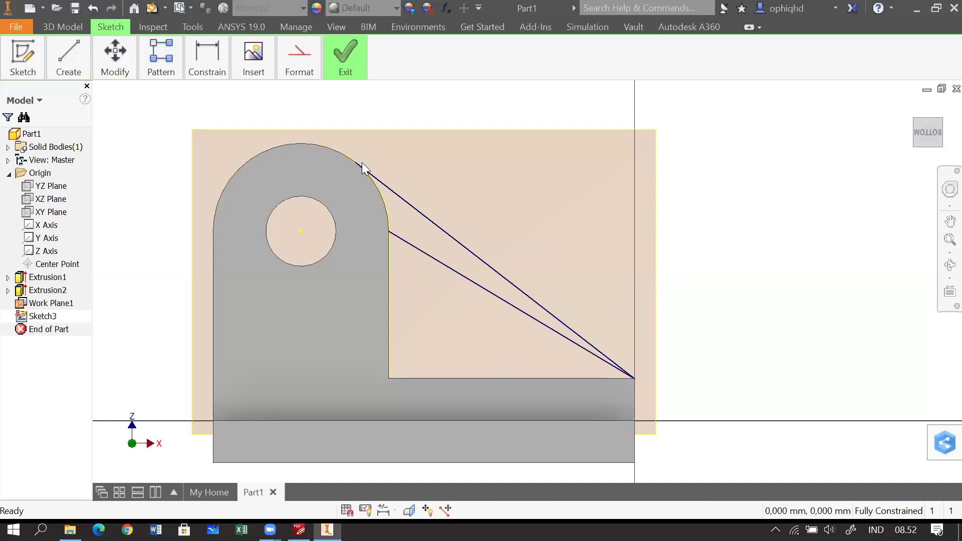
click(413, 248)
key(Delete)
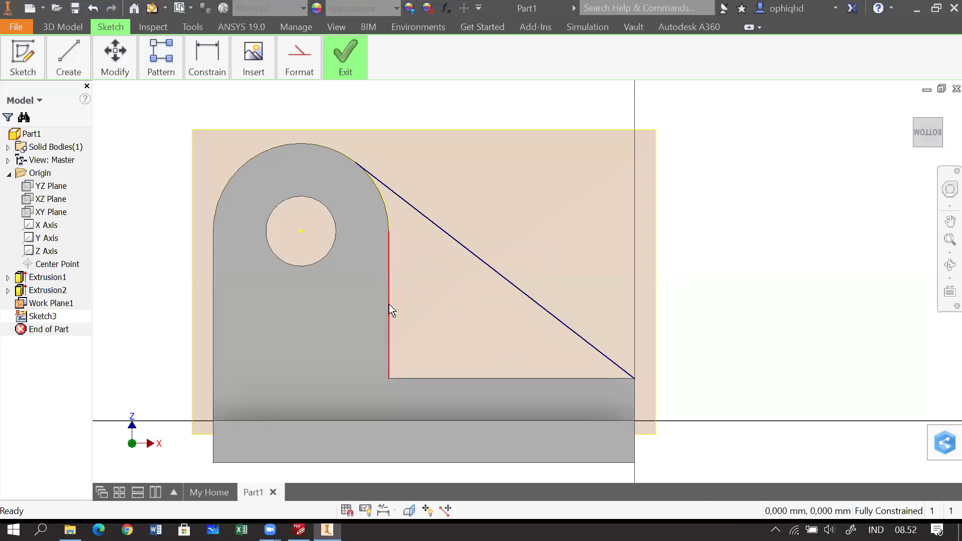
Delete the leftover projected vertical edge of the upright and finish the sketch.
click(480, 377)
key(Escape)
click(473, 378)
key(Delete)
click(325, 72)
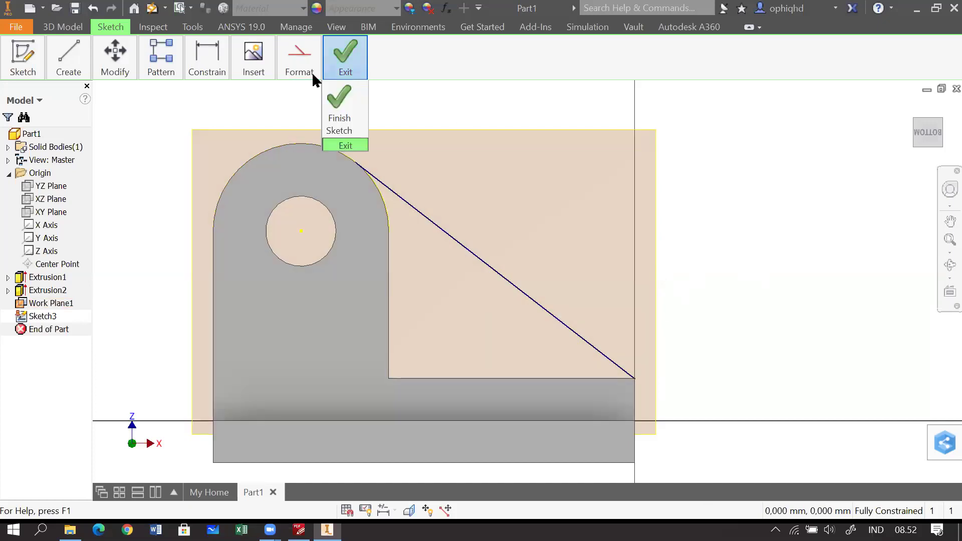
click(339, 100)
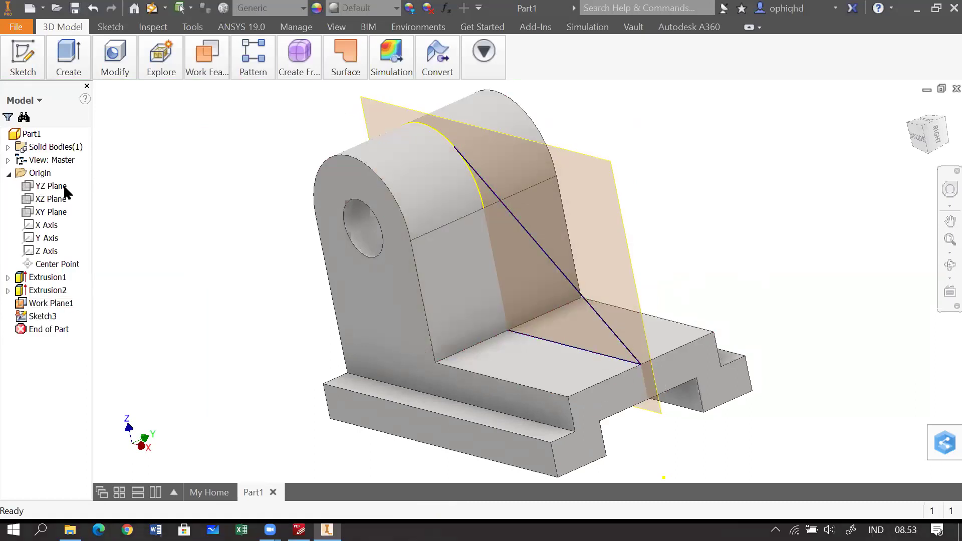
Start a Rib feature with the slanted and base lines as profile, set parallel to the sketch plane.
click(67, 58)
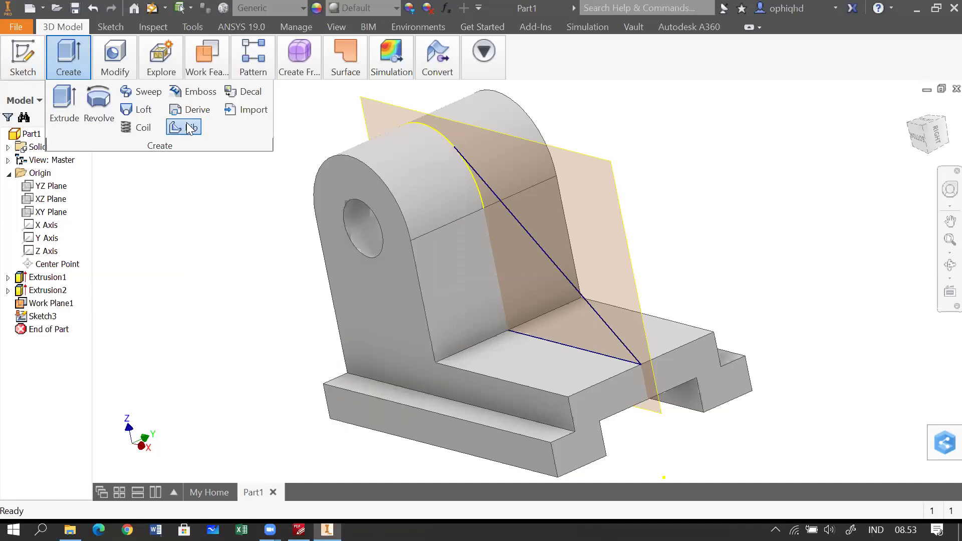
click(188, 126)
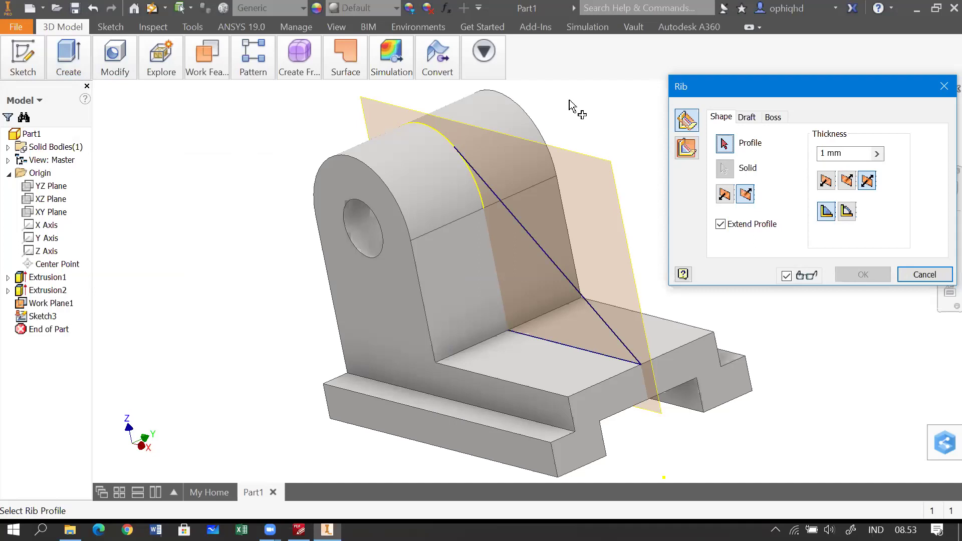
drag(714, 98, 699, 98)
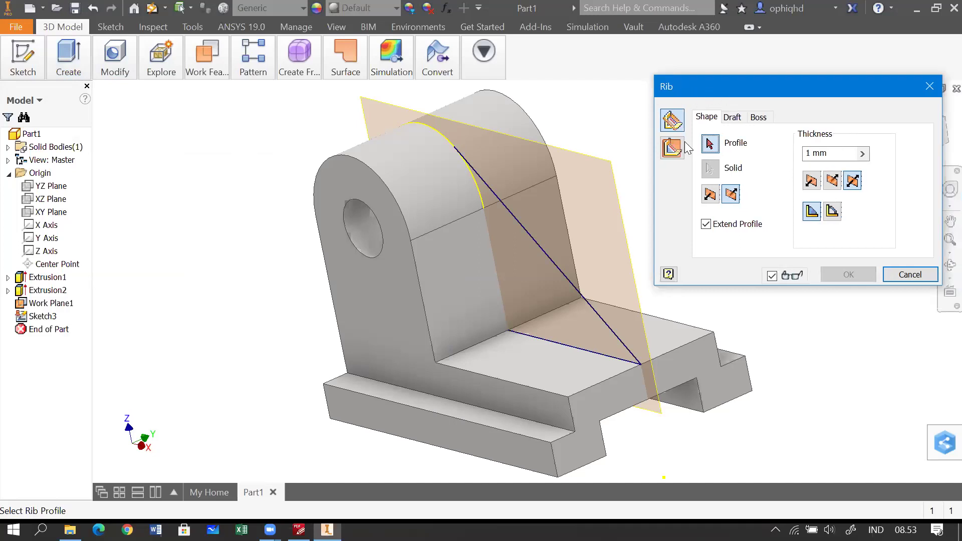
click(540, 249)
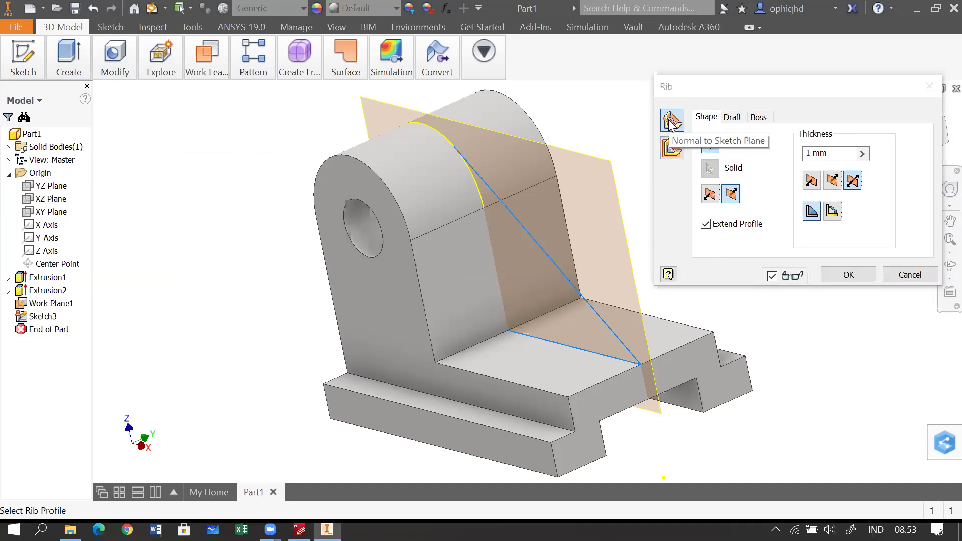
click(672, 147)
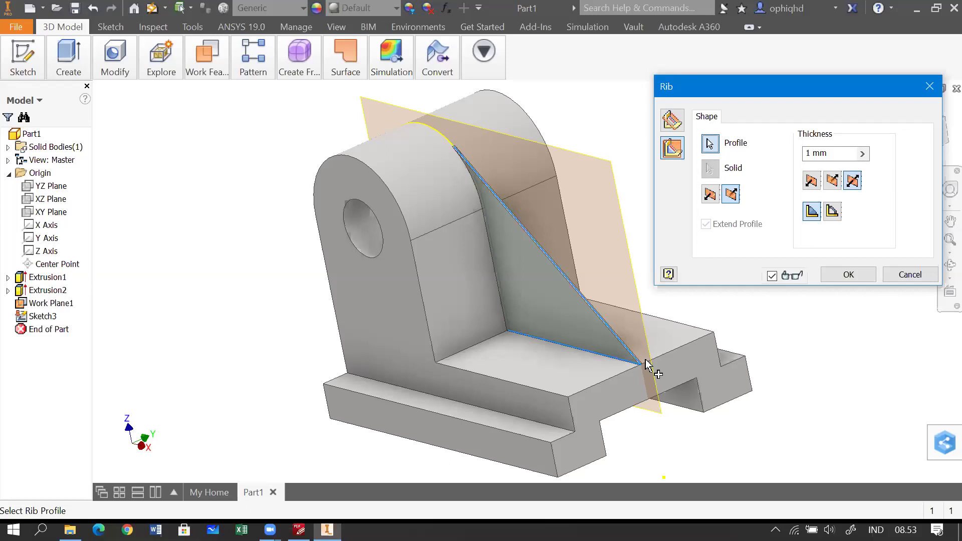
click(672, 121)
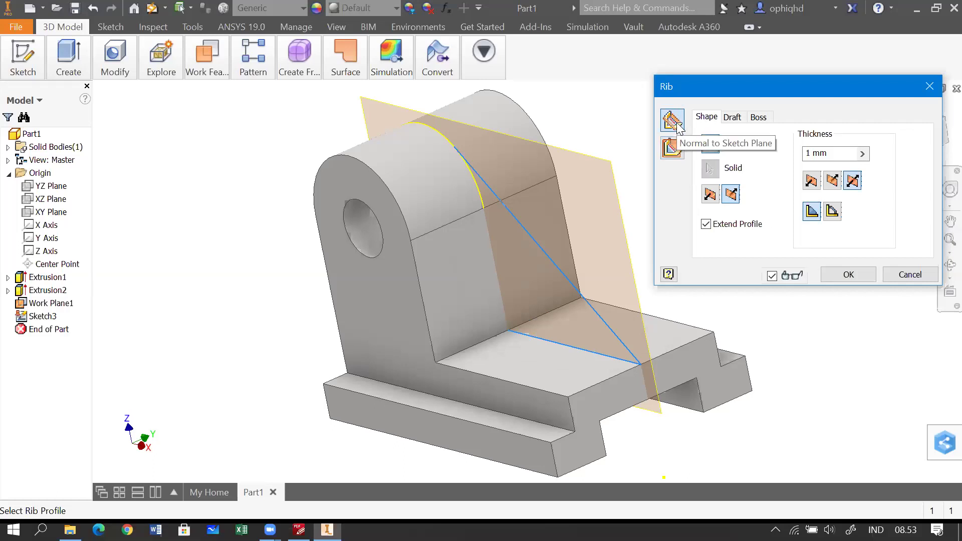
click(673, 148)
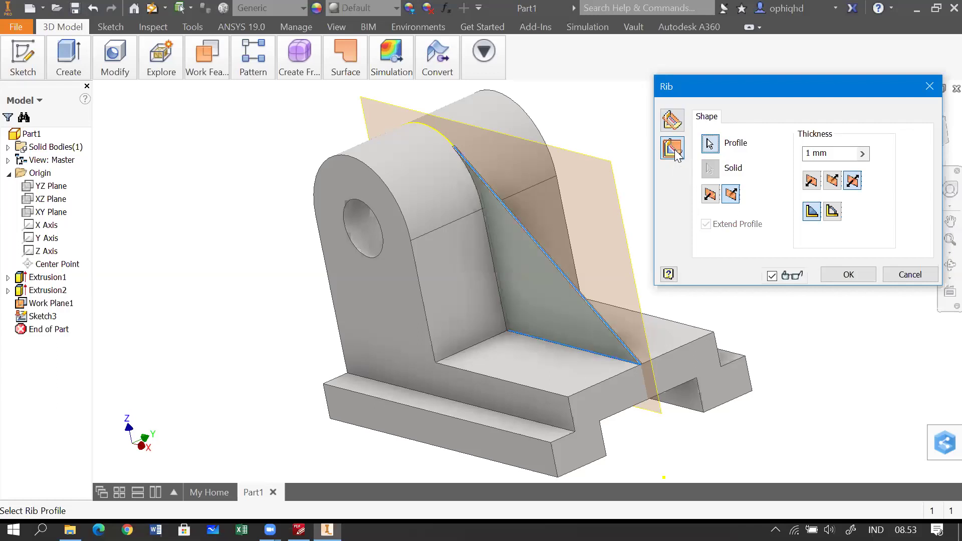
Look up the rib thickness on drawing (f) in PDF-XChange Editor, return to the part and set the rib thickness to 12 mm.
click(831, 153)
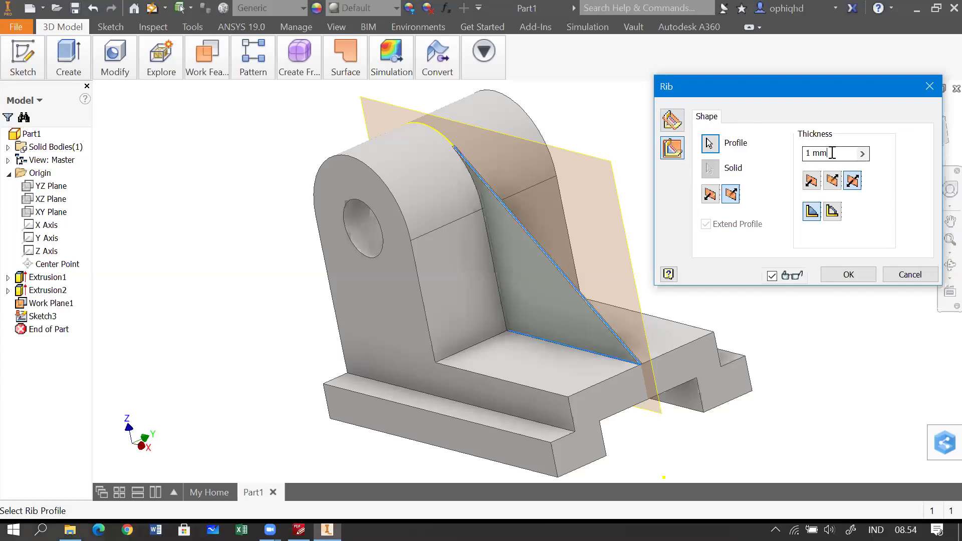
mouse_move(299, 530)
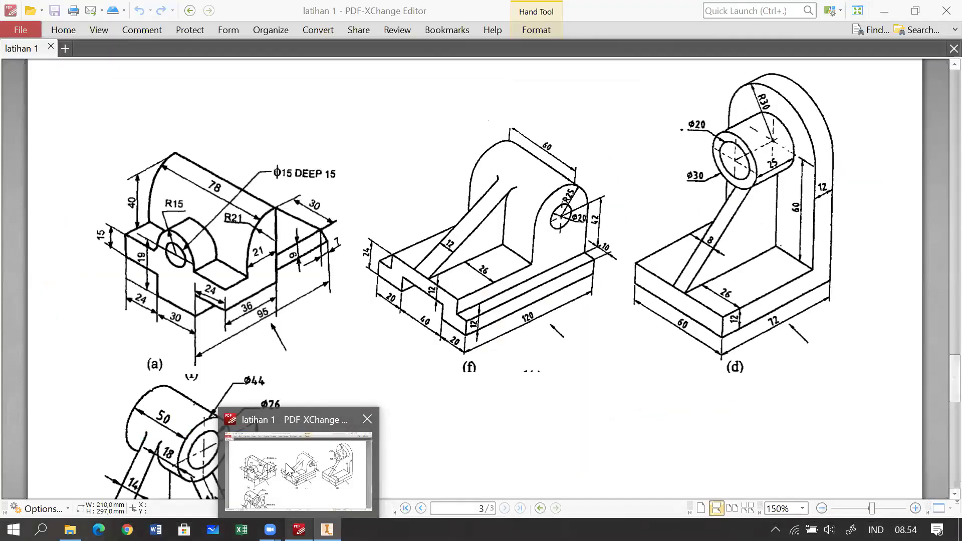
click(287, 469)
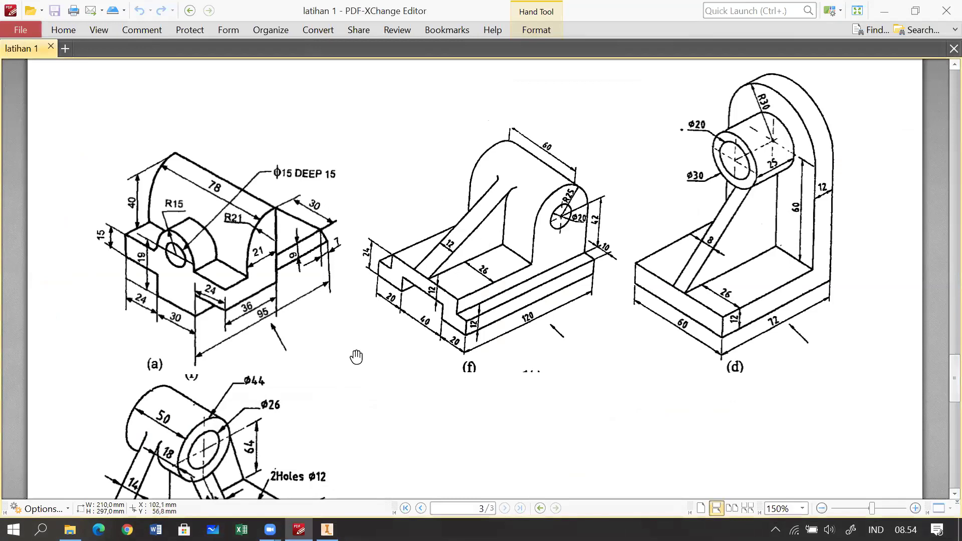
key(alt+Tab)
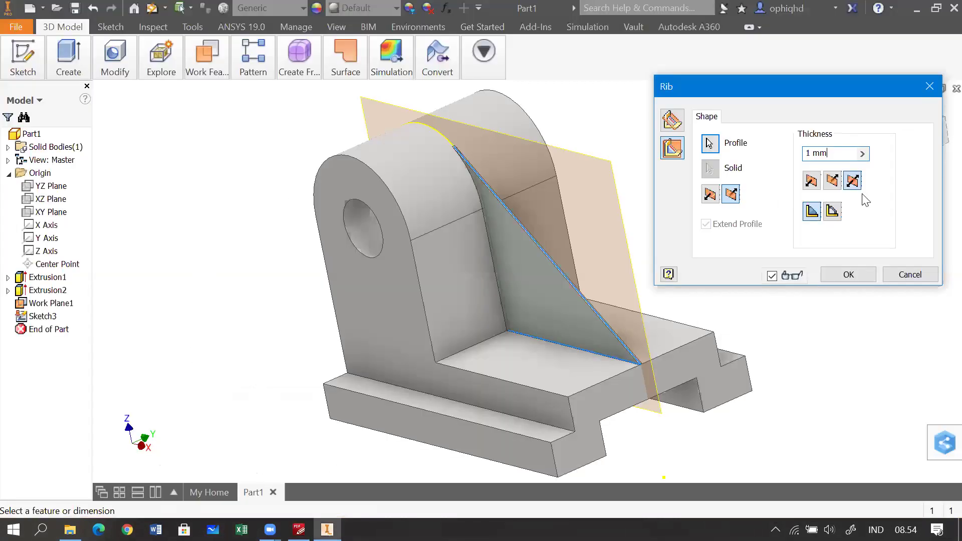
double_click(840, 153)
text(12)
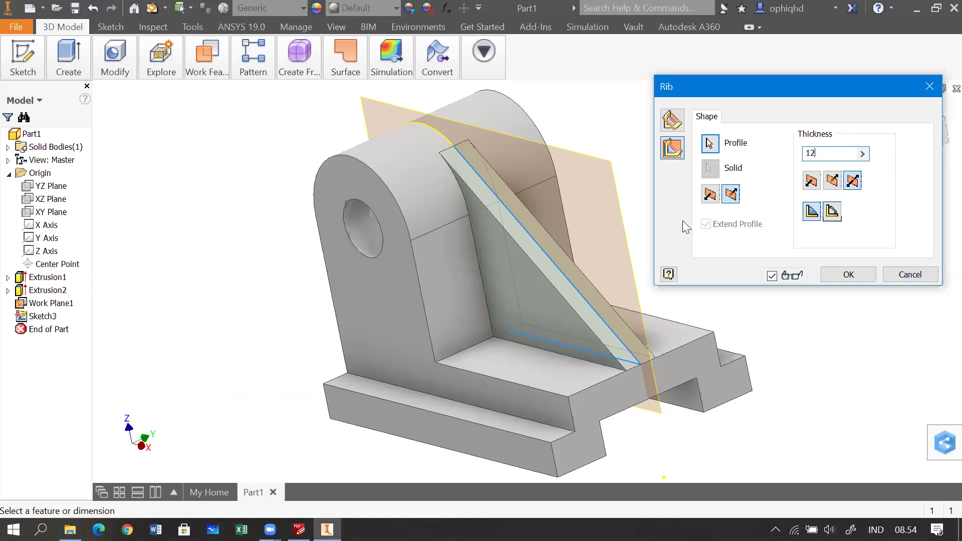
Compare the rib's thickness directions, distribute the thickness symmetrically about the sketch plane and create the rib.
click(709, 194)
click(854, 182)
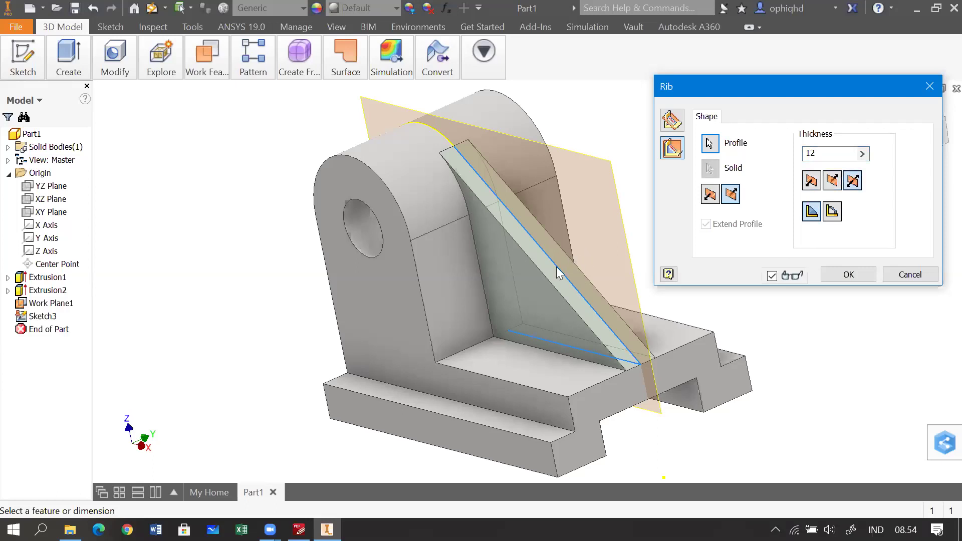
click(811, 181)
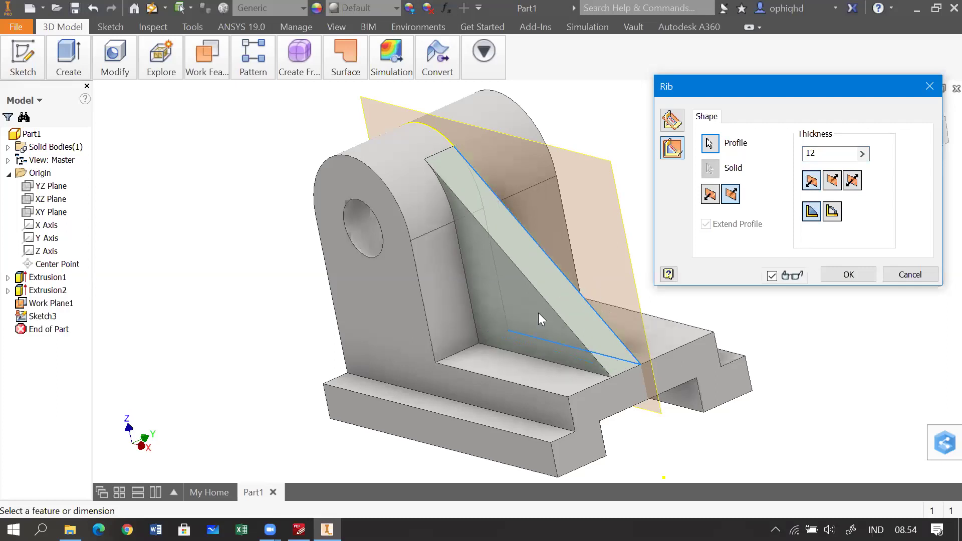
click(832, 181)
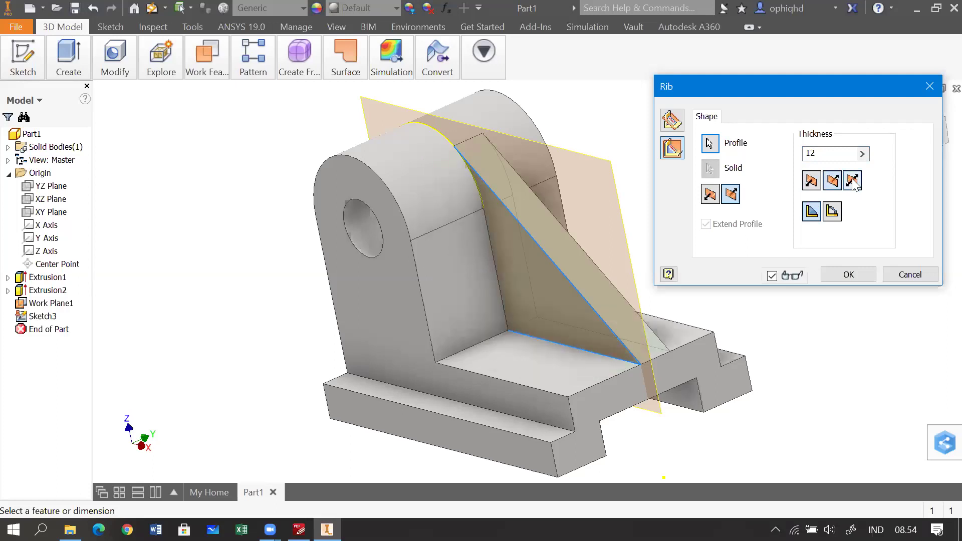
click(853, 181)
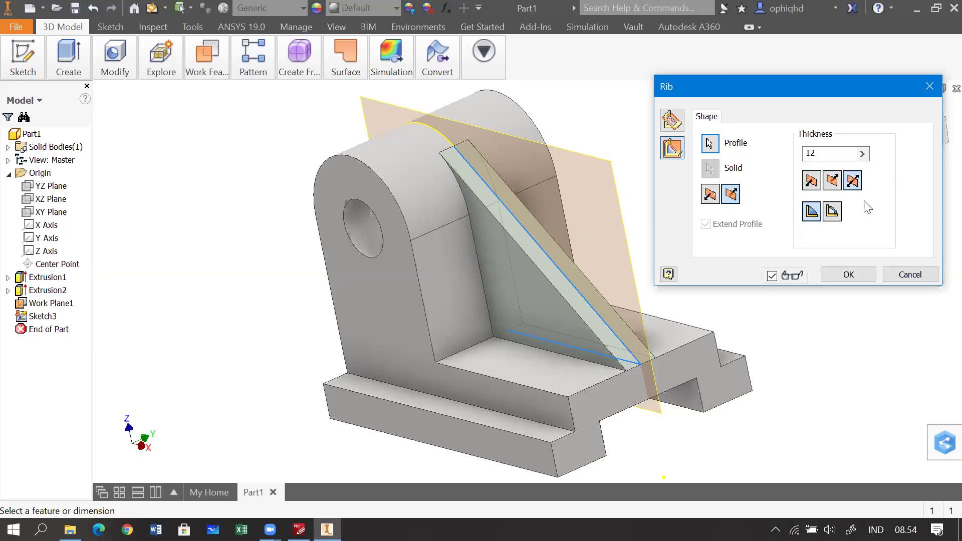
click(871, 277)
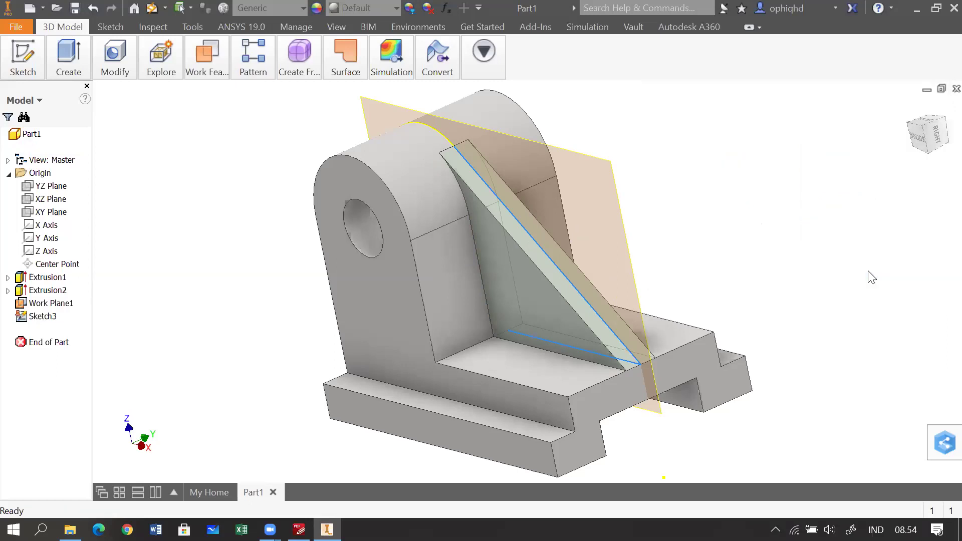
Examine the finished rib and where it meets the upright and base from several angles.
key(F4)
drag(786, 271, 670, 296)
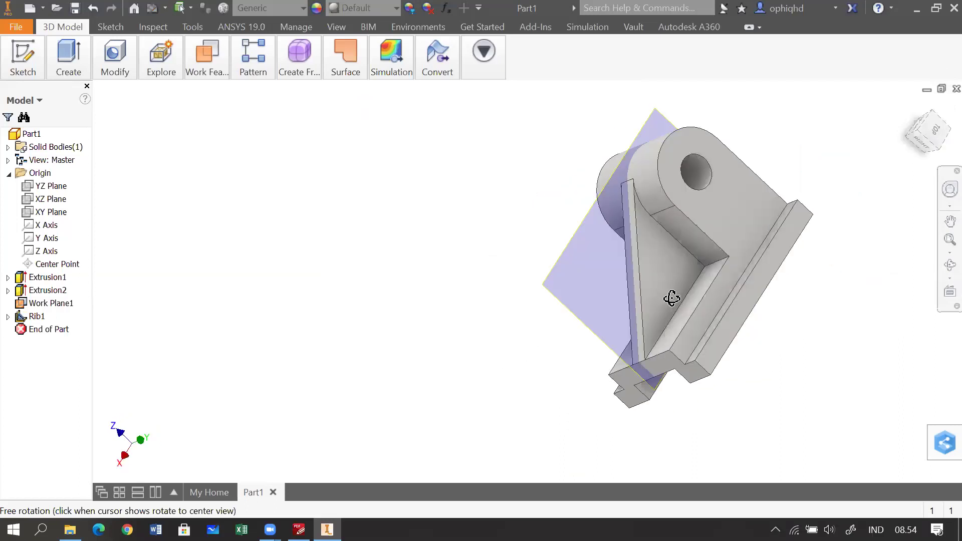
key(Escape)
scroll(569, 270, down, 4)
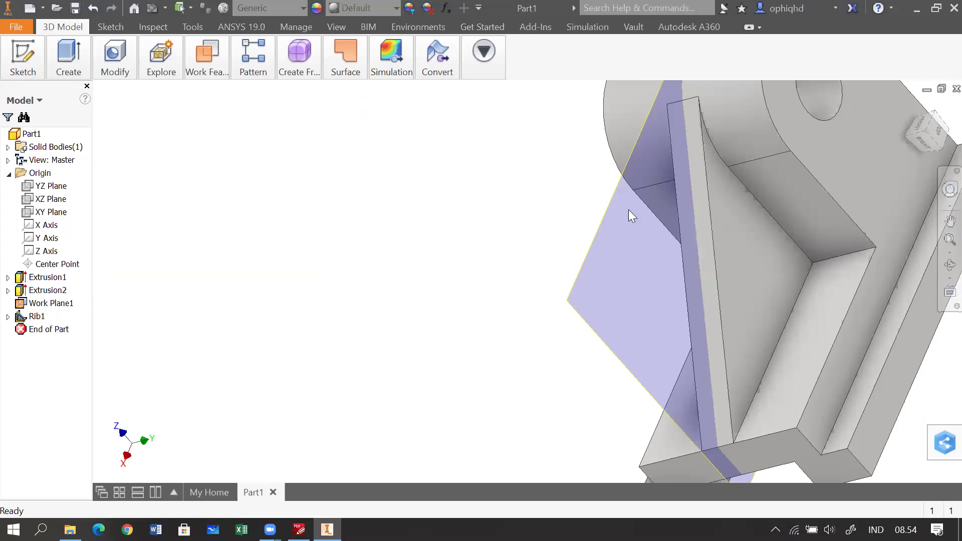
drag(631, 258, 634, 217)
drag(612, 279, 729, 277)
key(F2)
scroll(748, 290, up, 5)
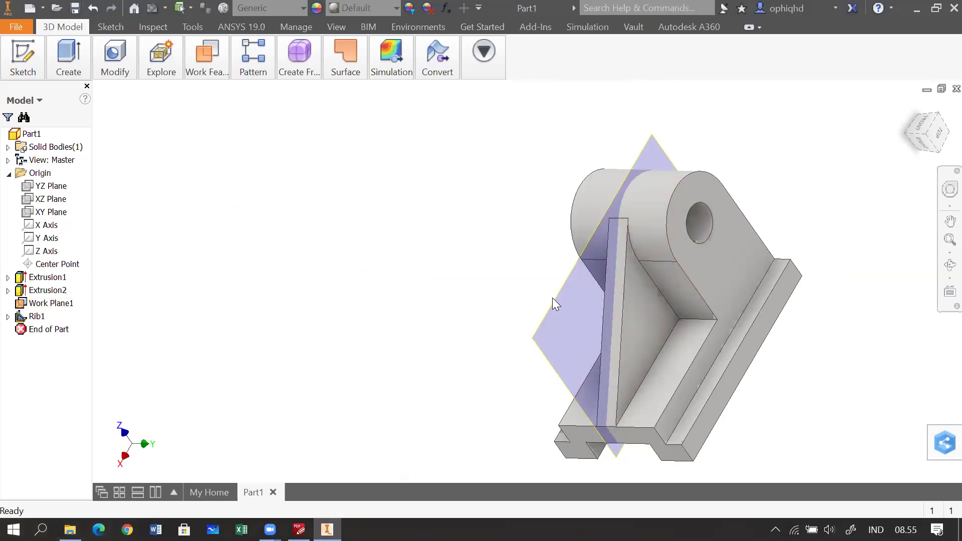
Turn off the visibility of the work plane that runs through the middle of the rib.
click(567, 289)
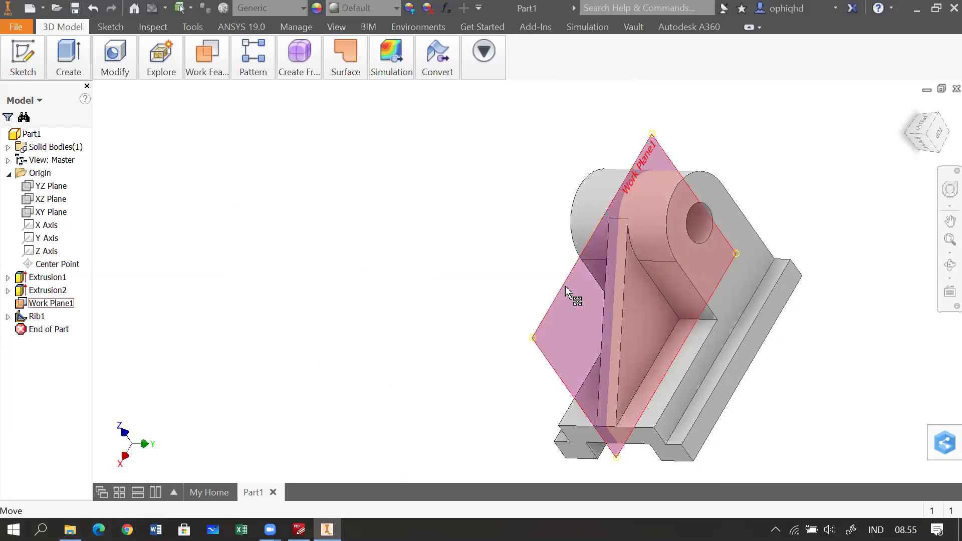
key(Escape)
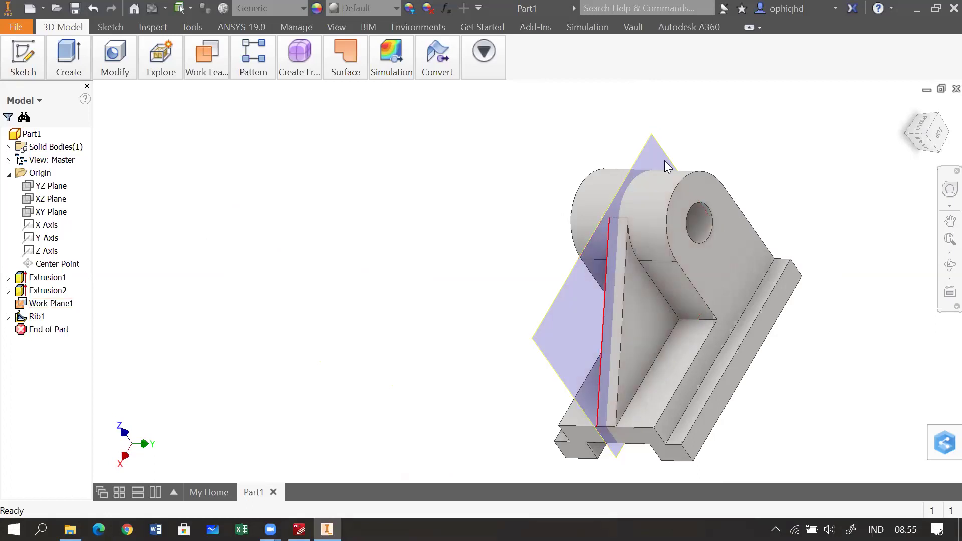
click(552, 310)
click(220, 300)
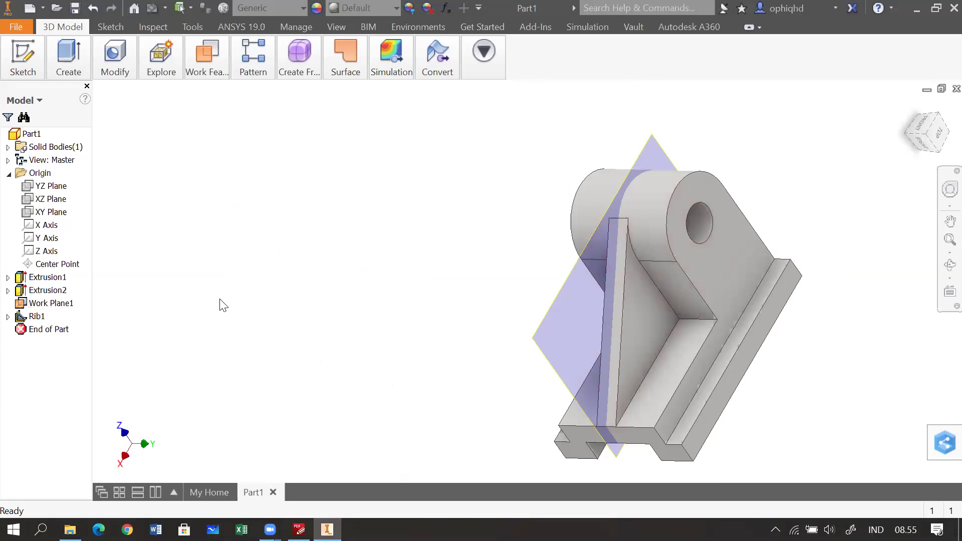
click(52, 304)
click(118, 220)
click(52, 305)
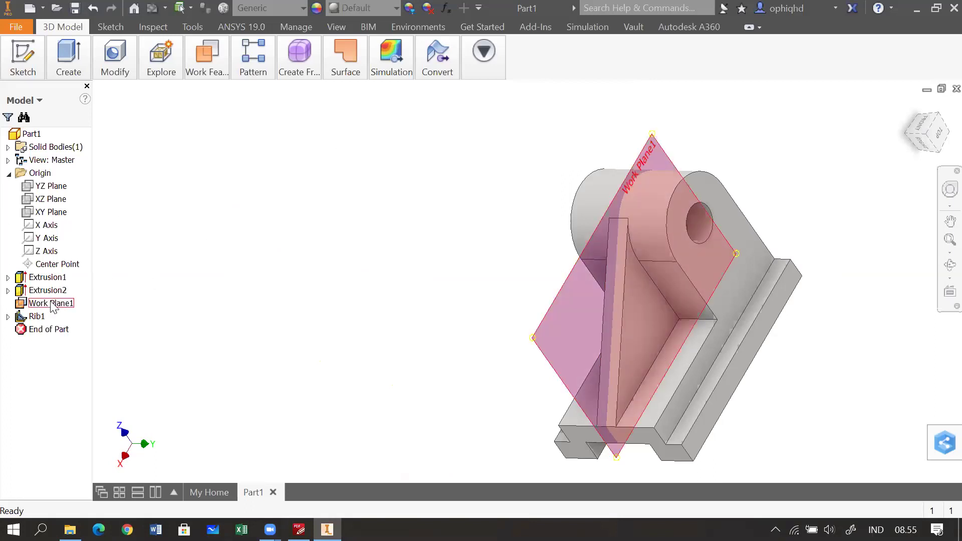
click(54, 307)
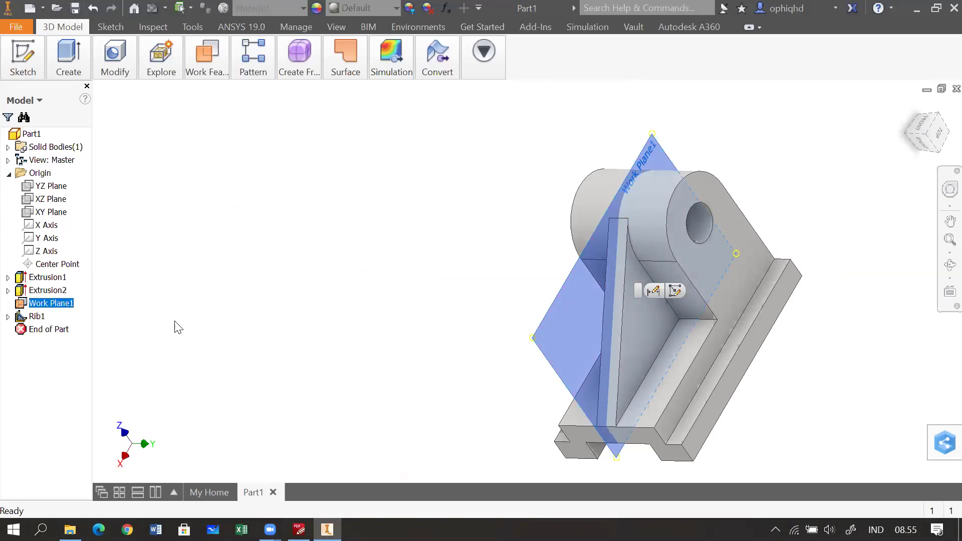
right_click(28, 308)
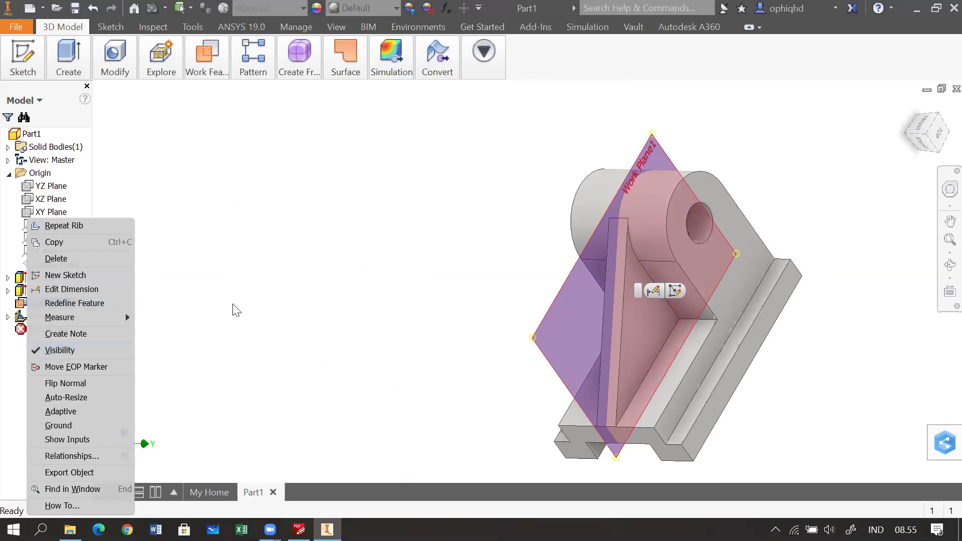
key(Escape)
right_click(35, 308)
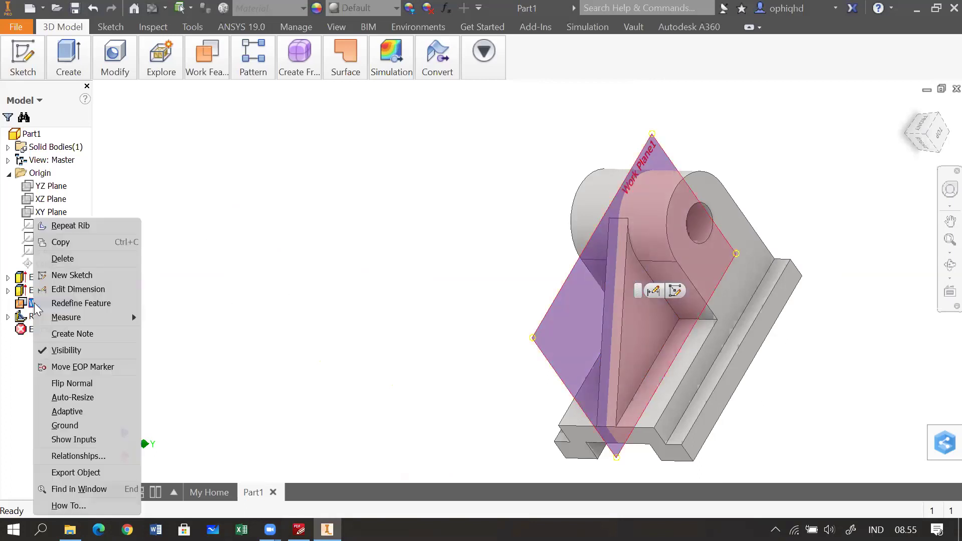
click(91, 350)
Examine the completed bracket from several angles, including the rib, the upright and the stepped base.
key(F4)
drag(255, 379, 315, 380)
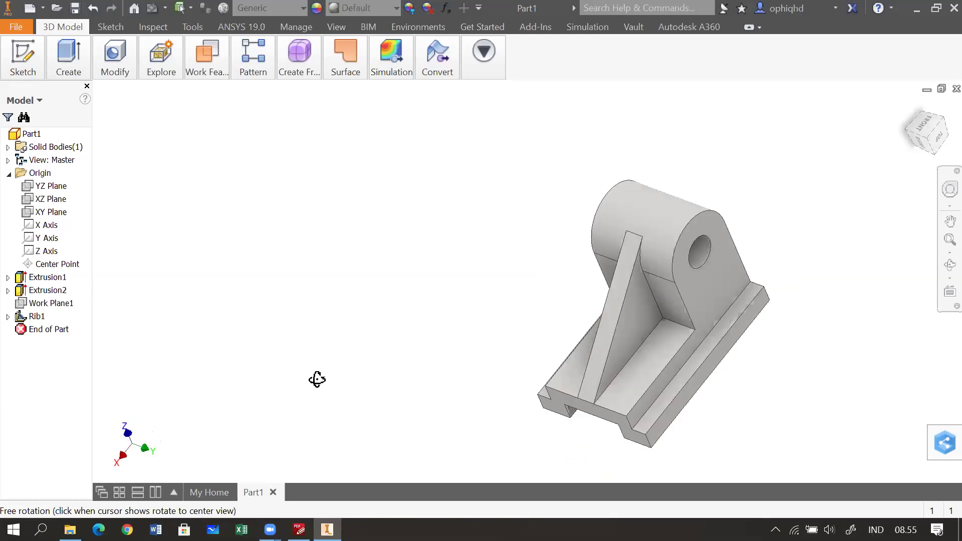
drag(478, 374, 158, 305)
drag(476, 315, 637, 294)
key(F4)
mouse_move(535, 401)
mouse_down()
mouse_move(491, 401)
mouse_move(561, 396)
mouse_move(602, 452)
mouse_up()
key(F2)
Switch to the exercise sheet in PDF-XChange Editor and review drawing (f) and the other drawings on page 3.
click(299, 530)
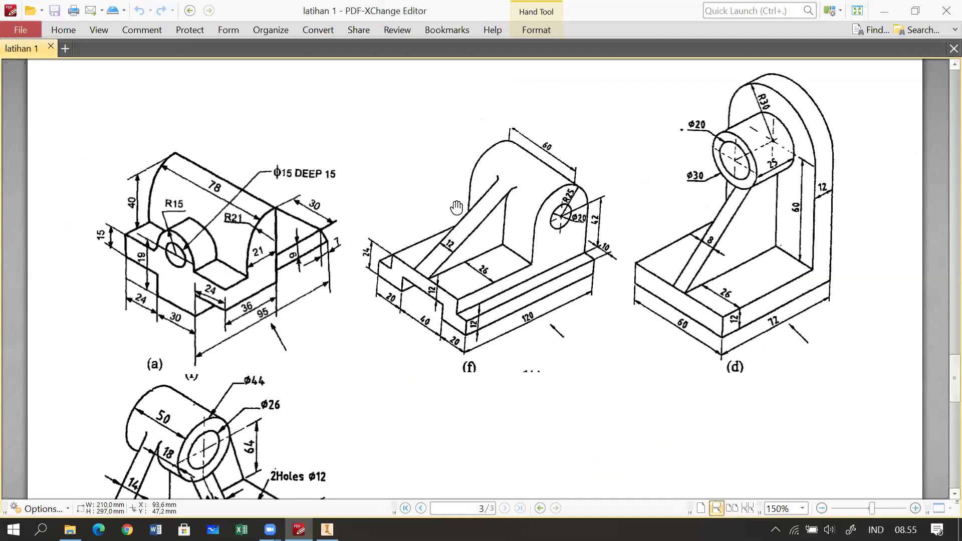
scroll(544, 305, down, 5)
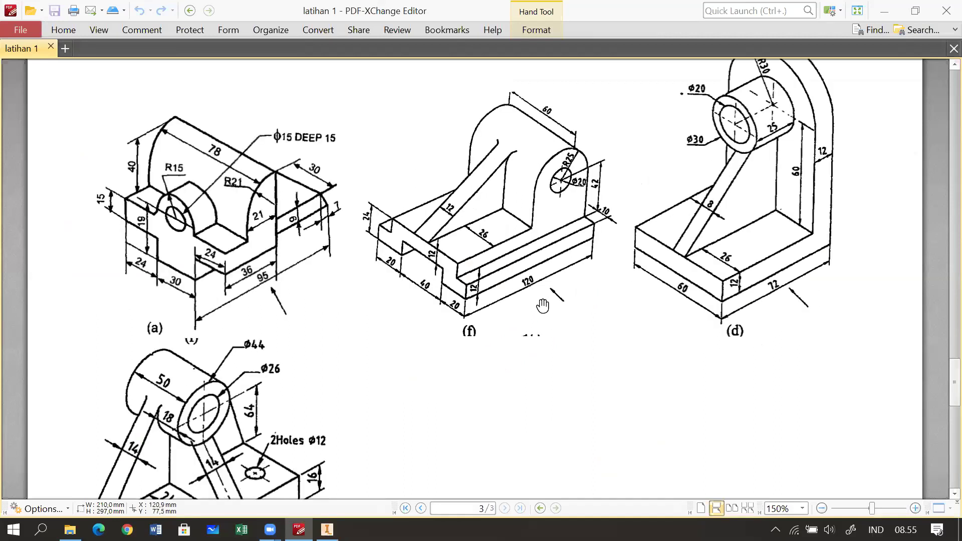
scroll(436, 350, up, 5)
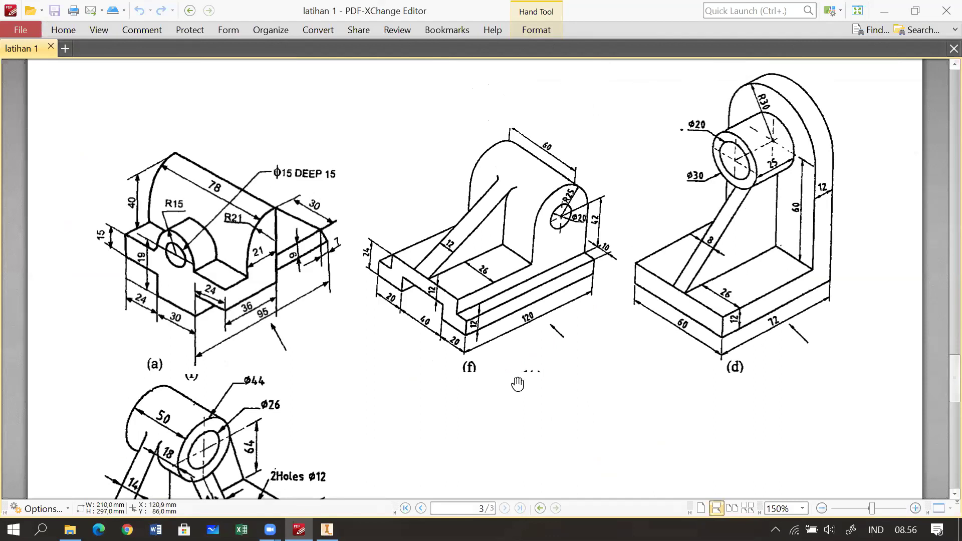
scroll(526, 311, up, 6)
scroll(501, 320, down, 7)
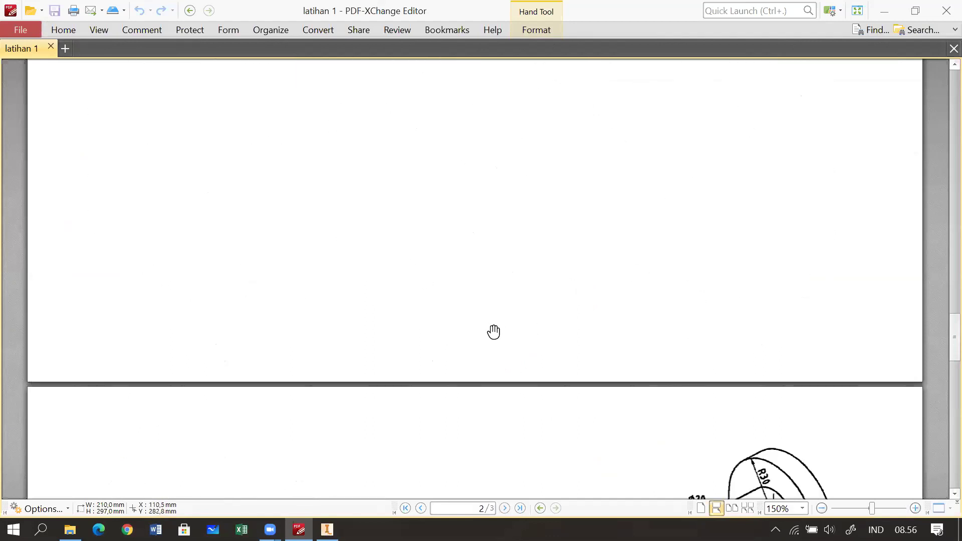
scroll(175, 273, down, 3)
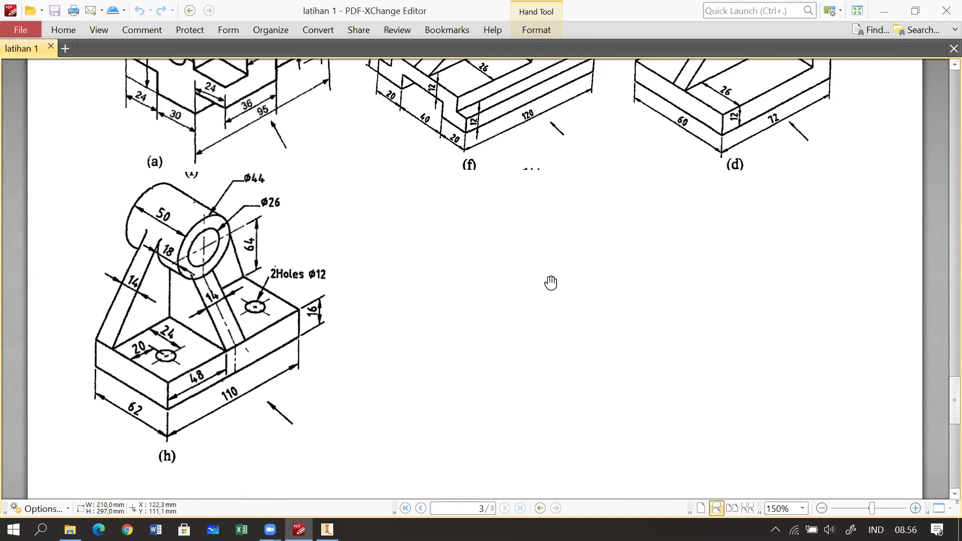
scroll(551, 283, up, 3)
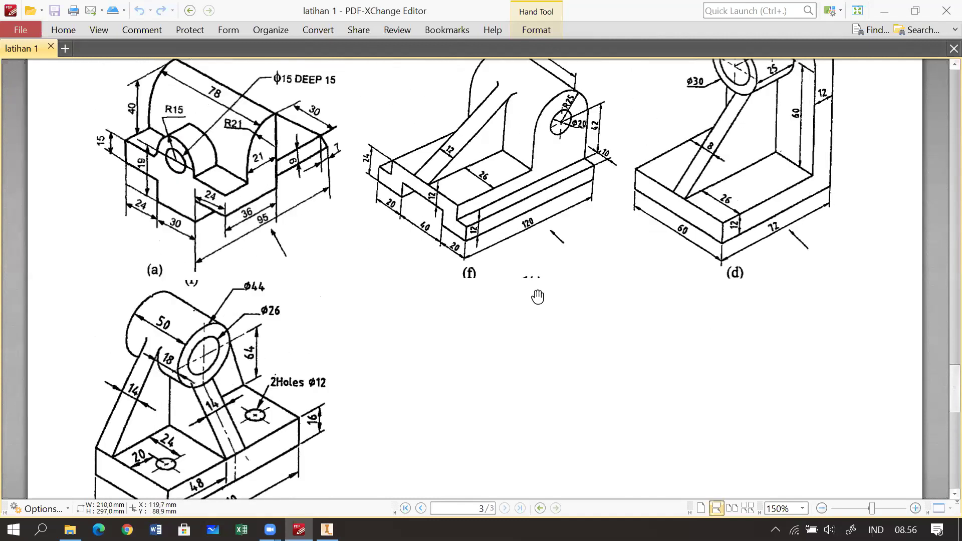
scroll(684, 200, up, 2)
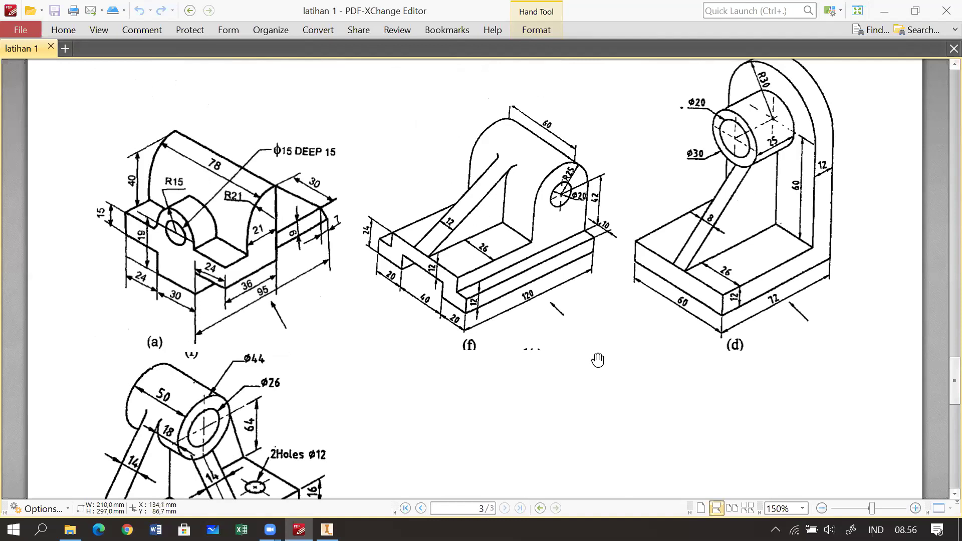
Return to the part in Autodesk Inventor and inspect the finished bracket in the home view and from other angles.
mouse_move(326, 529)
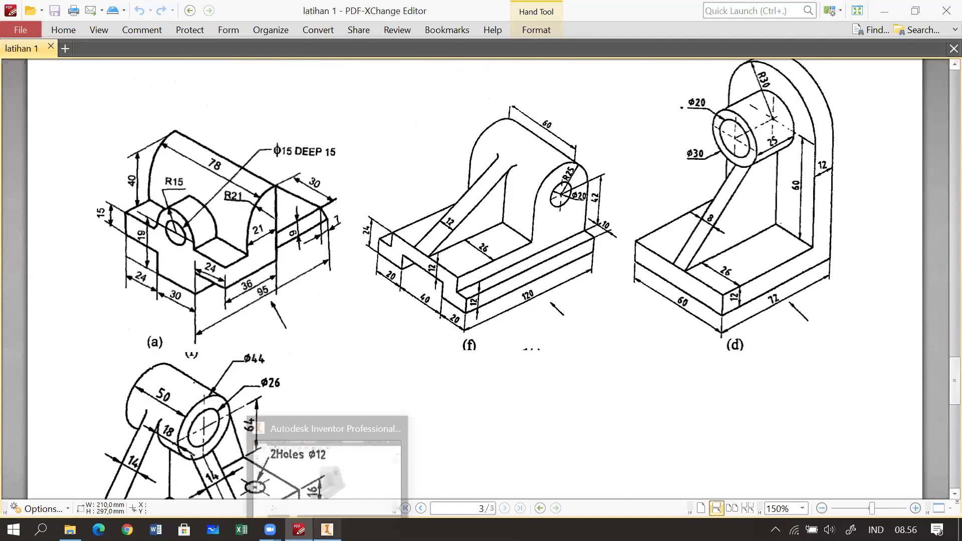
click(325, 471)
key(F4)
mouse_move(657, 288)
mouse_down()
mouse_move(650, 300)
mouse_move(649, 265)
mouse_move(650, 275)
mouse_up()
key(F6)
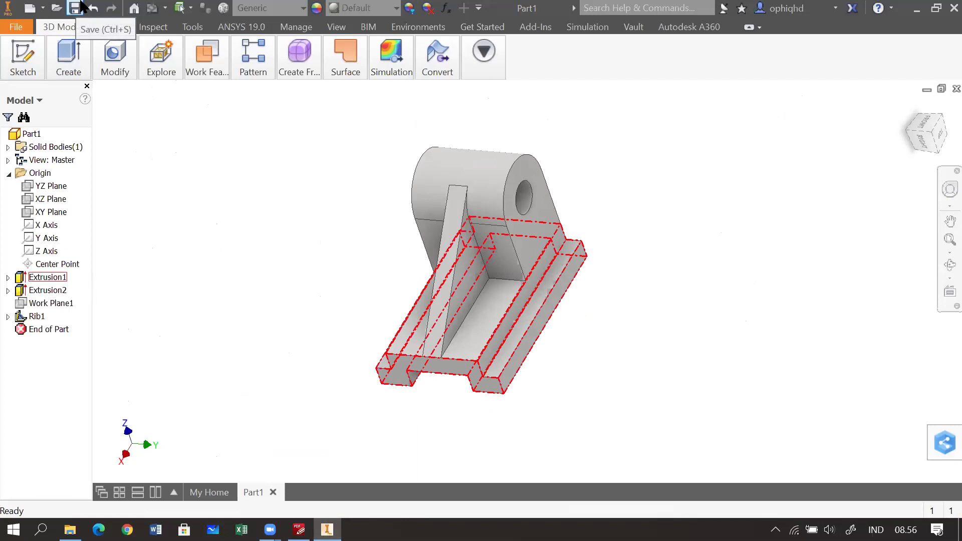
click(353, 286)
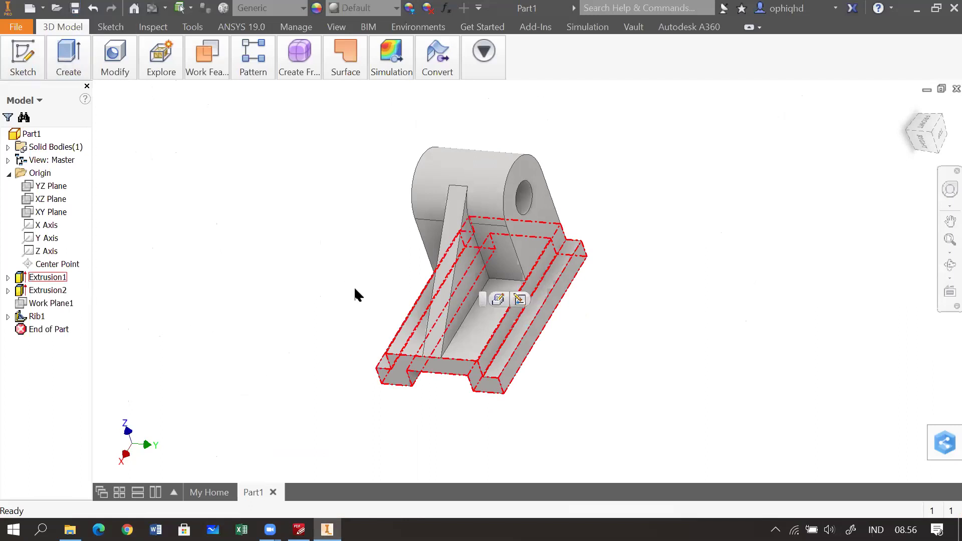
drag(627, 406, 576, 411)
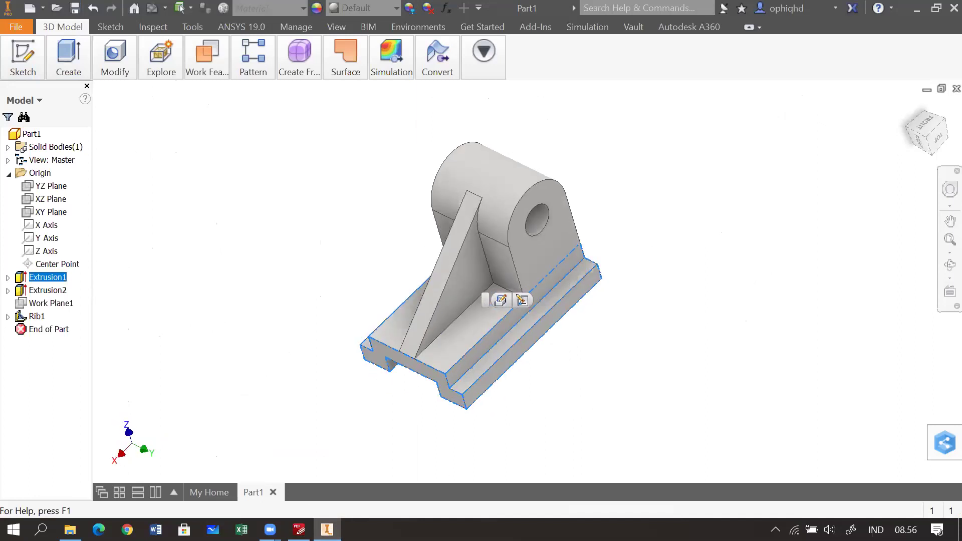
Switch to the exercise sheet in PDF-XChange Editor and zoom out to 125% to view drawings (a), (f), (d) and (h) together.
click(299, 530)
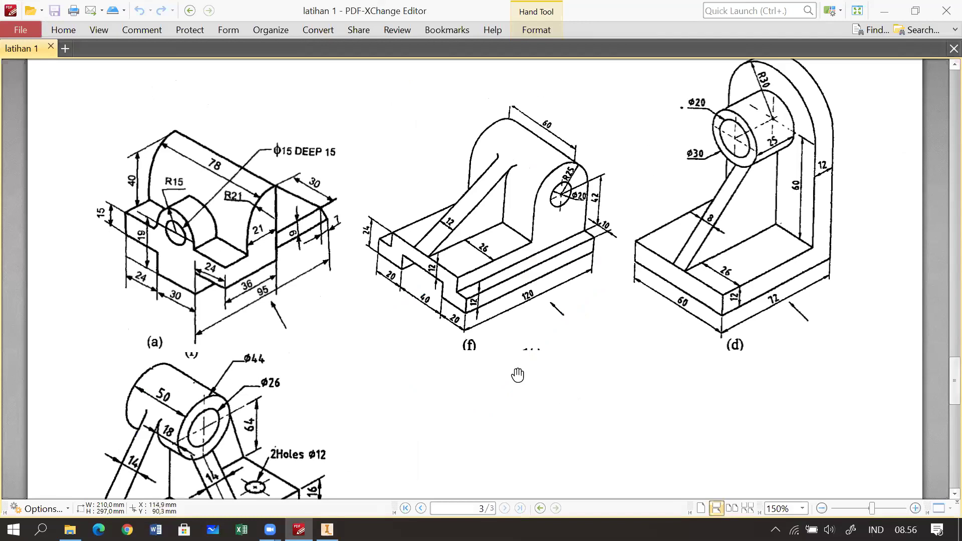
middle_click(531, 393)
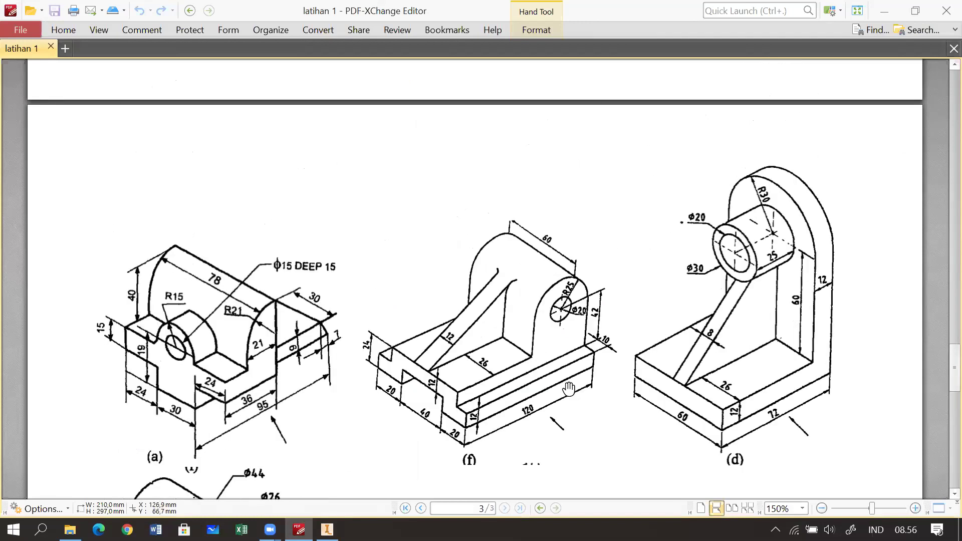
drag(568, 389, 717, 175)
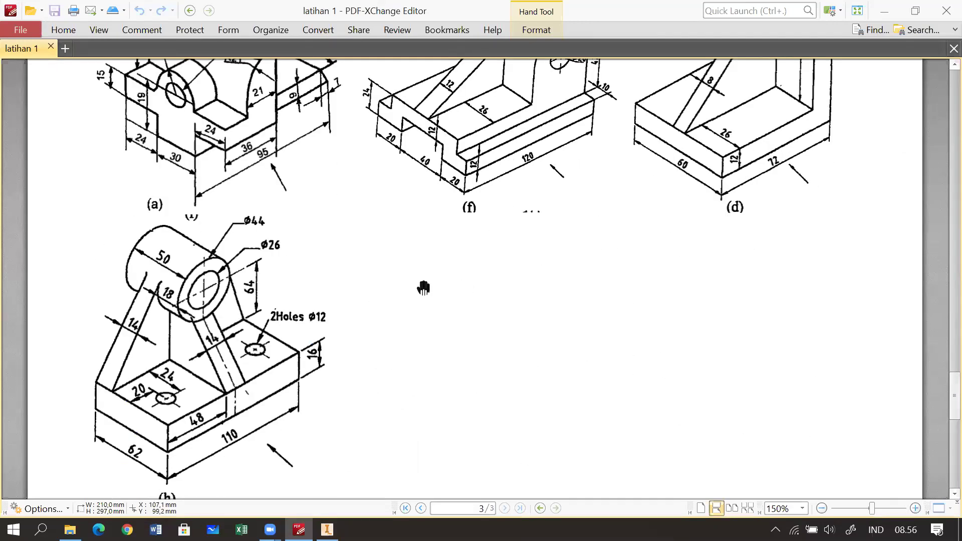
scroll(530, 316, down, 2)
scroll(682, 323, up, 3)
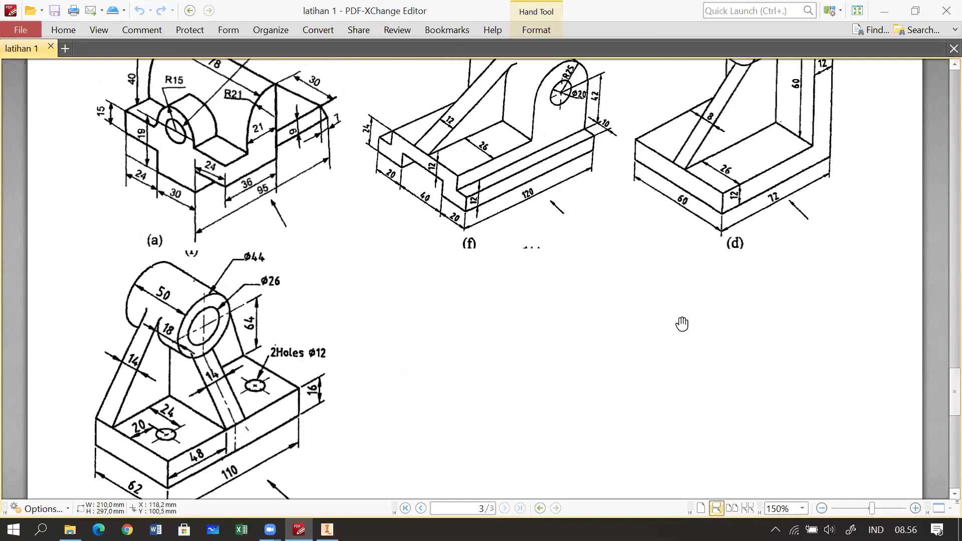
click(821, 508)
scroll(651, 307, up, 2)
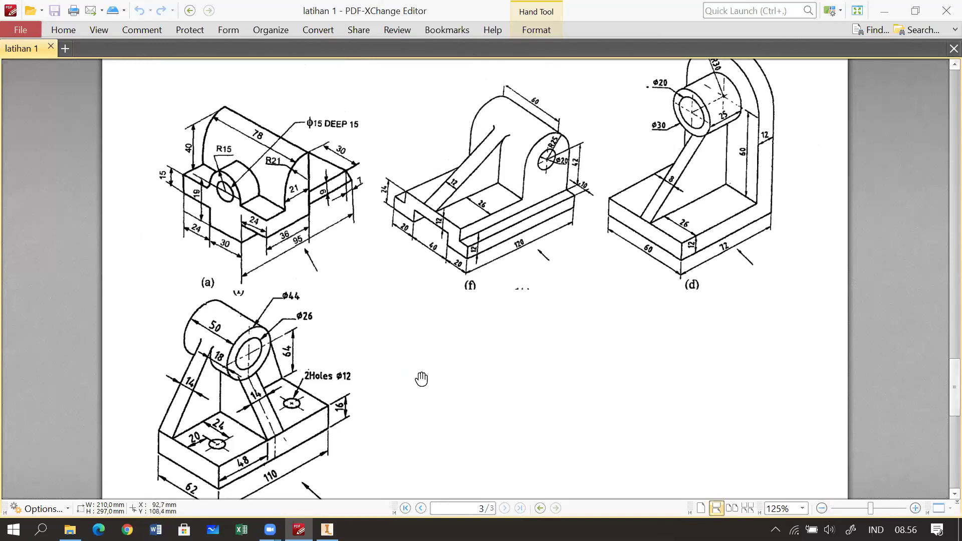
Study exercise drawing (h), including the dimensions of its base, hollow cylinder, ribs and two holes.
click(440, 376)
scroll(439, 375, down, 1)
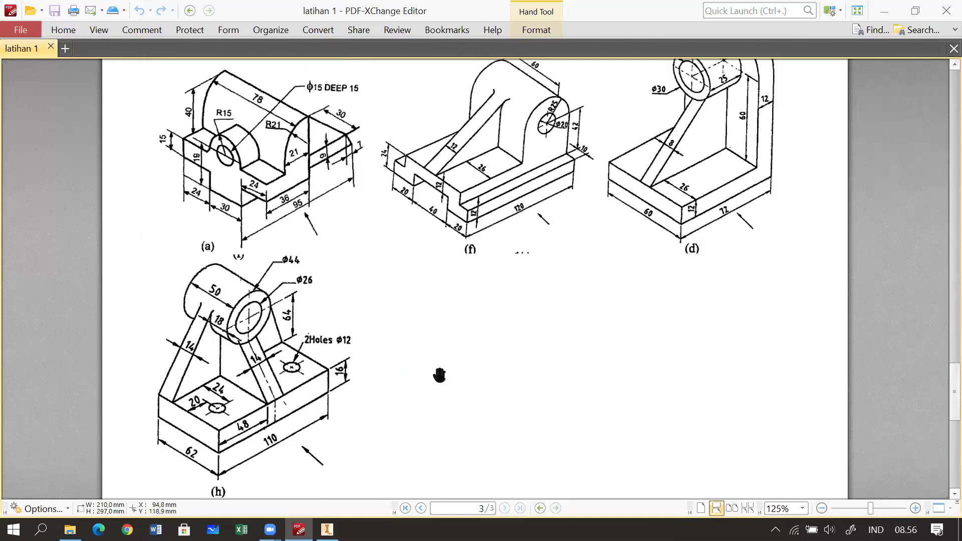
scroll(369, 373, down, 2)
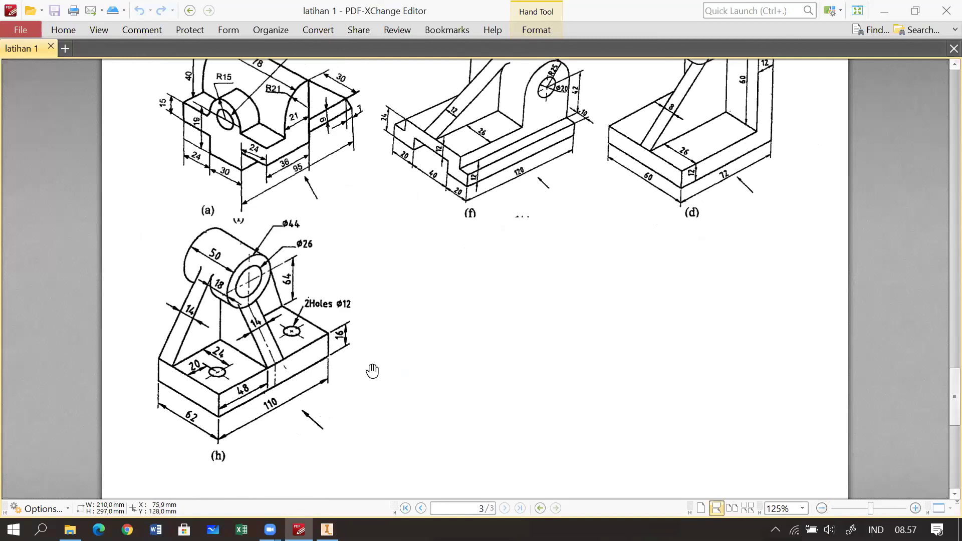
scroll(262, 266, up, 3)
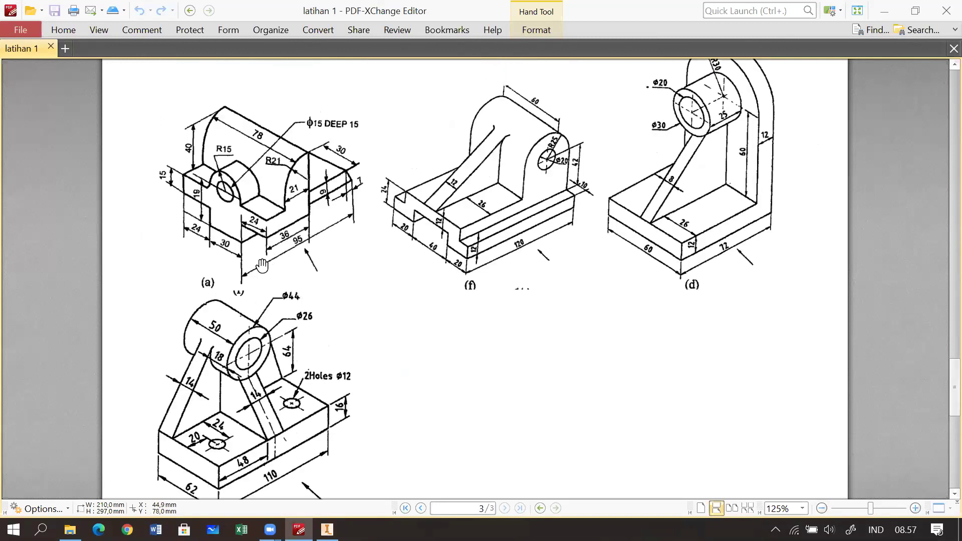
scroll(290, 287, down, 1)
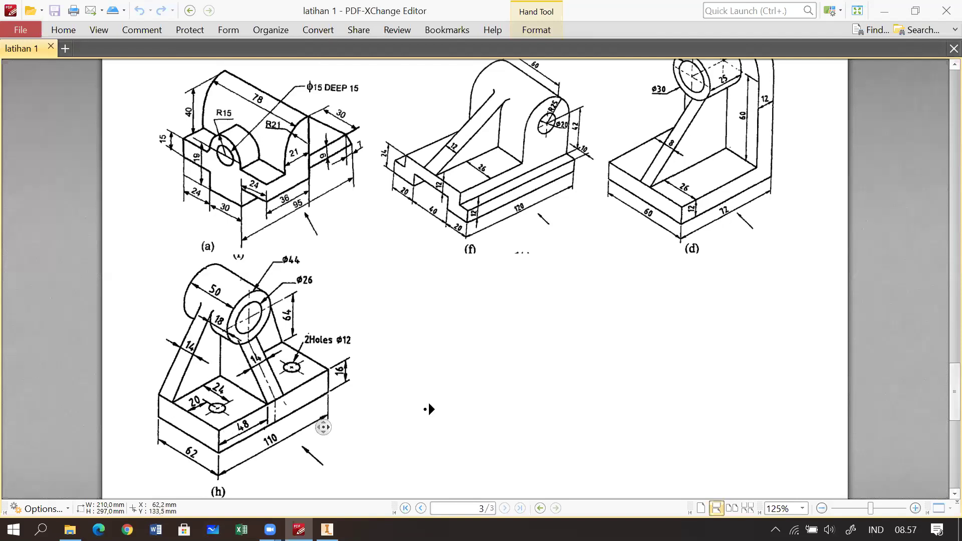
scroll(413, 354, up, 3)
scroll(411, 417, down, 6)
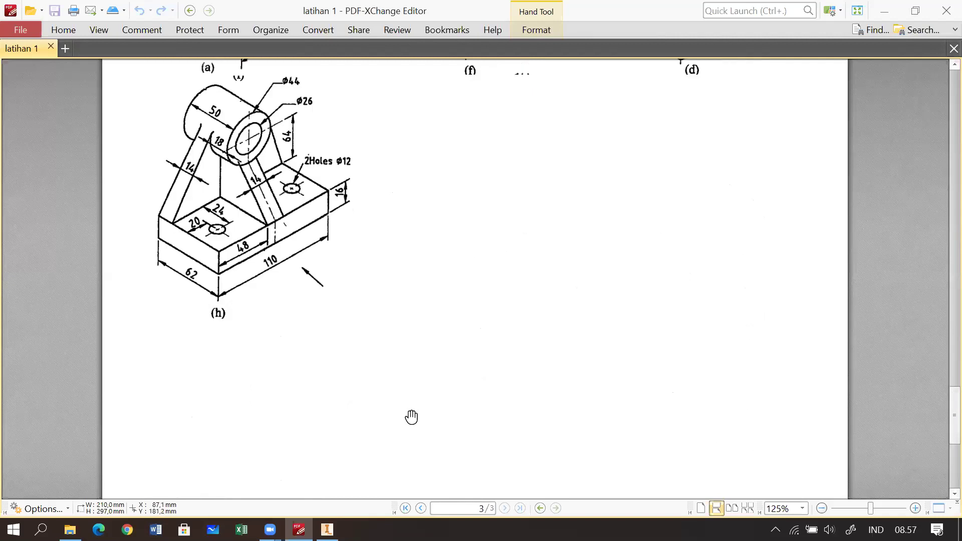
scroll(294, 247, up, 1)
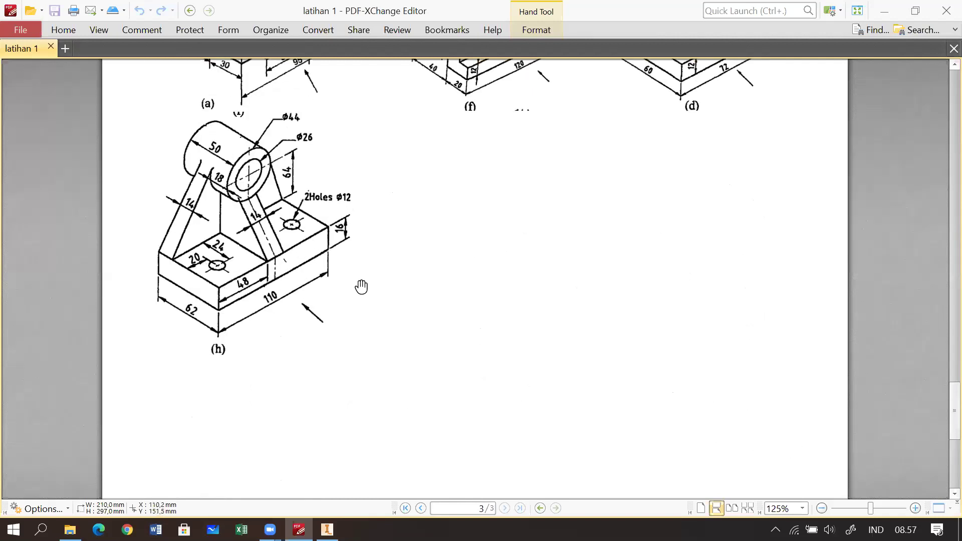
scroll(374, 303, up, 1)
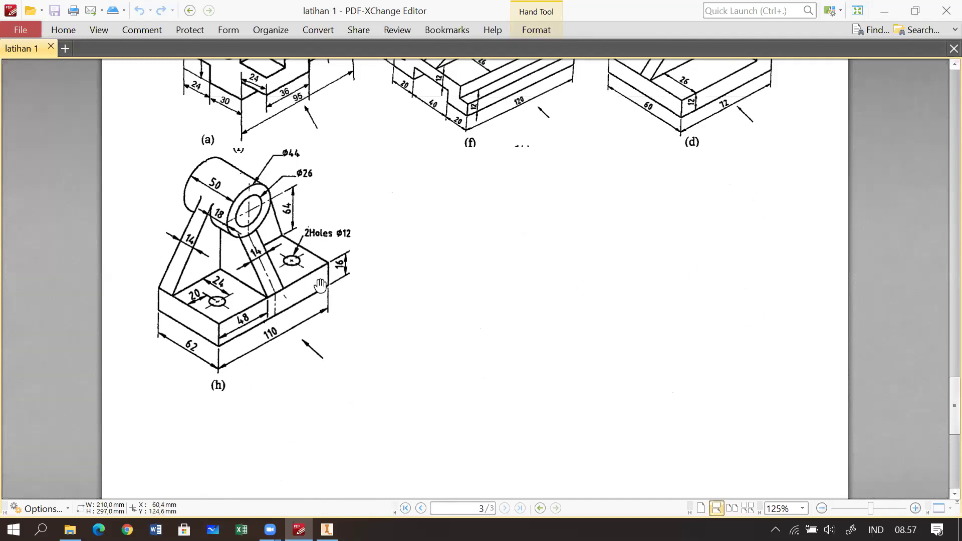
scroll(307, 303, up, 1)
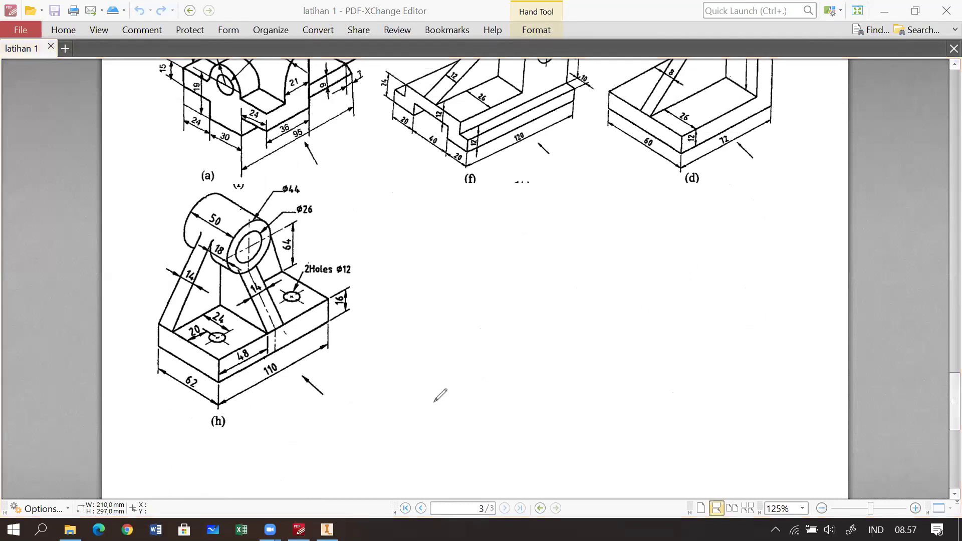
Draw freehand axes from a common origin beside drawing (h) and label them X, Y and Z.
mouse_move(435, 399)
mouse_down()
mouse_move(521, 358)
mouse_move(540, 383)
mouse_move(535, 377)
mouse_up()
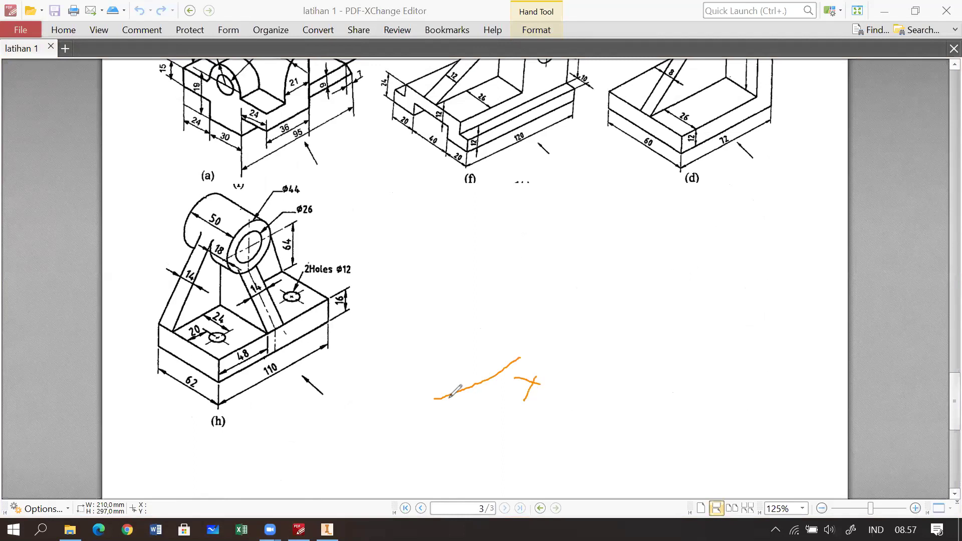
mouse_move(435, 399)
mouse_down()
mouse_move(367, 334)
mouse_move(381, 385)
mouse_move(353, 387)
mouse_up()
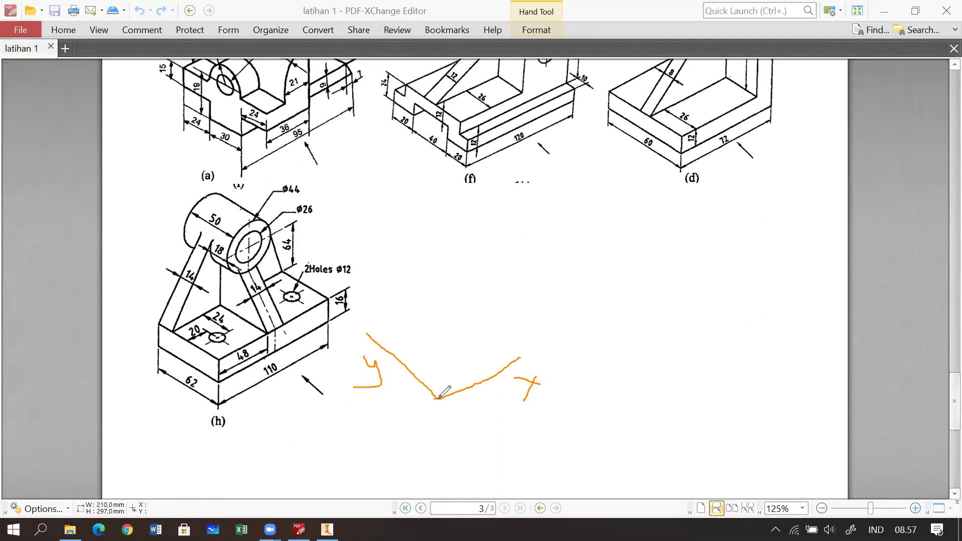
mouse_move(437, 398)
mouse_down()
mouse_move(435, 279)
mouse_move(446, 304)
mouse_up()
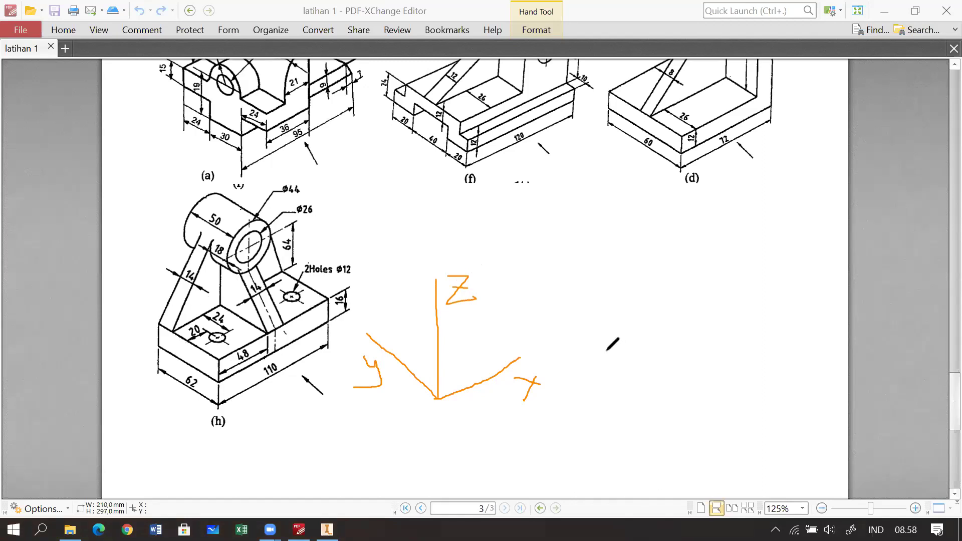
Annotate drawing (h) freehand with a separate plate outline, a circled base, an XY plane mark on the axes and a downward viewing arrow.
mouse_move(606, 351)
mouse_down()
mouse_move(682, 276)
mouse_move(718, 283)
mouse_move(742, 304)
mouse_move(682, 380)
mouse_move(666, 386)
mouse_move(623, 344)
mouse_up()
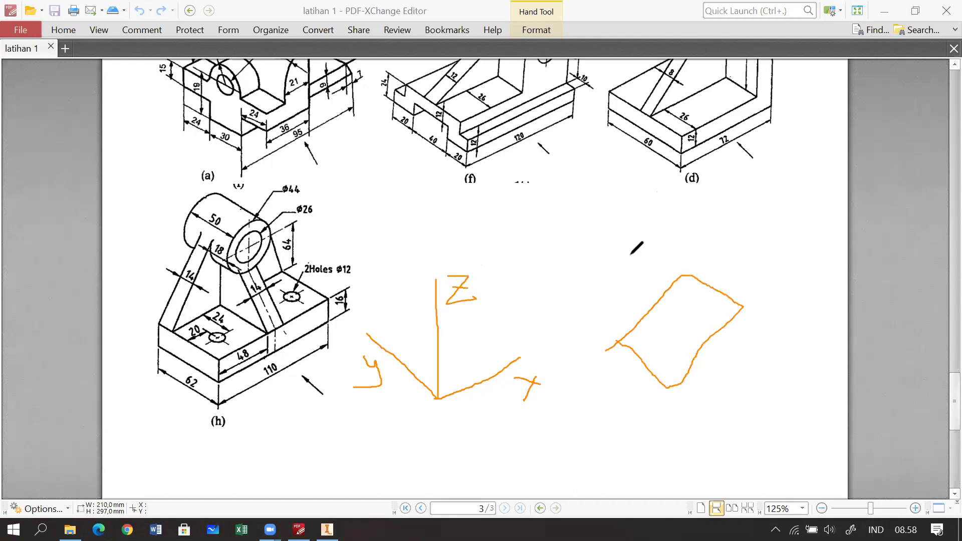
mouse_move(232, 280)
mouse_down()
mouse_move(174, 357)
mouse_move(337, 354)
mouse_move(351, 295)
mouse_move(203, 301)
mouse_up()
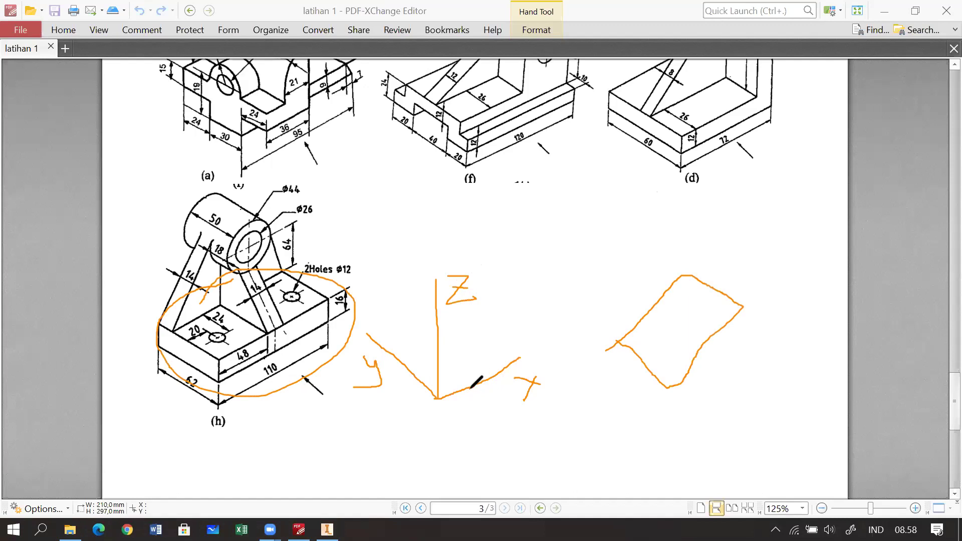
drag(472, 384, 404, 354)
mouse_move(471, 347)
mouse_down()
mouse_move(496, 354)
mouse_move(478, 362)
mouse_move(522, 344)
mouse_move(522, 356)
mouse_move(501, 358)
mouse_up()
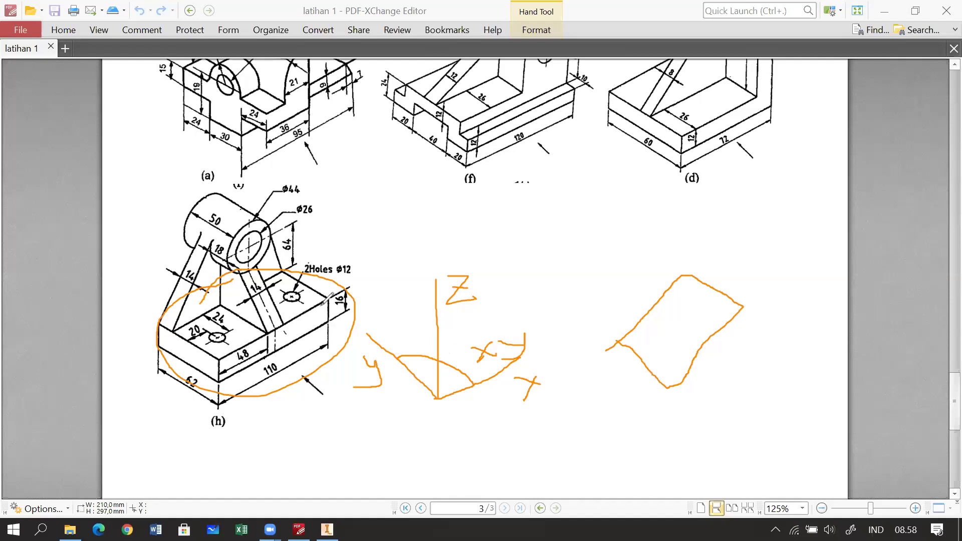
drag(297, 326, 317, 314)
mouse_move(327, 179)
mouse_down()
mouse_move(326, 229)
mouse_move(343, 219)
mouse_up()
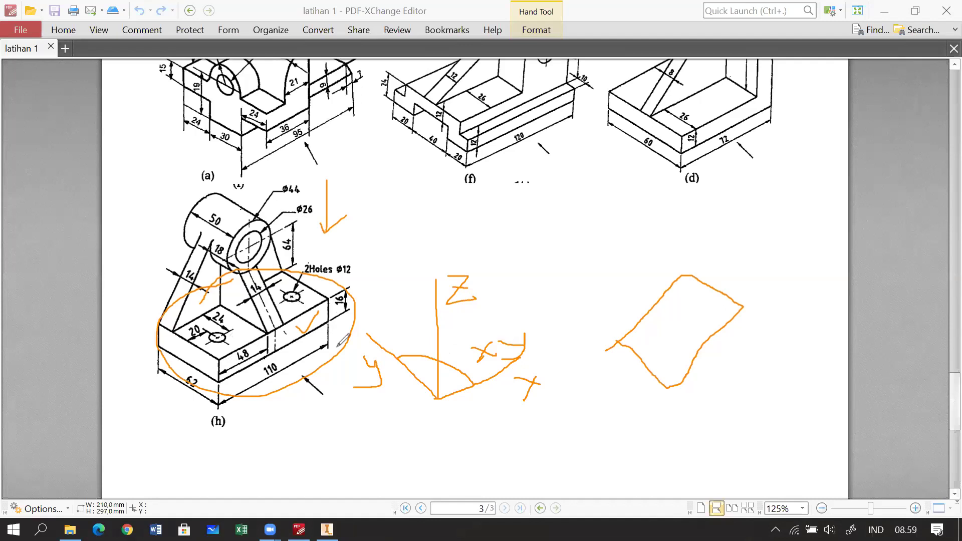
Draw two hole circles and surrounding strokes inside the freehand plate outline, and clear all annotations from the sheet.
mouse_move(666, 344)
mouse_down()
mouse_move(662, 357)
mouse_move(664, 342)
mouse_up()
mouse_move(698, 299)
mouse_down()
mouse_move(706, 308)
mouse_move(682, 298)
mouse_up()
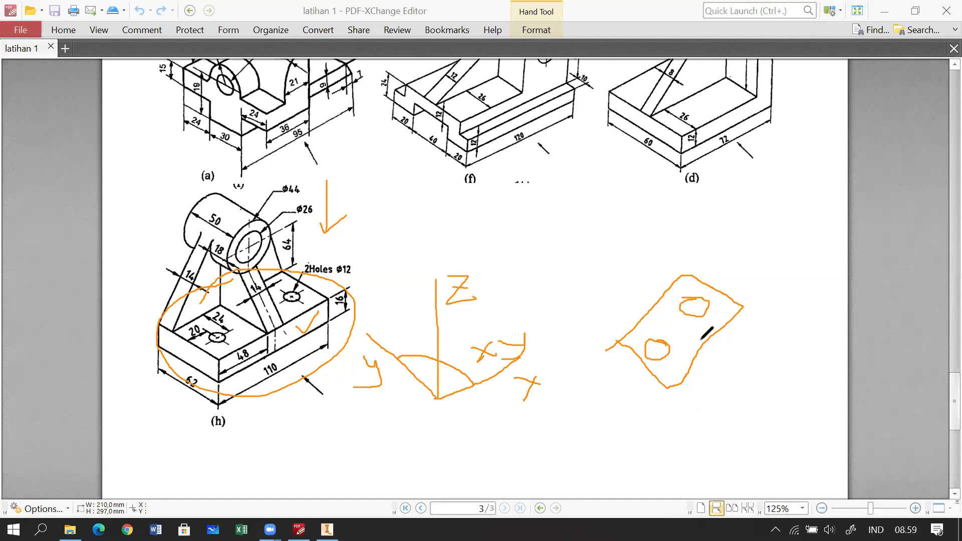
mouse_move(644, 336)
mouse_down()
mouse_move(667, 317)
mouse_move(690, 329)
mouse_move(673, 372)
mouse_up()
mouse_move(722, 315)
mouse_down()
mouse_move(678, 320)
mouse_move(670, 290)
mouse_move(689, 289)
mouse_up()
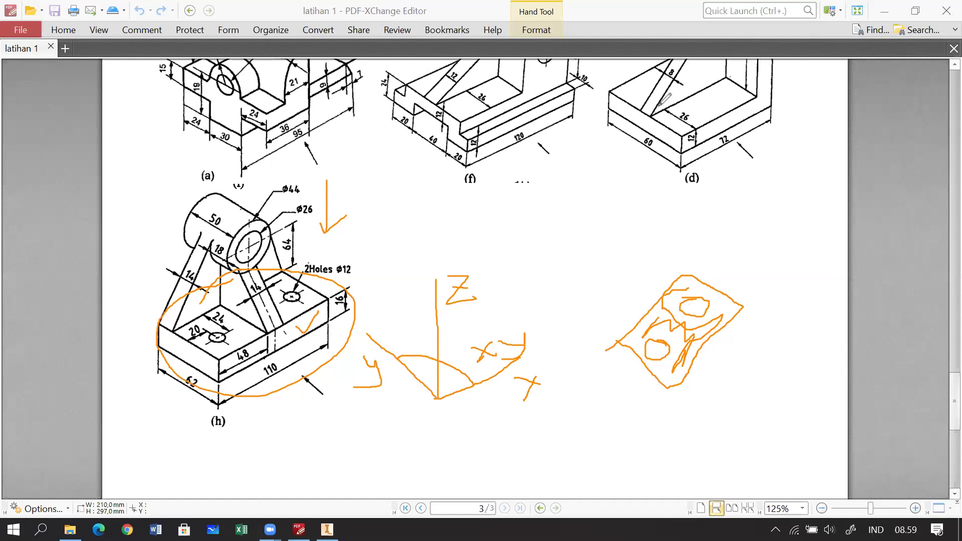
key(e)
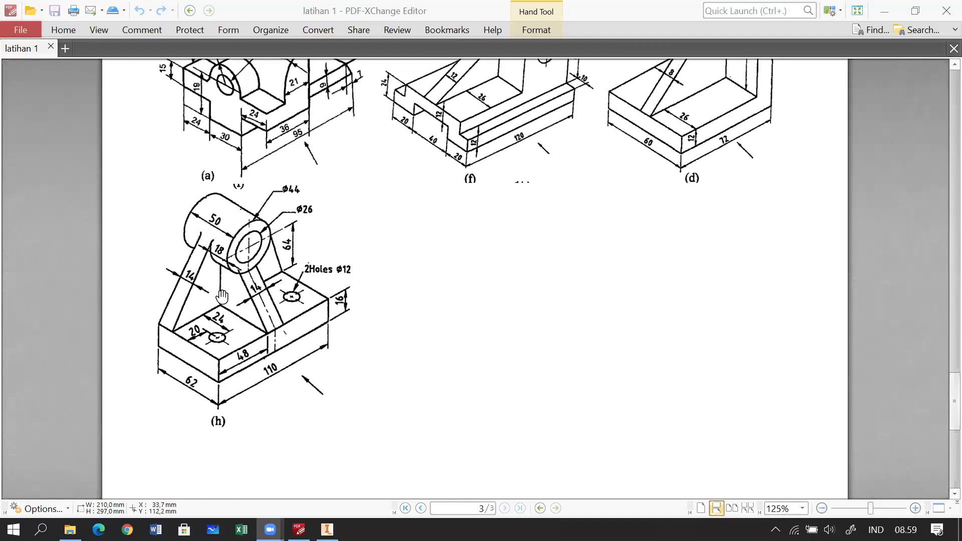
Switch to Autodesk Inventor and create a new part from the metric Standard (mm).ipt template.
key(alt+Tab)
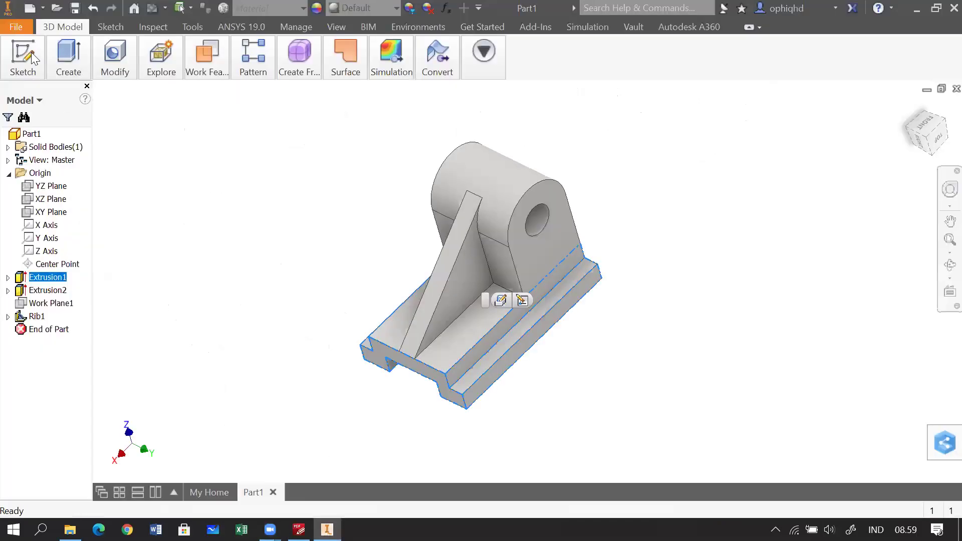
click(18, 26)
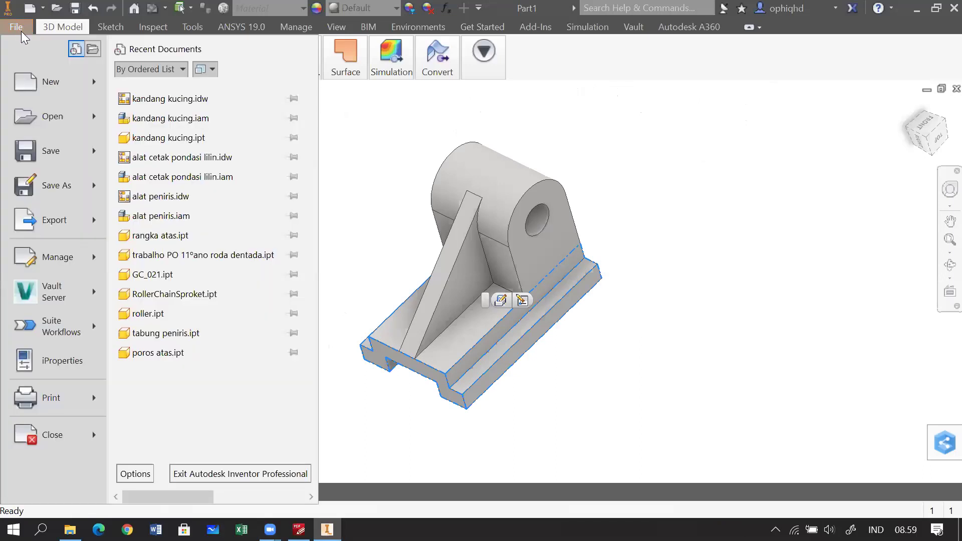
click(38, 86)
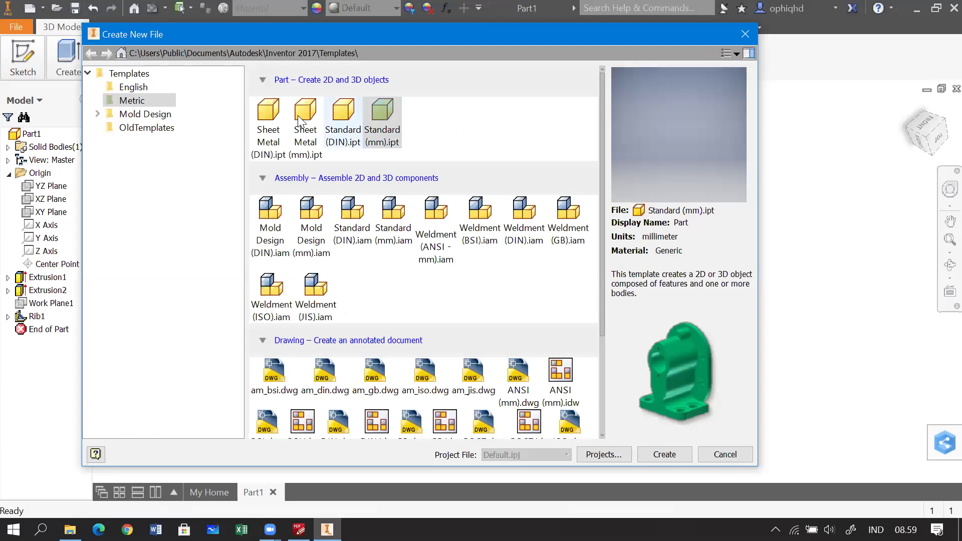
click(139, 103)
click(377, 113)
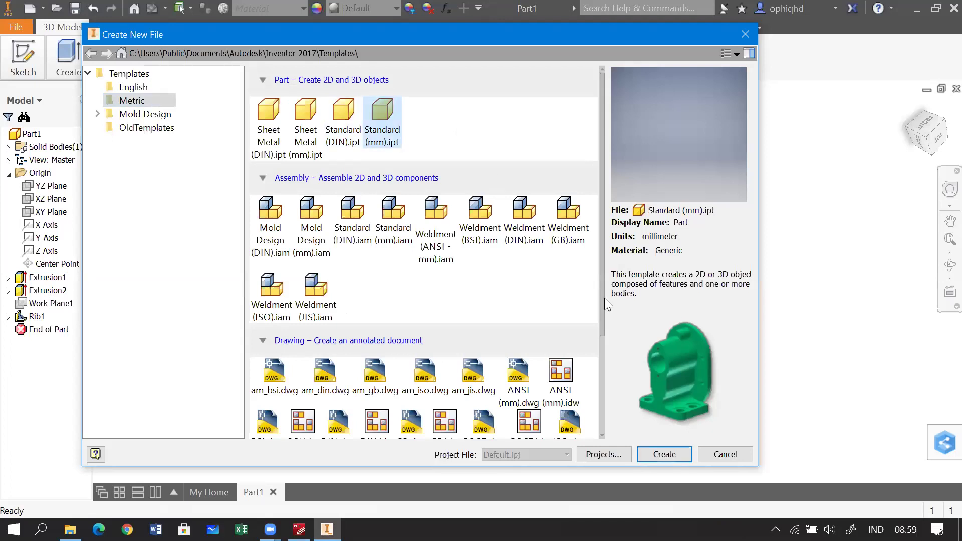
click(681, 459)
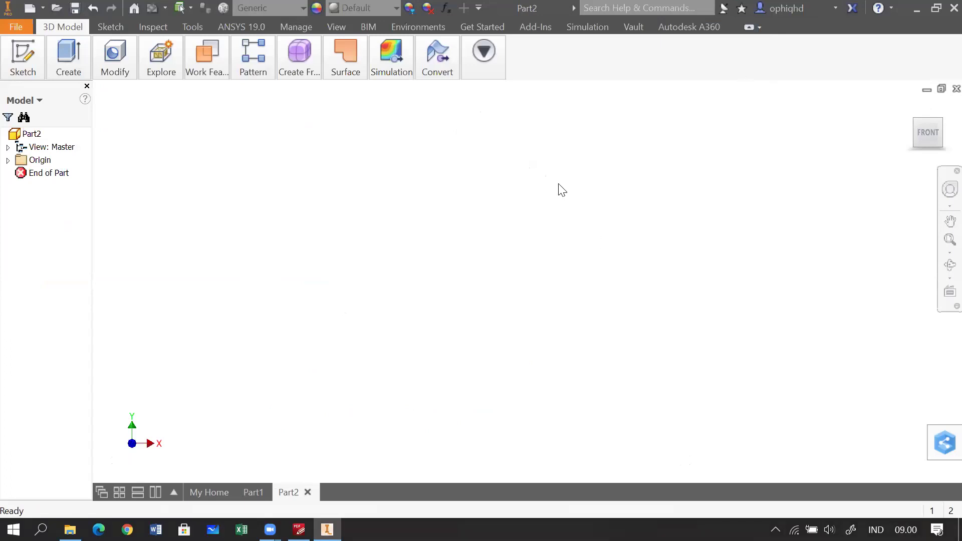
Start a 2D sketch on the XY plane of the new part.
click(23, 58)
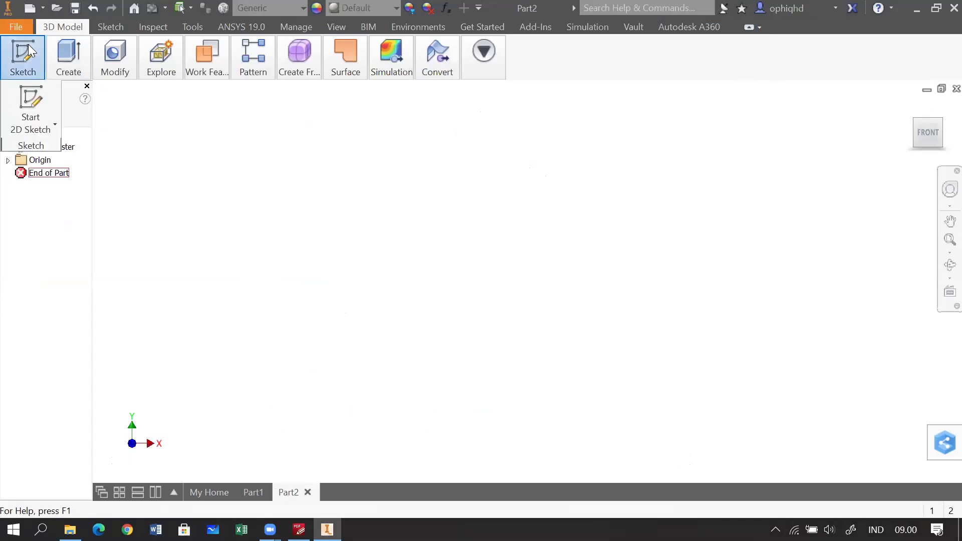
click(32, 96)
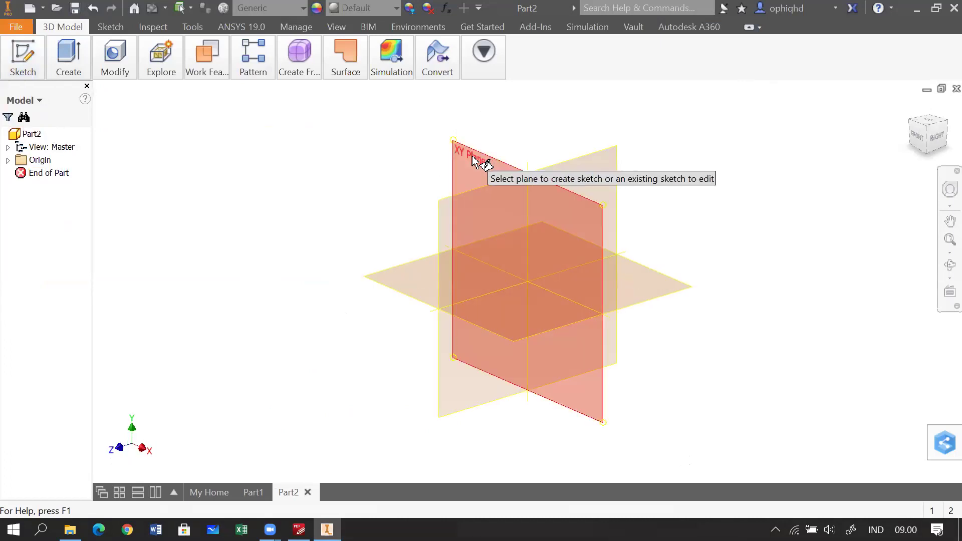
click(473, 158)
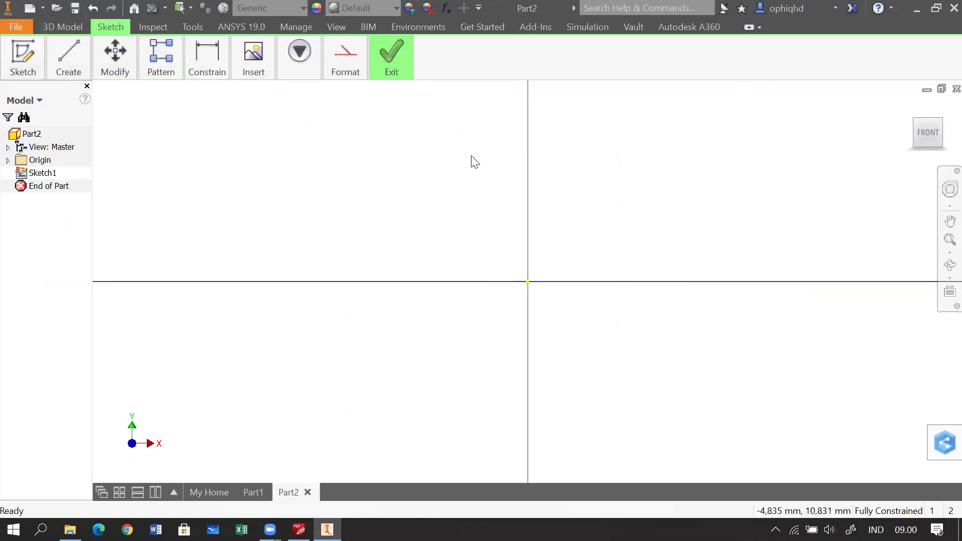
mouse_move(466, 161)
mouse_down()
mouse_move(401, 212)
mouse_move(388, 197)
mouse_up()
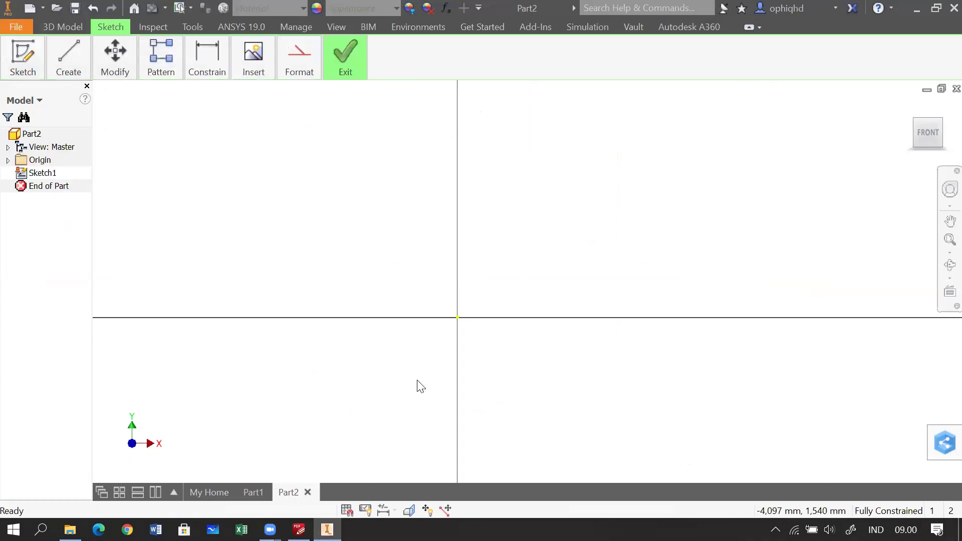
Consult drawing (h) and sketch a two-point center rectangle about 49 mm wide, centred on the origin, for the base.
click(299, 529)
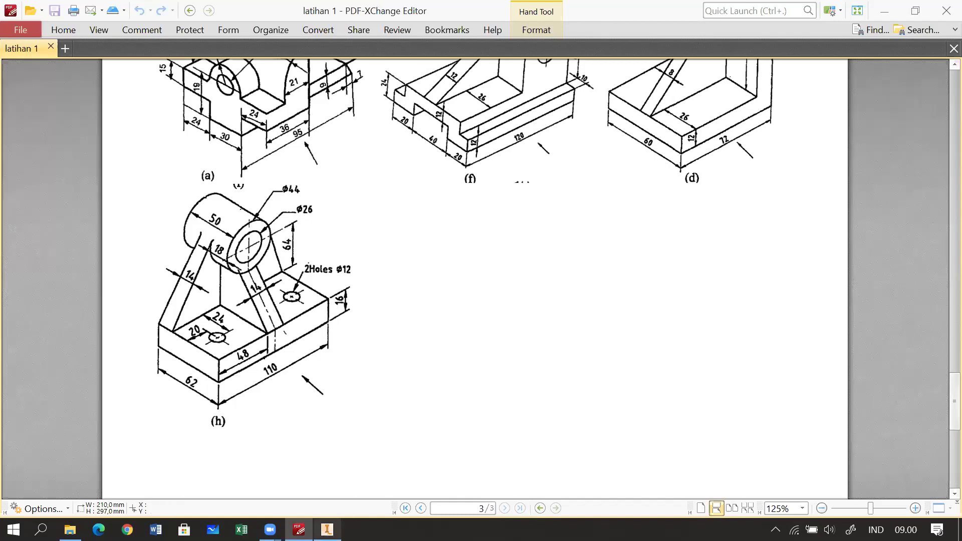
click(327, 530)
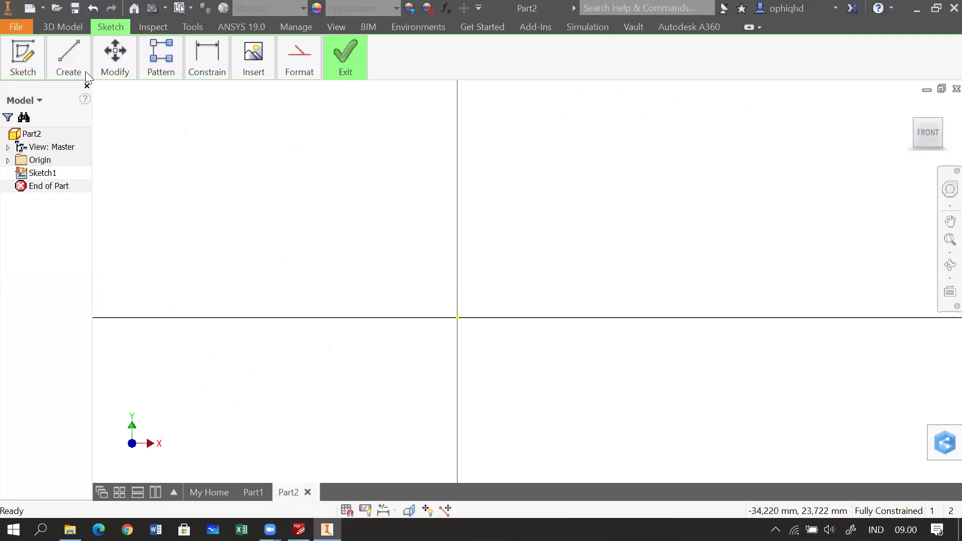
click(69, 66)
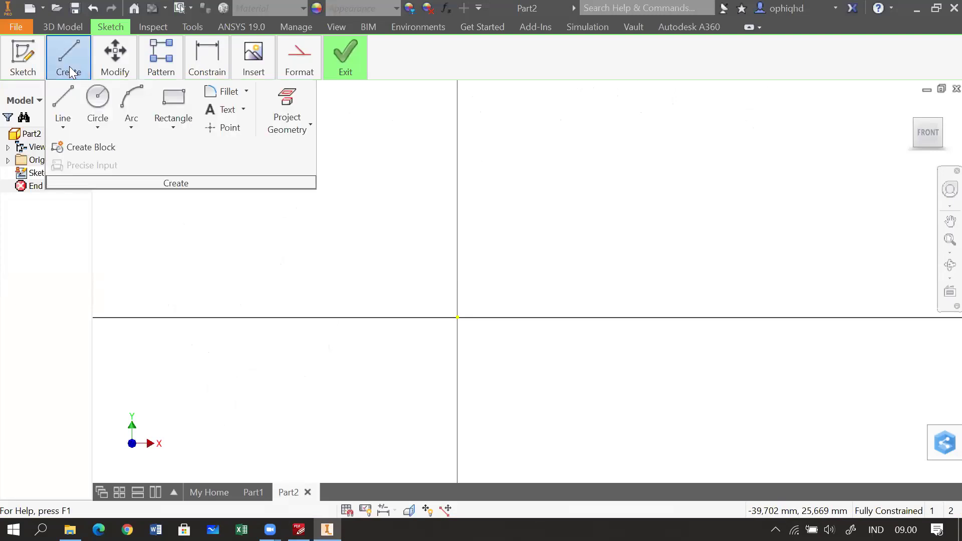
click(165, 115)
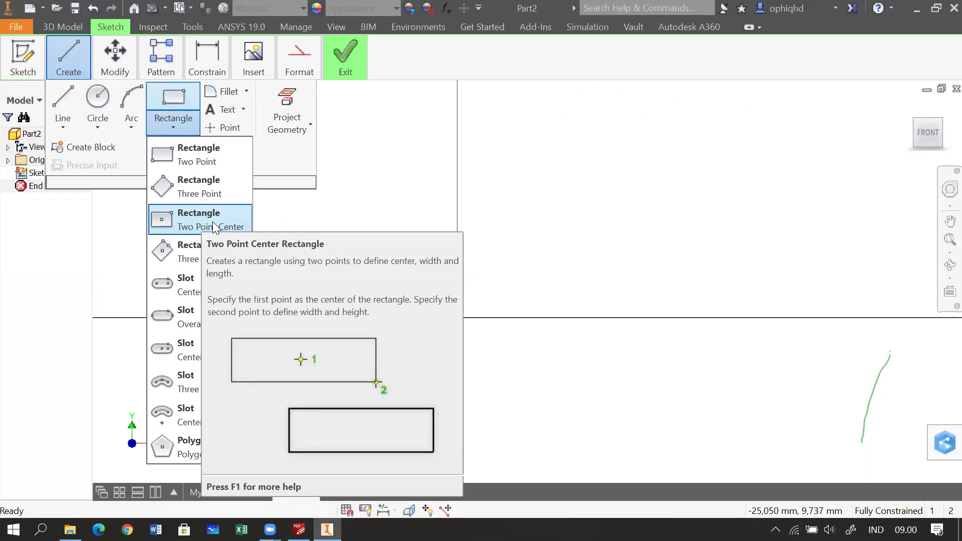
click(213, 222)
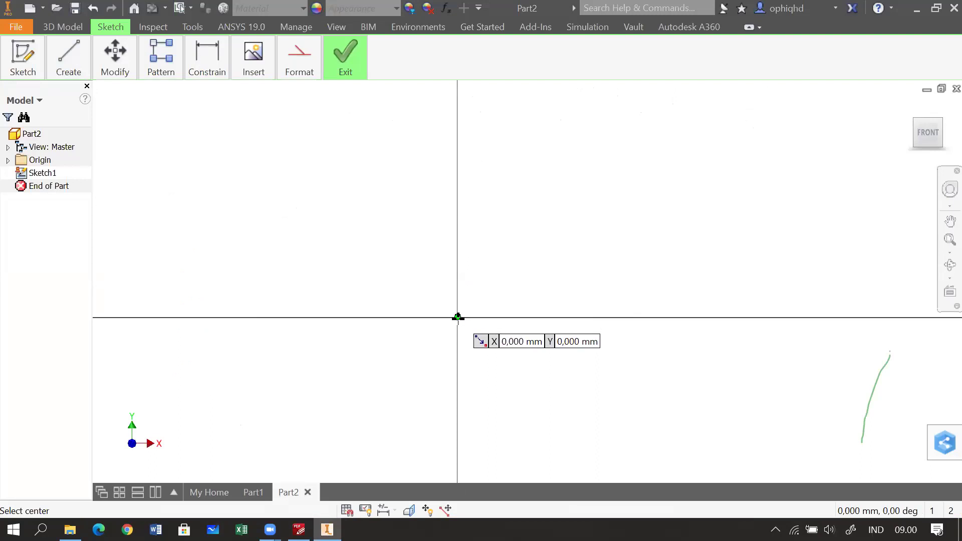
click(457, 317)
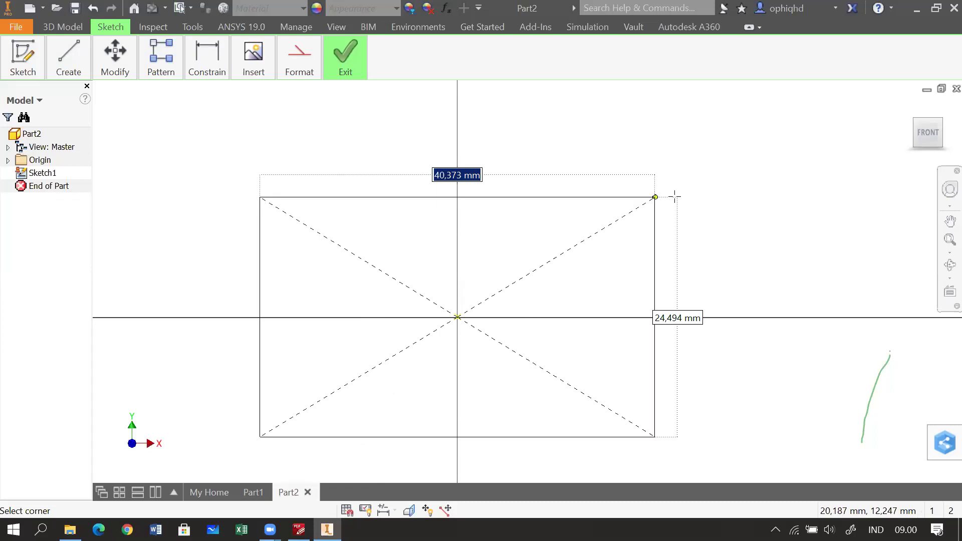
click(695, 189)
key(Escape)
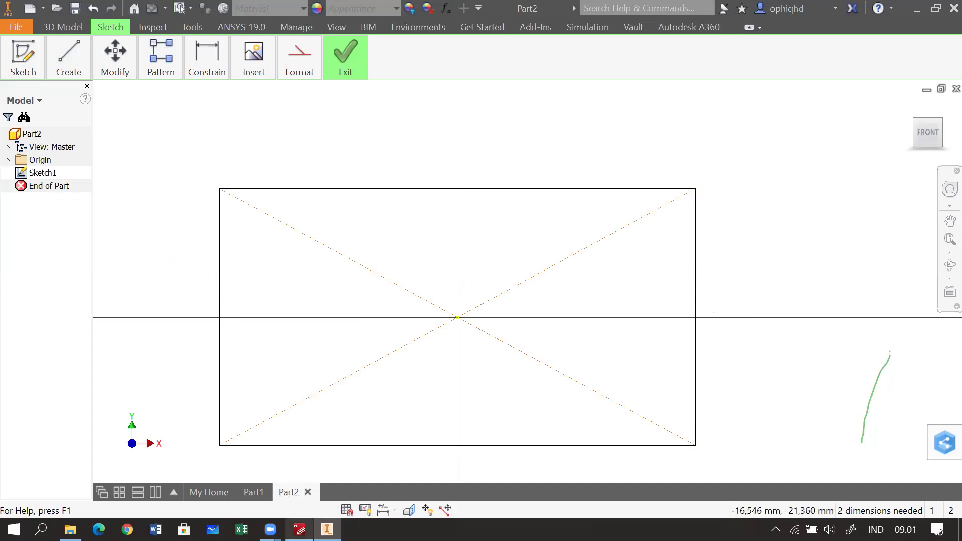
Check the base length on drawing (h) and dimension the rectangle's horizontal side to 110 mm.
click(299, 530)
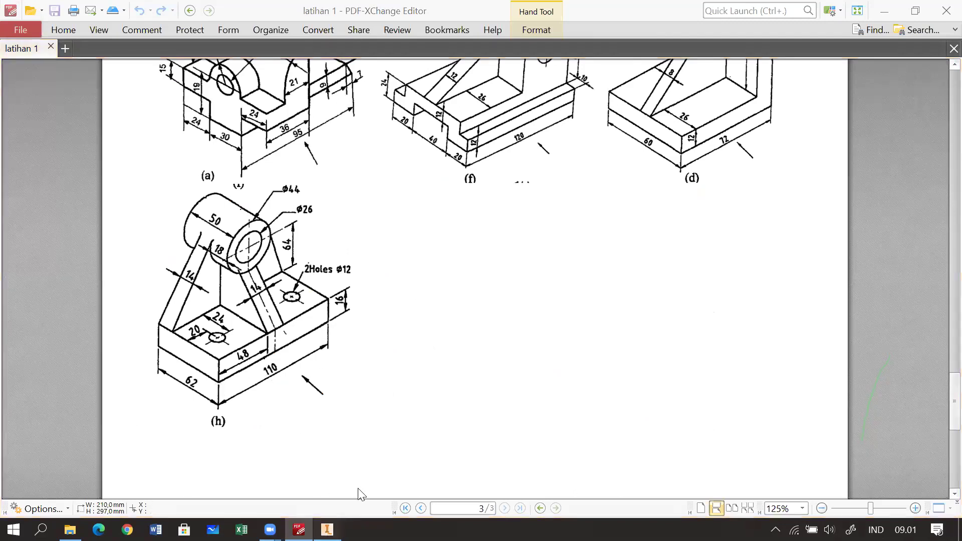
key(alt+Tab)
key(d)
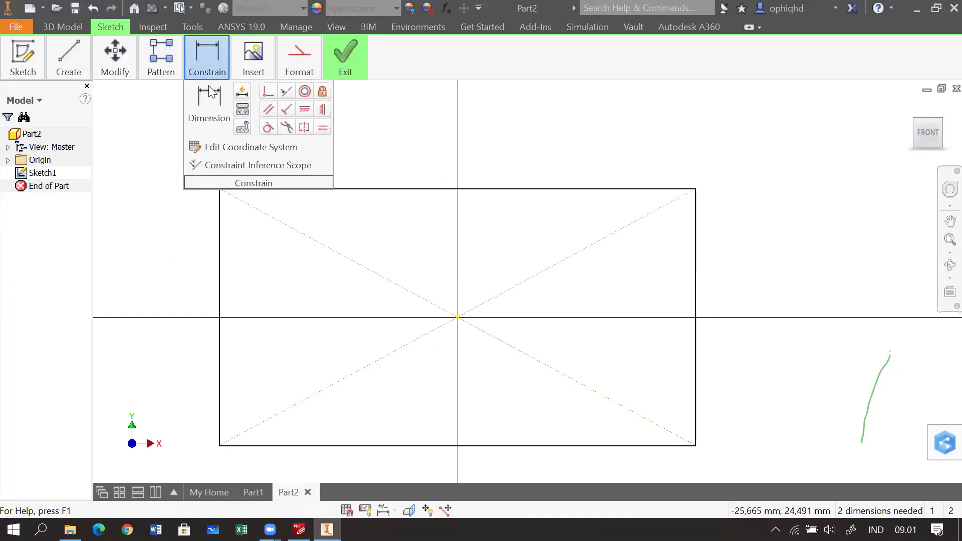
click(425, 190)
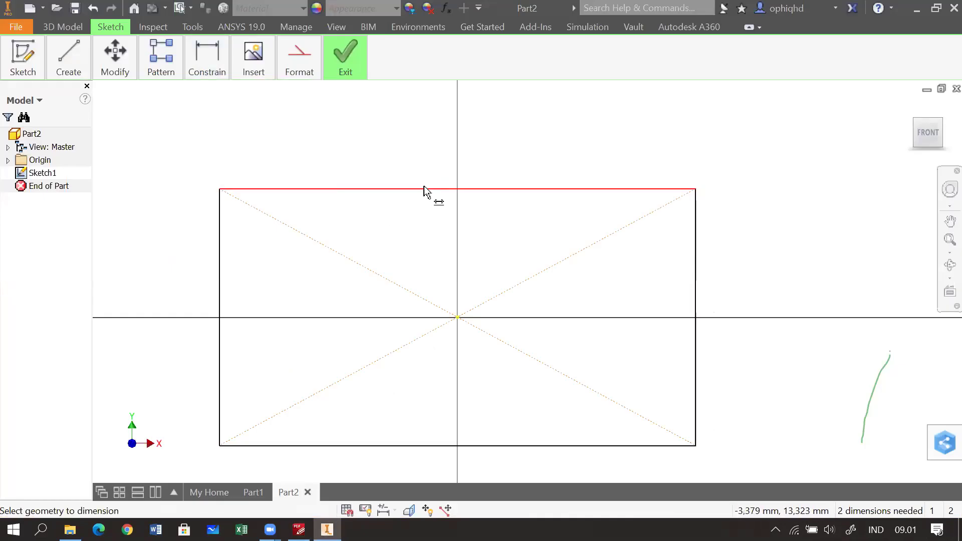
click(426, 143)
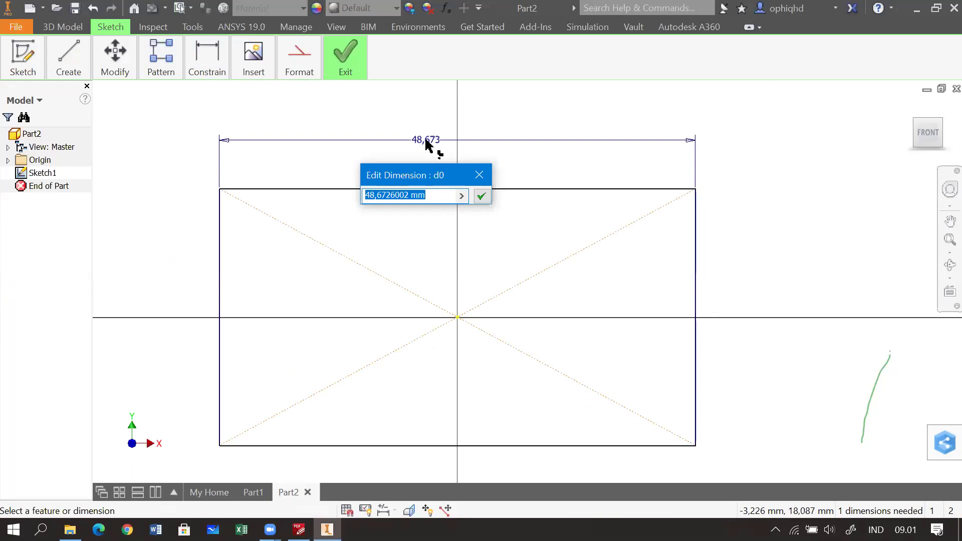
text(100)
key(Return)
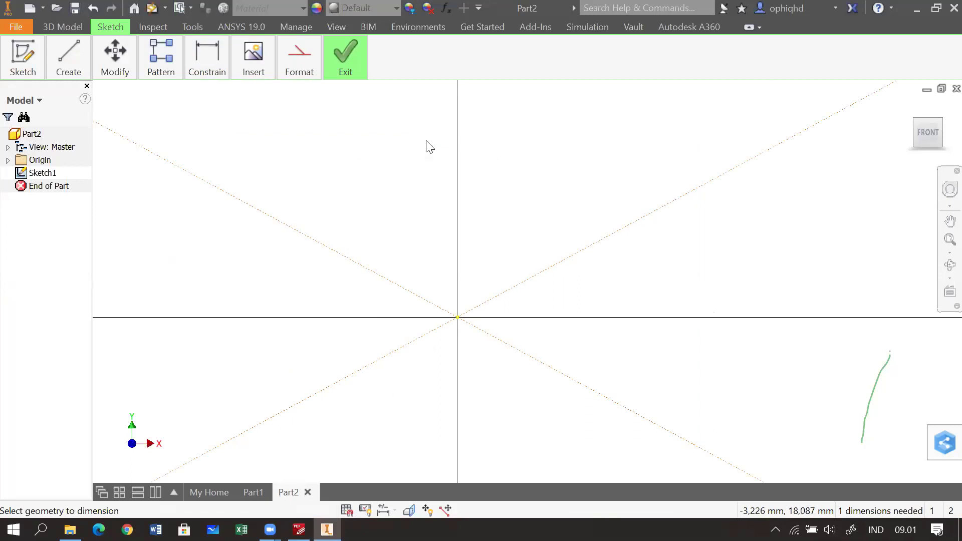
Dimension the rectangle's vertical side to 62 mm.
click(938, 241)
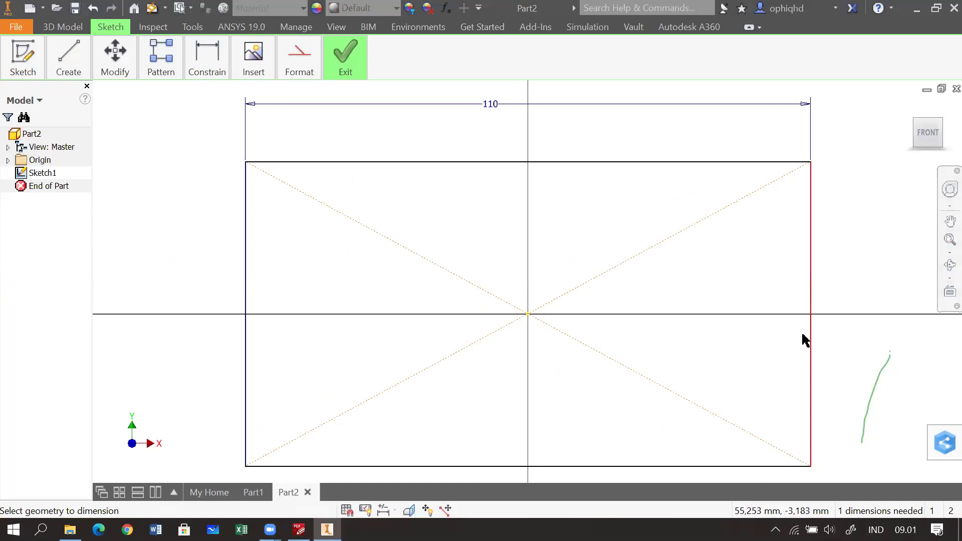
click(815, 291)
click(862, 270)
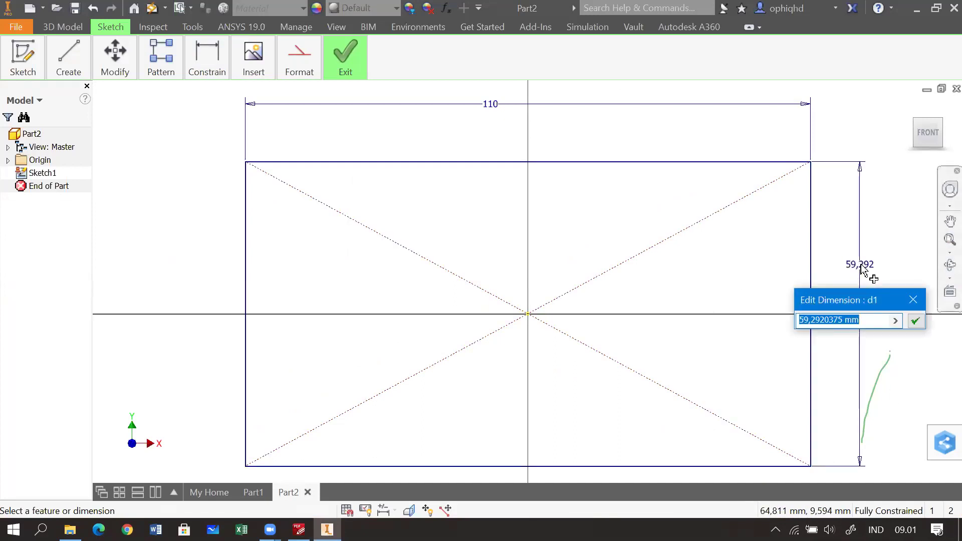
text(62)
key(Return)
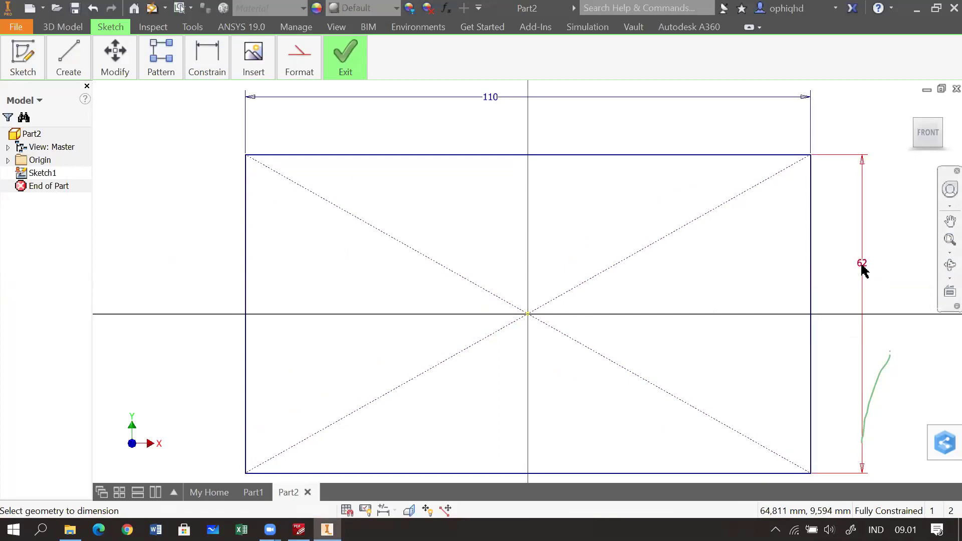
Consult drawing (h) and sketch two circles level with each other in the rectangle's upper half, the left one about 8 mm in diameter.
click(299, 529)
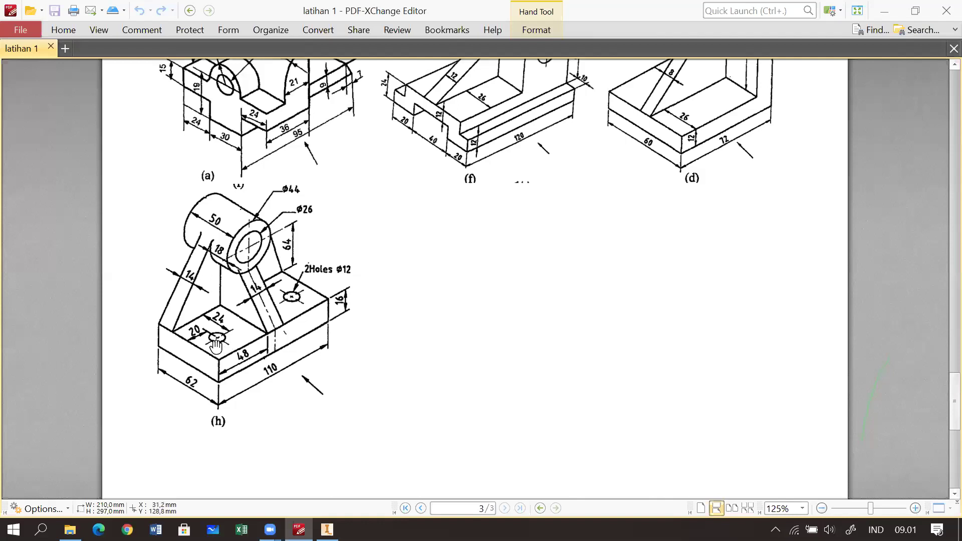
click(326, 529)
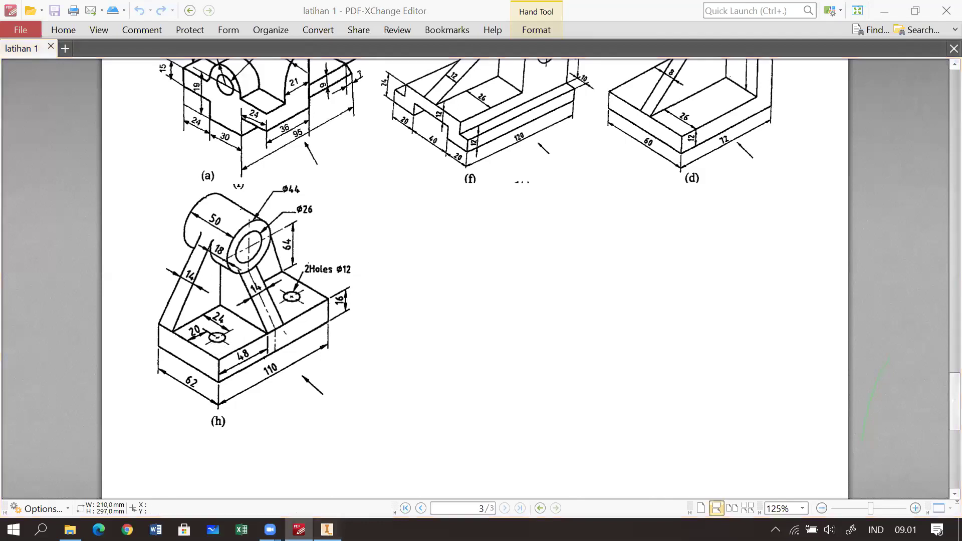
scroll(621, 300, down, 3)
drag(547, 308, 415, 306)
click(69, 57)
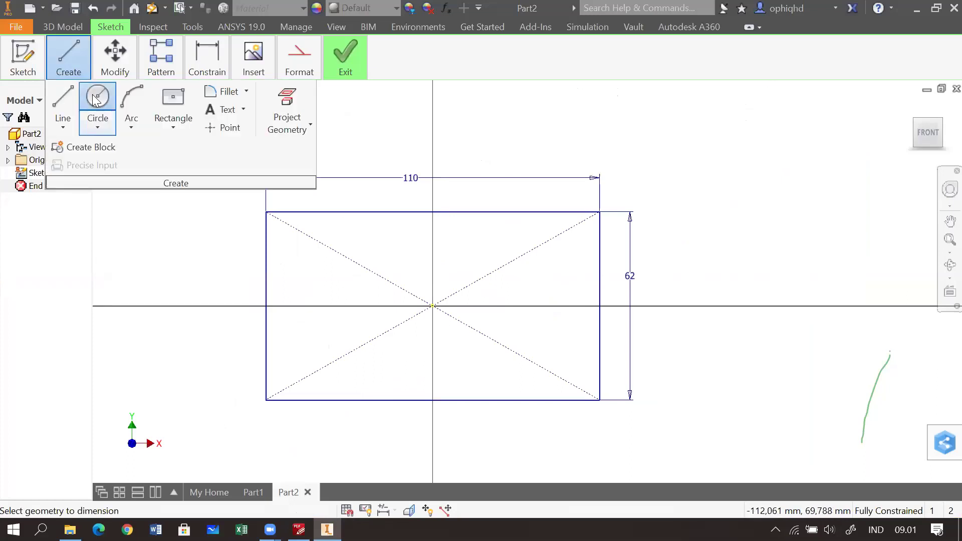
click(96, 99)
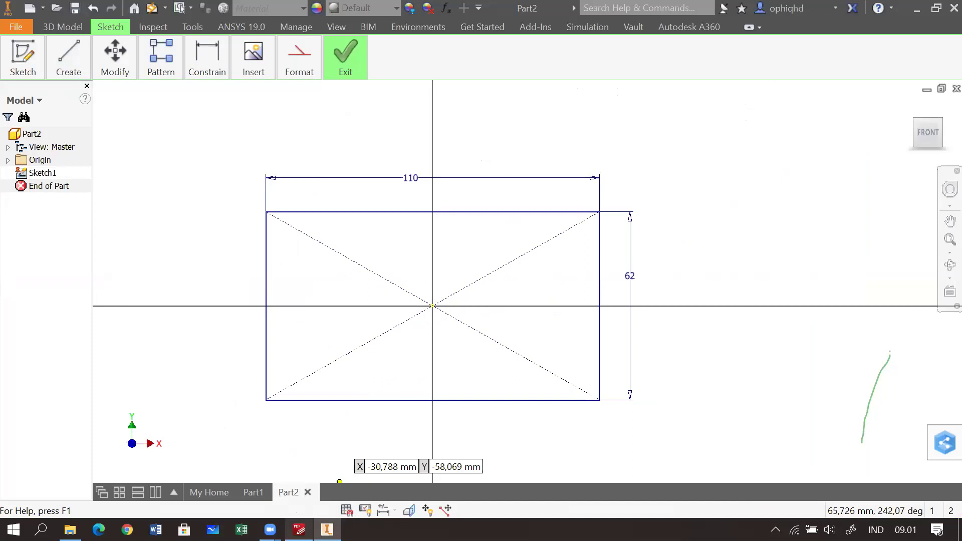
mouse_move(313, 481)
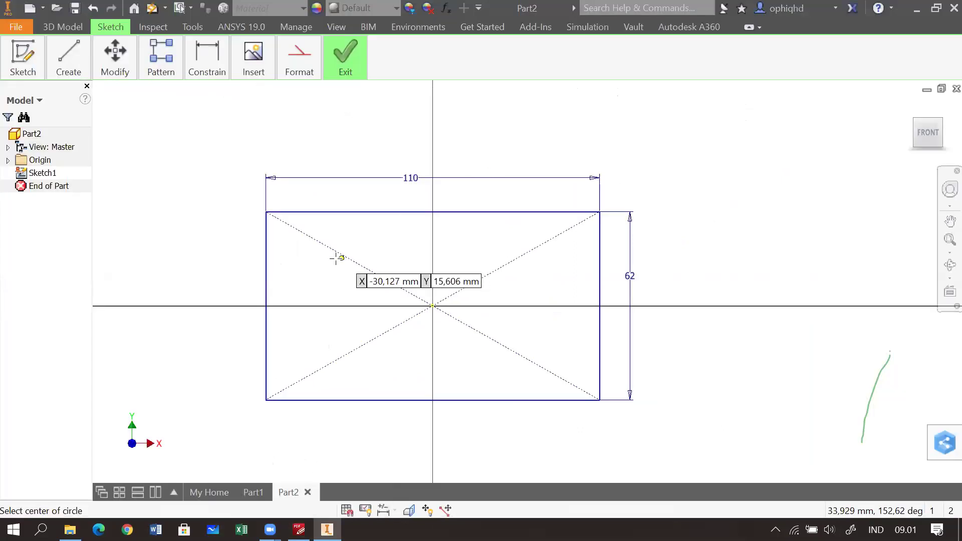
click(331, 247)
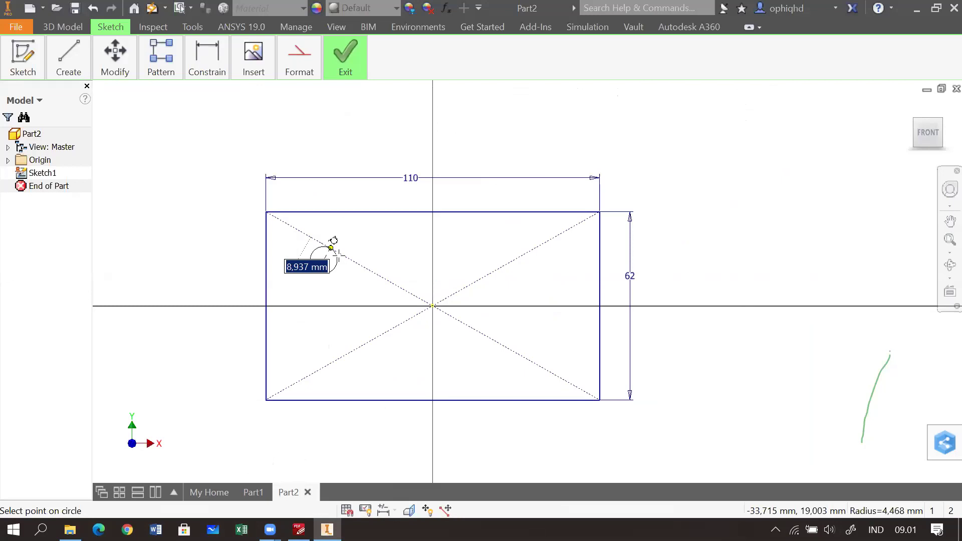
click(341, 260)
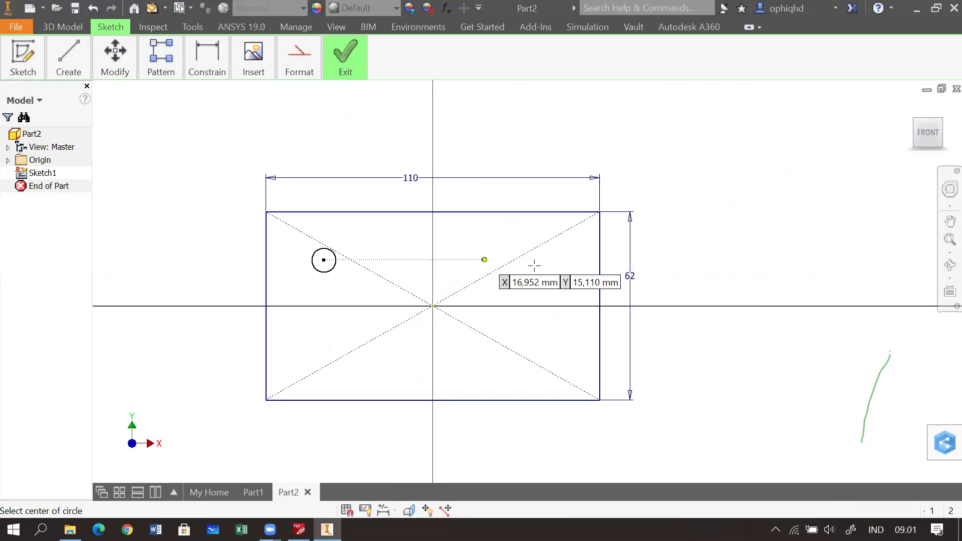
click(559, 259)
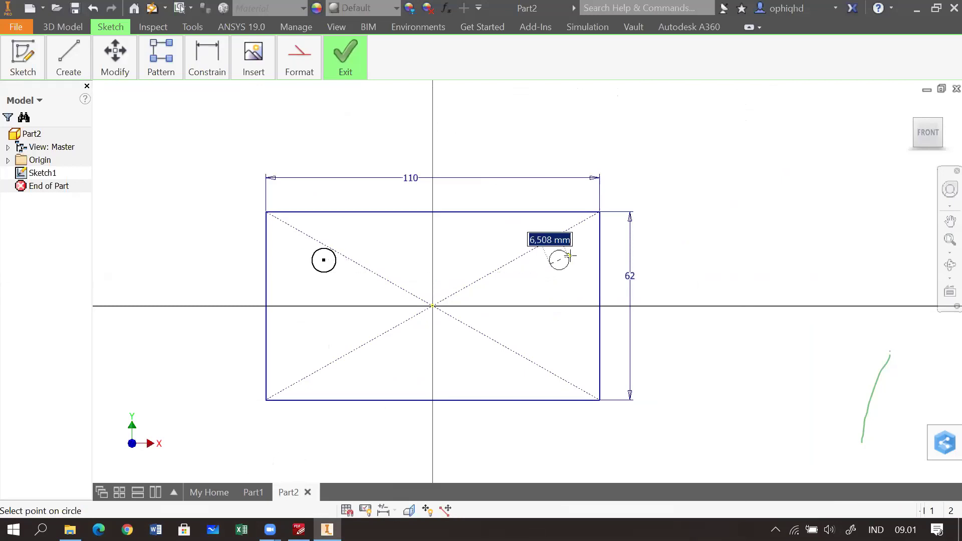
click(572, 253)
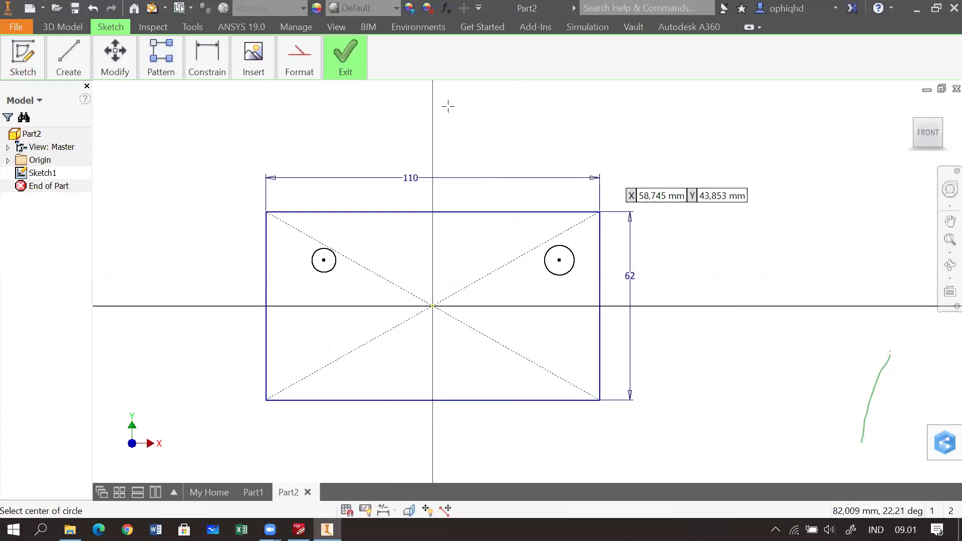
Check the hole size on drawing (h) and dimension the left circle's diameter to 12 mm.
click(209, 76)
click(208, 105)
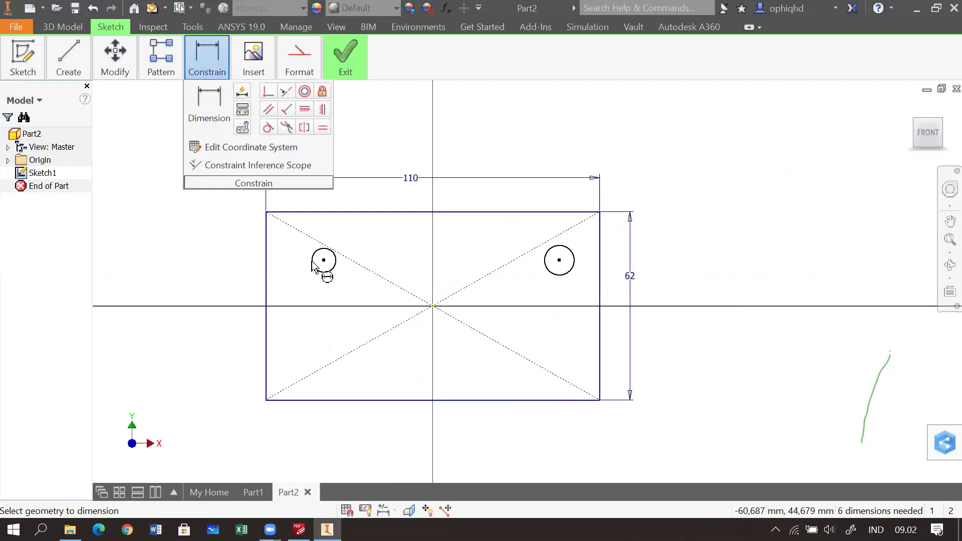
click(276, 254)
click(230, 249)
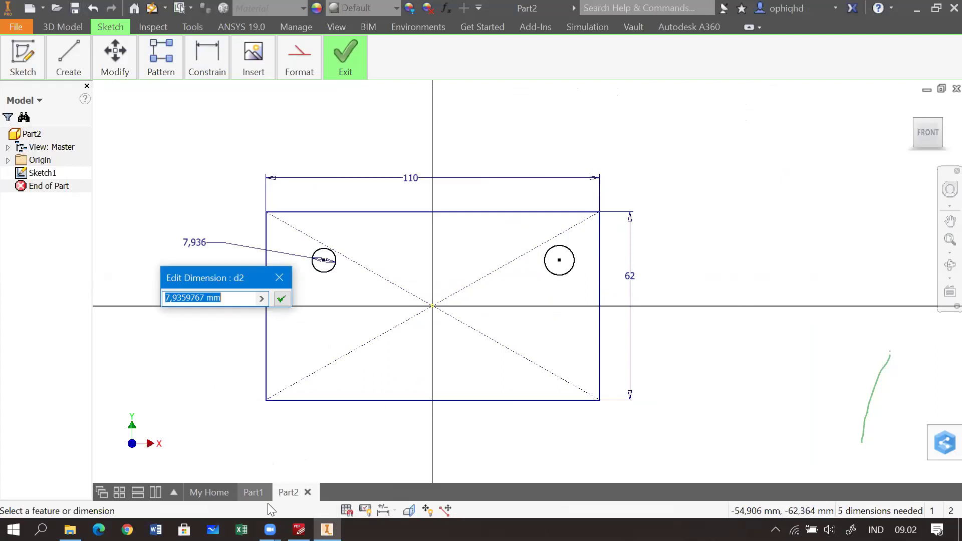
mouse_move(299, 529)
click(300, 481)
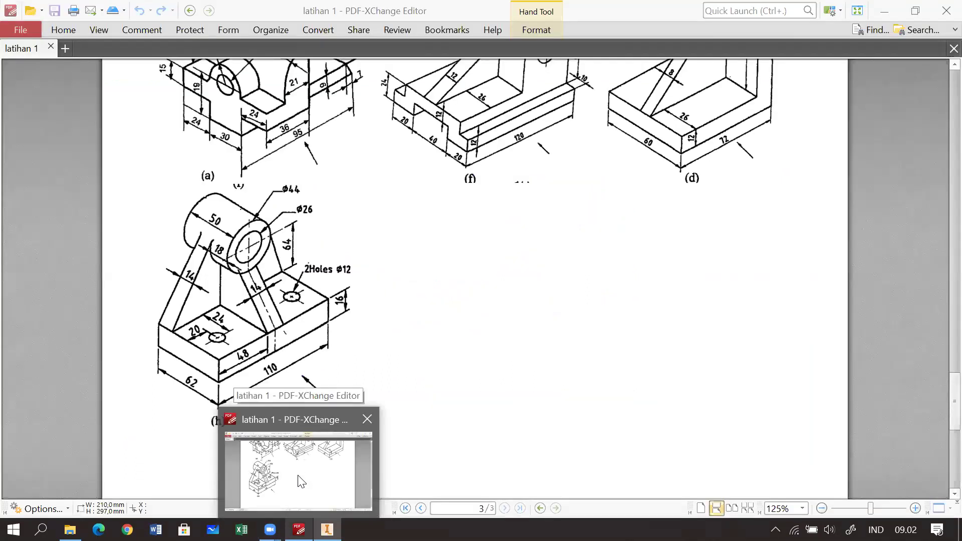
key(alt+Tab)
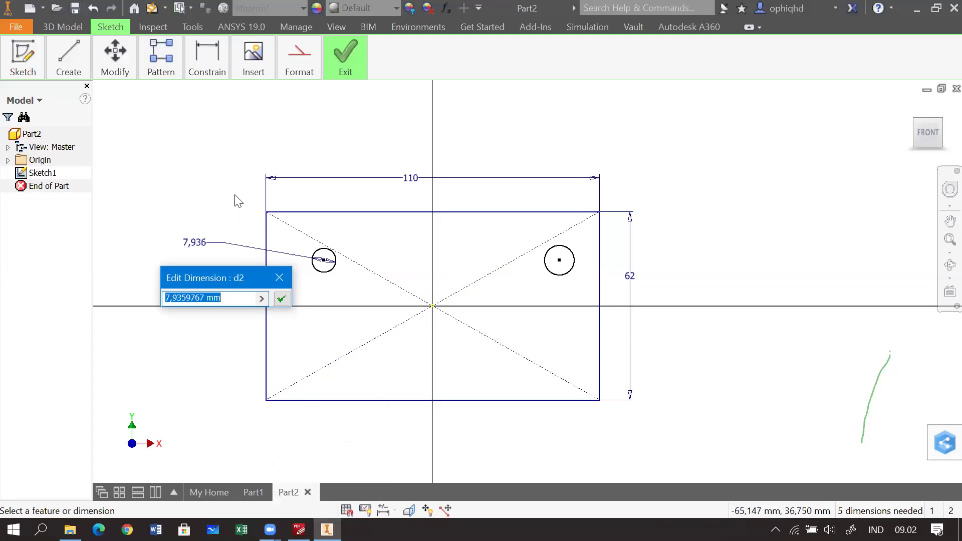
text(12)
key(Return)
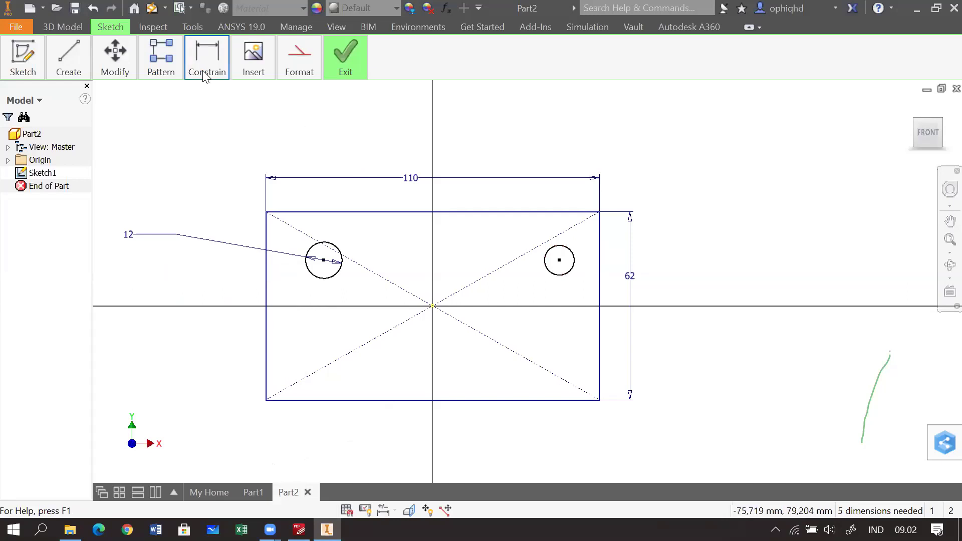
Sketch four extra circles outside the rectangle, one above it and three to its right.
mouse_move(207, 58)
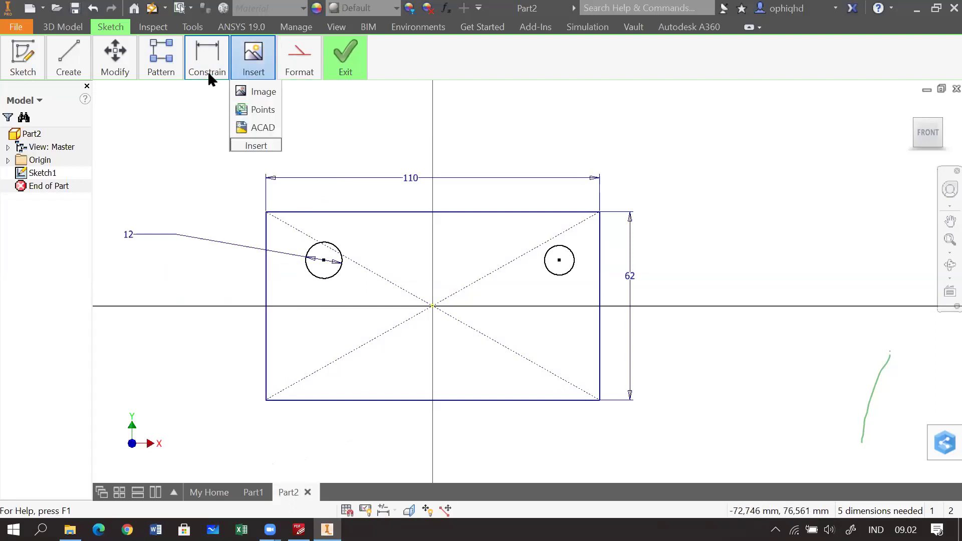
mouse_move(207, 79)
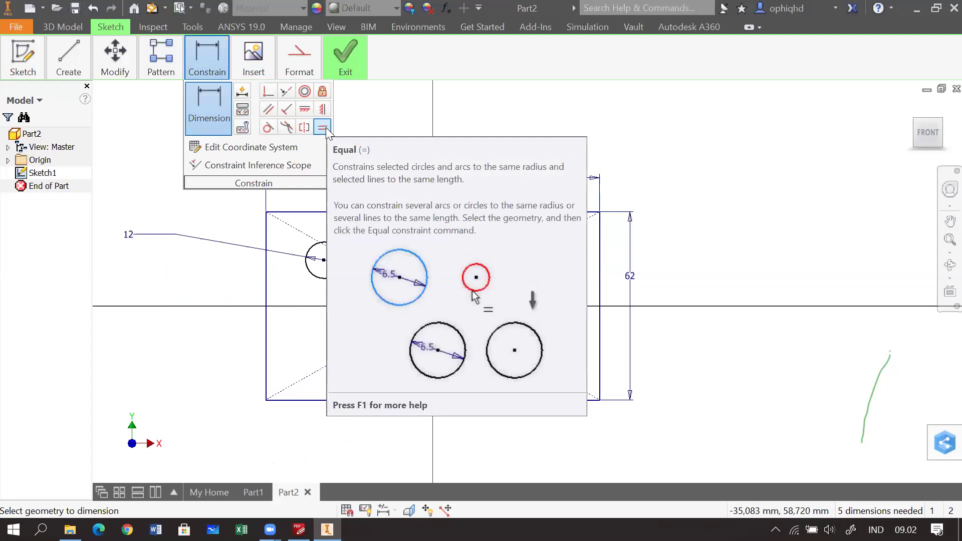
mouse_move(68, 58)
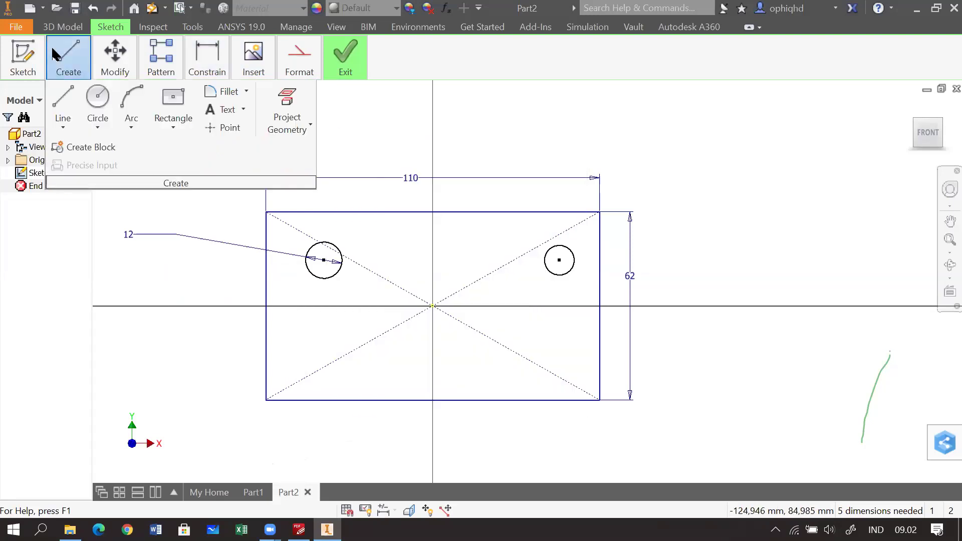
click(95, 99)
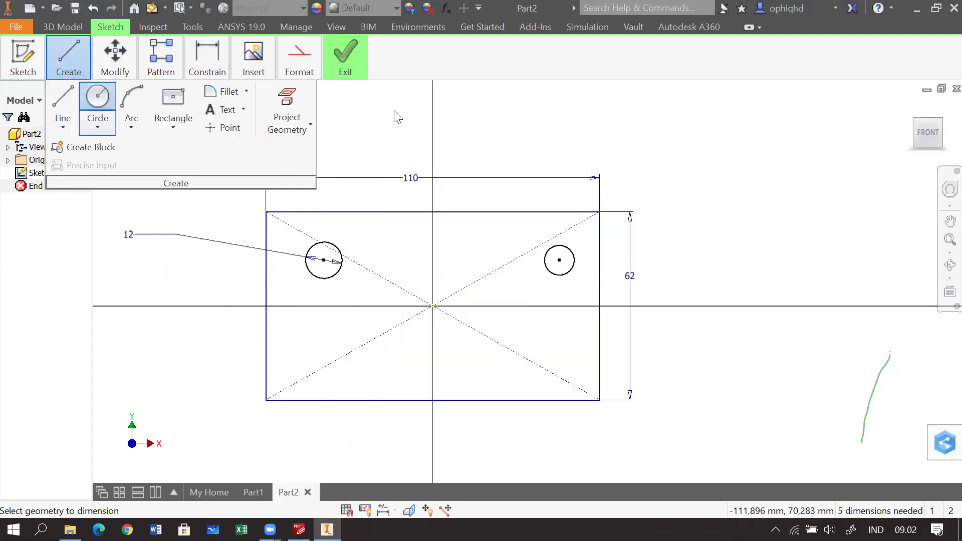
click(758, 149)
click(779, 178)
click(790, 236)
click(821, 250)
click(750, 381)
click(782, 357)
click(543, 110)
click(585, 120)
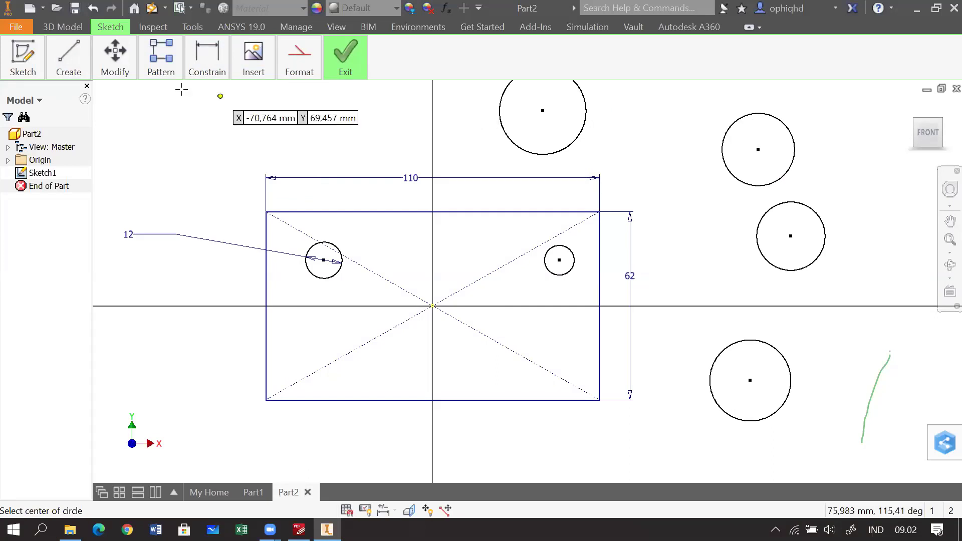
Use Equal constraints to match the circle above the rectangle, the right hole circle and the upper outer circle to the left 12 mm circle.
click(205, 76)
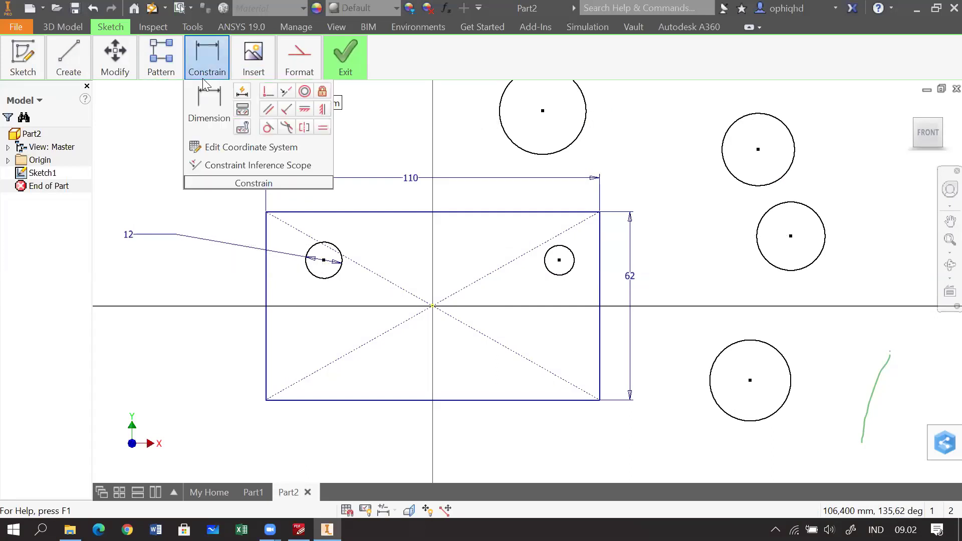
click(323, 130)
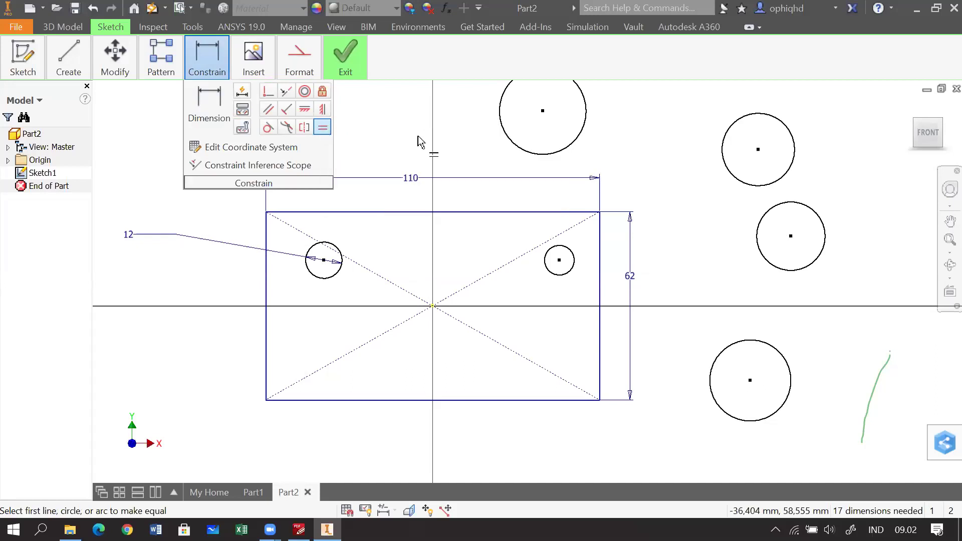
click(315, 255)
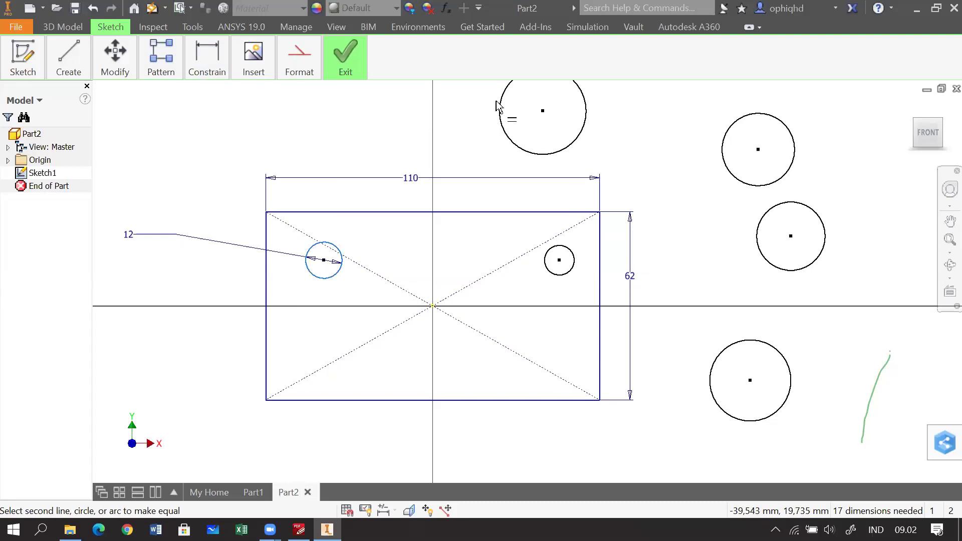
click(506, 138)
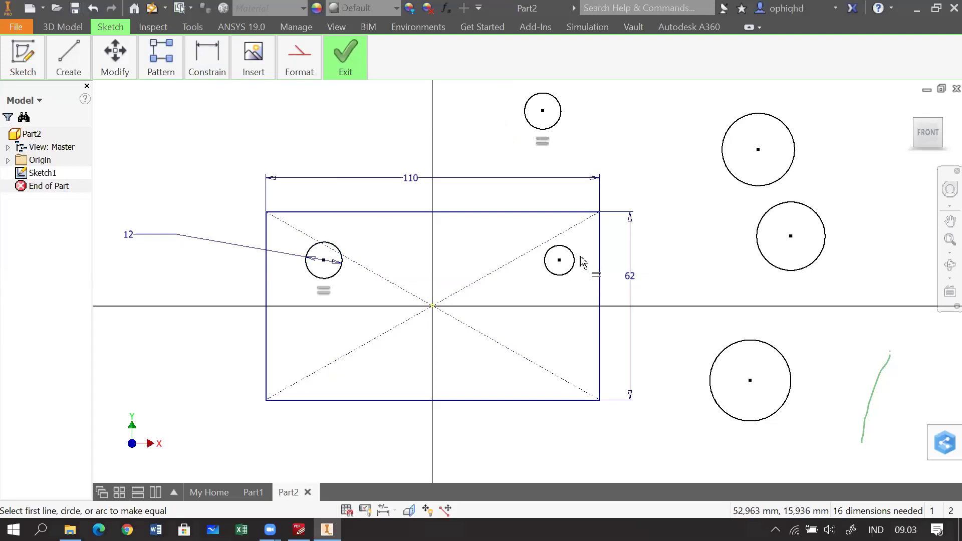
click(549, 253)
click(737, 181)
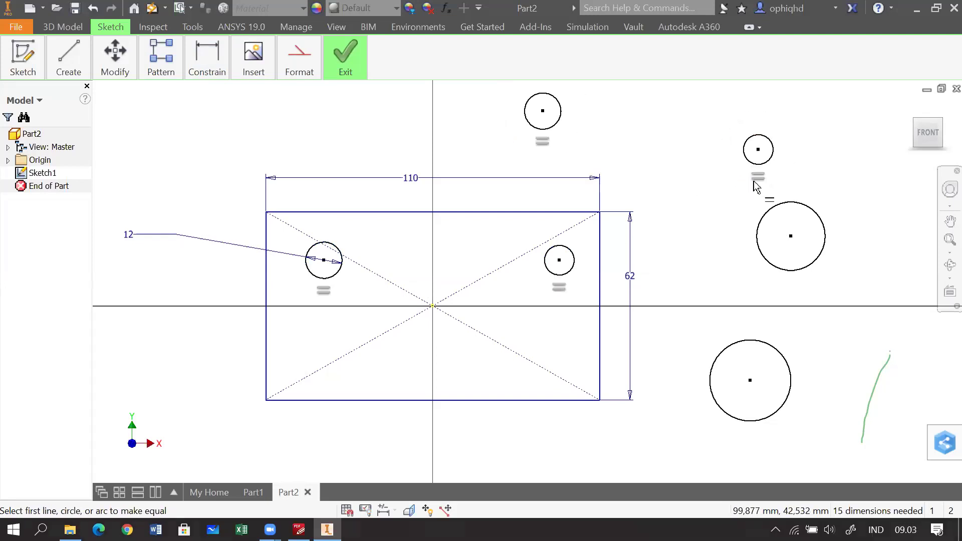
click(774, 213)
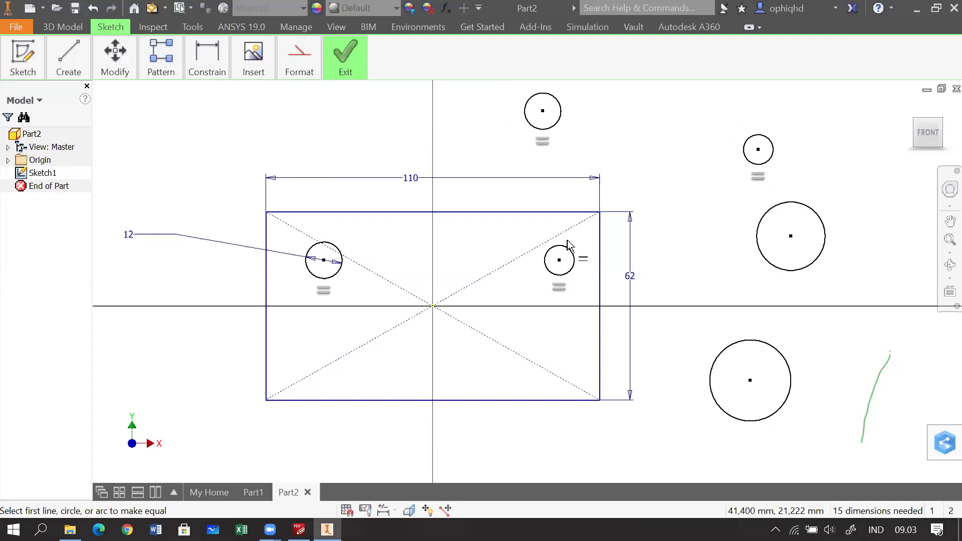
click(340, 252)
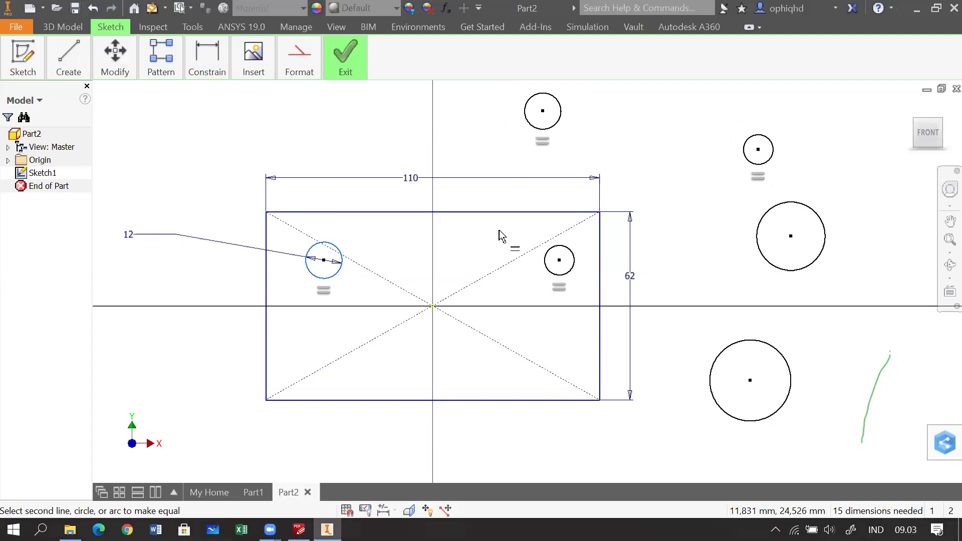
click(558, 253)
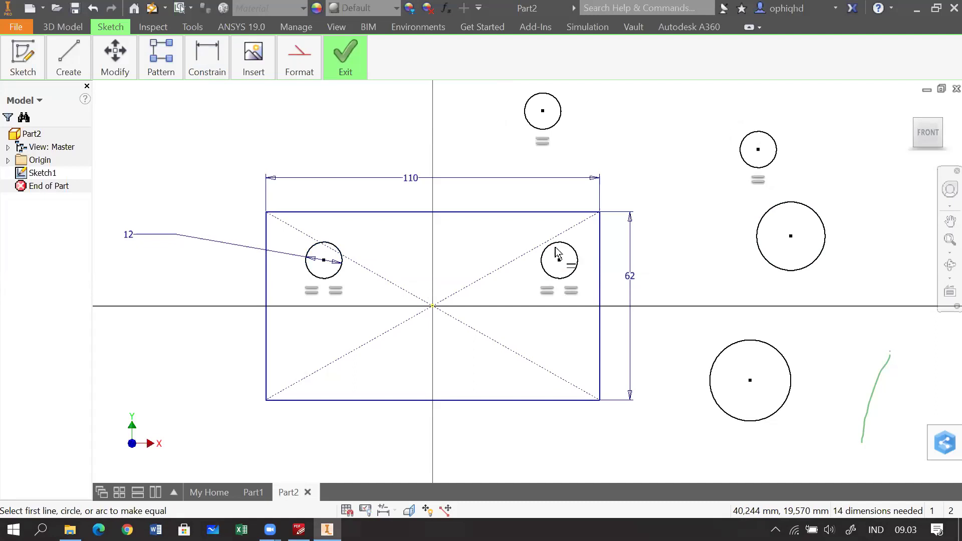
Constrain the remaining two outer circles on the right equal to the left 12 mm circle.
click(336, 252)
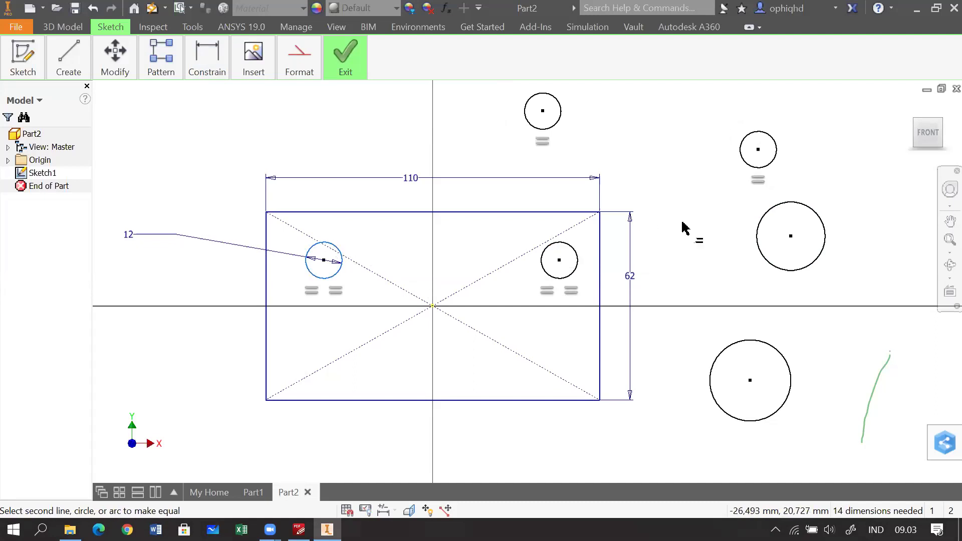
click(756, 245)
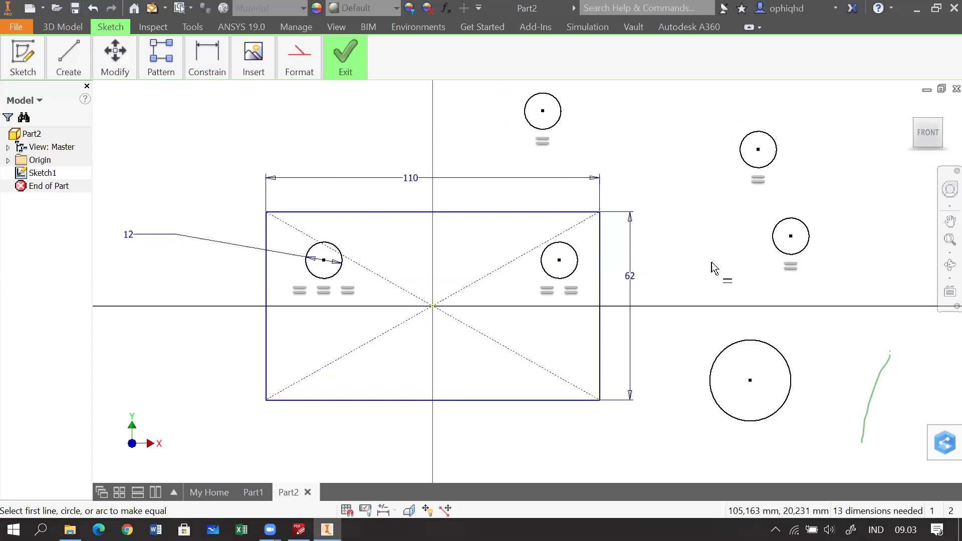
click(342, 274)
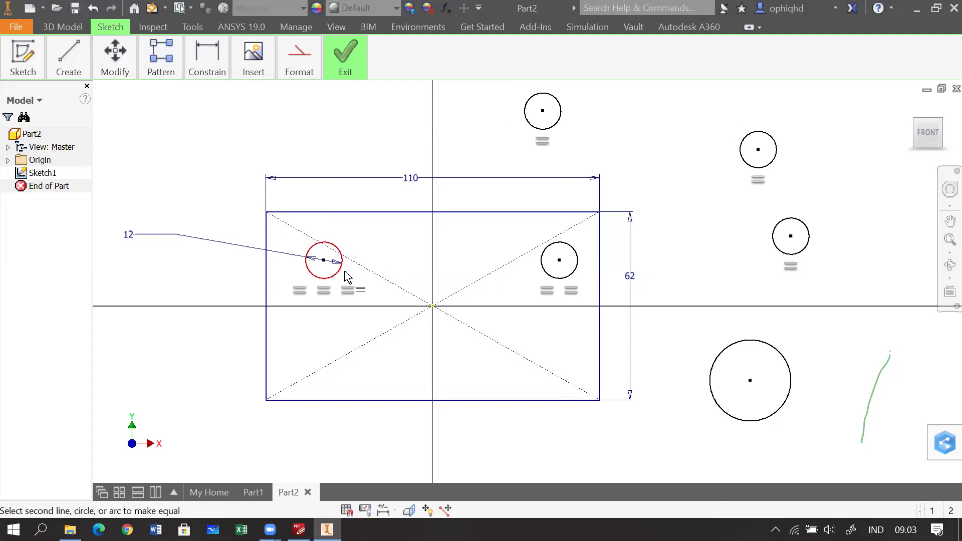
click(723, 353)
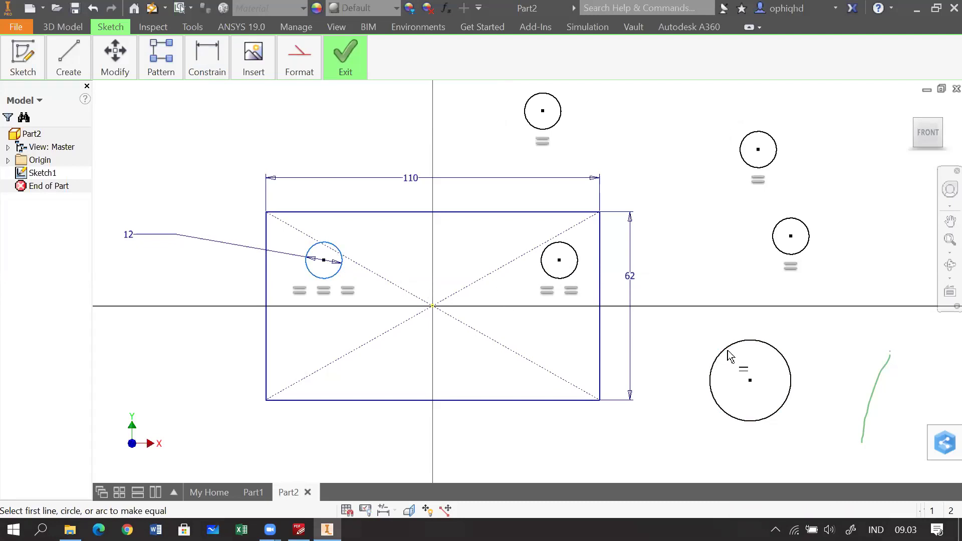
click(728, 354)
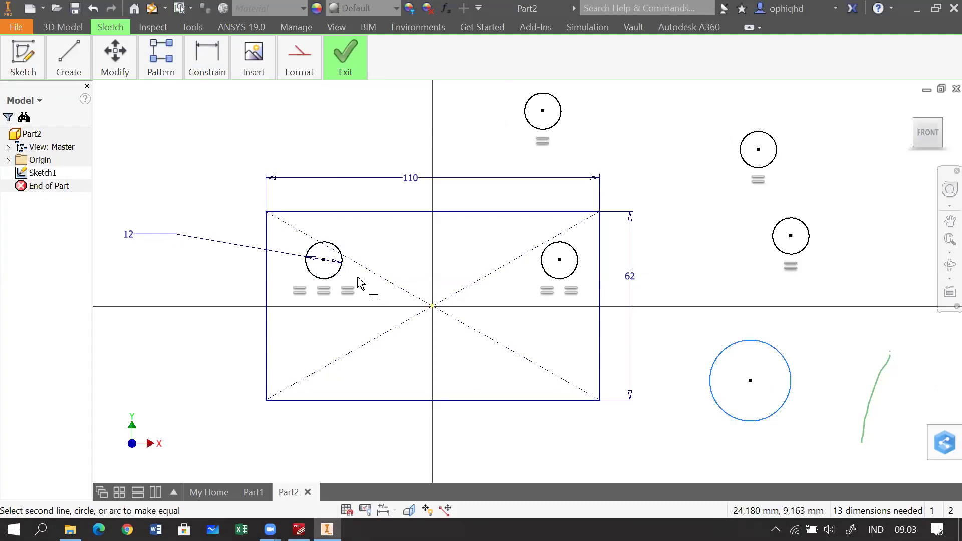
click(338, 274)
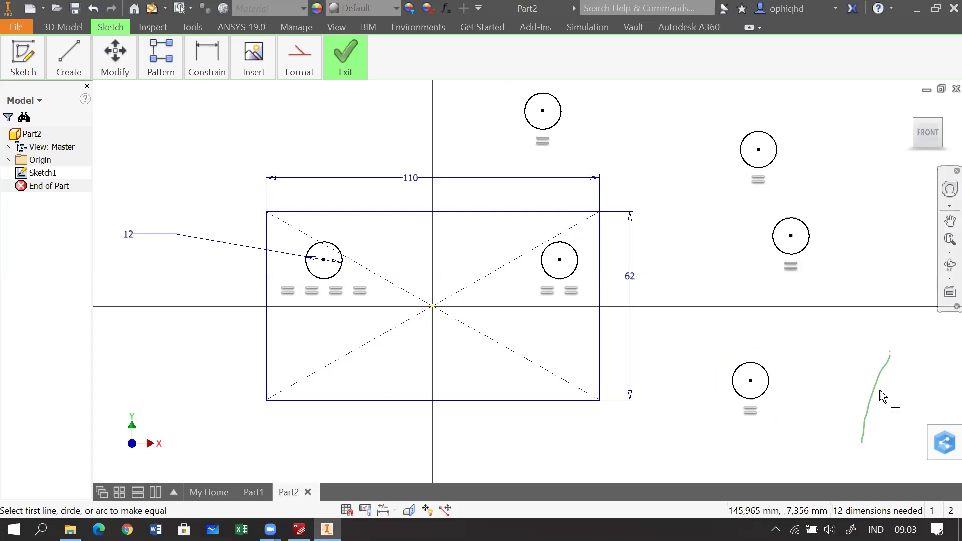
key(Escape)
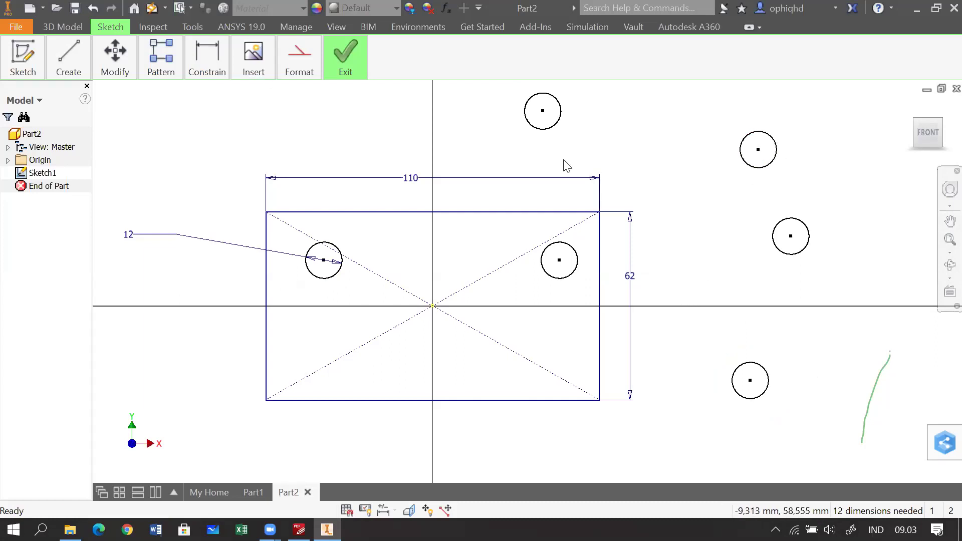
Delete the four extra circles outside the rectangle, keeping the two hole circles inside it.
drag(499, 93, 603, 140)
key(Delete)
drag(706, 110, 829, 453)
key(Delete)
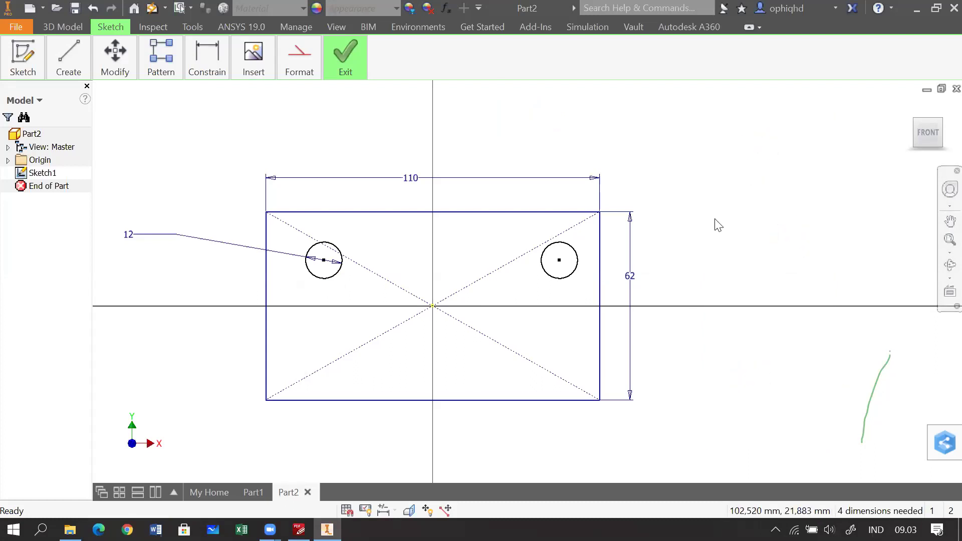
Check the hole positions on drawing (h) in PDF-XChange Editor, and back in Inventor dimension the left hole 20 mm from the rectangle's left edge.
drag(717, 272, 749, 258)
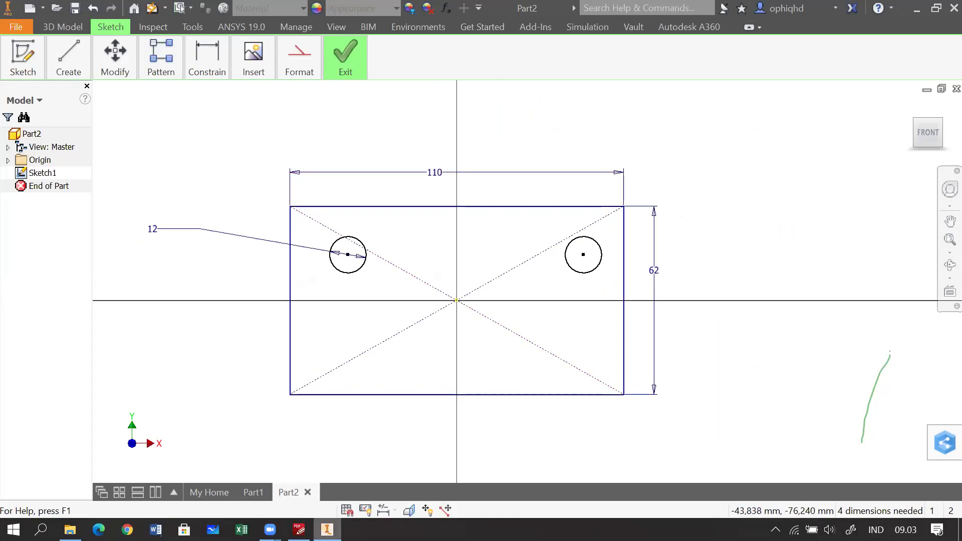
click(299, 529)
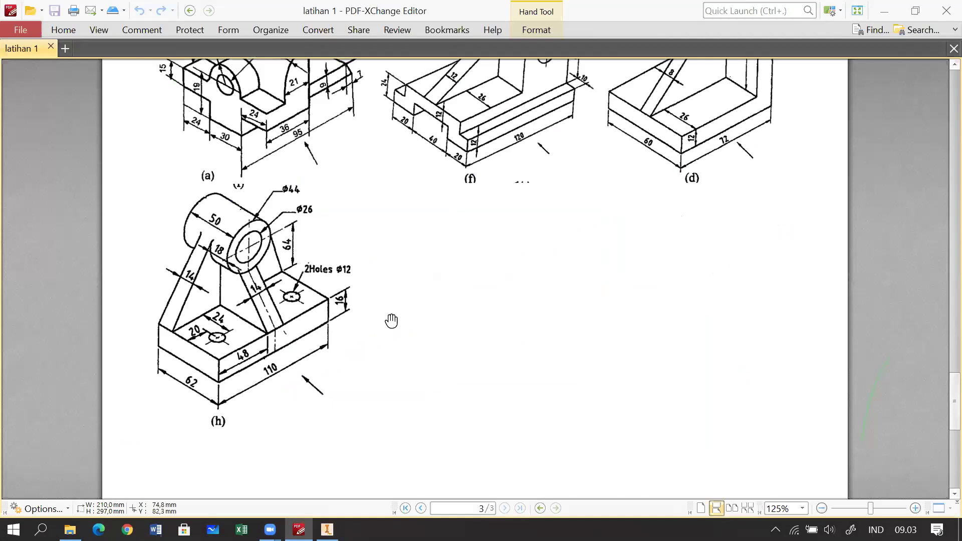
click(915, 509)
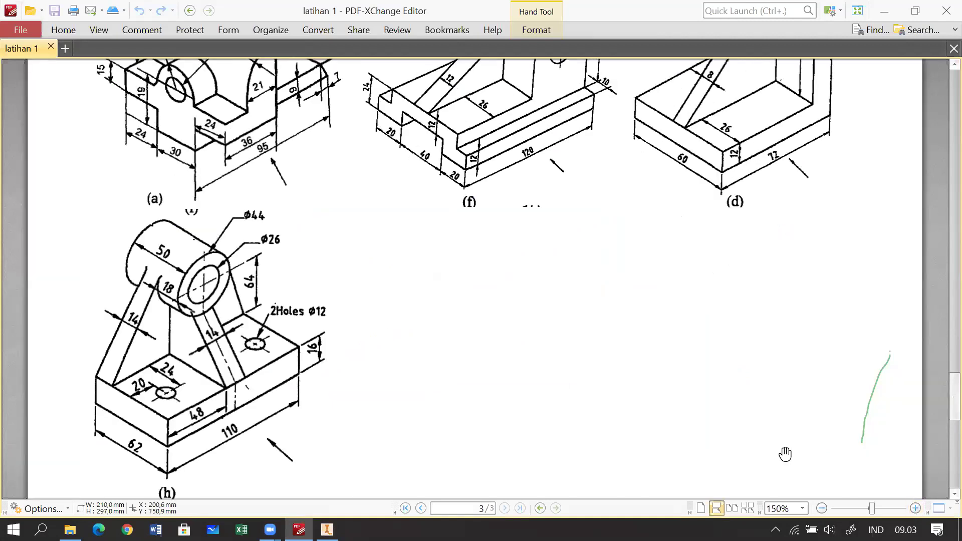
scroll(649, 323, down, 1)
scroll(649, 324, down, 1)
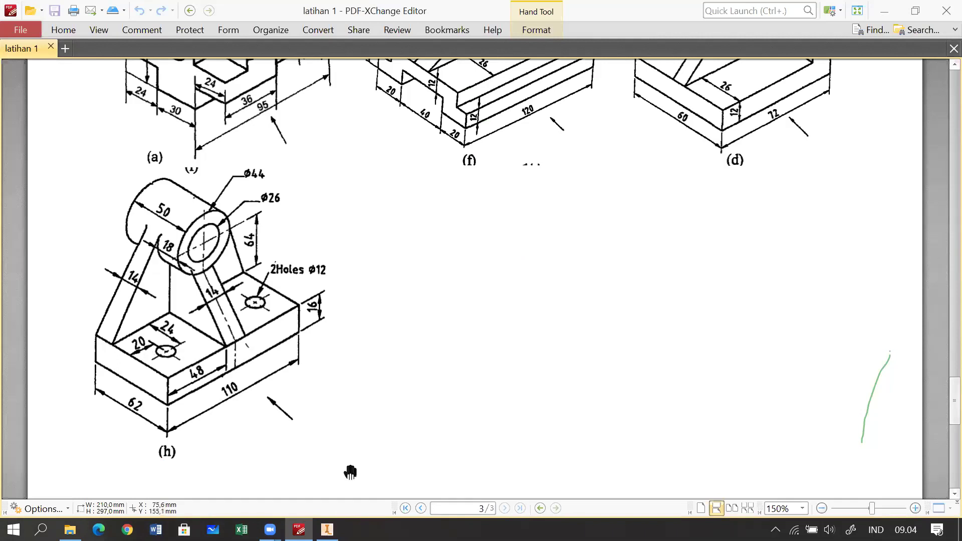
click(327, 530)
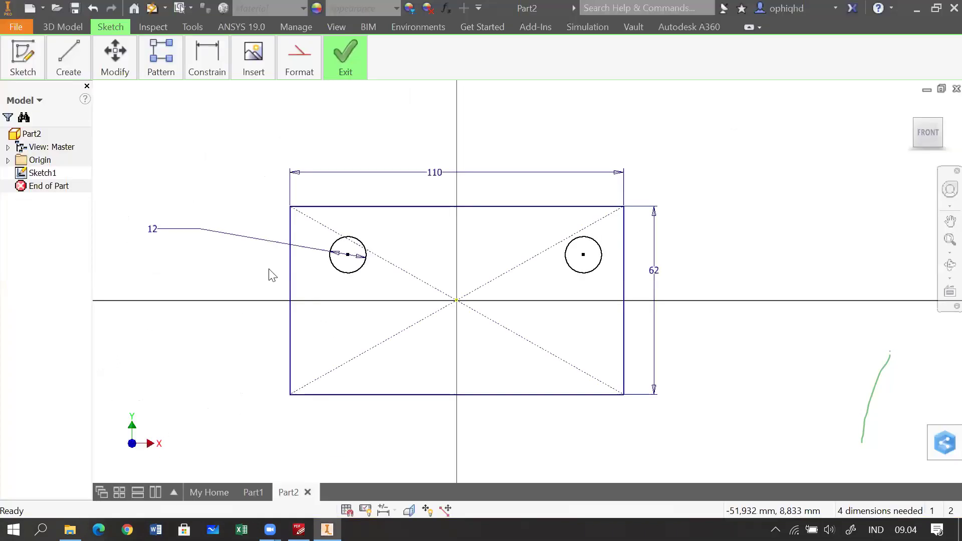
click(207, 58)
click(209, 117)
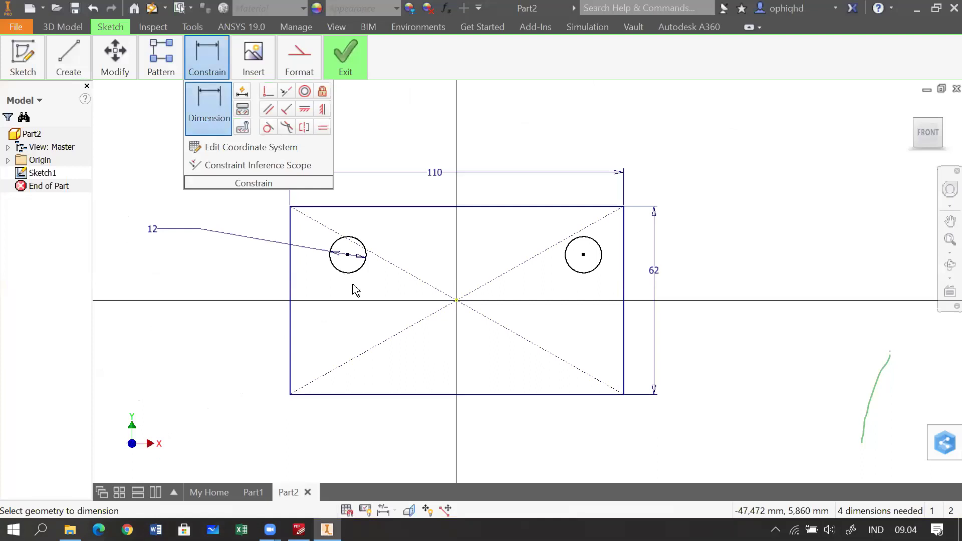
click(353, 273)
click(291, 268)
click(324, 145)
text(20)
key(Return)
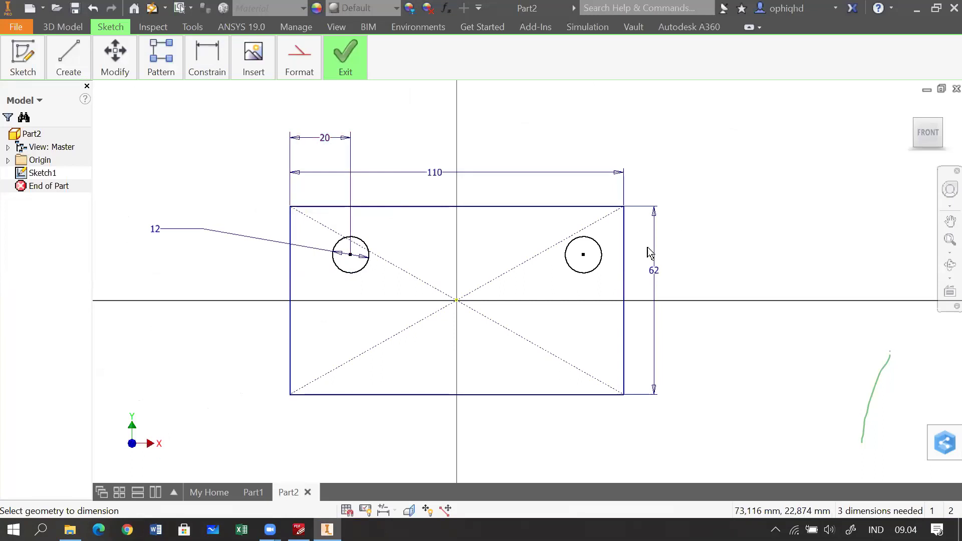
Dimension the right hole's centre 20 mm horizontally from the rectangle's right edge.
click(602, 258)
click(624, 249)
click(611, 146)
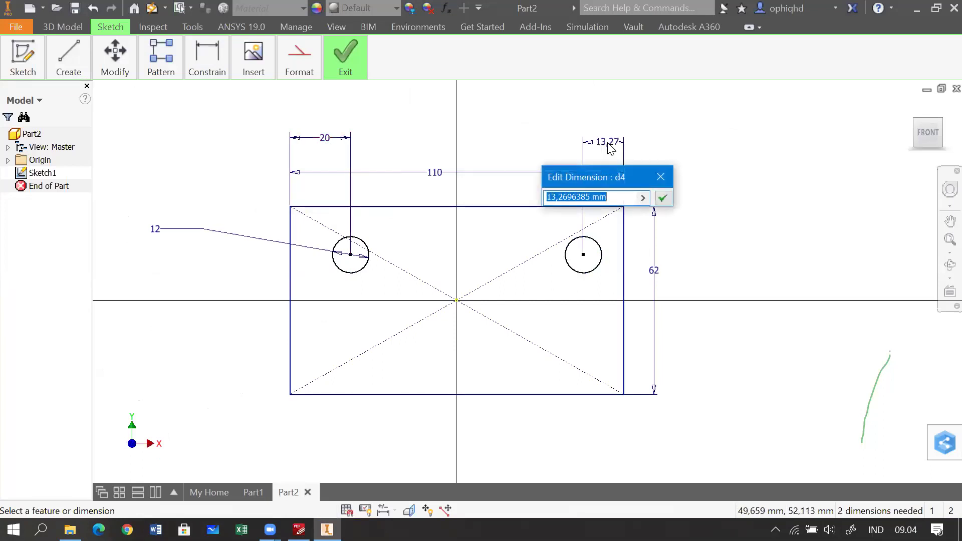
text(20)
key(Return)
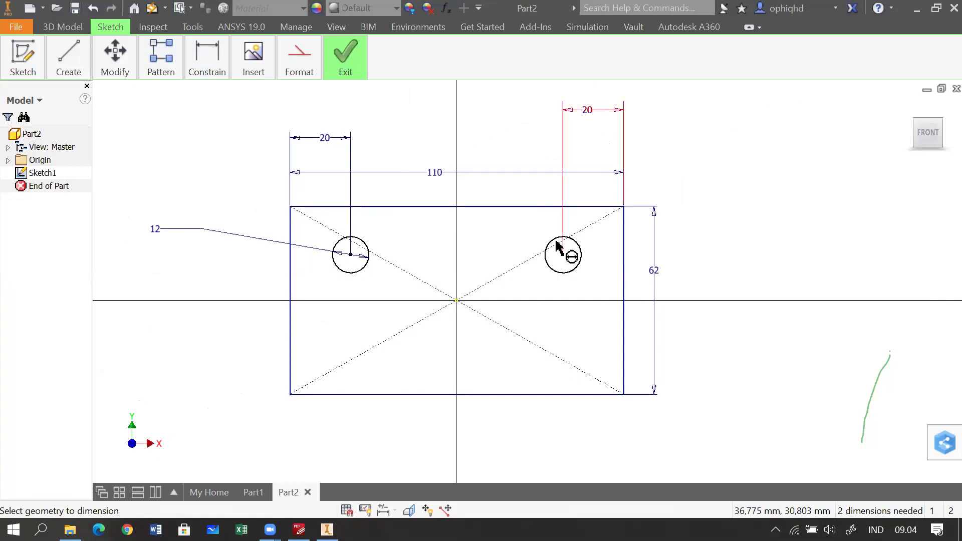
Consult drawing (h) in the PDF again, and dimension the right hole's centre 38 mm above the rectangle's bottom edge.
click(299, 530)
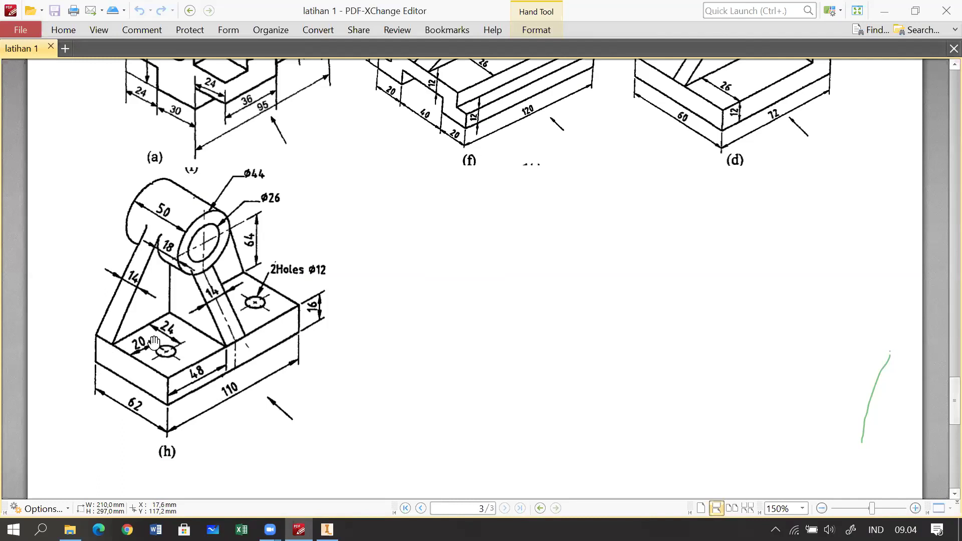
click(327, 529)
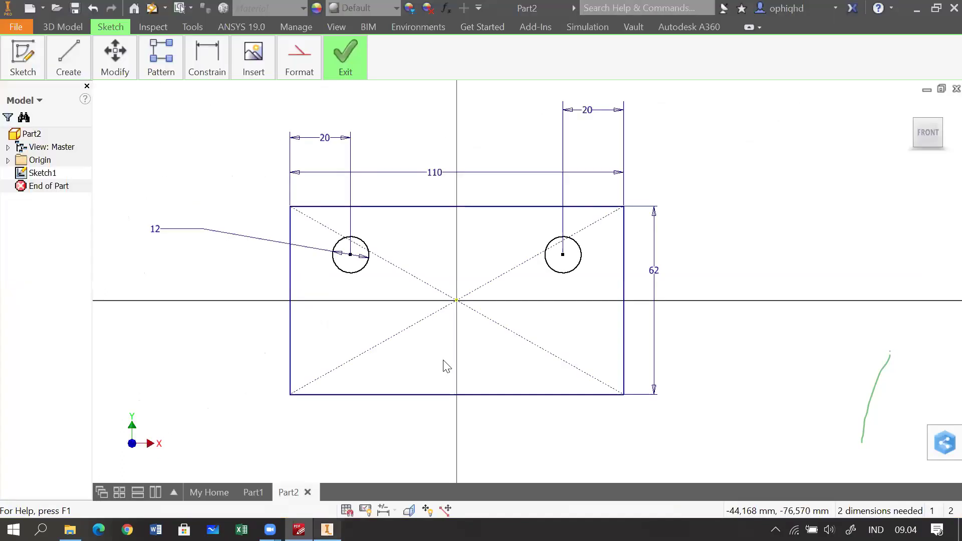
click(569, 280)
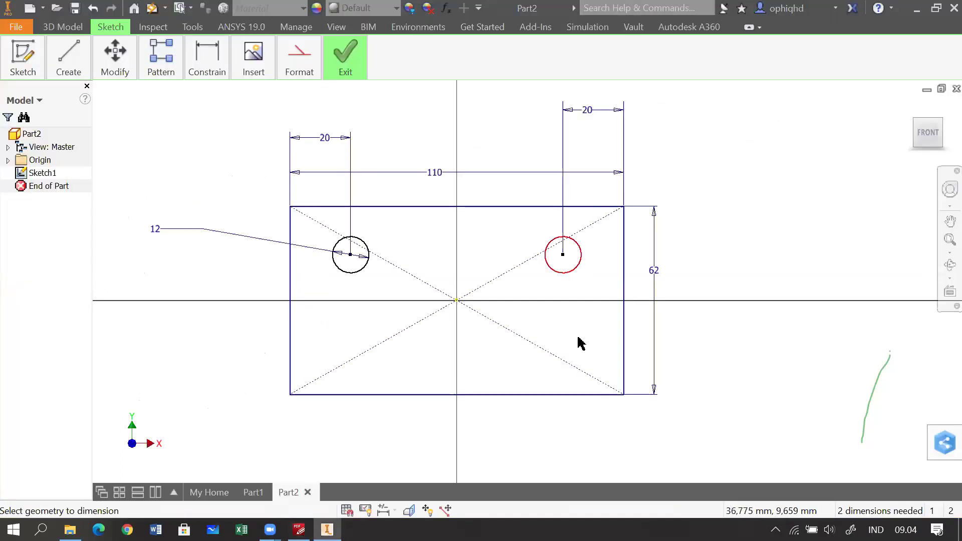
click(569, 396)
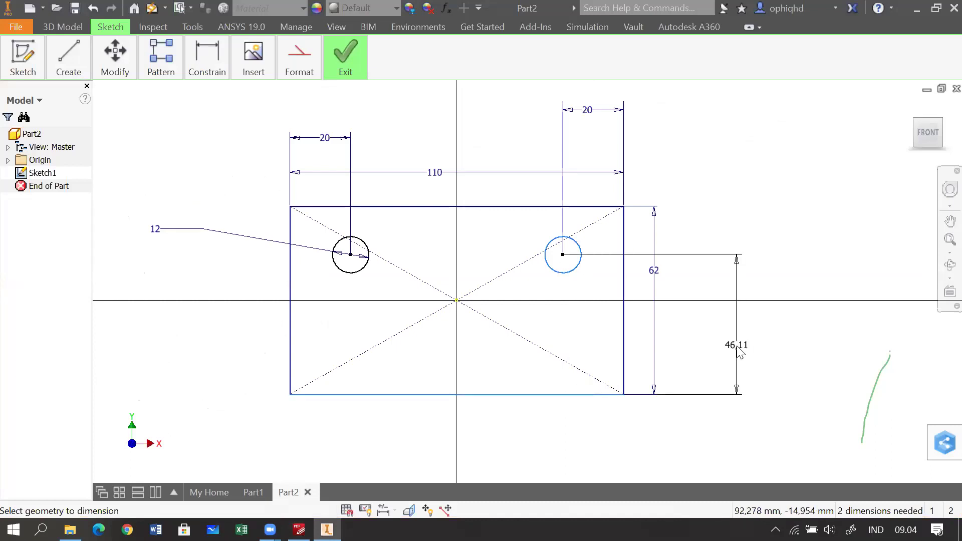
click(737, 350)
text(3)
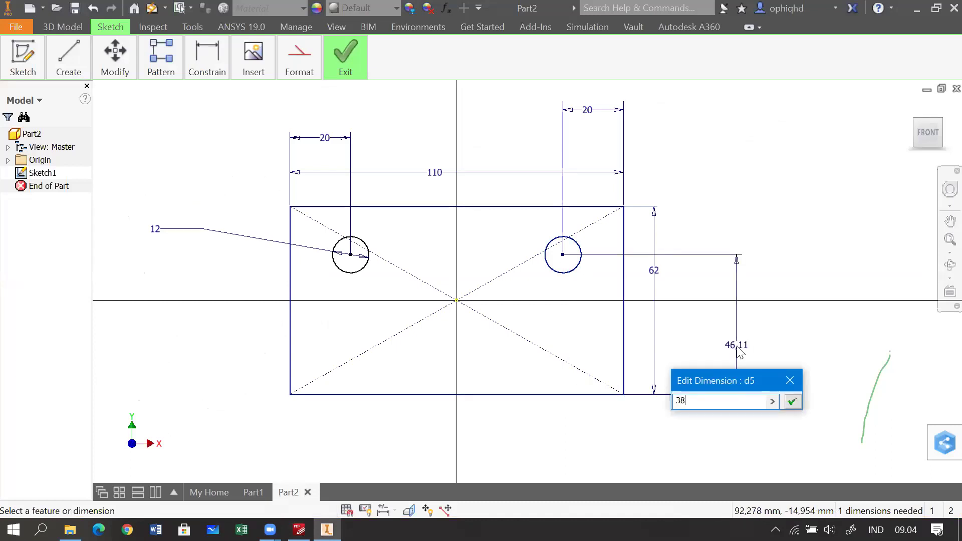
text(8)
key(Return)
Dimension the left hole's centre 38 mm above the rectangle's bottom edge.
click(362, 267)
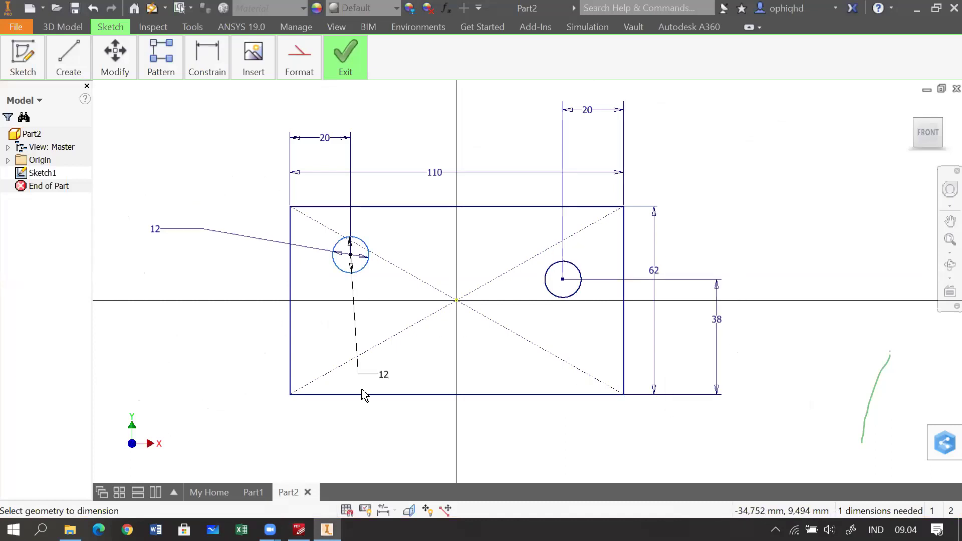
click(330, 395)
click(234, 337)
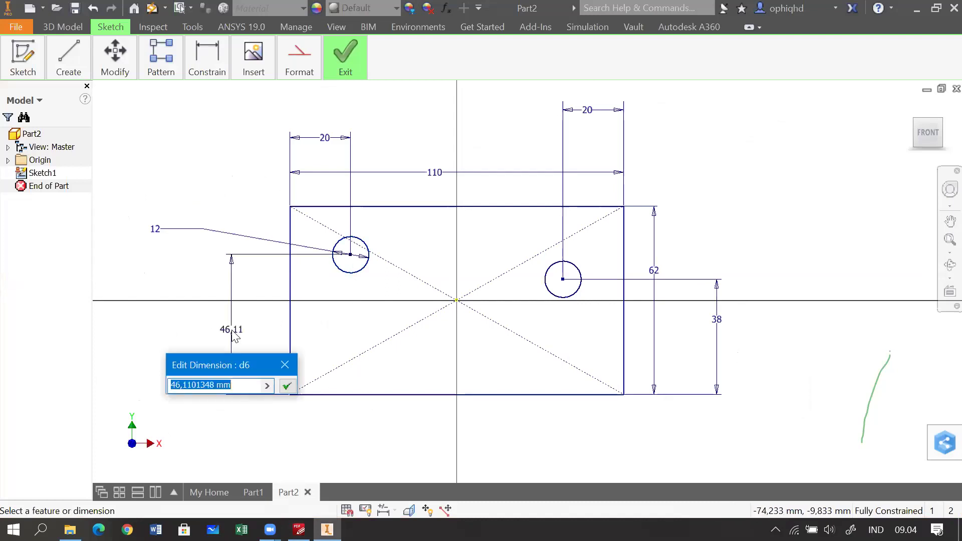
text(2)
key(BackSpace)
text(38)
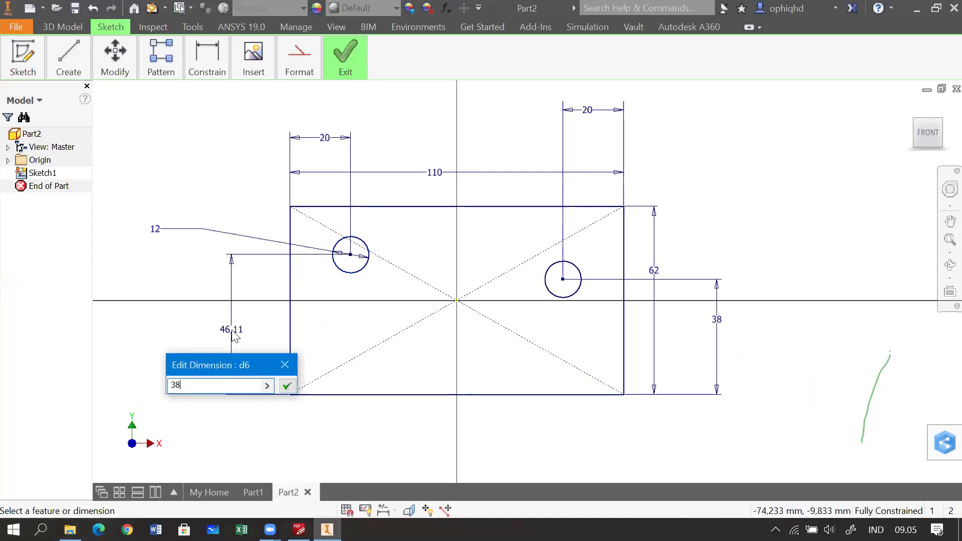
key(Return)
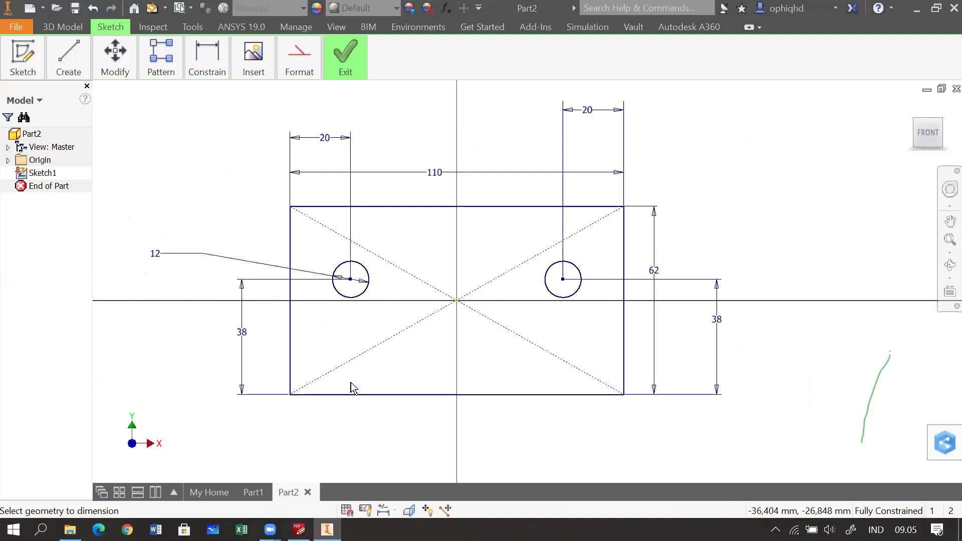
Finish the base sketch and check the base plate on drawing (h) in the PDF.
click(300, 529)
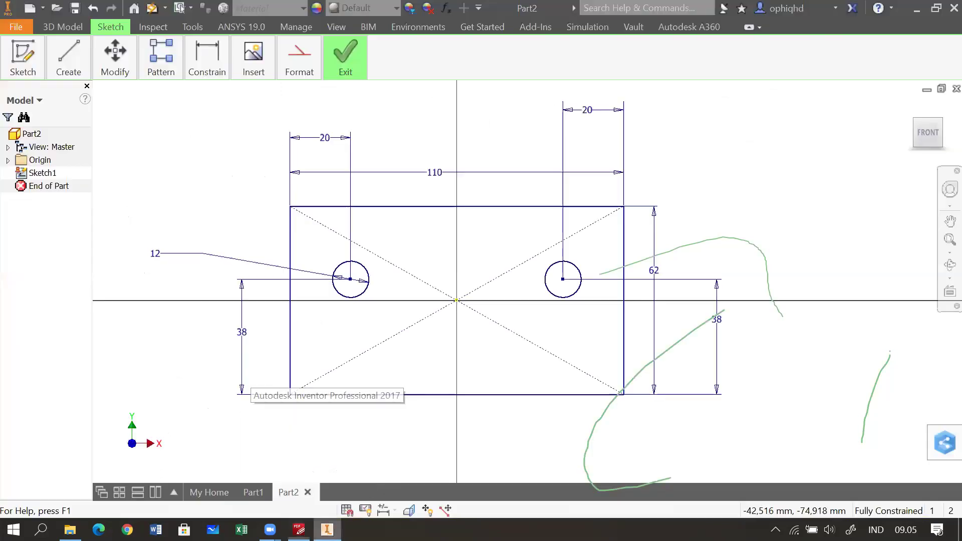
click(316, 441)
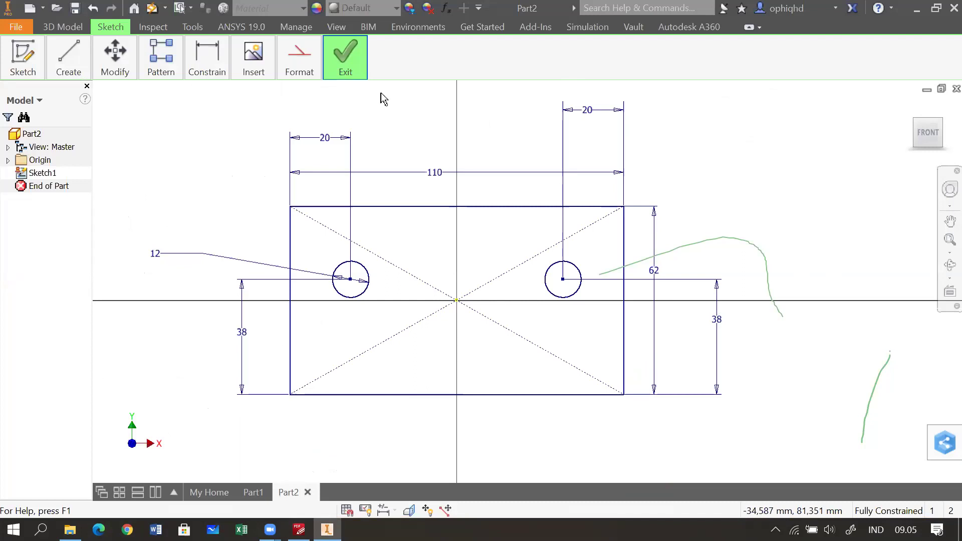
click(345, 59)
click(339, 101)
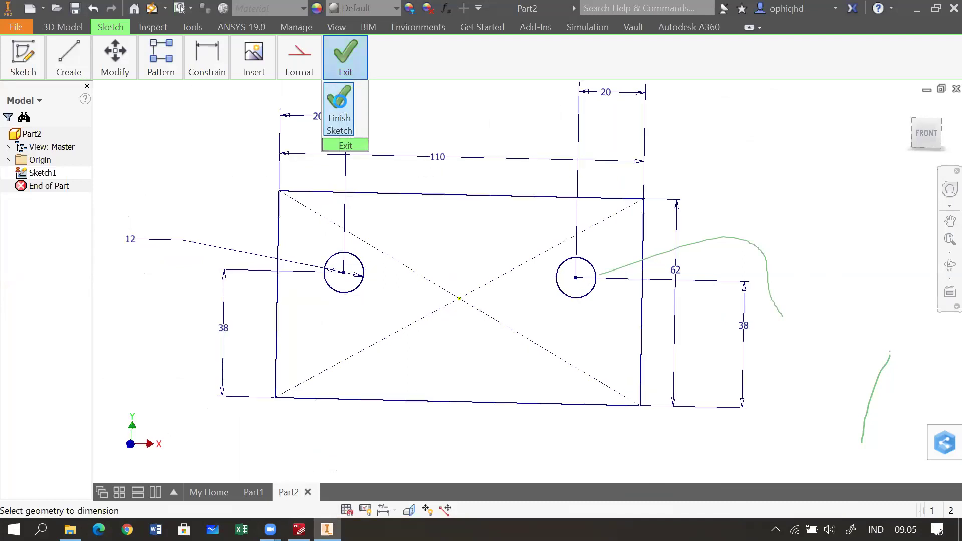
click(937, 237)
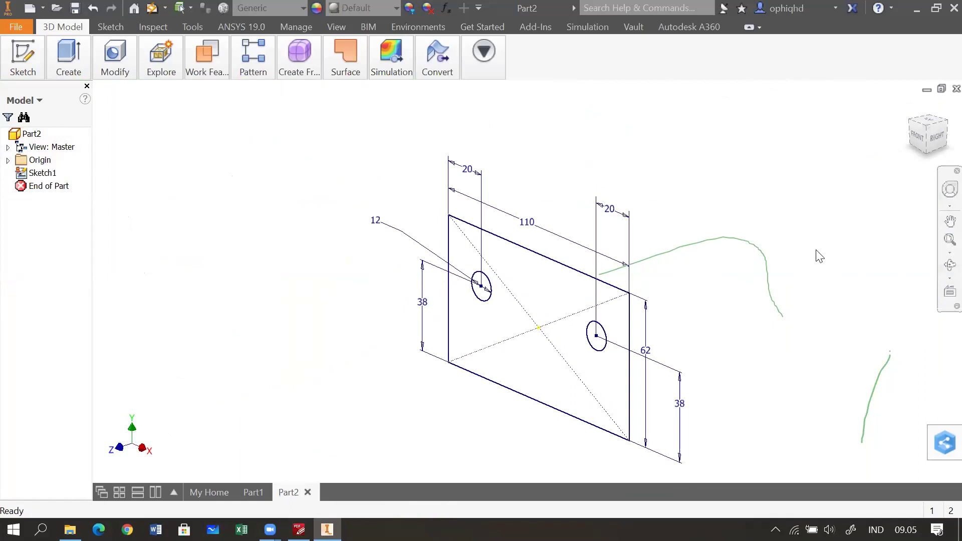
mouse_move(360, 249)
mouse_down()
mouse_move(215, 208)
mouse_move(250, 259)
mouse_up()
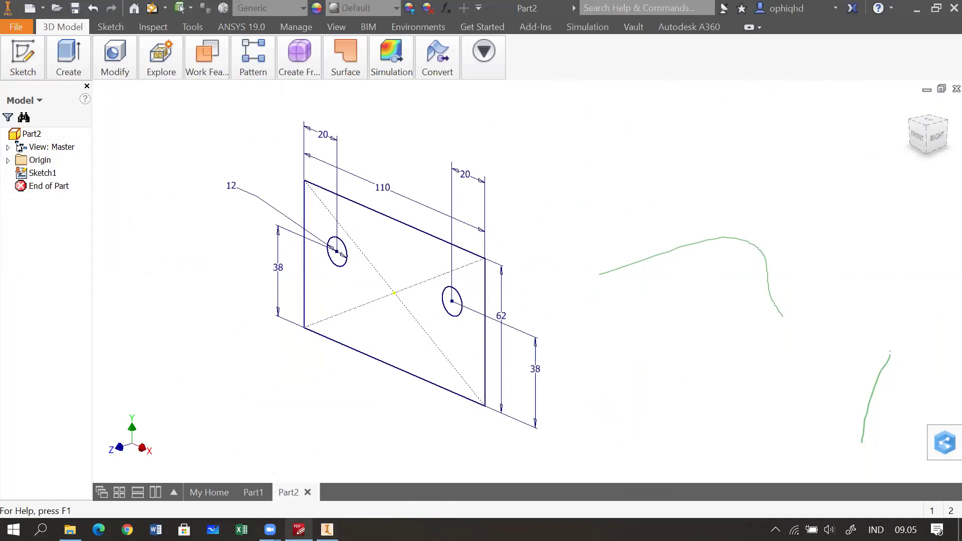
click(299, 529)
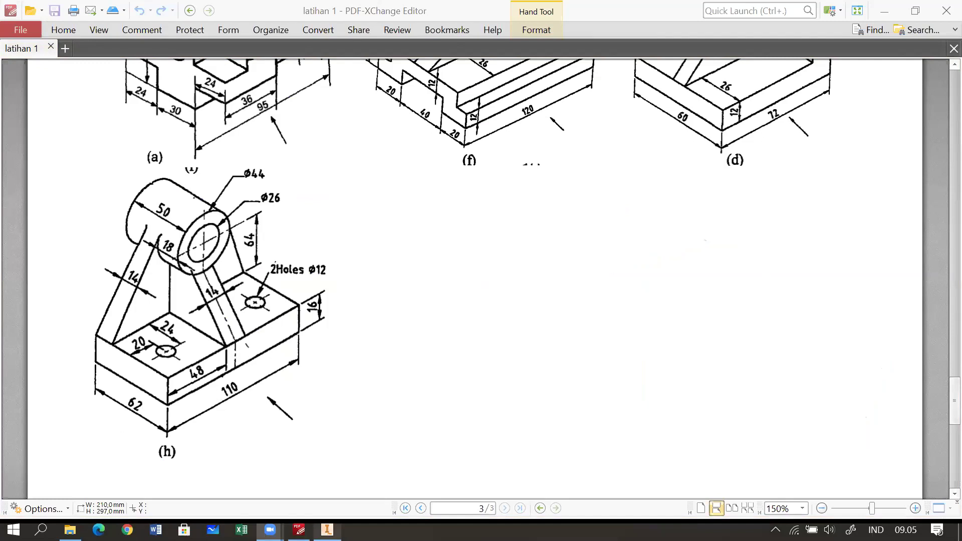
click(327, 530)
drag(536, 221, 667, 188)
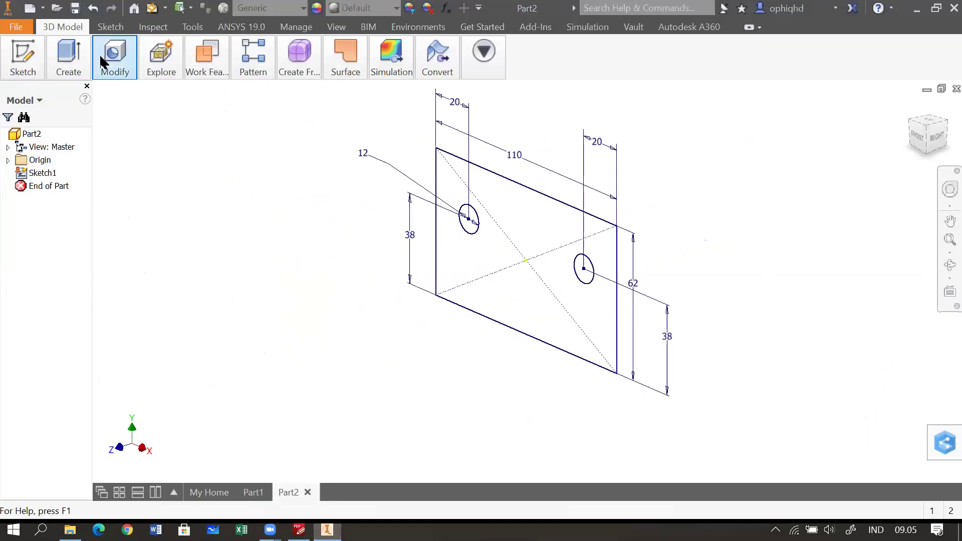
Extrude the rectangular profile around the two holes 16 mm as a solid, with the direction reversed.
click(65, 55)
click(64, 107)
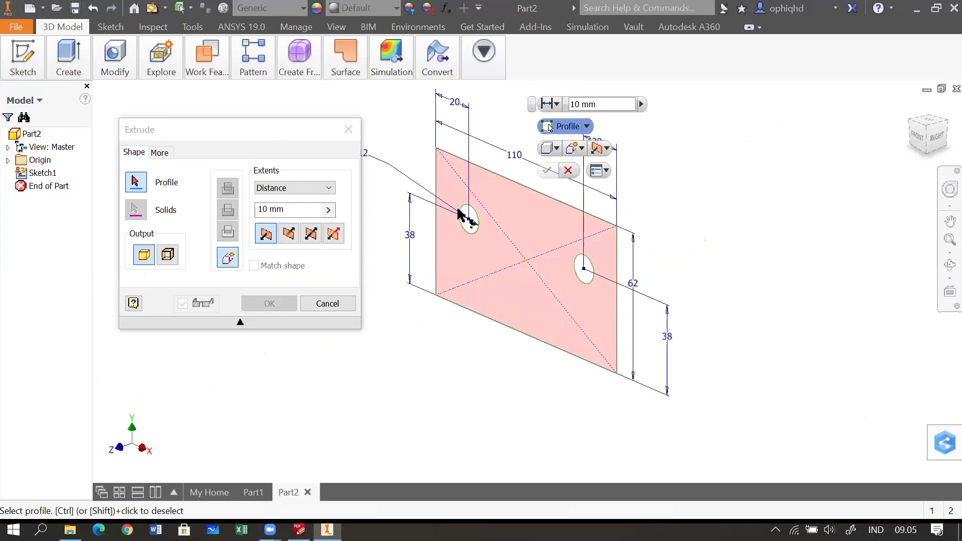
click(547, 228)
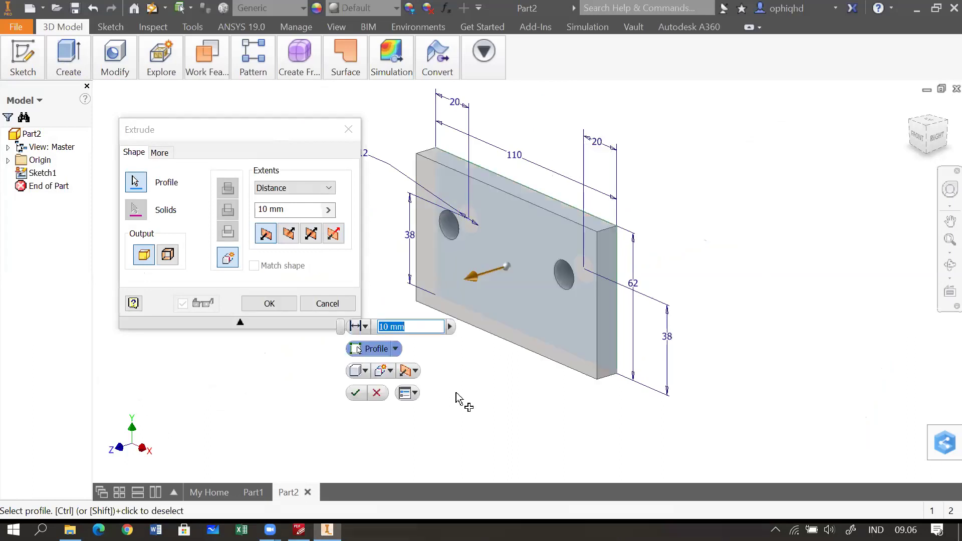
mouse_move(300, 530)
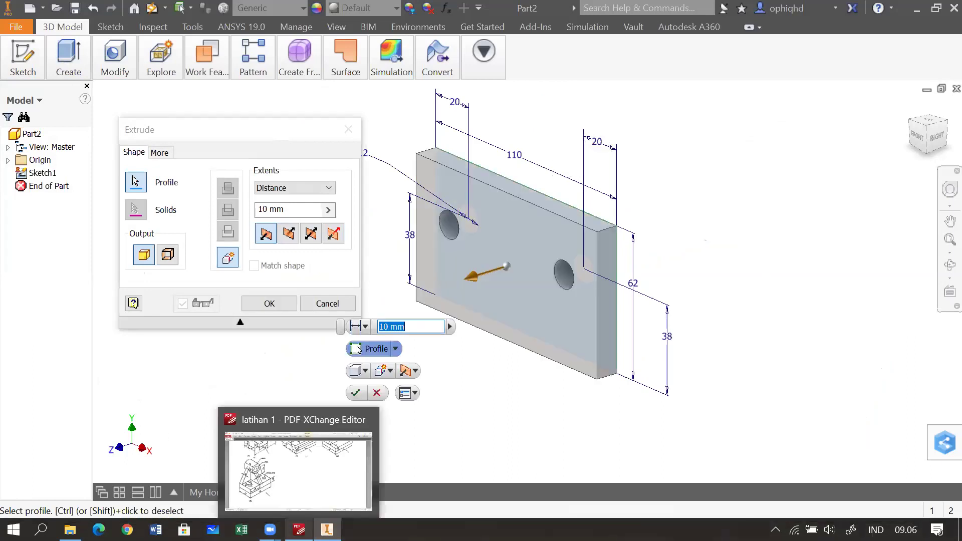
click(311, 498)
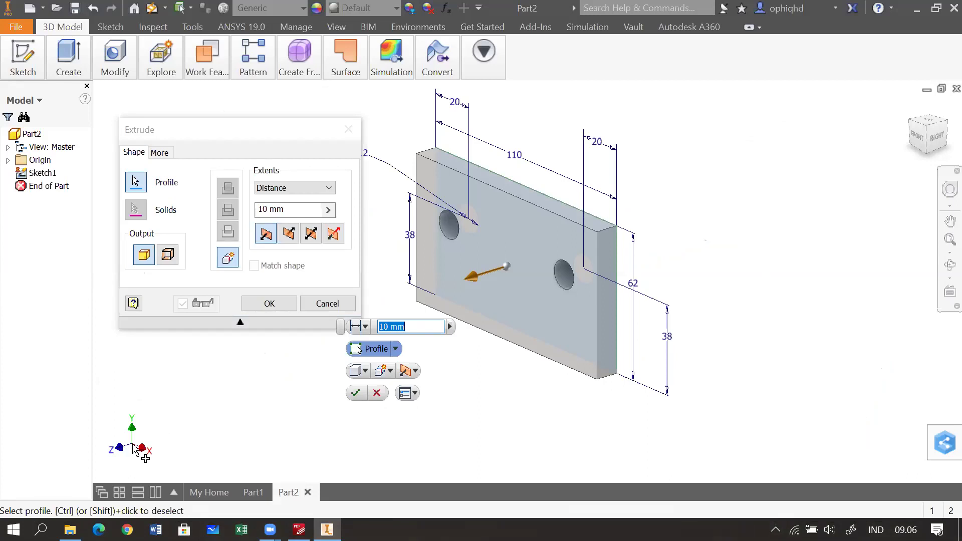
click(289, 234)
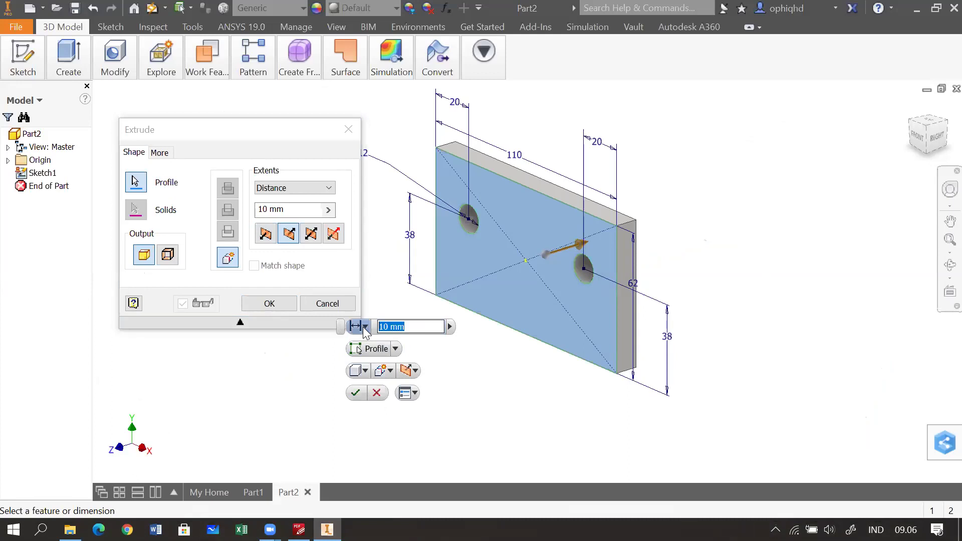
text(16)
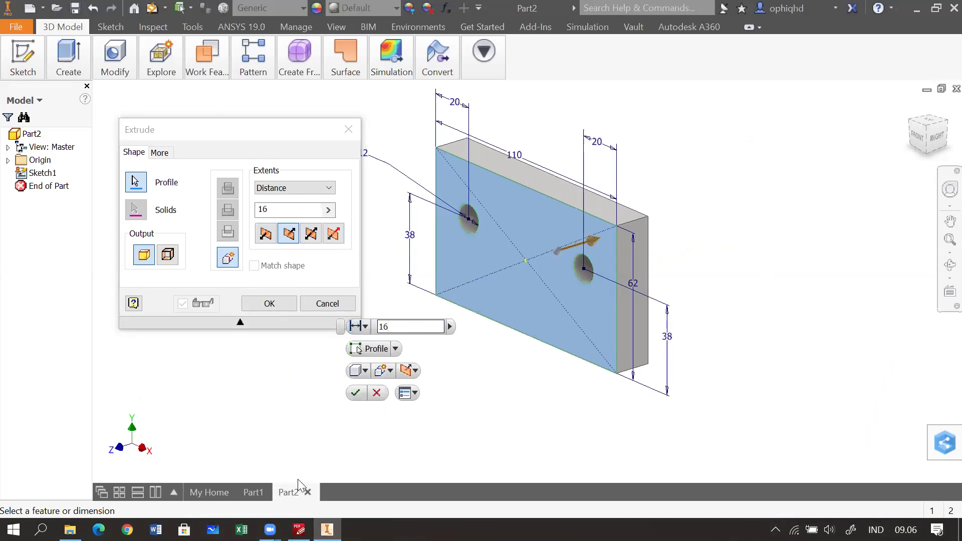
mouse_move(299, 530)
mouse_move(305, 492)
click(270, 304)
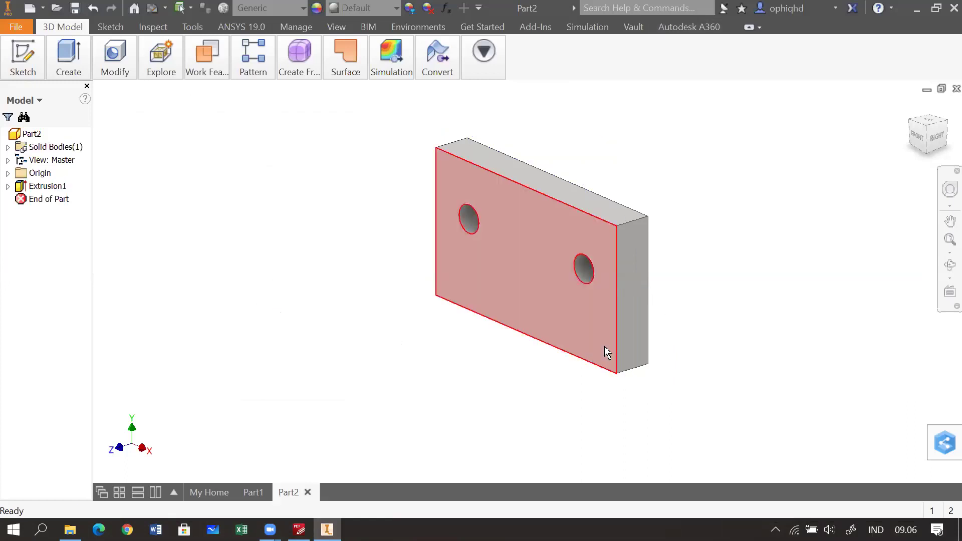
Examine the cylinder and its supports on drawing (h) in PDF-XChange Editor, and return to the Inventor part.
drag(666, 362, 603, 360)
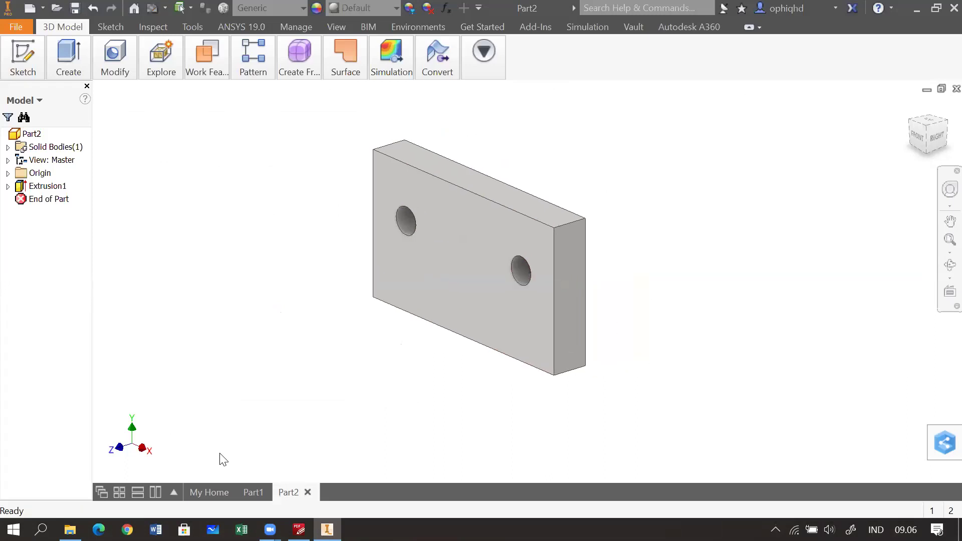
click(299, 529)
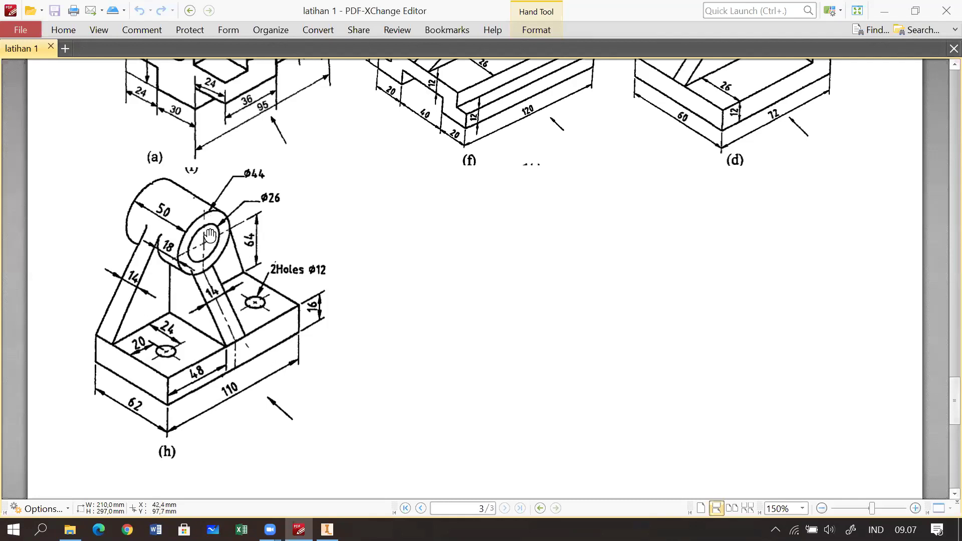
click(327, 530)
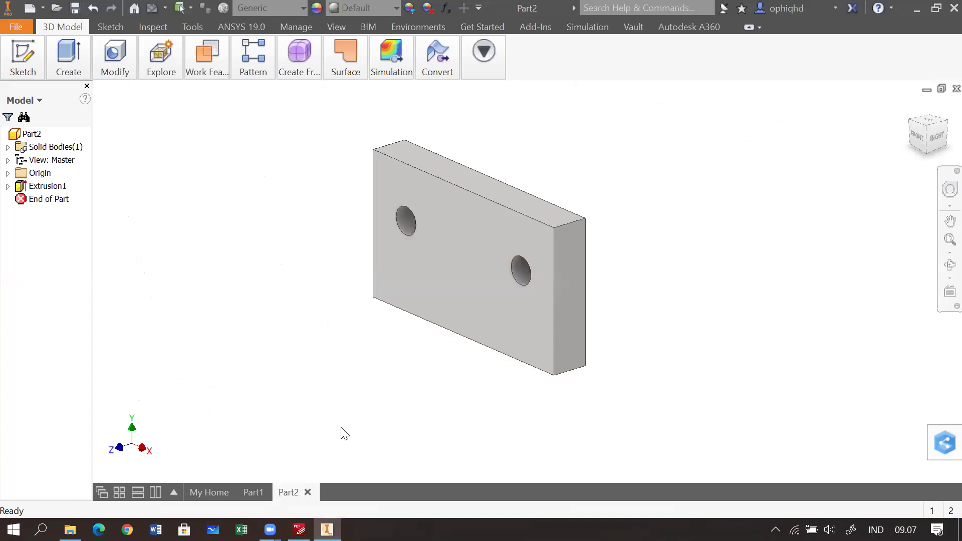
Switch to PDF-XChange Editor and mark the cylinder's rear overhang and its 50 mm length on drawing (h).
click(299, 529)
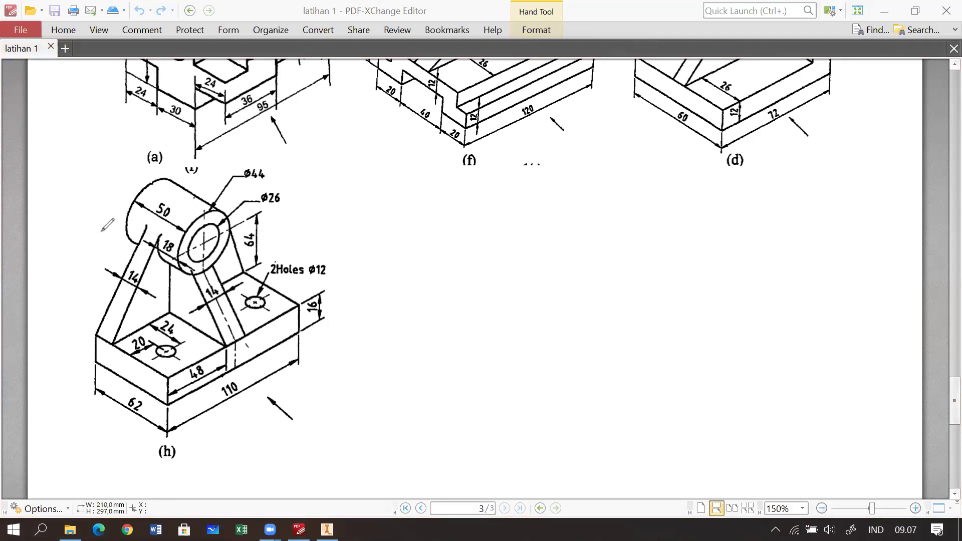
drag(124, 219, 91, 331)
mouse_move(113, 252)
mouse_down()
mouse_move(128, 259)
mouse_move(117, 262)
mouse_move(120, 249)
mouse_up()
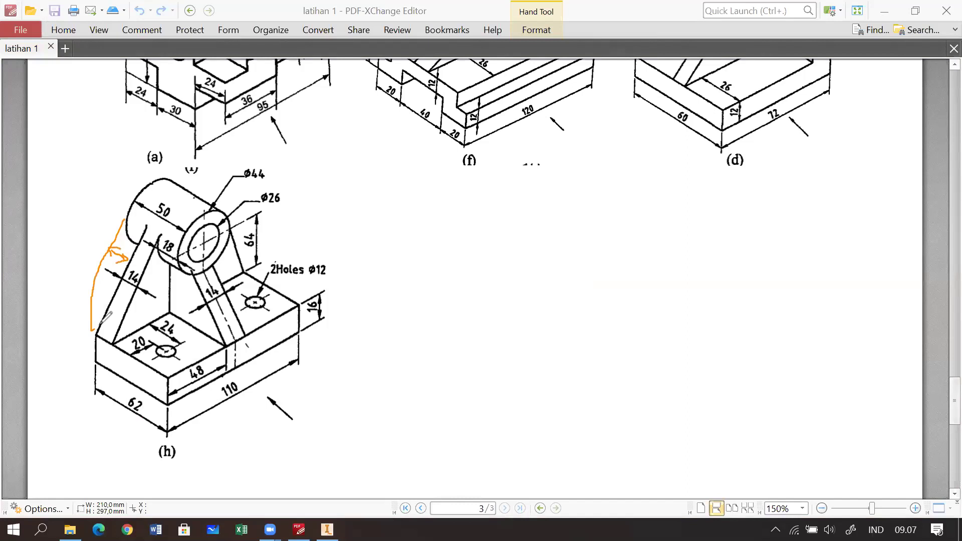
mouse_move(152, 197)
mouse_down()
mouse_move(154, 227)
mouse_move(176, 226)
mouse_up()
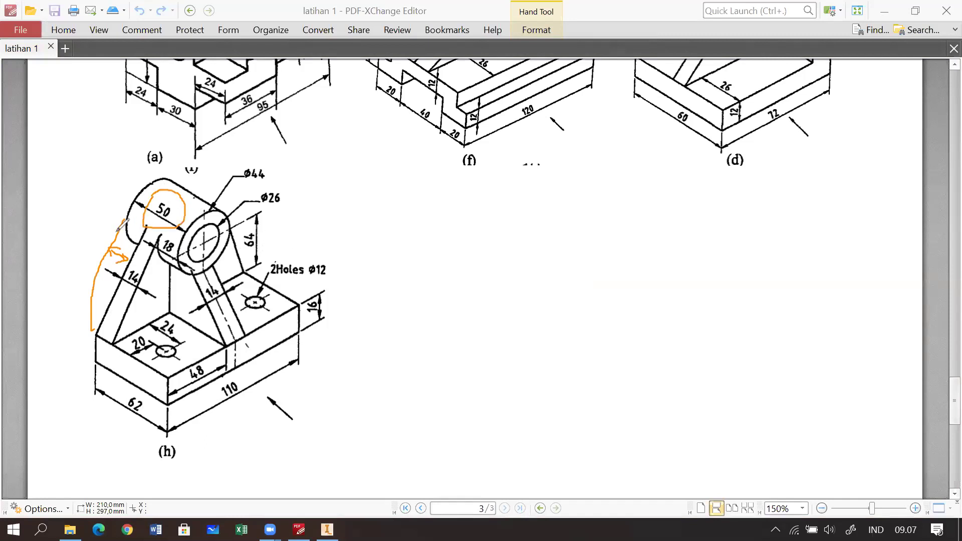
drag(124, 219, 124, 233)
mouse_move(404, 225)
mouse_down()
mouse_move(420, 232)
mouse_move(404, 251)
mouse_move(418, 222)
mouse_move(433, 246)
mouse_move(454, 220)
mouse_move(432, 221)
mouse_up()
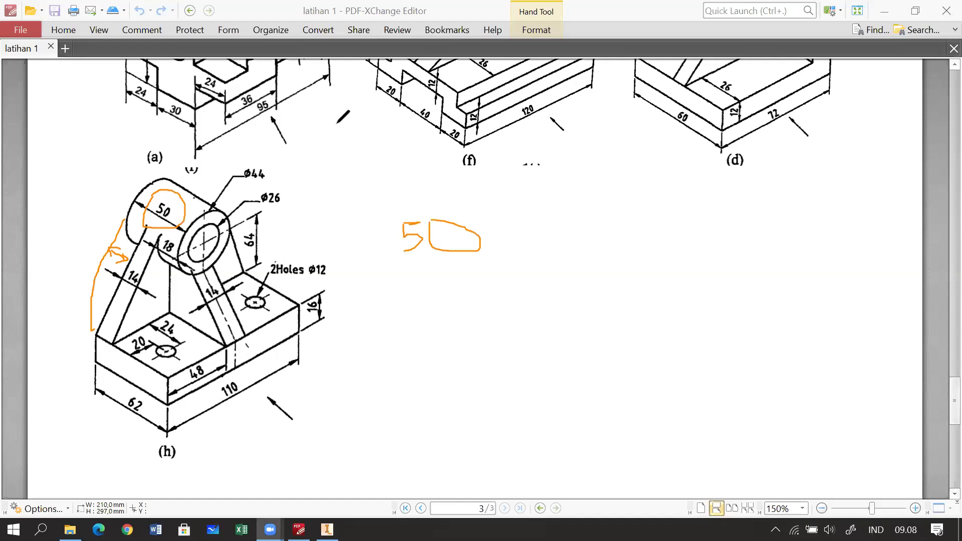
Annotate the overhang calculation 50-(14+18)=18 beside drawing (h).
click(390, 306)
text(50)
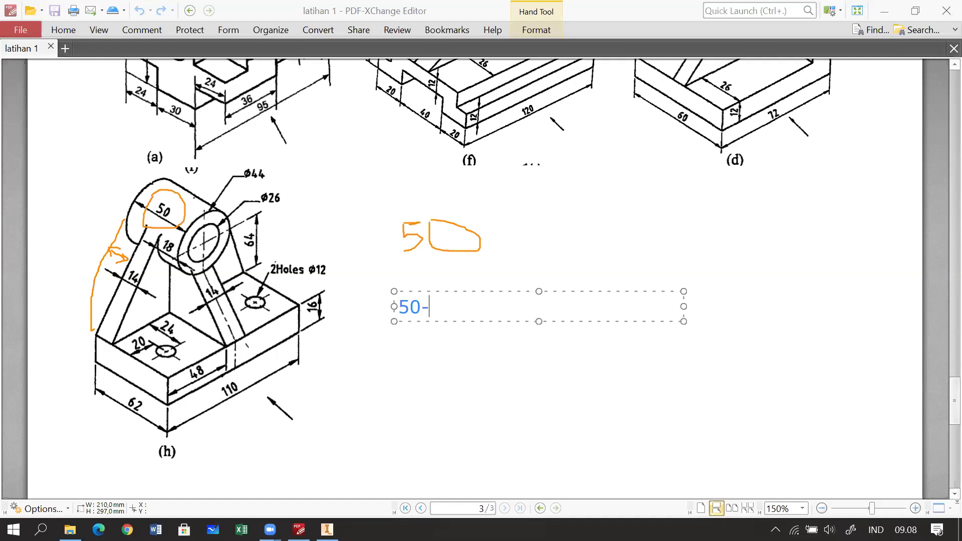
text(-(14+18))
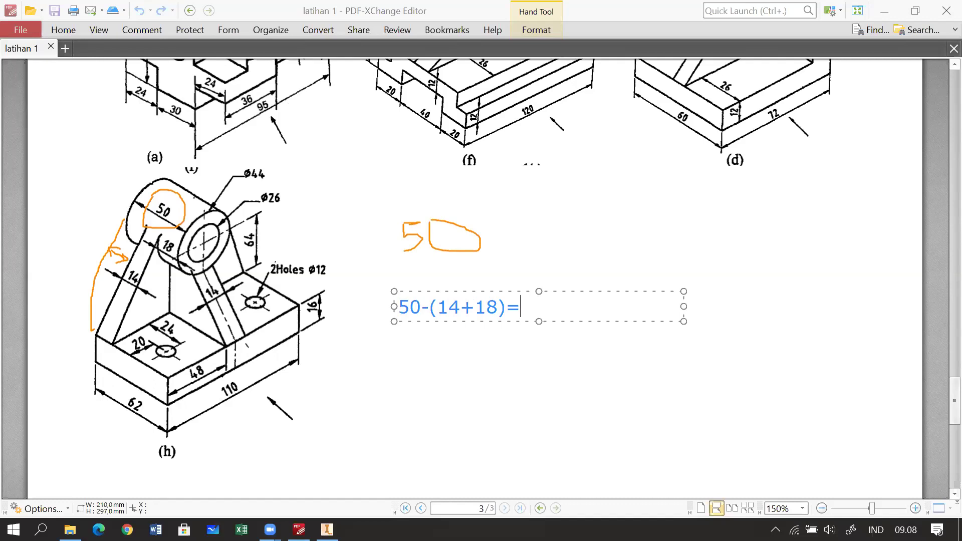
text(=18)
click(227, 169)
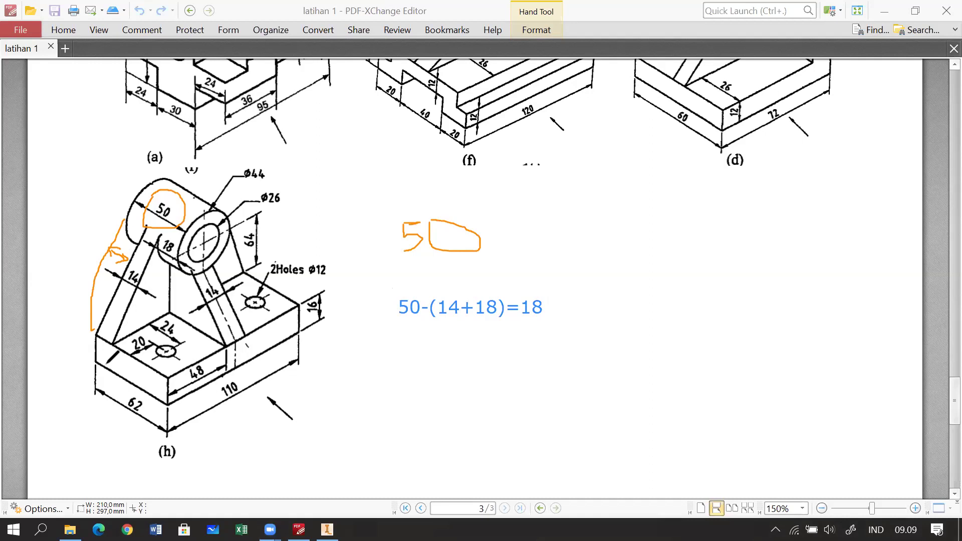
Mark the 18 mm offset behind the base on drawing (h), clear all annotations and return to the Inventor part.
mouse_move(98, 350)
mouse_down()
mouse_move(79, 351)
mouse_move(87, 345)
mouse_move(66, 362)
mouse_move(68, 330)
mouse_move(75, 334)
mouse_up()
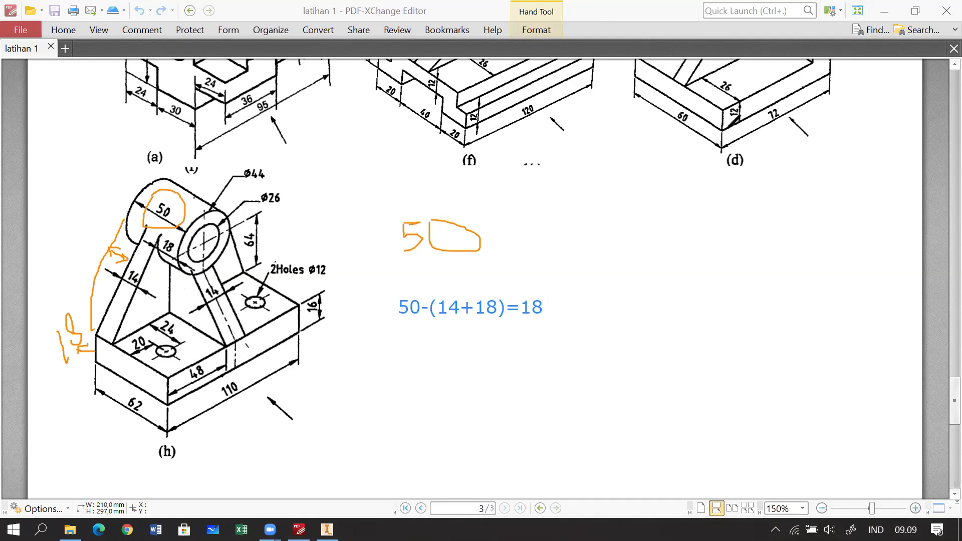
click(697, 124)
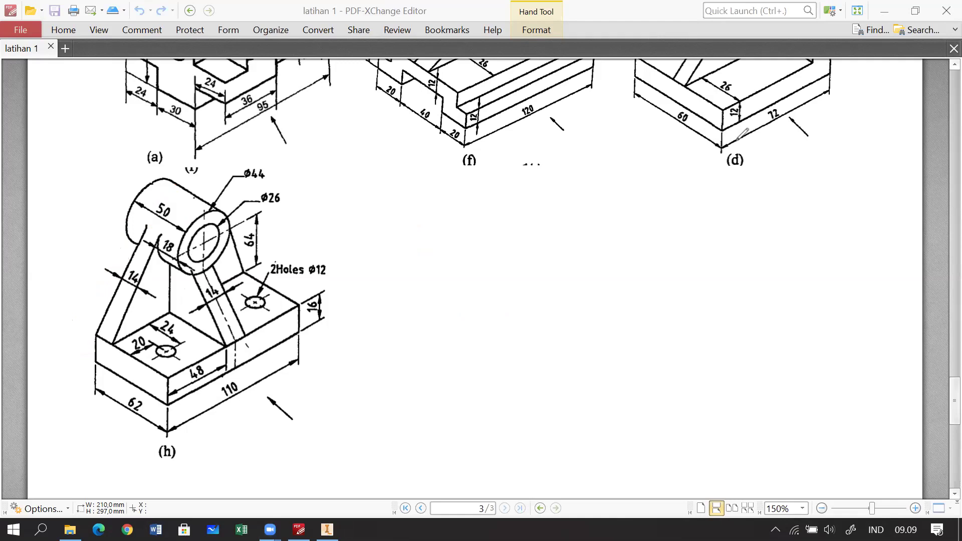
click(327, 529)
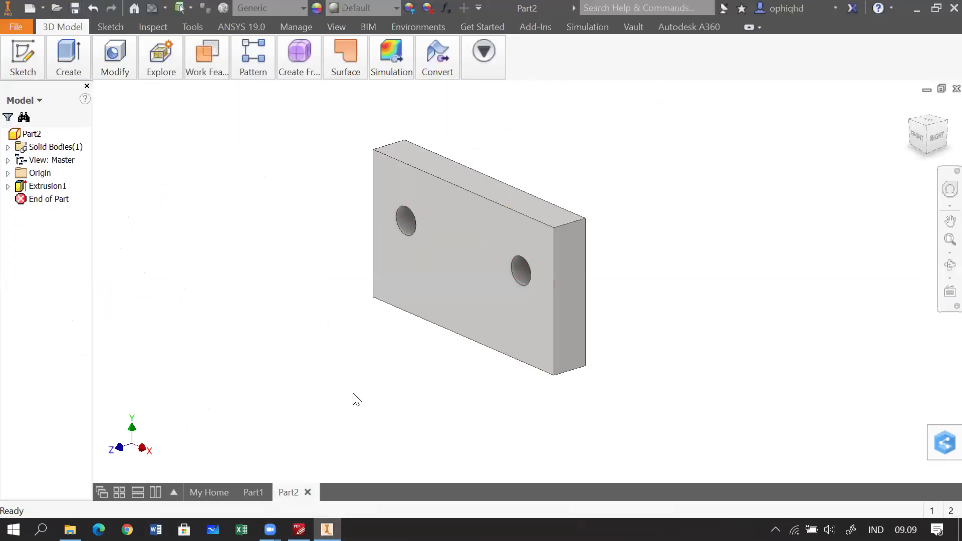
Create a work plane offset 18 mm outward from the plate's long lower side face.
drag(357, 399, 383, 365)
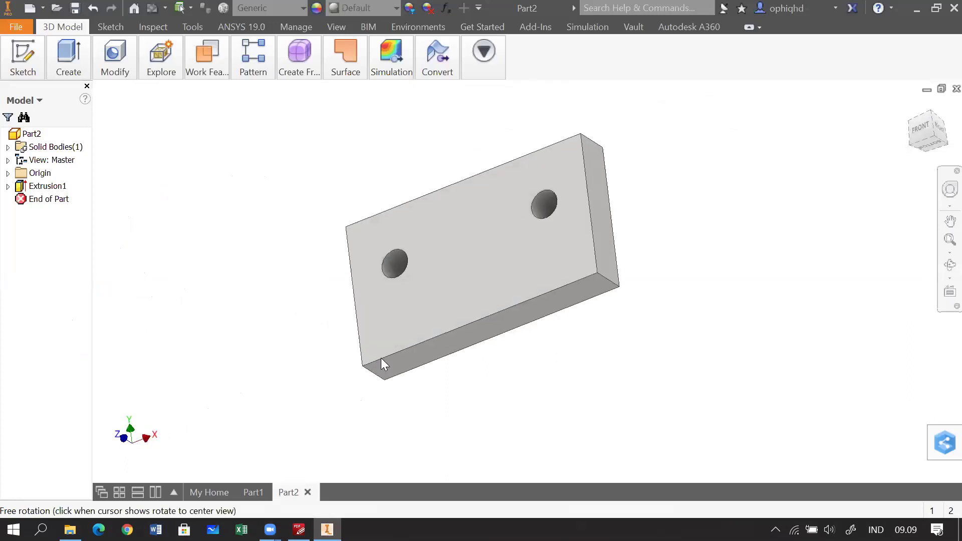
click(455, 348)
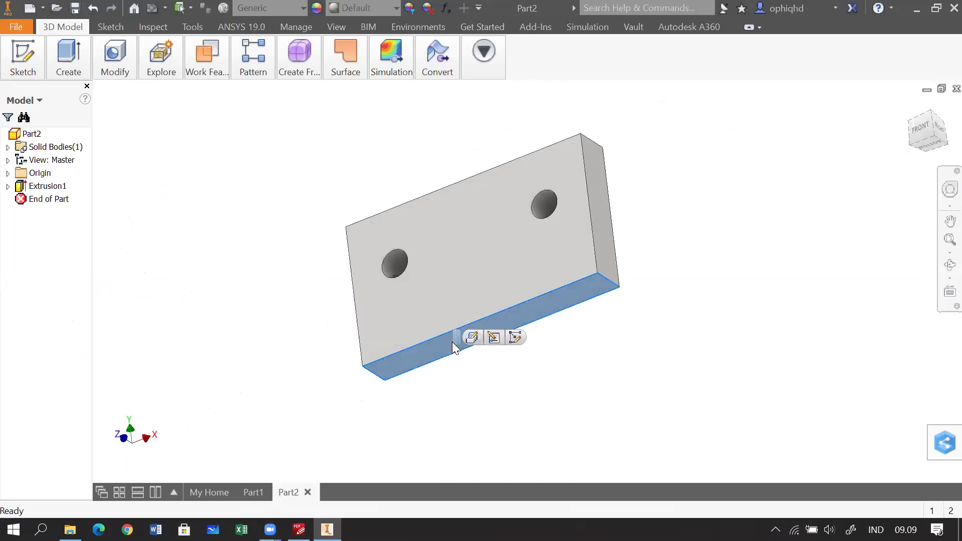
drag(247, 333, 181, 308)
drag(621, 268, 575, 223)
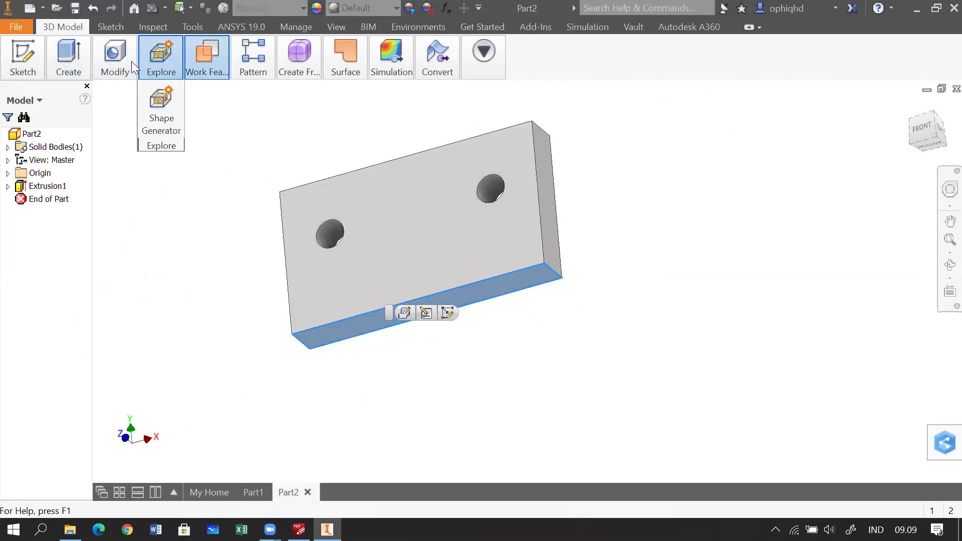
mouse_move(206, 60)
click(203, 125)
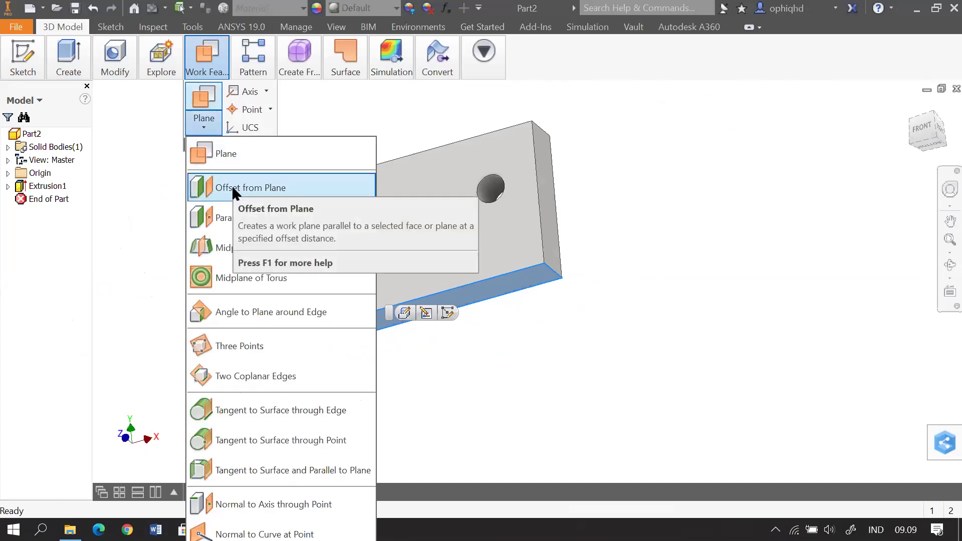
click(218, 190)
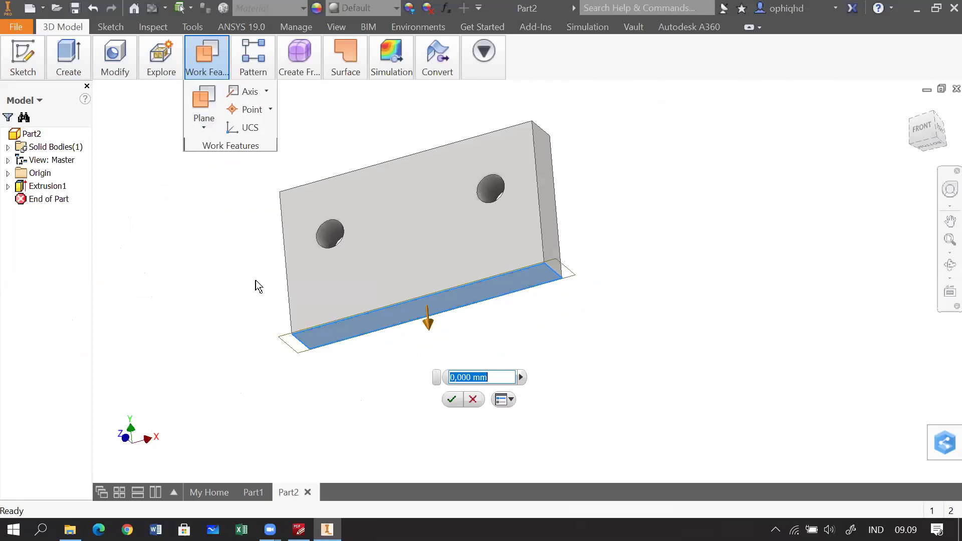
text(18)
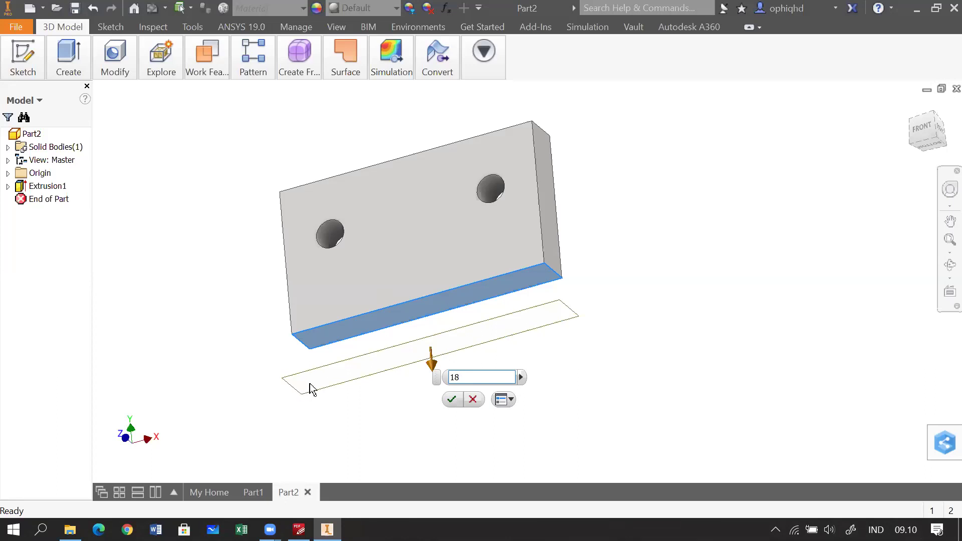
click(451, 401)
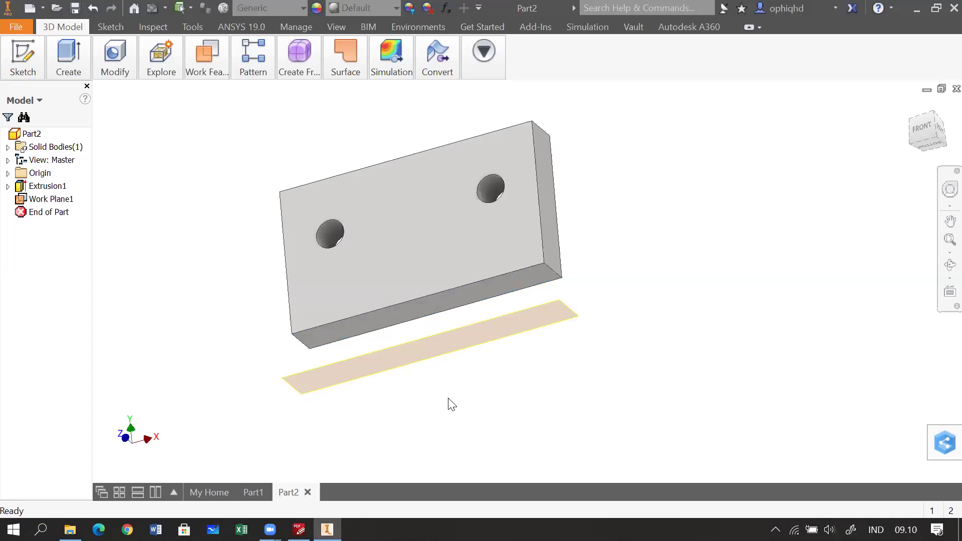
Inspect the plate's faces and the offset work plane from different angles.
mouse_move(436, 397)
mouse_down()
mouse_move(395, 423)
mouse_move(426, 394)
mouse_up()
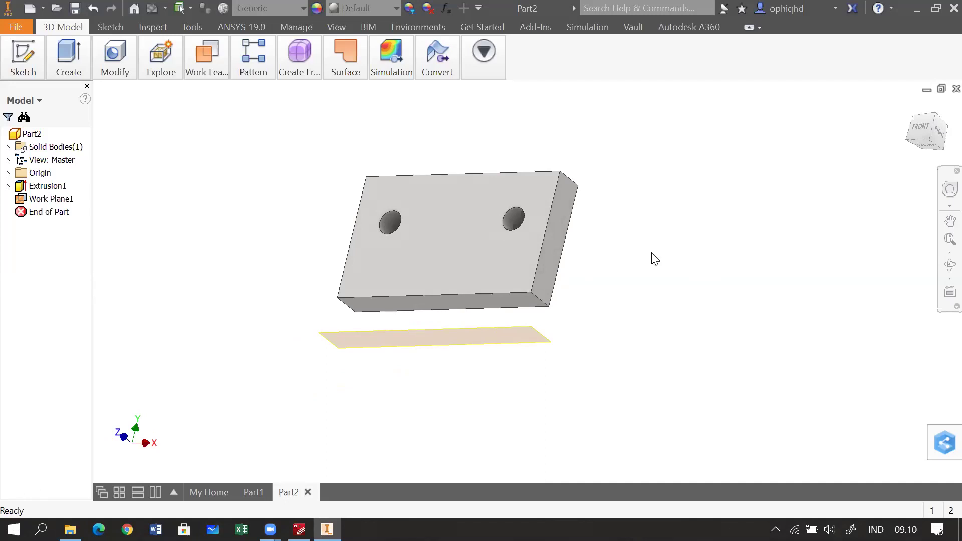
click(453, 211)
click(551, 232)
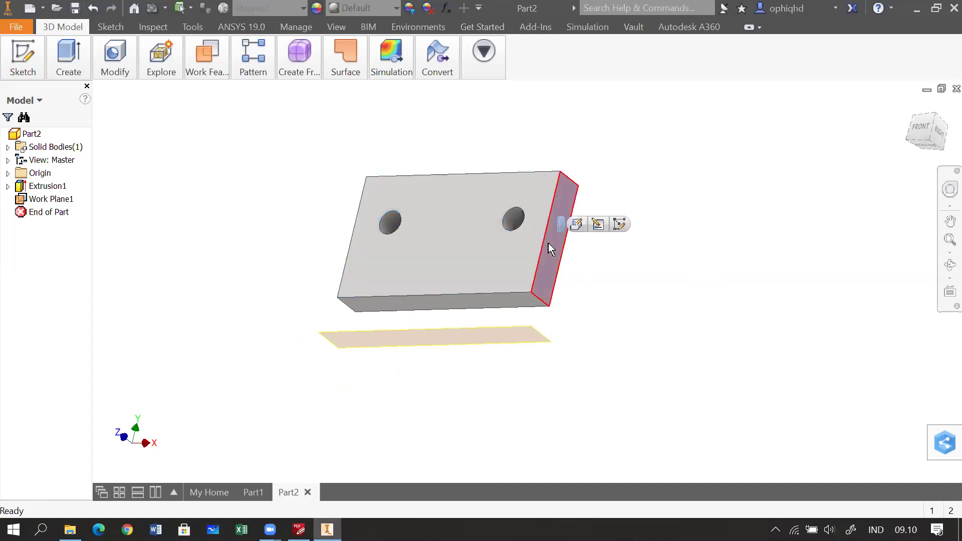
click(476, 303)
click(734, 333)
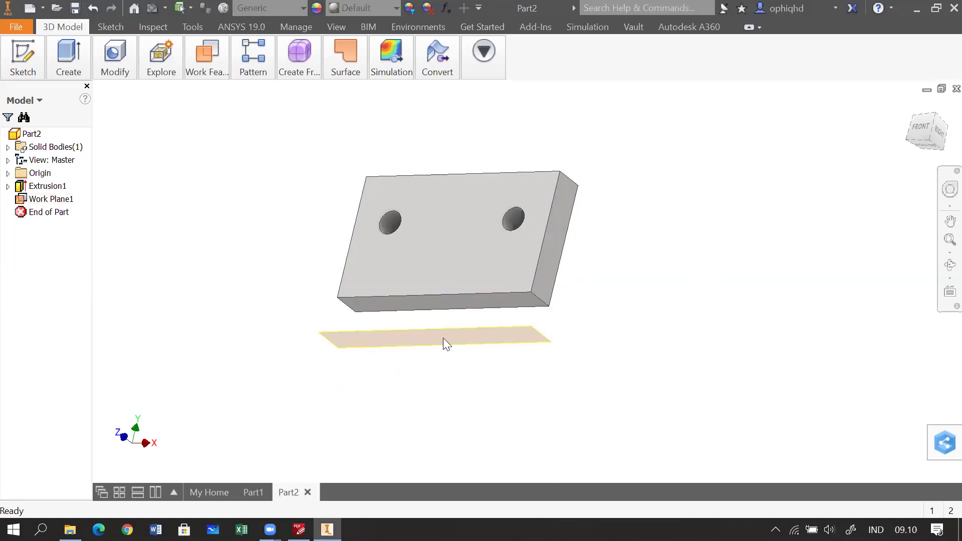
drag(430, 375, 326, 361)
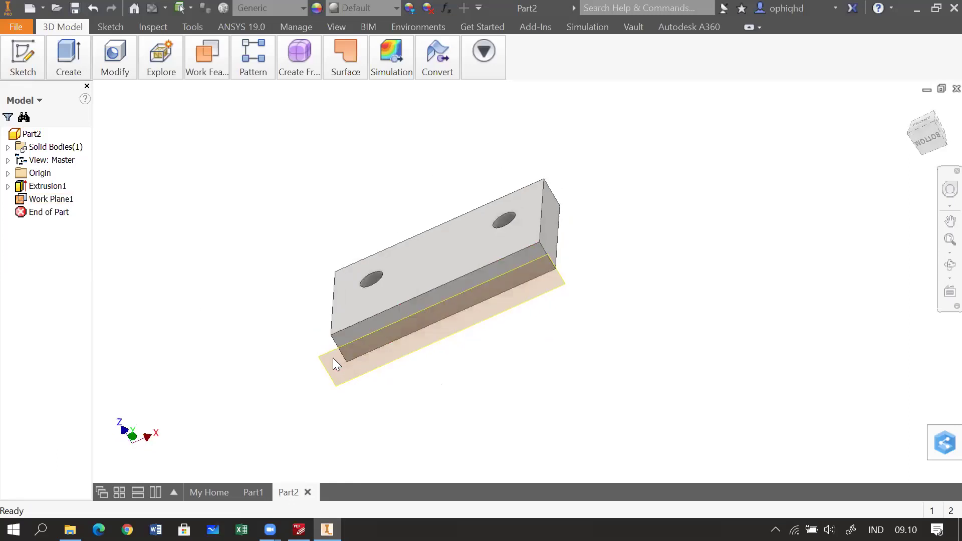
Compare the offset work plane with the origin's YZ, XZ and XY planes on the plate.
click(32, 199)
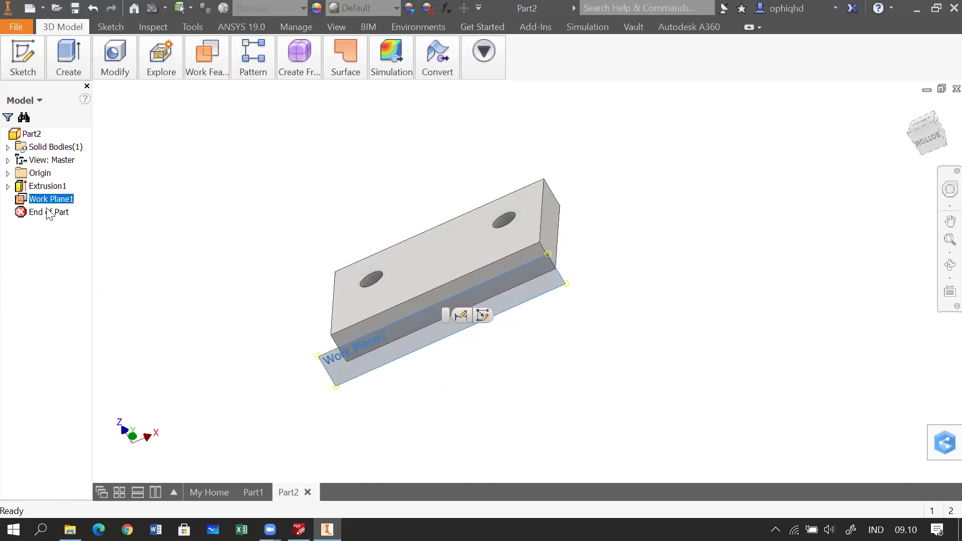
click(8, 173)
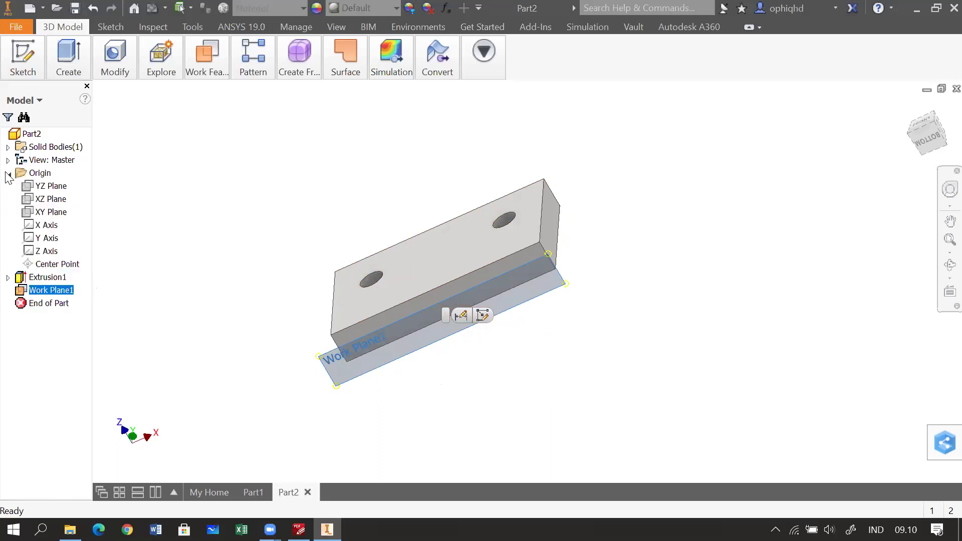
click(48, 186)
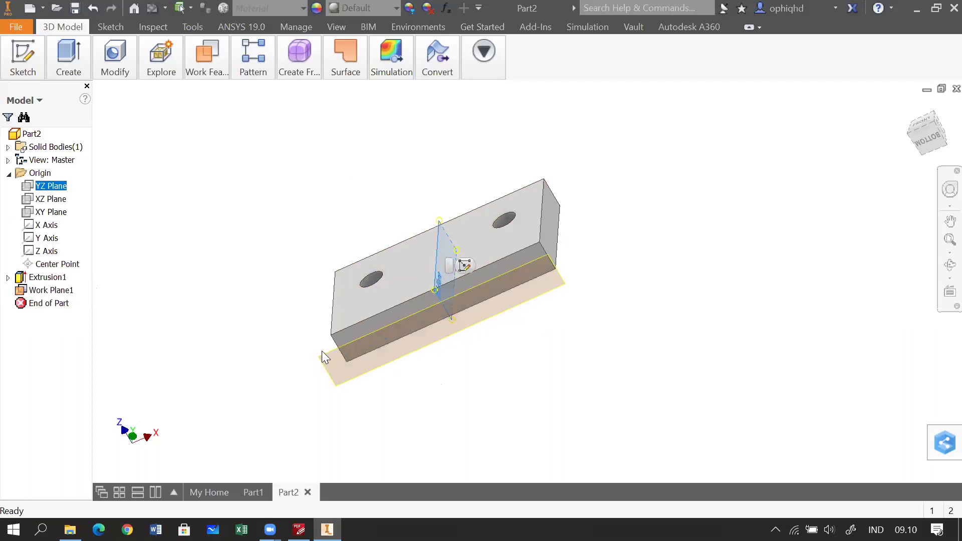
click(56, 201)
drag(176, 269, 195, 258)
key(Escape)
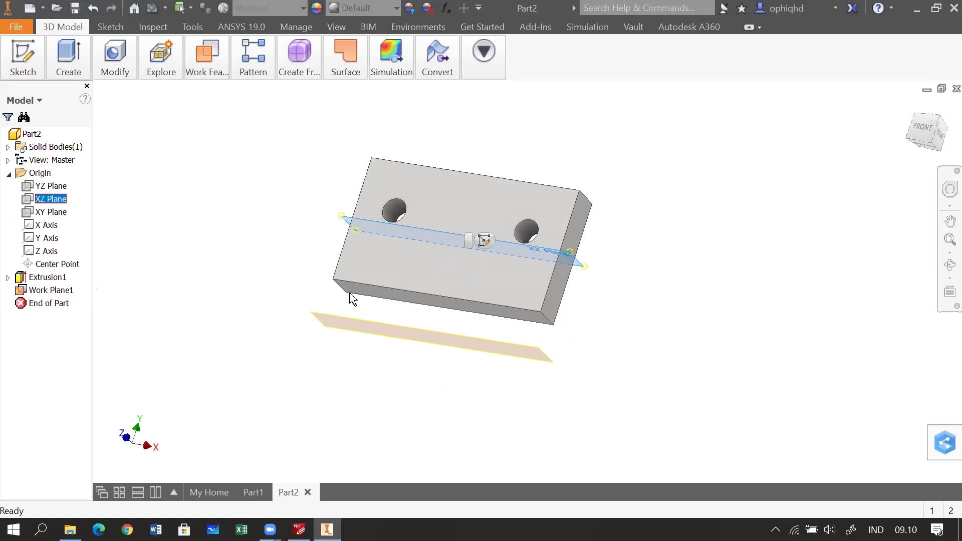
click(34, 210)
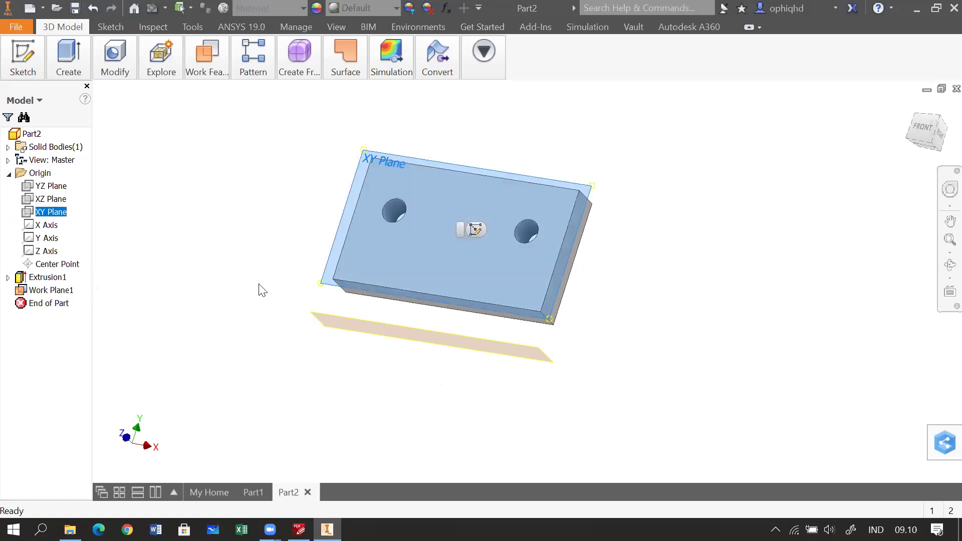
mouse_move(257, 249)
mouse_down()
mouse_move(249, 234)
mouse_move(230, 266)
mouse_move(298, 273)
mouse_up()
key(Escape)
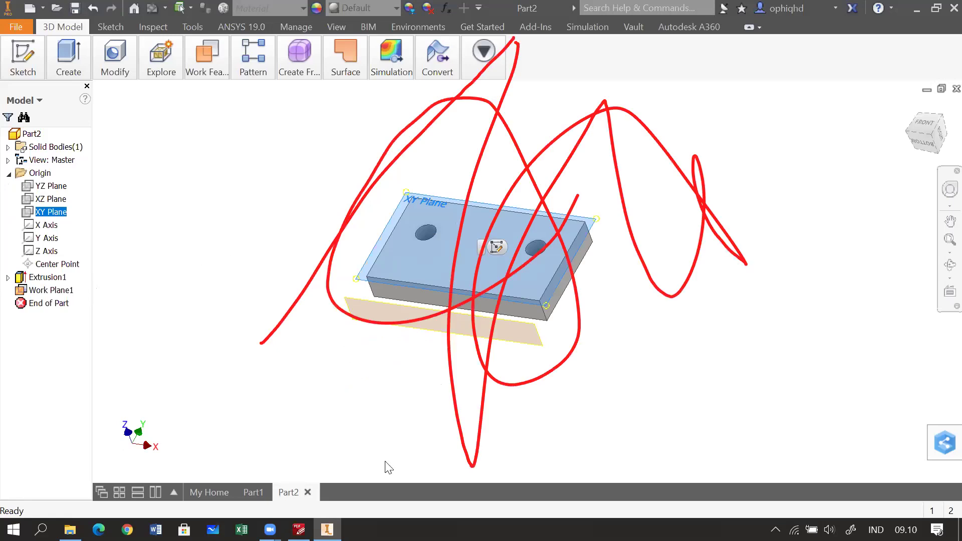
Check drawing (h) in PDF-XChange Editor, return to Inventor and start a new sketch on the offset work plane.
click(299, 529)
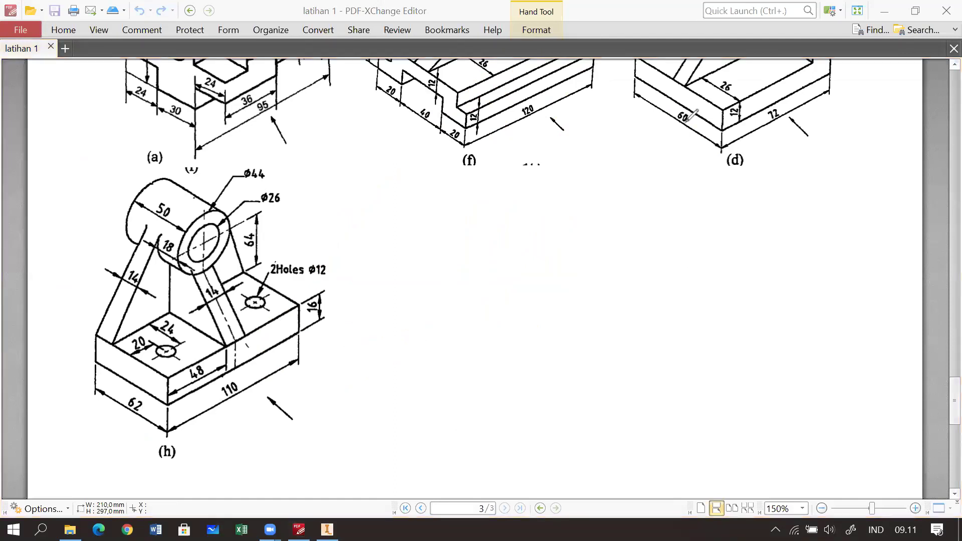
click(327, 530)
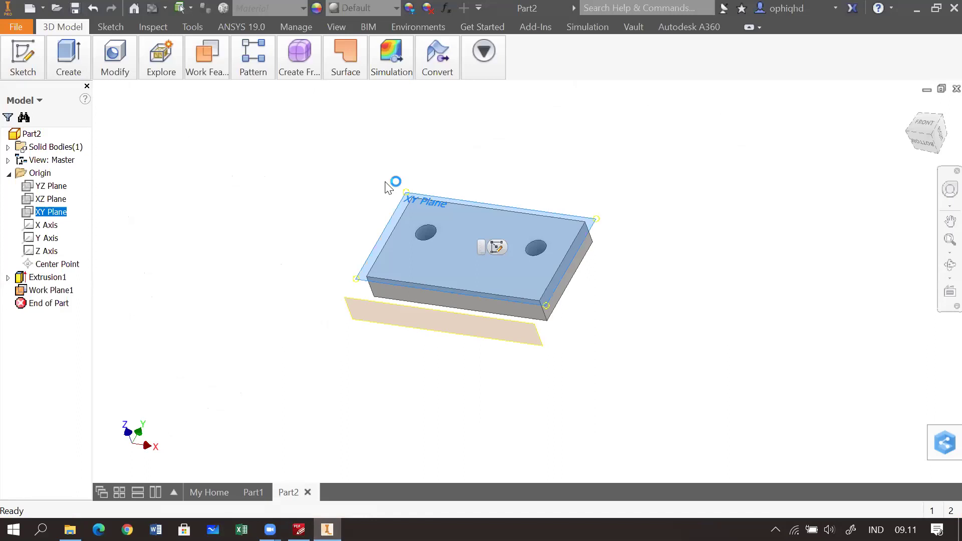
click(362, 196)
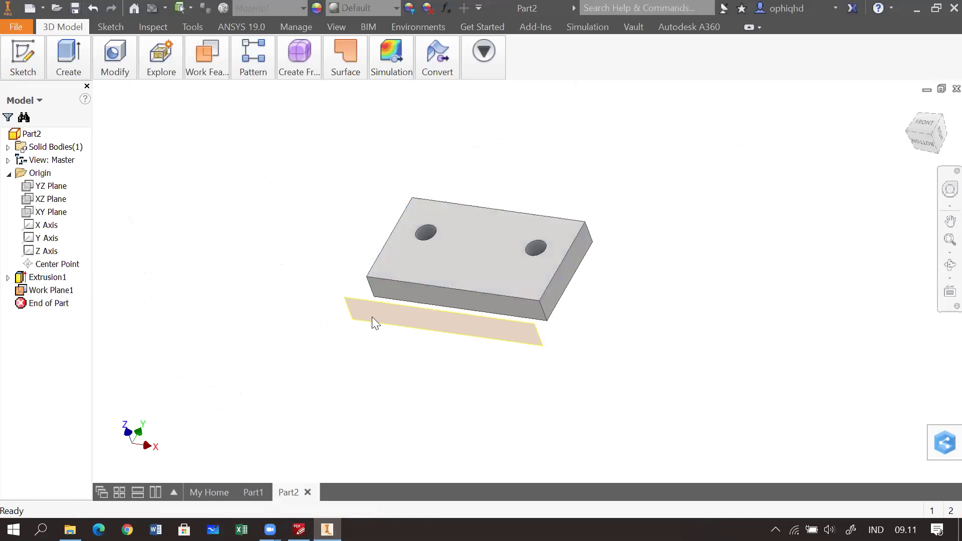
click(355, 323)
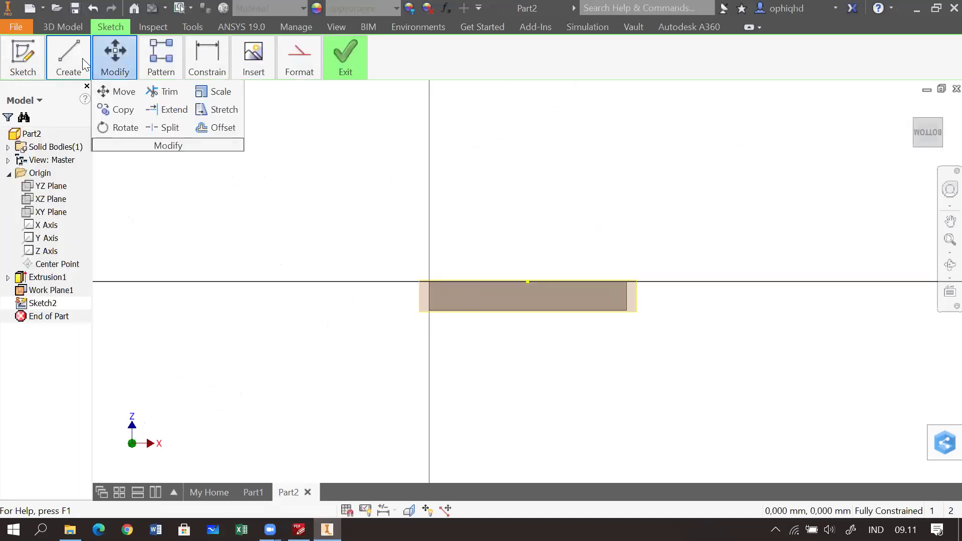
Check drawing (h) and draw a 44 mm diameter circle centred about 65 mm above the midpoint of the plate's upper edge.
mouse_move(80, 61)
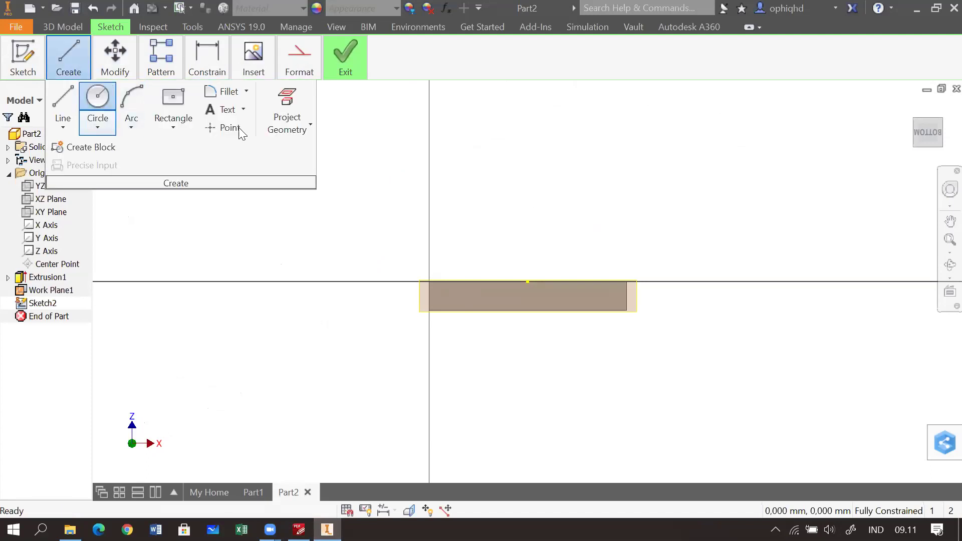
click(98, 100)
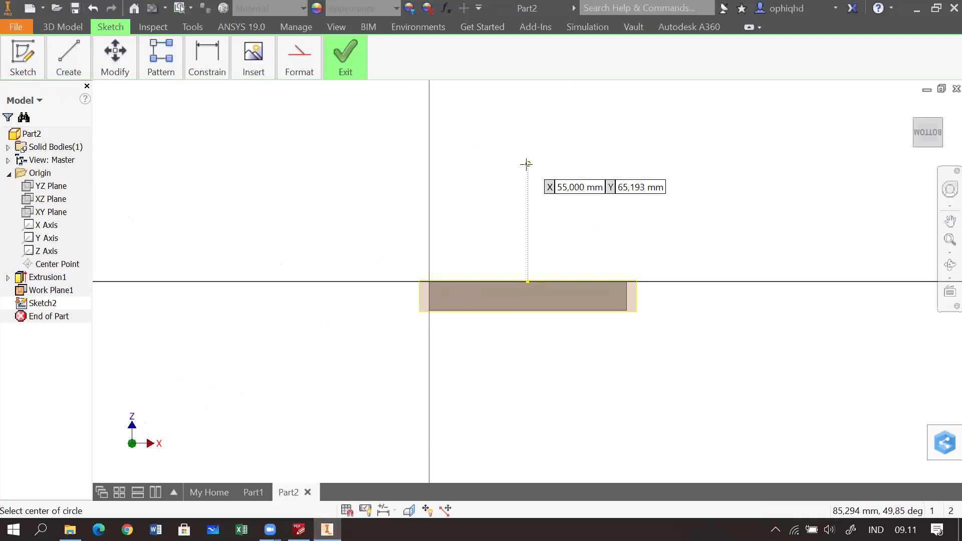
click(527, 164)
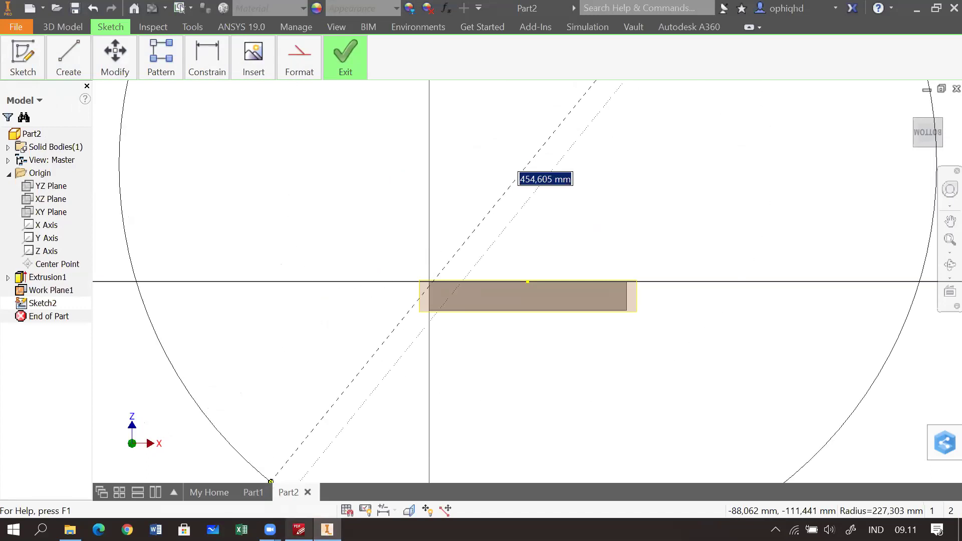
mouse_move(299, 529)
mouse_move(301, 453)
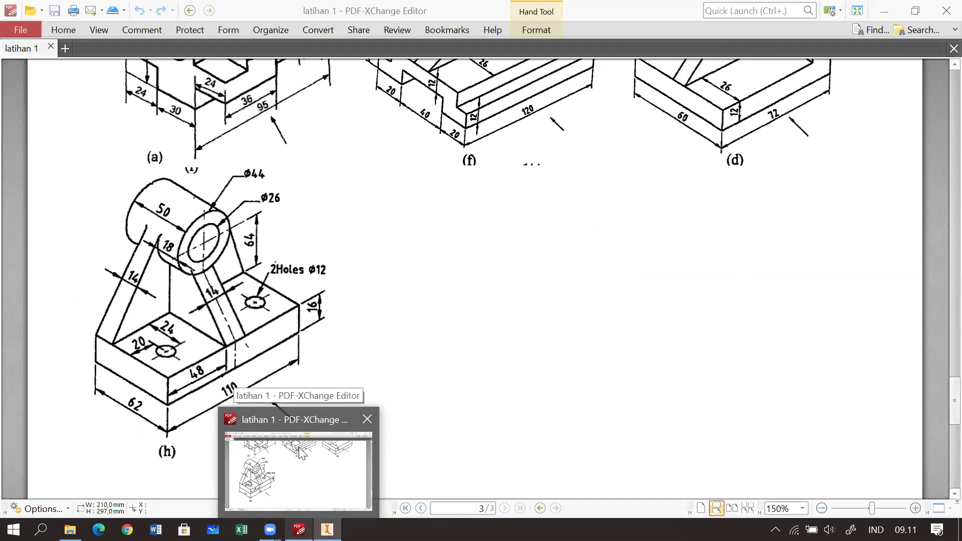
text(44)
key(Return)
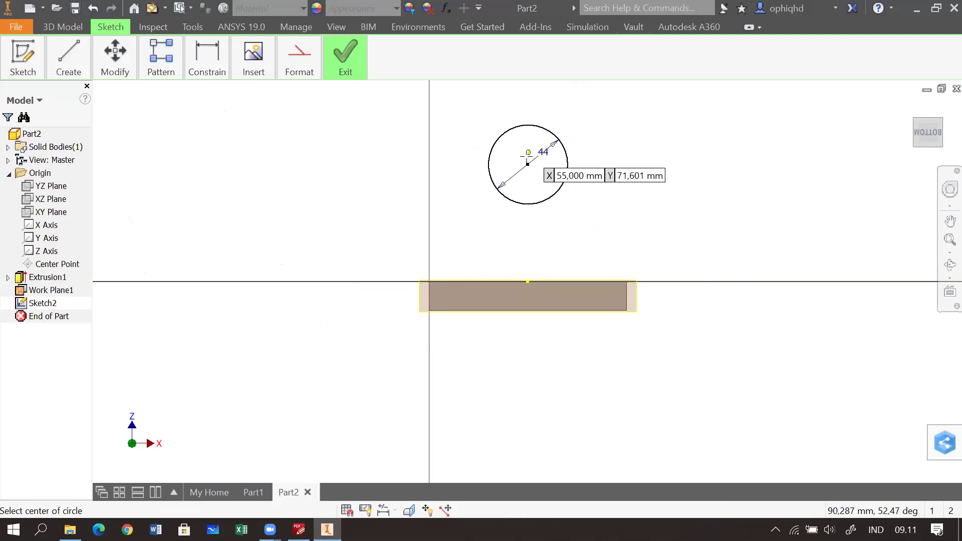
Draw a concentric 26 mm diameter circle inside the 44 mm circle.
click(528, 166)
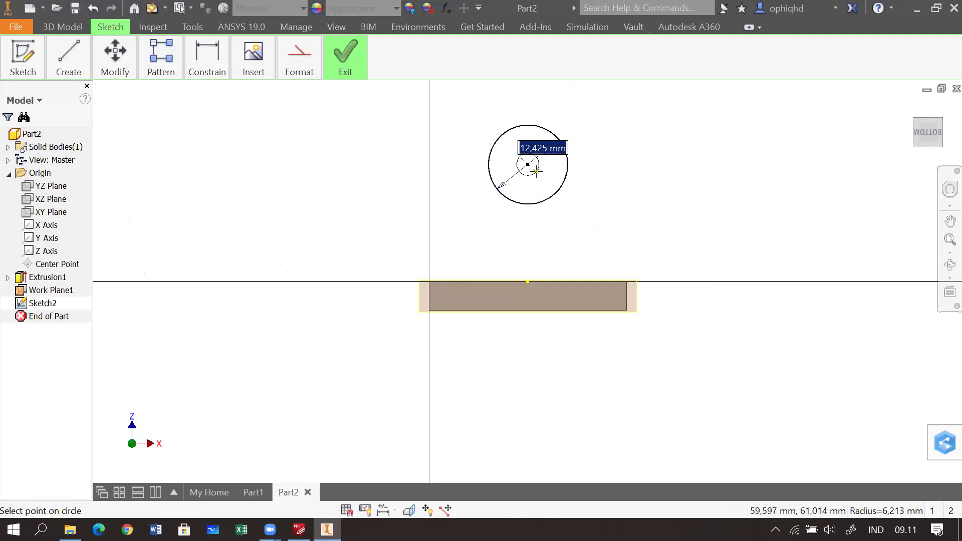
text(26)
key(Return)
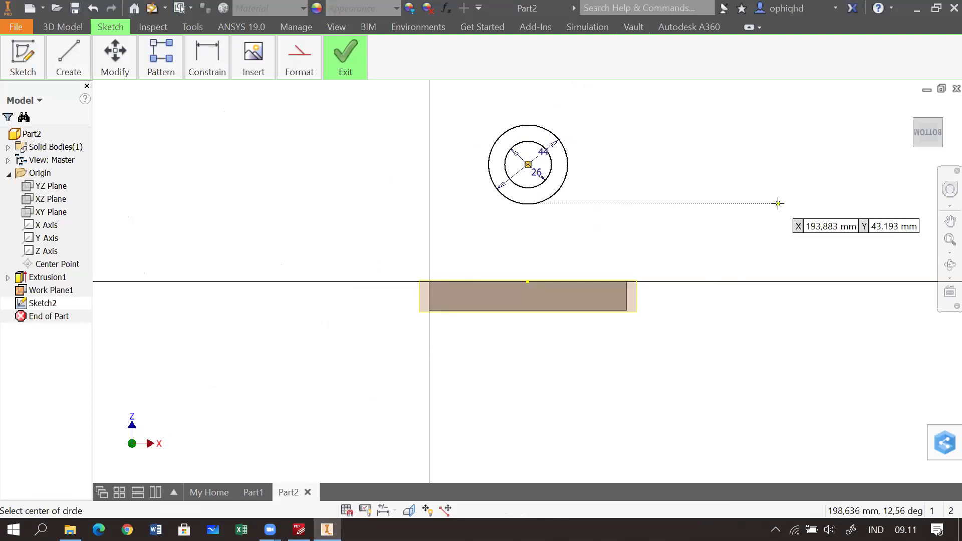
key(Escape)
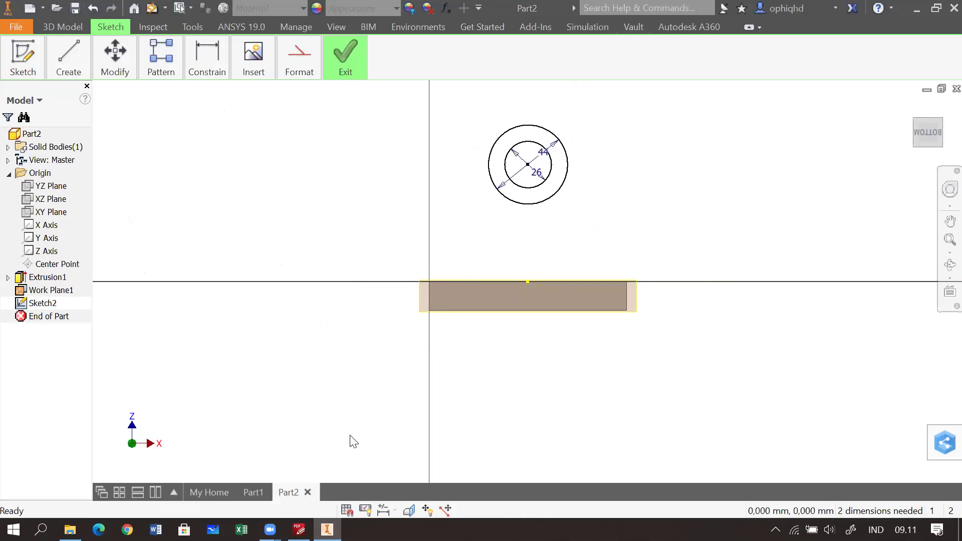
Check drawing (h), dimension the circles' centre 64 mm above the plate's upper edge and finish the sketch.
click(299, 530)
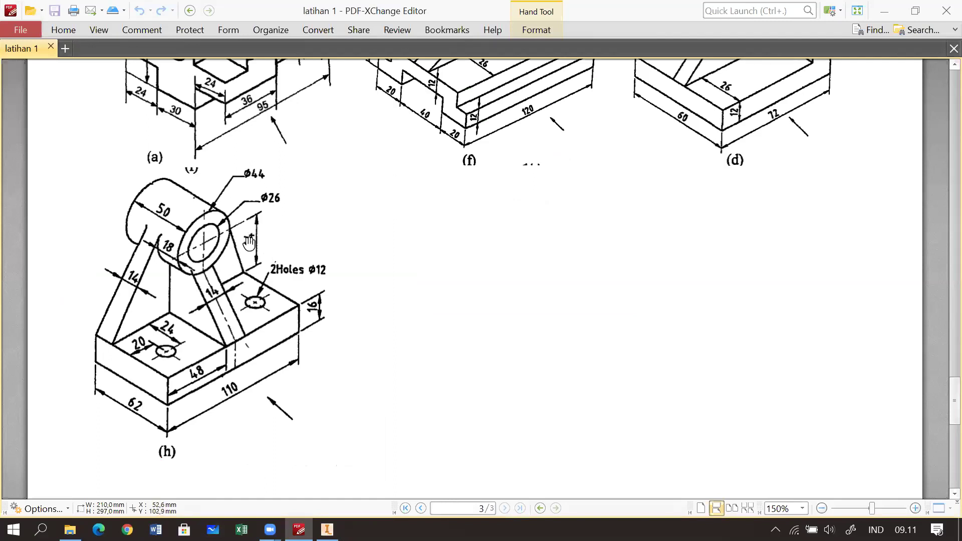
click(327, 529)
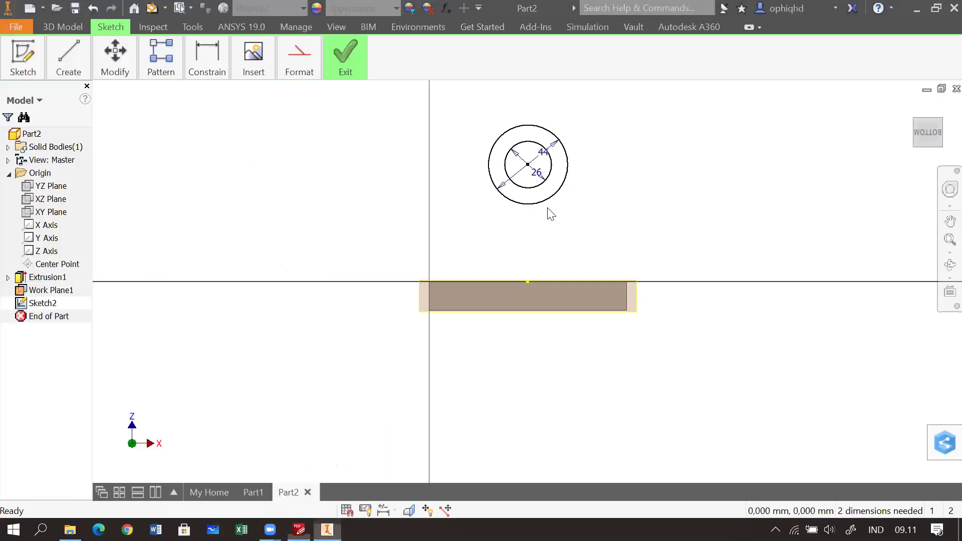
click(206, 86)
click(210, 93)
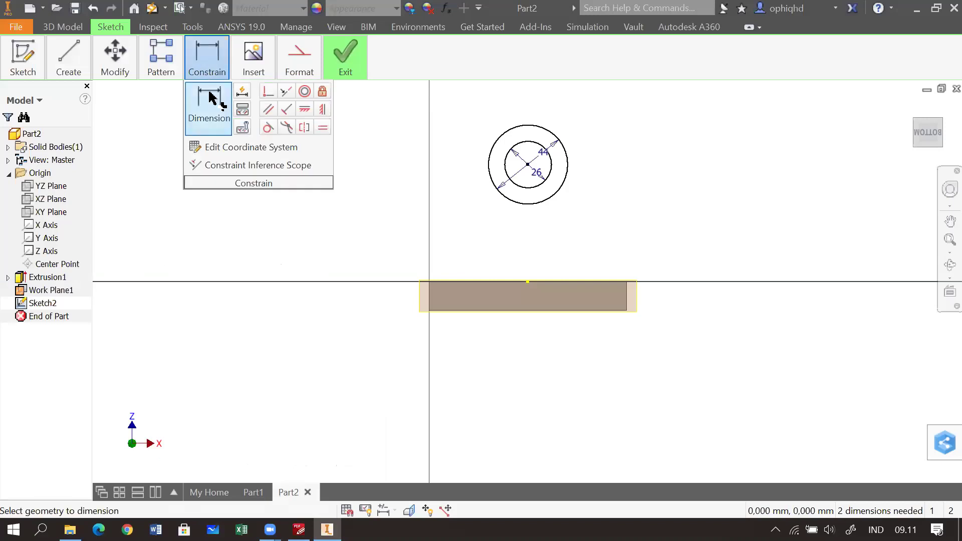
click(564, 191)
click(561, 281)
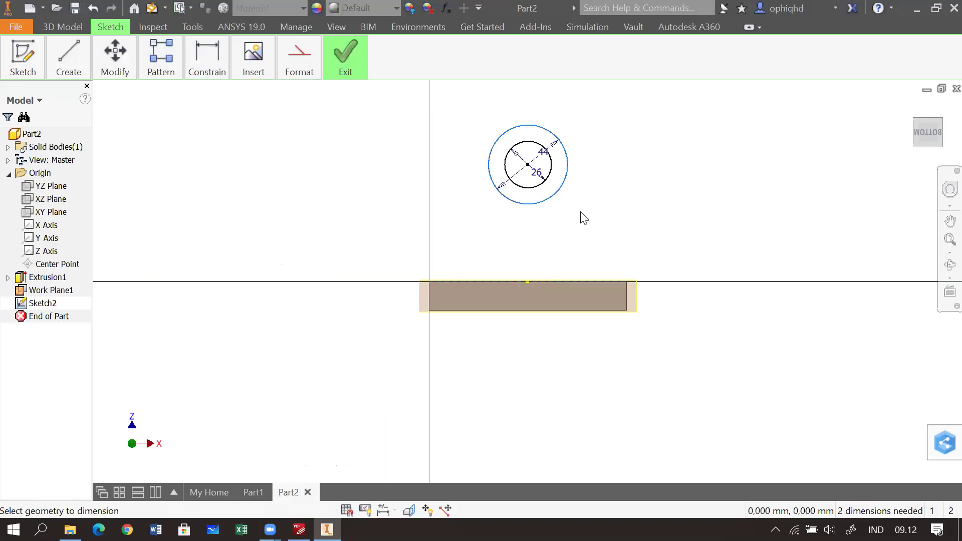
click(704, 224)
text(6)
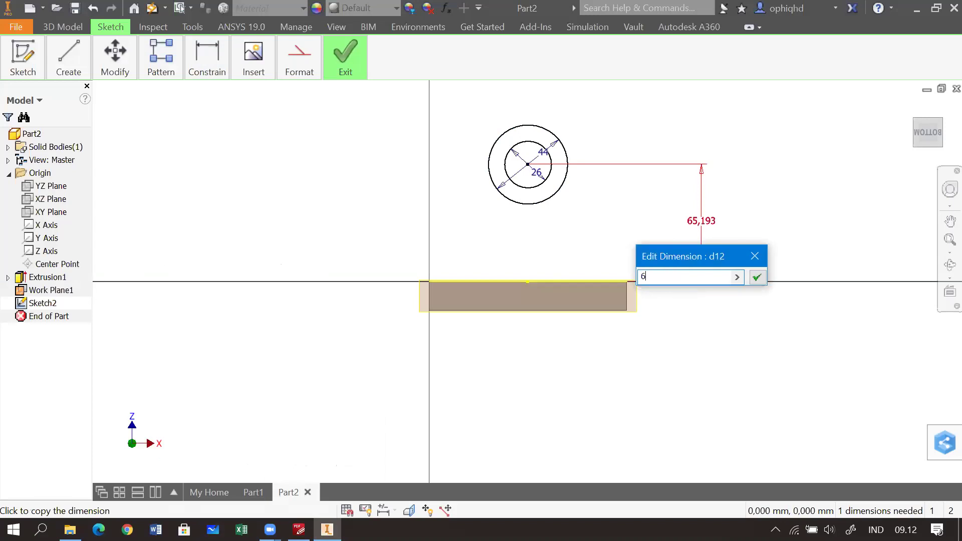
text(4)
key(Return)
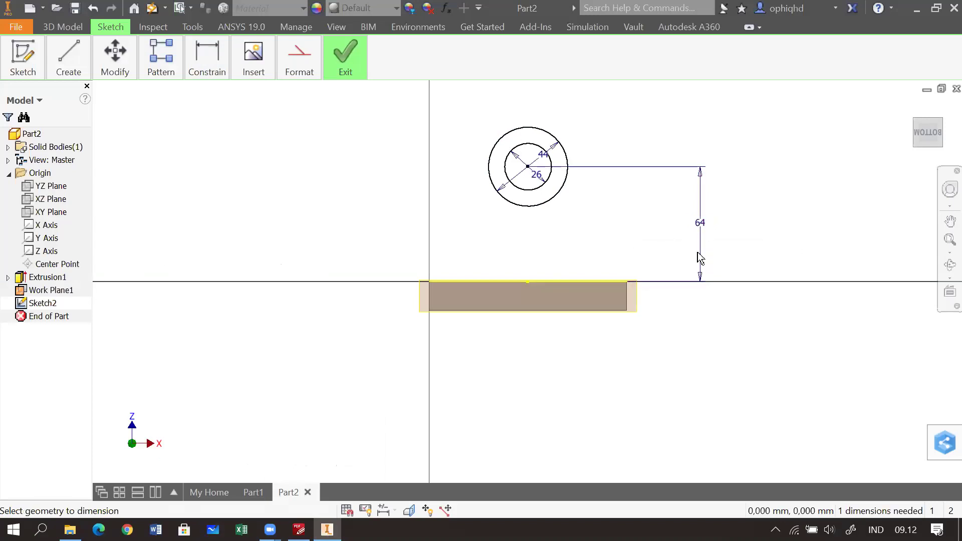
click(527, 283)
click(335, 74)
click(336, 102)
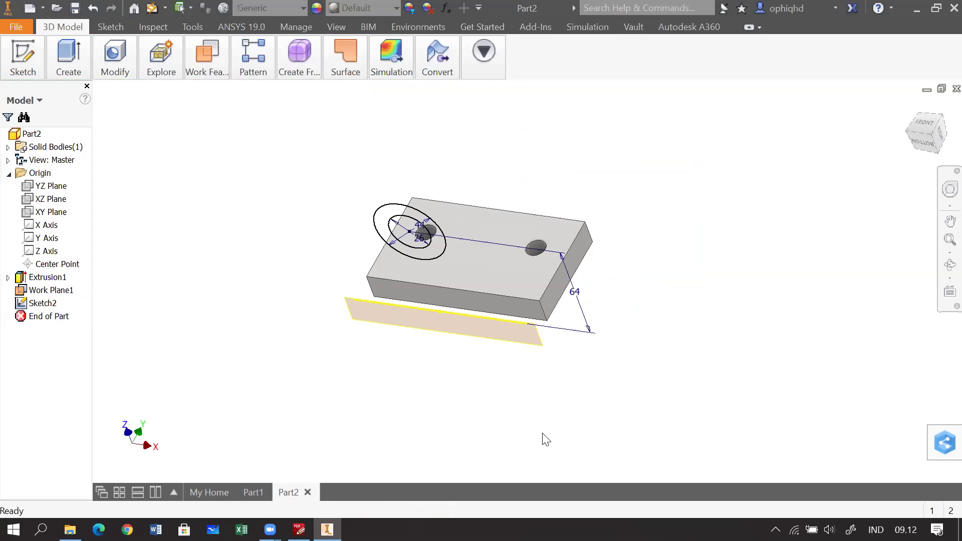
Start an extrusion of the ring between the two circles and flip its direction toward the plate side.
drag(381, 373, 329, 382)
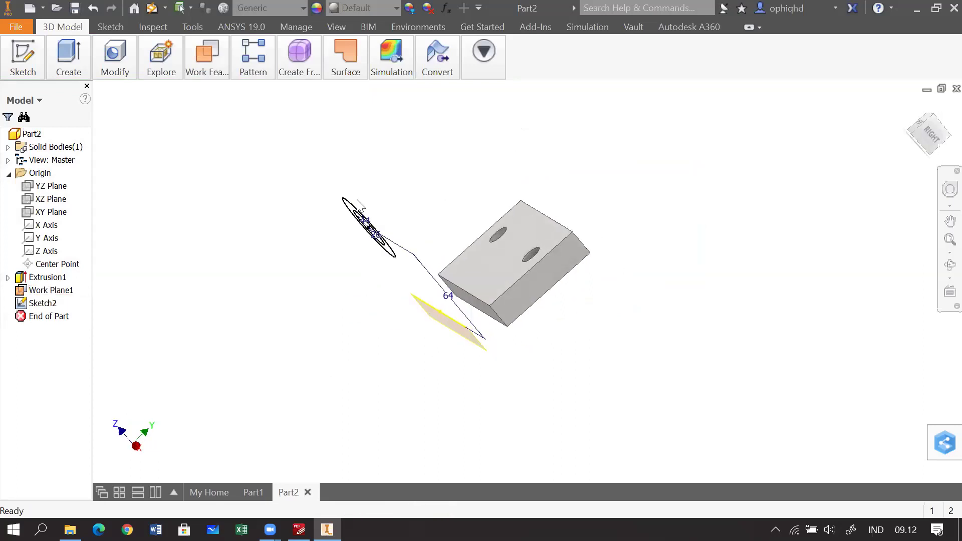
scroll(408, 323, up, 3)
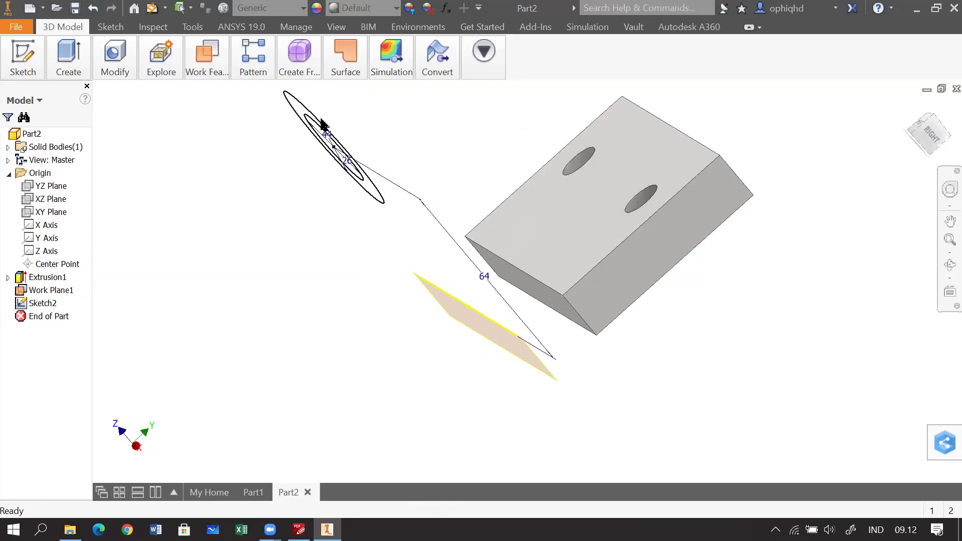
drag(314, 217, 400, 262)
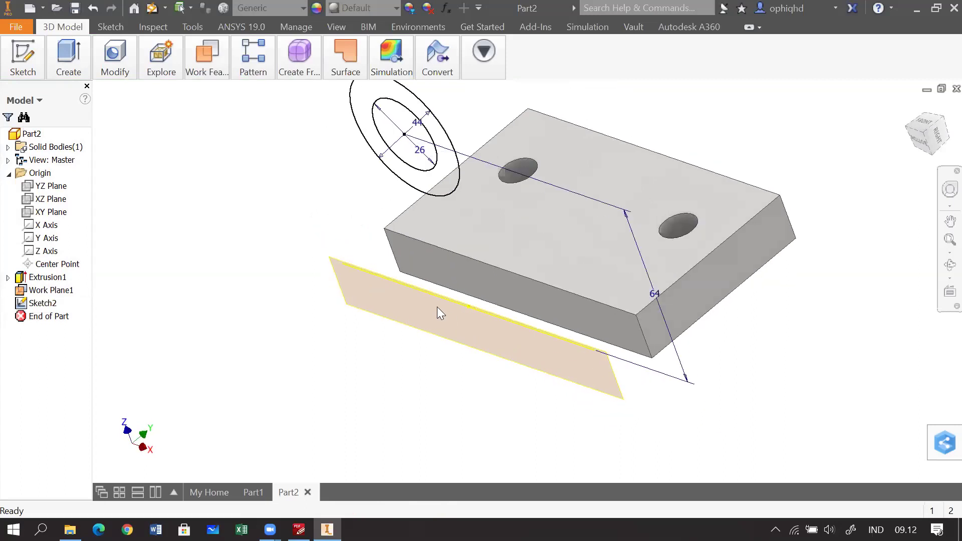
drag(437, 307, 399, 346)
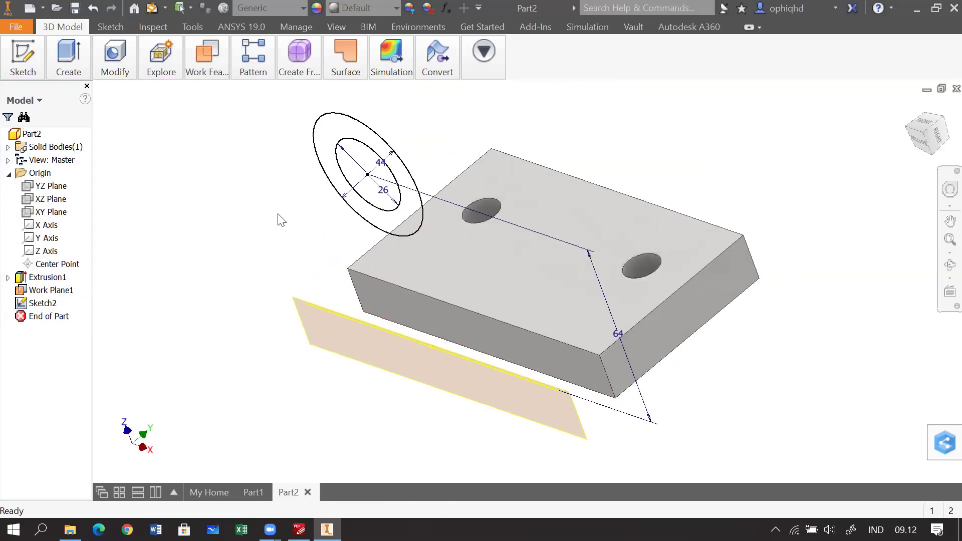
mouse_move(54, 44)
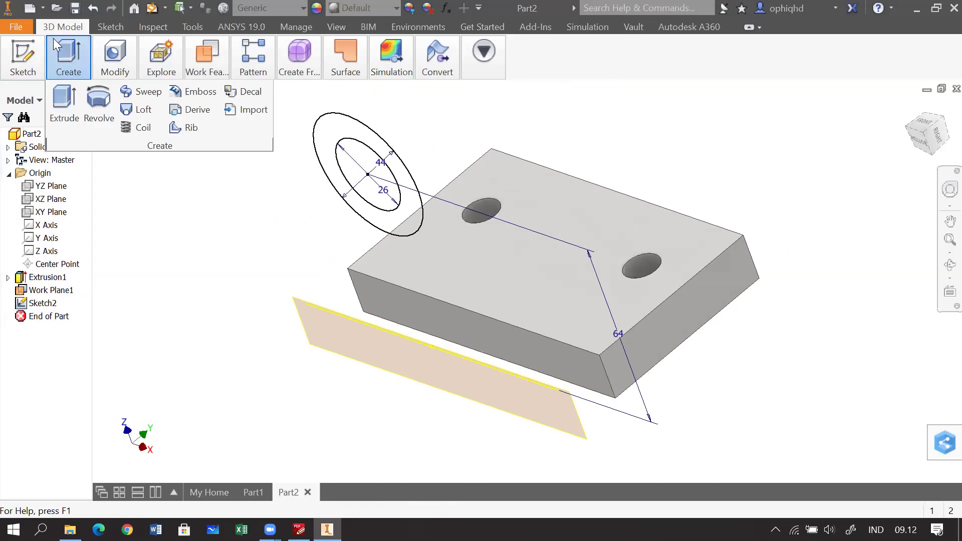
click(61, 112)
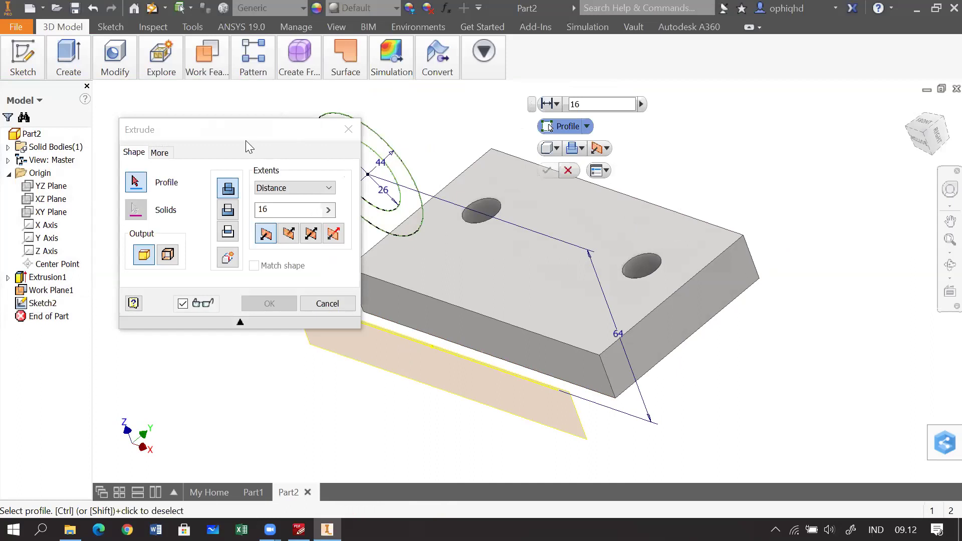
click(353, 131)
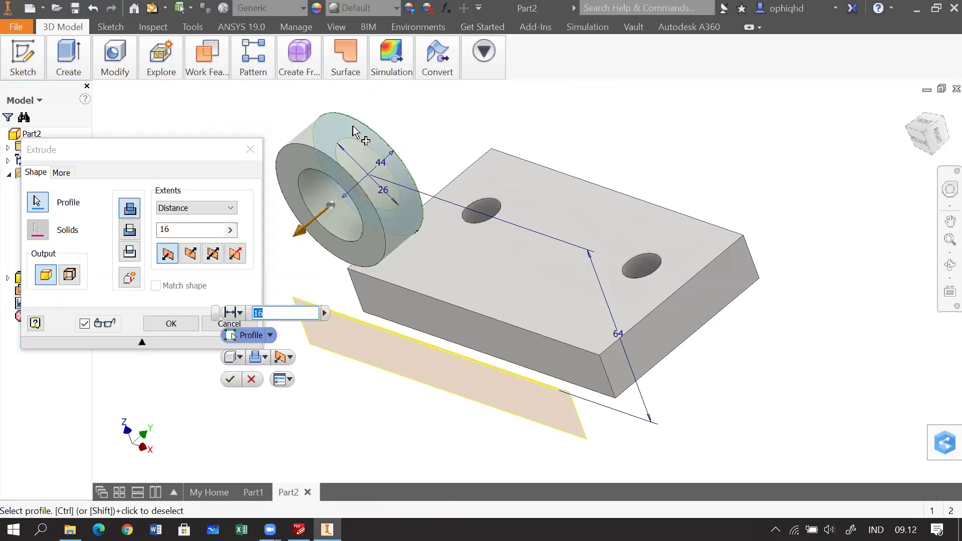
click(187, 254)
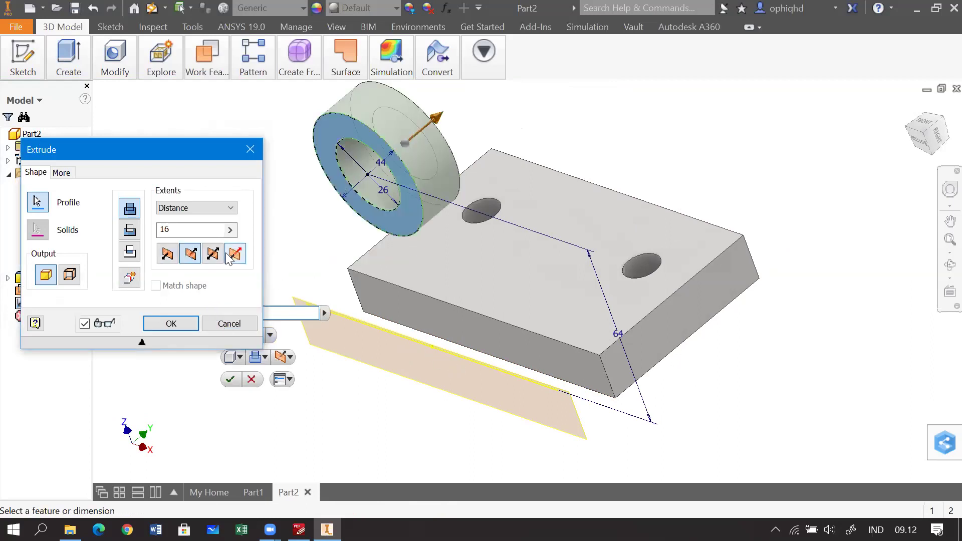
Check the cylinder length in drawing (h) and complete the ring extrusion with a distance of 50 mm.
mouse_move(299, 529)
click(299, 493)
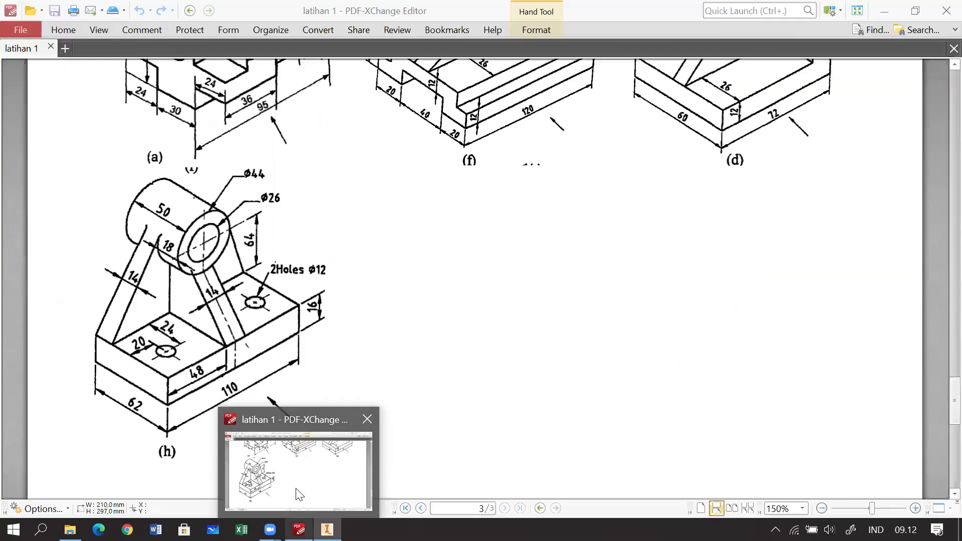
key(alt+Tab)
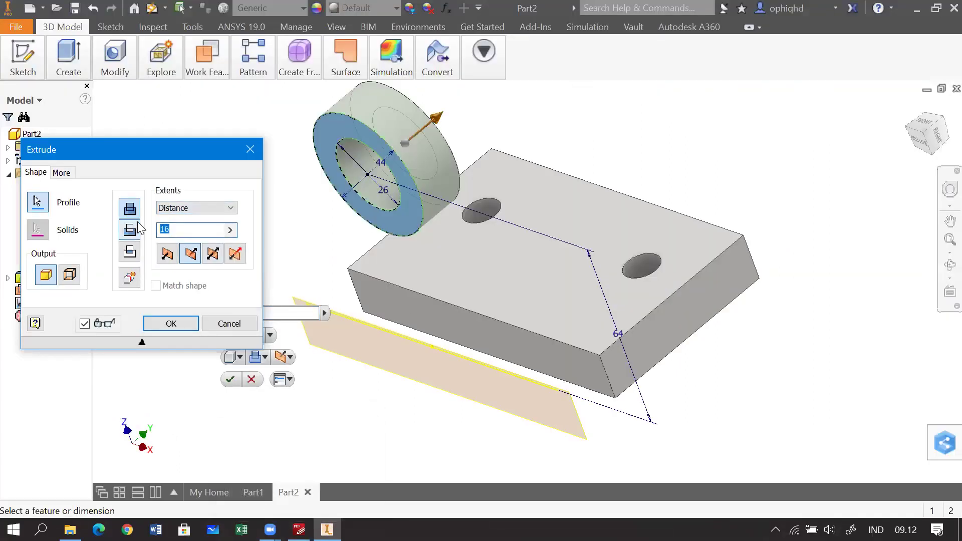
text(50)
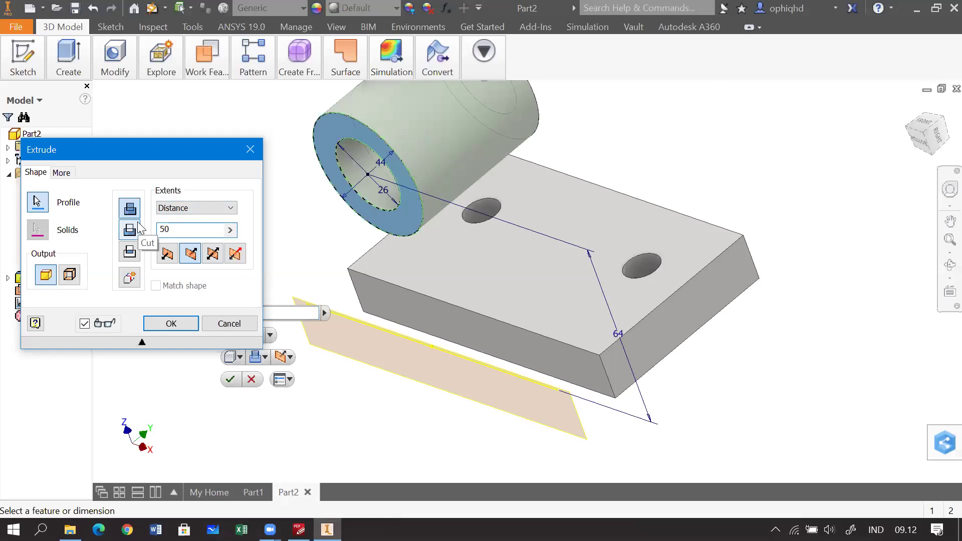
key(F4)
drag(603, 194, 556, 193)
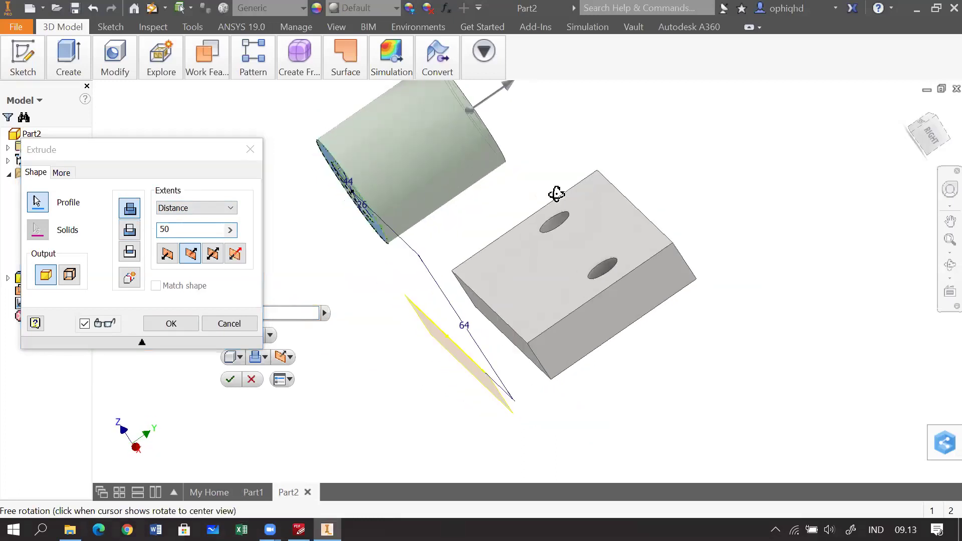
click(170, 324)
Inspect the hollow cylinder and plate from different angles and compare them with drawing (h) in PDF-XChange Editor.
drag(346, 268, 385, 294)
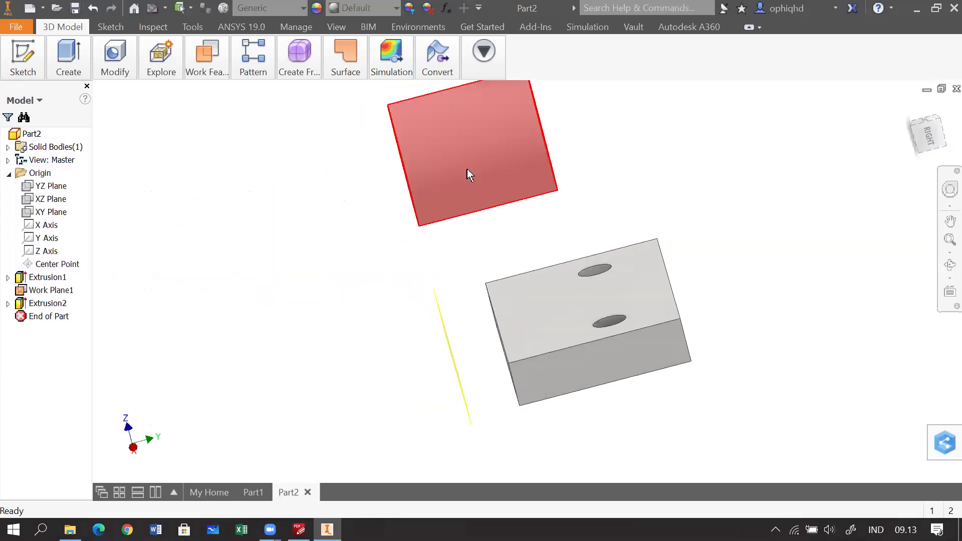
drag(712, 353, 604, 370)
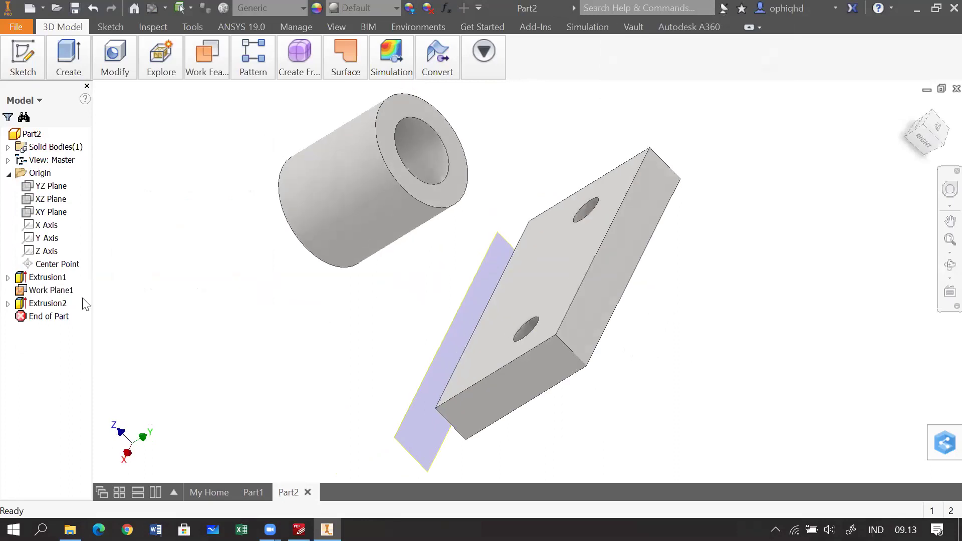
drag(229, 281, 257, 303)
key(Escape)
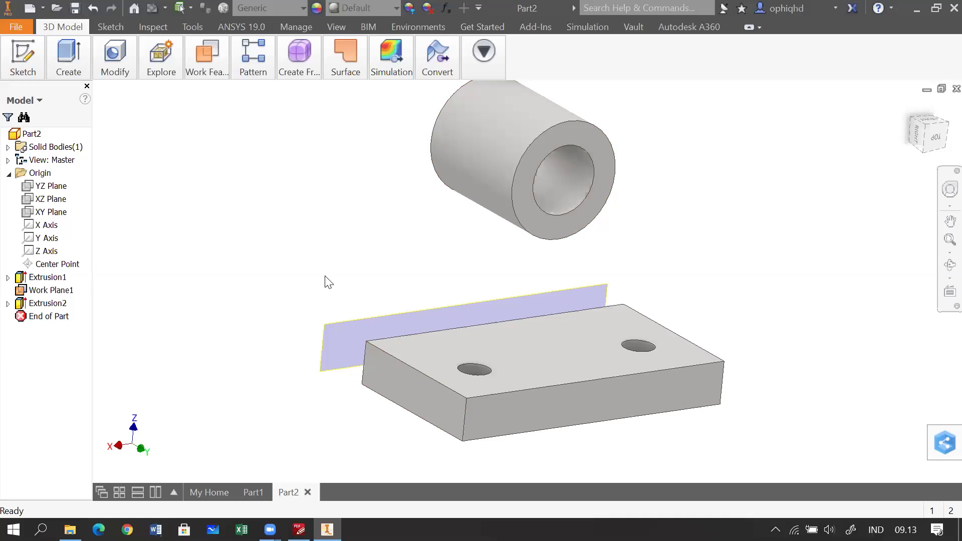
click(299, 530)
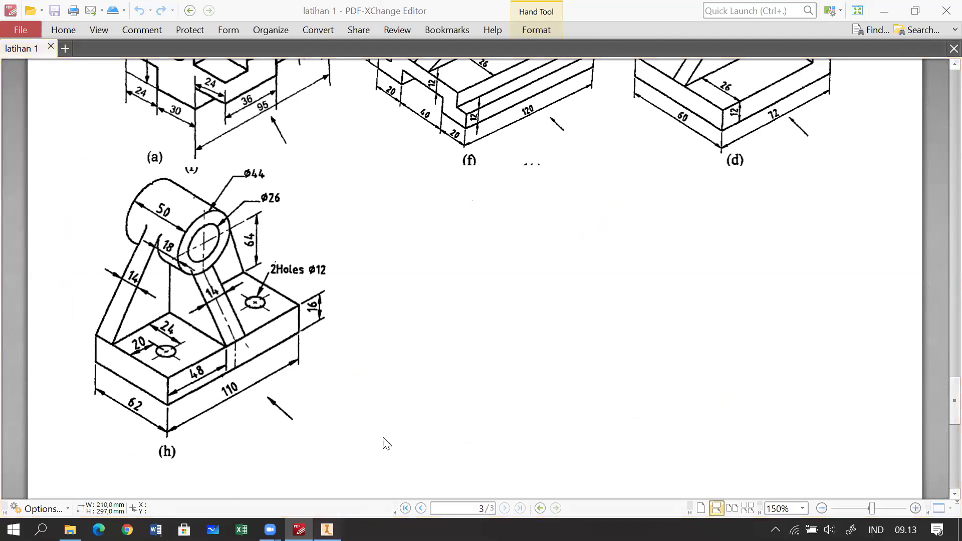
key(alt+Tab)
Examine the plate's long side face next to the offset work plane in Inventor.
drag(278, 262, 435, 326)
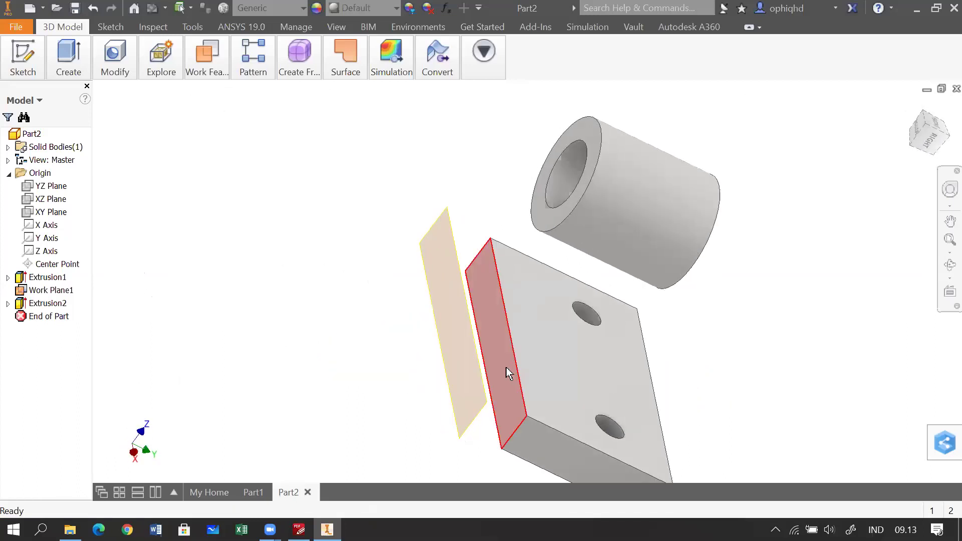
scroll(508, 373, up, 3)
click(479, 261)
key(F2)
drag(551, 240, 545, 126)
scroll(492, 269, down, 3)
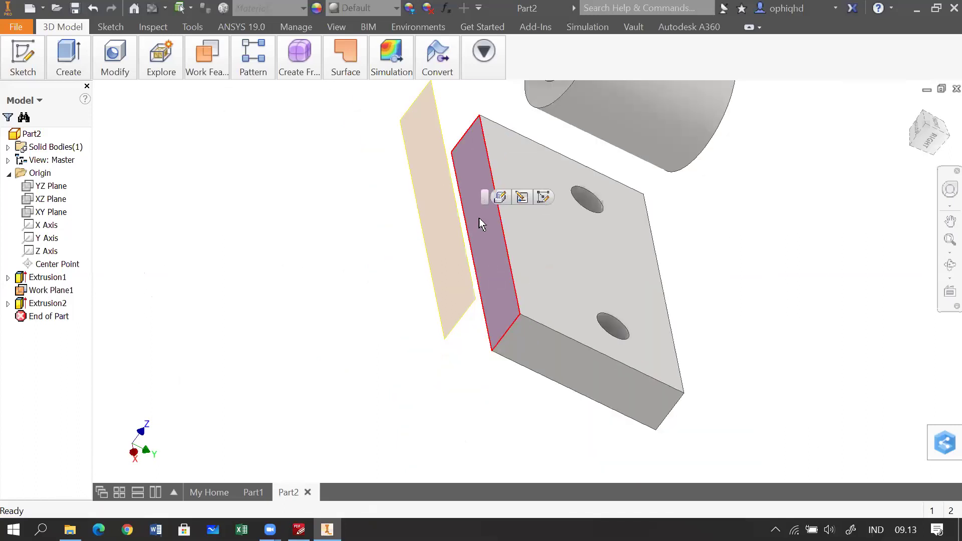
scroll(372, 215, down, 3)
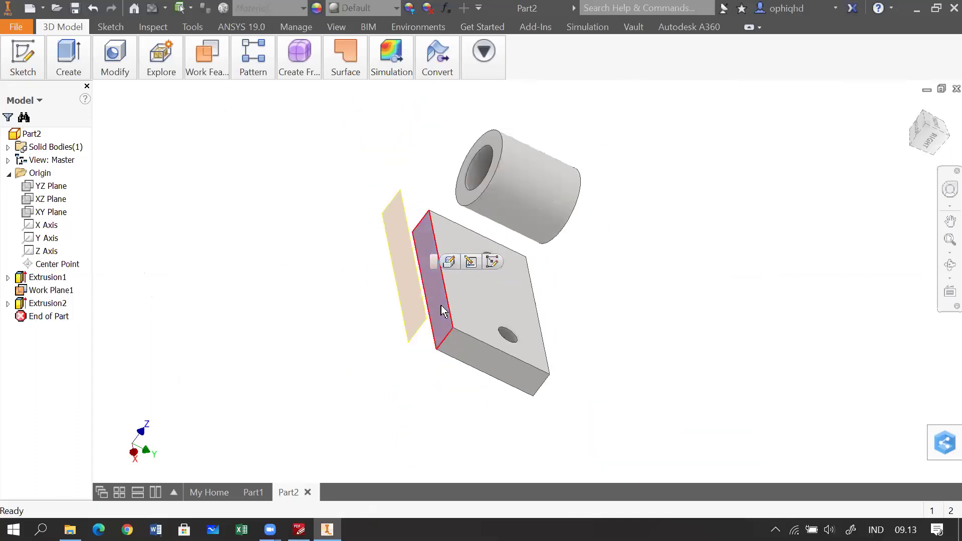
click(288, 257)
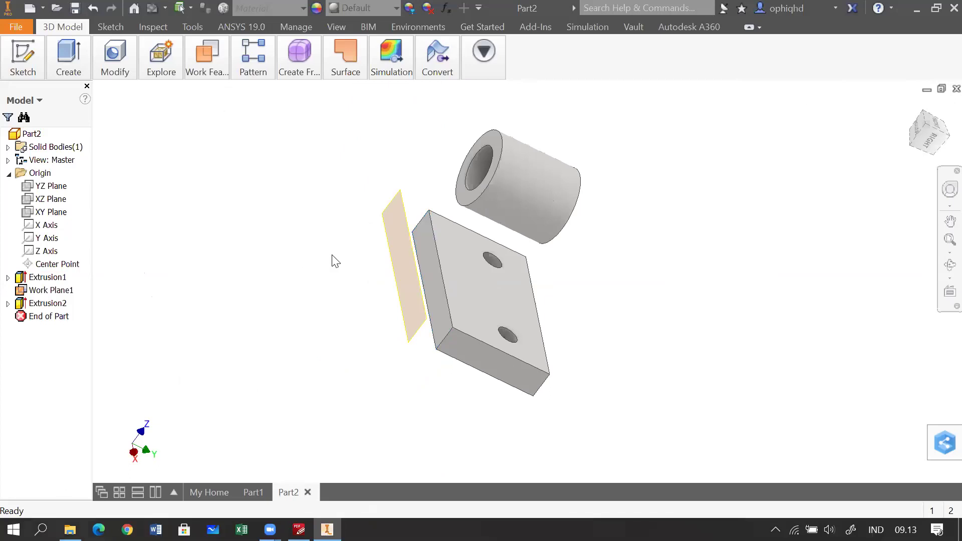
Start a new sketch on the plate's long side face next to the offset work plane.
click(435, 269)
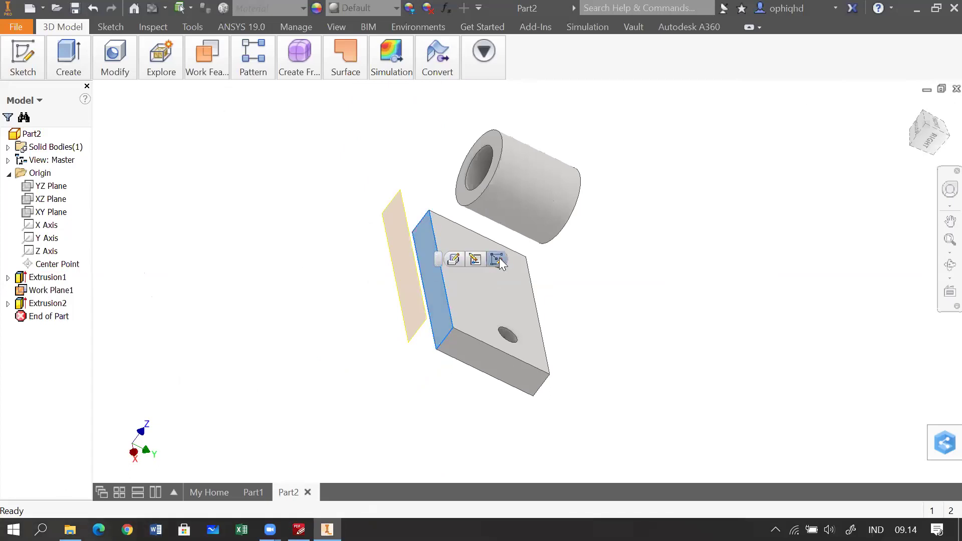
click(497, 259)
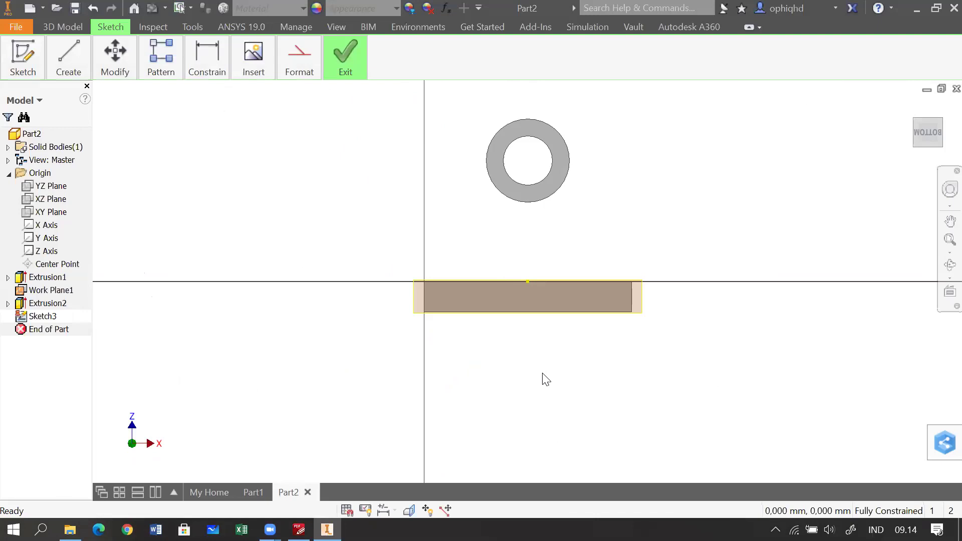
drag(530, 360, 507, 397)
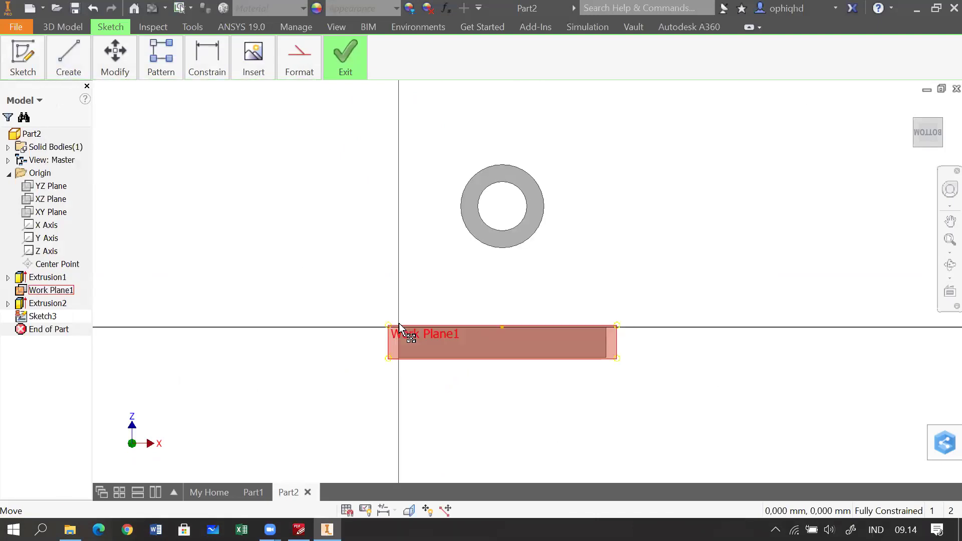
Draw a slanted line from the plate's upper corner at the sketch origin up past the near side of the ring.
mouse_move(68, 62)
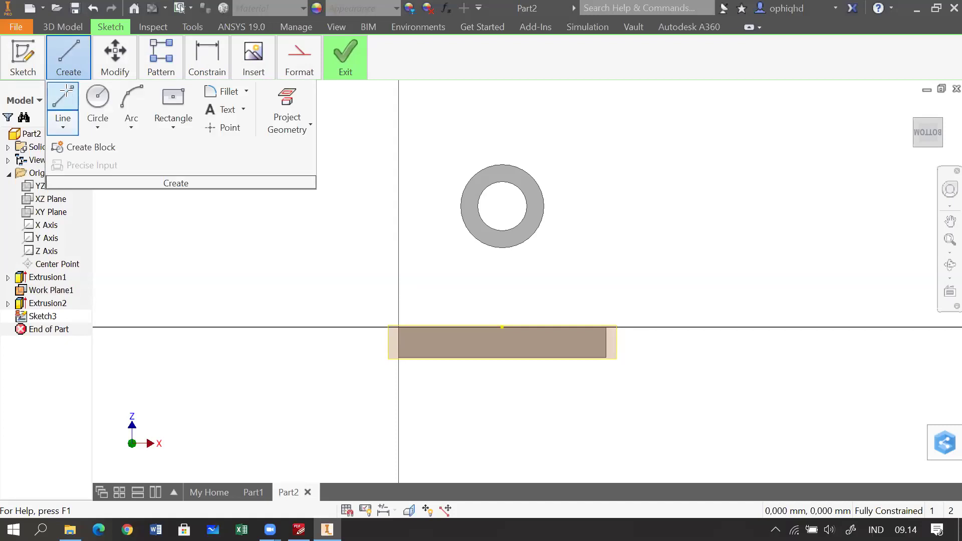
click(65, 92)
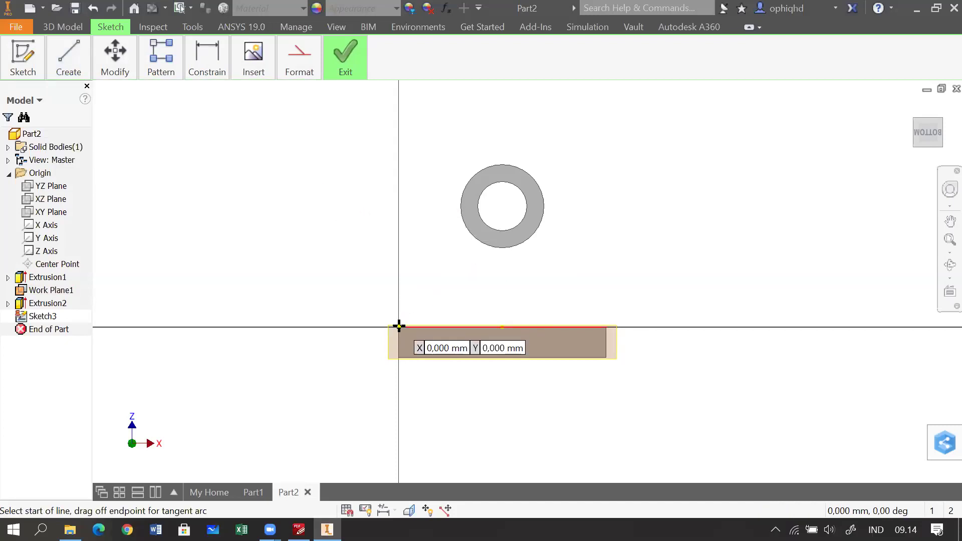
scroll(399, 327, down, 3)
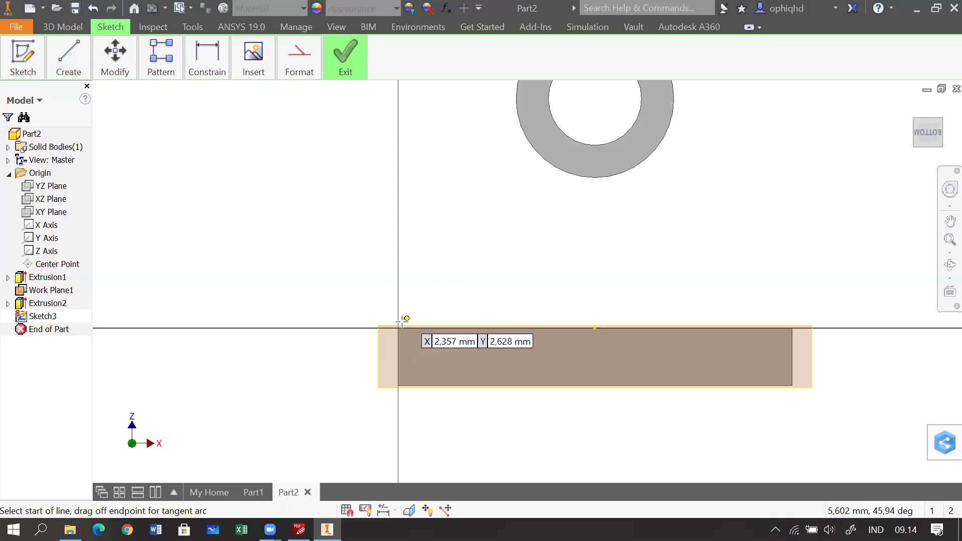
click(398, 328)
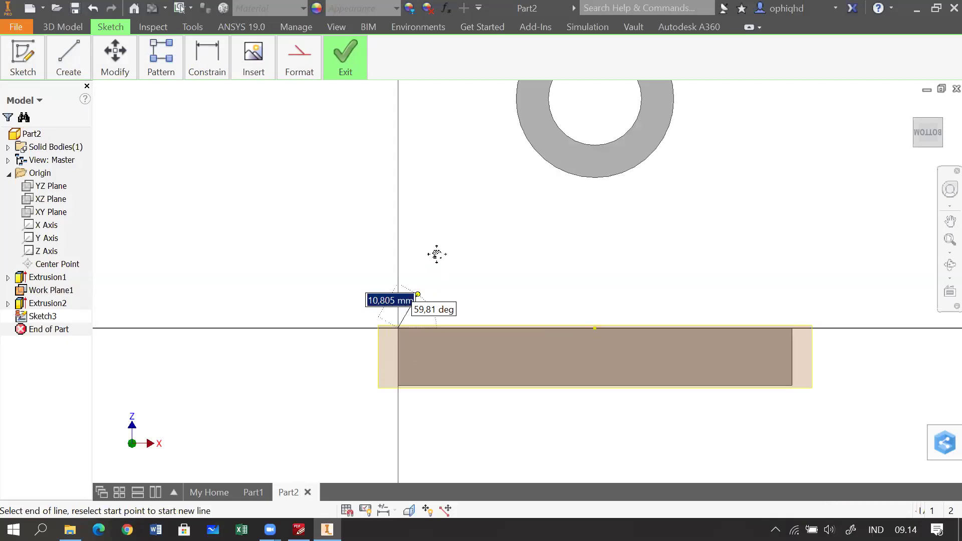
scroll(427, 297, up, 3)
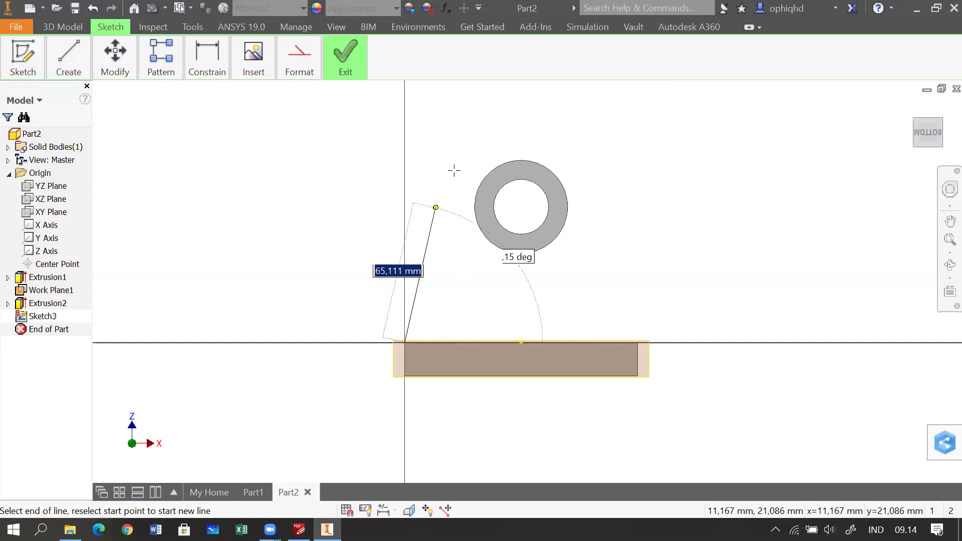
click(485, 134)
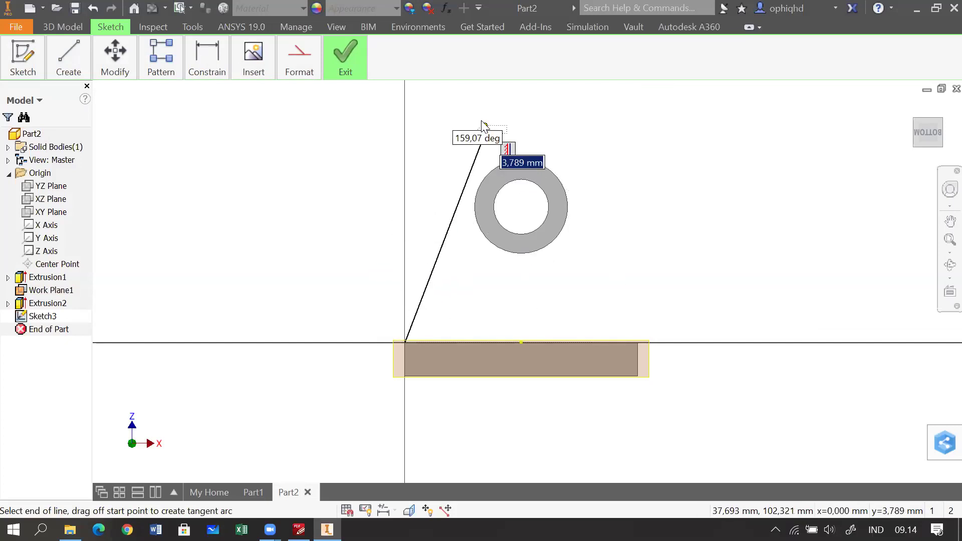
key(Escape)
Draw a second slanted line from the plate's opposite upper corner up past the other side of the ring.
click(74, 70)
click(67, 100)
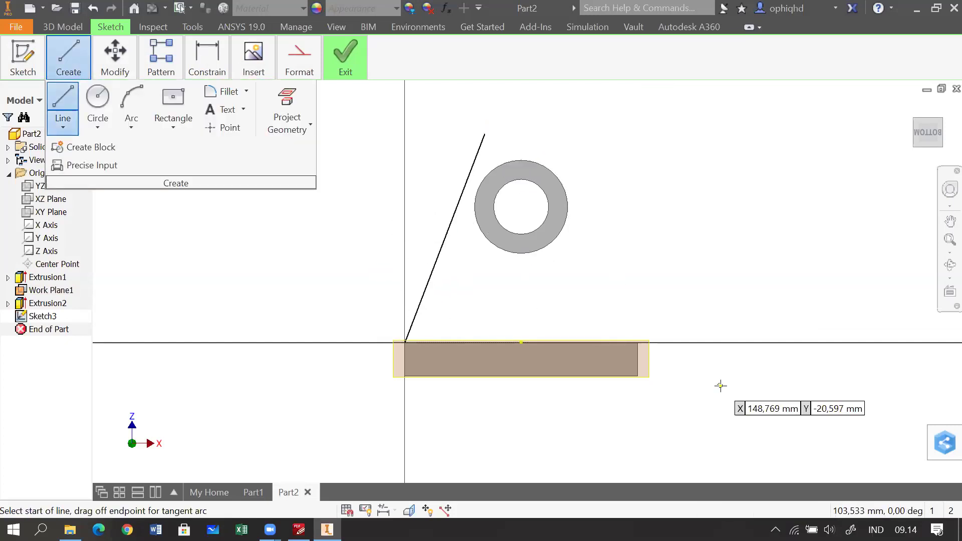
click(637, 344)
click(571, 126)
key(Escape)
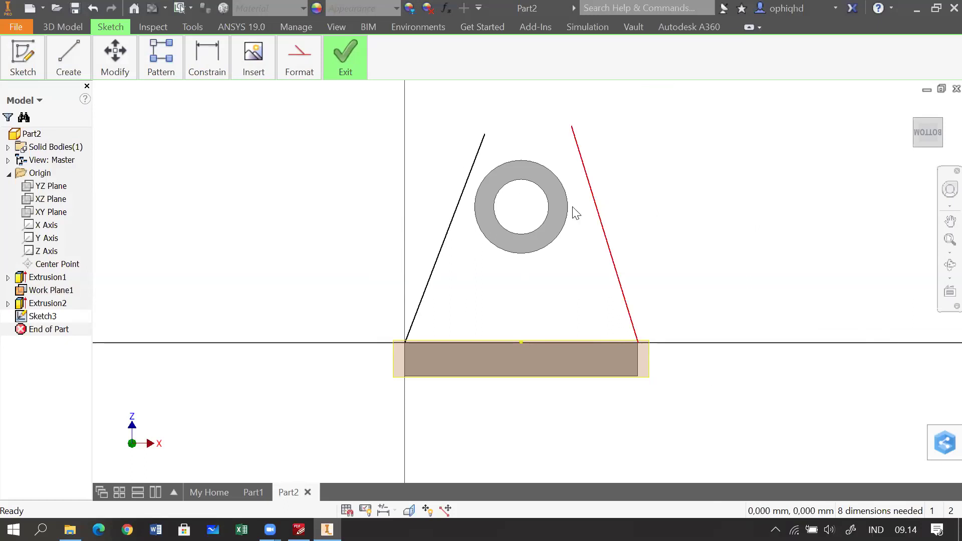
Make both slanted lines tangent to the cylinder's outer circle.
click(209, 75)
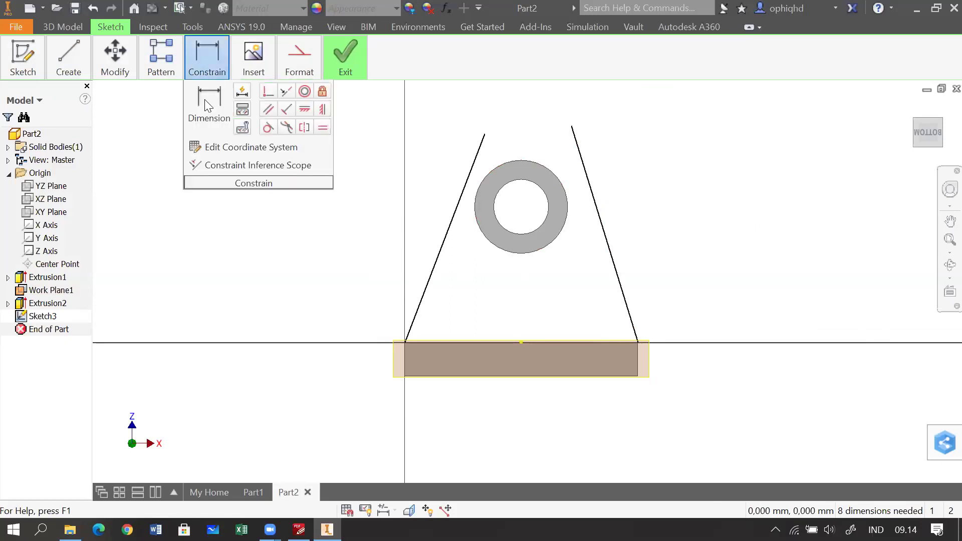
click(268, 126)
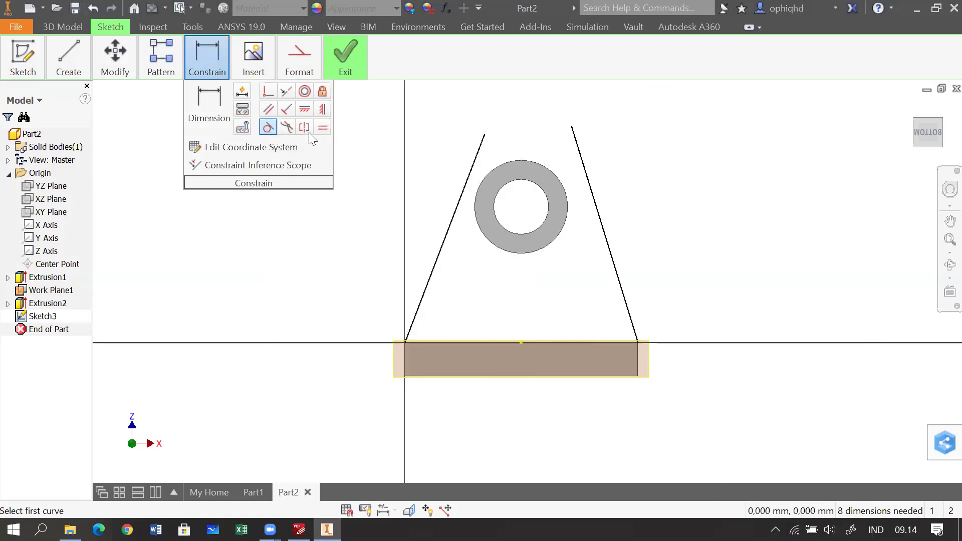
click(479, 148)
click(502, 161)
click(507, 163)
click(482, 148)
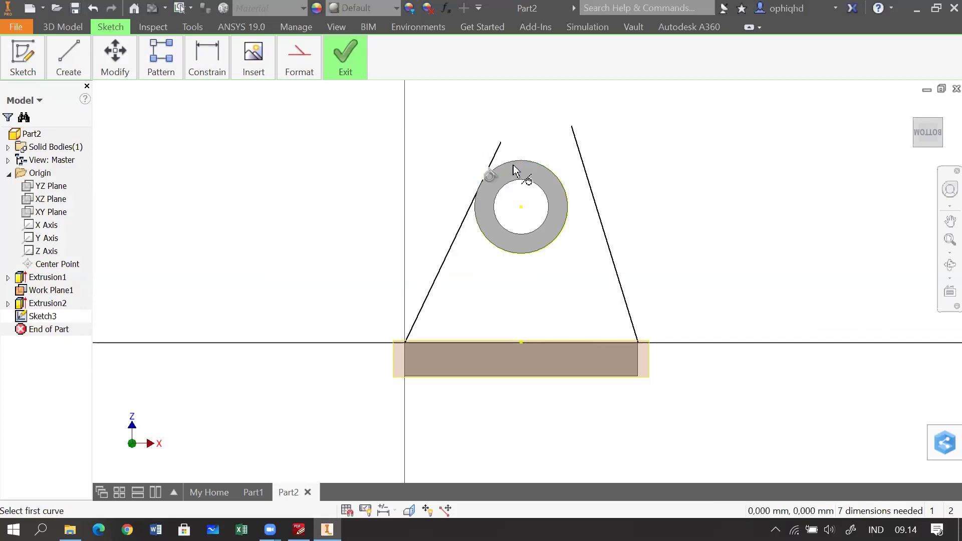
click(584, 165)
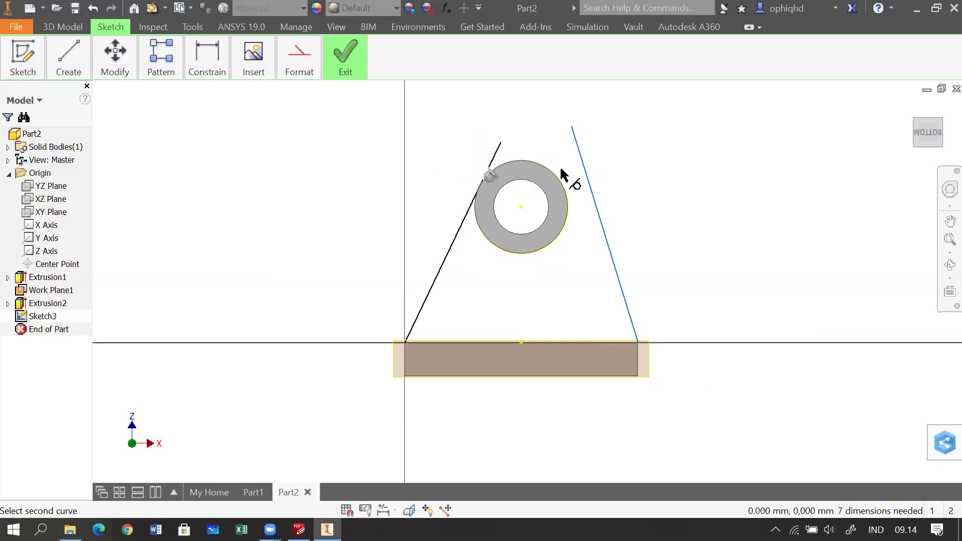
click(553, 175)
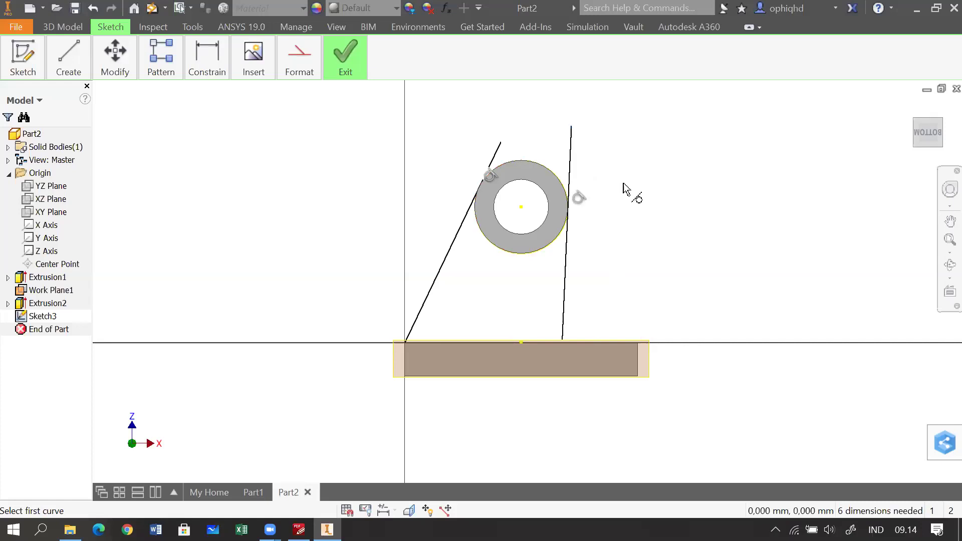
key(Escape)
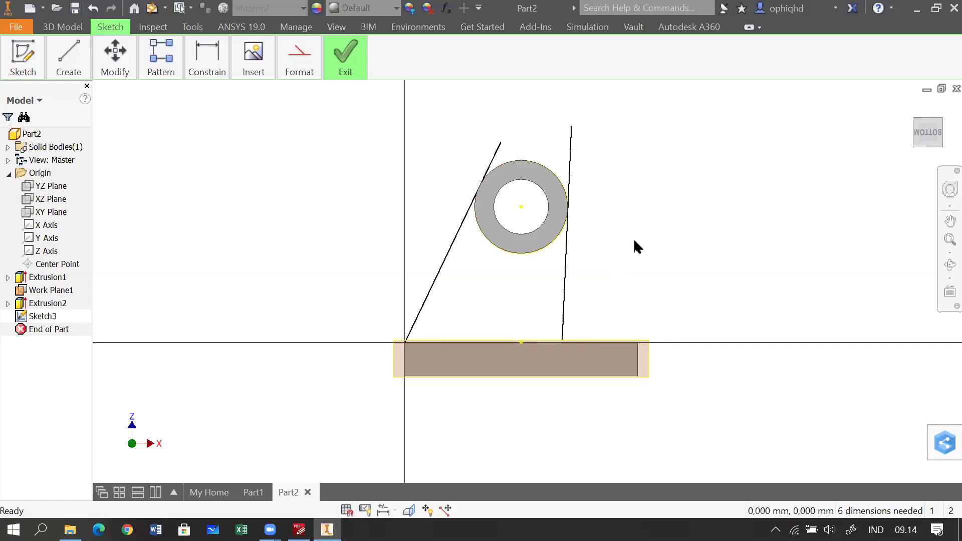
Attach the lower end of the second slanted line to the plate's upper corner away from the origin with a coincident constraint.
scroll(634, 239, up, 3)
drag(584, 350, 668, 224)
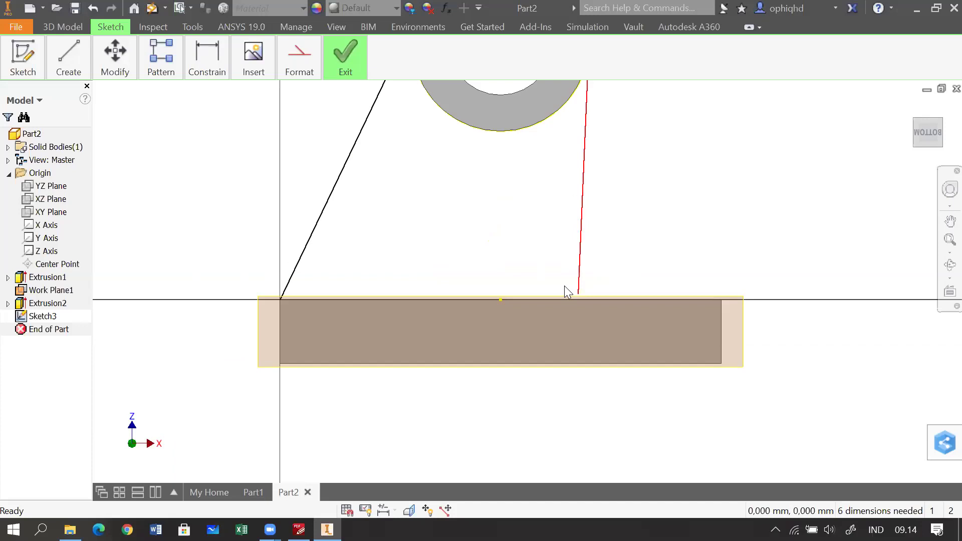
scroll(662, 317, up, 3)
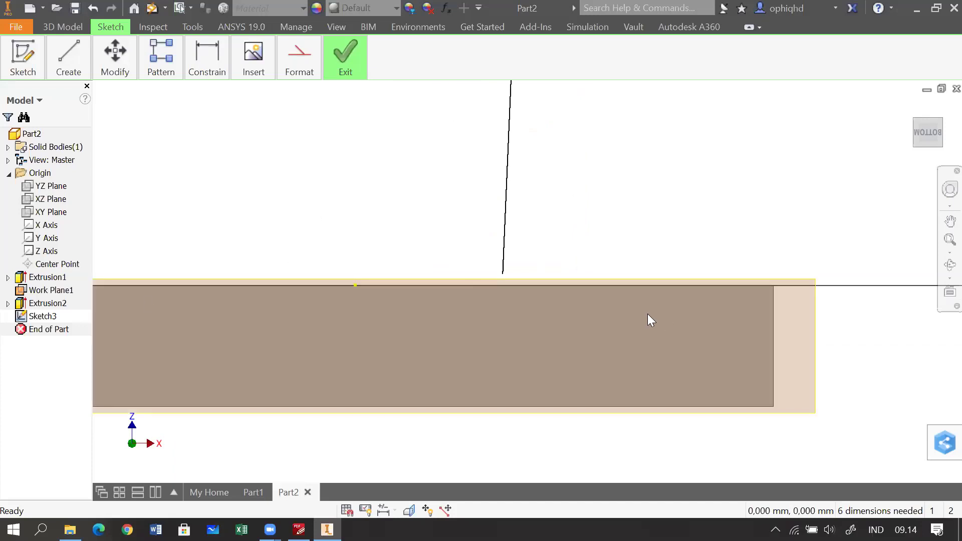
drag(160, 299, 656, 311)
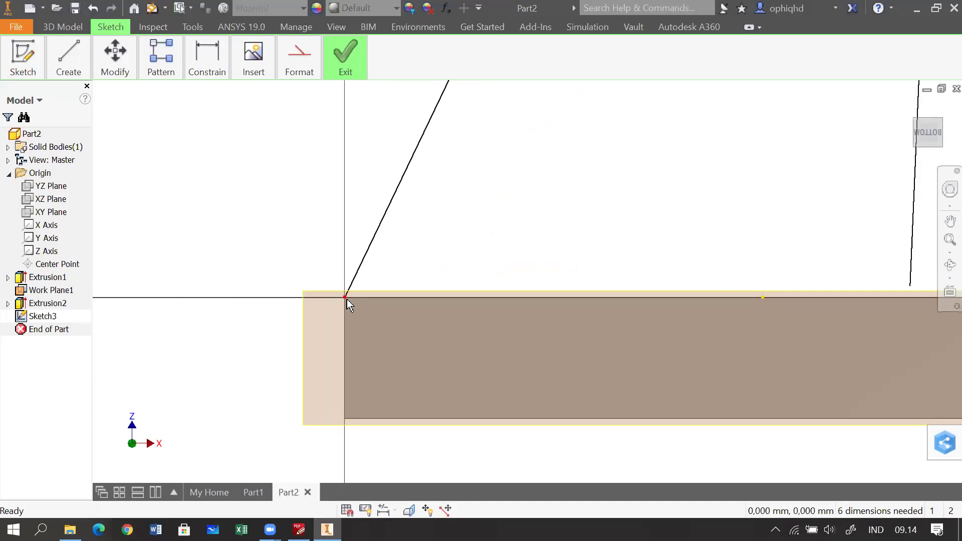
mouse_move(756, 360)
mouse_down()
mouse_move(424, 386)
mouse_move(247, 376)
mouse_up()
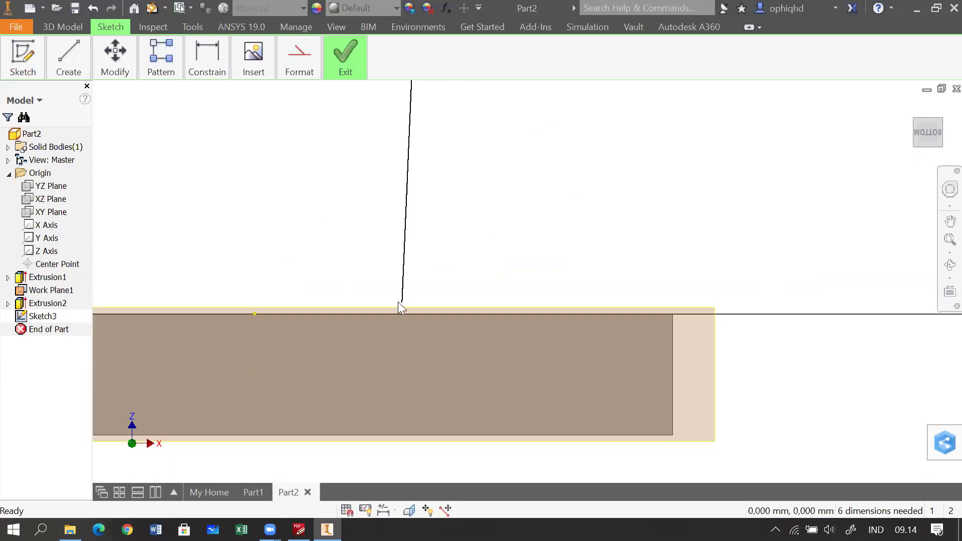
scroll(423, 300, down, 5)
scroll(423, 300, up, 4)
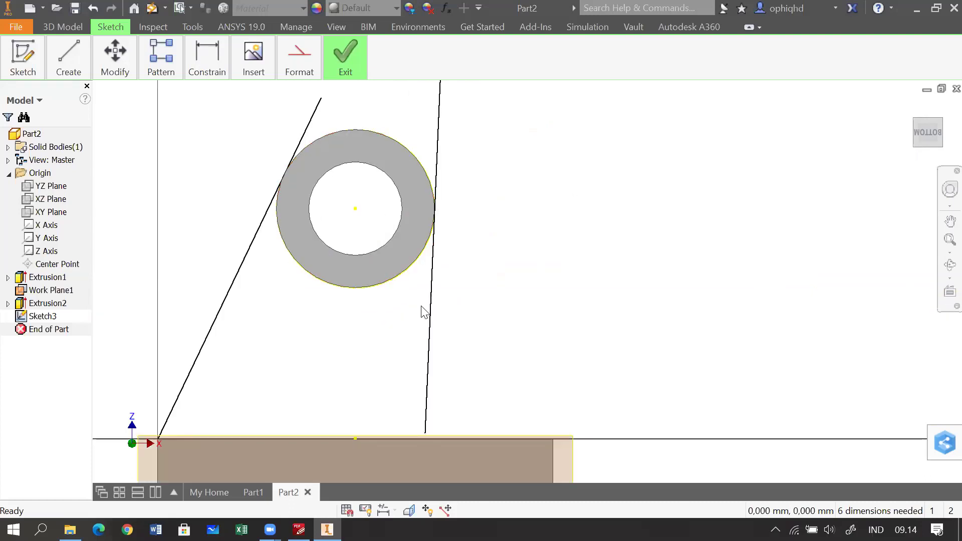
scroll(419, 320, up, 3)
drag(409, 347, 465, 80)
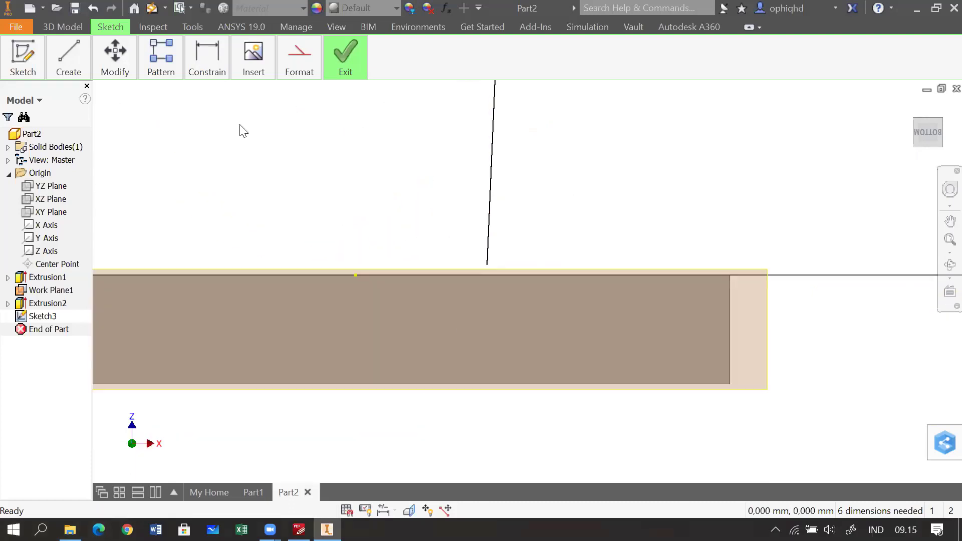
mouse_move(206, 73)
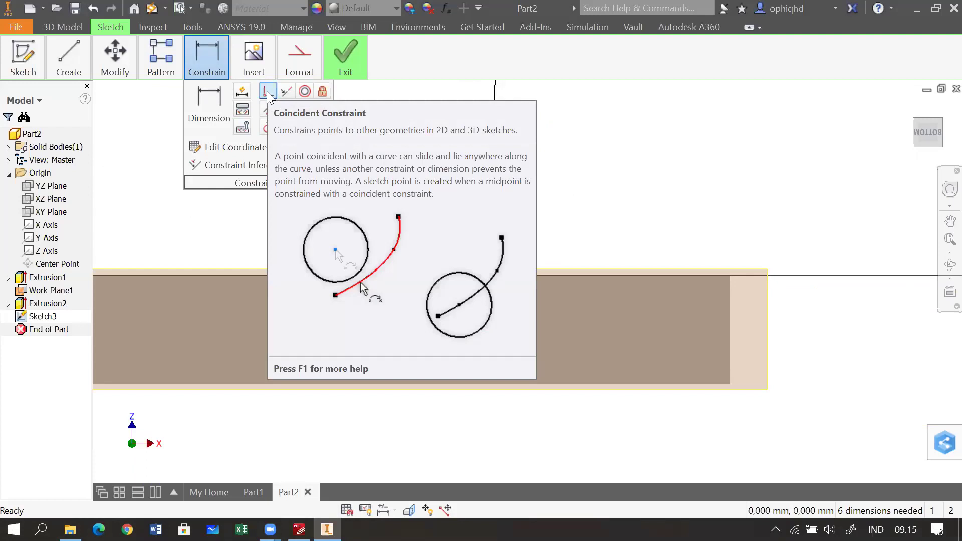
click(267, 95)
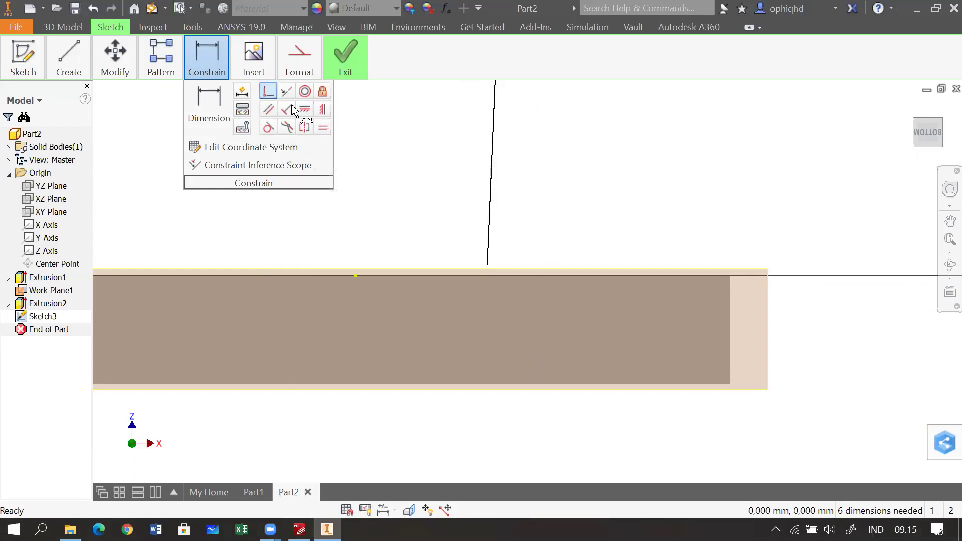
click(487, 264)
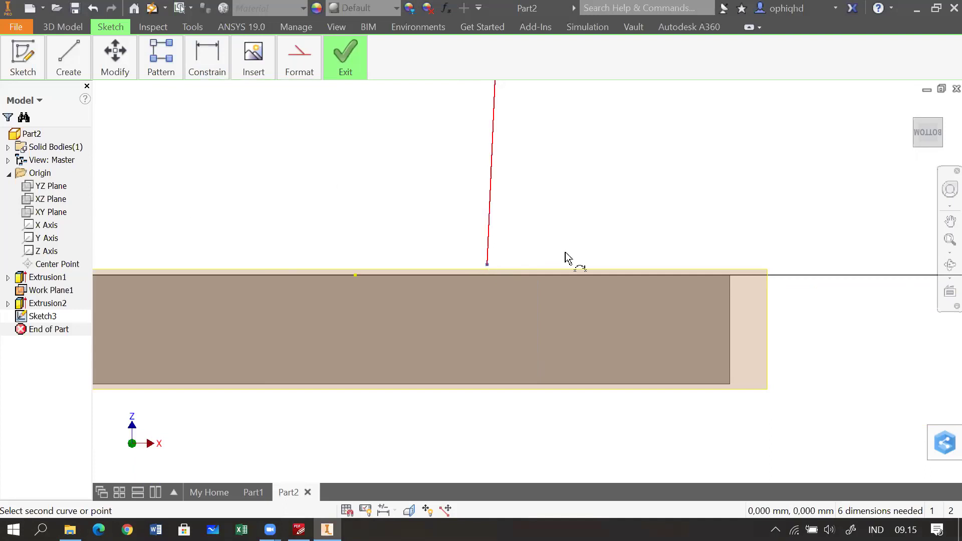
click(729, 276)
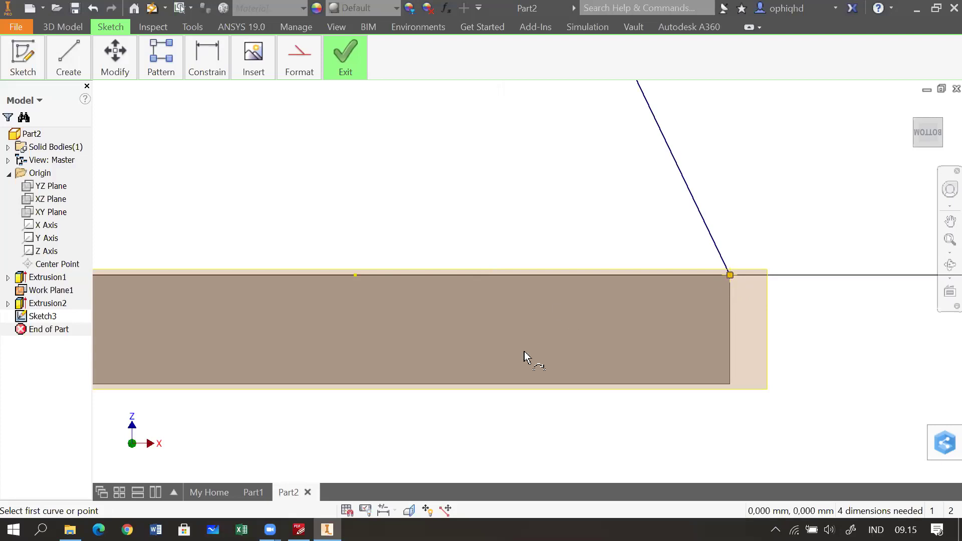
scroll(524, 351, down, 3)
drag(588, 246, 650, 285)
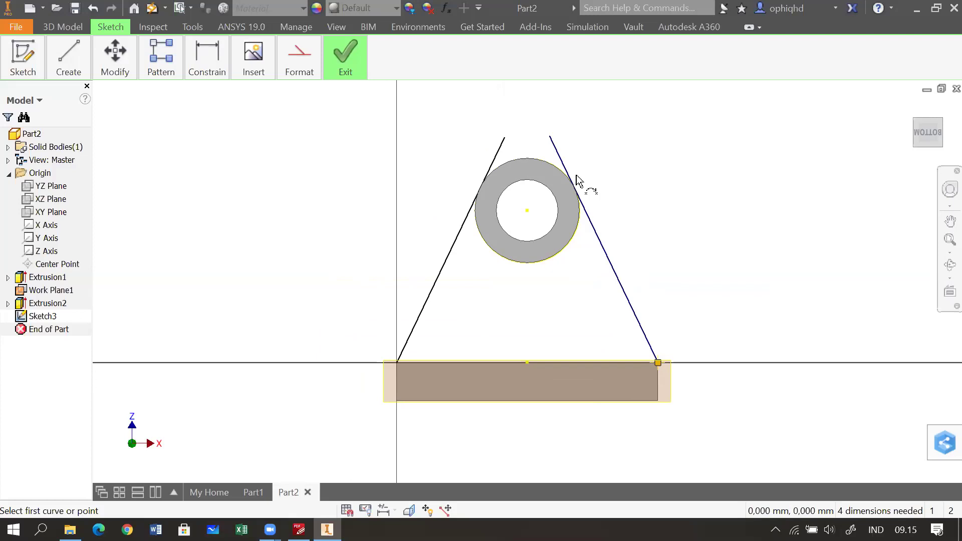
Trim the ends of both slanted lines that extend beyond their tangent points on the outer circle.
click(161, 72)
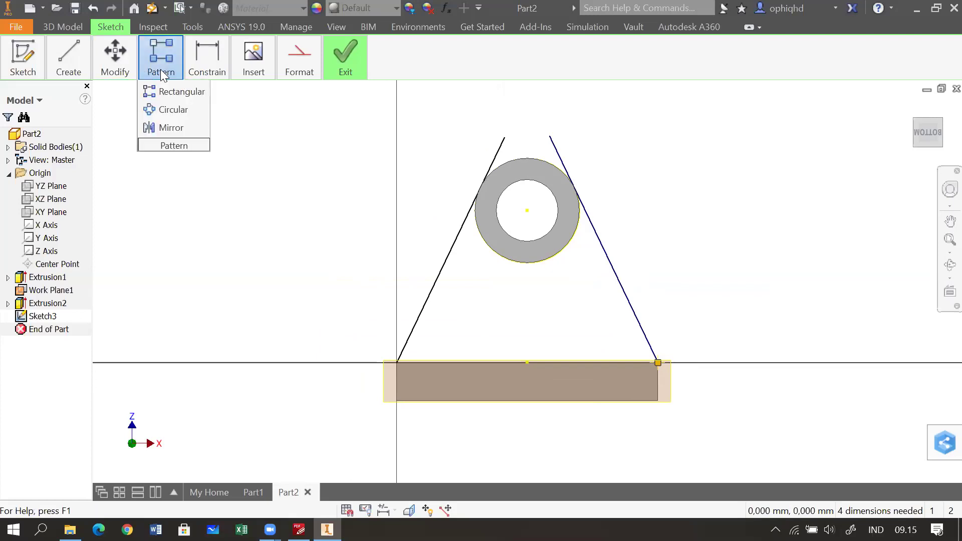
click(114, 71)
click(167, 94)
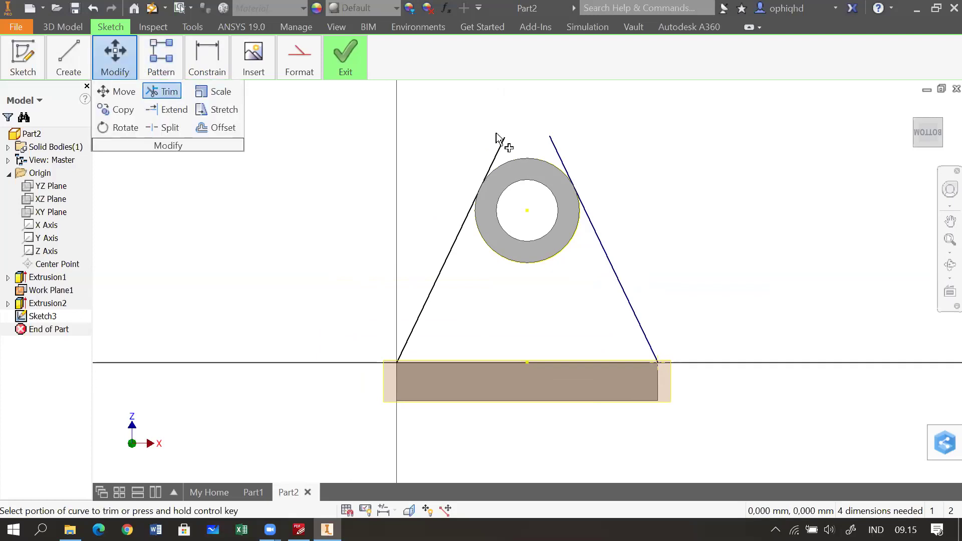
click(559, 152)
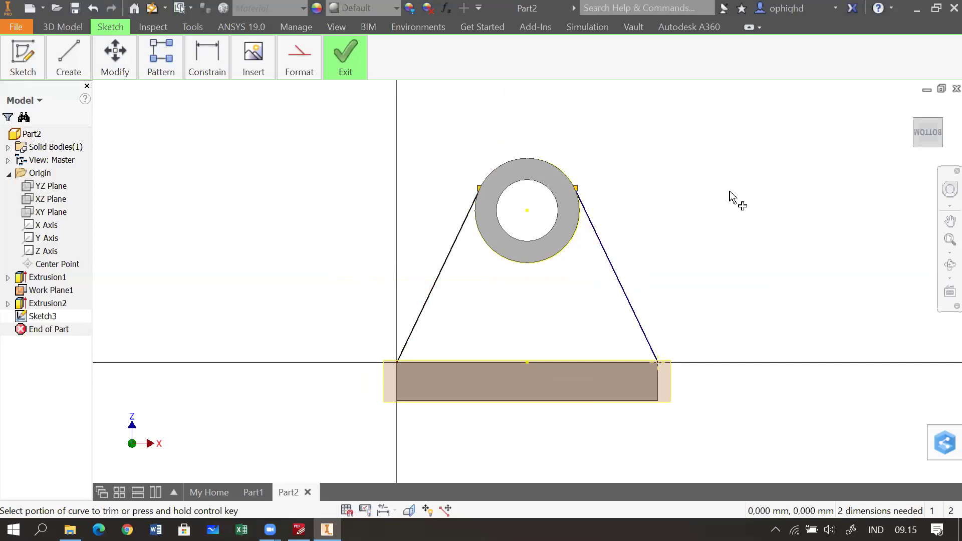
key(Escape)
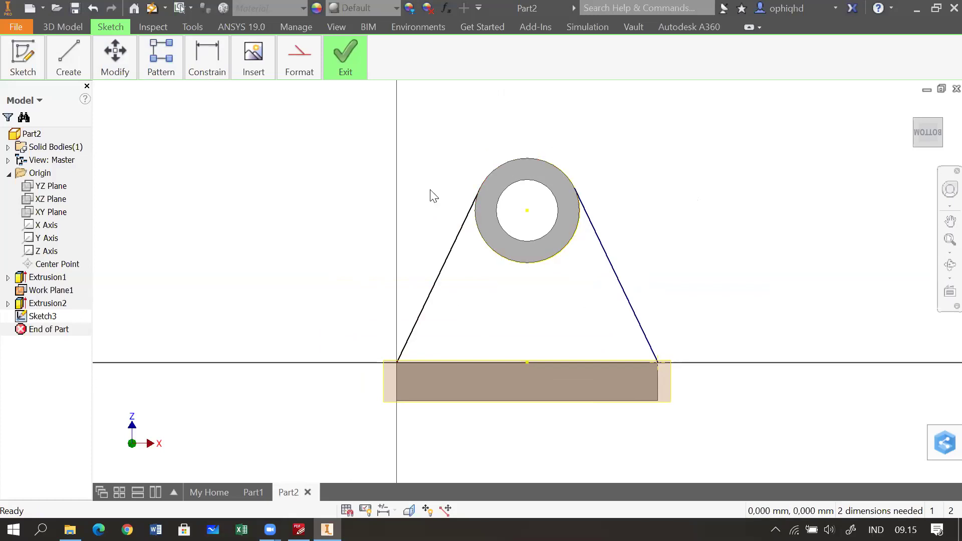
click(331, 77)
click(343, 83)
click(339, 110)
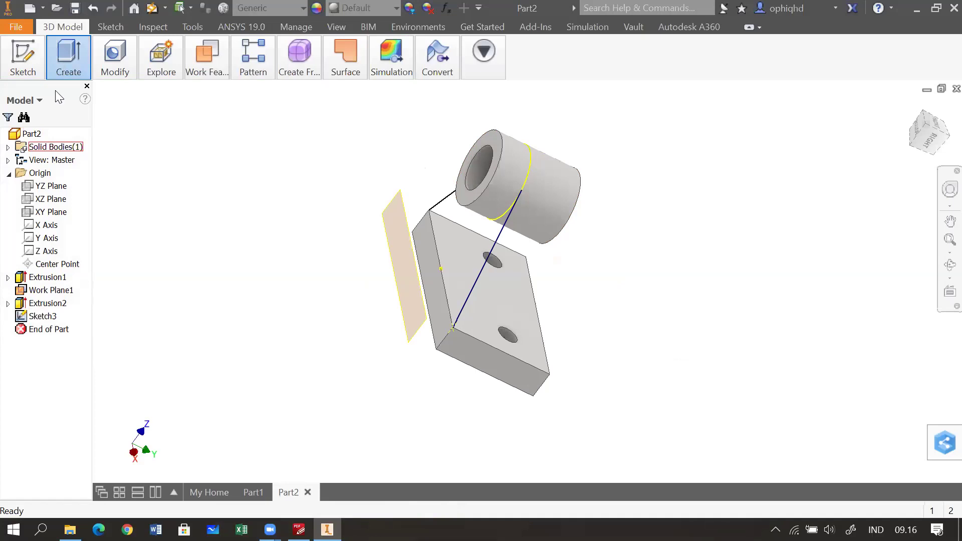
click(69, 59)
click(63, 114)
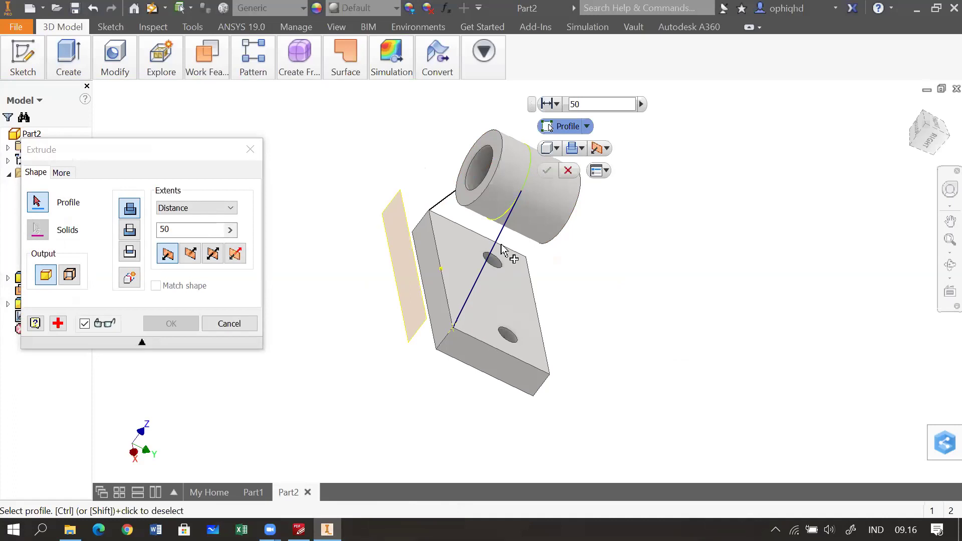
scroll(503, 248, up, 3)
scroll(496, 148, down, 2)
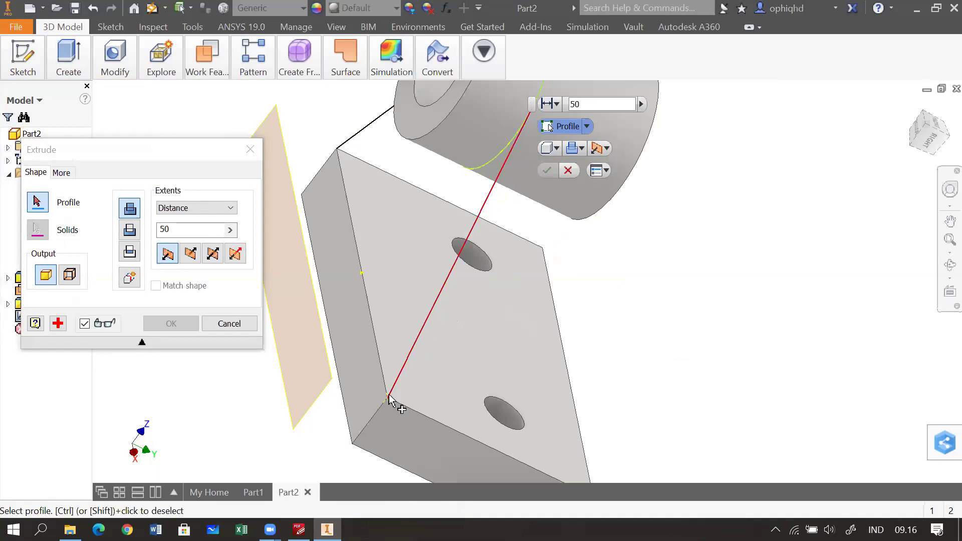
click(228, 324)
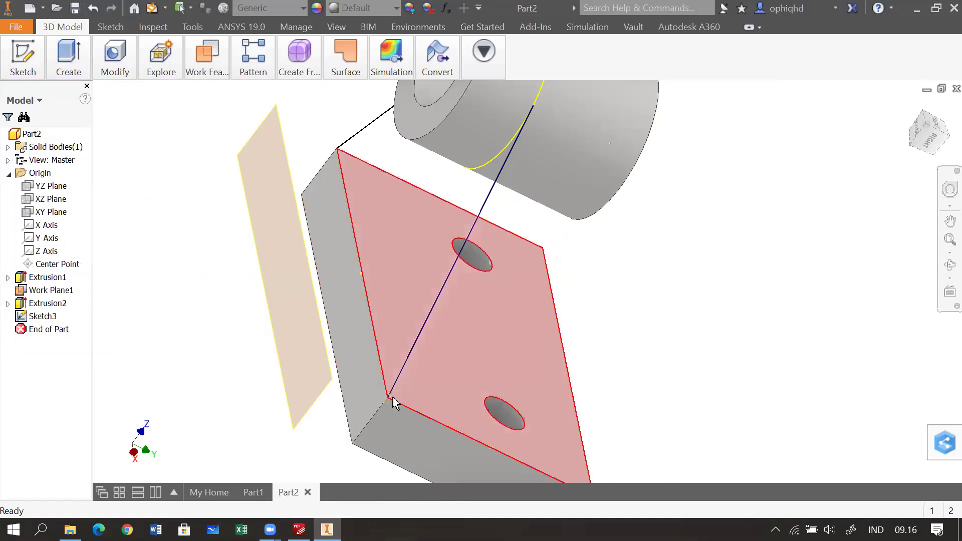
Reopen the support sketch and draw a line along the plate's upper edge joining the lower ends of both slanted lines.
click(30, 318)
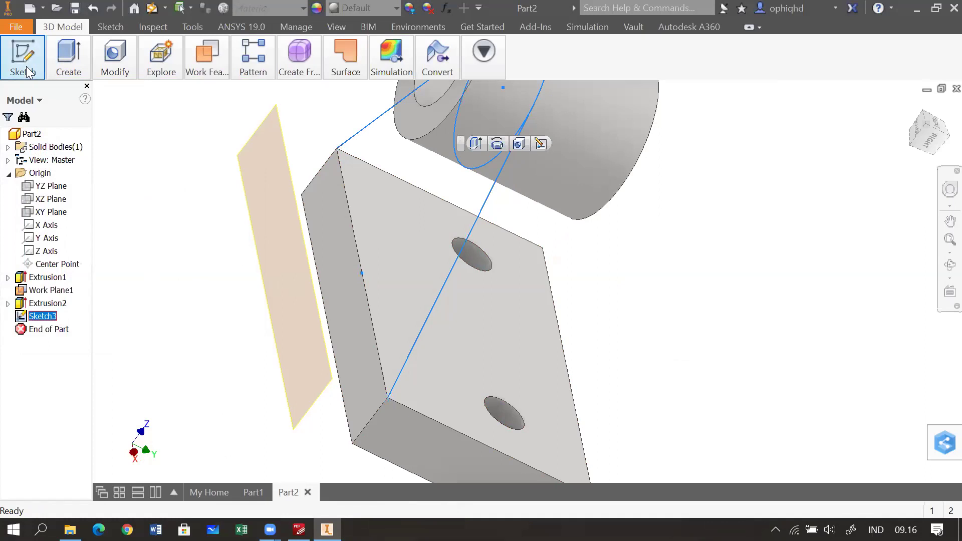
double_click(24, 317)
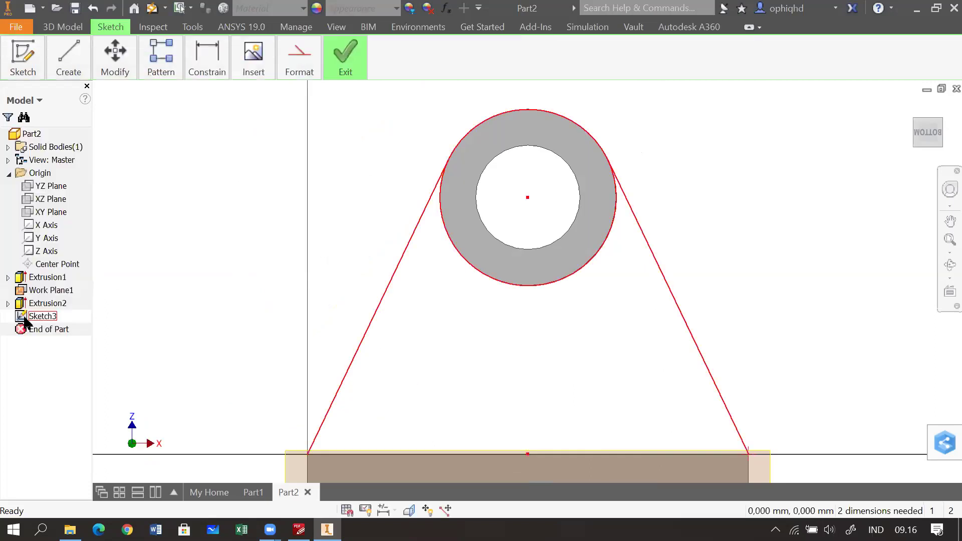
scroll(455, 251, up, 1)
scroll(440, 324, down, 3)
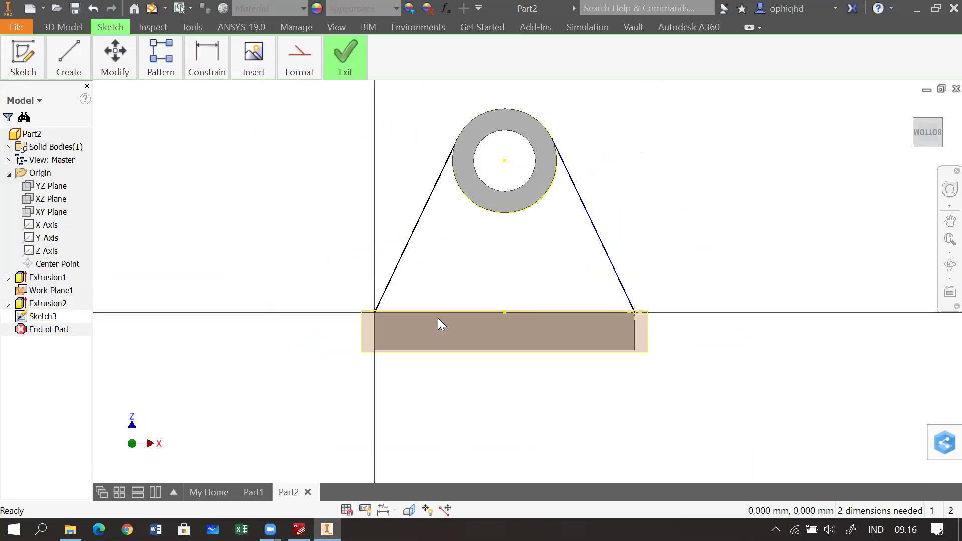
scroll(438, 318, up, 4)
click(68, 56)
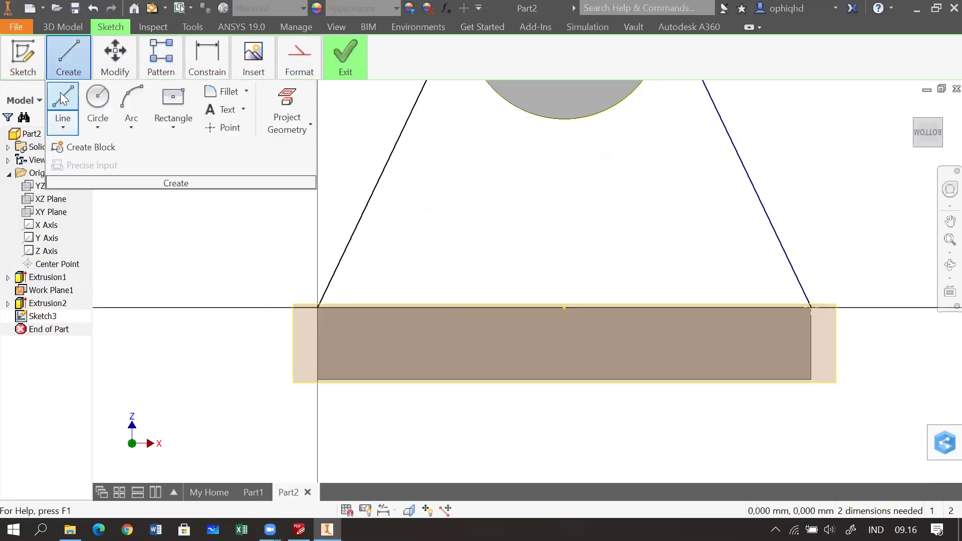
click(62, 96)
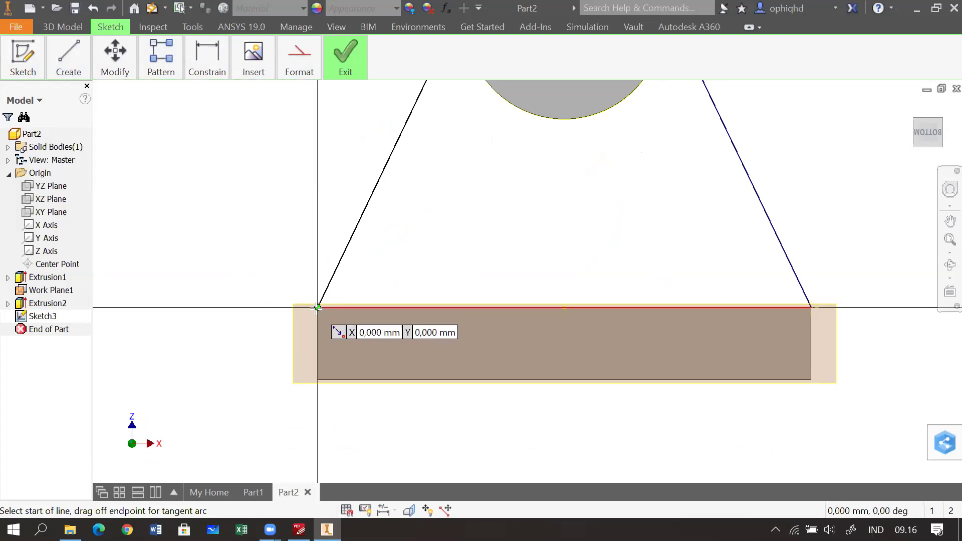
scroll(322, 305, up, 5)
click(331, 294)
mouse_move(729, 382)
mouse_down()
mouse_move(53, 339)
mouse_move(60, 321)
mouse_up()
drag(661, 423, 354, 286)
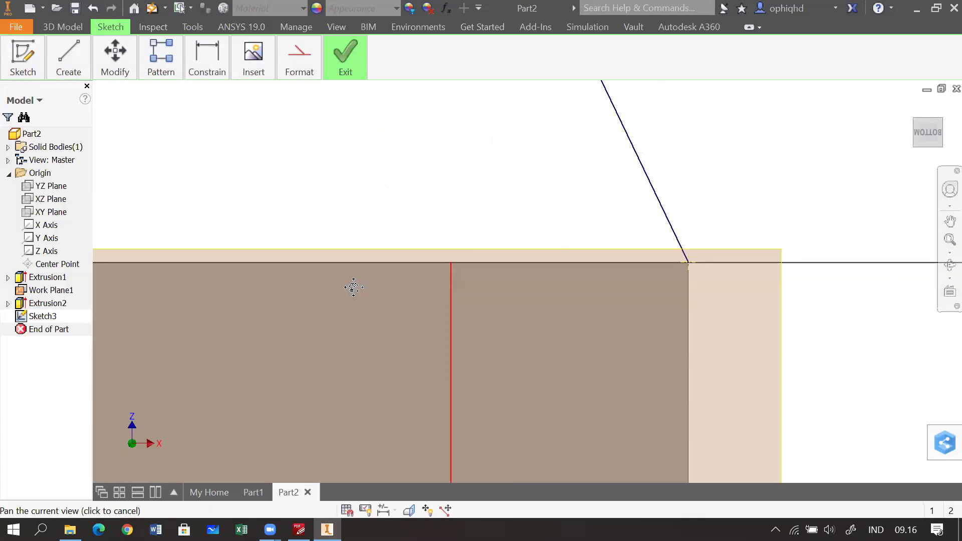
scroll(493, 287, down, 3)
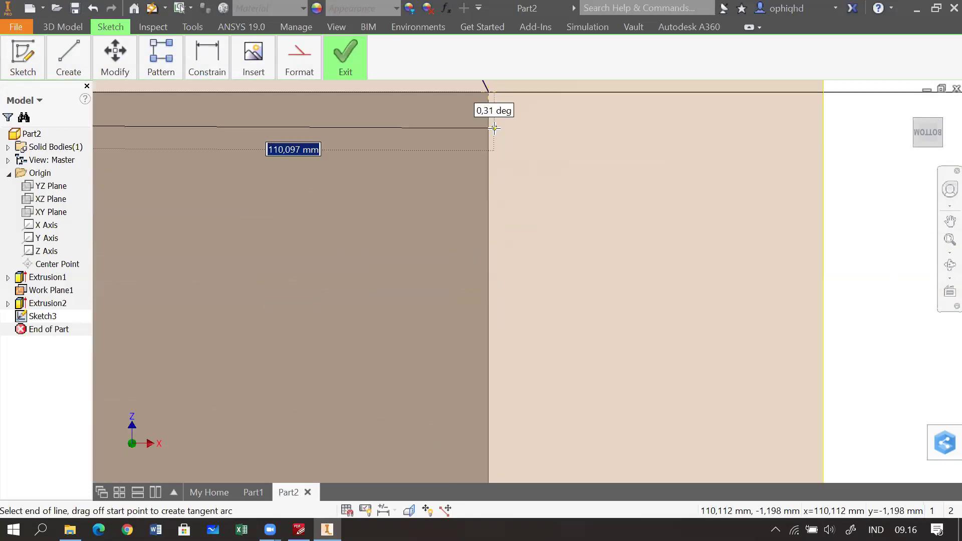
click(489, 90)
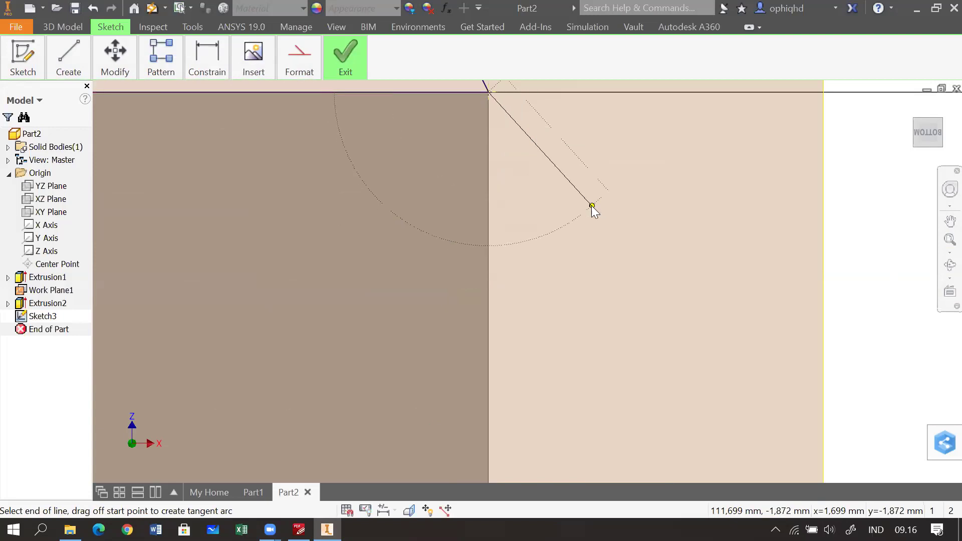
key(Escape)
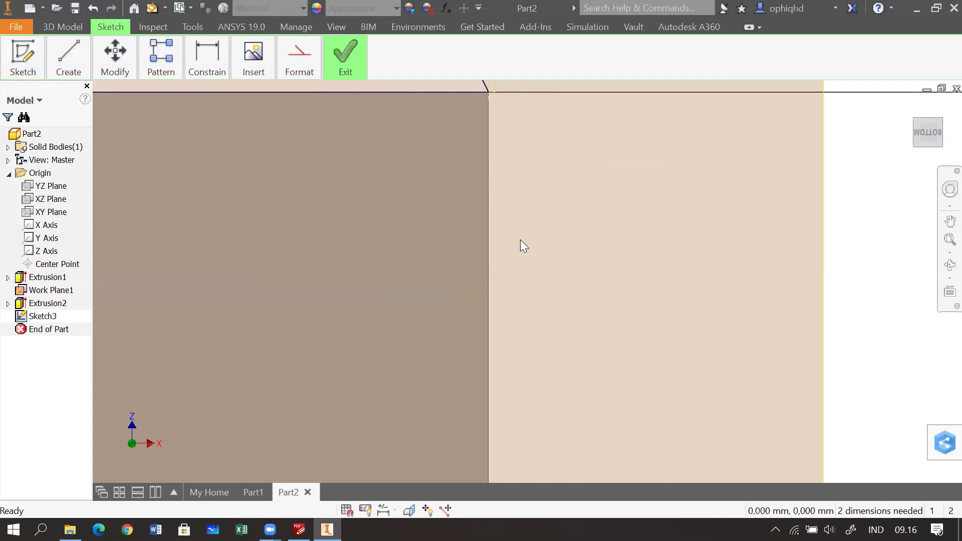
Finish the support sketch and return to the 3D part.
scroll(520, 239, up, 5)
mouse_move(546, 170)
mouse_down()
mouse_move(753, 273)
mouse_move(797, 271)
mouse_up()
scroll(777, 256, up, 3)
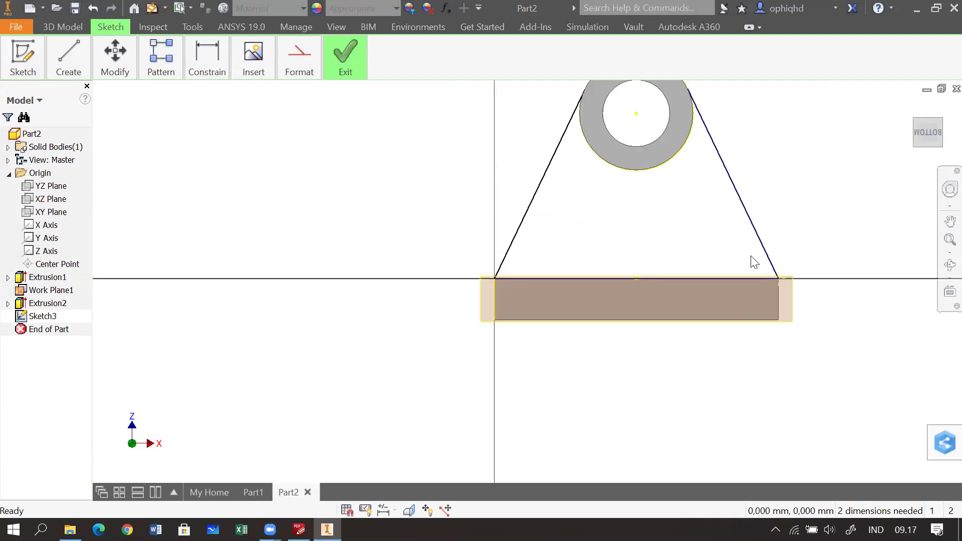
drag(660, 211, 575, 264)
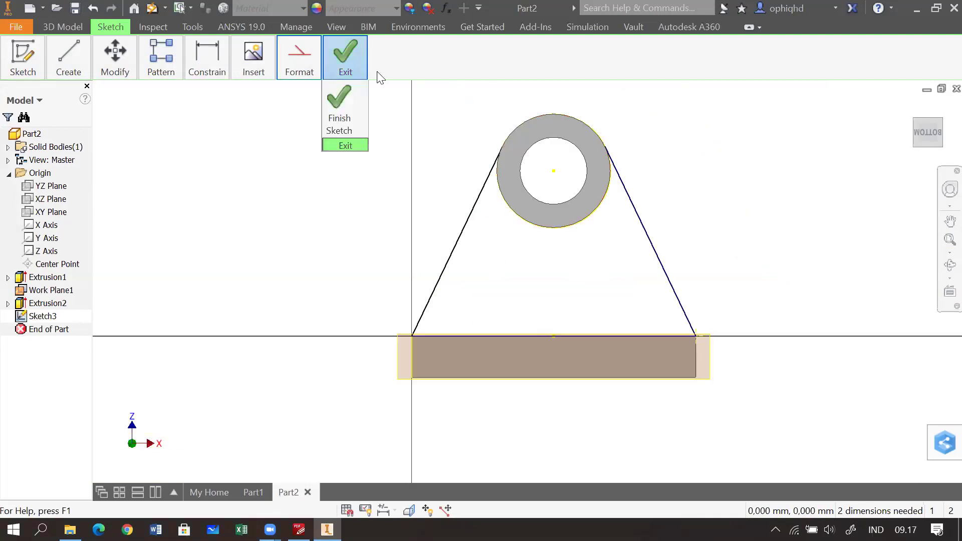
click(347, 65)
click(340, 103)
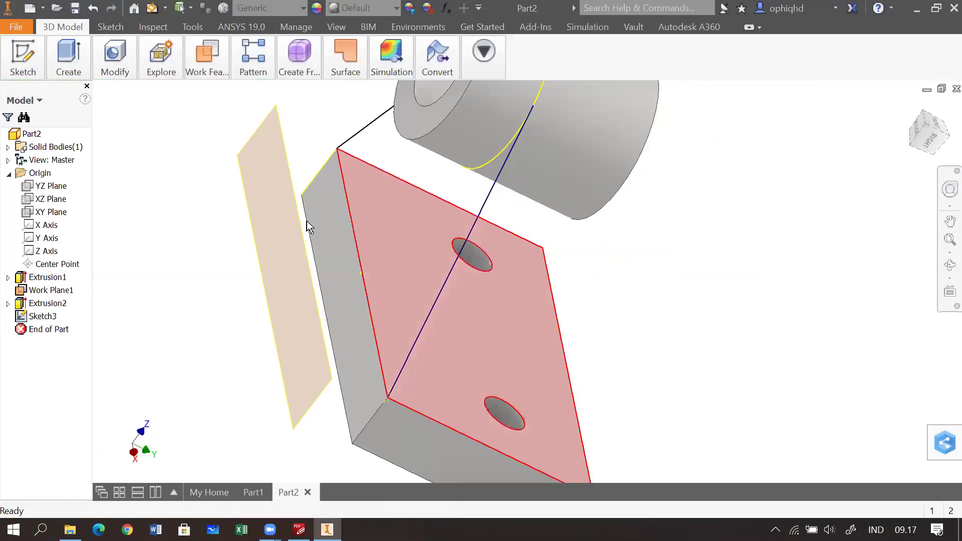
click(64, 62)
click(64, 102)
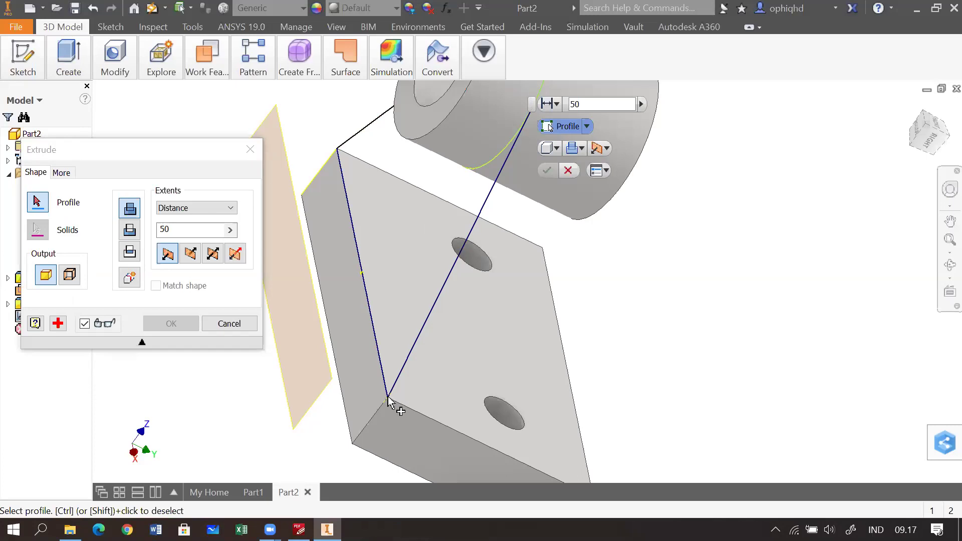
click(242, 322)
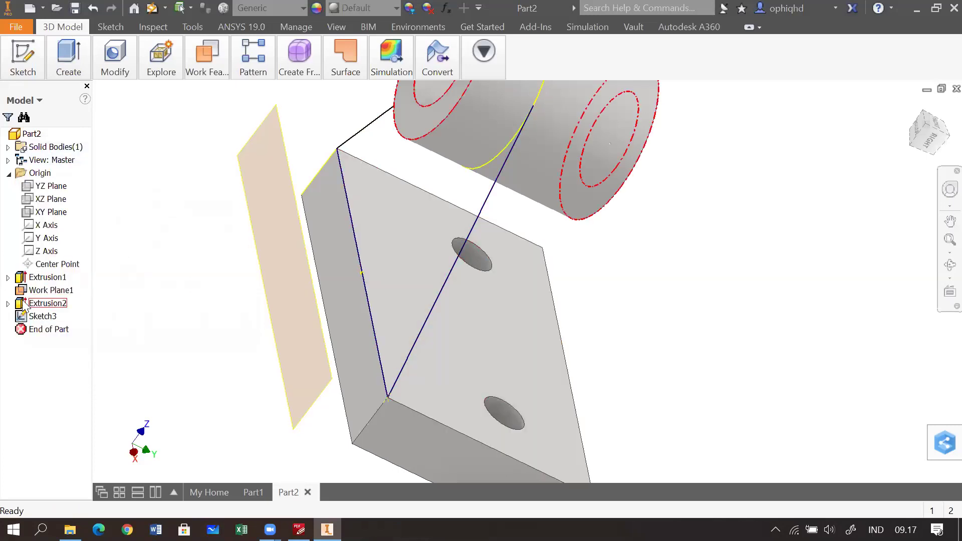
Open Sketch3 for editing and examine where the slanted lines meet the plate's upper corners.
double_click(42, 317)
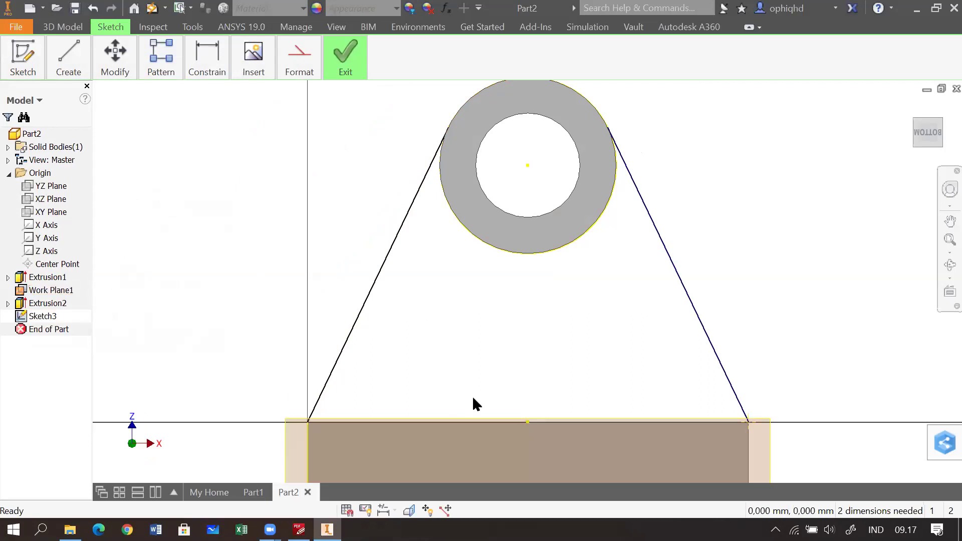
scroll(471, 396, down, 3)
drag(438, 407, 543, 214)
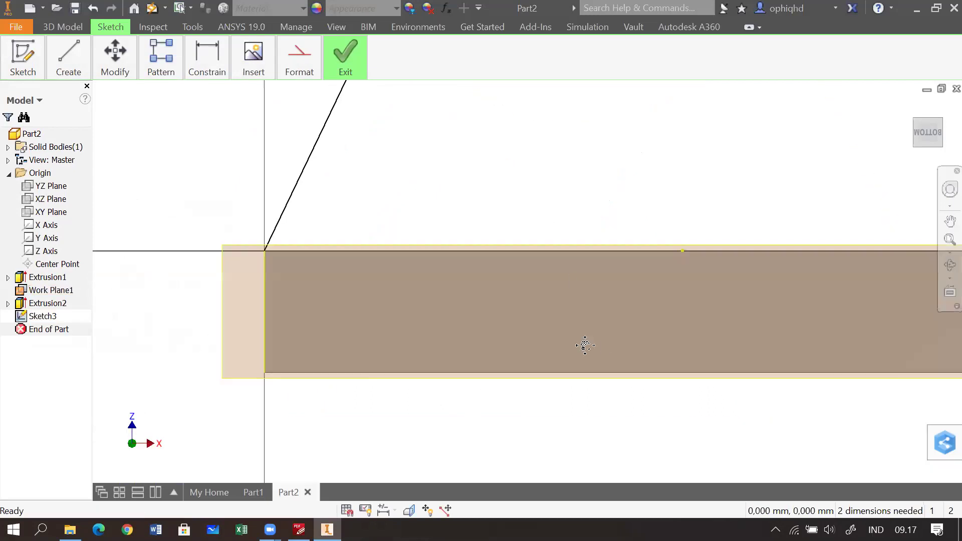
drag(585, 345, 532, 352)
scroll(193, 231, down, 5)
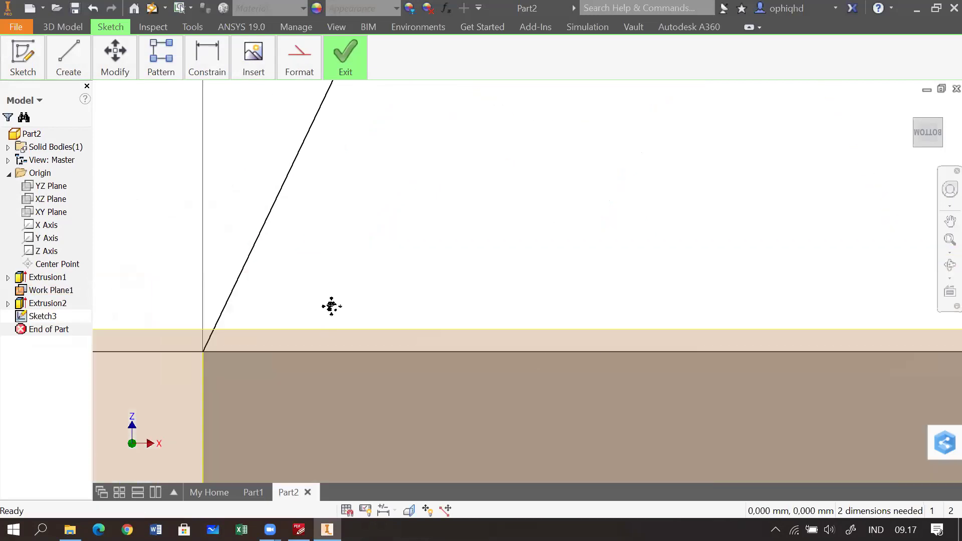
drag(331, 306, 391, 175)
scroll(391, 176, down, 2)
mouse_move(784, 289)
mouse_down()
mouse_move(596, 371)
mouse_move(64, 266)
mouse_move(719, 275)
mouse_move(14, 312)
mouse_move(647, 347)
mouse_move(314, 348)
mouse_move(555, 294)
mouse_up()
mouse_move(371, 332)
mouse_down()
mouse_move(571, 389)
mouse_move(691, 378)
mouse_move(523, 354)
mouse_move(11, 245)
mouse_up()
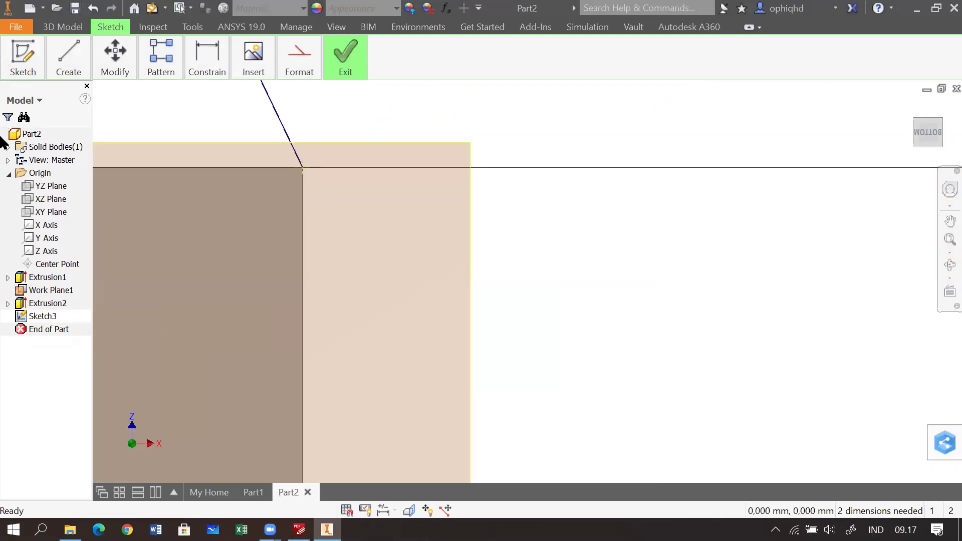
scroll(243, 209, up, 3)
drag(285, 172, 476, 310)
scroll(477, 310, up, 6)
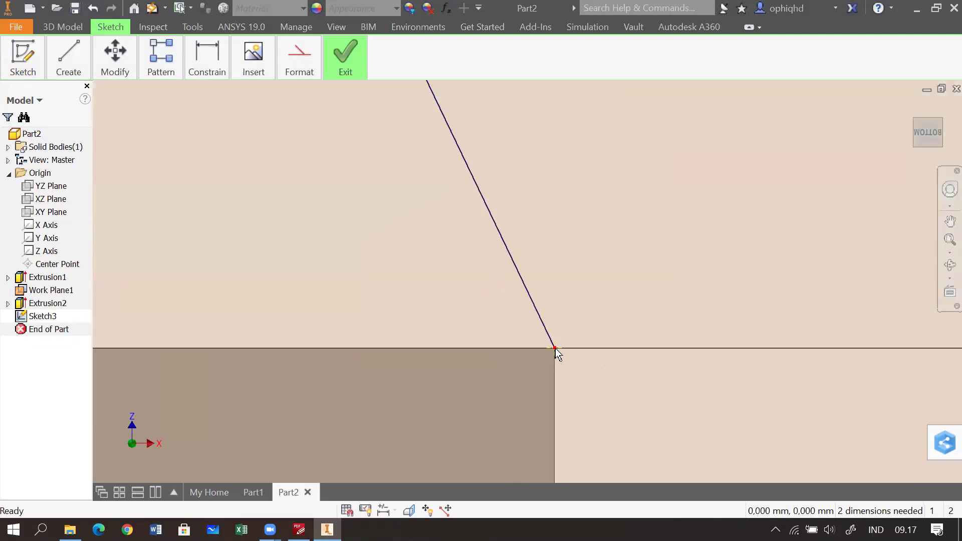
Inspect the plate's upper edge and the slanted line's lower endpoint at the corner on the vertical axis.
scroll(337, 315, down, 6)
drag(237, 322, 780, 285)
drag(265, 303, 766, 295)
drag(315, 319, 800, 314)
drag(247, 320, 737, 362)
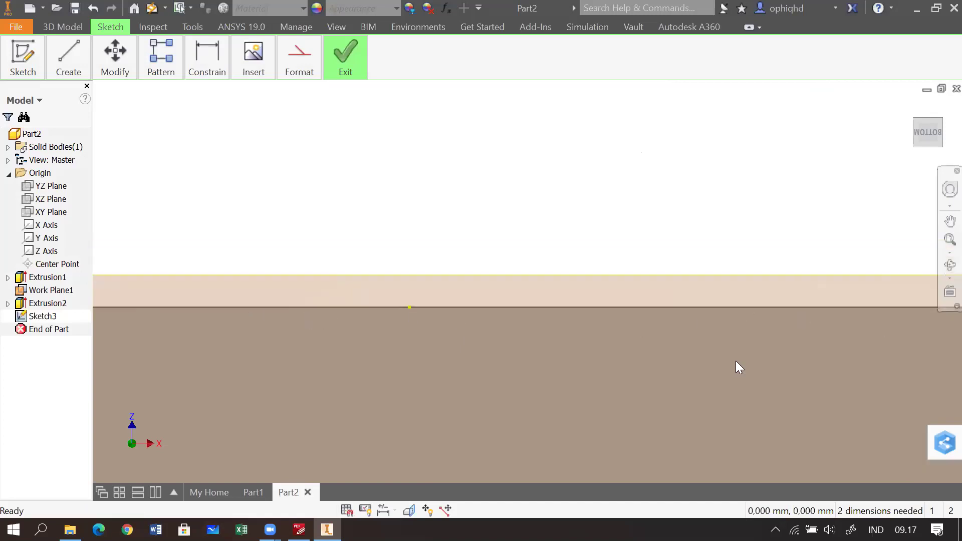
mouse_move(244, 357)
mouse_down()
mouse_move(194, 361)
mouse_move(948, 290)
mouse_up()
drag(395, 296, 840, 362)
scroll(628, 335, up, 6)
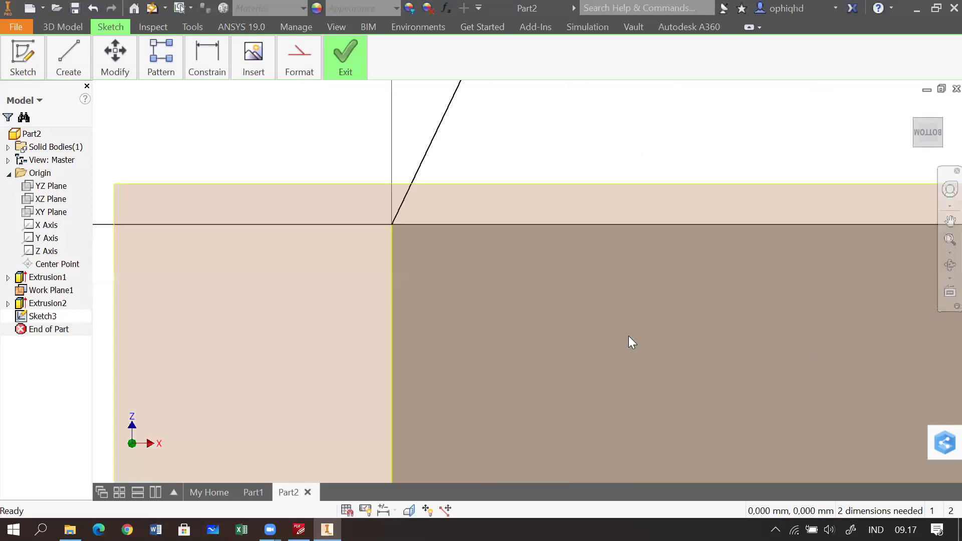
drag(344, 190, 694, 434)
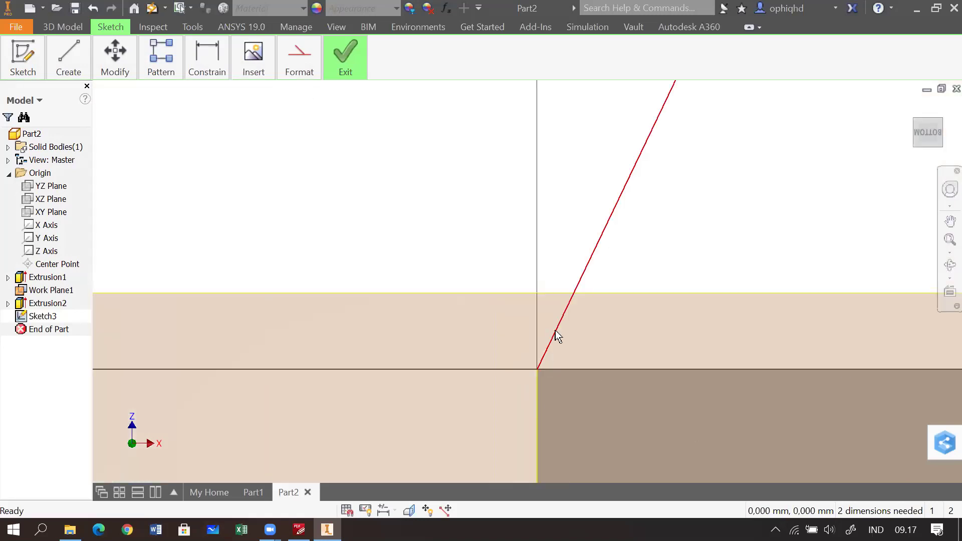
drag(539, 369, 483, 328)
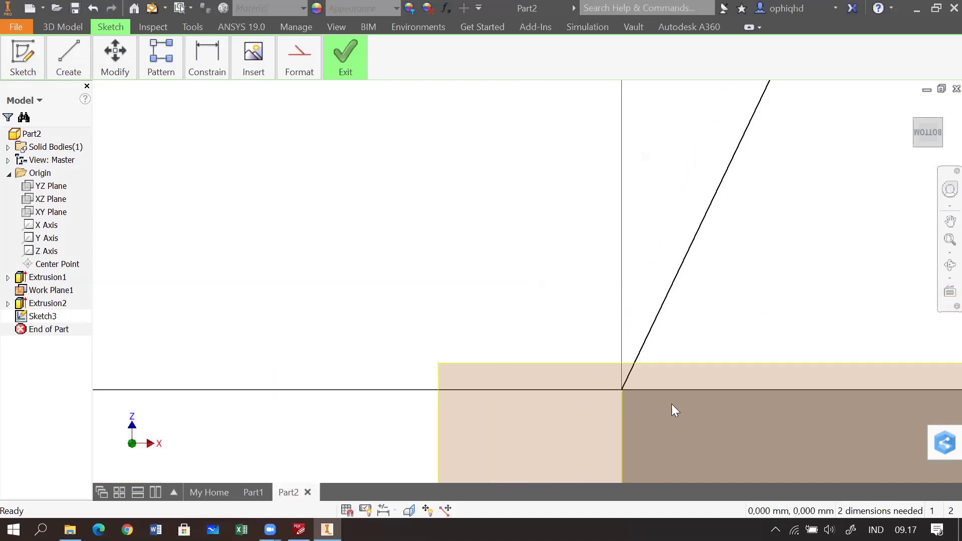
scroll(372, 252, down, 3)
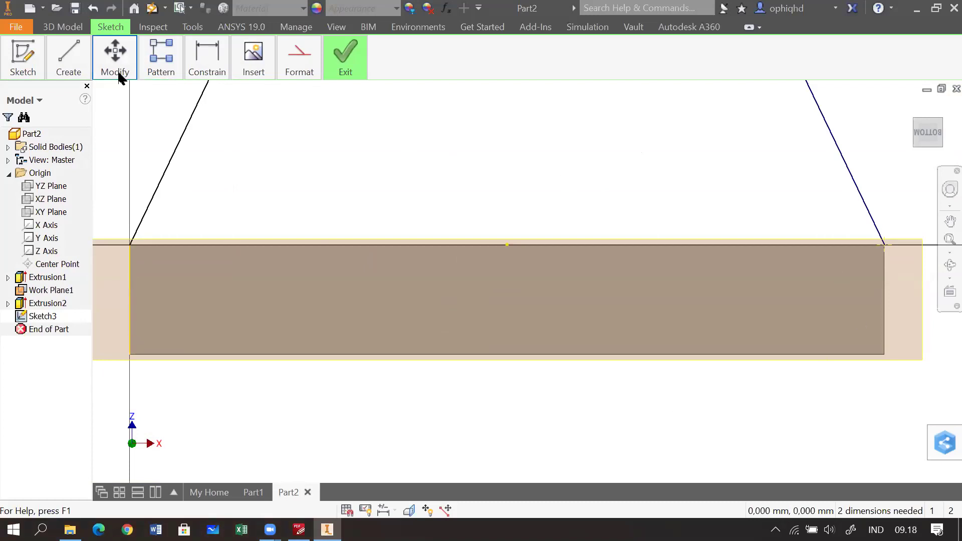
Project the outline of the base plate's long side face into the sketch with Project Geometry.
click(68, 62)
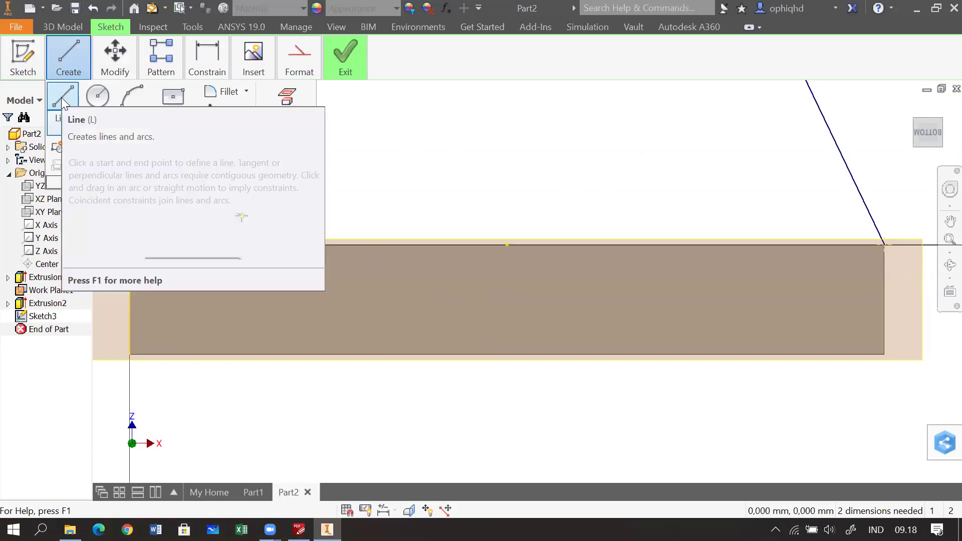
click(293, 117)
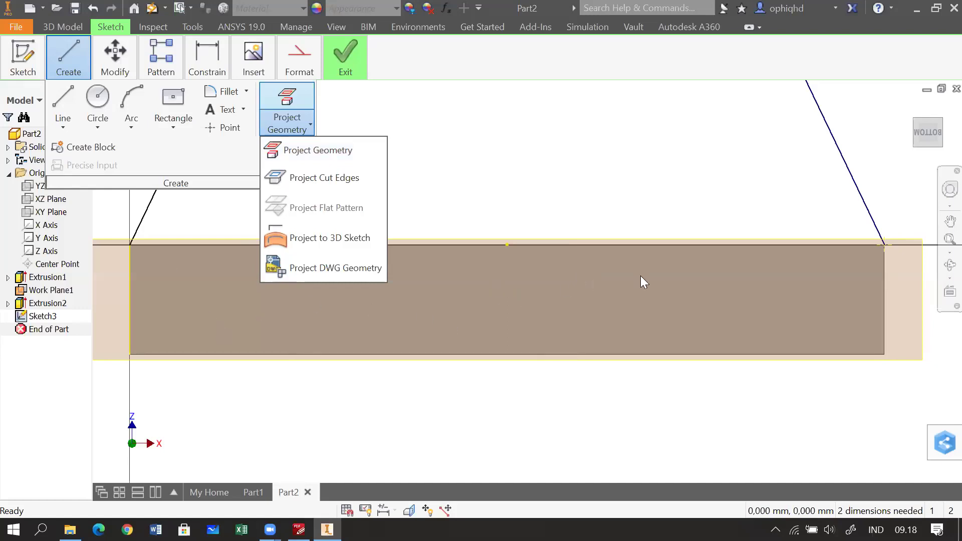
click(569, 163)
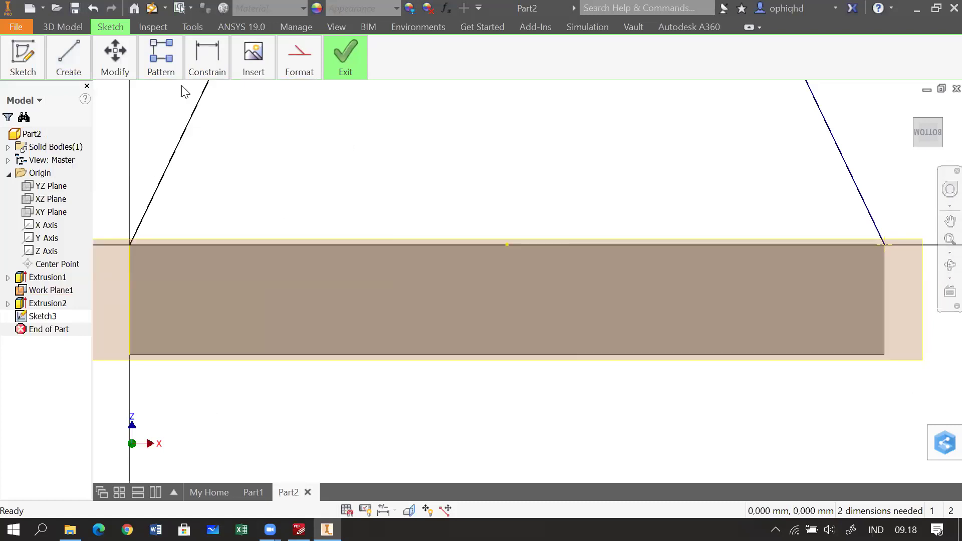
mouse_move(78, 69)
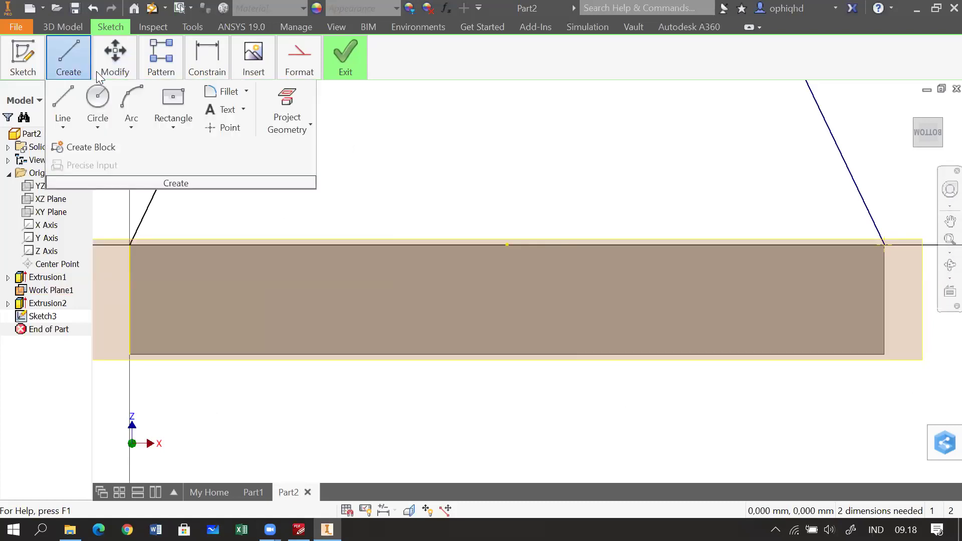
click(287, 113)
click(277, 318)
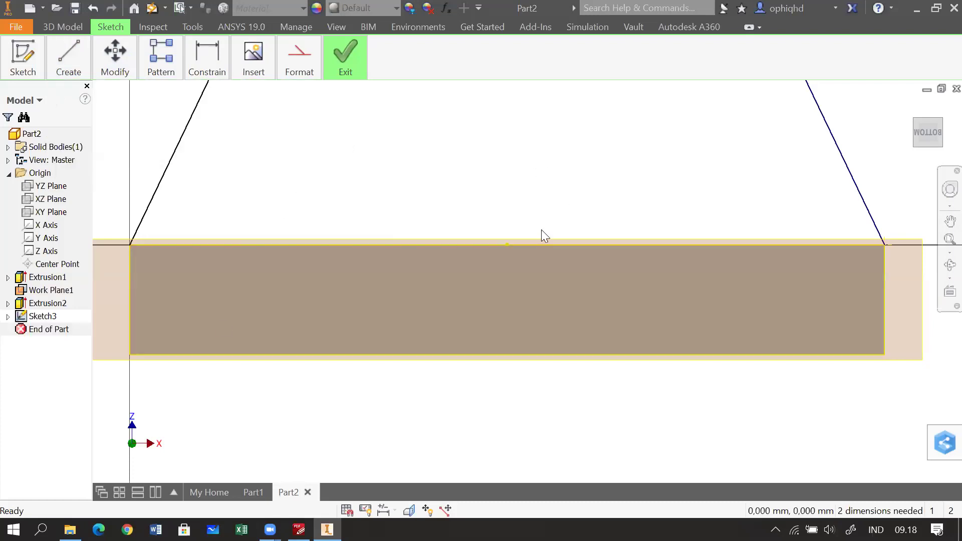
Examine the projected plate outline, the slanted lines and the circle around the cylinder from several angles.
key(F4)
drag(648, 273, 591, 299)
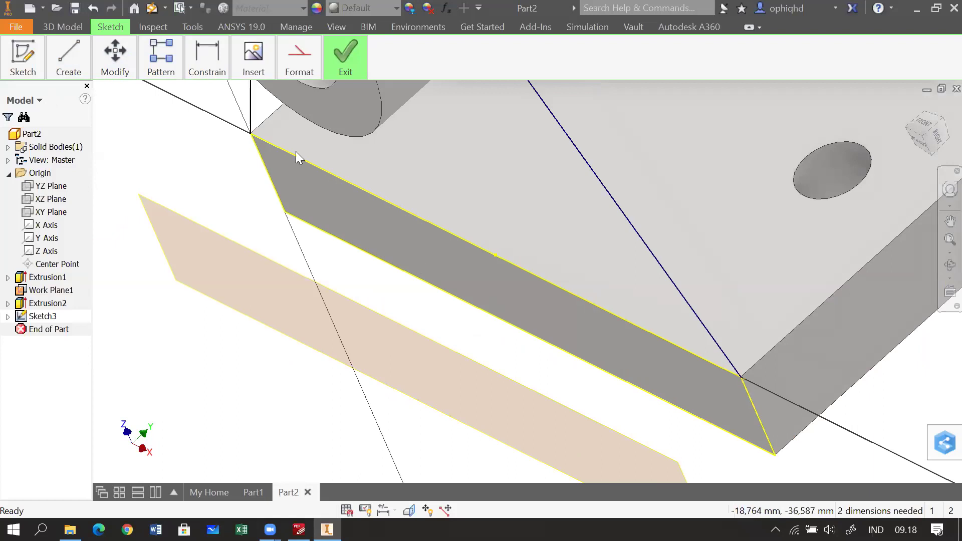
scroll(294, 151, up, 3)
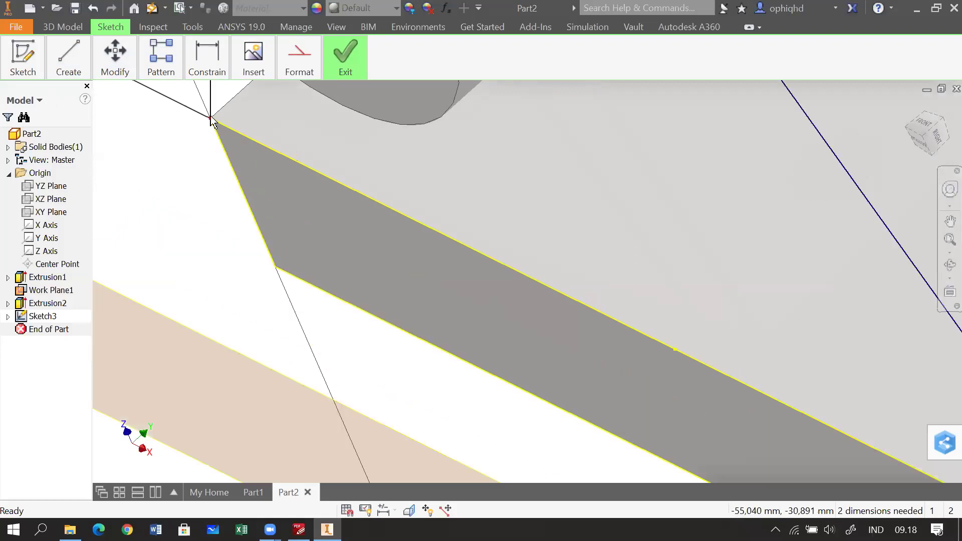
scroll(366, 194, down, 5)
key(F4)
drag(386, 176, 425, 155)
key(F2)
drag(439, 253, 453, 211)
key(F4)
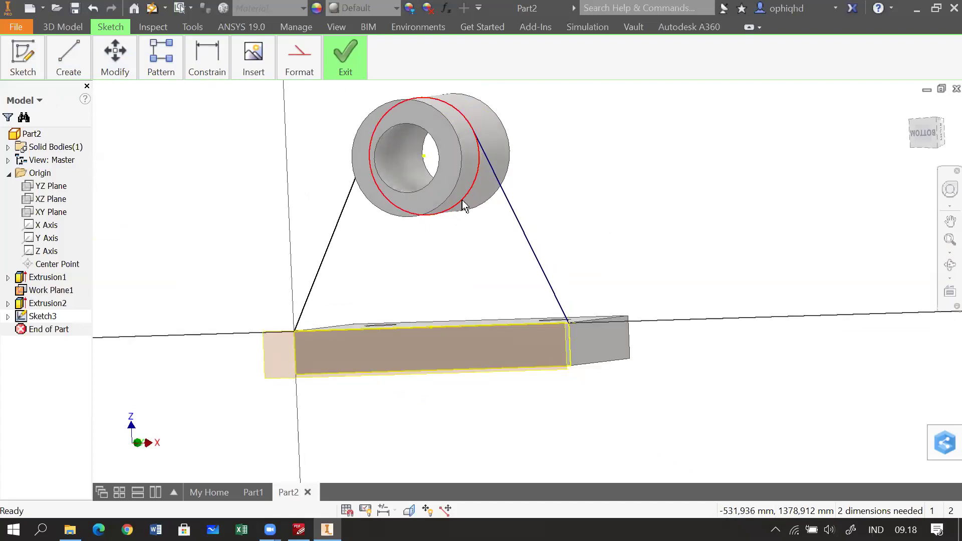
scroll(480, 200, up, 4)
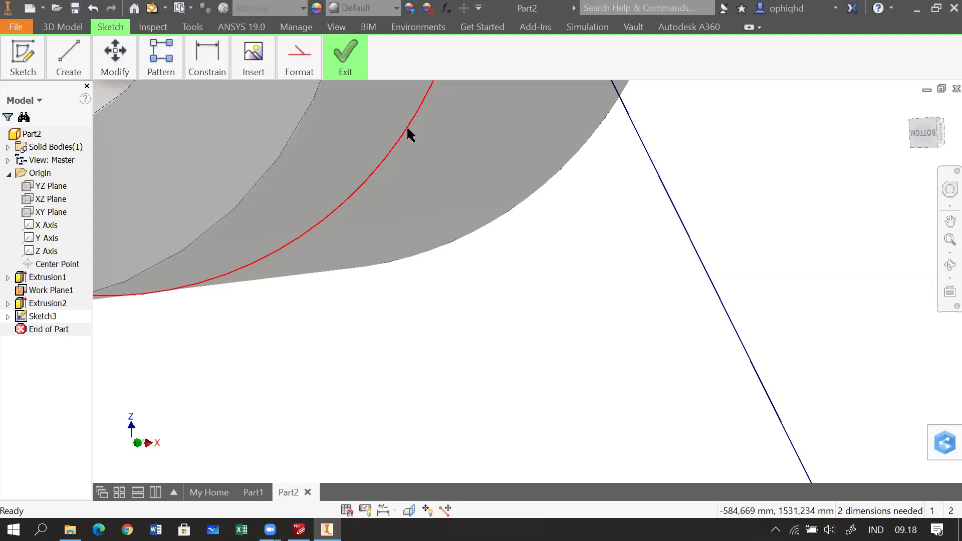
scroll(408, 127, up, 2)
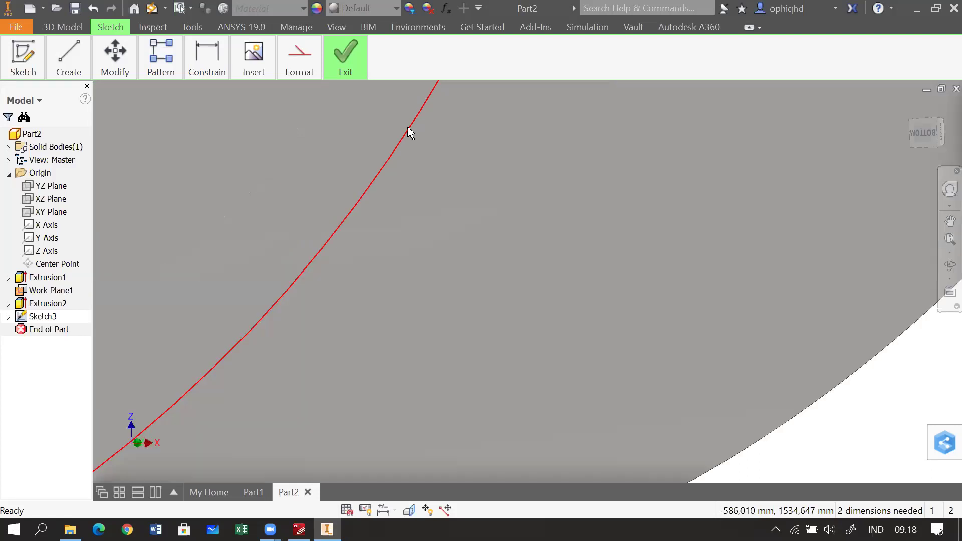
scroll(406, 126, down, 8)
key(F4)
drag(441, 119, 469, 116)
mouse_move(474, 117)
mouse_down()
mouse_move(455, 118)
mouse_move(505, 133)
mouse_up()
Finish the sketch and try to extrude the area enclosed by the slanted lines, cylinder and plate.
click(351, 69)
click(340, 101)
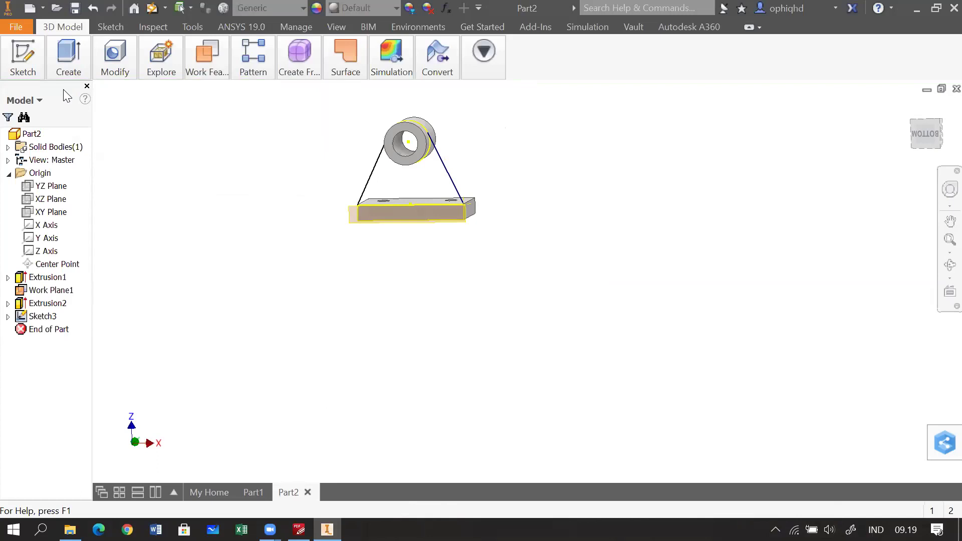
mouse_move(64, 73)
click(64, 103)
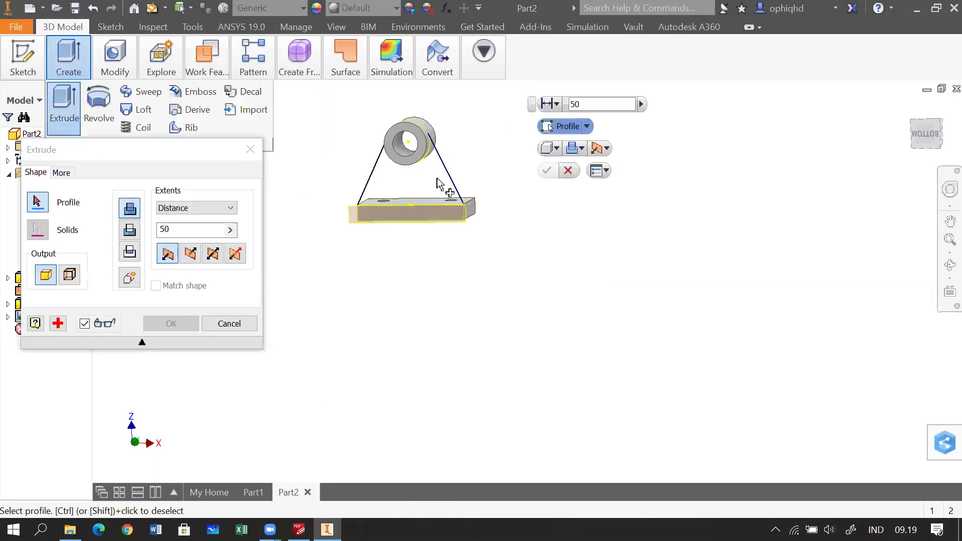
scroll(488, 209, up, 5)
scroll(425, 190, down, 5)
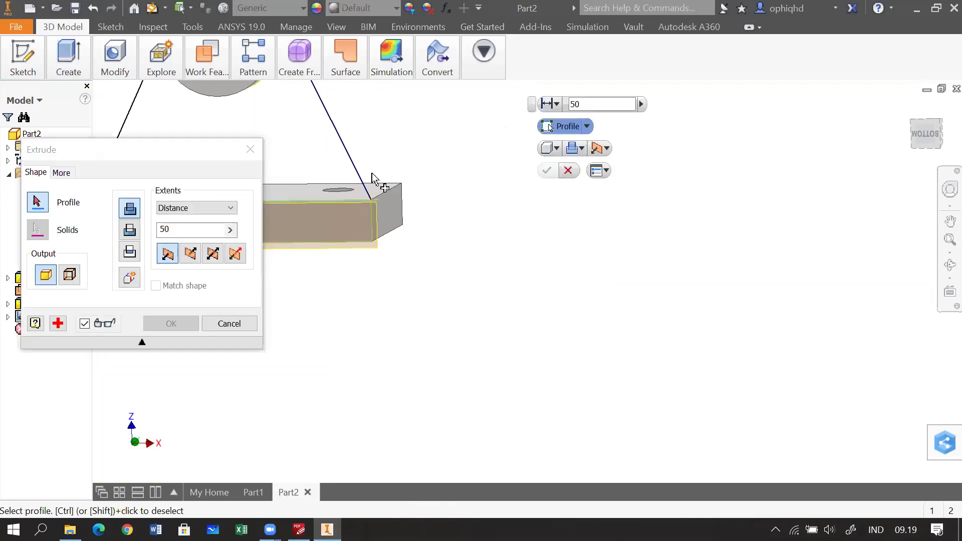
scroll(402, 141, down, 2)
drag(402, 139, 544, 233)
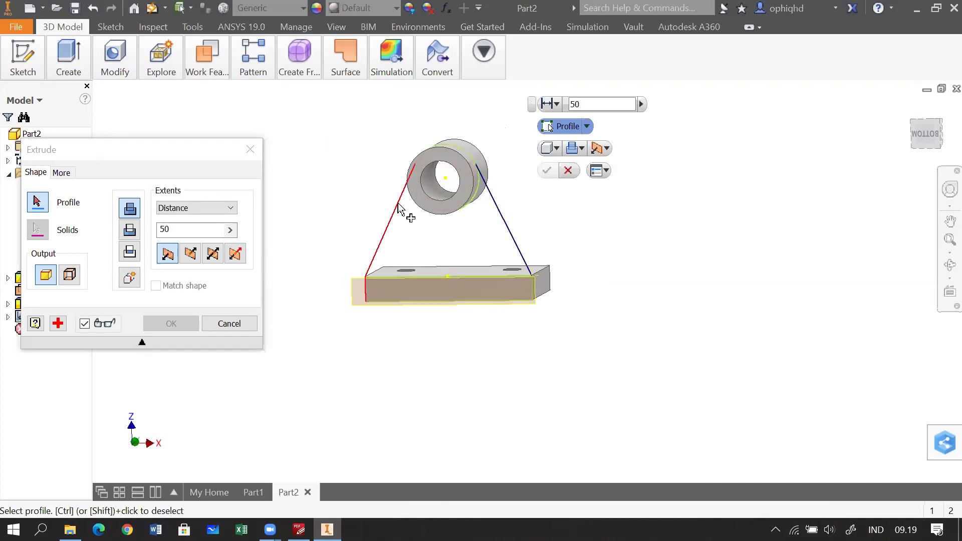
click(228, 324)
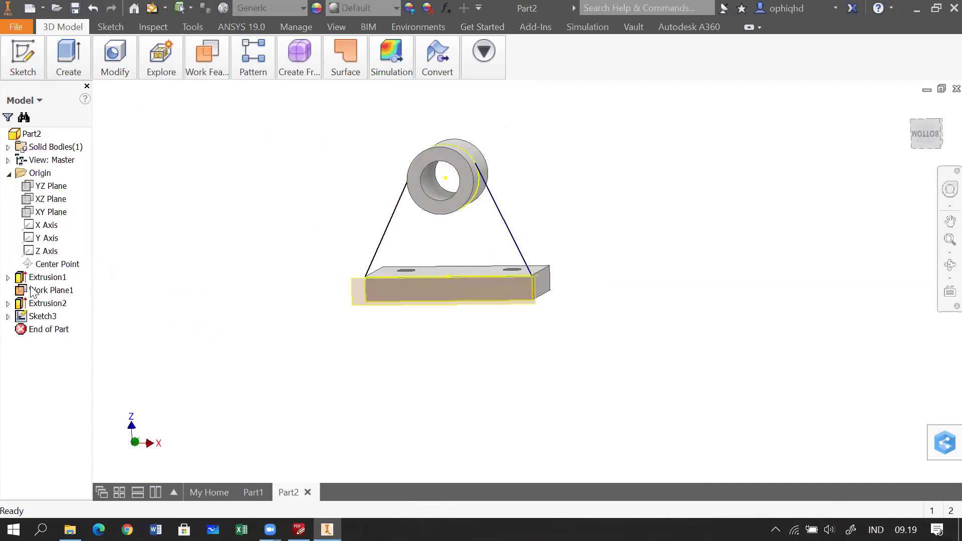
Reopen Sketch3, project the cylinder's ring-shaped end face into it, and finish the sketch.
double_click(40, 320)
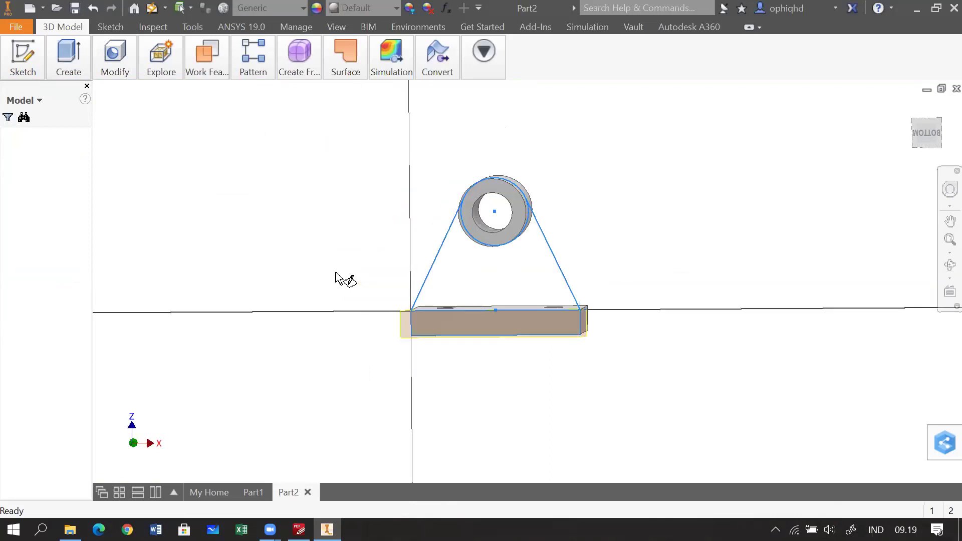
drag(411, 286, 168, 236)
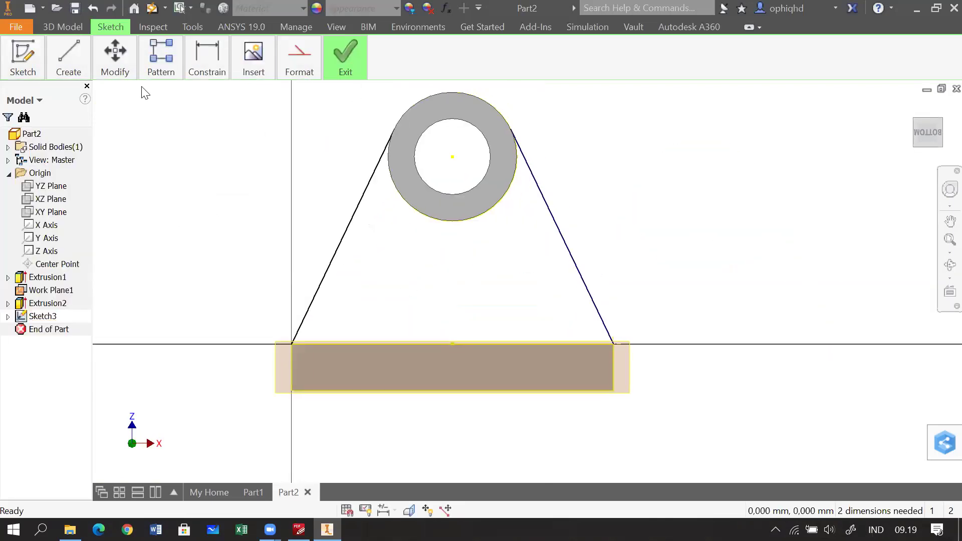
click(64, 66)
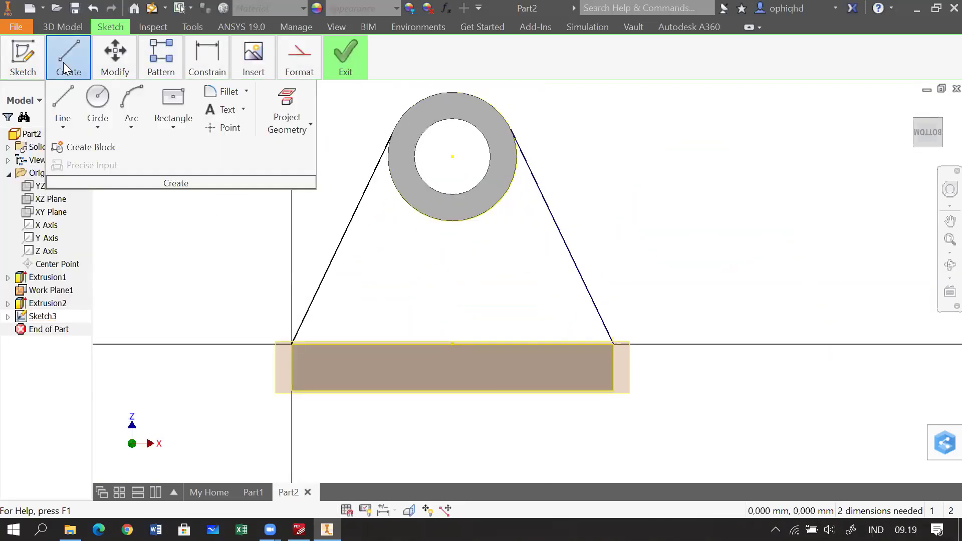
click(289, 100)
click(481, 115)
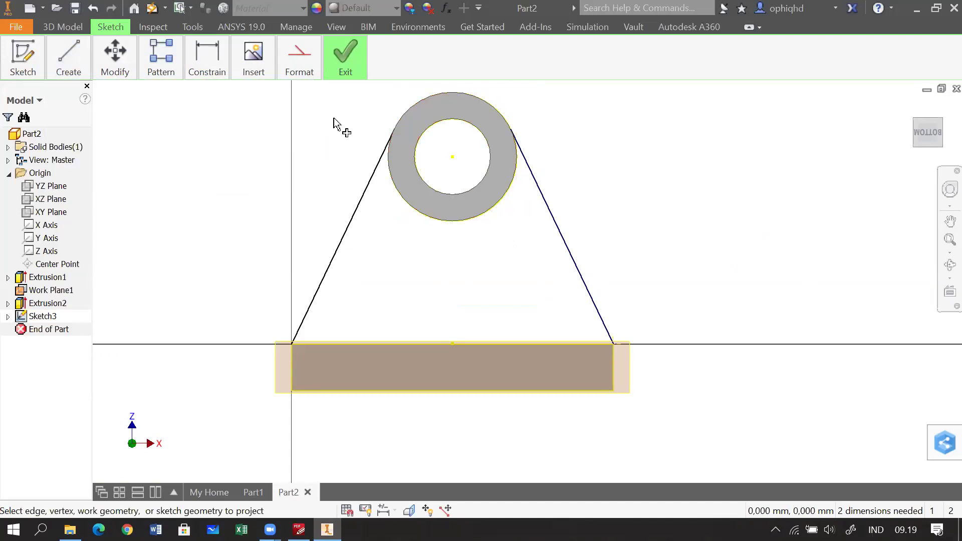
click(350, 70)
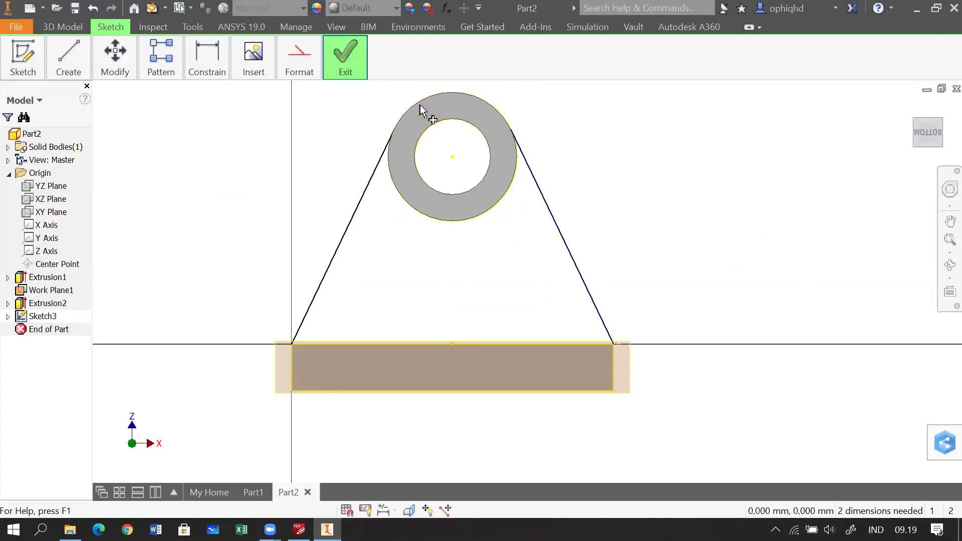
click(346, 100)
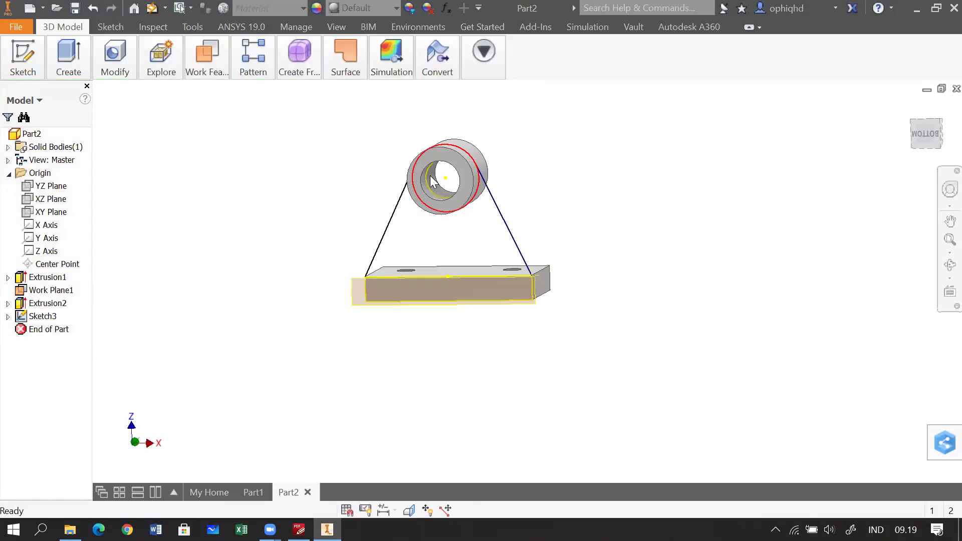
click(70, 53)
click(68, 96)
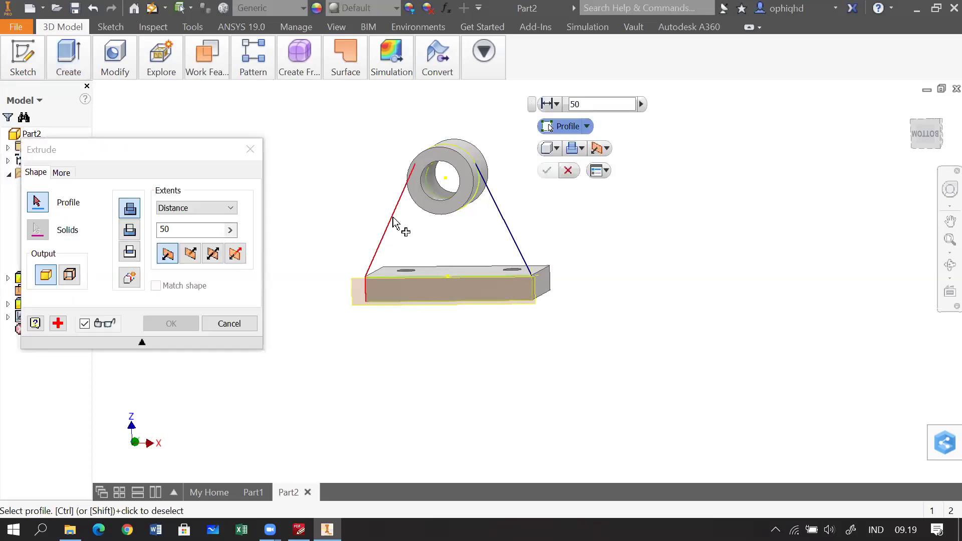
scroll(426, 232, up, 3)
scroll(373, 241, down, 1)
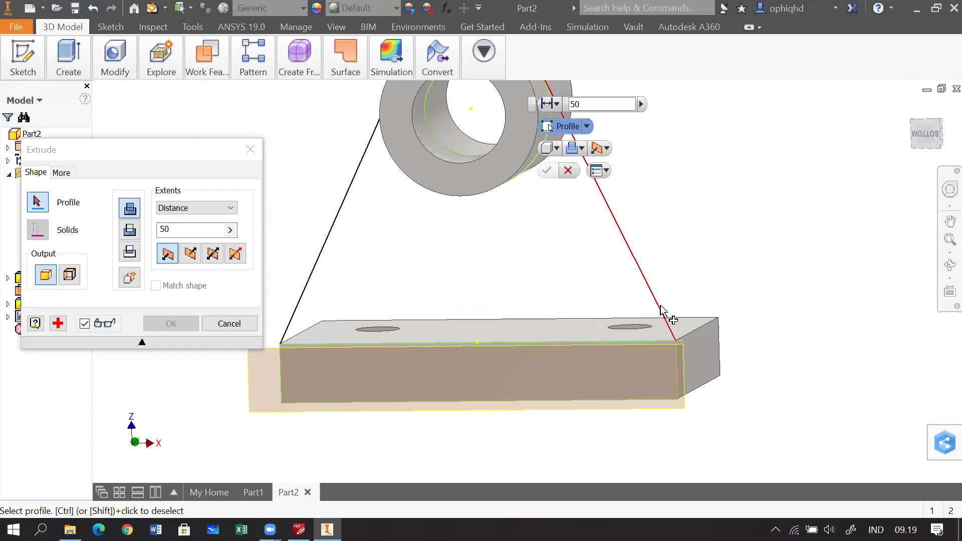
click(226, 324)
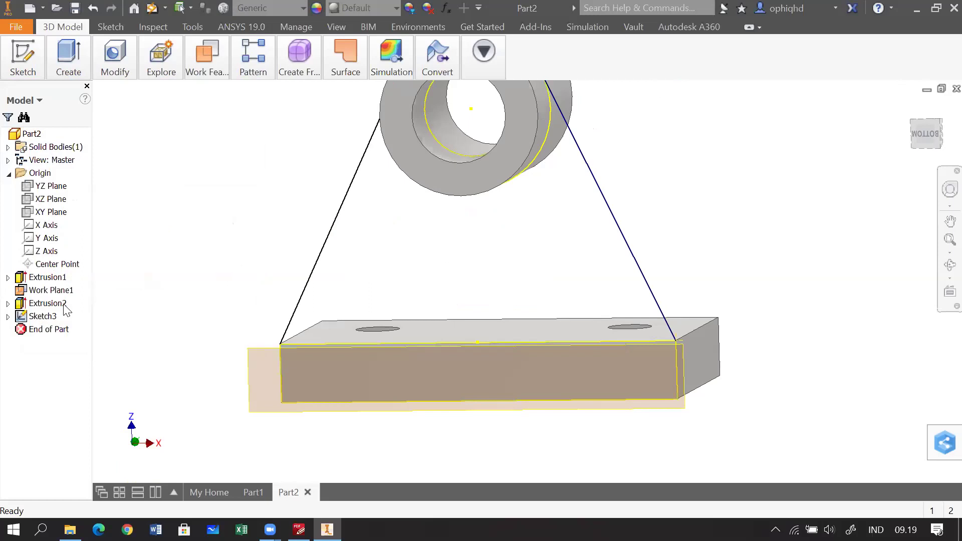
Reopen Sketch3 and delete both slanted lines between the cylinder and the base plate.
double_click(25, 319)
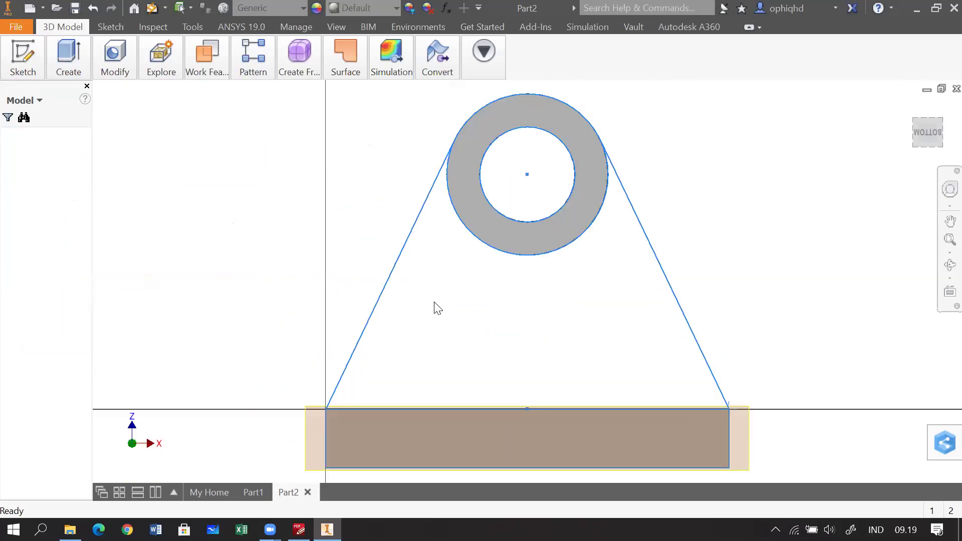
click(387, 284)
key(Delete)
click(665, 278)
key(Delete)
Draw two separate slanted lines, one on each side of the cylinder, converging upward and clear of the projected geometry.
click(67, 60)
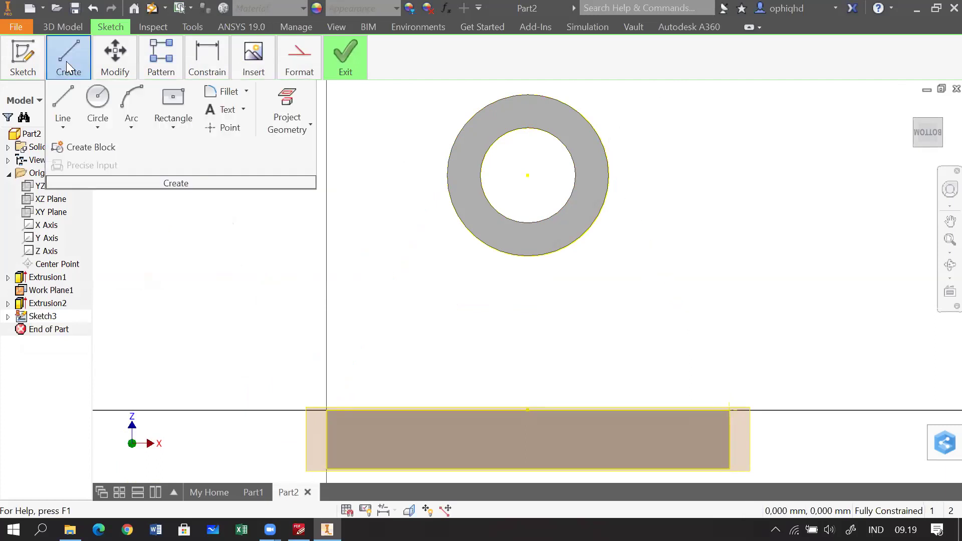
click(68, 103)
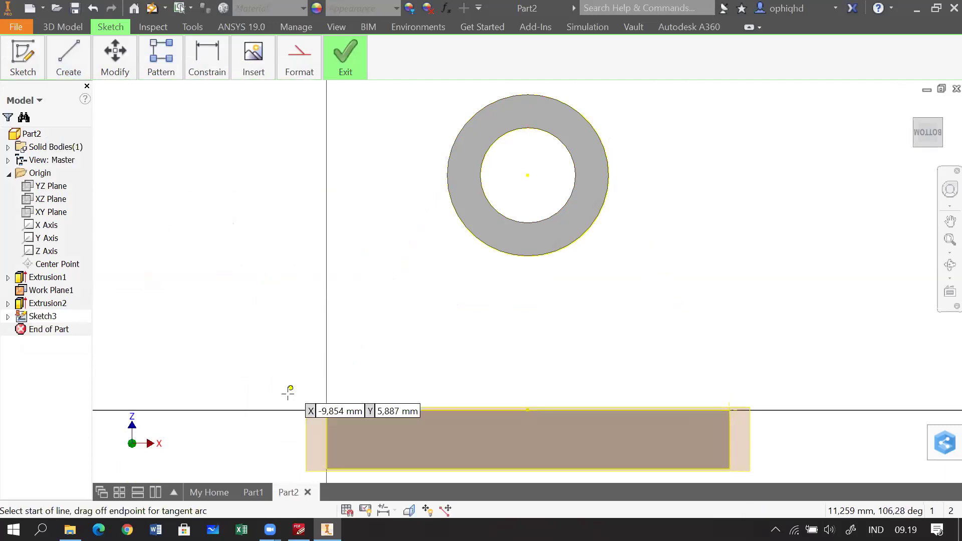
click(264, 401)
click(419, 101)
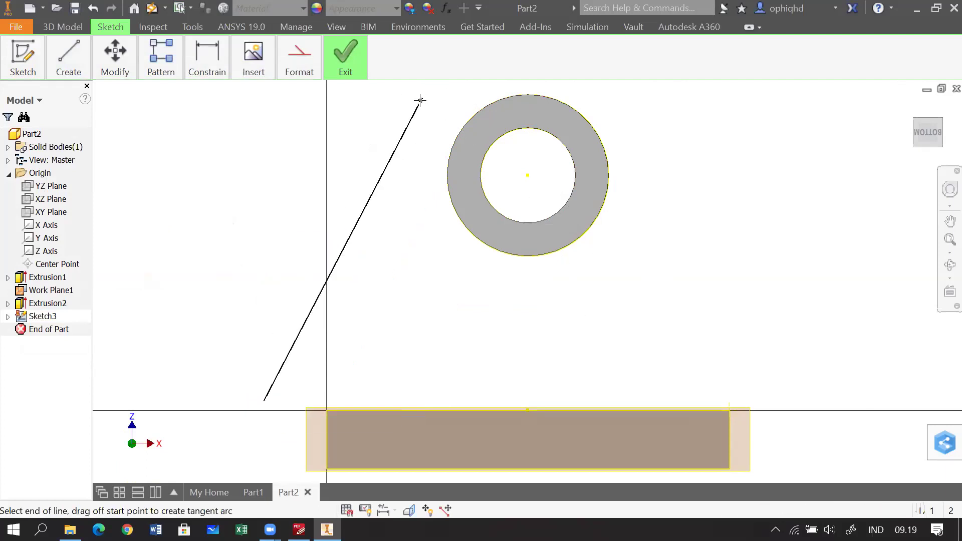
key(Escape)
click(69, 58)
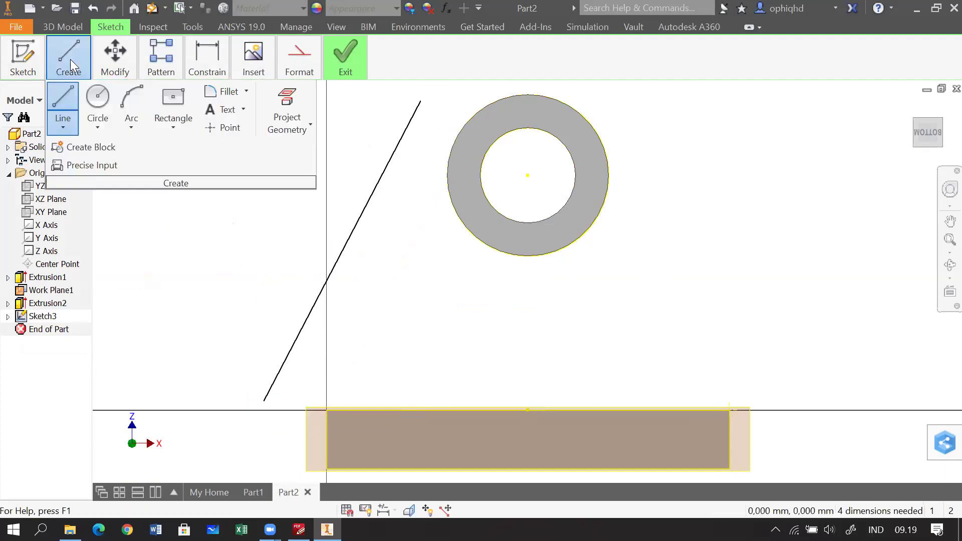
click(66, 102)
click(774, 395)
click(635, 104)
key(Escape)
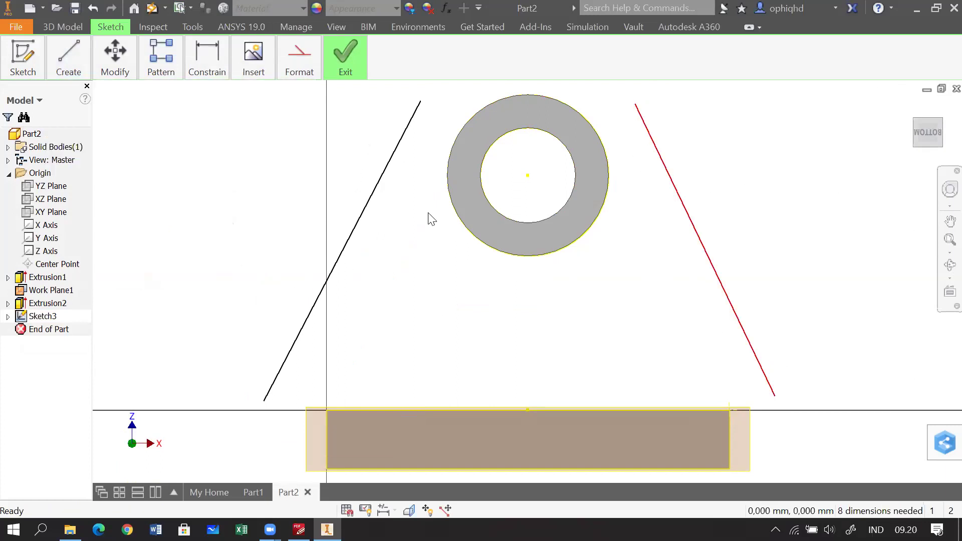
Make both slanted lines tangent to the cylinder's projected outer circle.
click(188, 75)
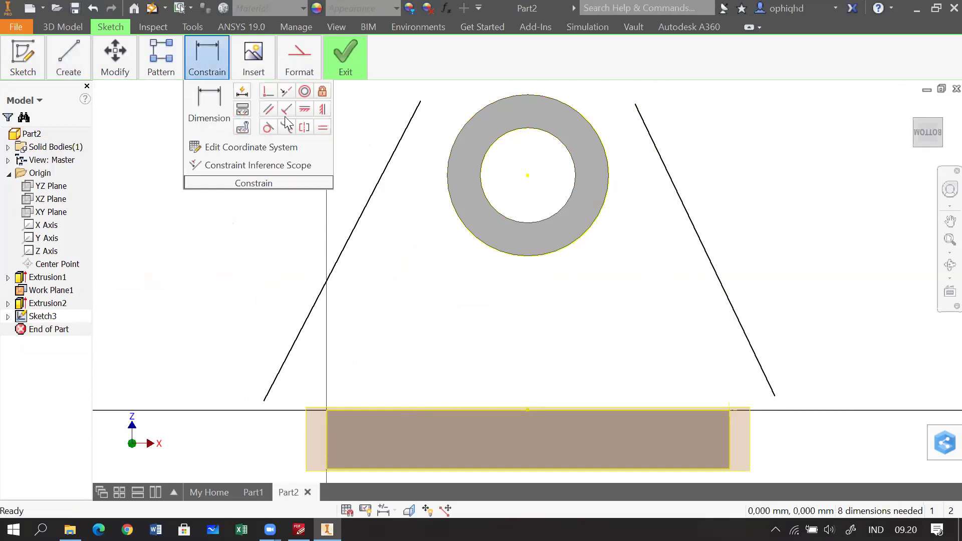
click(268, 128)
click(395, 150)
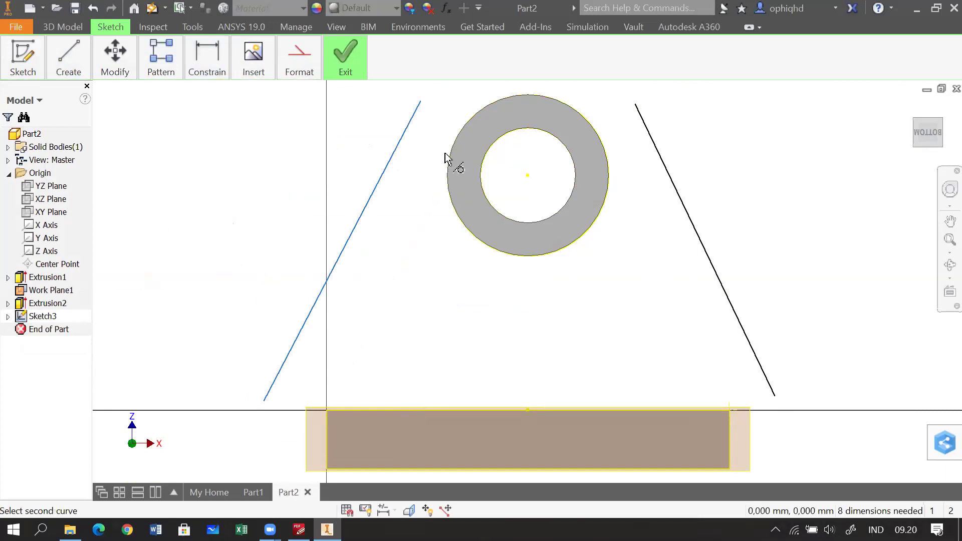
click(454, 161)
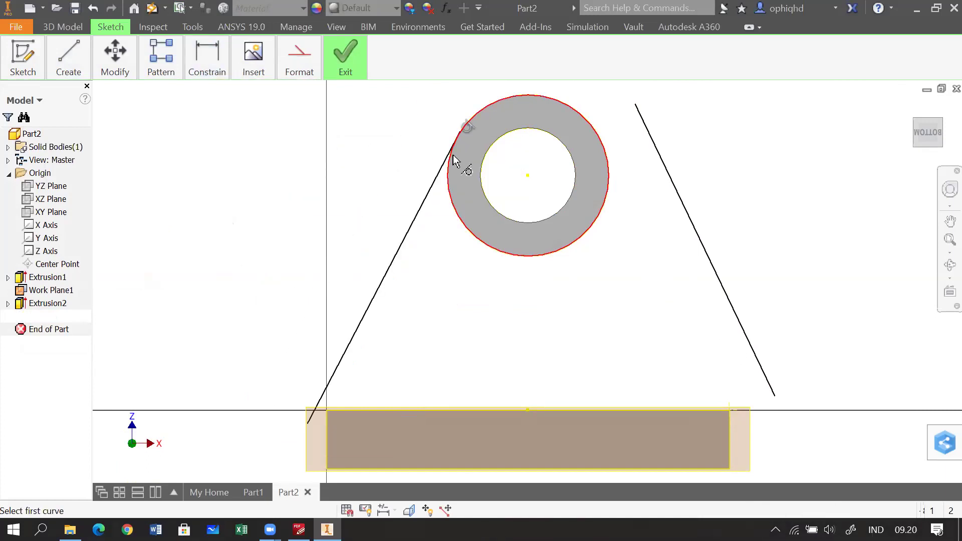
click(682, 196)
click(608, 204)
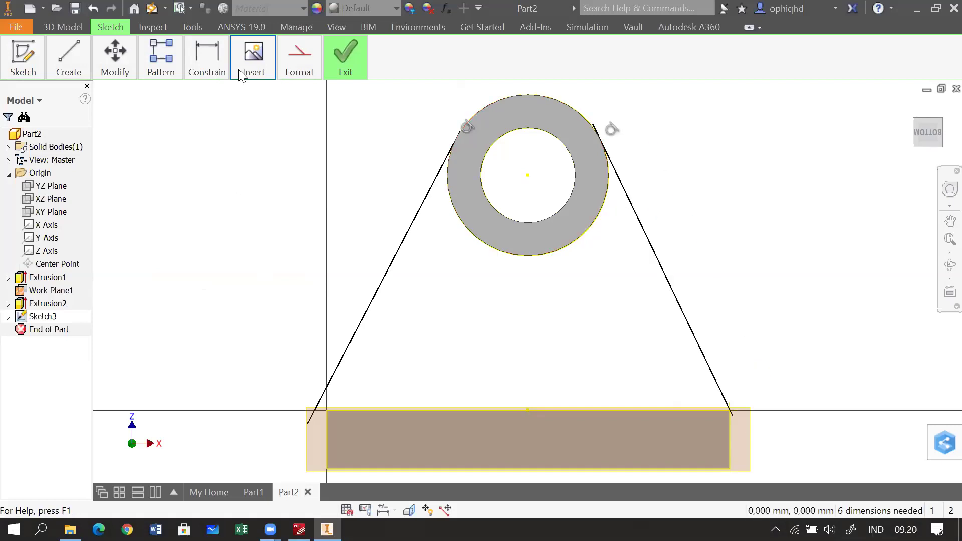
Apply a coincident constraint between the left slanted line and the base plate's upper-left corner point.
click(207, 63)
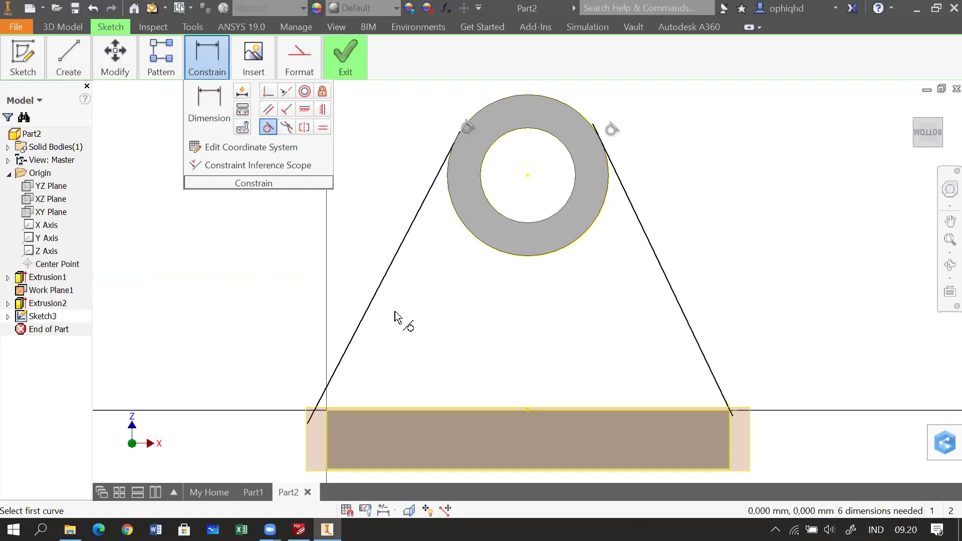
scroll(395, 312, down, 3)
drag(386, 384, 512, 74)
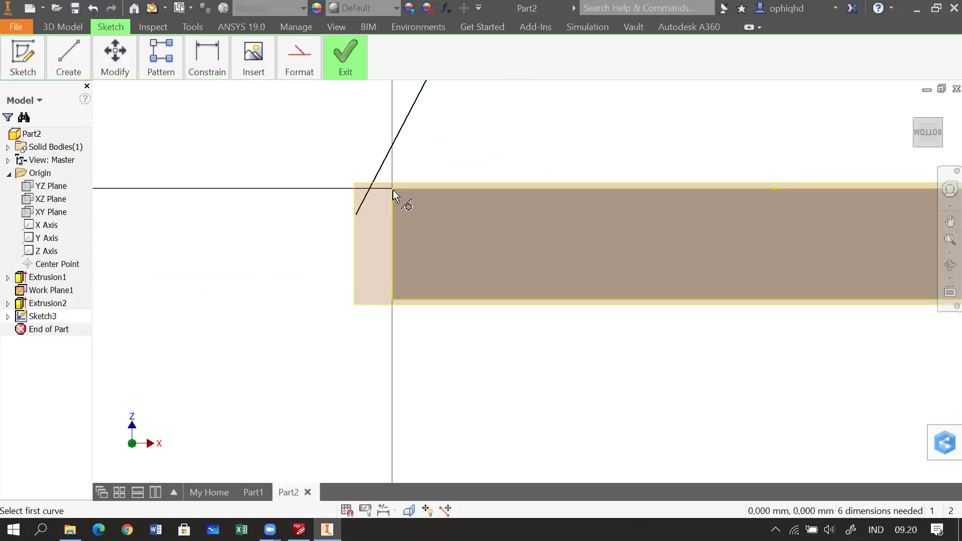
scroll(395, 196, down, 5)
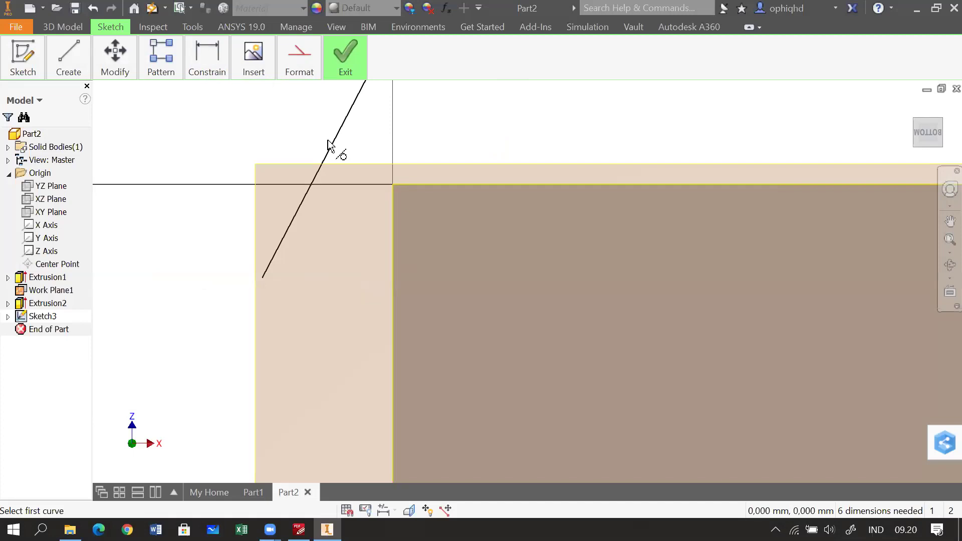
click(208, 67)
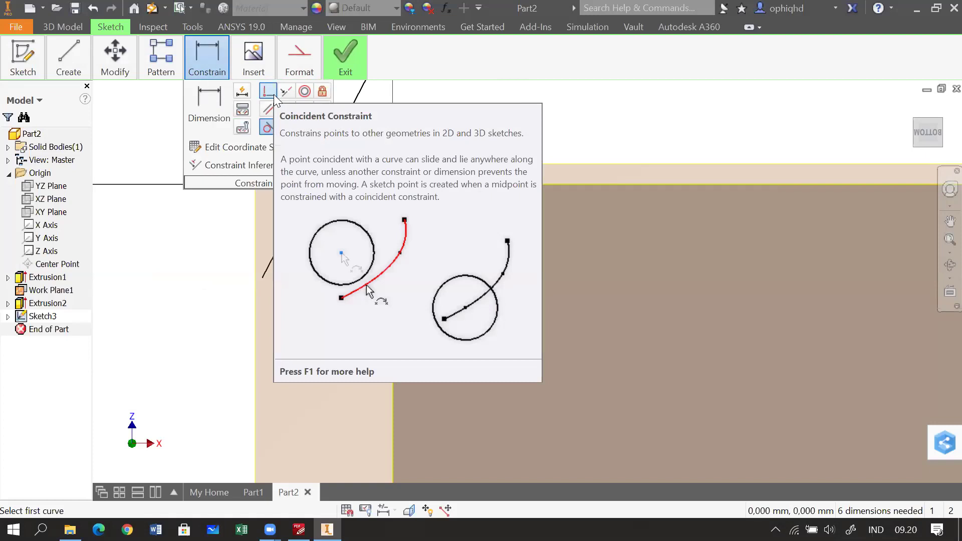
click(274, 95)
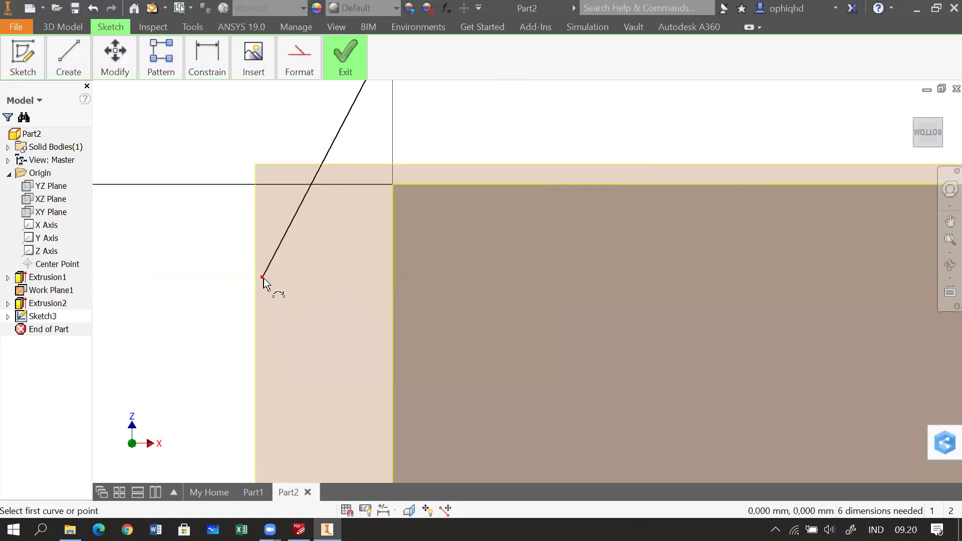
click(285, 240)
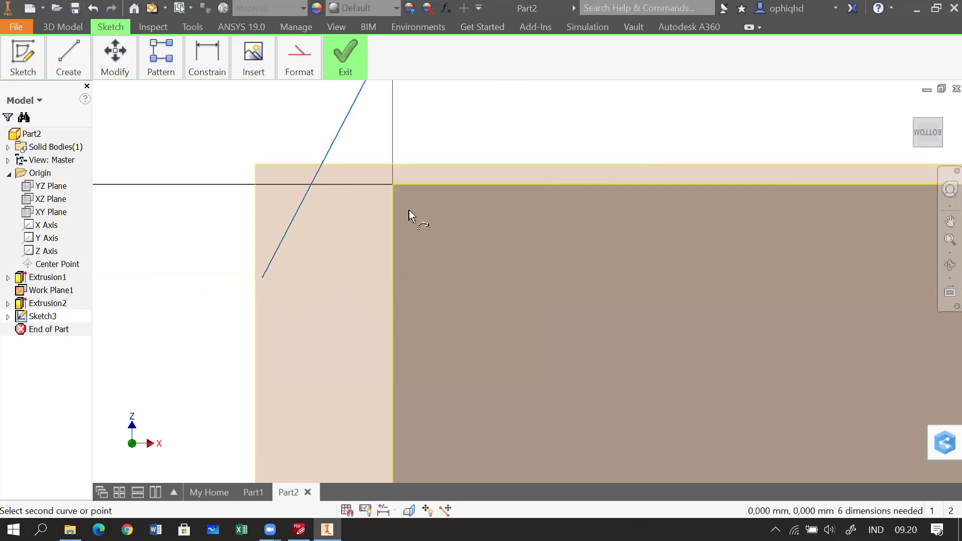
click(393, 185)
Constrain the right slanted line coincident with the base plate's upper-right corner point.
drag(729, 302, 240, 320)
scroll(830, 321, up, 5)
drag(494, 326, 285, 314)
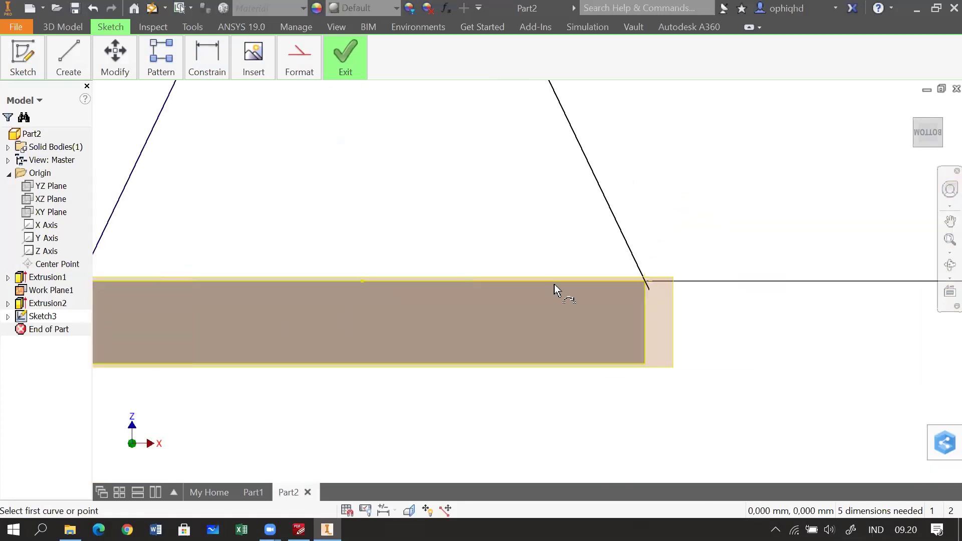
scroll(649, 284, down, 8)
click(616, 278)
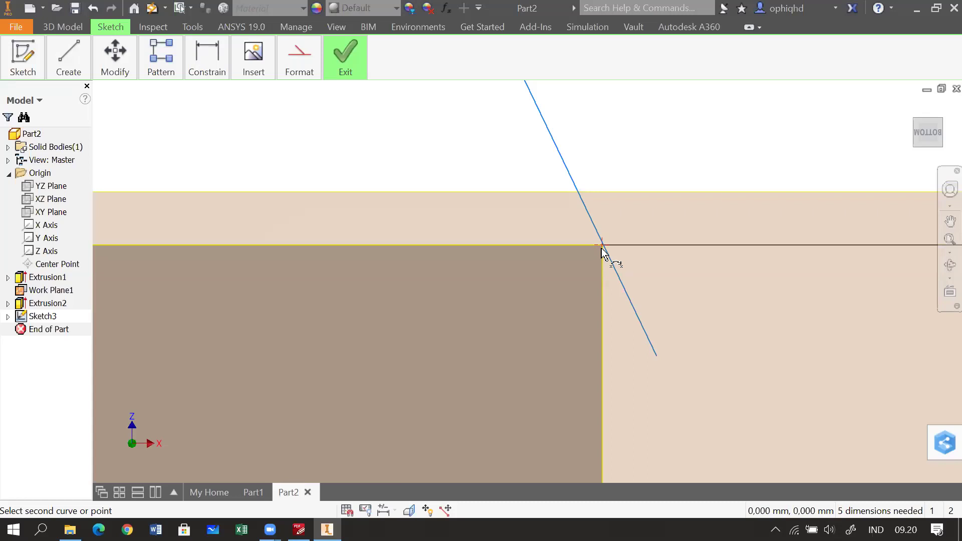
scroll(597, 251, down, 3)
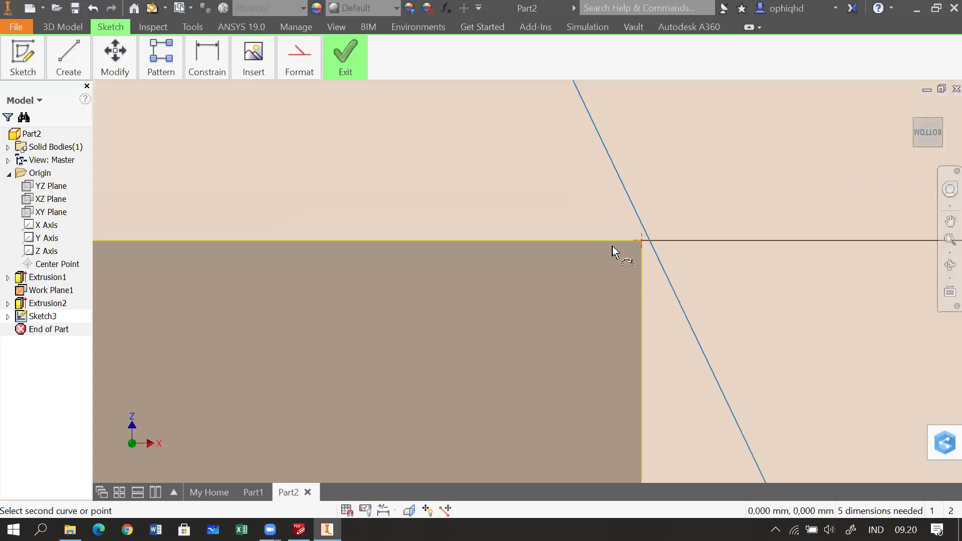
click(643, 243)
scroll(566, 288, up, 3)
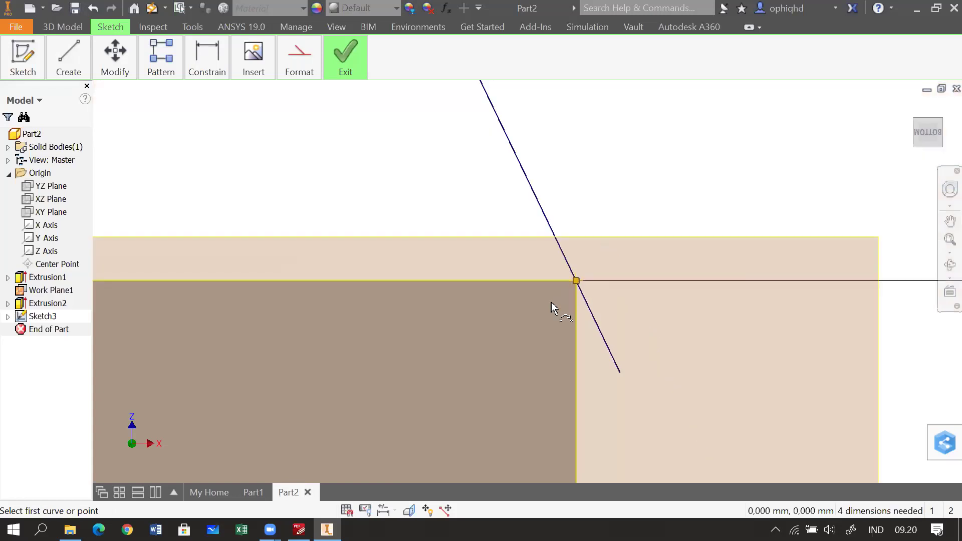
scroll(416, 328, up, 2)
scroll(646, 393, up, 3)
scroll(644, 394, down, 3)
scroll(639, 391, up, 3)
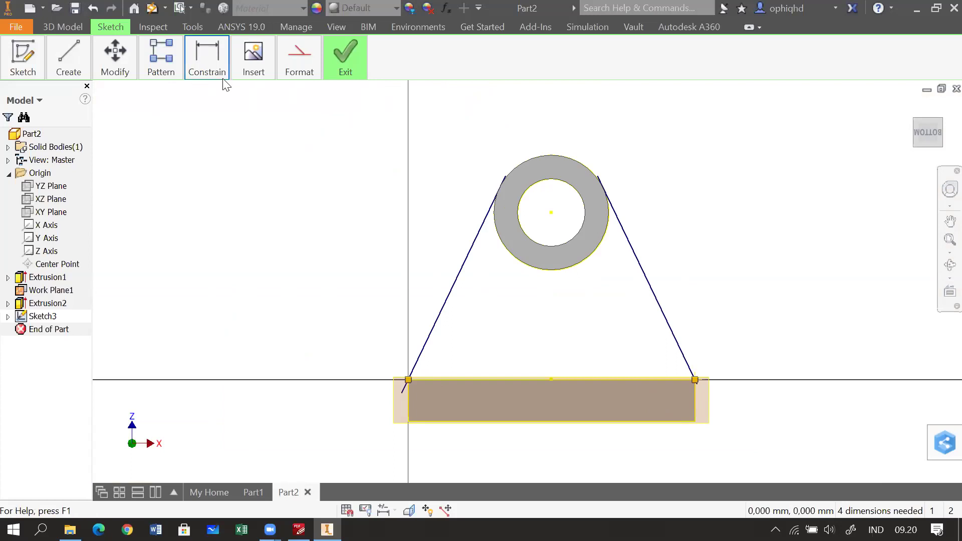
Trim the lower ends of both slanted lines that overshoot the base plate's upper corners.
click(115, 54)
click(162, 93)
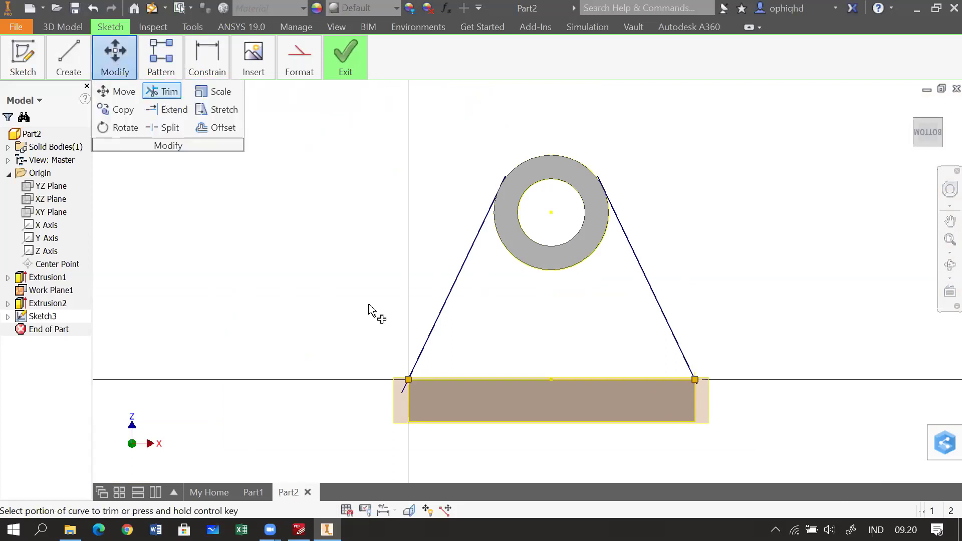
scroll(401, 348, down, 5)
drag(408, 347, 361, 414)
scroll(362, 414, up, 5)
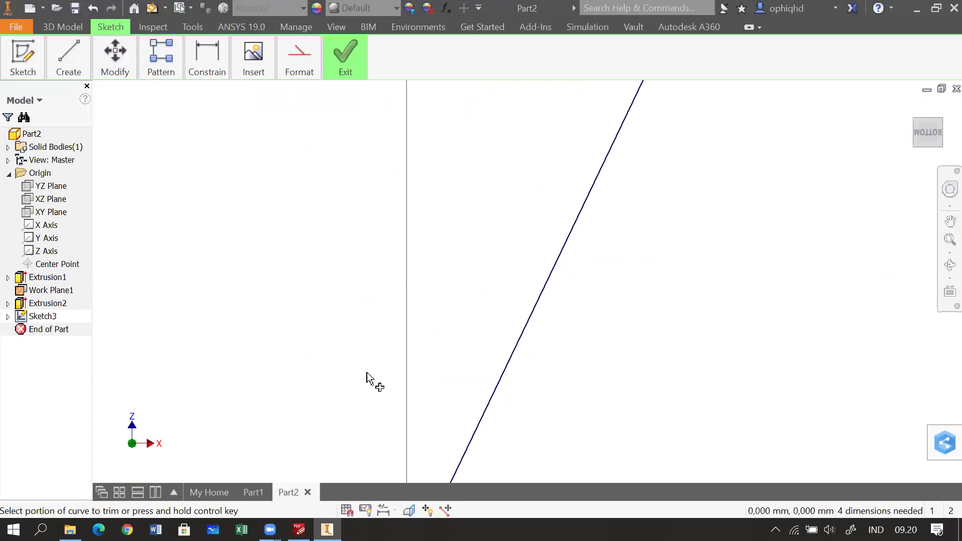
scroll(368, 373, up, 2)
drag(365, 369, 376, 183)
click(384, 335)
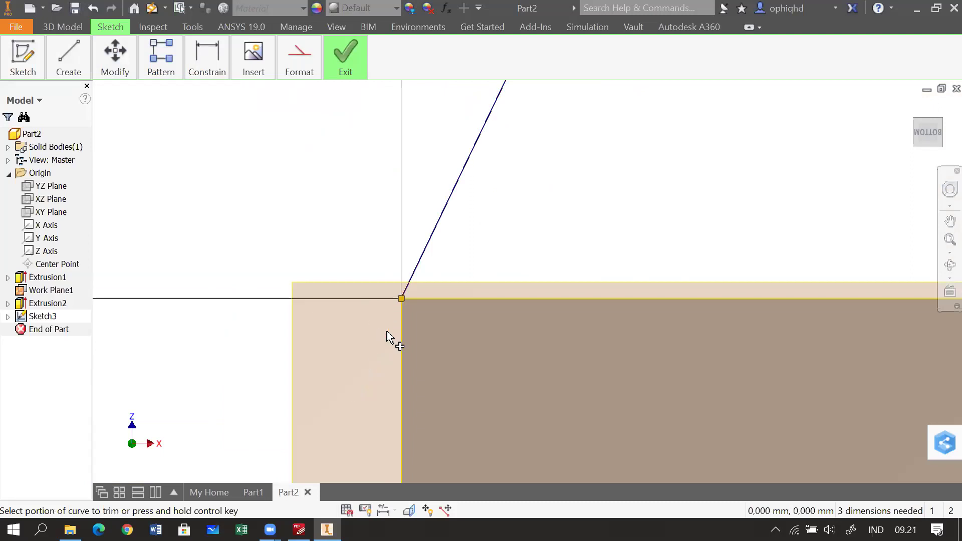
drag(695, 322, 17, 359)
drag(739, 354, 67, 309)
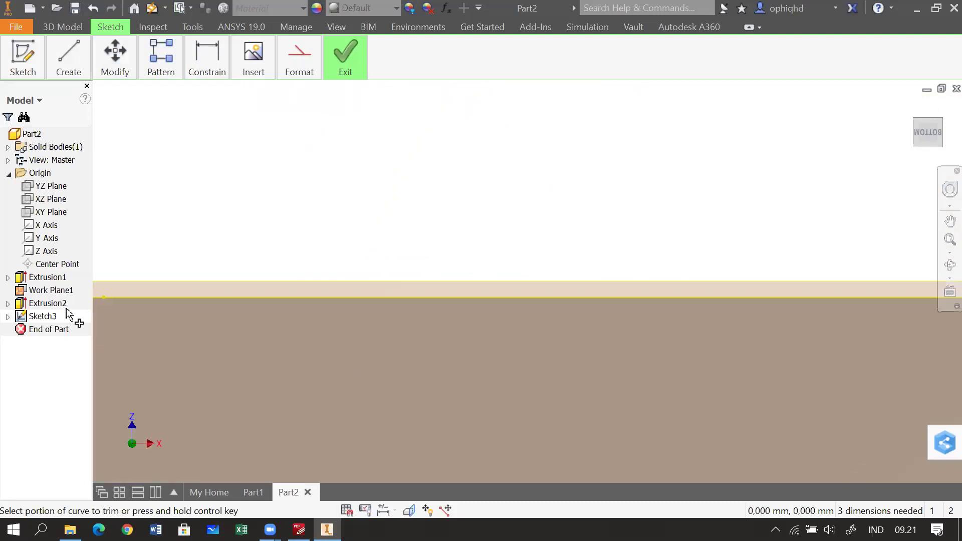
drag(715, 328, 535, 351)
click(633, 357)
Trim the upper ends of both slanted lines beyond their tangent points on the cylinder's outer circle.
scroll(390, 240, down, 5)
scroll(671, 408, down, 5)
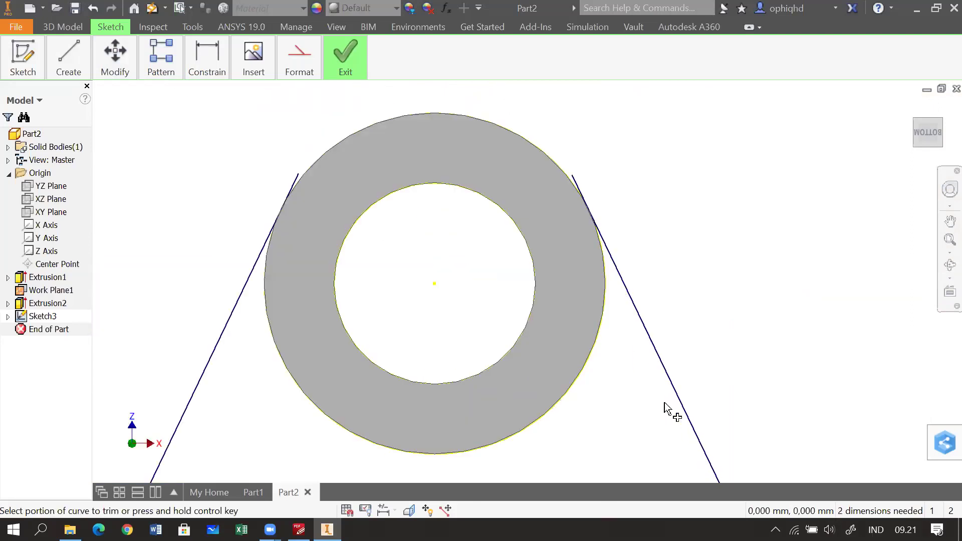
scroll(575, 262, up, 3)
scroll(801, 401, down, 2)
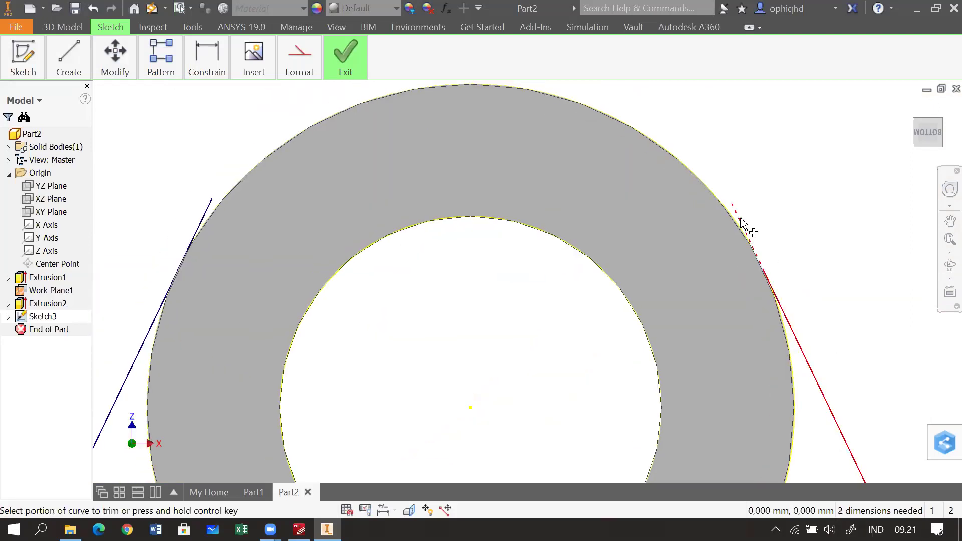
click(746, 236)
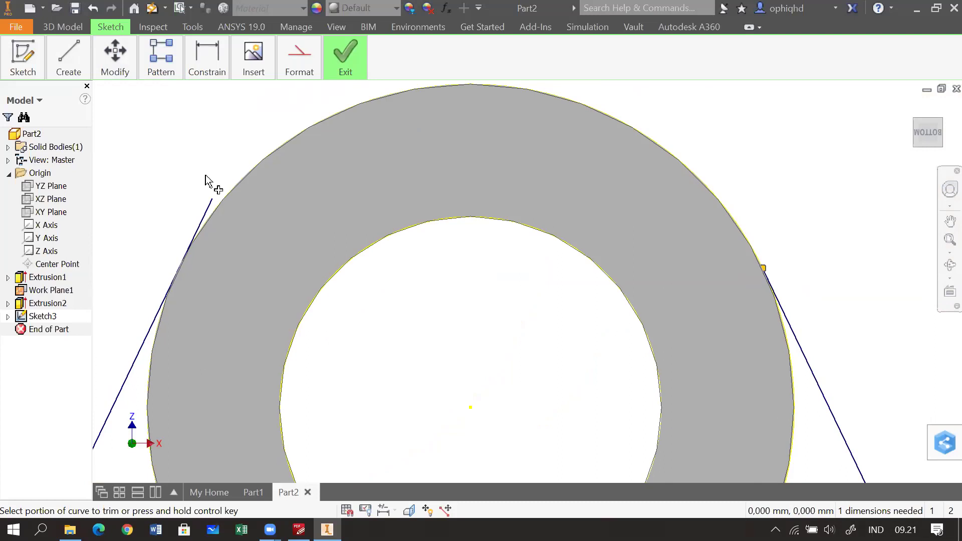
click(210, 204)
scroll(418, 268, down, 10)
drag(485, 264, 719, 223)
key(Escape)
key(Escape)
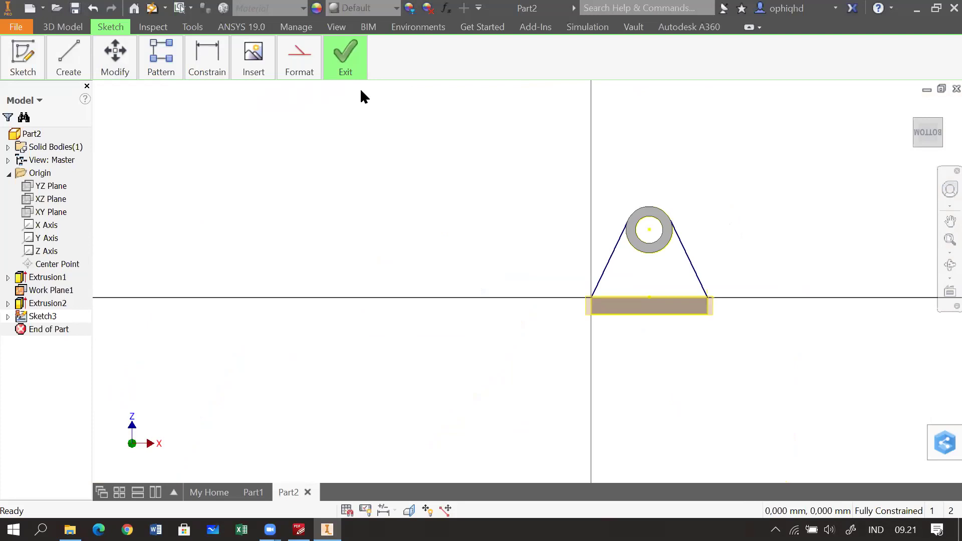
Finish Sketch3 and try to extrude the profile between the base plate and the cylinder.
click(338, 70)
click(338, 107)
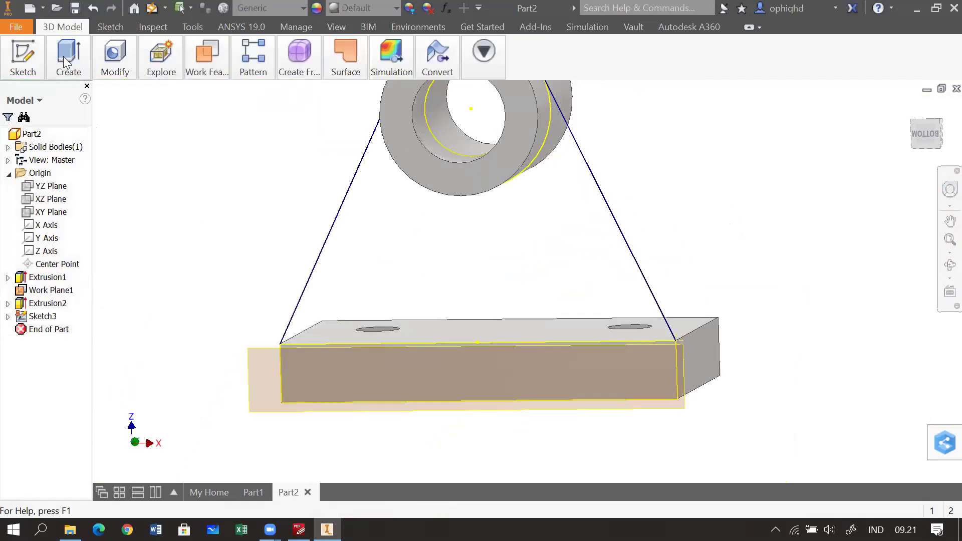
click(70, 71)
click(70, 97)
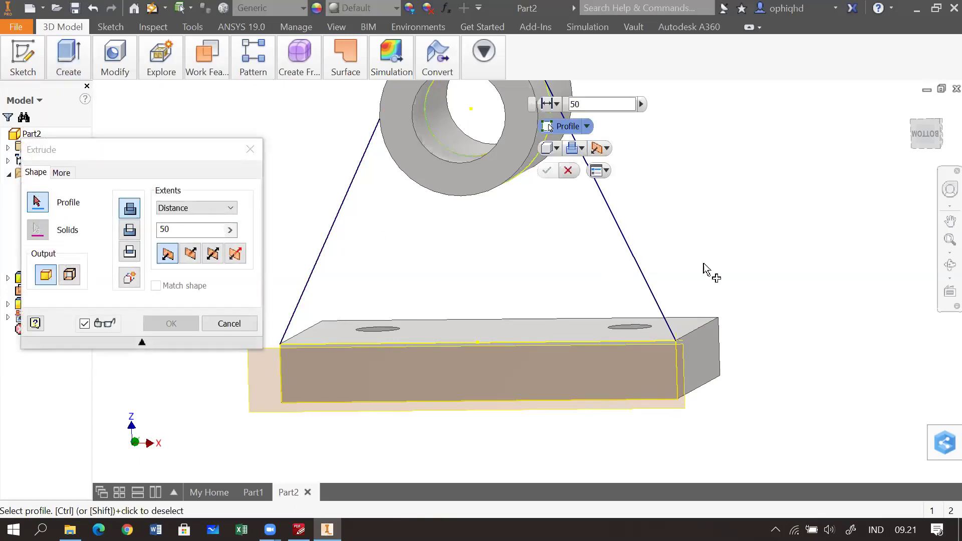
drag(687, 270, 687, 221)
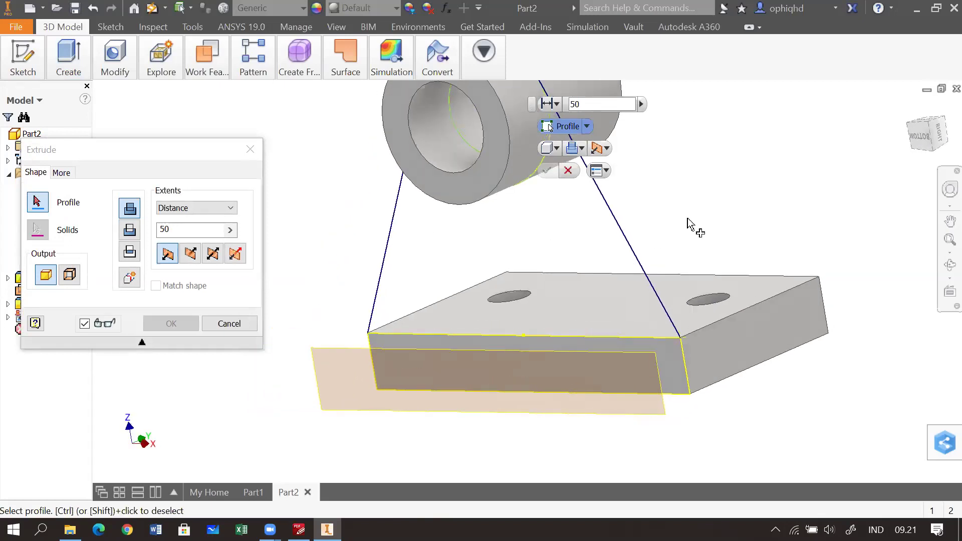
scroll(687, 221, down, 3)
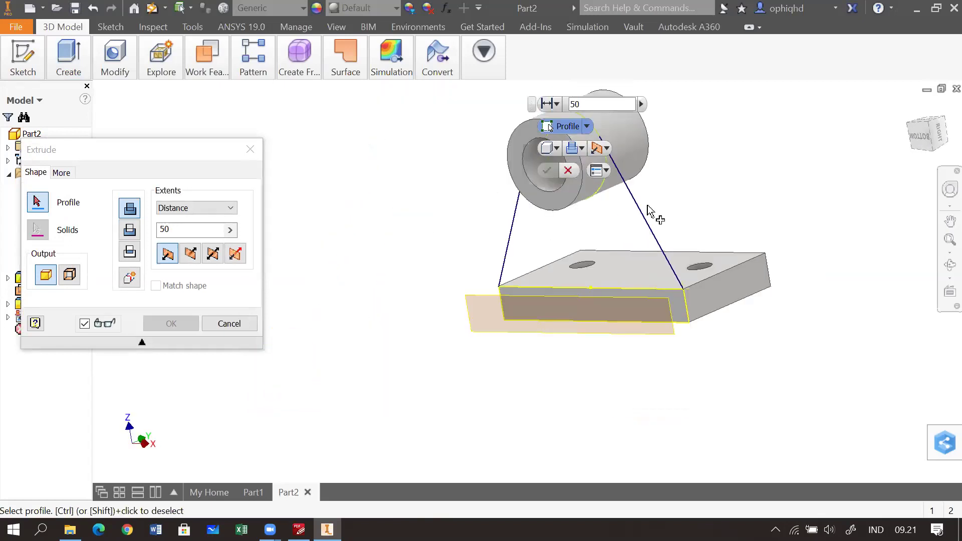
scroll(640, 215, up, 5)
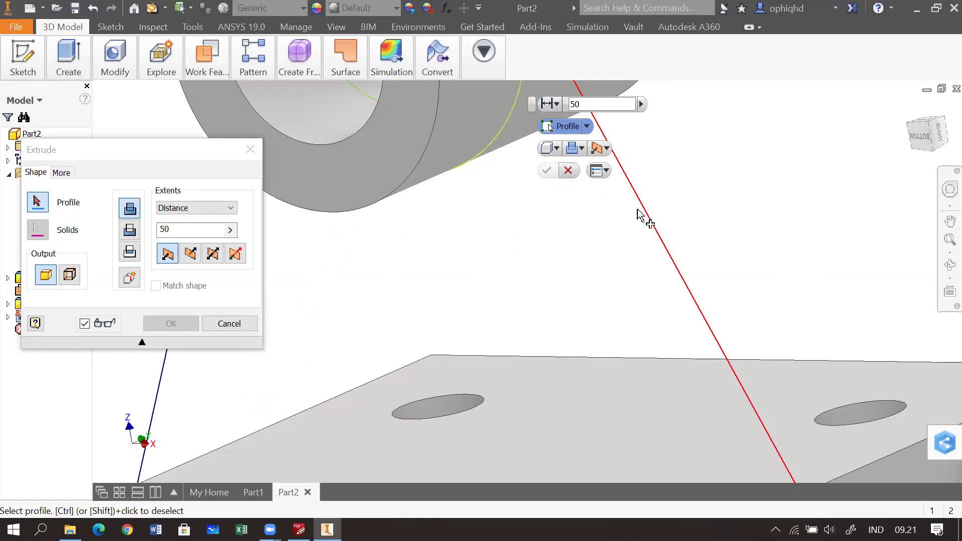
scroll(640, 215, down, 5)
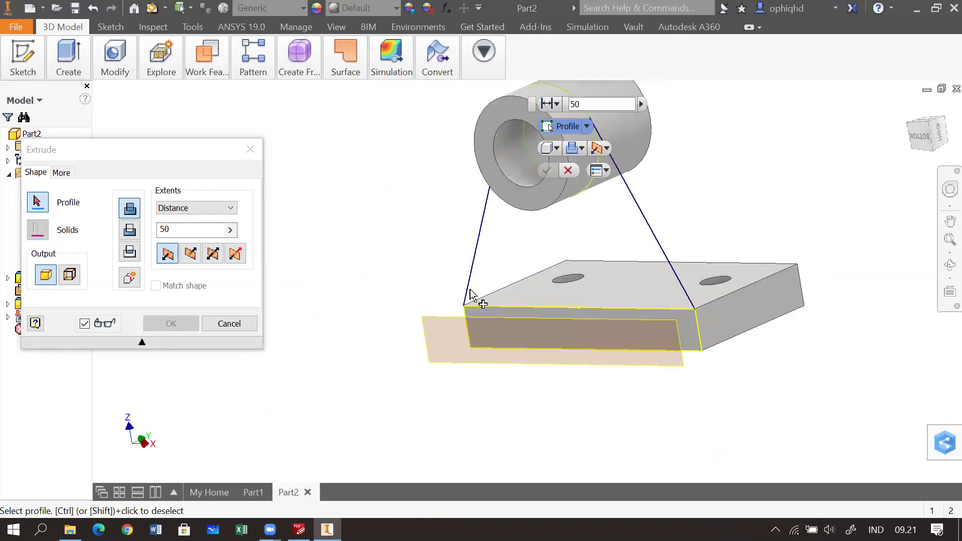
scroll(473, 298, up, 5)
drag(455, 339, 580, 239)
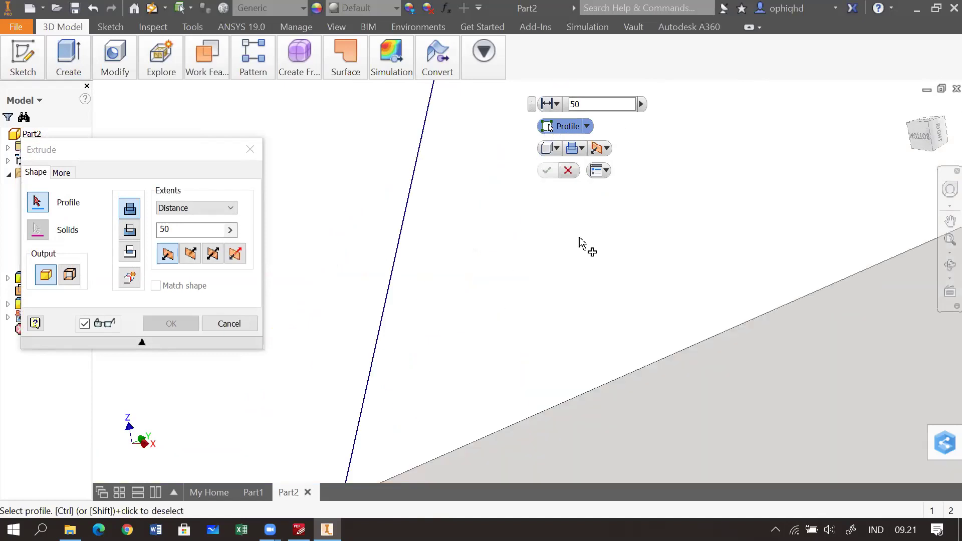
drag(472, 350, 478, 318)
scroll(479, 318, up, 2)
scroll(633, 305, down, 4)
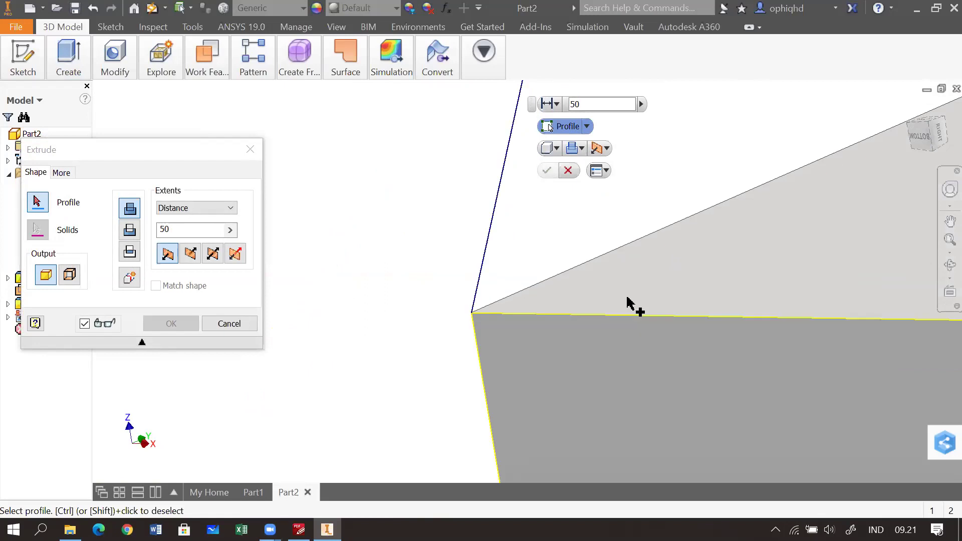
drag(745, 248, 369, 326)
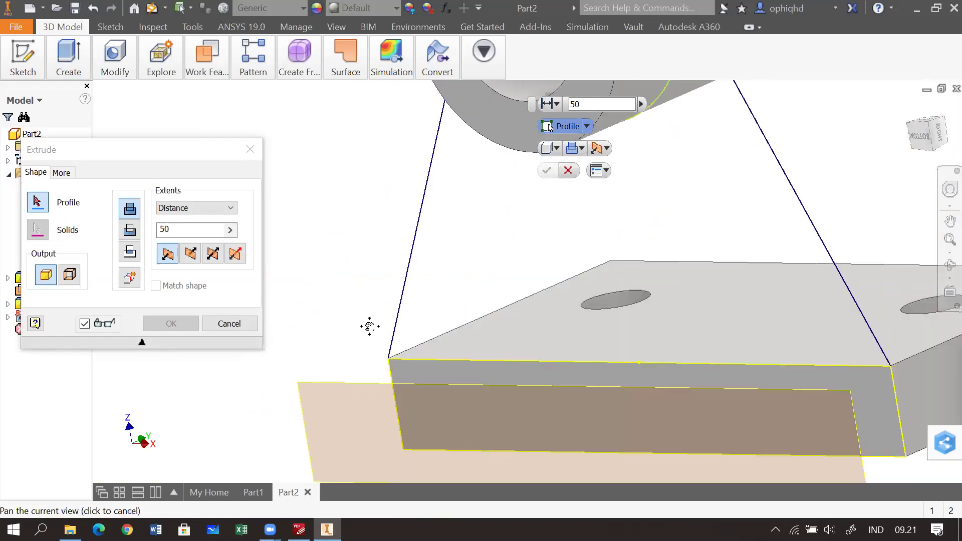
scroll(427, 298, down, 2)
click(229, 324)
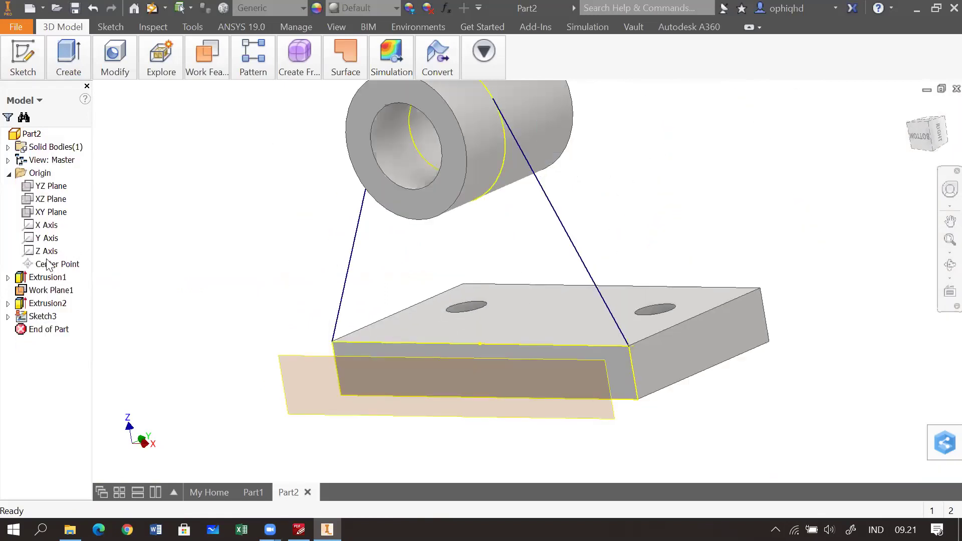
double_click(39, 318)
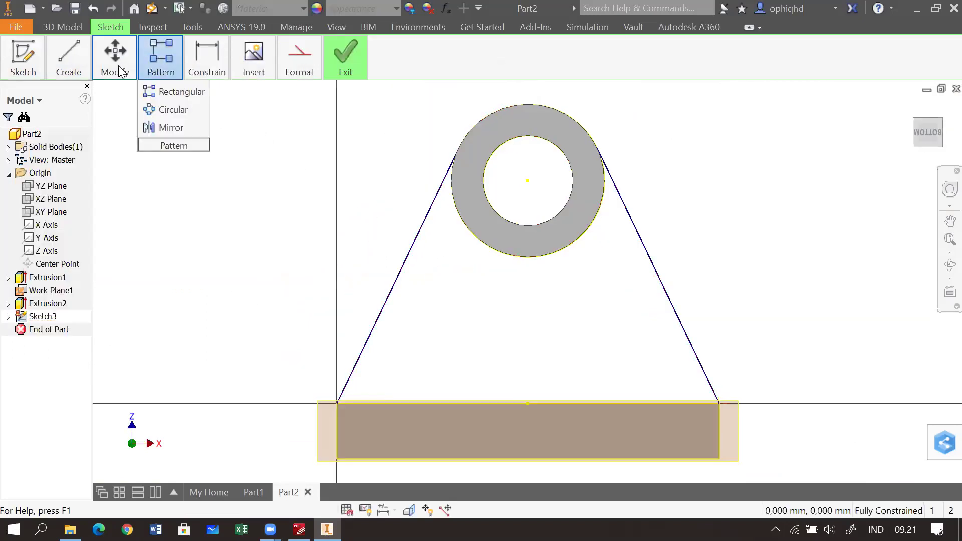
click(163, 91)
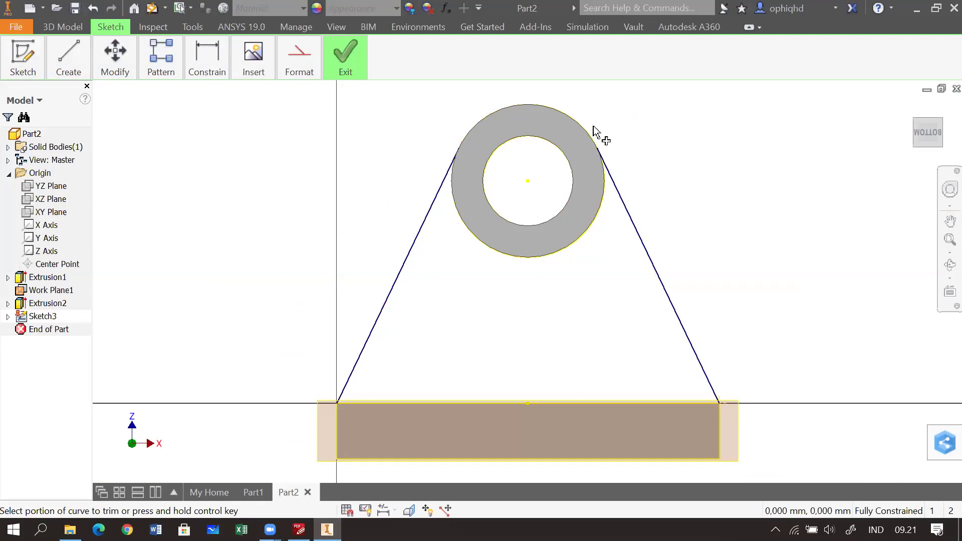
mouse_move(640, 193)
mouse_down()
mouse_move(601, 193)
mouse_move(598, 157)
mouse_up()
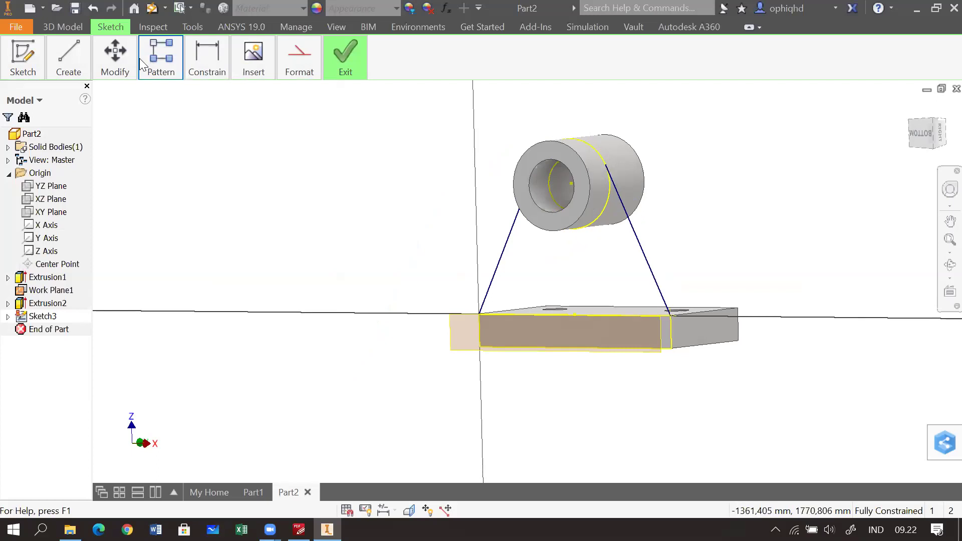
click(120, 65)
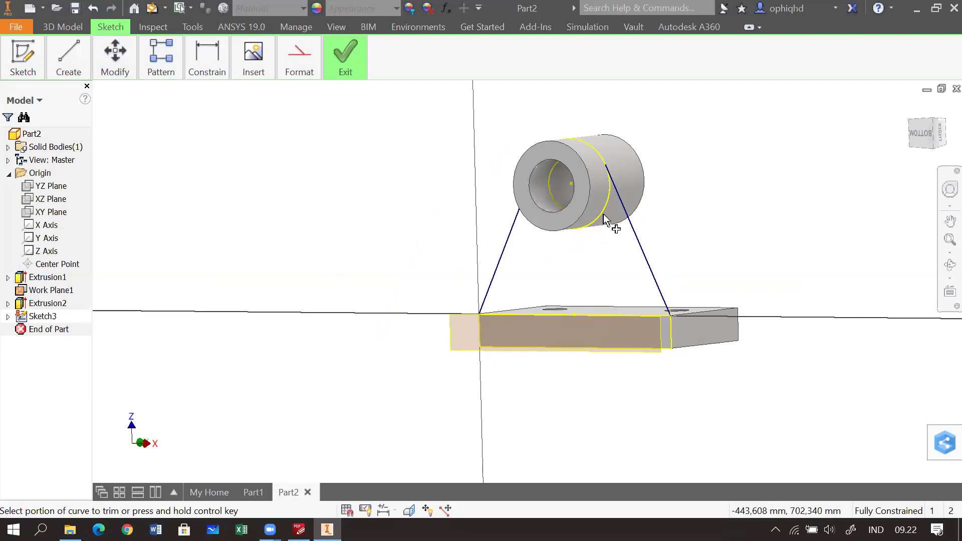
mouse_move(667, 166)
mouse_down()
mouse_move(706, 161)
mouse_move(704, 188)
mouse_up()
scroll(700, 194, up, 3)
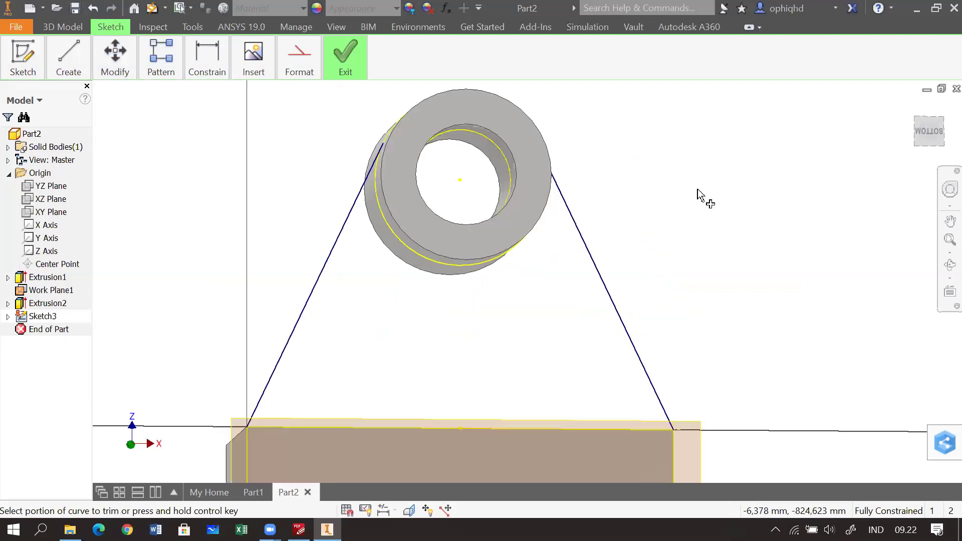
mouse_move(659, 217)
mouse_down()
mouse_move(683, 168)
mouse_move(726, 176)
mouse_move(720, 189)
mouse_up()
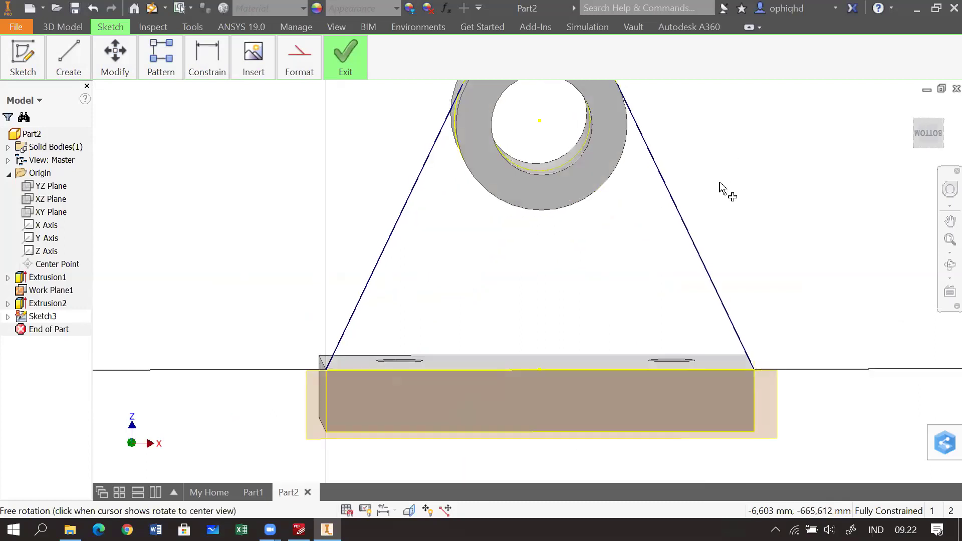
scroll(625, 205, down, 3)
key(Escape)
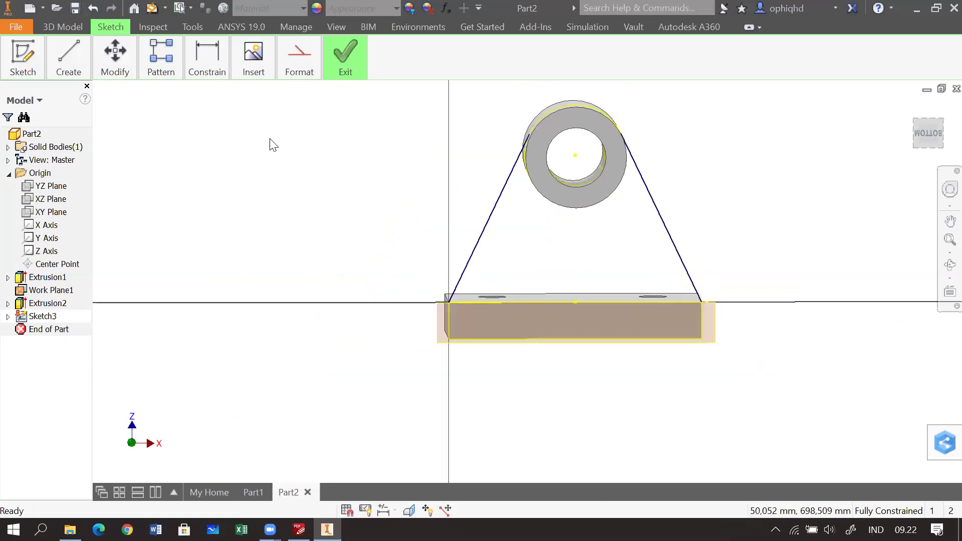
Draw a 44 mm diameter circle centred on the cylinder's centre point, passing through the left slanted line's upper endpoint.
mouse_move(69, 58)
click(98, 101)
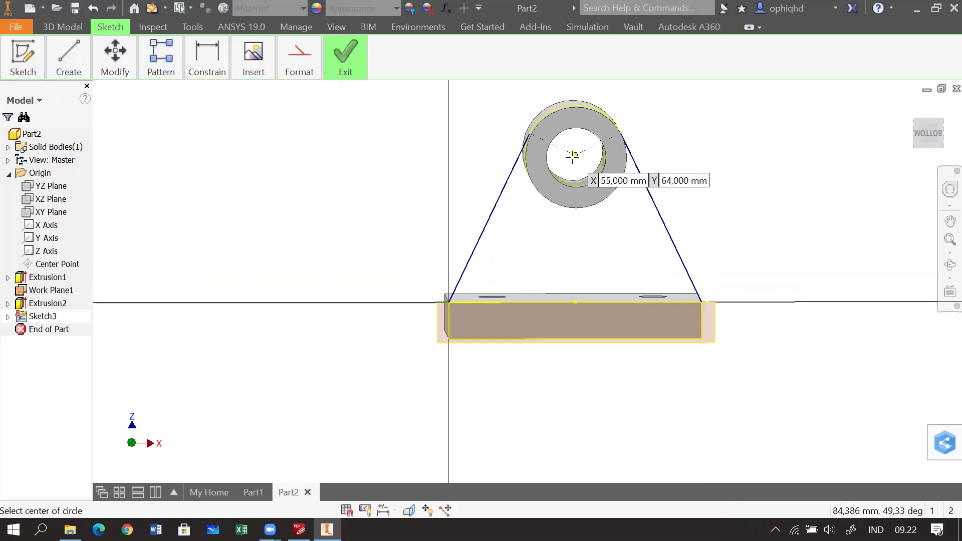
click(551, 157)
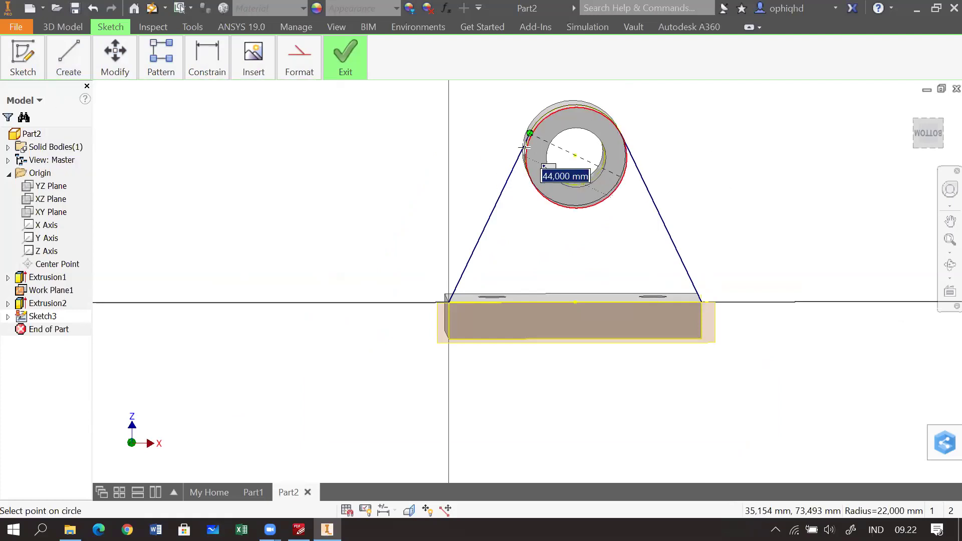
scroll(525, 147, down, 5)
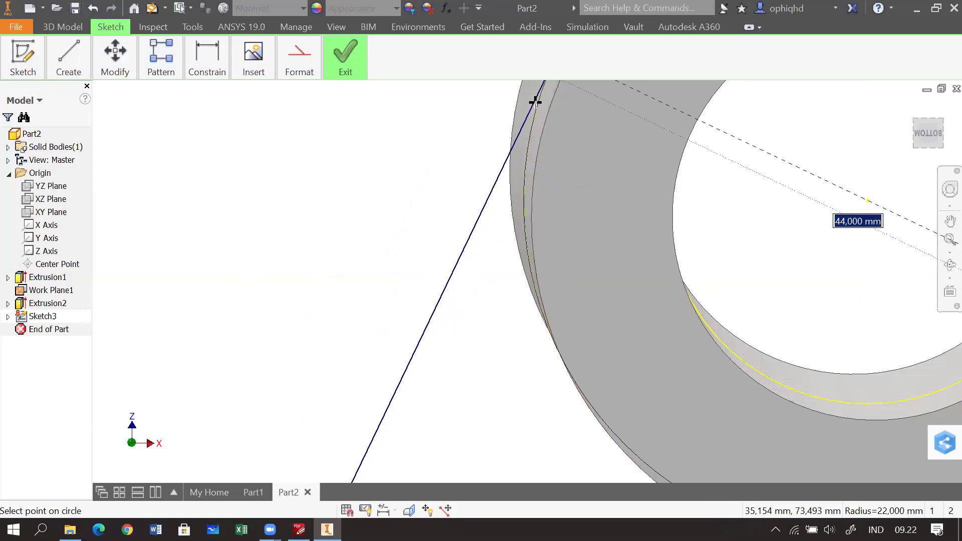
click(539, 95)
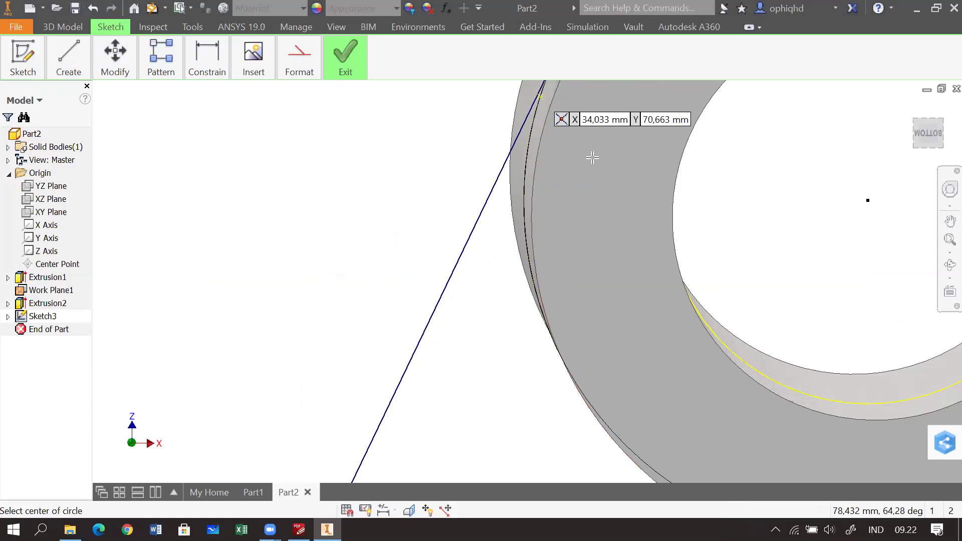
scroll(612, 170, down, 5)
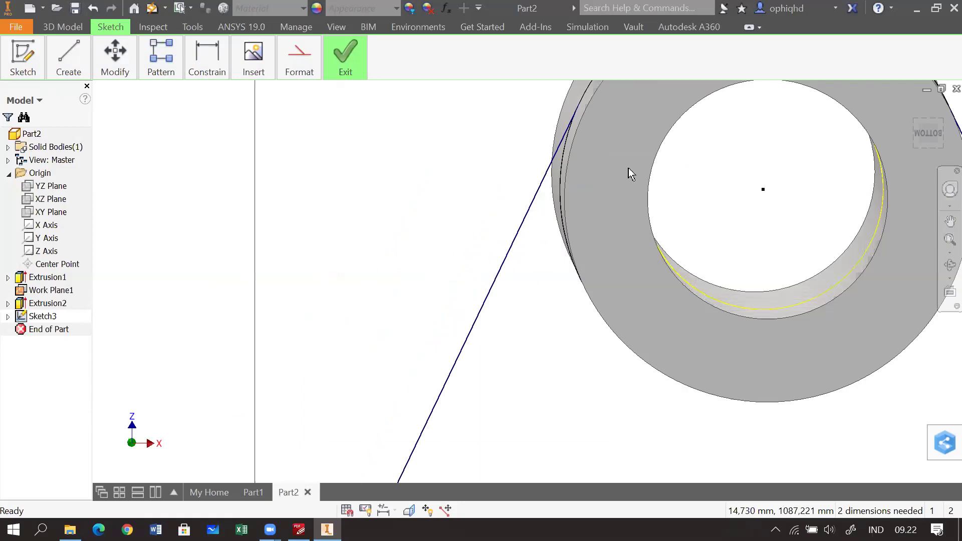
drag(422, 127, 290, 156)
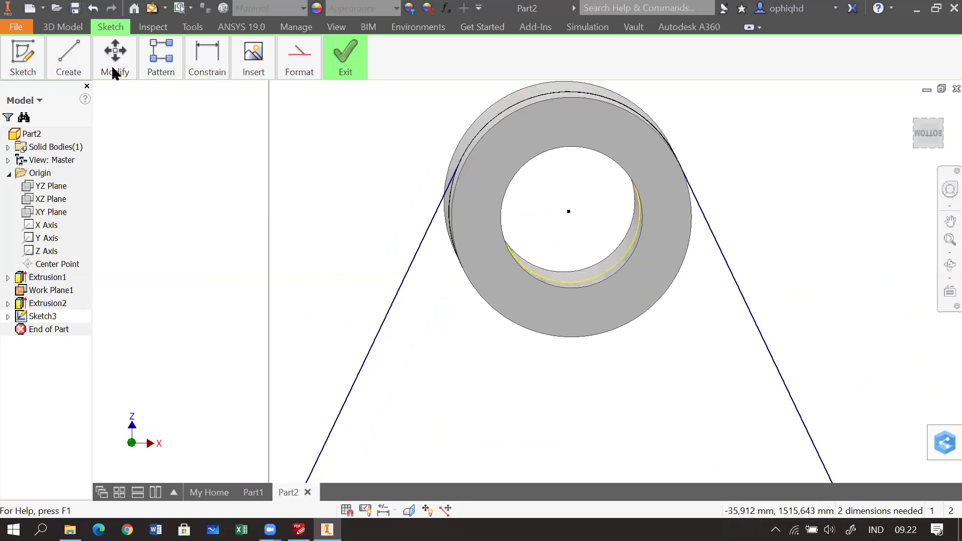
Trim the lower portion of the outer circle, leaving the upper arc between the two slanted lines.
click(115, 58)
click(165, 93)
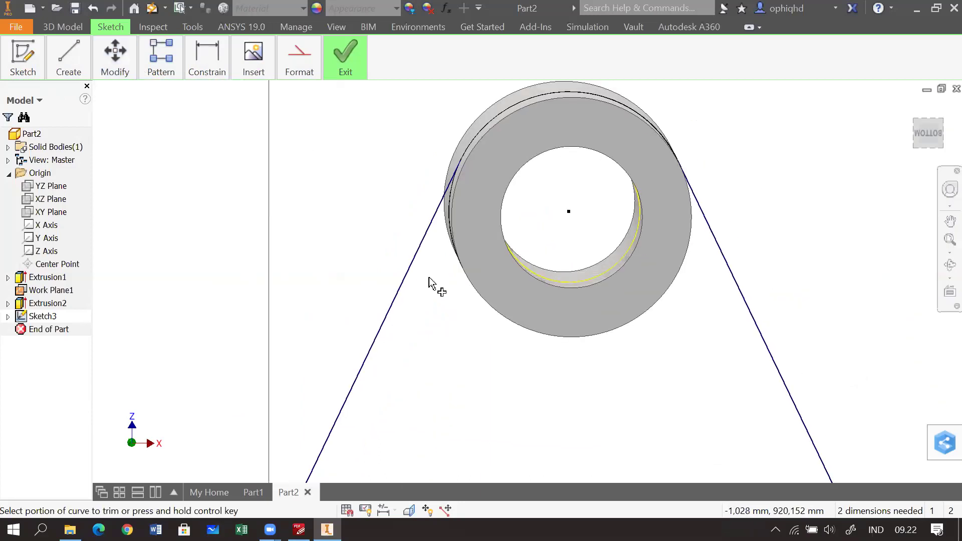
click(461, 268)
Draw a second circle from the cylinder's centre point, matching the edge of its bore.
click(69, 64)
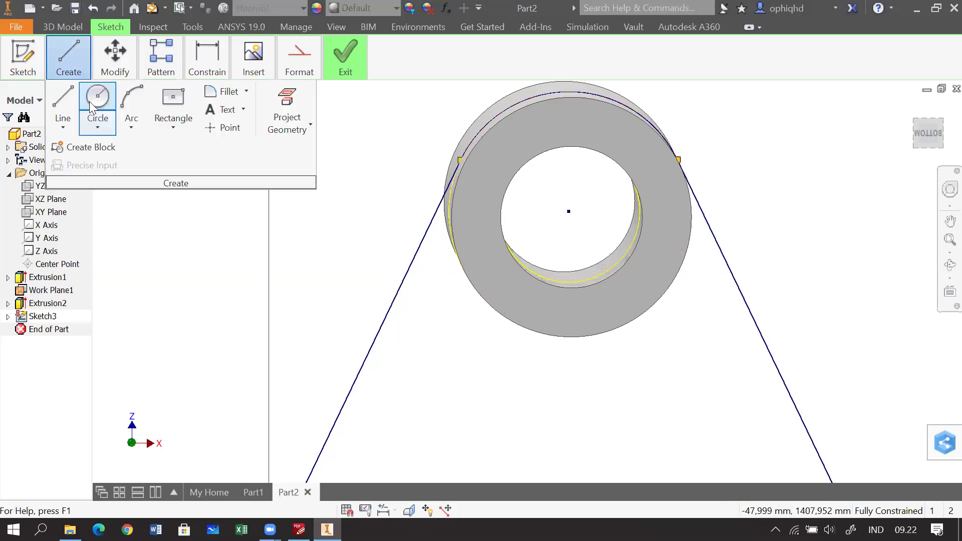
click(95, 105)
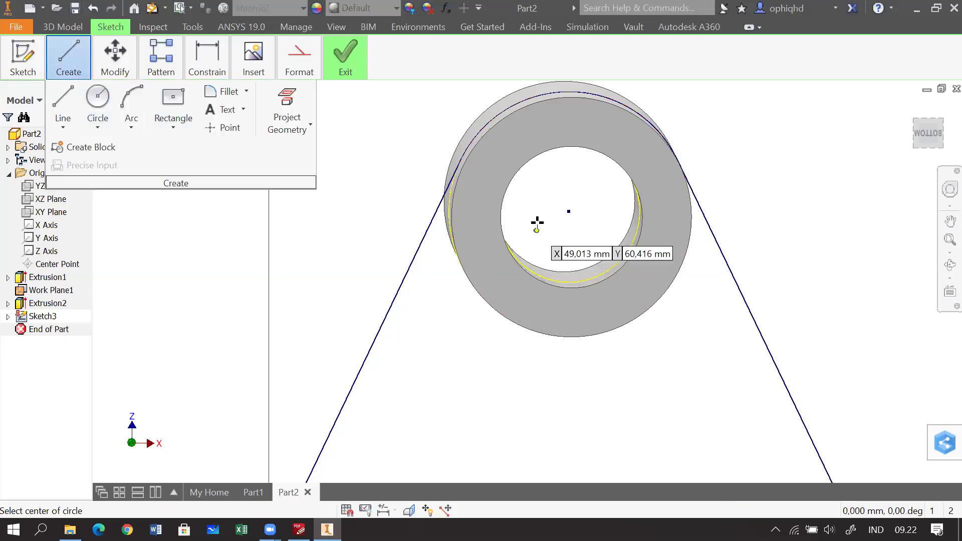
click(568, 211)
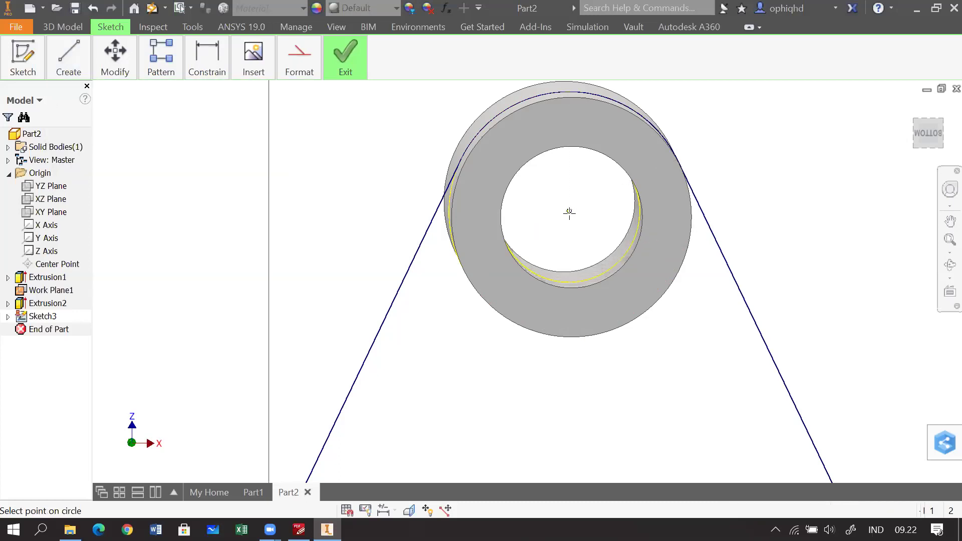
click(615, 268)
drag(440, 365, 397, 124)
key(Escape)
Close the profile with a 110 mm horizontal line between the slanted lines' lower ends at the base plate's upper corners.
click(68, 58)
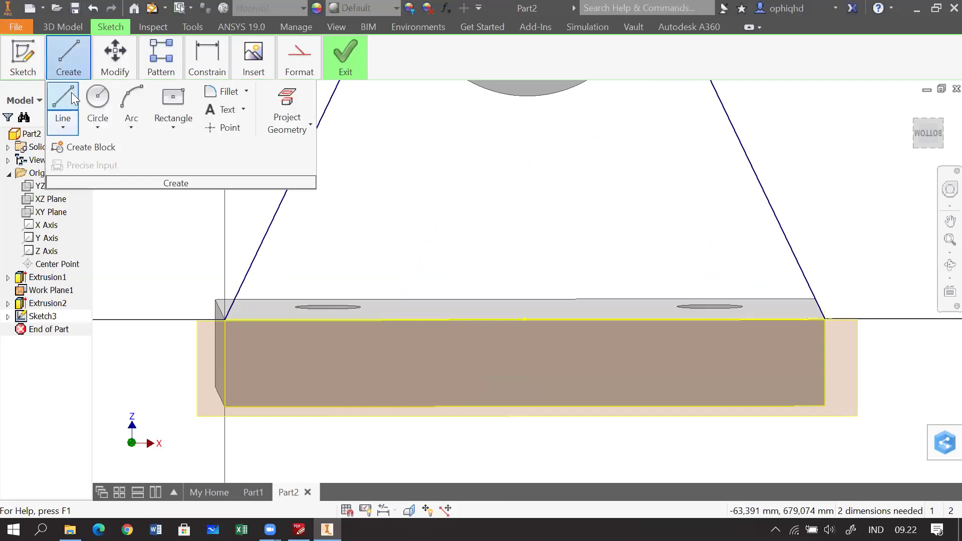
click(63, 103)
scroll(297, 268, down, 5)
mouse_move(300, 273)
mouse_down()
mouse_move(438, 161)
mouse_move(450, 185)
mouse_move(370, 215)
mouse_up()
scroll(430, 186, up, 4)
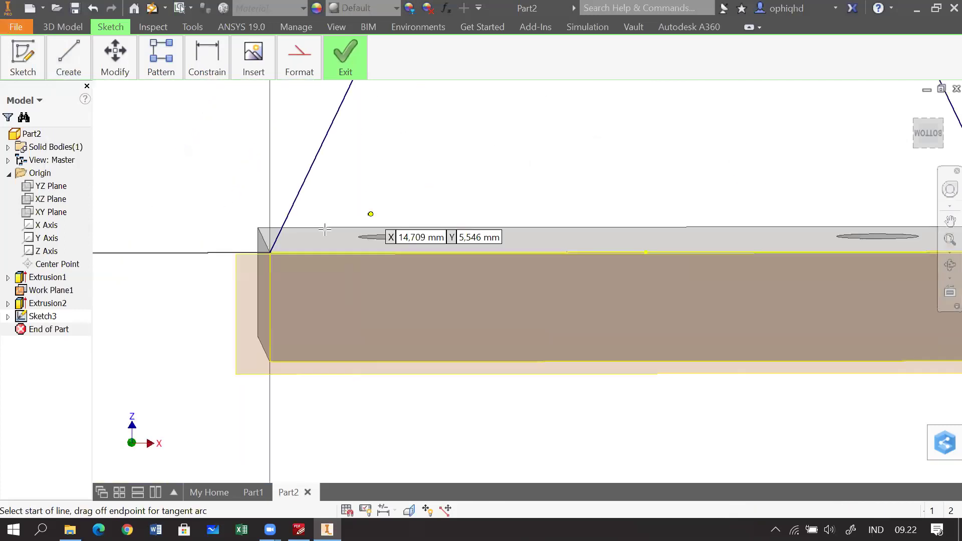
click(270, 253)
drag(724, 278, 294, 335)
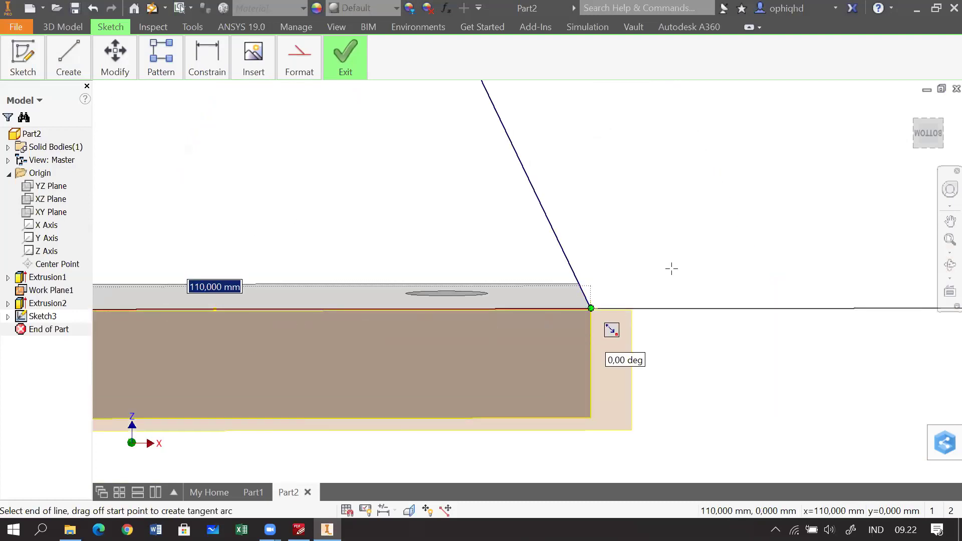
click(591, 308)
key(Escape)
scroll(702, 291, down, 5)
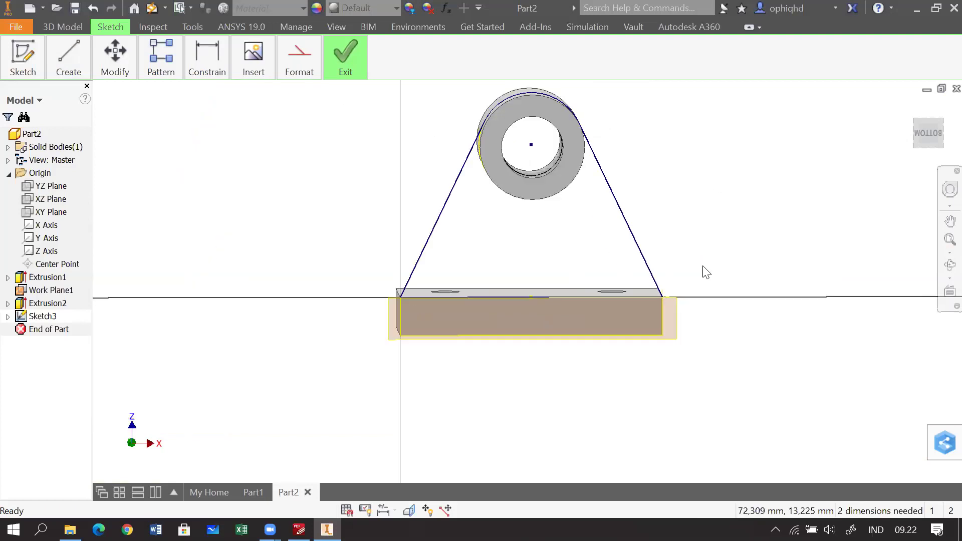
Finish editing the Sketch3 profile between the base plate and the cylinder.
click(345, 65)
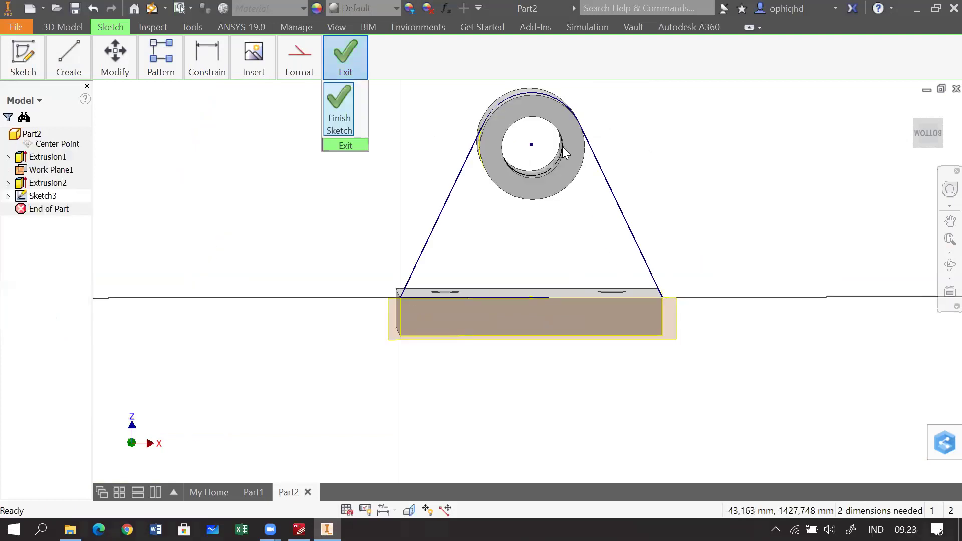
drag(700, 226, 653, 220)
drag(301, 200, 286, 226)
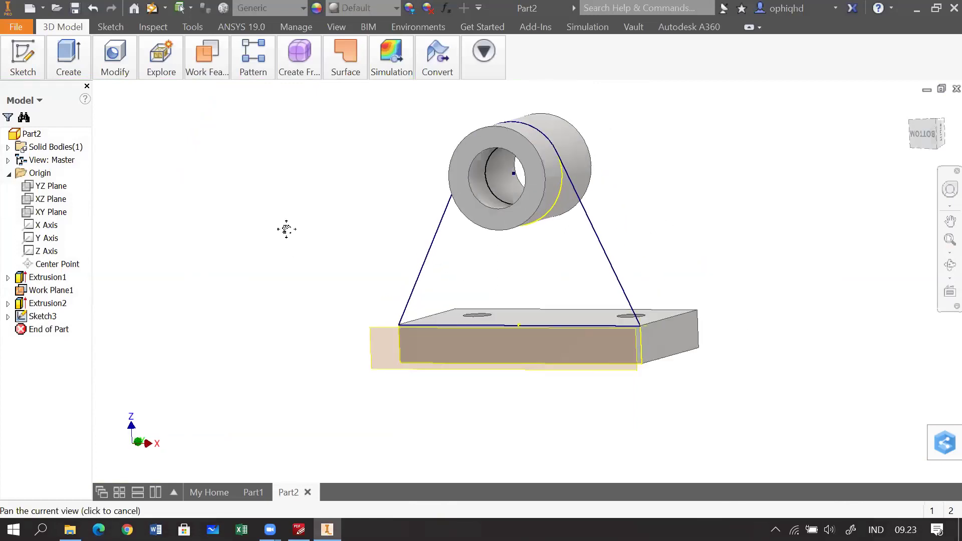
click(63, 60)
click(64, 102)
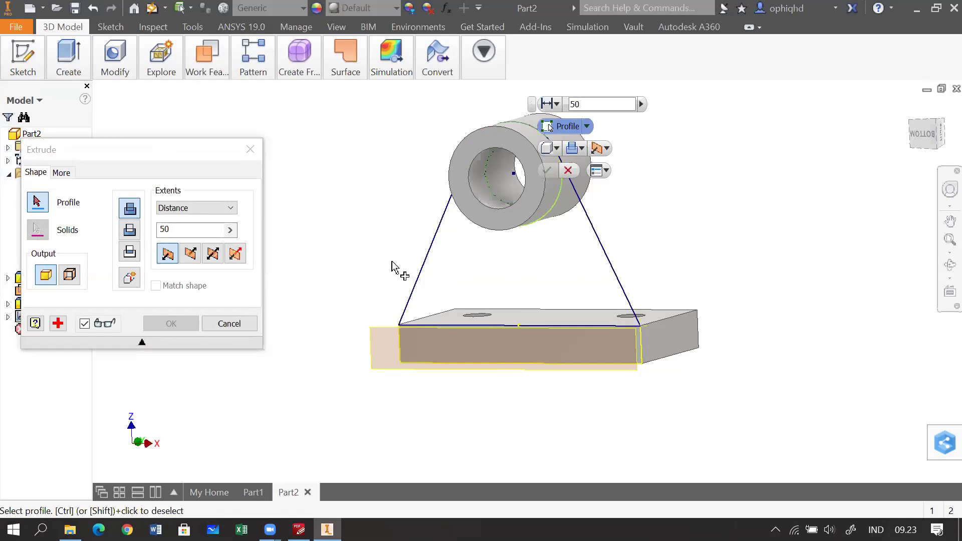
click(135, 213)
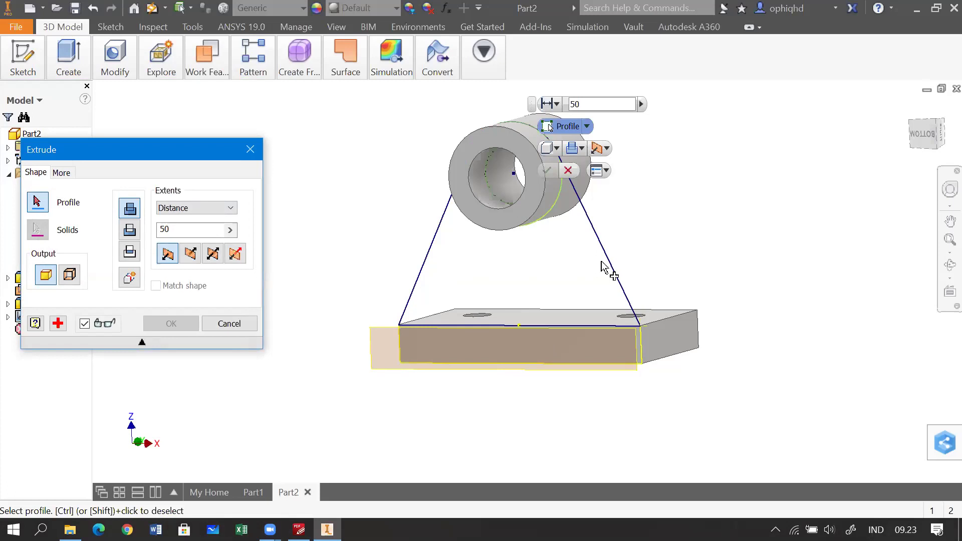
scroll(596, 291, up, 3)
scroll(592, 297, down, 3)
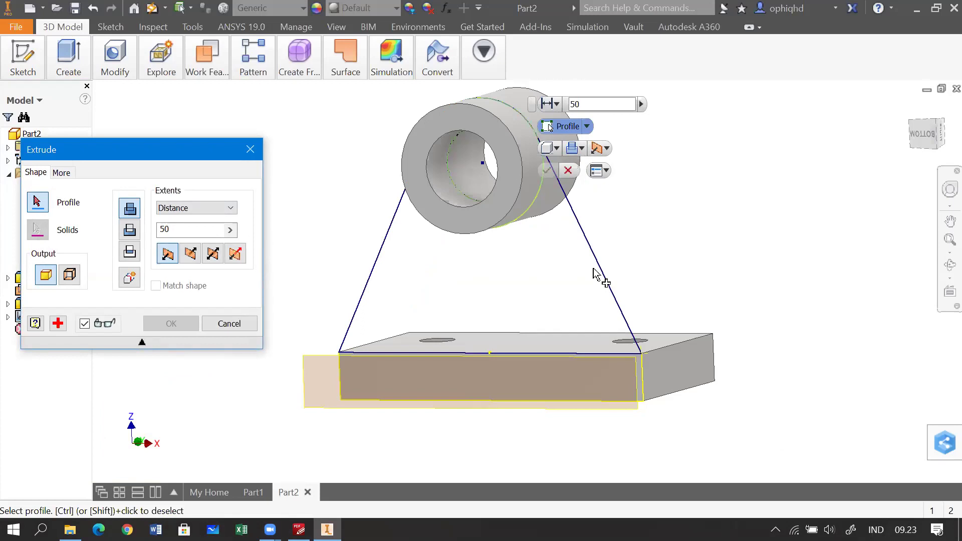
click(222, 326)
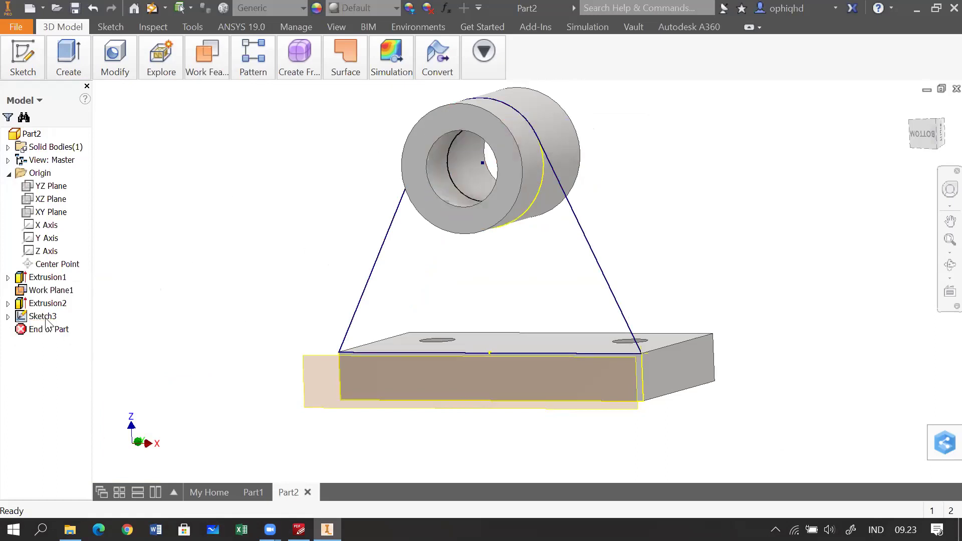
double_click(25, 321)
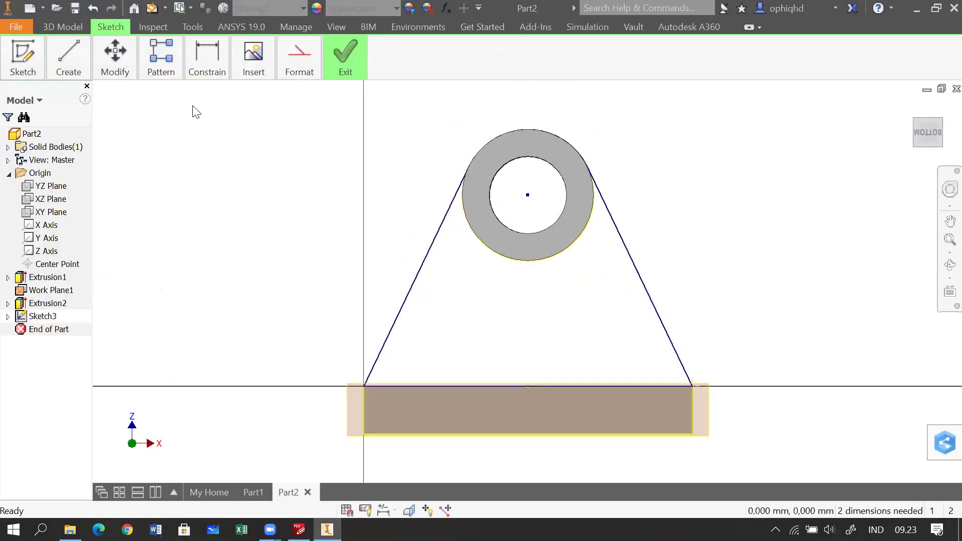
mouse_move(337, 91)
click(336, 107)
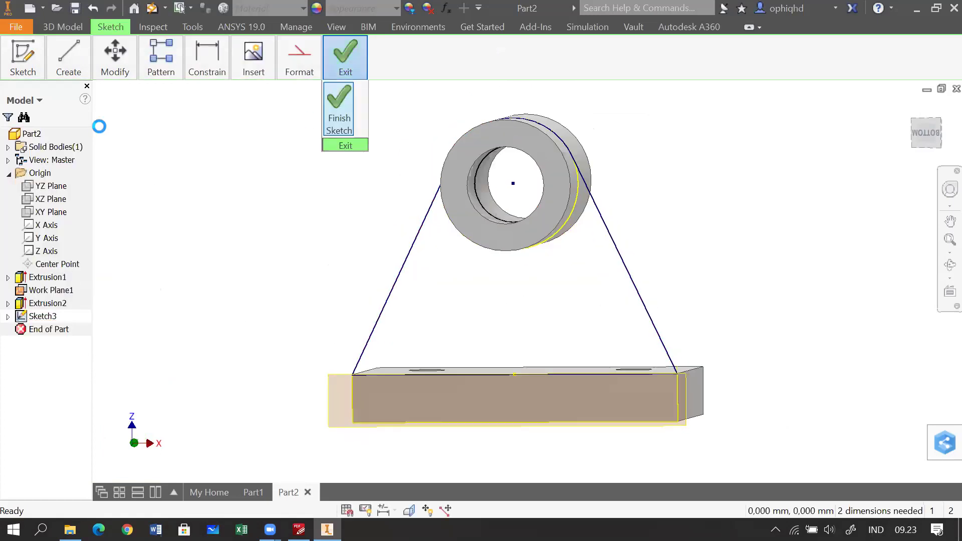
Try a 1 mm rib from the Sketch3 outline, parallel to the sketch plane and using the first direction.
mouse_move(67, 64)
click(183, 127)
click(610, 286)
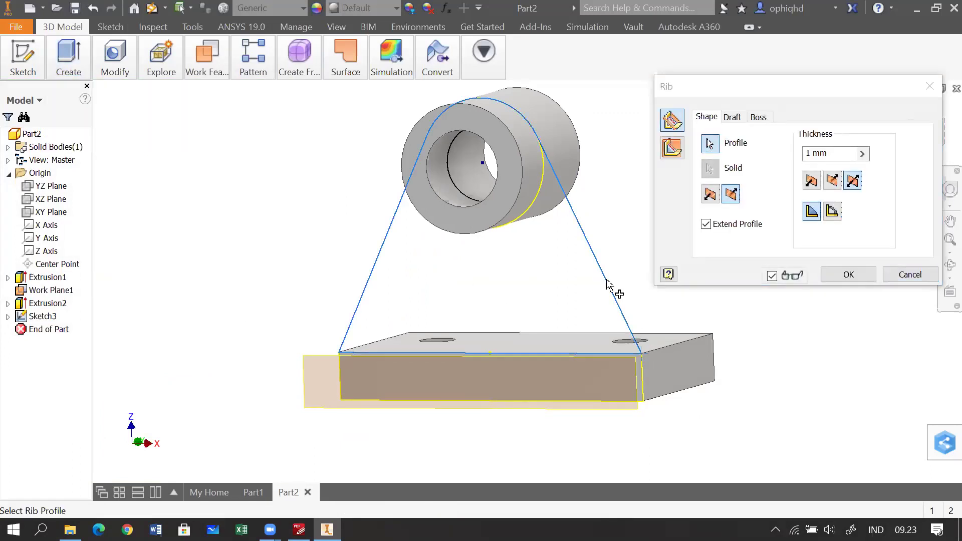
click(672, 147)
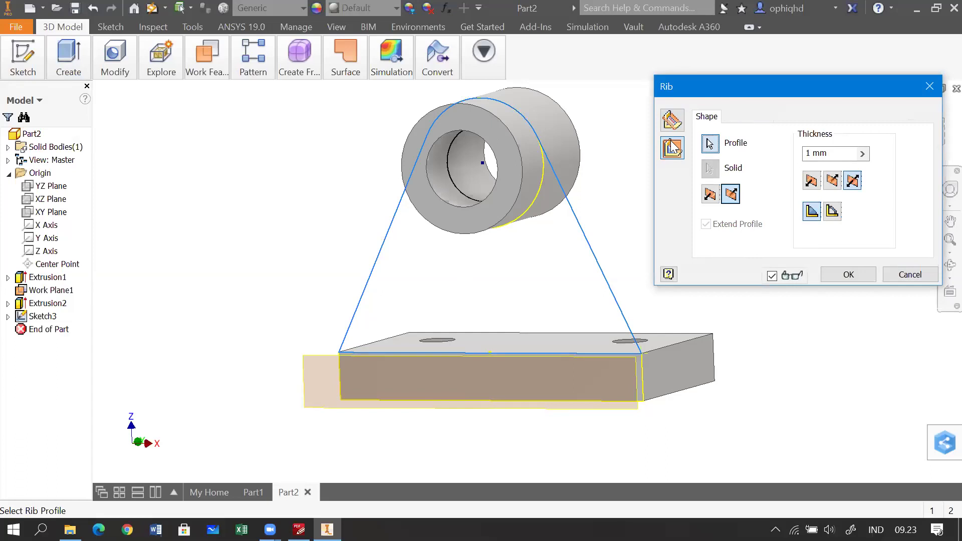
click(672, 121)
click(673, 146)
click(730, 195)
click(710, 196)
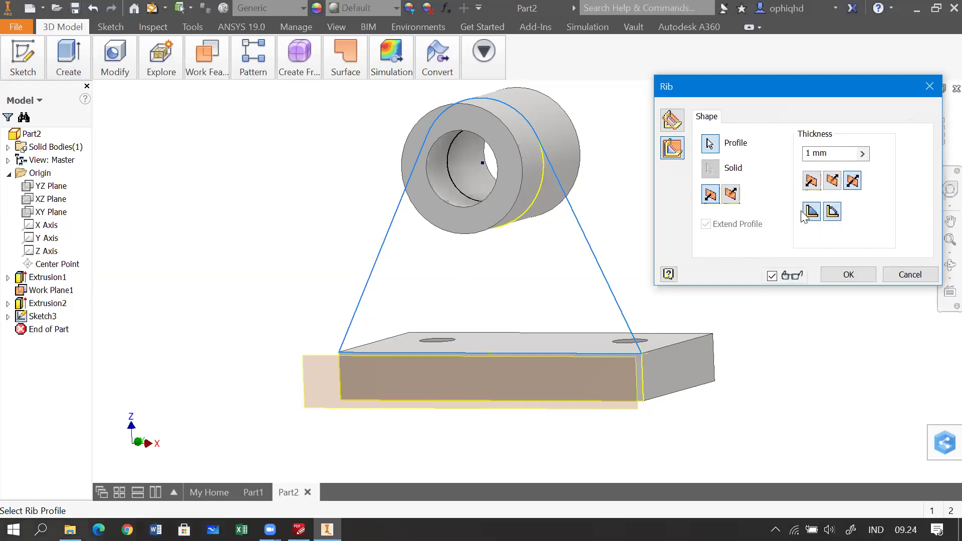
Try the rib with a finite 1 mm extent, and with the To Next extent and one-sided thickness.
click(829, 210)
click(814, 213)
click(835, 213)
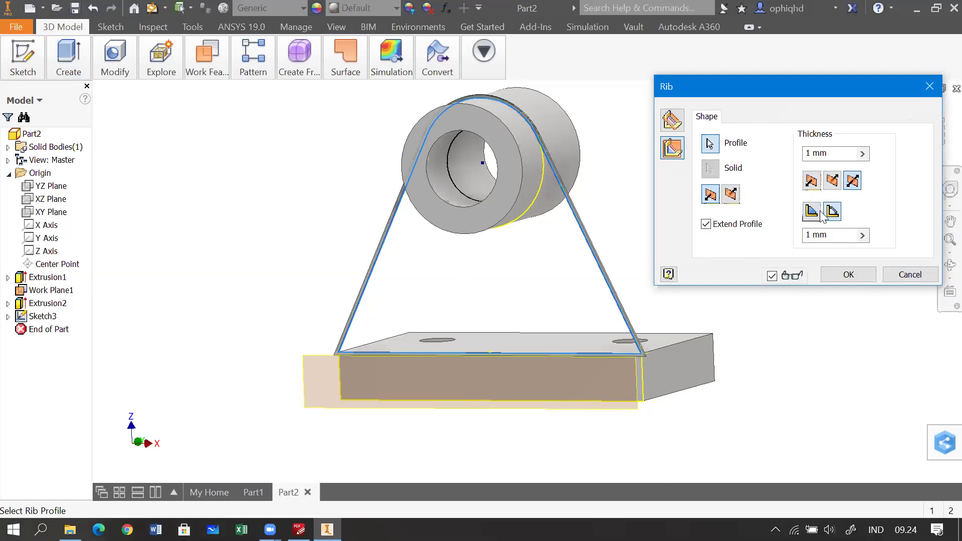
click(814, 205)
click(832, 180)
click(811, 181)
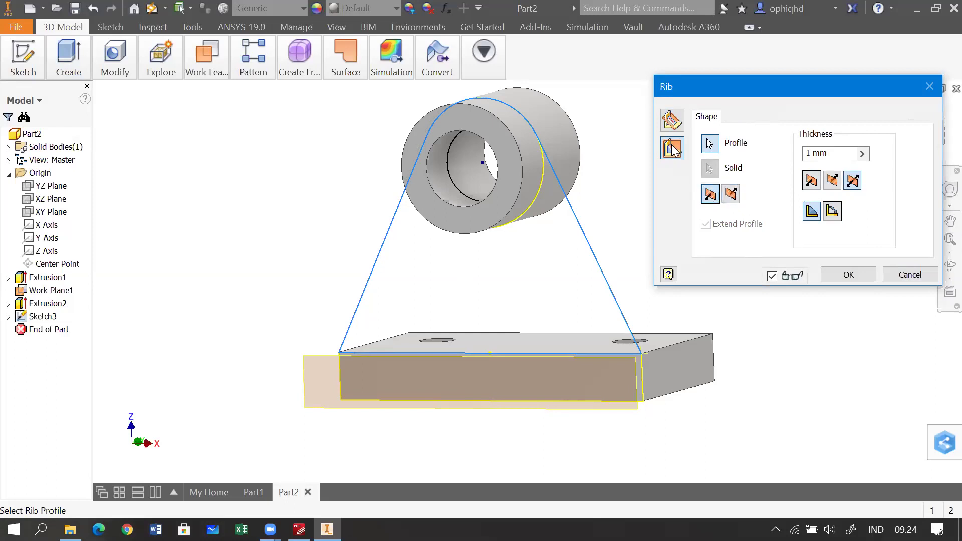
Try the rib normal and parallel to the sketch plane with the second direction, and cancel the command.
click(672, 118)
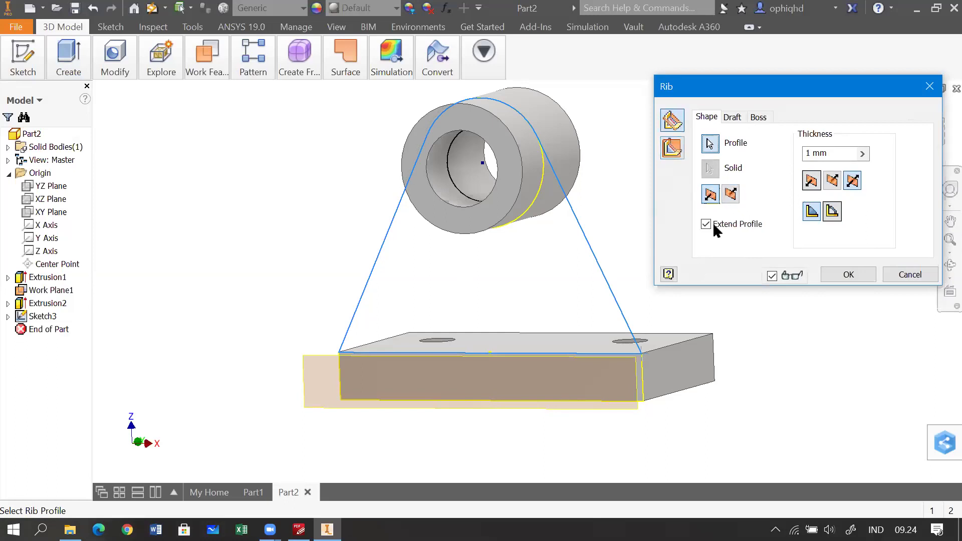
drag(727, 314, 695, 317)
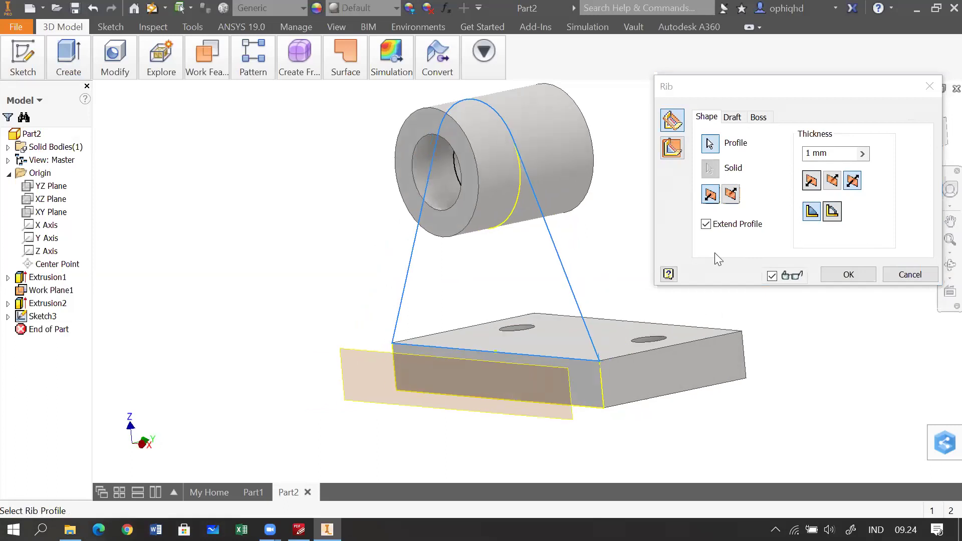
click(672, 148)
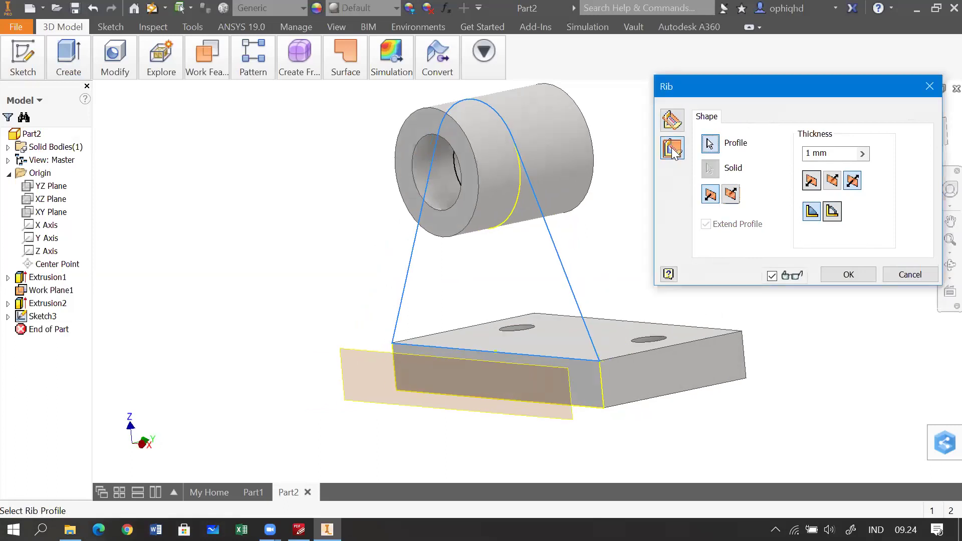
click(671, 126)
click(675, 155)
click(730, 194)
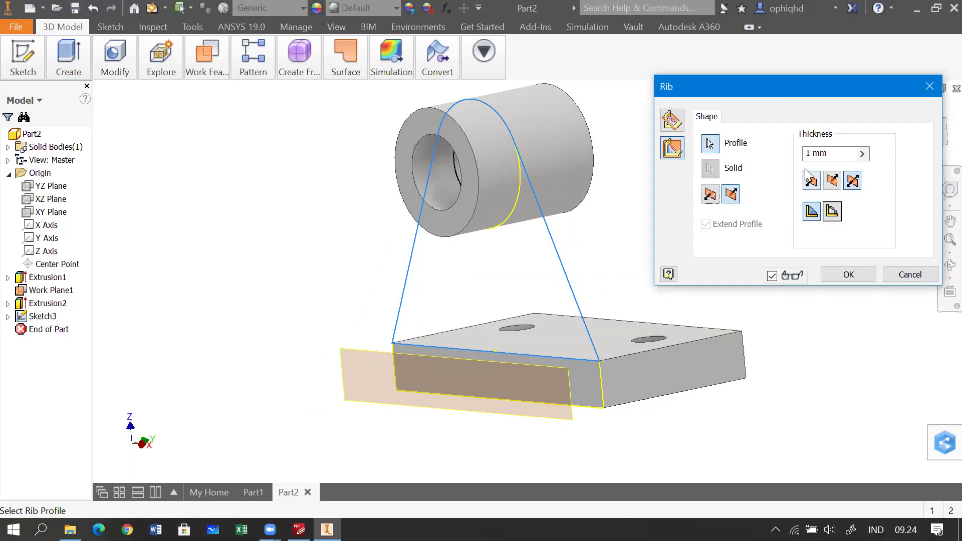
click(908, 274)
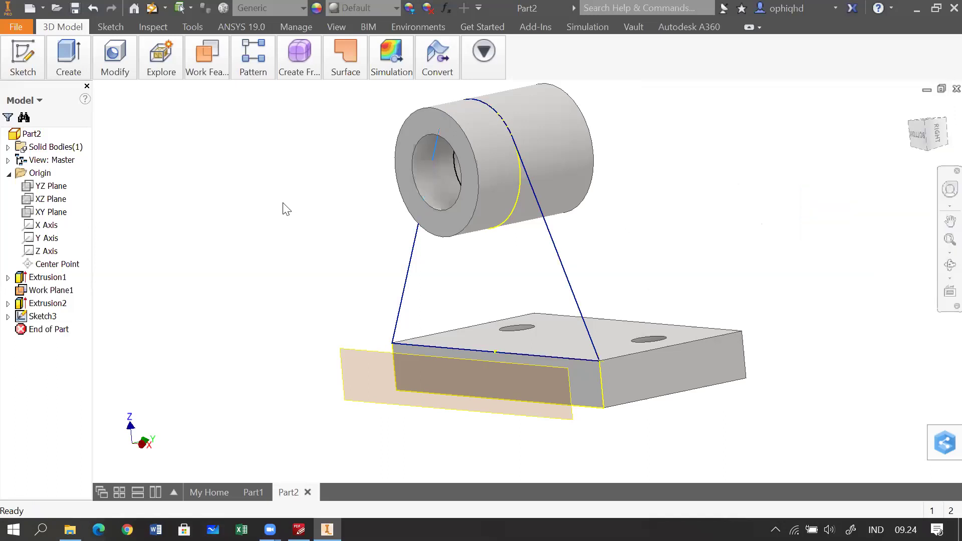
Reopen Sketch3 and examine its outer circle, bore circle and bottom line to check the profile geometry.
double_click(37, 317)
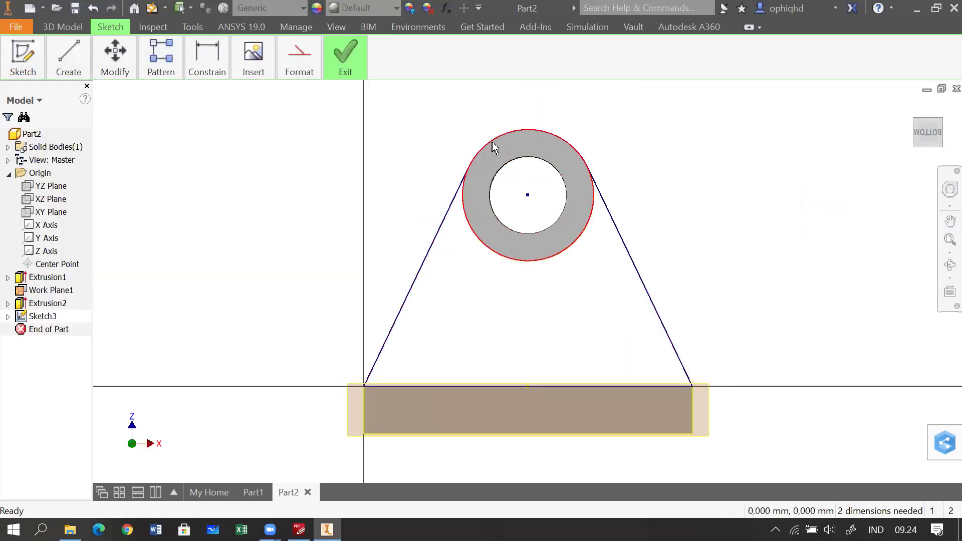
click(493, 146)
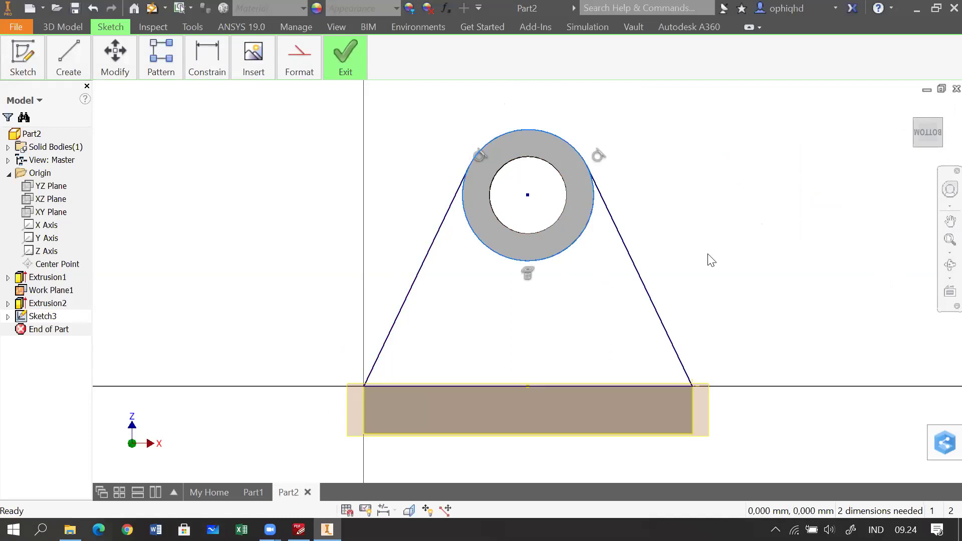
key(Escape)
drag(696, 267, 573, 154)
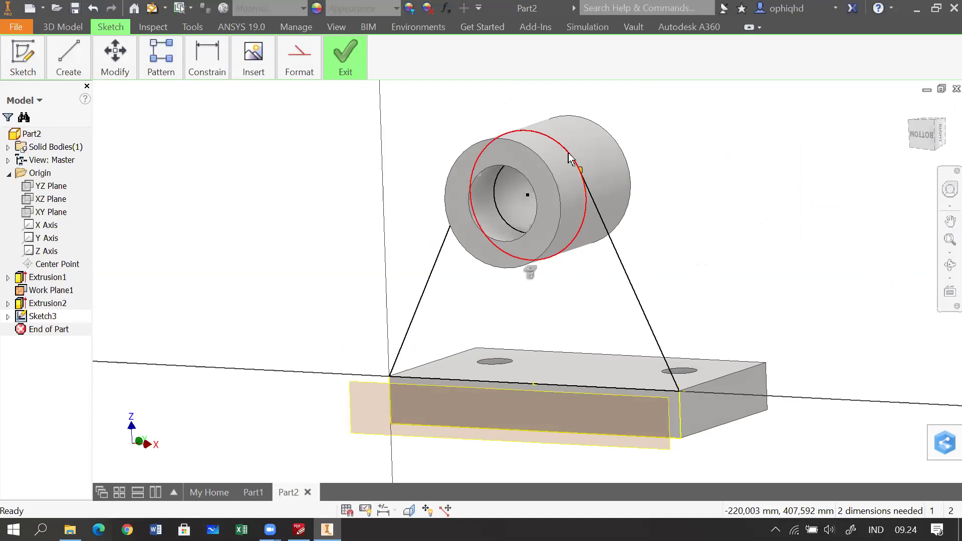
click(570, 160)
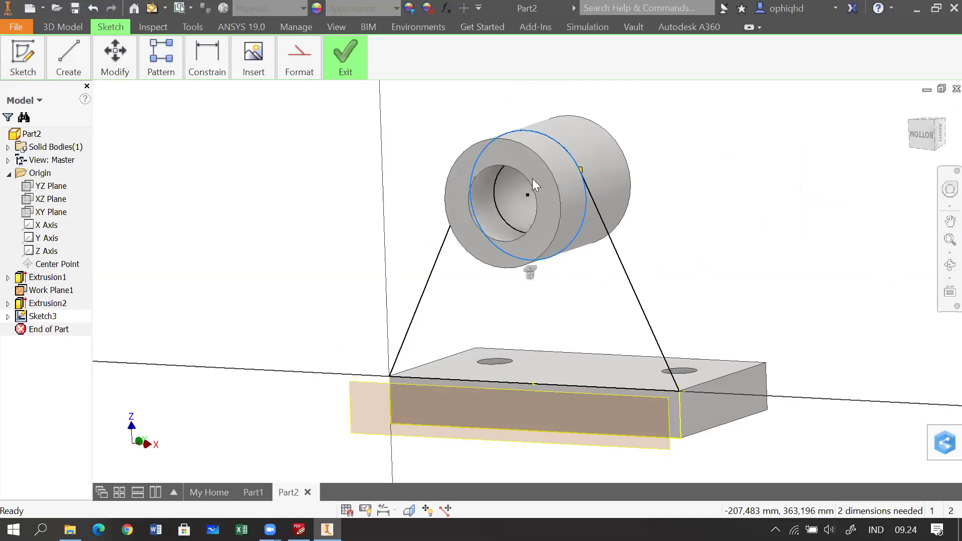
click(495, 202)
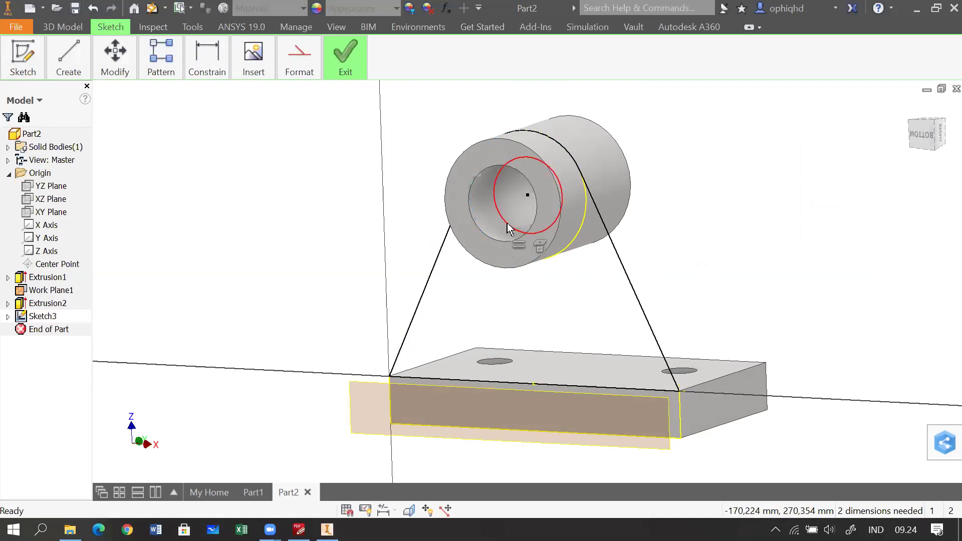
click(713, 232)
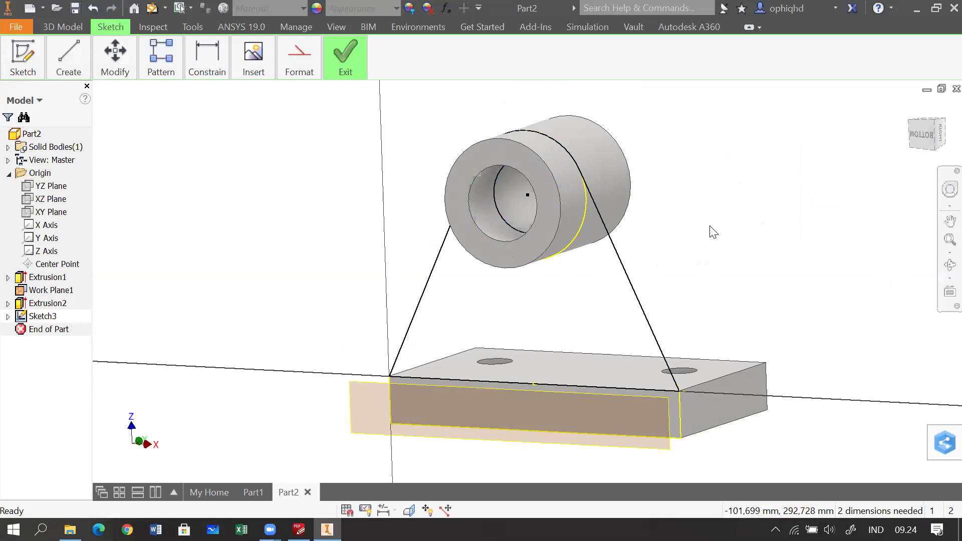
drag(710, 226, 741, 231)
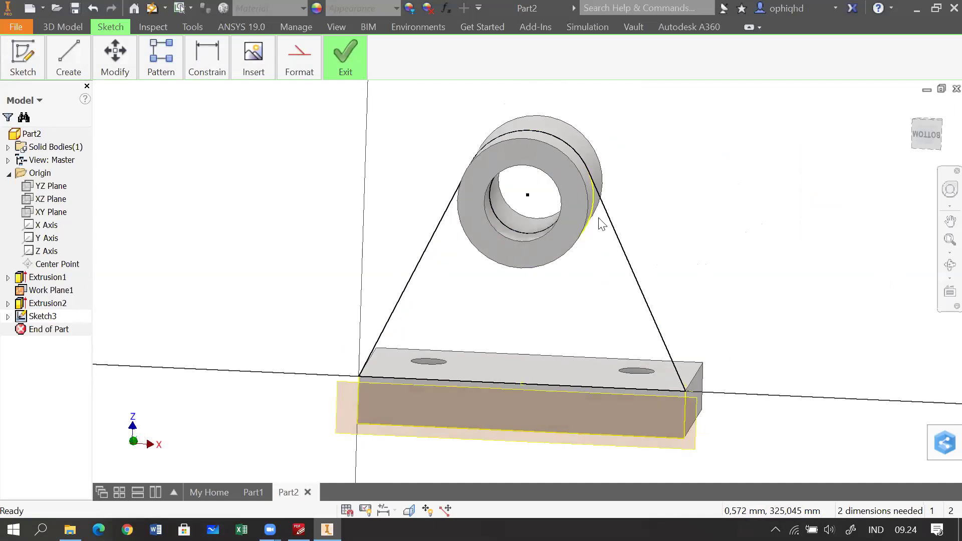
click(591, 385)
click(720, 316)
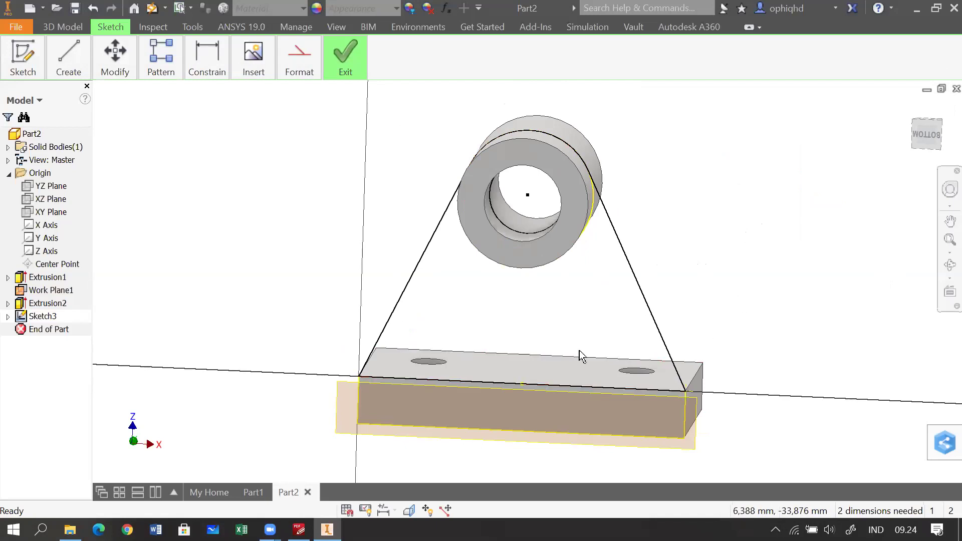
click(592, 227)
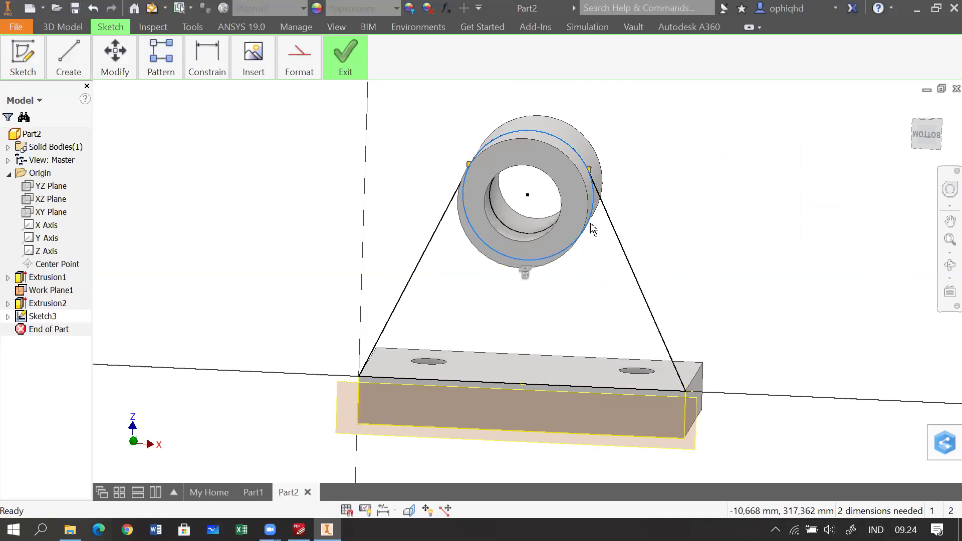
click(635, 187)
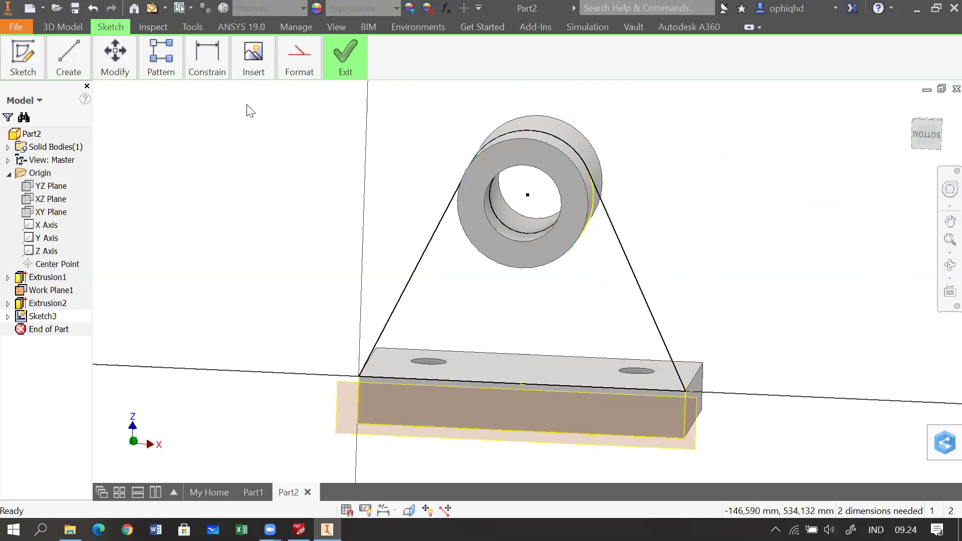
click(345, 103)
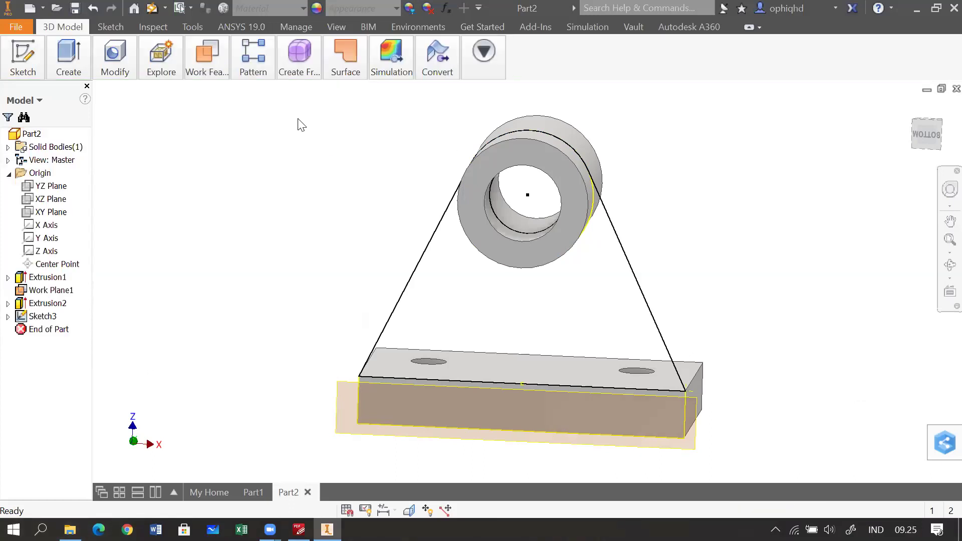
Try a rib from the Sketch3 outline, parallel to the sketch plane, with the 1 mm thickness on either side and symmetric.
drag(359, 197, 326, 188)
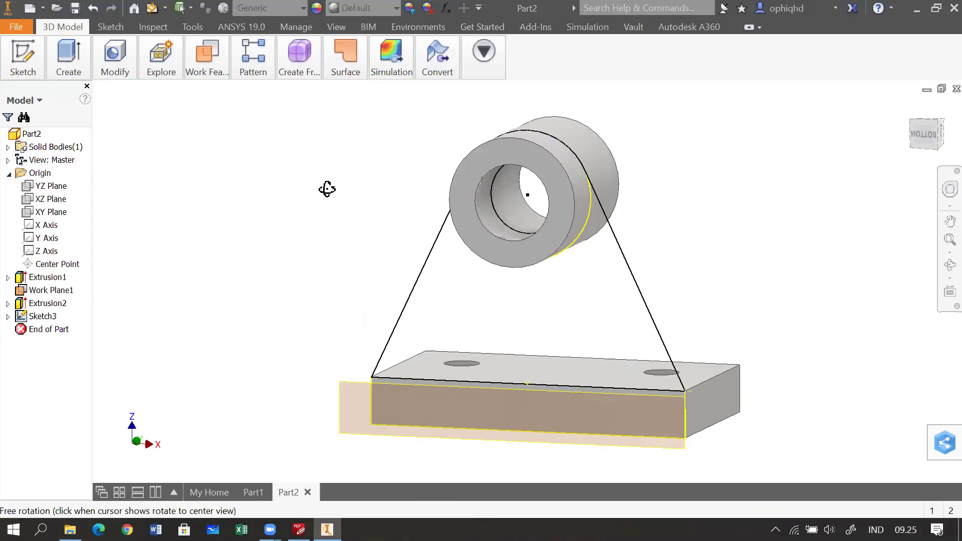
click(65, 75)
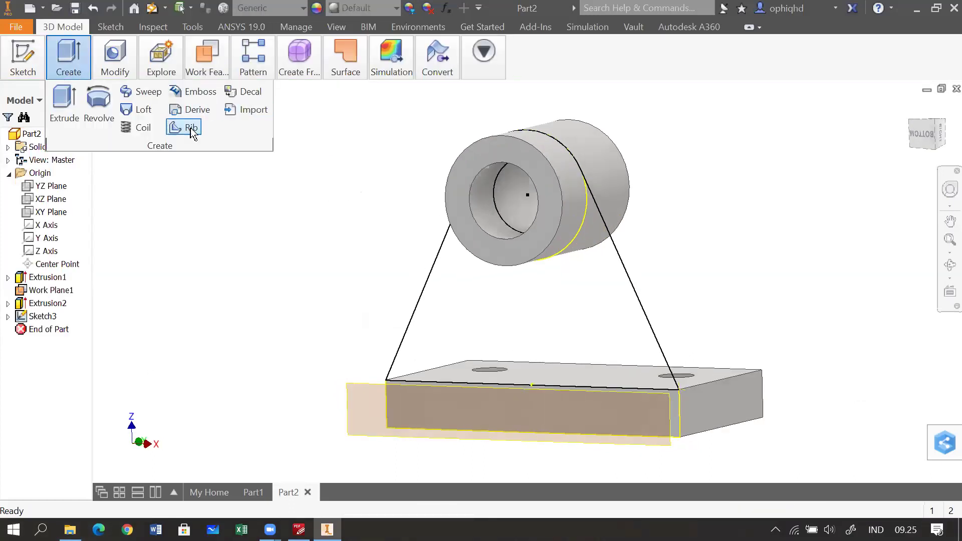
click(191, 128)
click(621, 260)
click(672, 148)
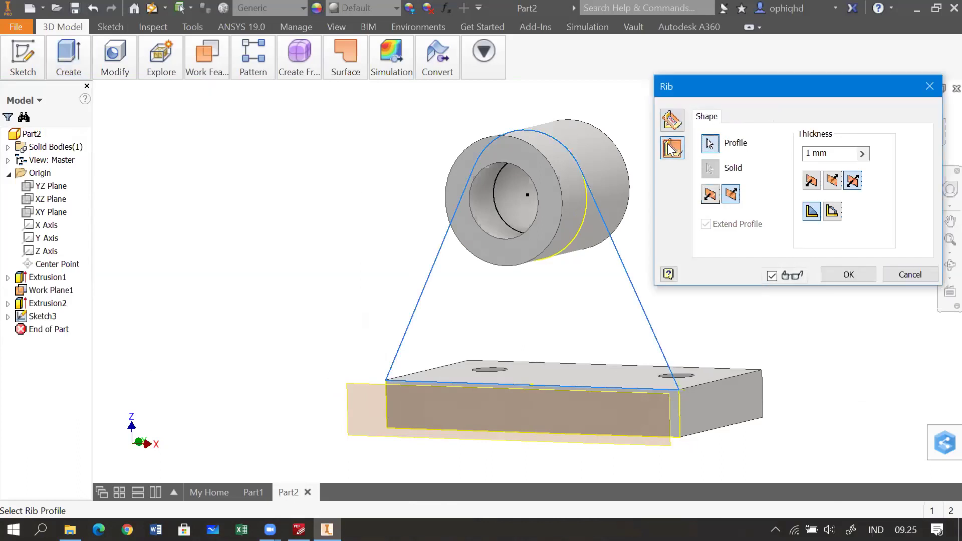
click(811, 181)
click(831, 182)
click(850, 182)
Try both rib directions, switch the rib to normal to the sketch plane, and check its boss and draft options.
click(717, 198)
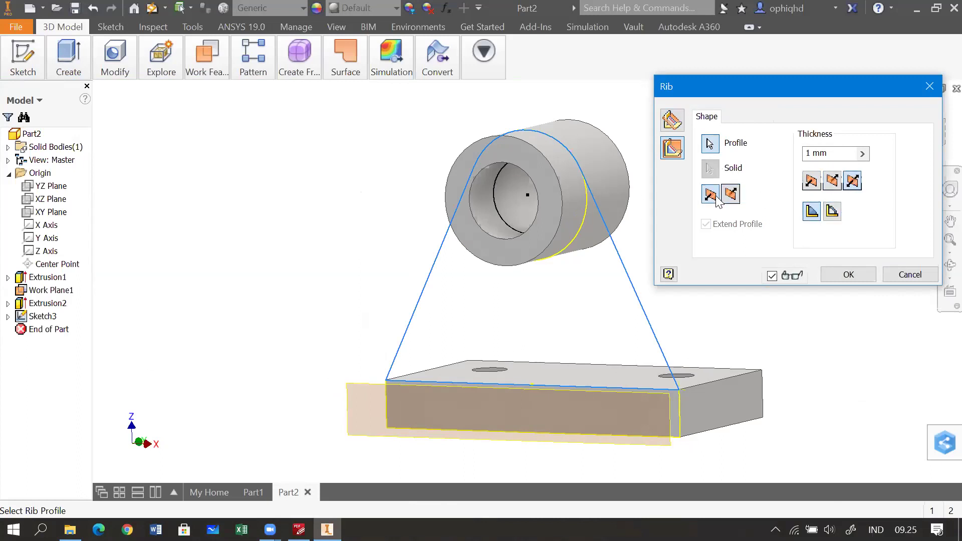
click(730, 195)
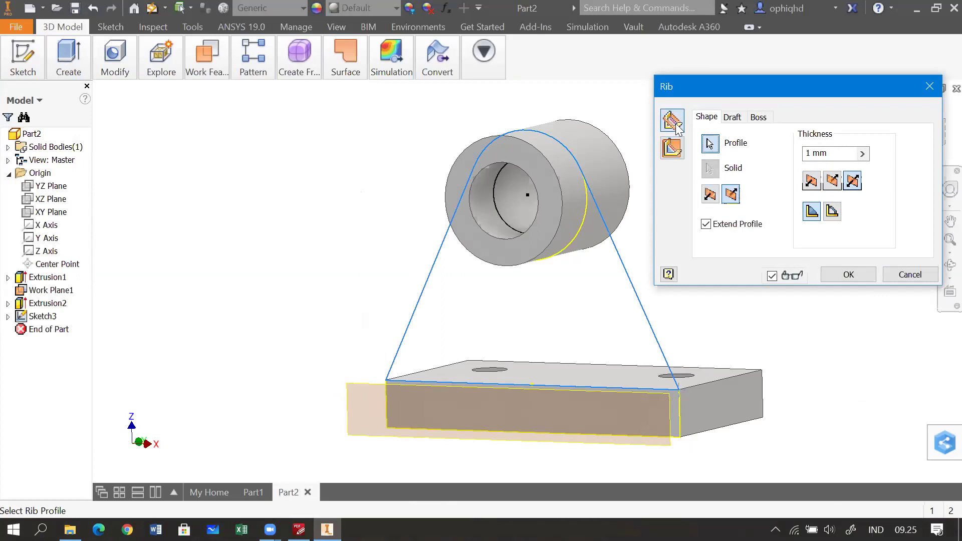
click(710, 194)
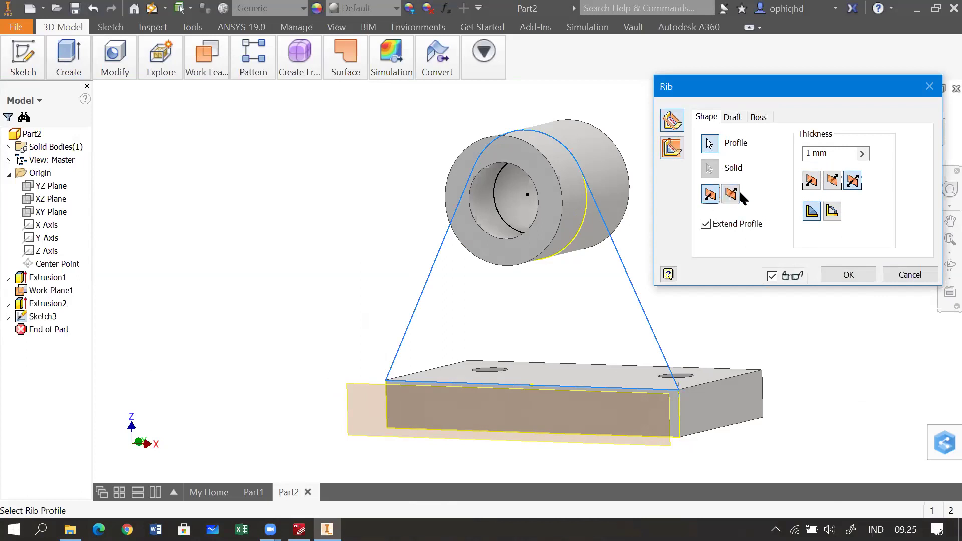
click(758, 118)
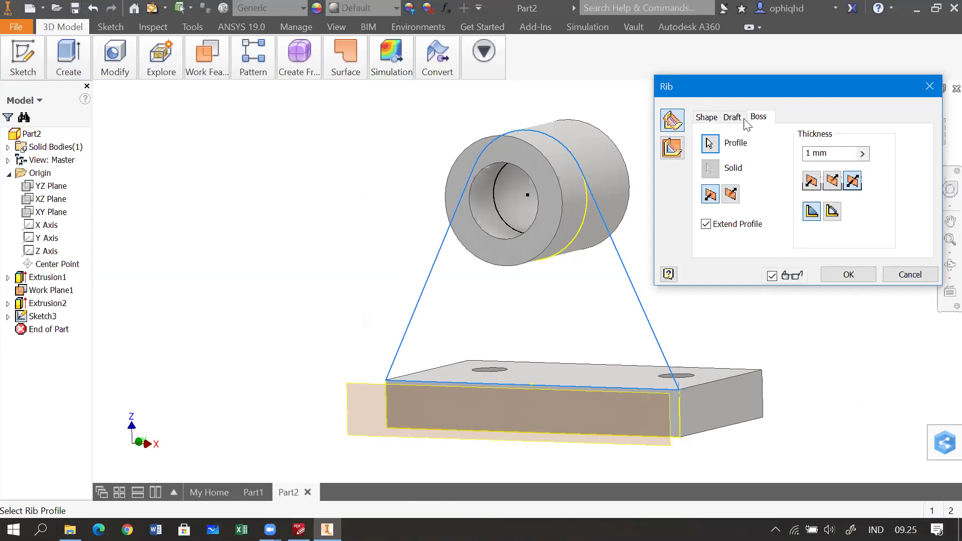
click(736, 120)
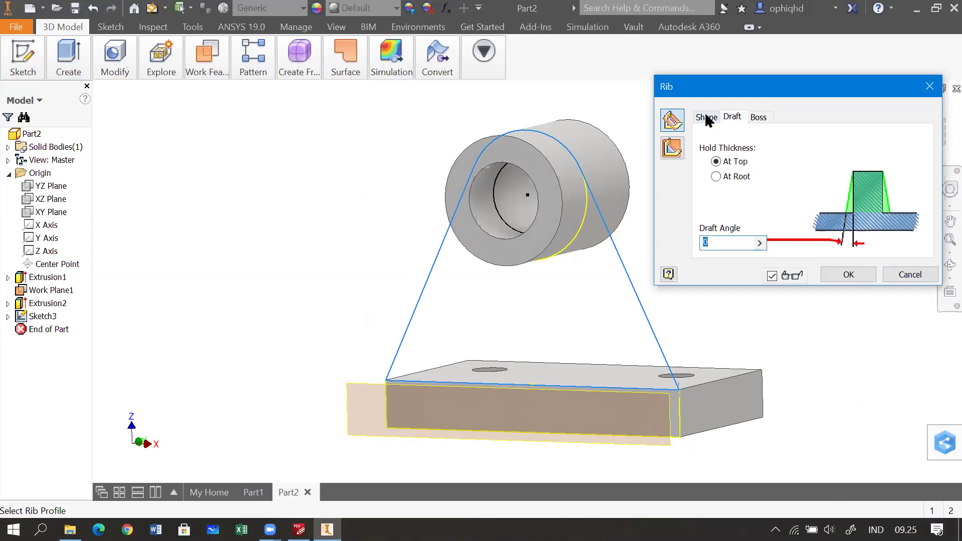
click(707, 120)
Try the rib parallel to the sketch plane in the first direction with a finite 1 mm extent, and cancel the command.
click(708, 196)
click(673, 148)
click(672, 124)
click(674, 147)
click(831, 212)
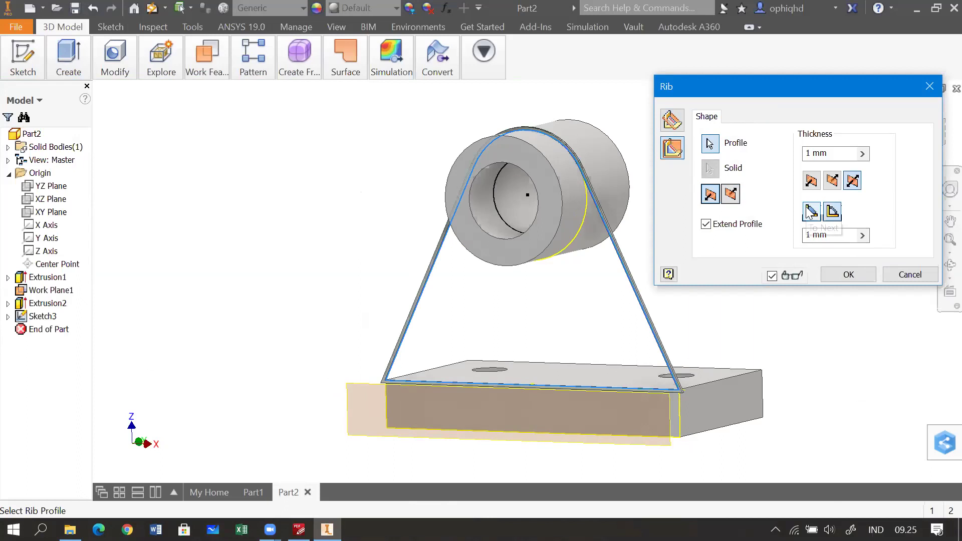
key(F4)
drag(723, 307, 756, 254)
click(905, 275)
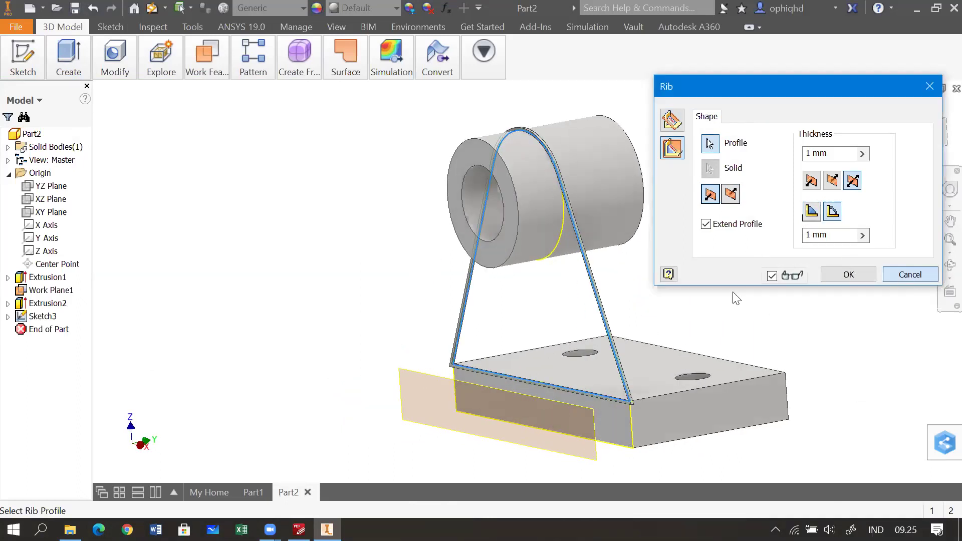
Reopen Sketch3 and draw a circle from the bore centre through the upper end of the +X-side tangent line.
key(F4)
drag(719, 298, 816, 288)
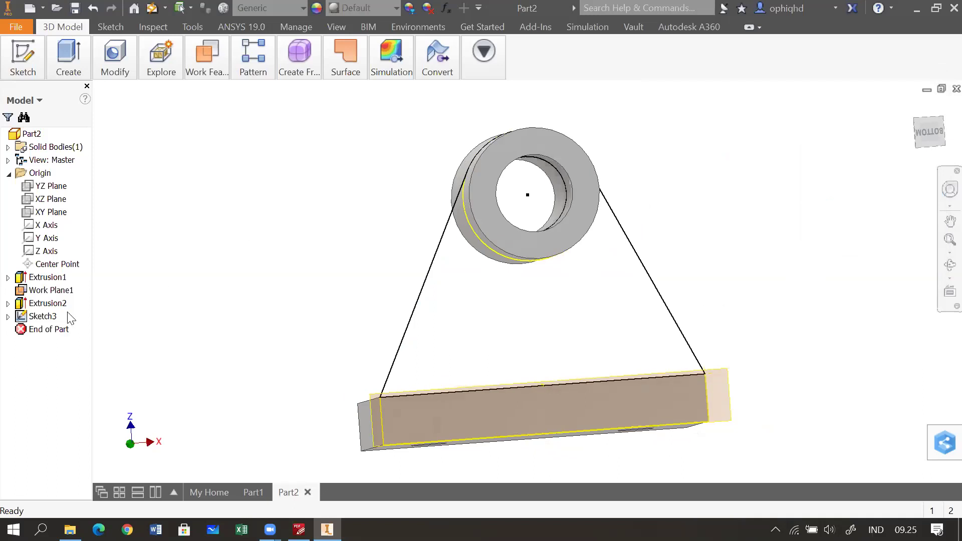
double_click(50, 317)
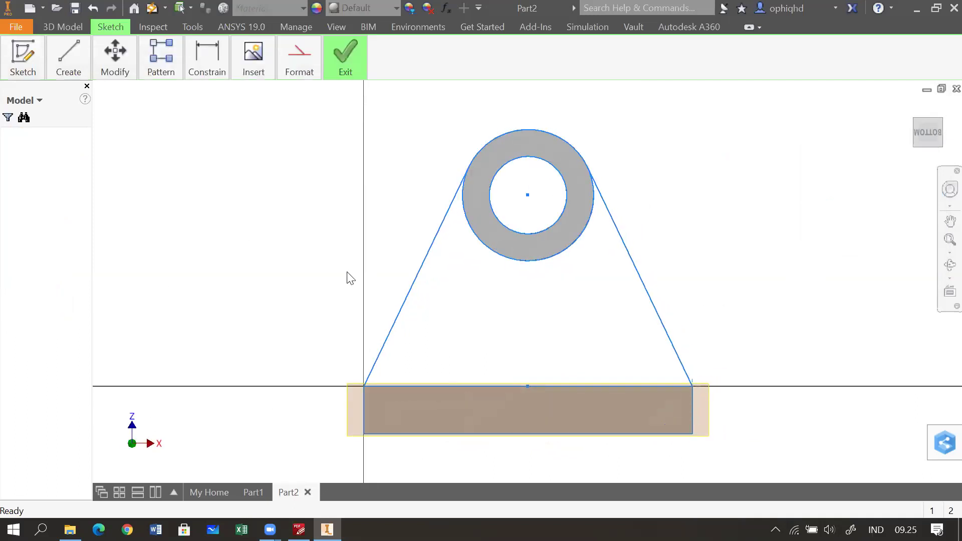
click(69, 58)
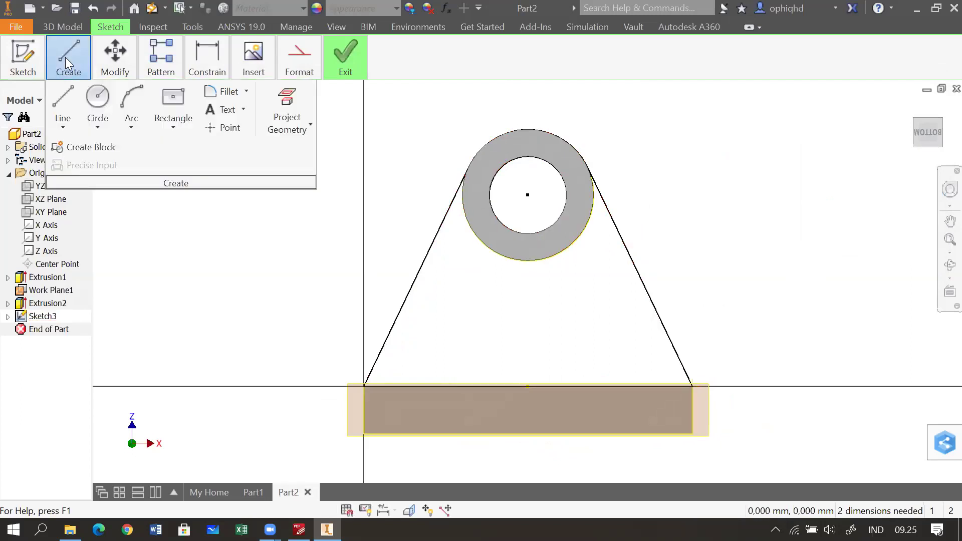
click(99, 98)
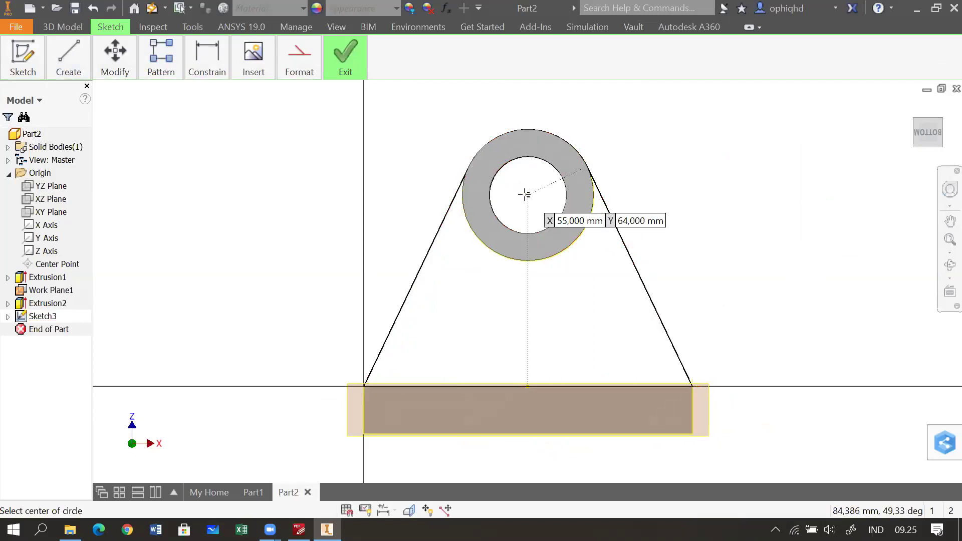
click(529, 194)
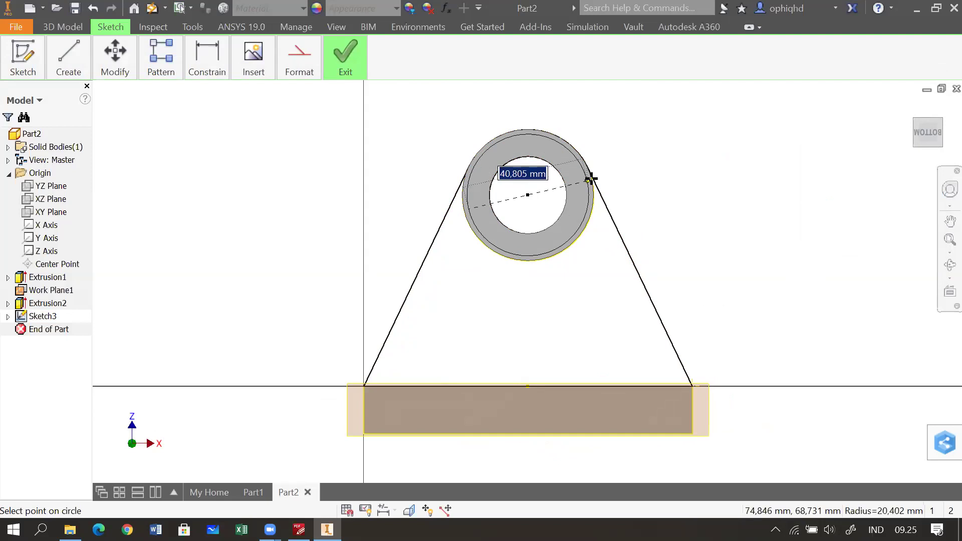
click(591, 176)
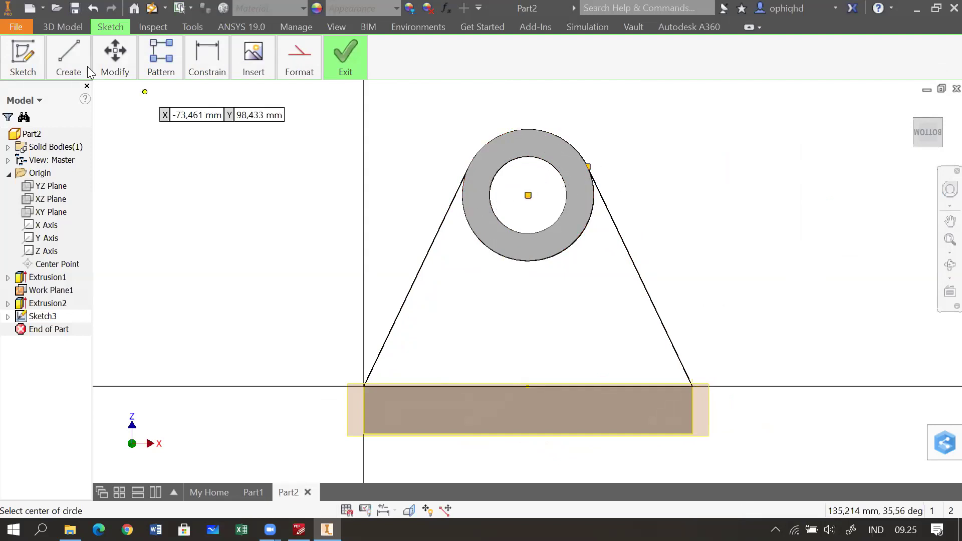
Trim the upper arc of the circle between the two tangent lines.
click(120, 59)
click(166, 95)
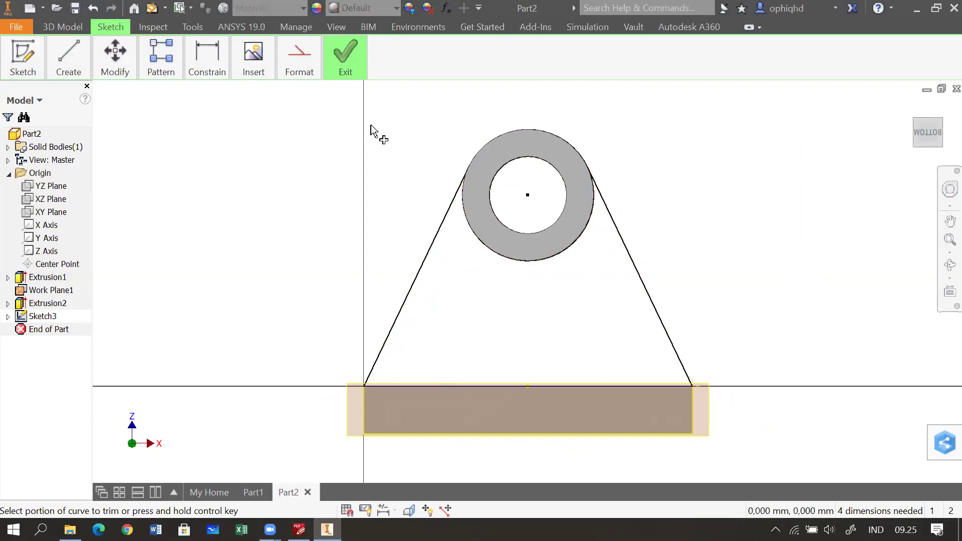
click(505, 136)
Draw a line about 110 mm long on the base plate's upper edge between the tangent lines' lower ends, and finish the sketch.
click(70, 62)
key(l)
scroll(371, 378, up, 3)
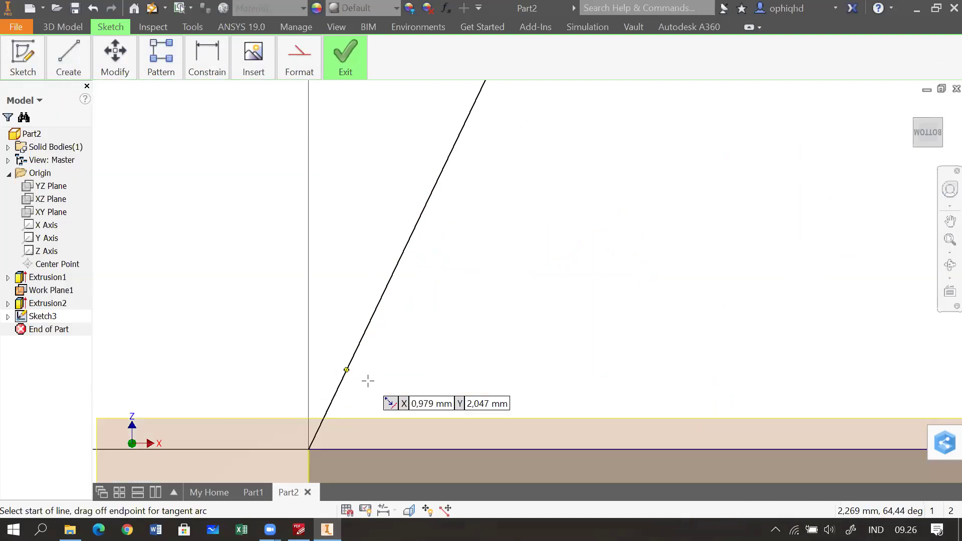
click(309, 447)
mouse_move(558, 436)
mouse_down()
mouse_move(762, 407)
mouse_move(193, 296)
mouse_up()
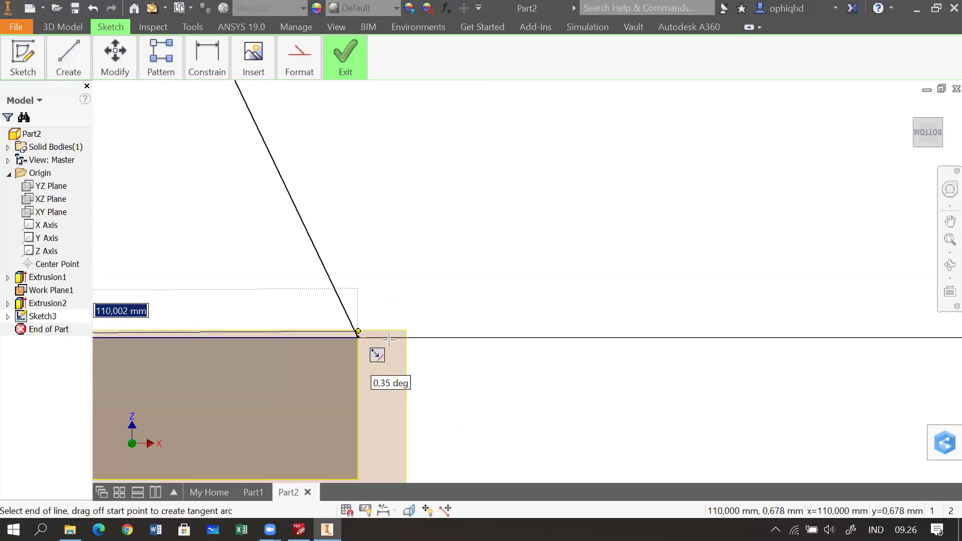
scroll(389, 339, down, 2)
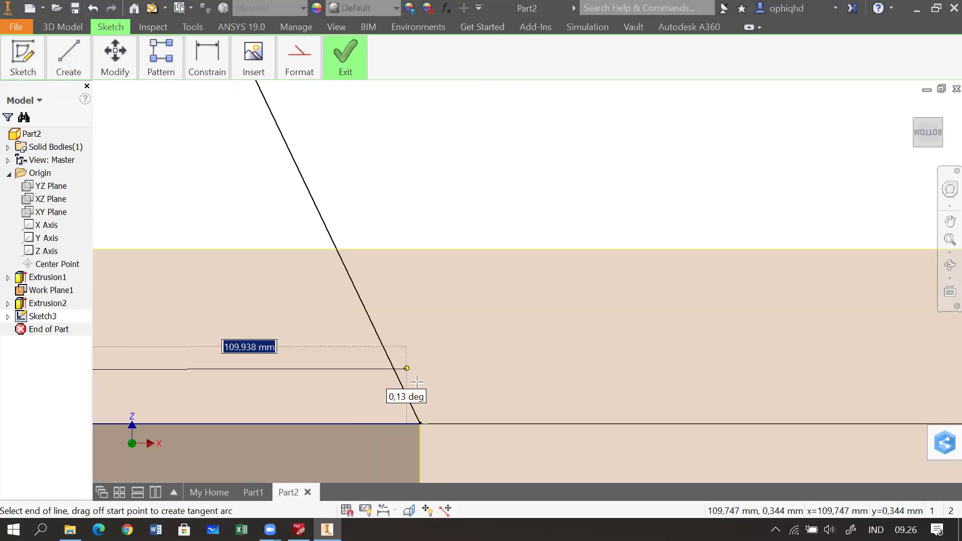
click(419, 423)
key(Escape)
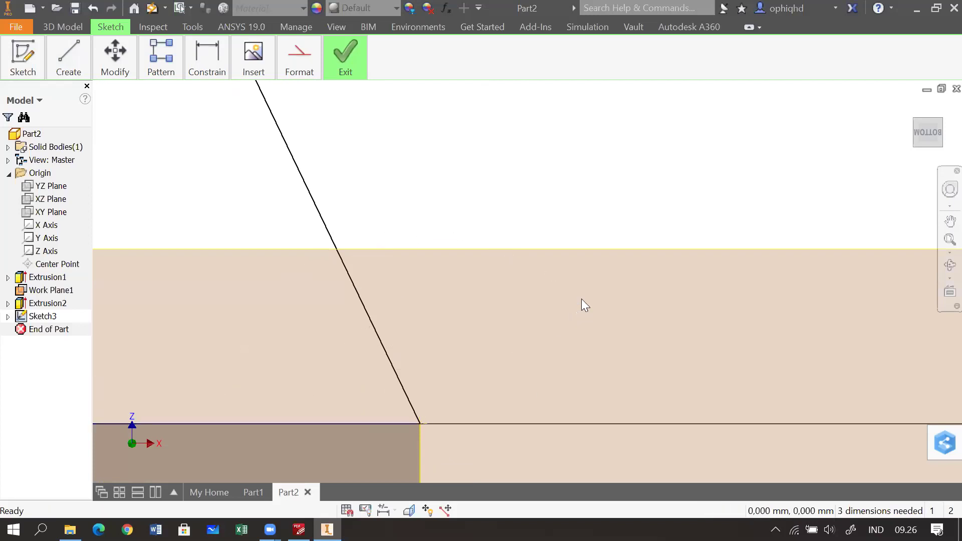
scroll(522, 271, up, 2)
scroll(541, 254, up, 2)
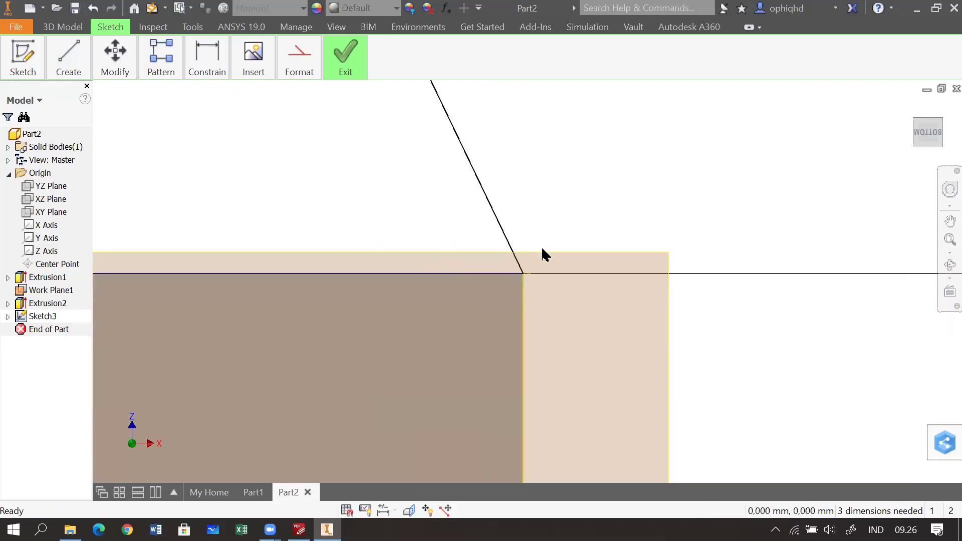
scroll(752, 250, up, 4)
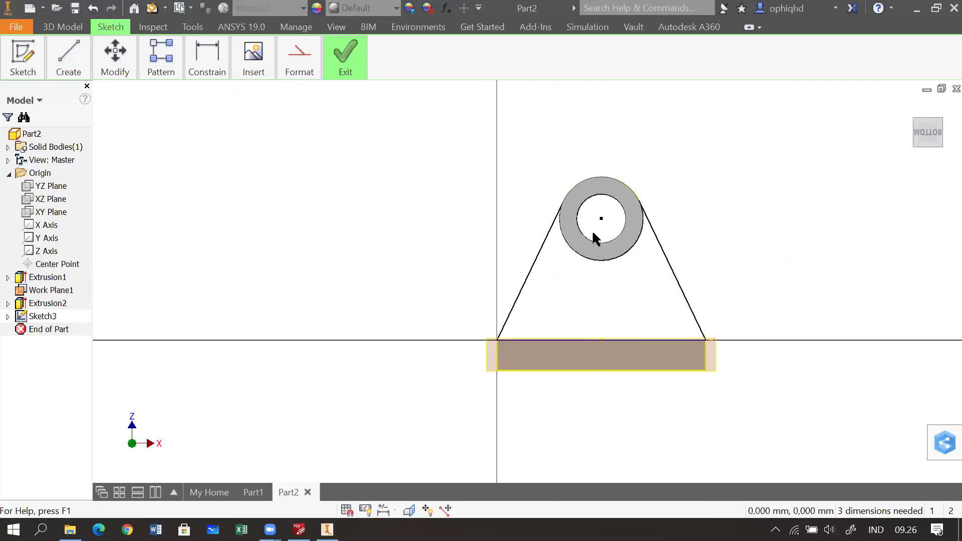
mouse_move(345, 60)
click(352, 99)
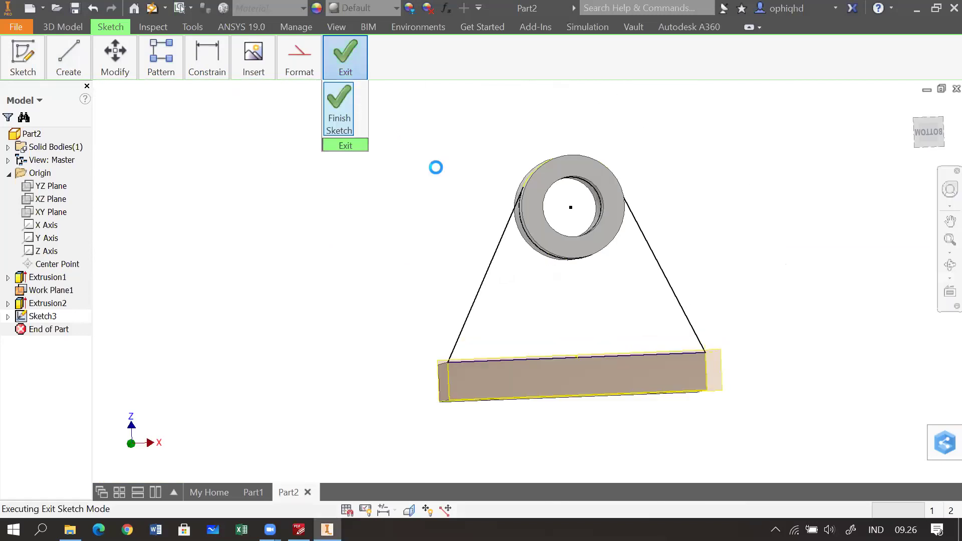
Start extruding the closed web profile between cylinder and base plate, with the direction flipped over the plate.
mouse_move(68, 60)
click(64, 105)
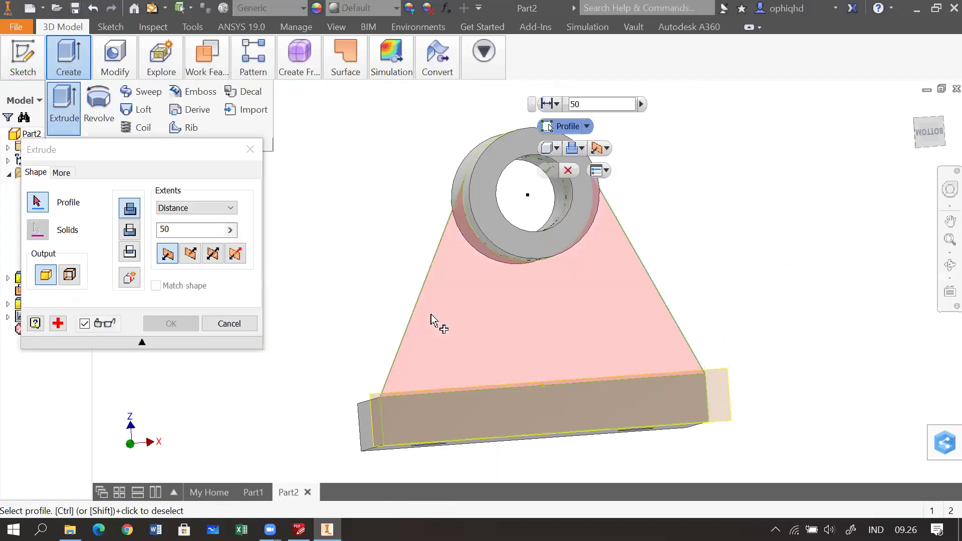
drag(704, 267, 618, 296)
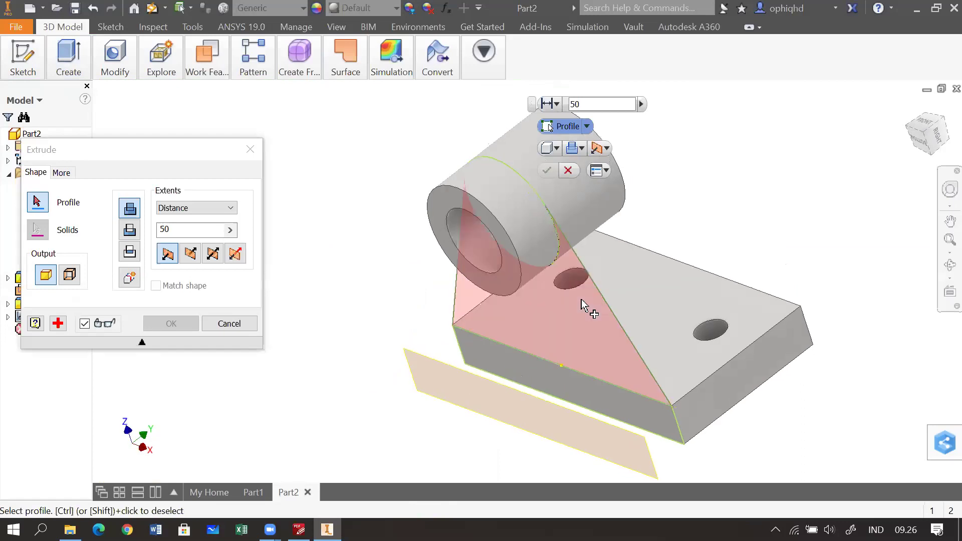
click(596, 322)
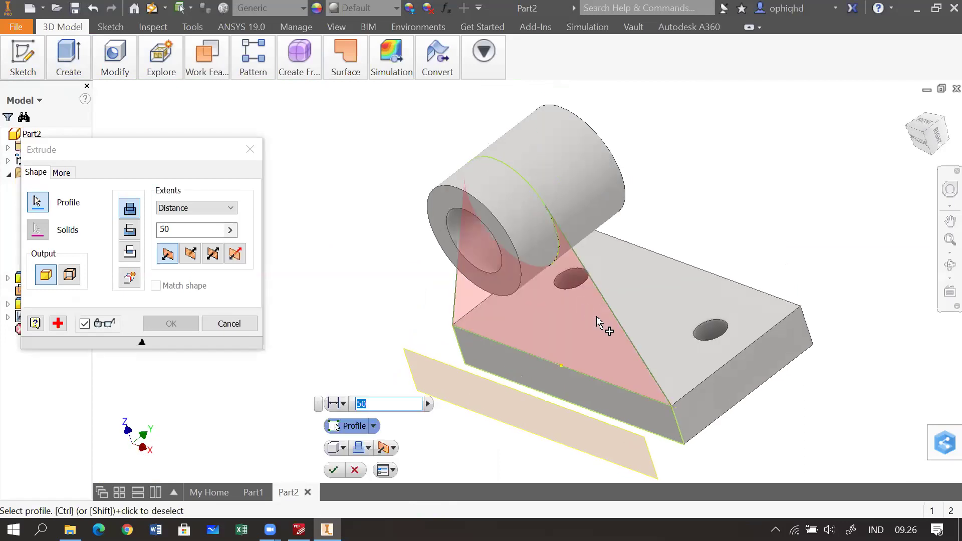
drag(737, 426, 679, 337)
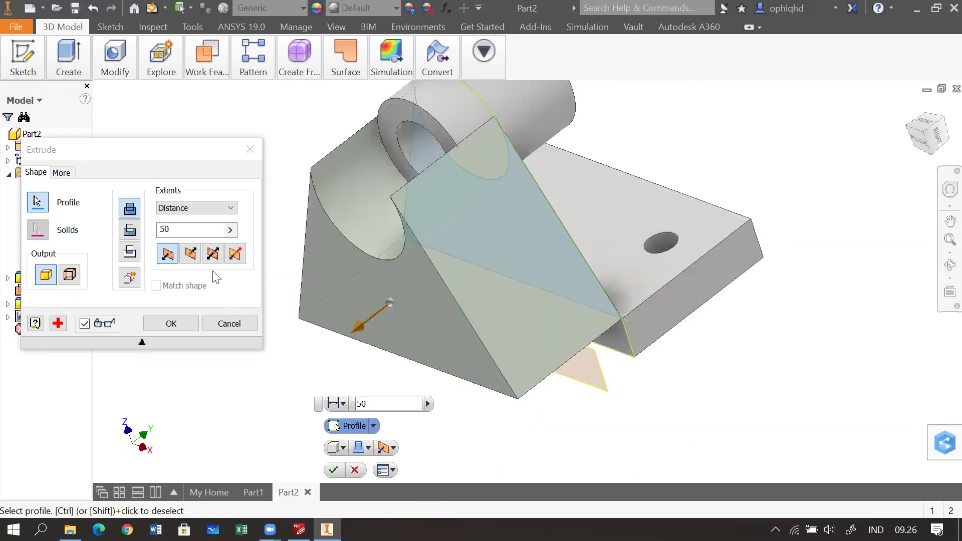
click(190, 254)
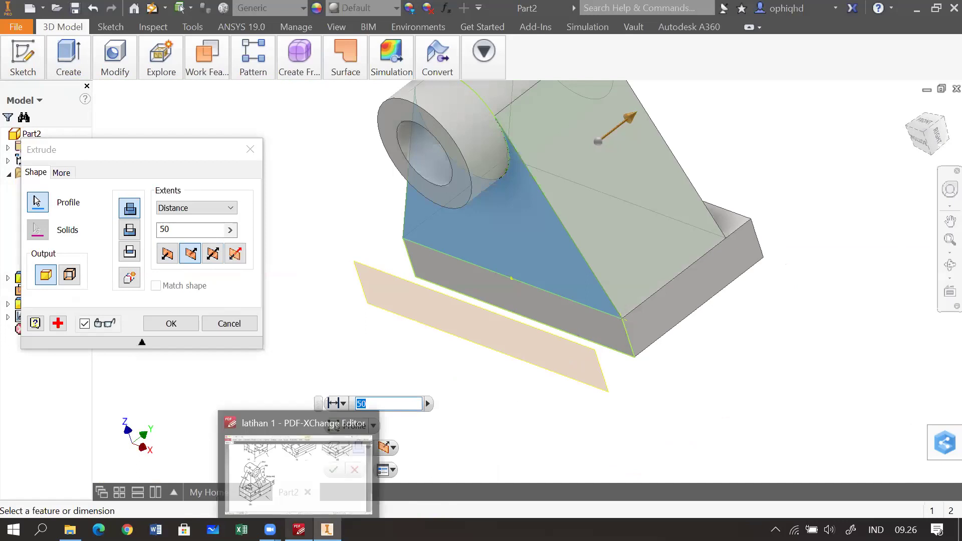
Check the web thickness on part (h) of the latihan 1 drawing in PDF-XChange Editor, and set the extrusion distance to 14 mm.
click(305, 501)
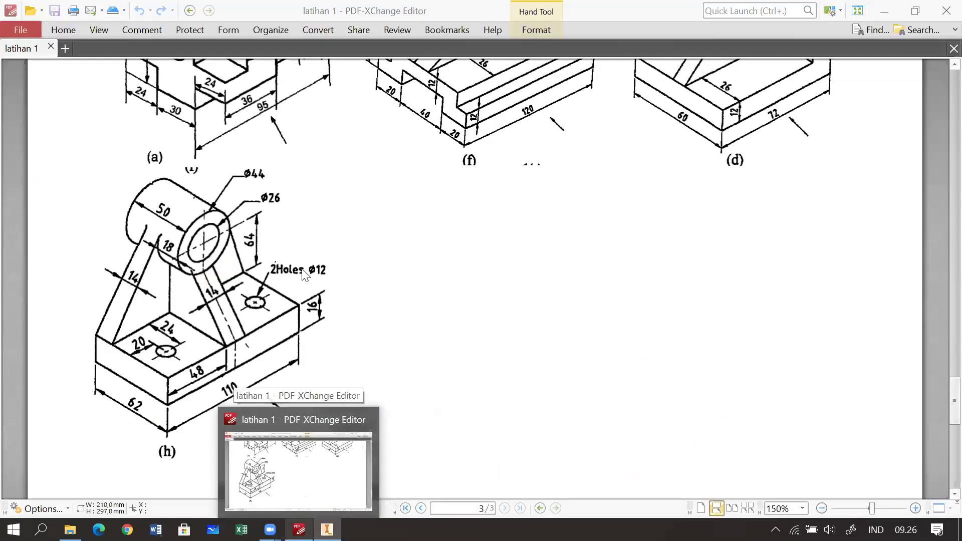
key(alt+Tab)
click(157, 234)
text(14)
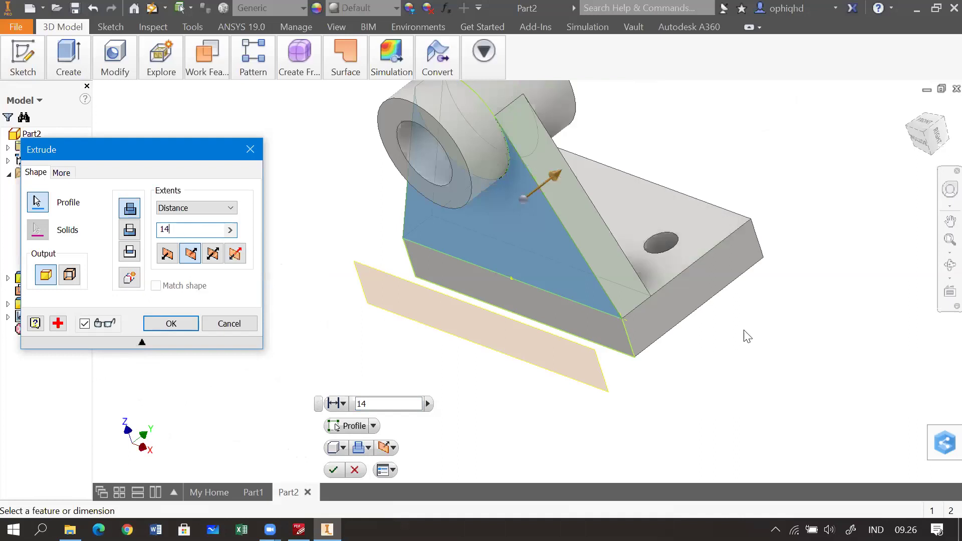
Inspect the web preview against the cylinder and base plate from several sides, and complete the joined extrusion.
key(F4)
drag(691, 337, 659, 370)
key(Escape)
key(F2)
drag(391, 337, 339, 302)
key(F4)
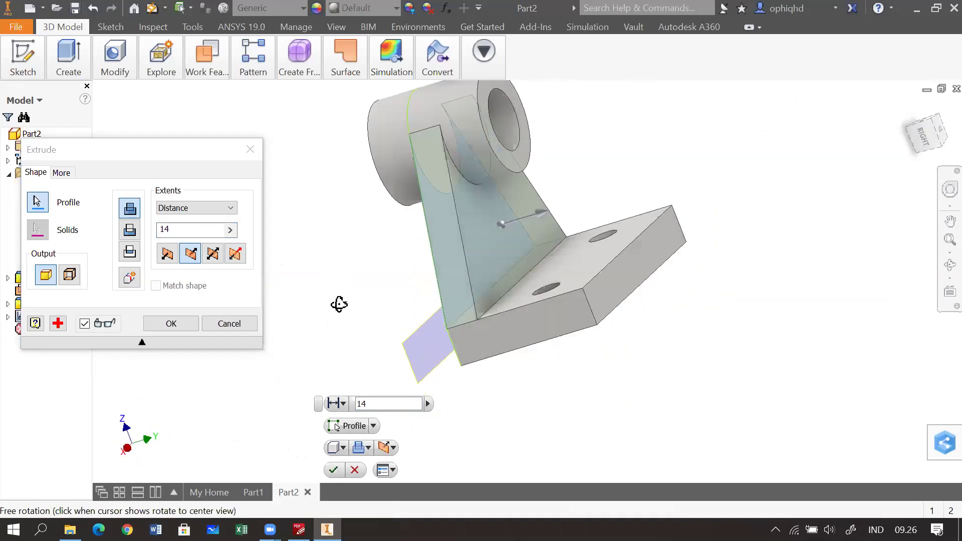
key(F4)
mouse_move(686, 314)
mouse_down()
mouse_move(674, 337)
mouse_move(706, 309)
mouse_move(657, 322)
mouse_move(671, 326)
mouse_up()
key(Escape)
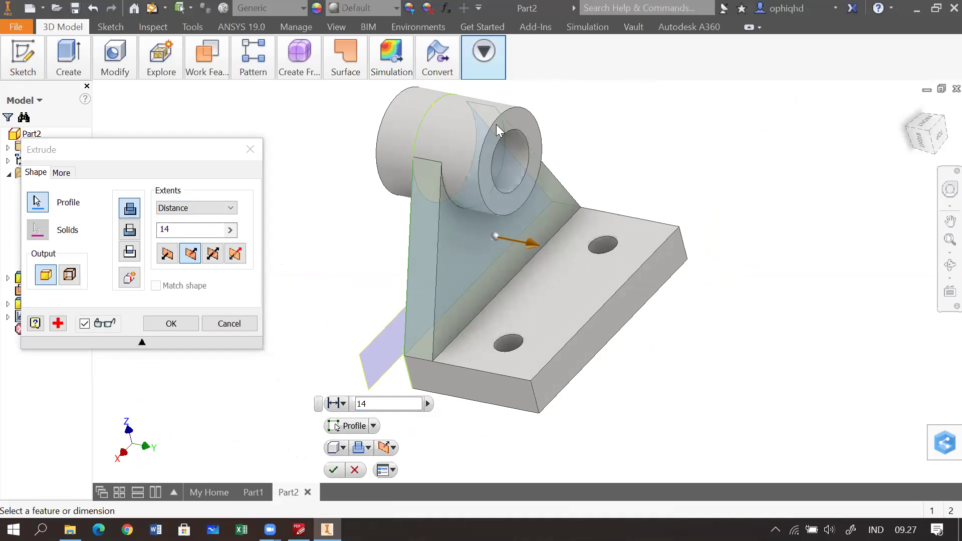
click(170, 324)
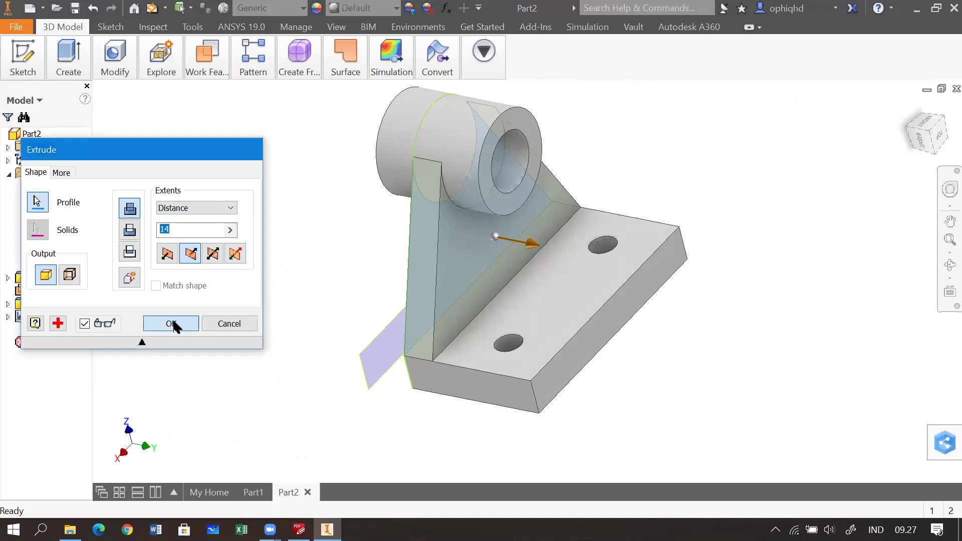
drag(796, 357, 726, 371)
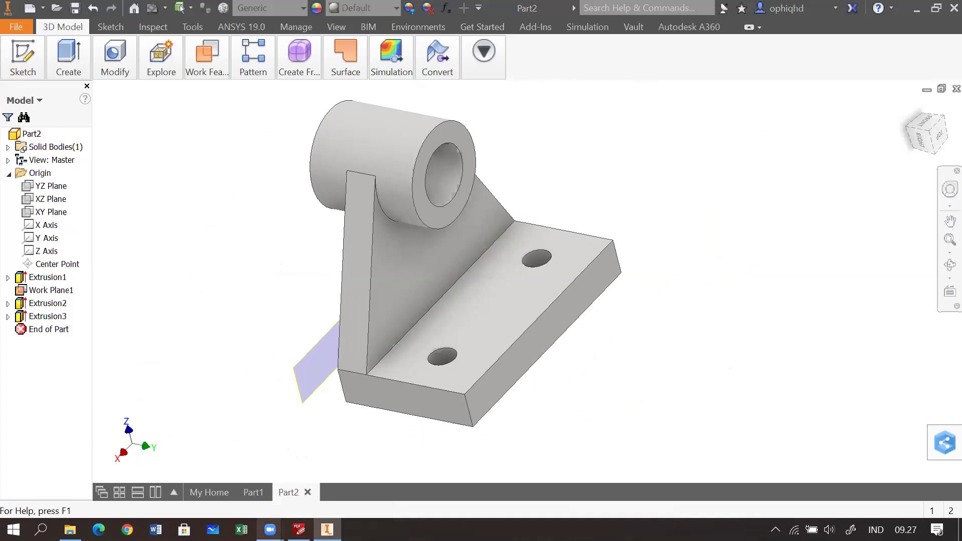
Inspect the finished web's back face and its joint with the cylinder and base plate from behind and the side.
mouse_move(270, 530)
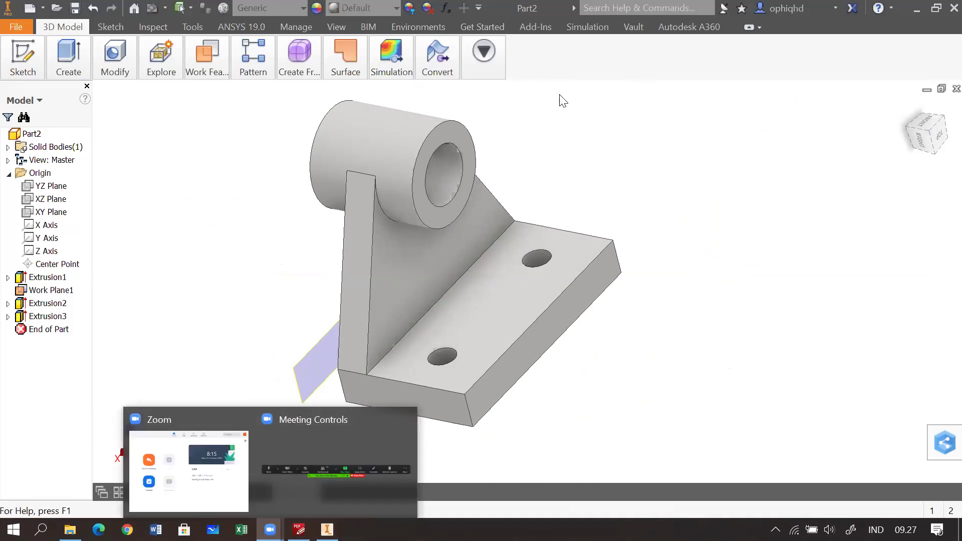
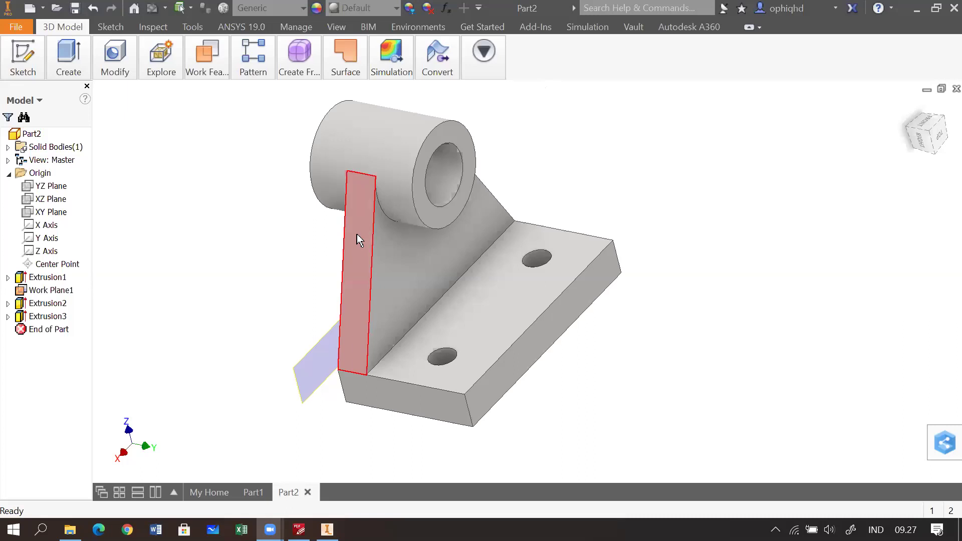
mouse_move(380, 257)
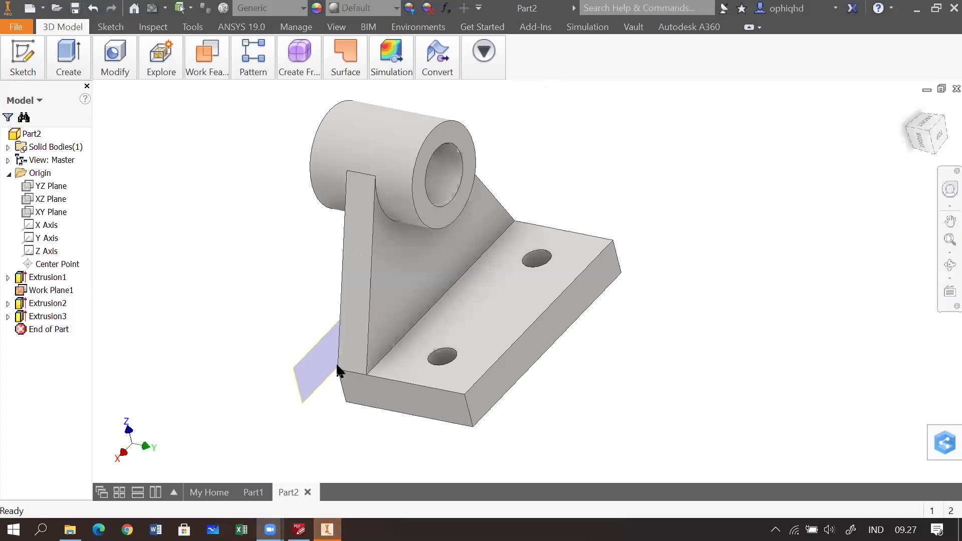
drag(324, 298, 433, 305)
key(Escape)
scroll(435, 305, down, 3)
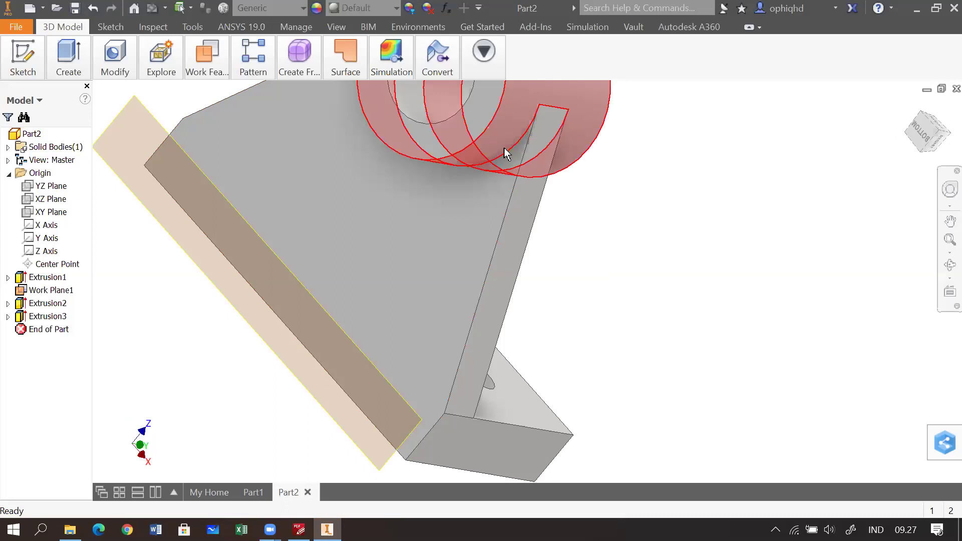
scroll(488, 240, up, 3)
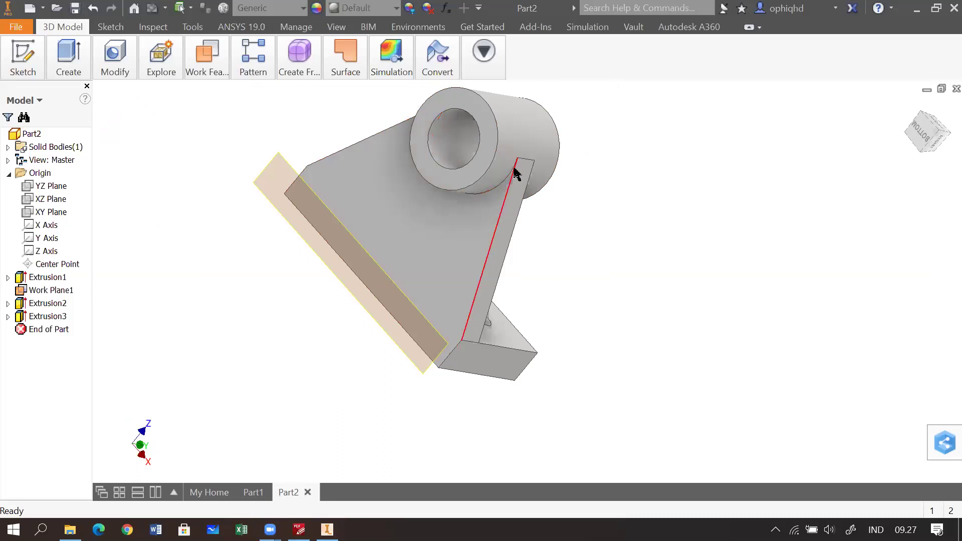
scroll(498, 220, down, 3)
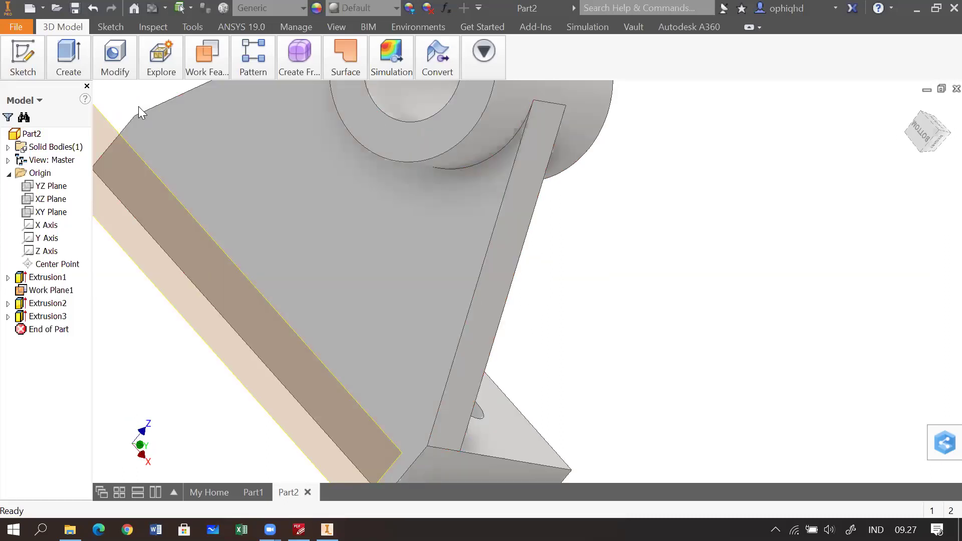
scroll(256, 171, up, 3)
drag(405, 190, 609, 228)
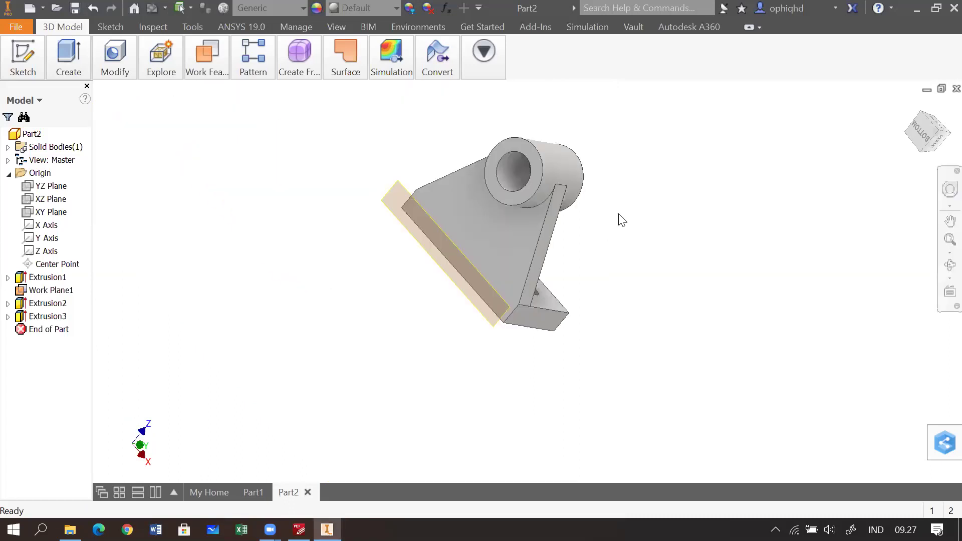
scroll(571, 214, down, 5)
scroll(572, 215, up, 4)
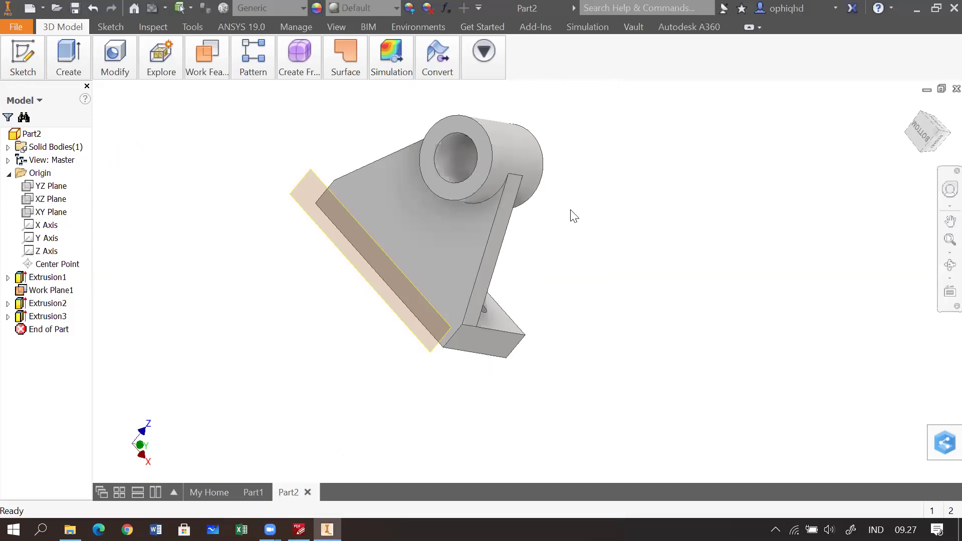
click(65, 61)
key(F4)
drag(651, 205, 620, 190)
key(Escape)
scroll(537, 219, down, 3)
key(F2)
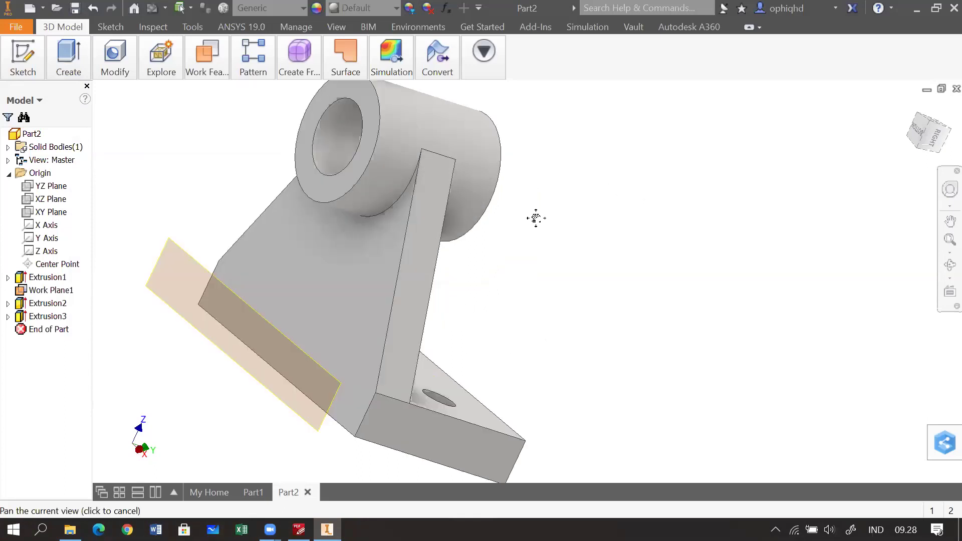
drag(535, 217, 566, 212)
key(Escape)
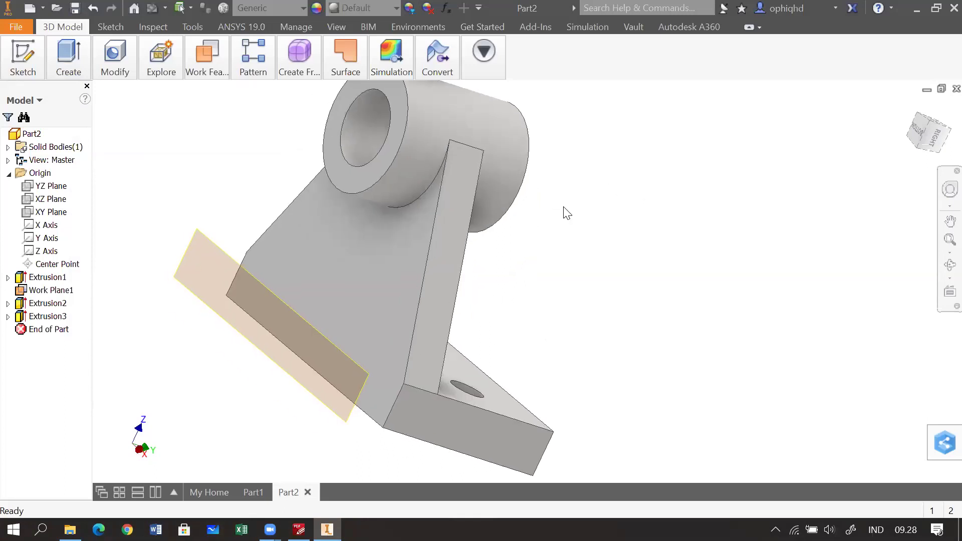
Examine the web's front face and side edges between the cylinder and base plate from several angles.
scroll(566, 212, up, 3)
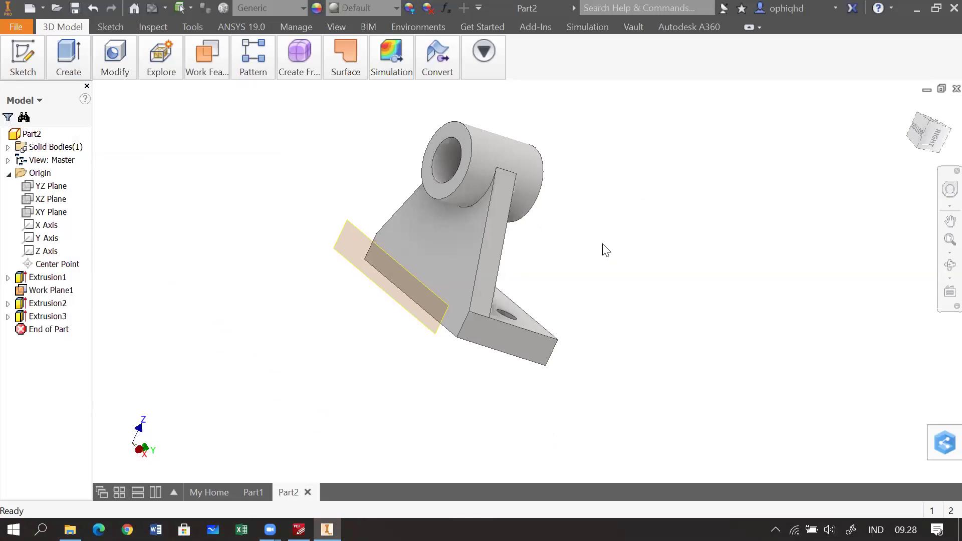
drag(601, 250, 492, 231)
drag(543, 265, 569, 219)
scroll(568, 220, down, 3)
drag(519, 246, 674, 196)
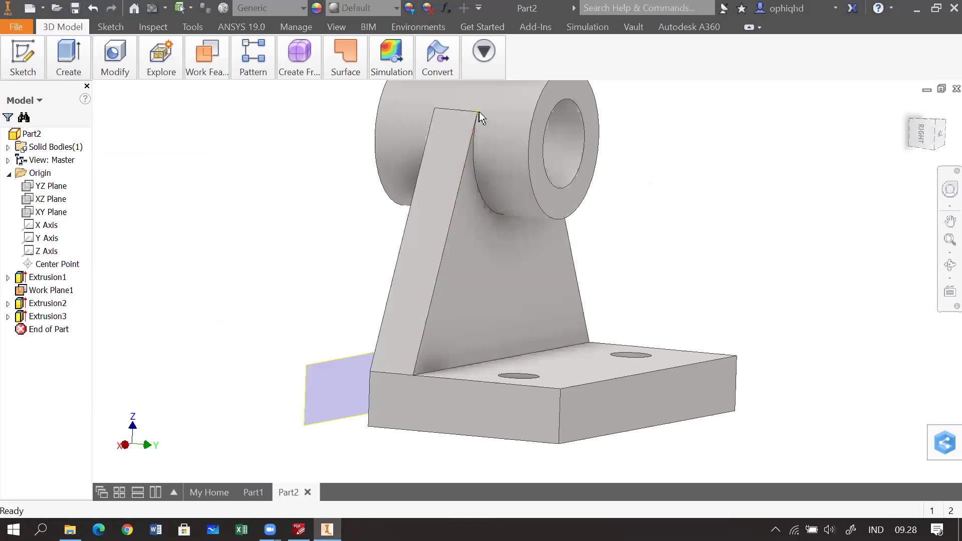
scroll(646, 235, down, 2)
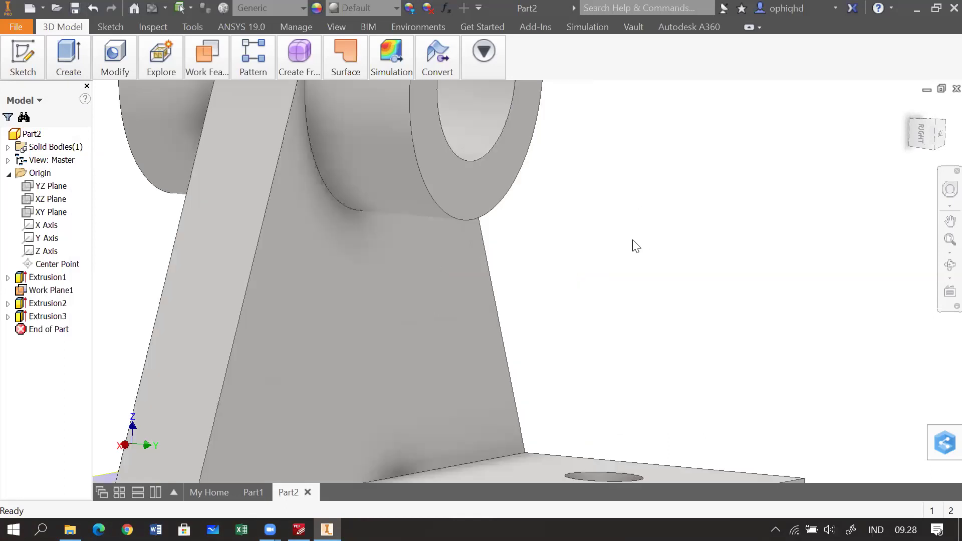
scroll(636, 245, up, 2)
drag(639, 247, 546, 221)
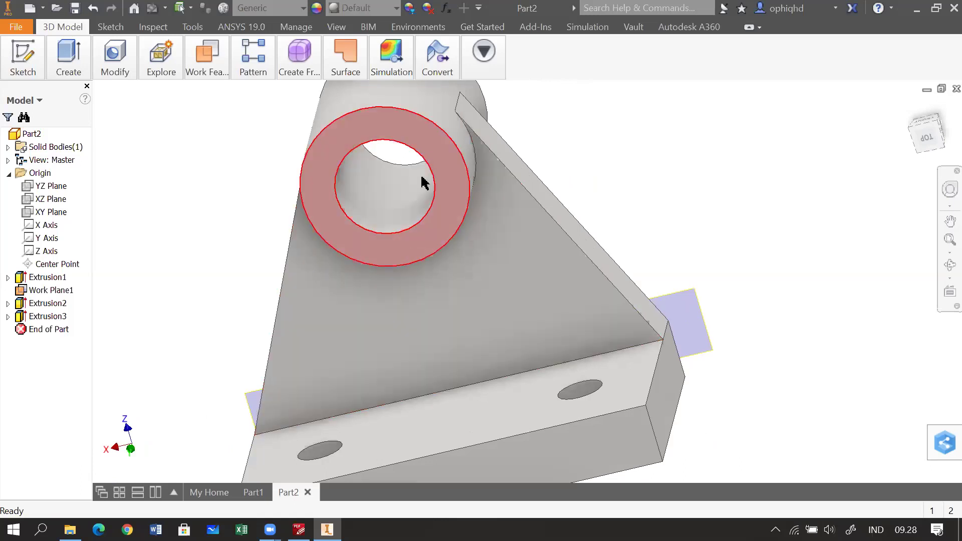
drag(575, 248, 381, 101)
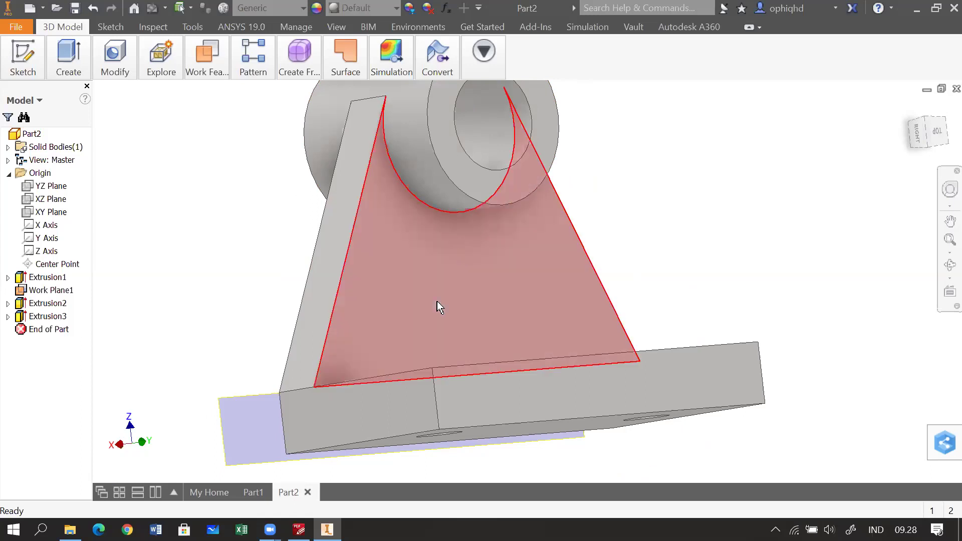
drag(583, 257, 490, 230)
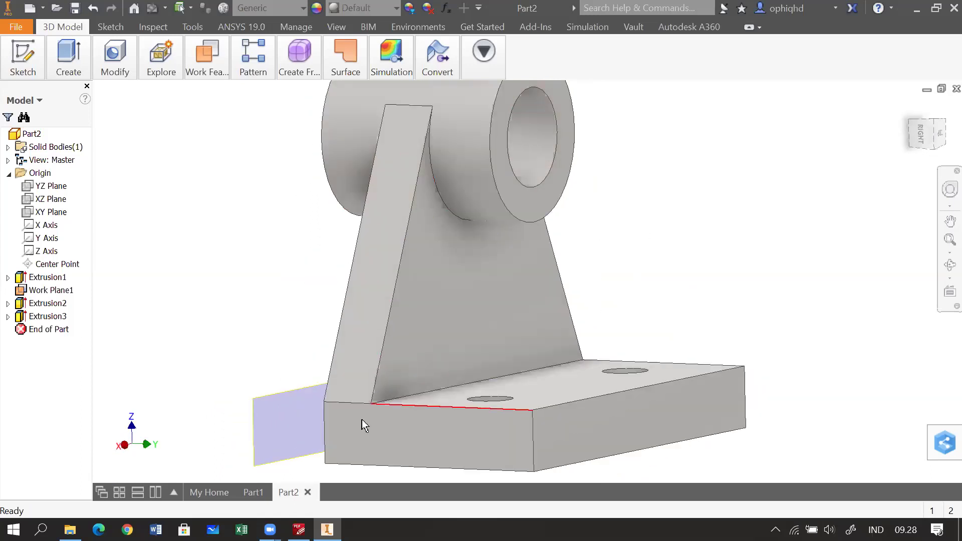
Check the front rib on part (h) of the latihan 1 drawing in PDF-XChange Editor, and preview the YZ plane through the bracket in Inventor.
click(299, 529)
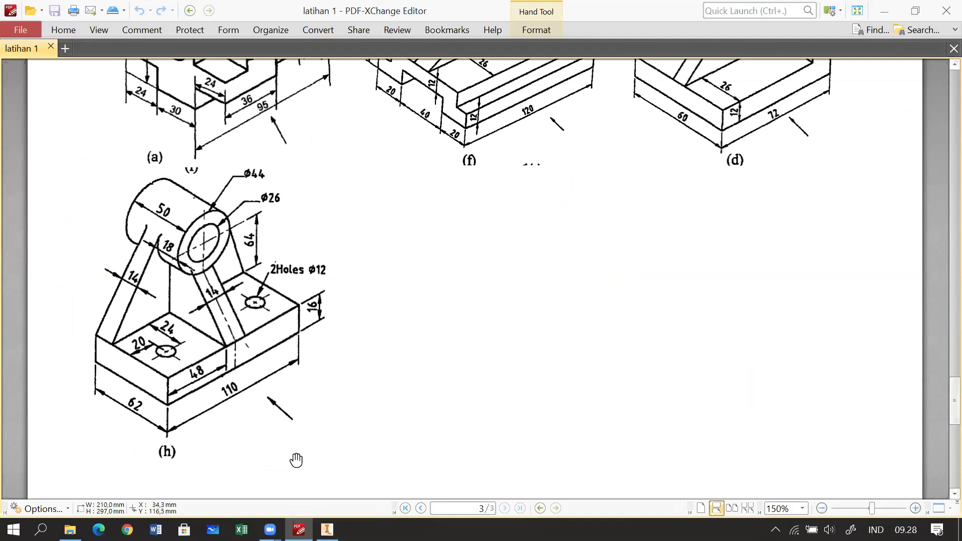
click(326, 529)
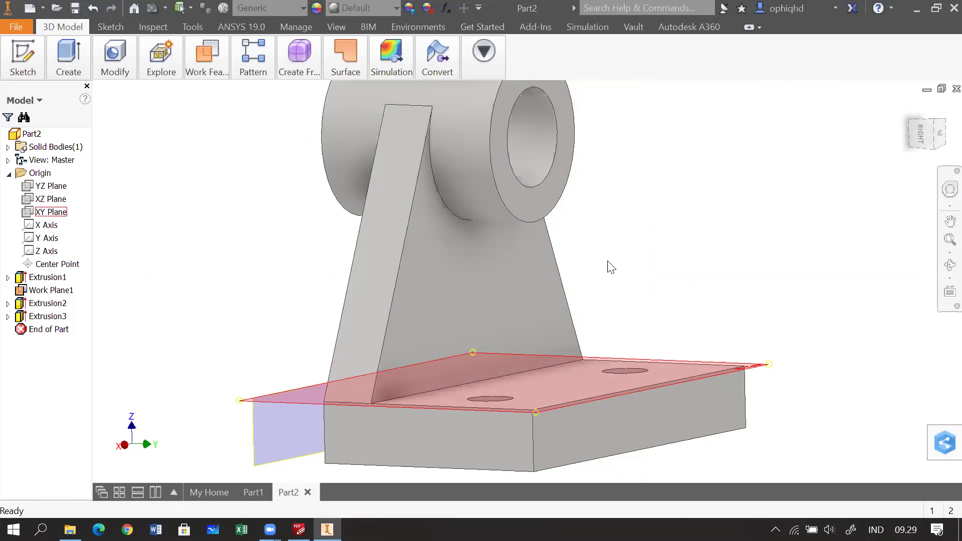
scroll(549, 256, down, 5)
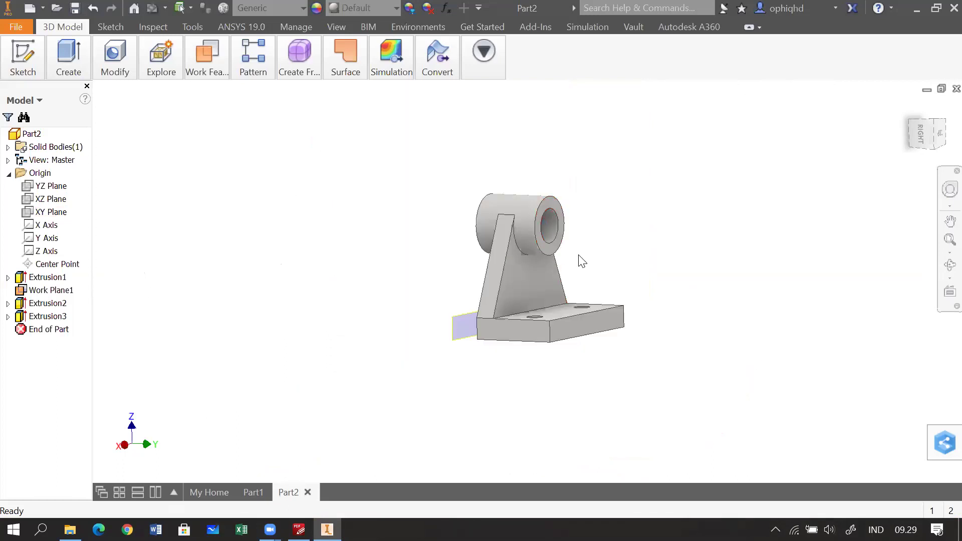
scroll(577, 258, up, 3)
click(52, 189)
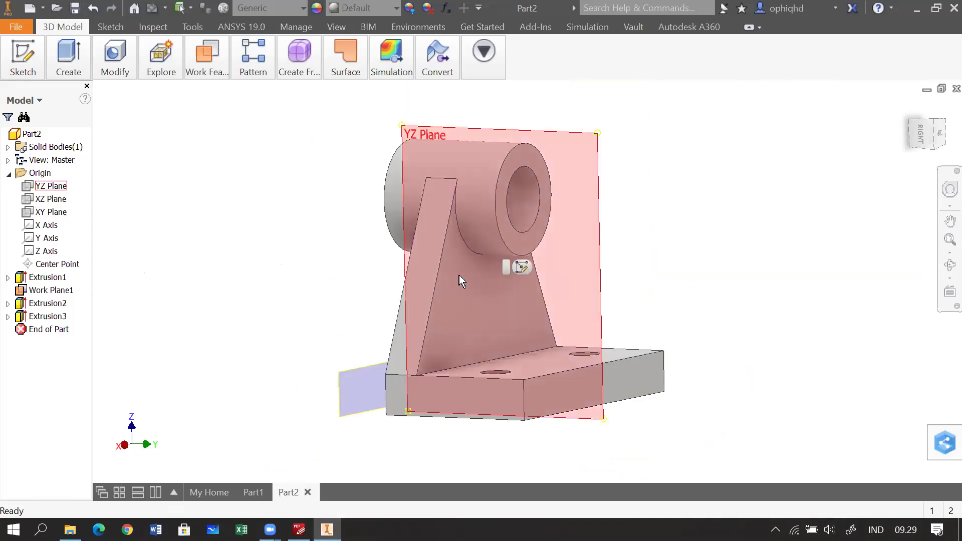
drag(869, 358, 845, 355)
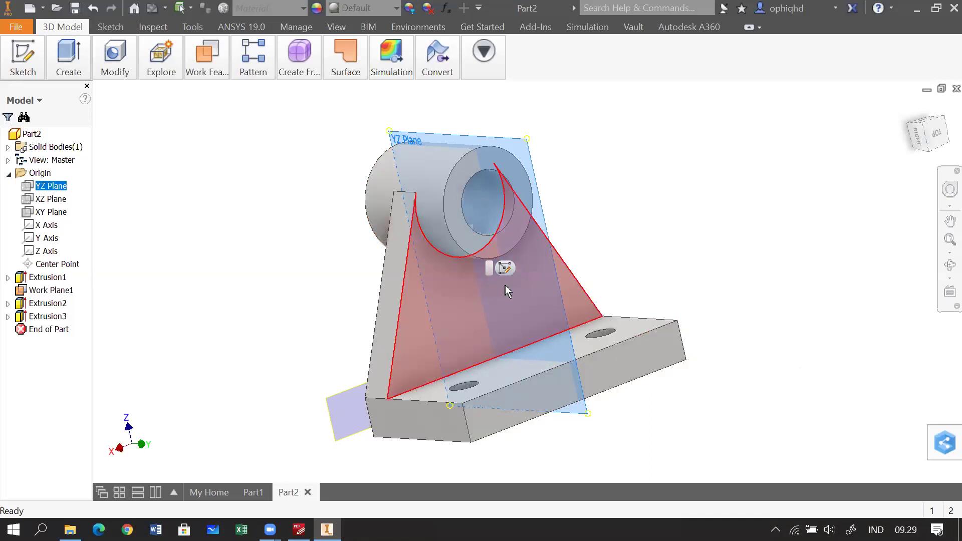
scroll(505, 284, up, 2)
drag(628, 225, 675, 220)
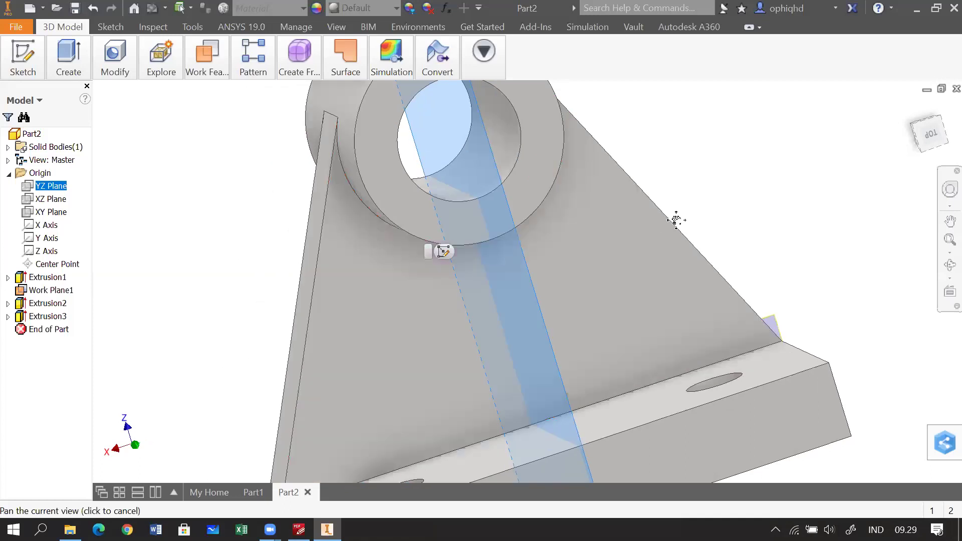
scroll(520, 170, down, 3)
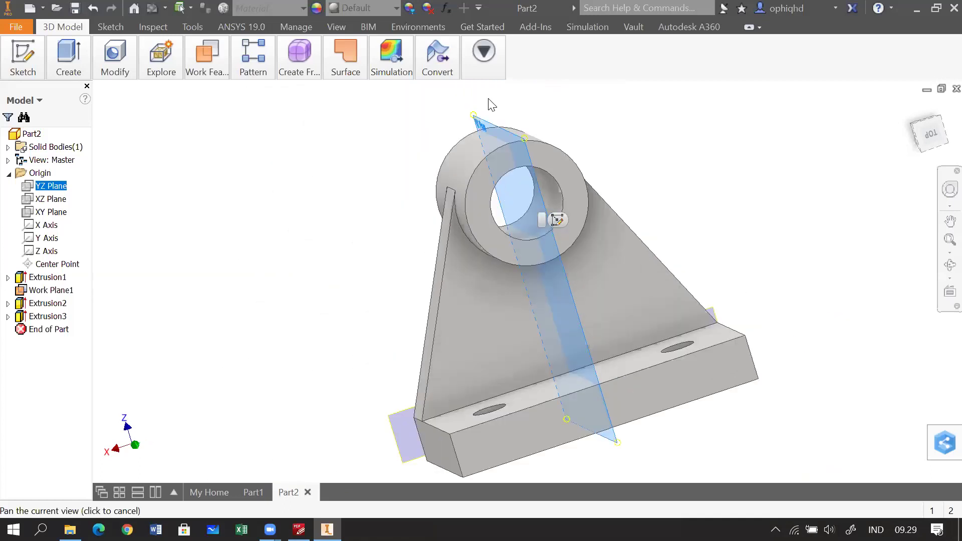
Start a new sketch on the origin's YZ plane through the middle of the bracket.
click(206, 55)
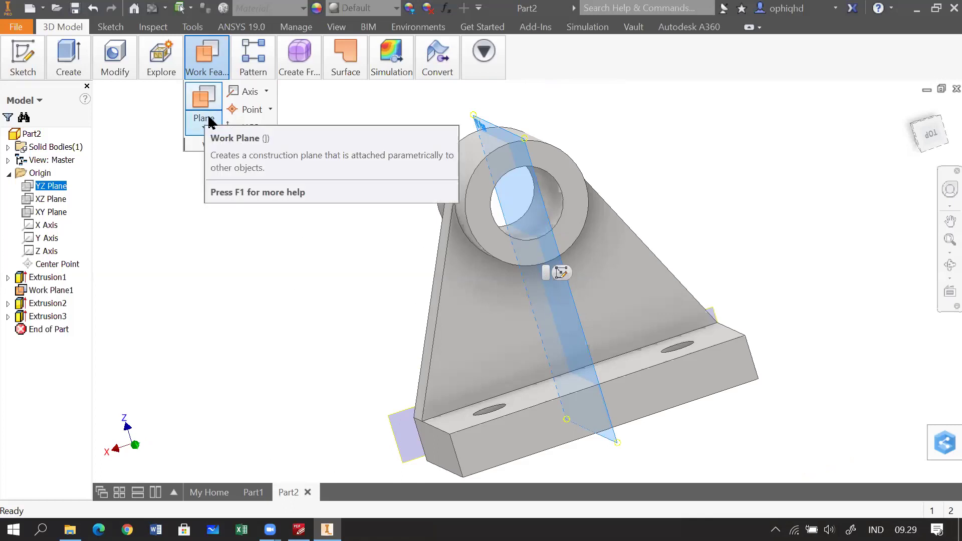
click(624, 158)
drag(632, 153, 657, 153)
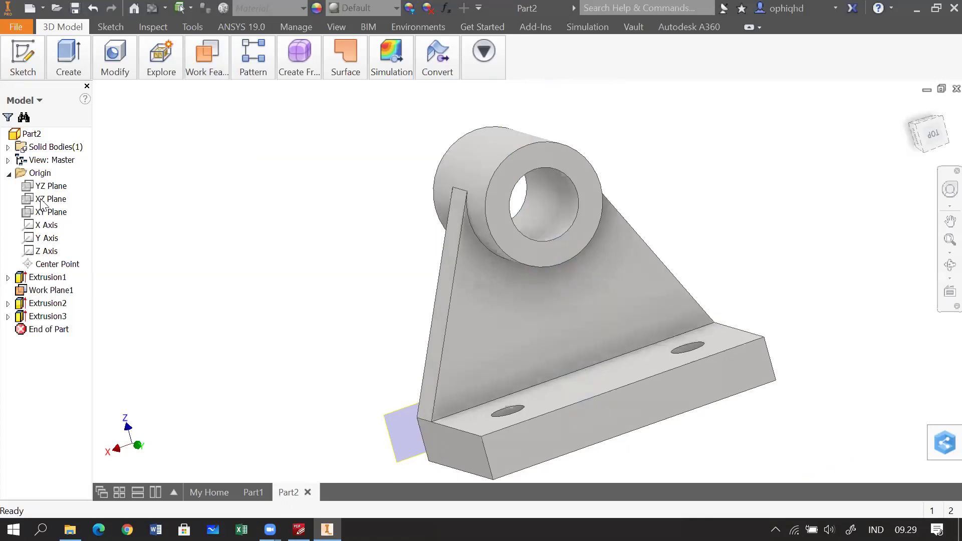
click(48, 183)
drag(330, 240, 292, 238)
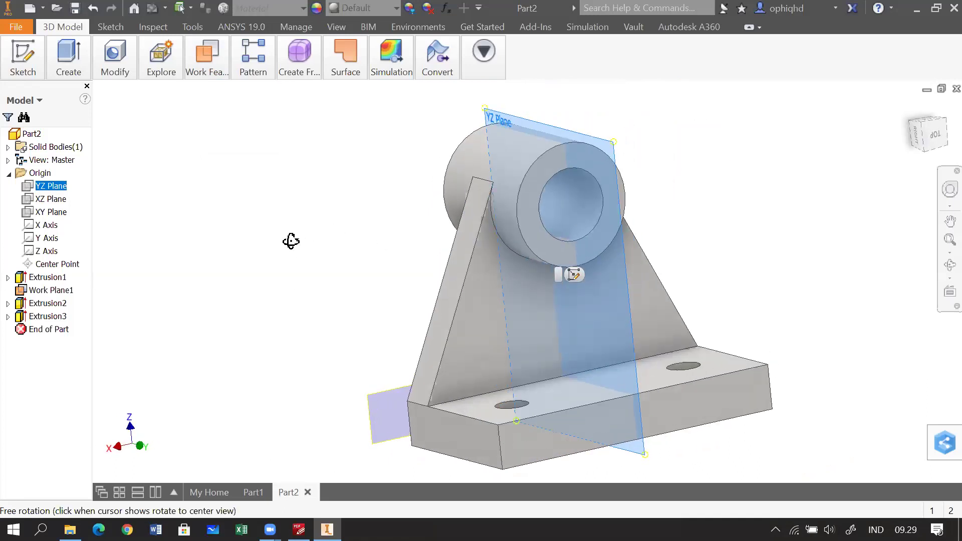
click(582, 279)
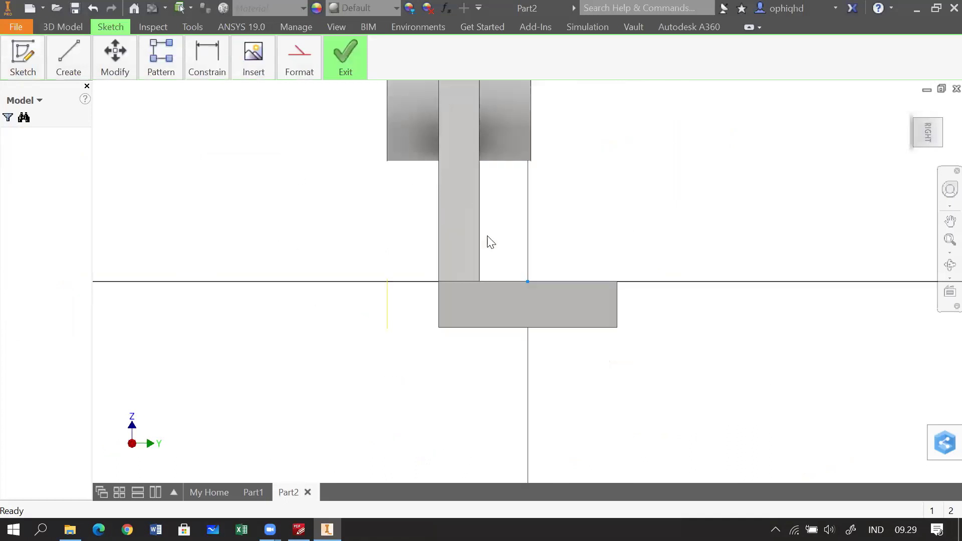
Draw a slanted line from just beyond the base plate's upper front corner, at about X 37.8, Y -3.4 mm, up beside the cylinder's front end.
click(67, 57)
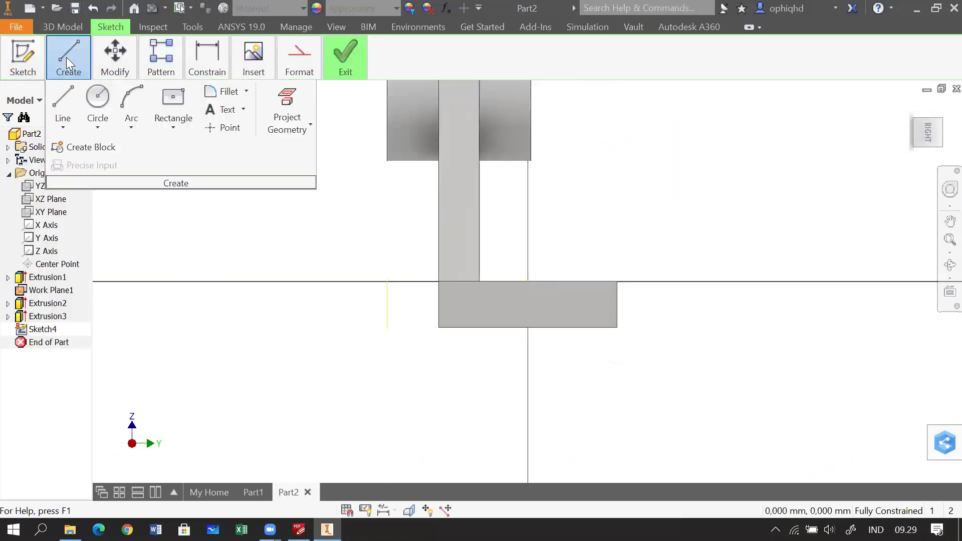
click(60, 95)
scroll(654, 189, up, 3)
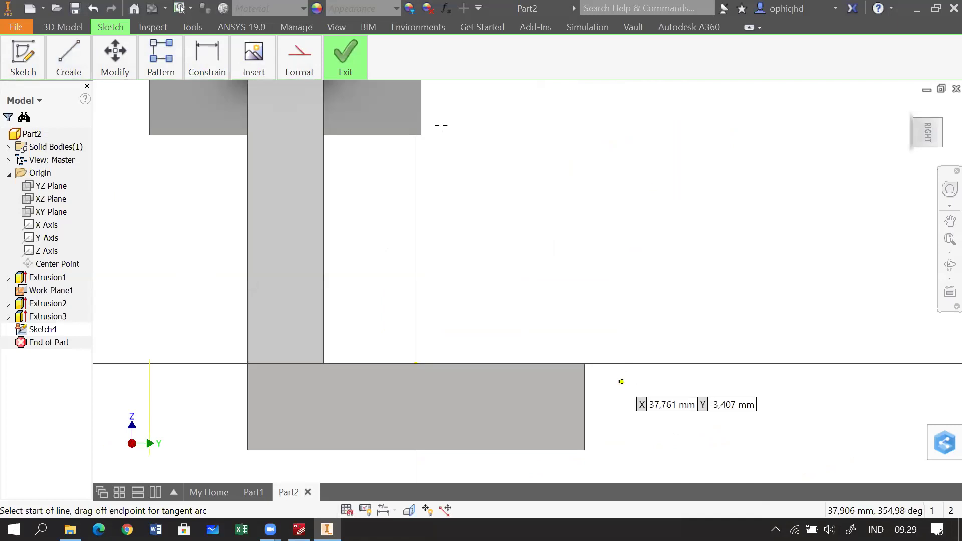
click(621, 381)
click(439, 106)
key(Escape)
key(F2)
drag(712, 232, 699, 279)
key(Escape)
Apply a Coincident constraint between the slanted line and the base plate's upper front corner.
click(206, 58)
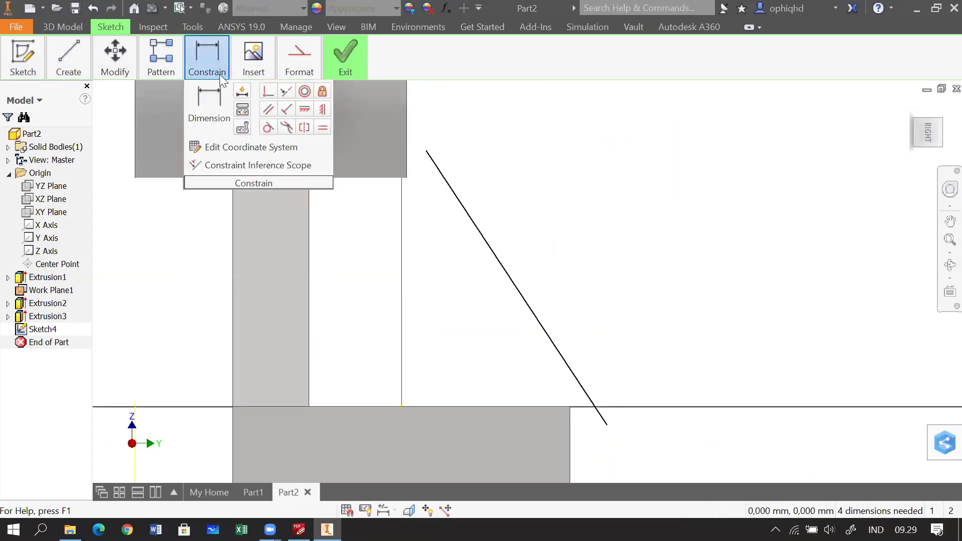
click(268, 93)
click(571, 369)
scroll(571, 414, up, 5)
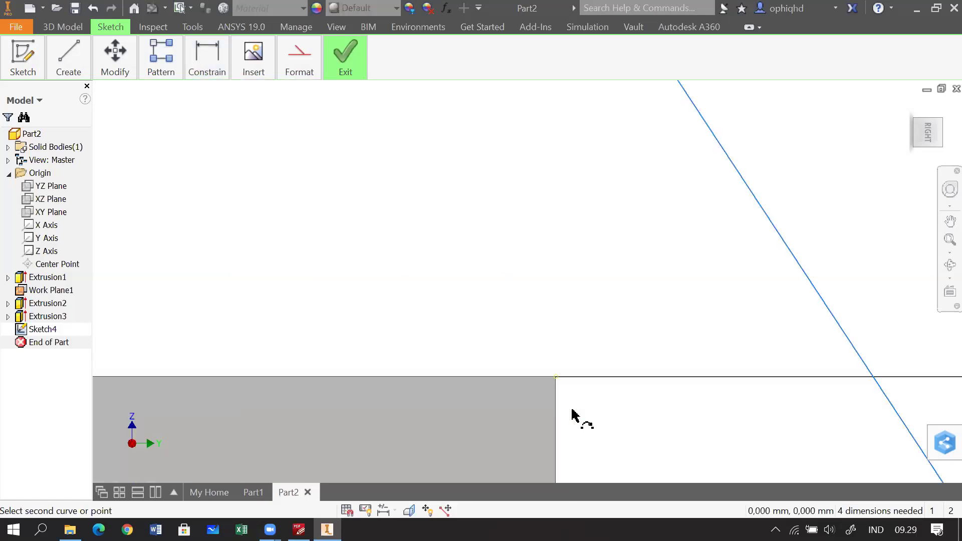
click(555, 380)
scroll(619, 341, down, 3)
Try to apply a Coincident constraint between the slanted line and the cylinder's lower front corner.
drag(576, 238, 692, 445)
scroll(603, 221, down, 5)
drag(587, 177, 604, 411)
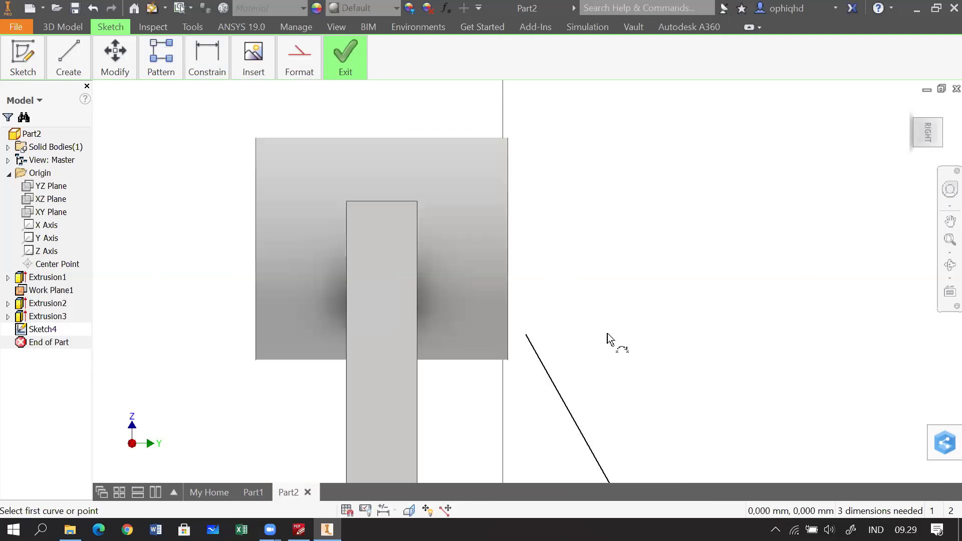
scroll(606, 334, up, 5)
drag(484, 332, 699, 268)
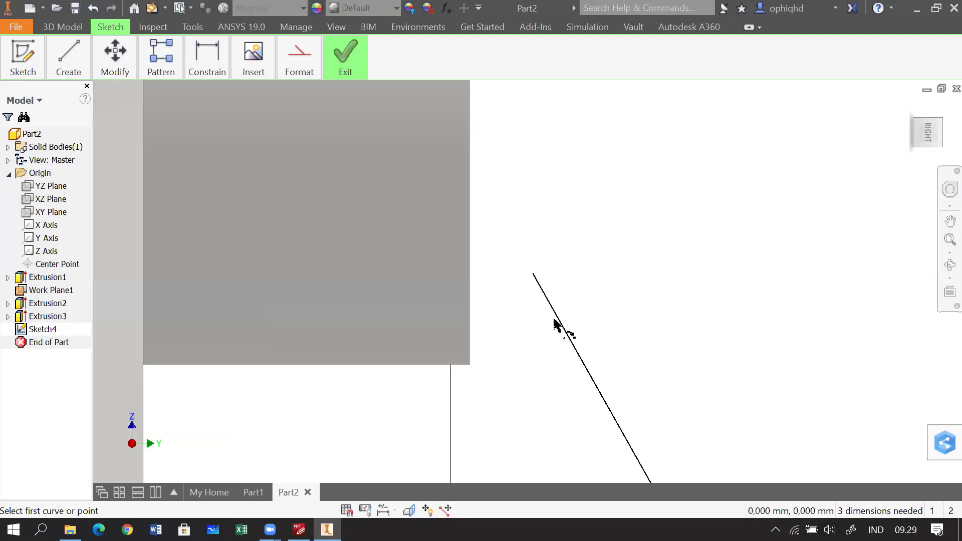
click(561, 323)
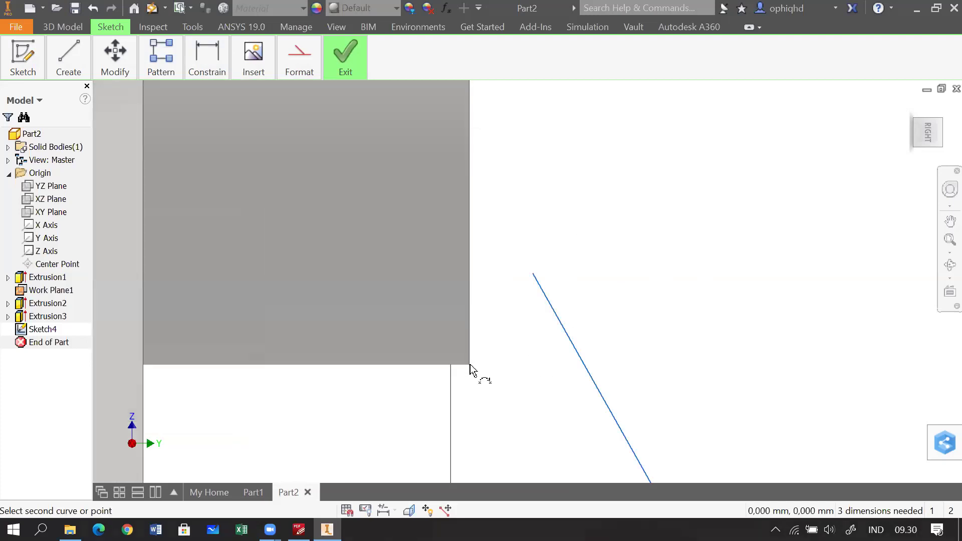
scroll(469, 368, up, 5)
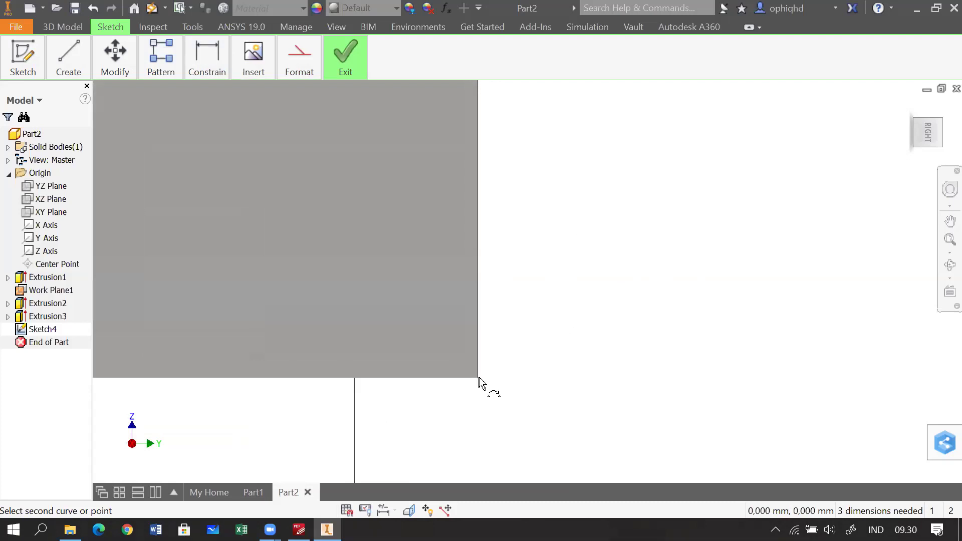
scroll(481, 383, up, 3)
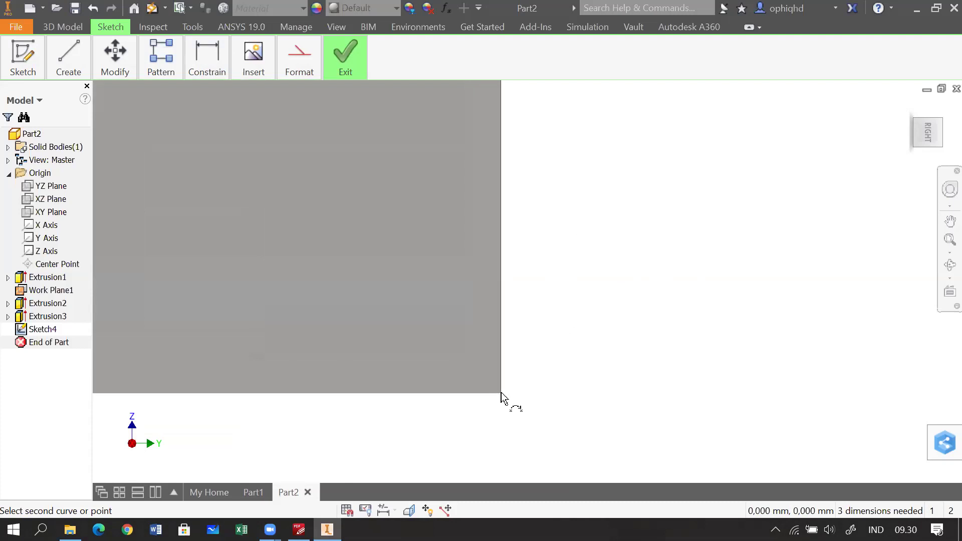
scroll(509, 389, down, 3)
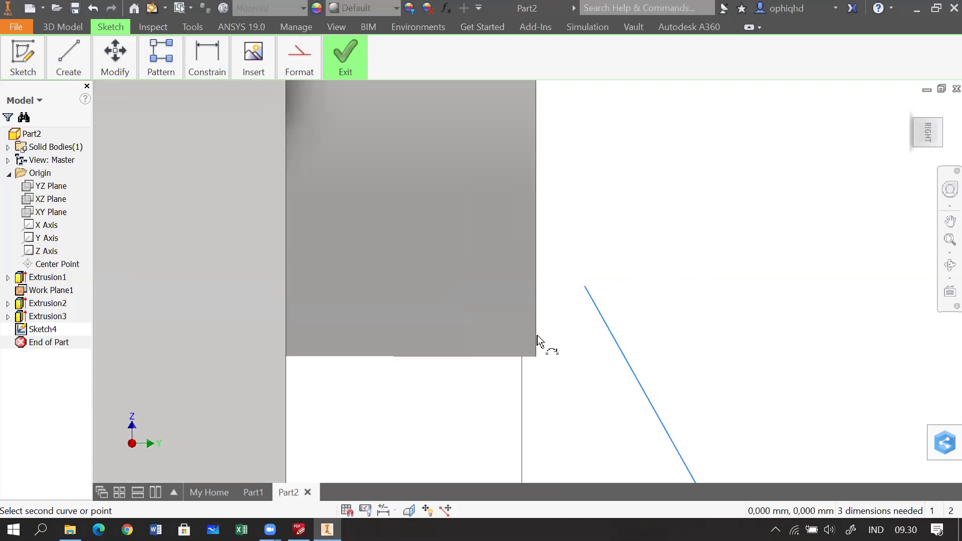
key(Escape)
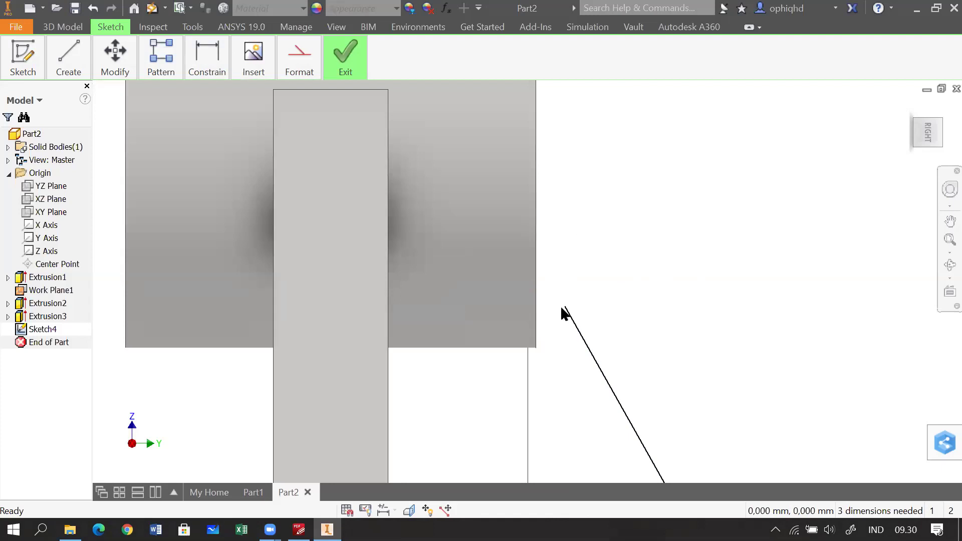
Move the slanted line's upper end onto the cylinder's lower front corner and pull it away again.
drag(545, 340, 536, 347)
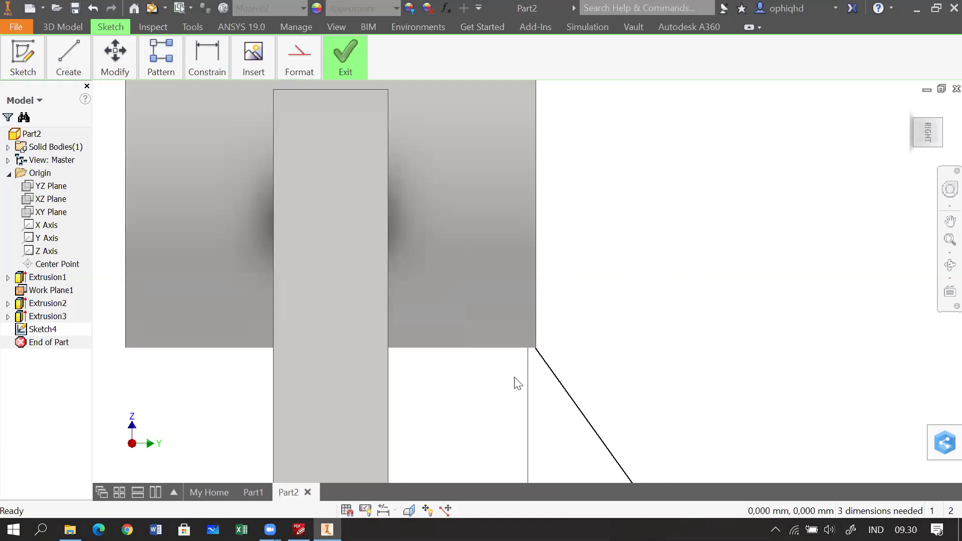
click(537, 354)
drag(538, 354, 586, 315)
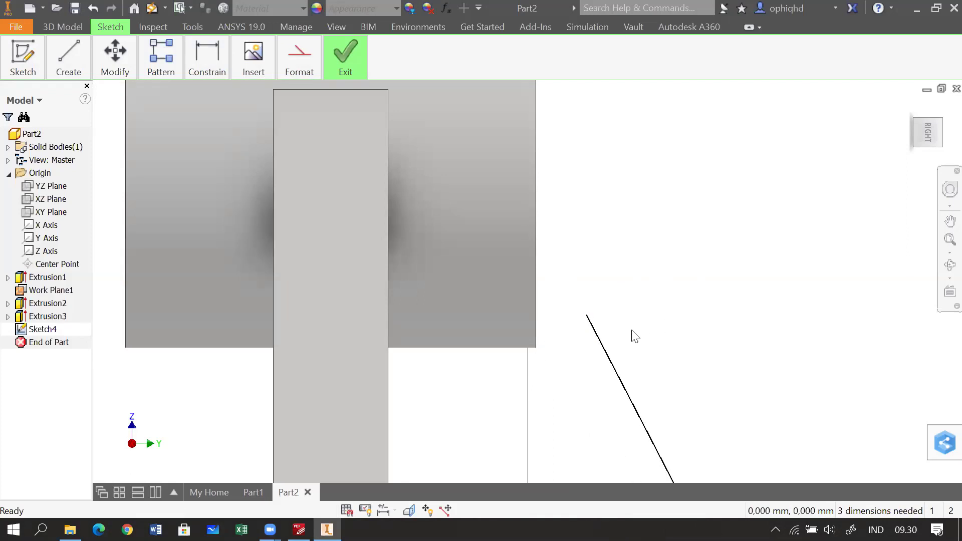
scroll(570, 346, down, 2)
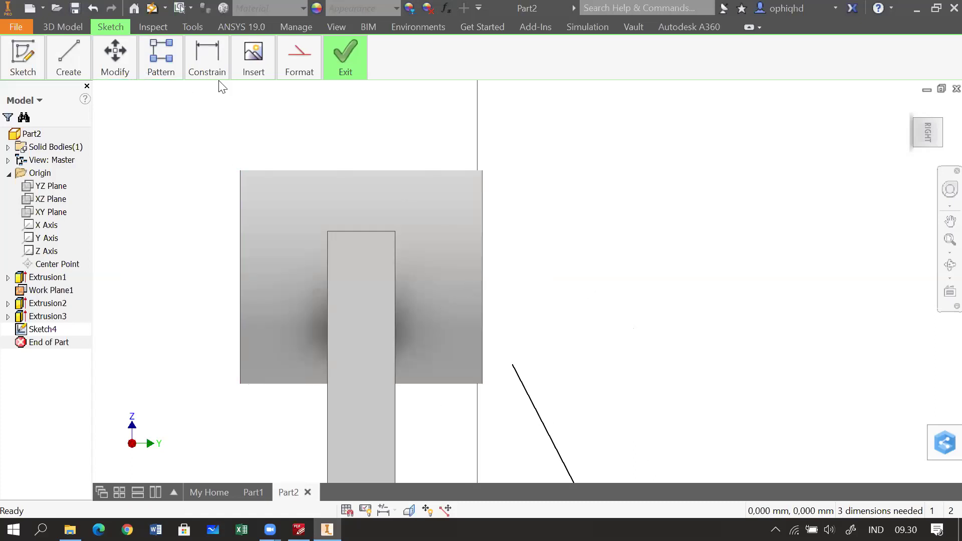
Project the cylinder's front end edge into the sketch as reference geometry.
click(59, 69)
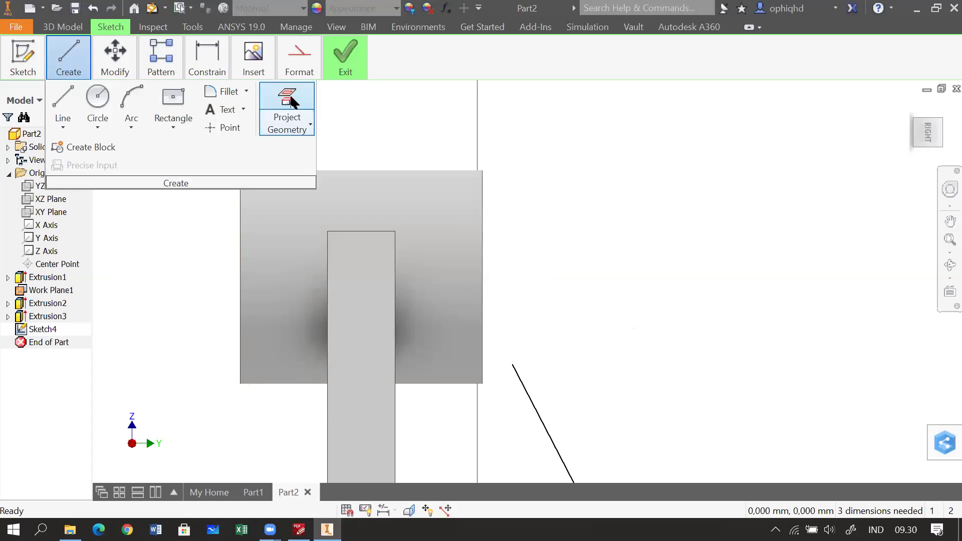
click(293, 102)
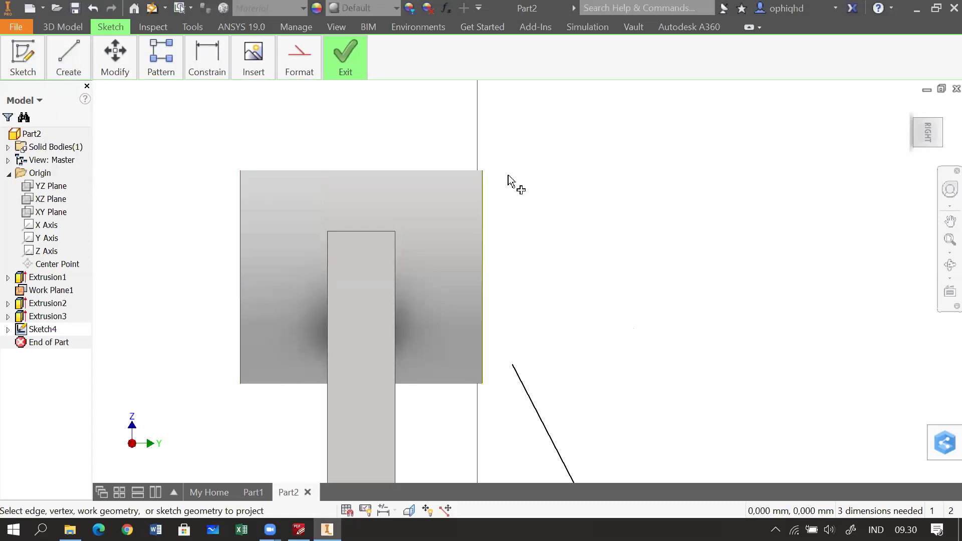
key(Escape)
drag(525, 259, 480, 258)
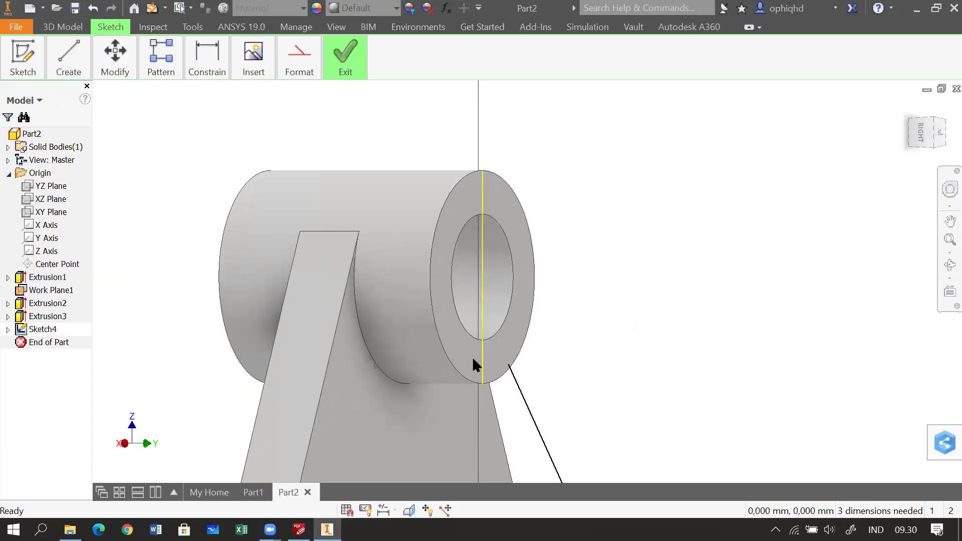
scroll(656, 313, up, 2)
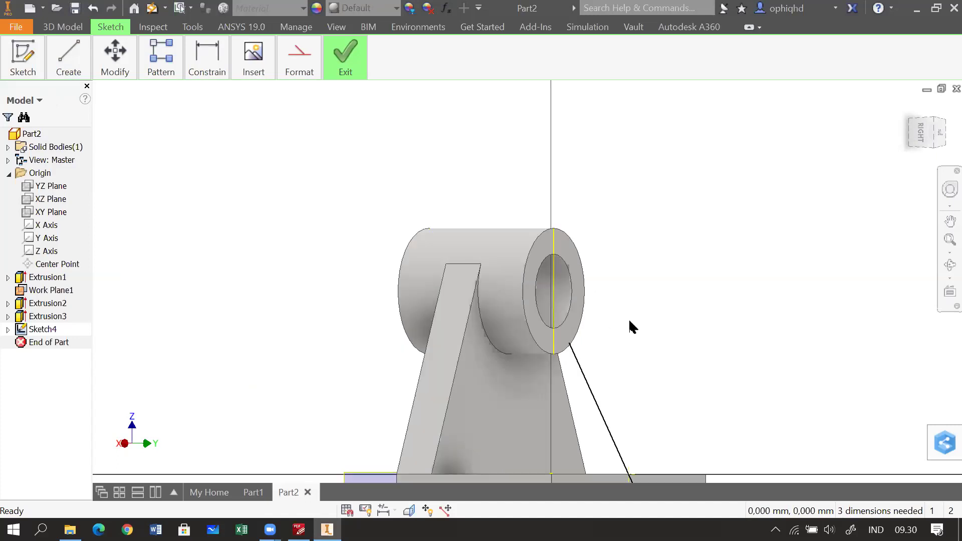
Apply a Coincident constraint between the slanted line and the lower end of the cylinder's projected front edge.
scroll(595, 217, down, 4)
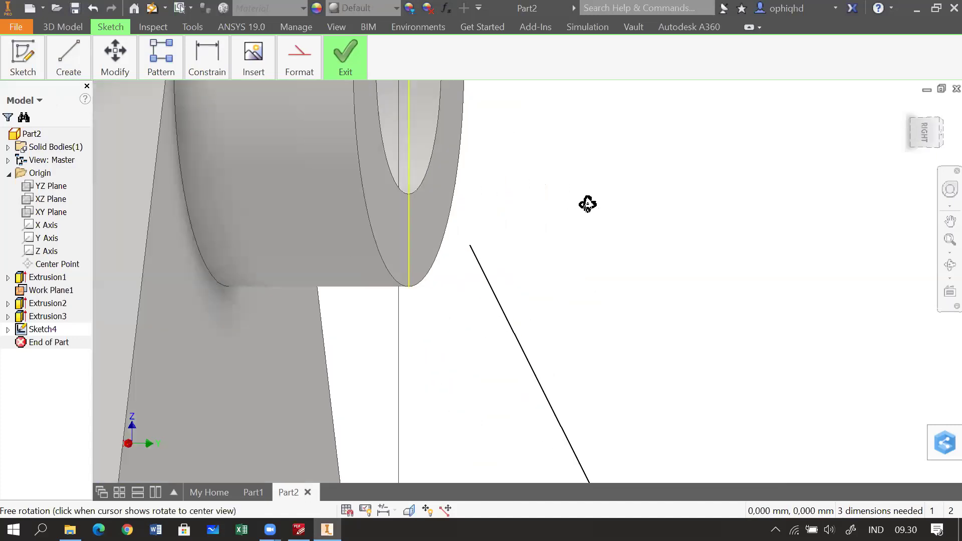
scroll(291, 142, down, 2)
click(207, 57)
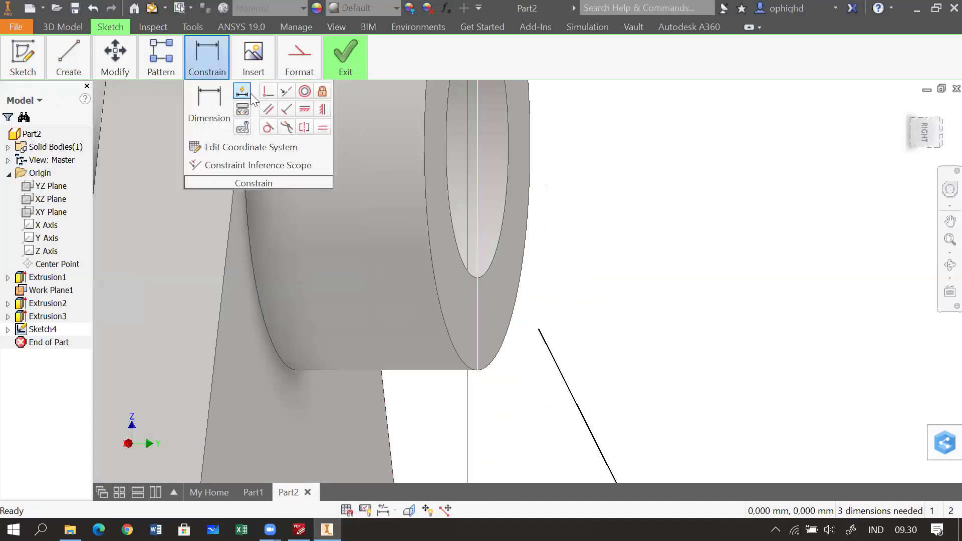
click(267, 92)
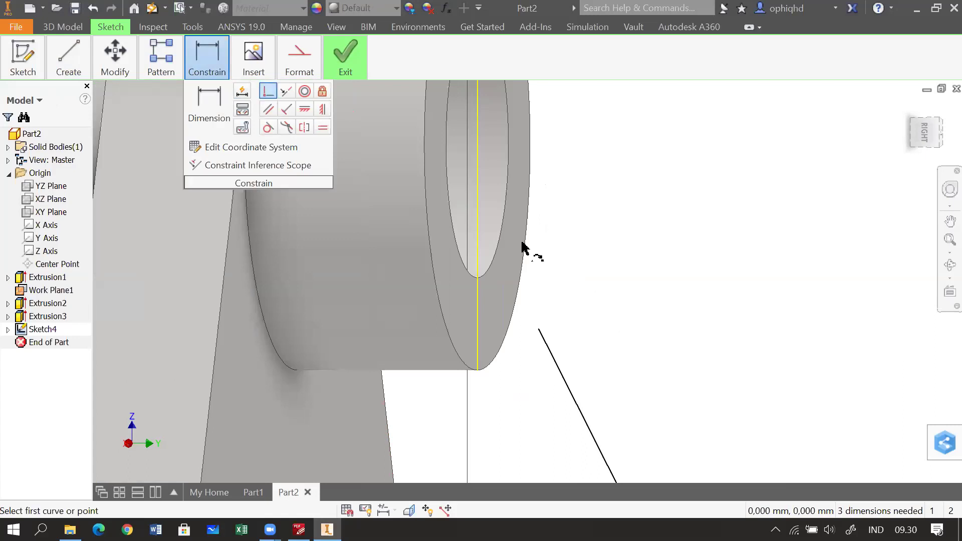
click(550, 356)
click(477, 372)
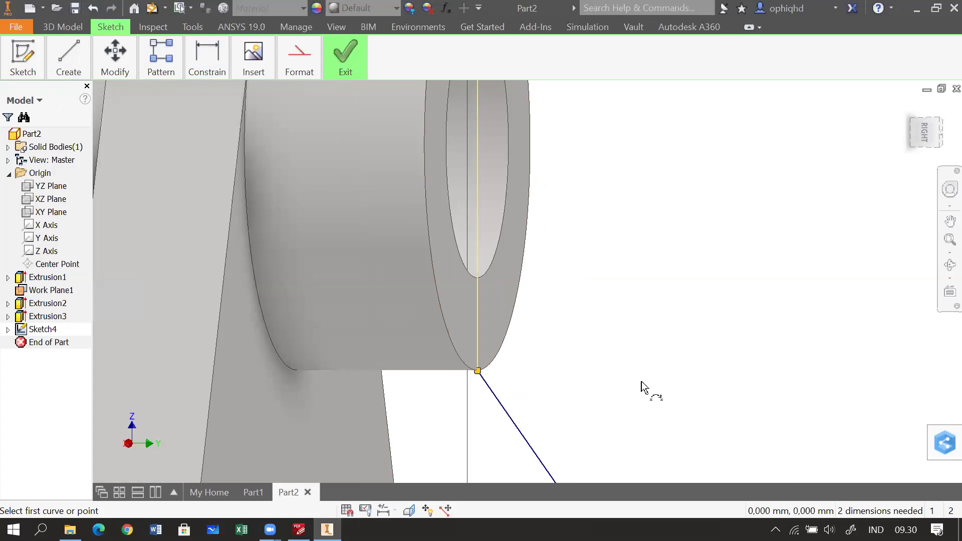
scroll(641, 381, up, 3)
drag(641, 362, 613, 212)
click(926, 138)
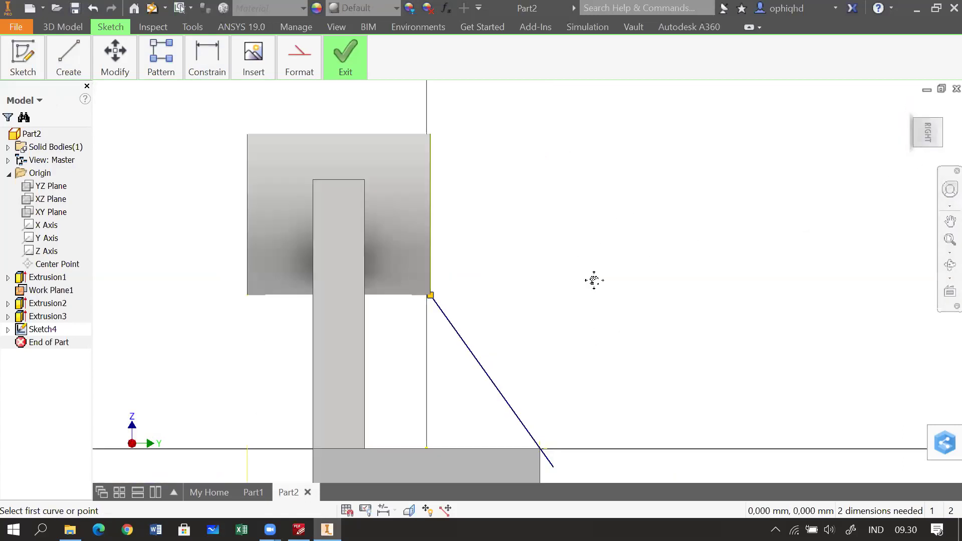
drag(593, 280, 644, 182)
key(Escape)
Trim the short piece of the slanted line that extends past the cylinder's lower front corner.
scroll(579, 231, down, 8)
drag(352, 139, 865, 236)
scroll(436, 203, up, 5)
drag(441, 205, 671, 349)
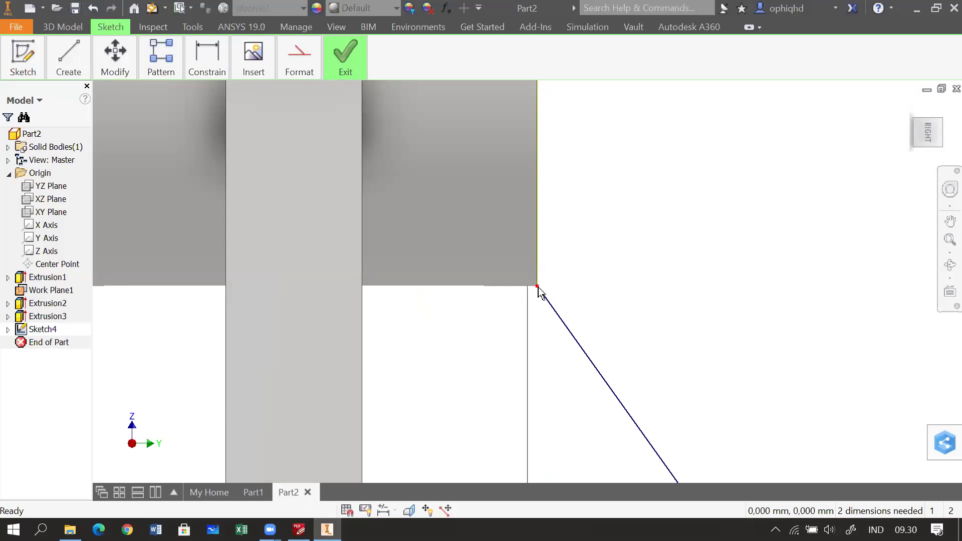
drag(540, 293, 532, 265)
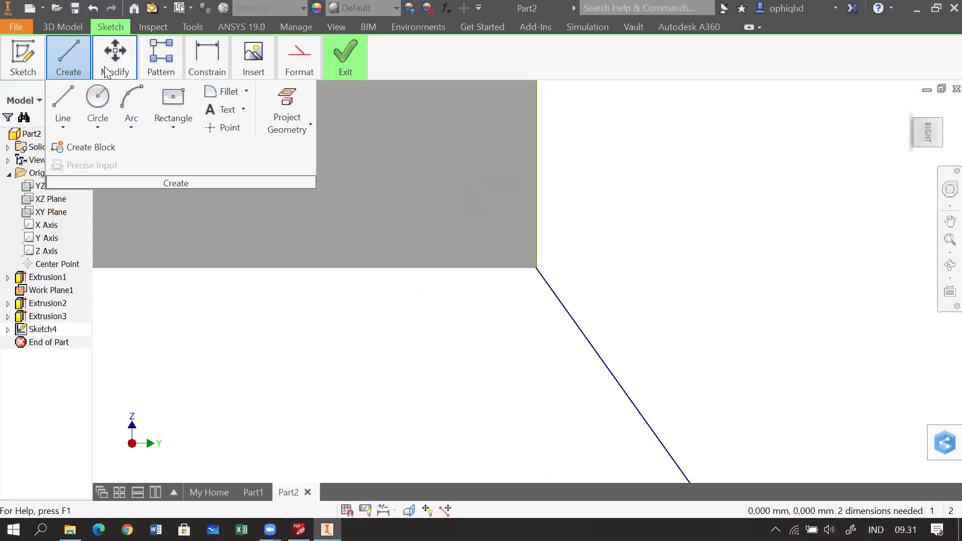
mouse_move(105, 66)
click(163, 92)
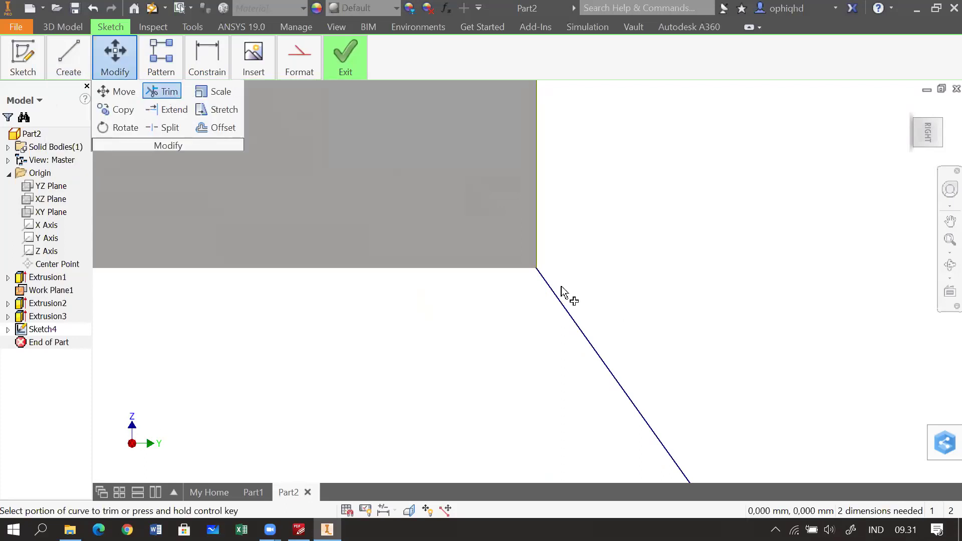
click(533, 265)
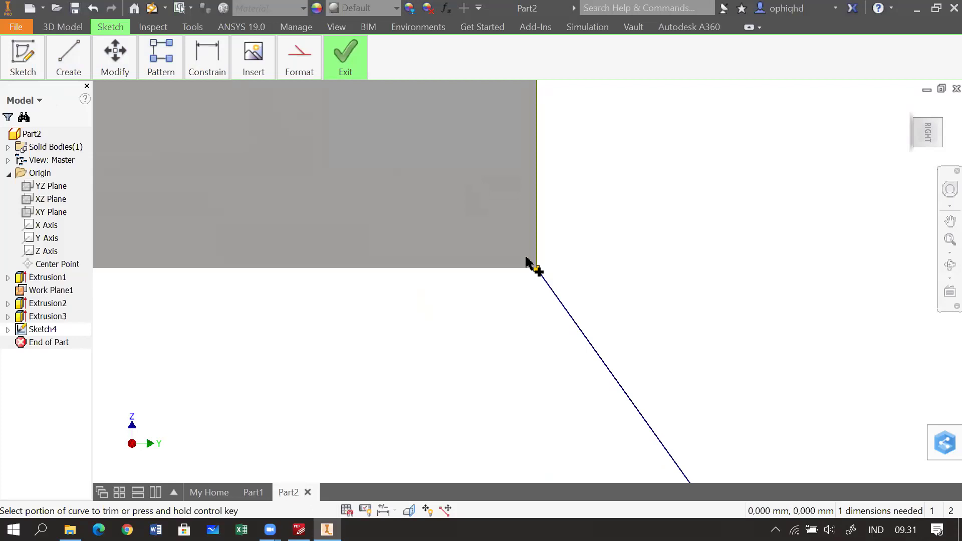
Try to trim the slanted line's overhang beyond the base plate's upper front corner, and undo the trim.
scroll(660, 402, up, 2)
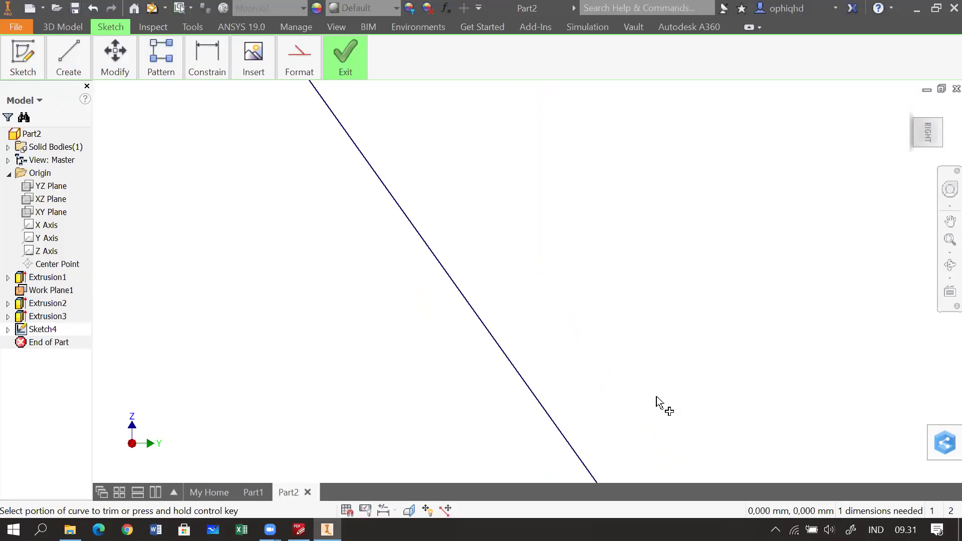
drag(695, 413, 330, 97)
mouse_move(651, 395)
mouse_down()
mouse_move(648, 387)
mouse_move(765, 389)
mouse_move(536, 226)
mouse_move(618, 234)
mouse_move(730, 286)
mouse_up()
scroll(732, 288, up, 5)
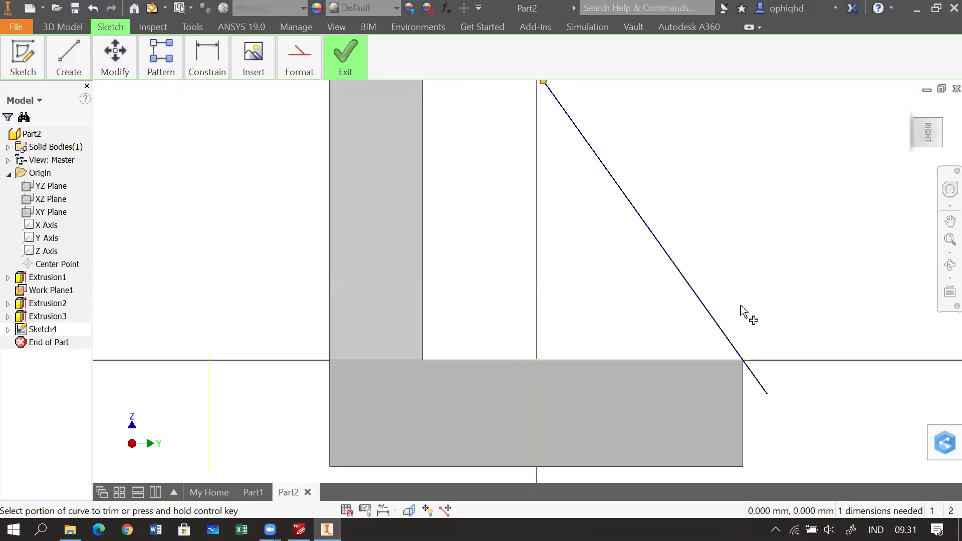
click(763, 390)
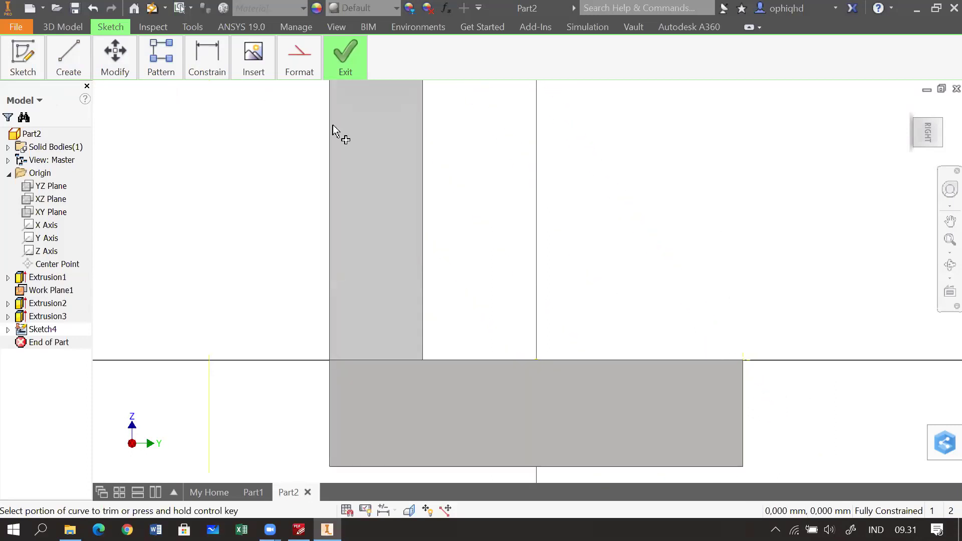
click(94, 8)
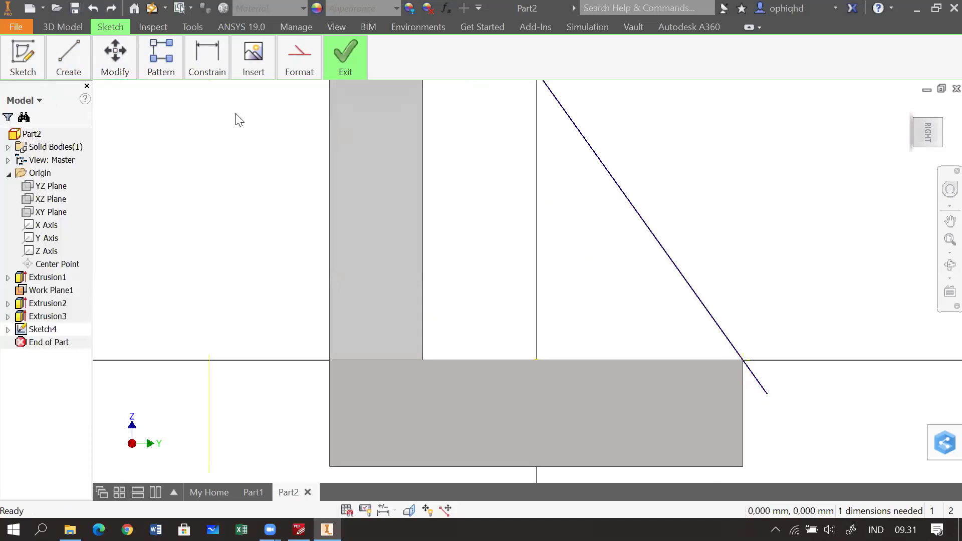
mouse_move(126, 62)
click(169, 91)
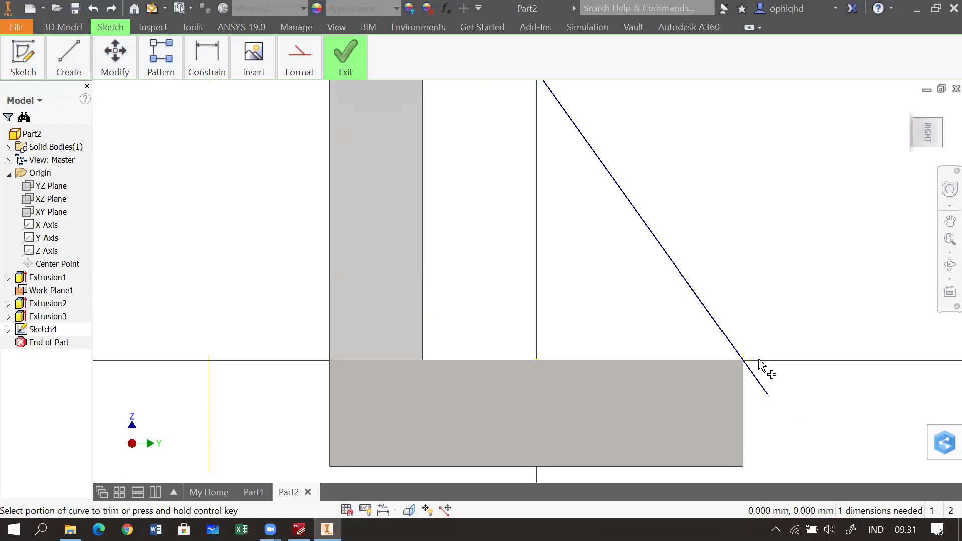
scroll(741, 386, up, 3)
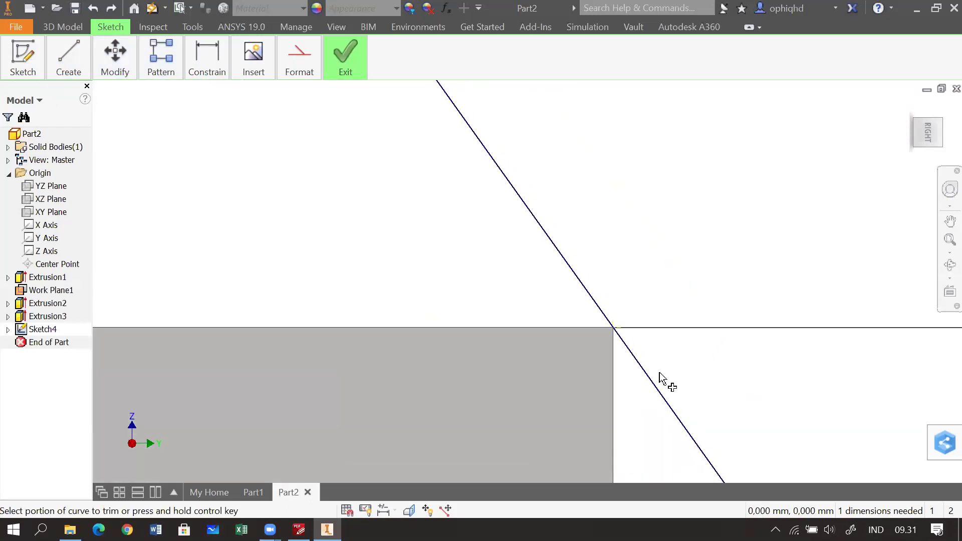
key(Escape)
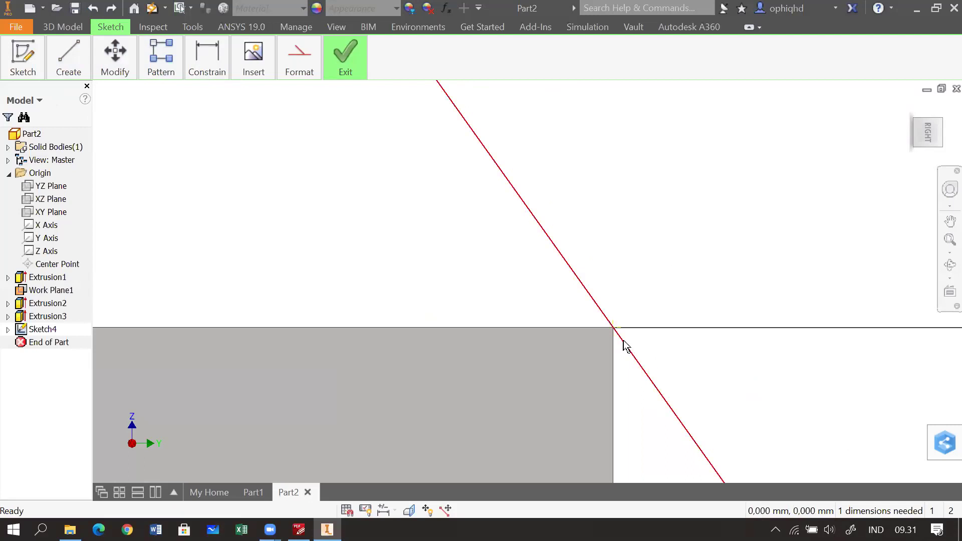
Delete the Coincident constraint at the base plate's upper front corner and shift the slanted line slightly outward from that corner.
click(602, 323)
key(Delete)
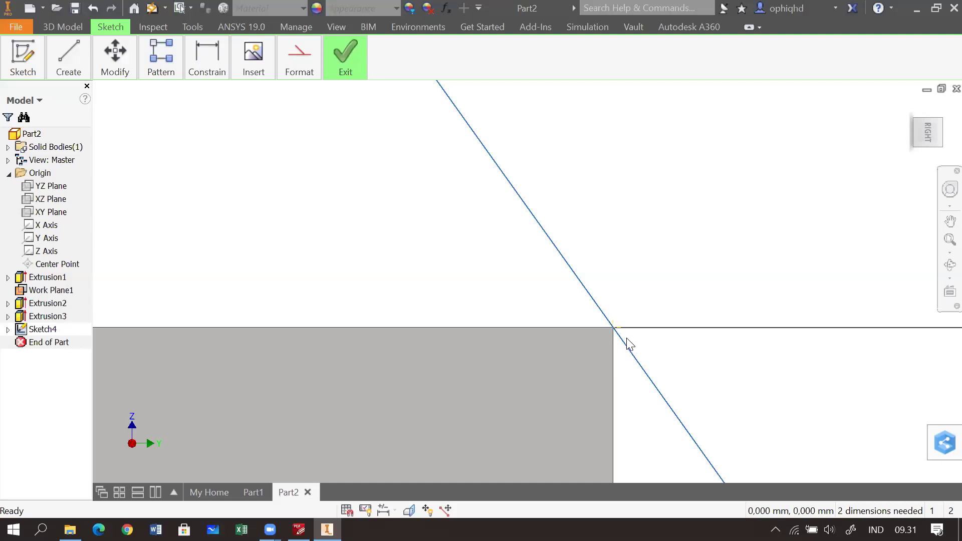
drag(621, 337, 652, 334)
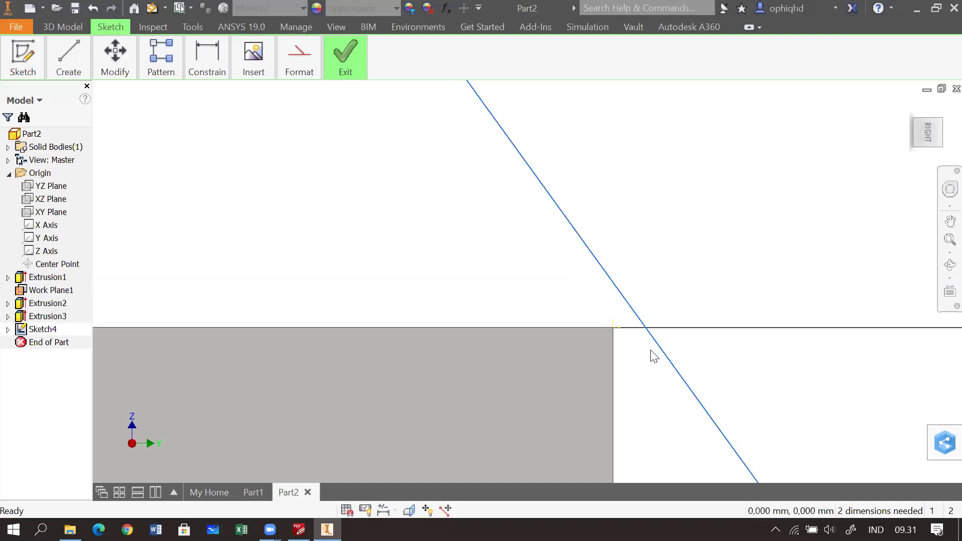
Project the edges of the base plate's side face into the rib sketch near its upper front corner.
scroll(497, 271, up, 3)
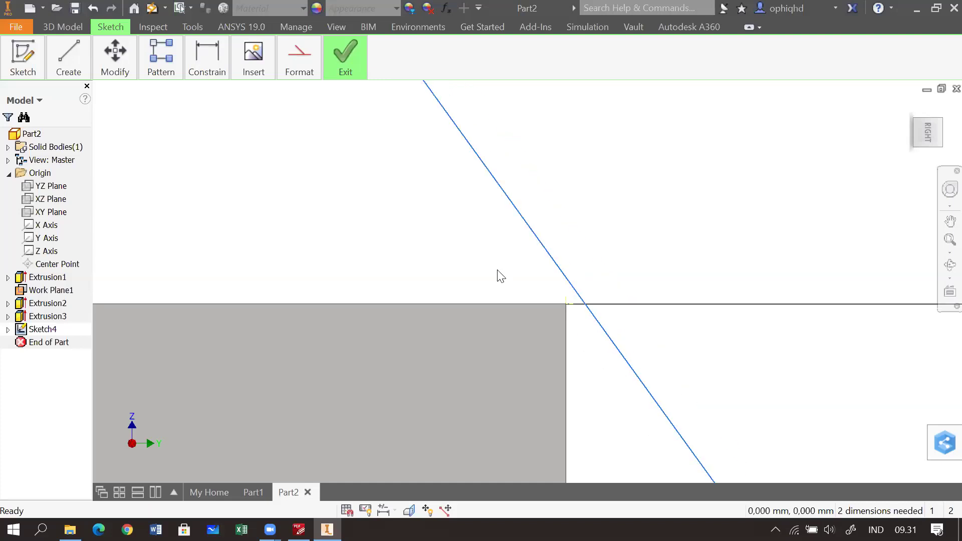
scroll(498, 271, down, 6)
scroll(497, 271, up, 8)
scroll(409, 235, up, 2)
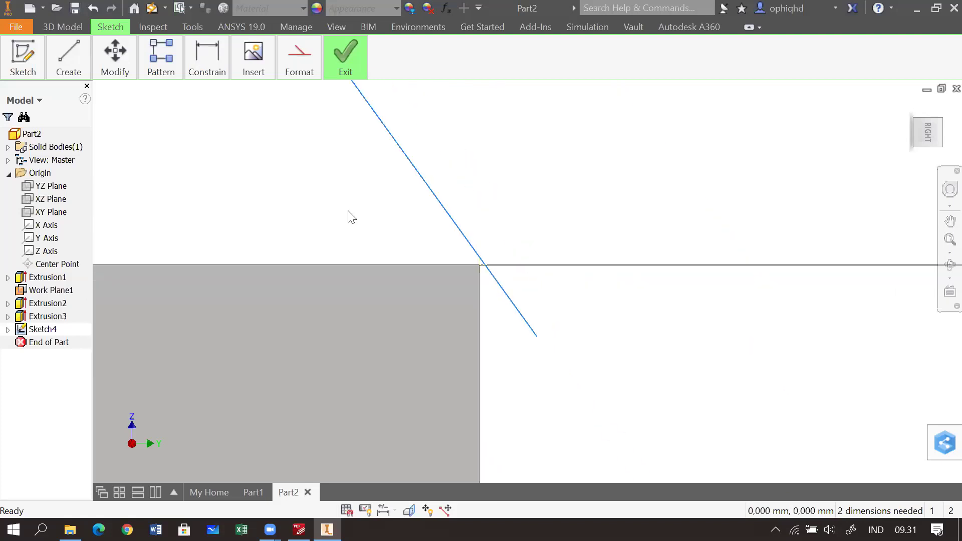
click(65, 68)
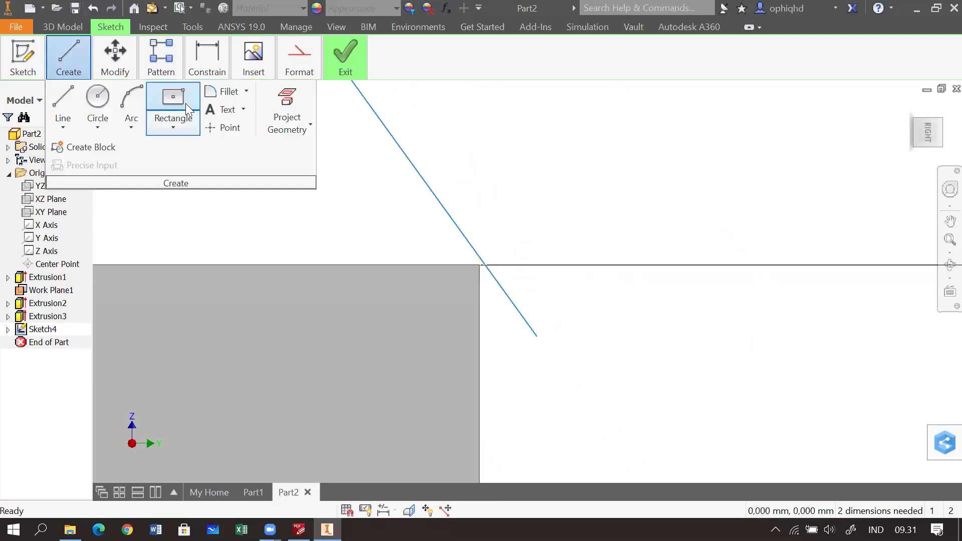
click(284, 100)
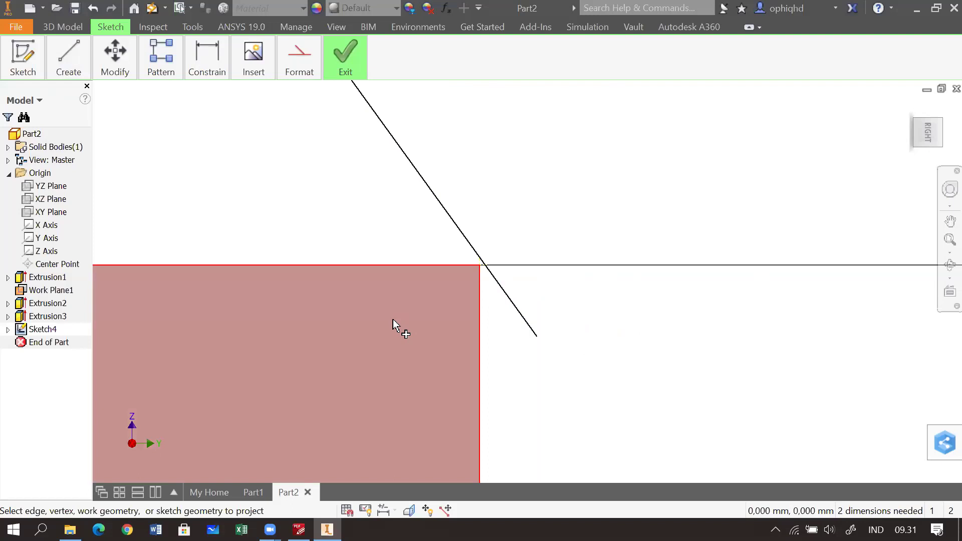
click(393, 321)
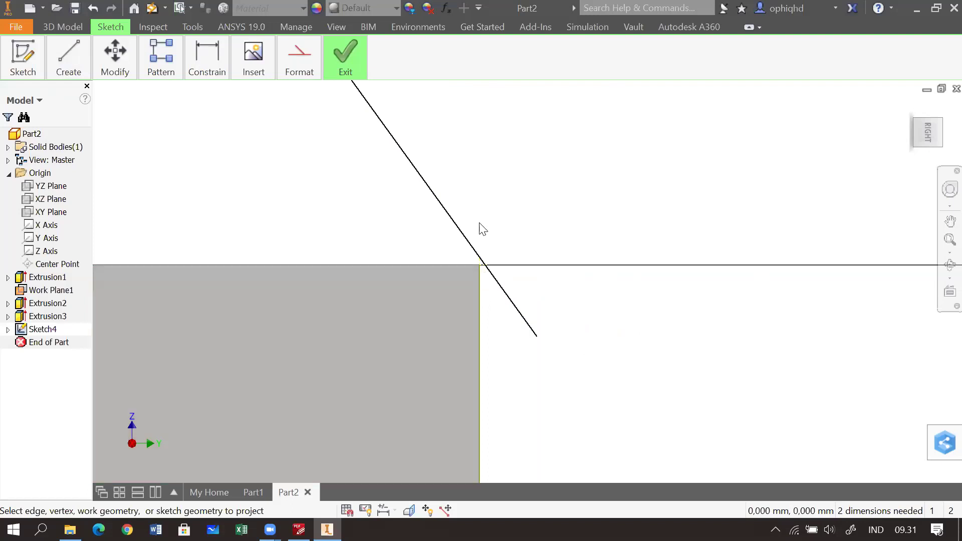
key(Escape)
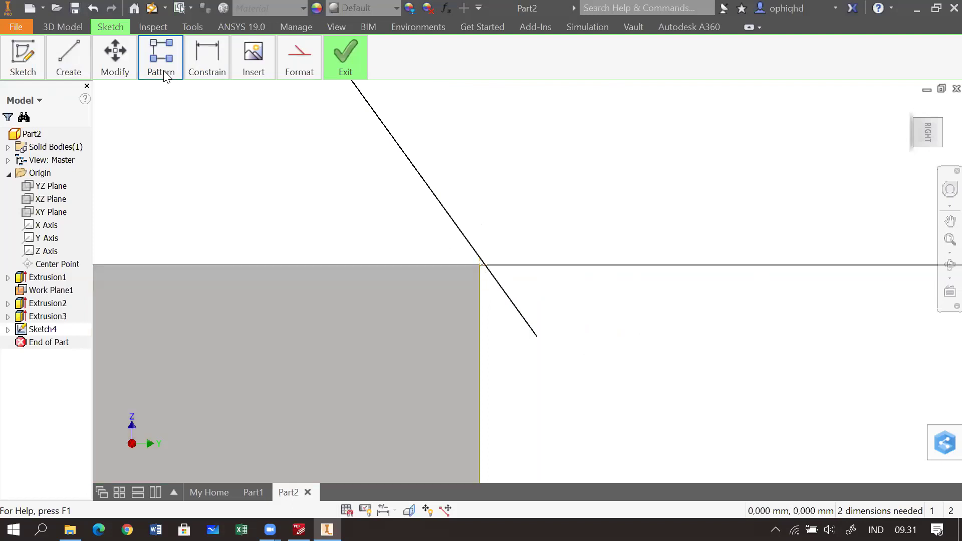
Apply a Coincident constraint between the slanted line and the base plate's upper front corner.
click(207, 62)
click(266, 91)
click(449, 217)
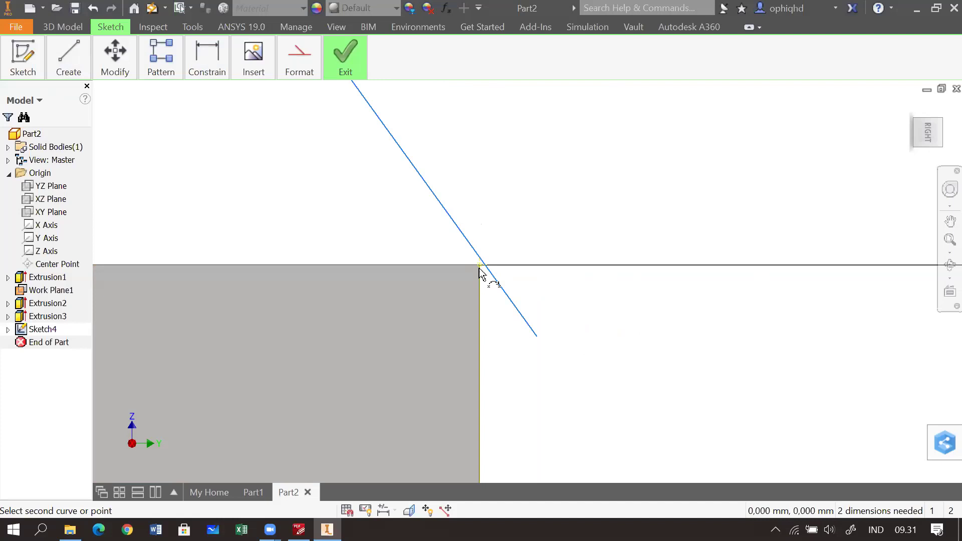
scroll(479, 268, down, 4)
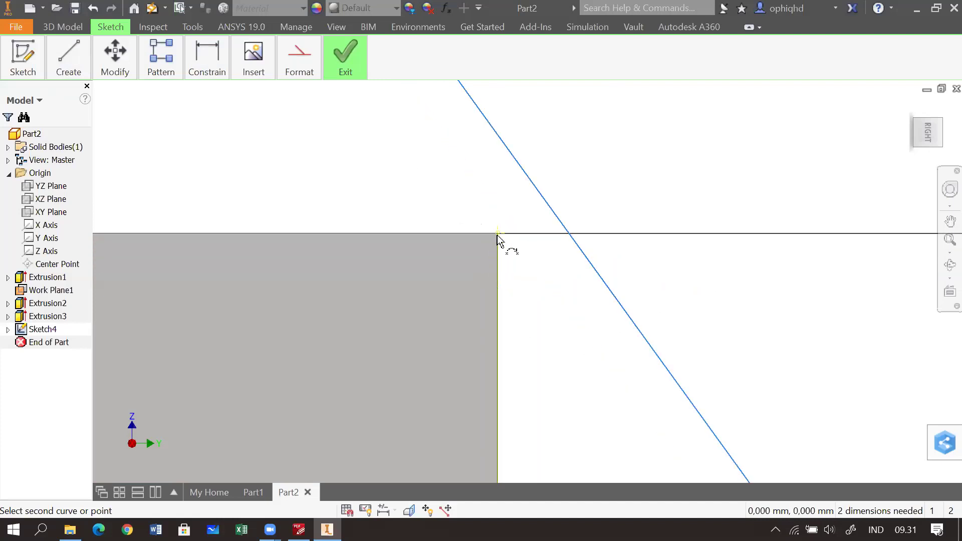
click(497, 238)
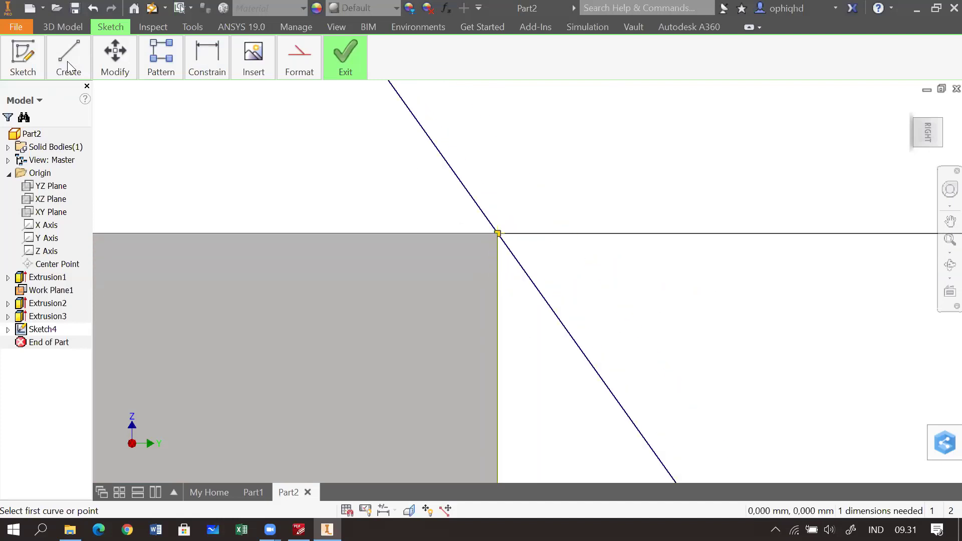
Trim the slanted line's overhang beyond the base plate's upper front corner and finish the sketch.
click(119, 66)
click(165, 91)
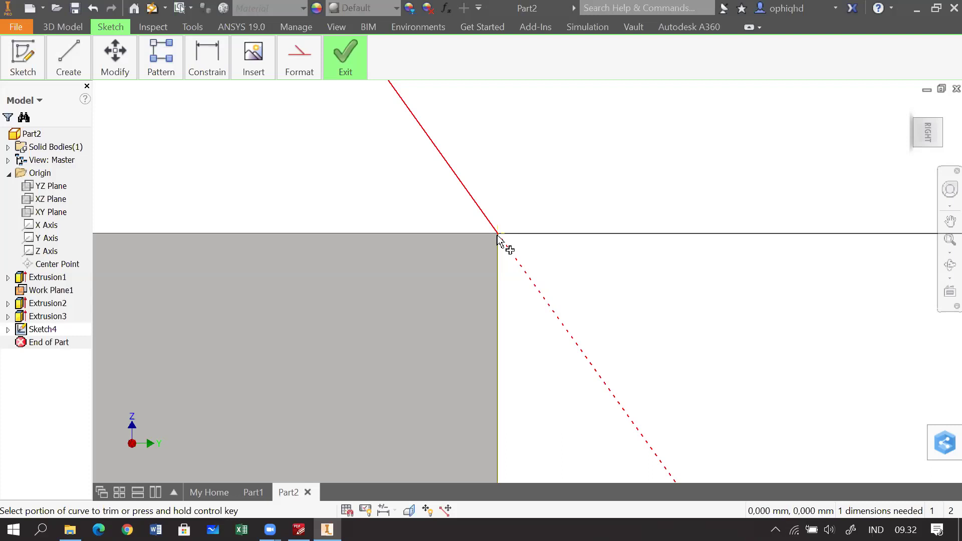
click(568, 330)
scroll(568, 332, down, 5)
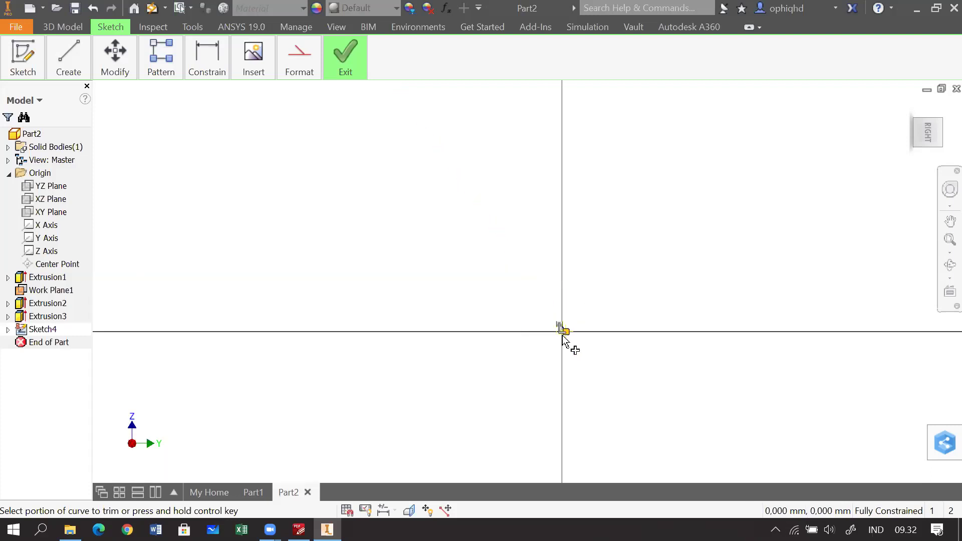
scroll(562, 335, up, 5)
drag(531, 222, 475, 388)
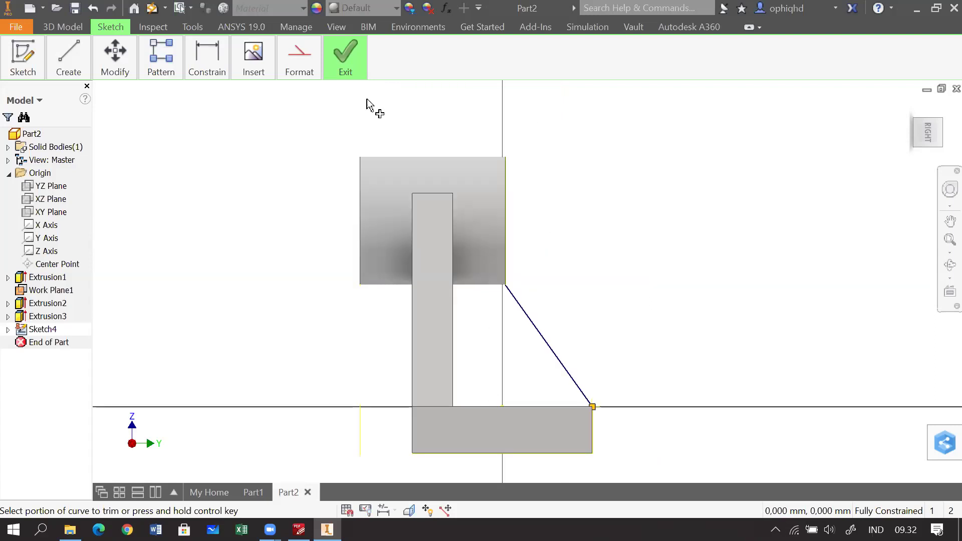
click(346, 55)
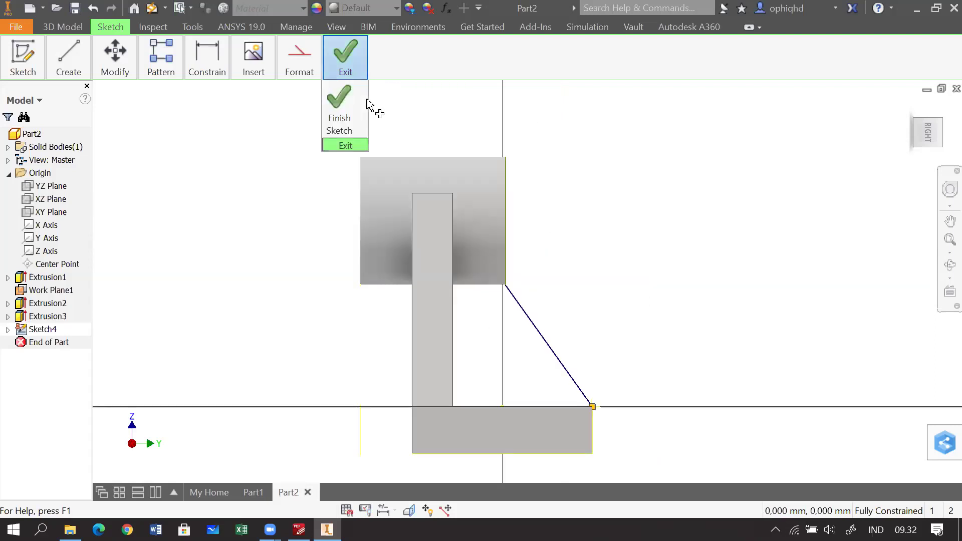
click(339, 105)
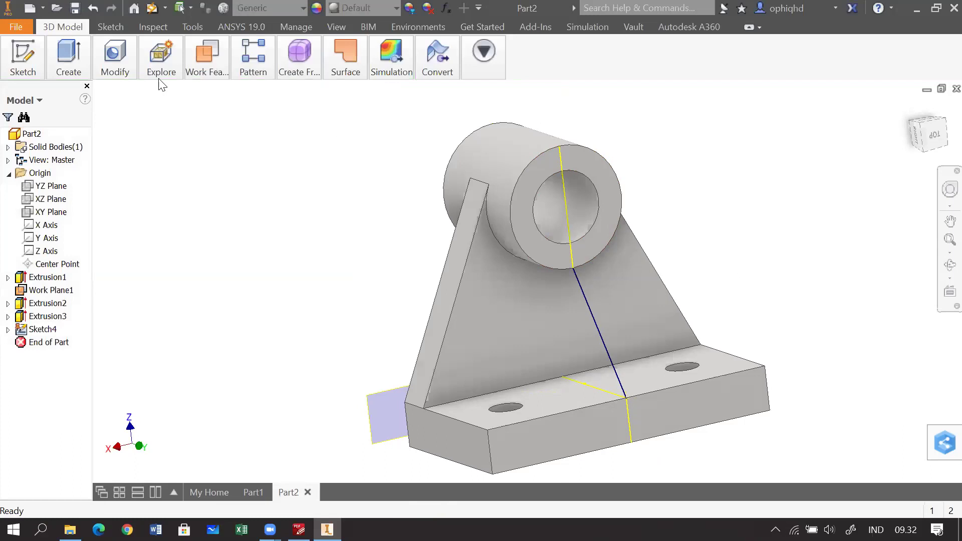
Set up a Rib from the slanted line, parallel to the sketch plane, with a thickness of 14 mm.
click(63, 60)
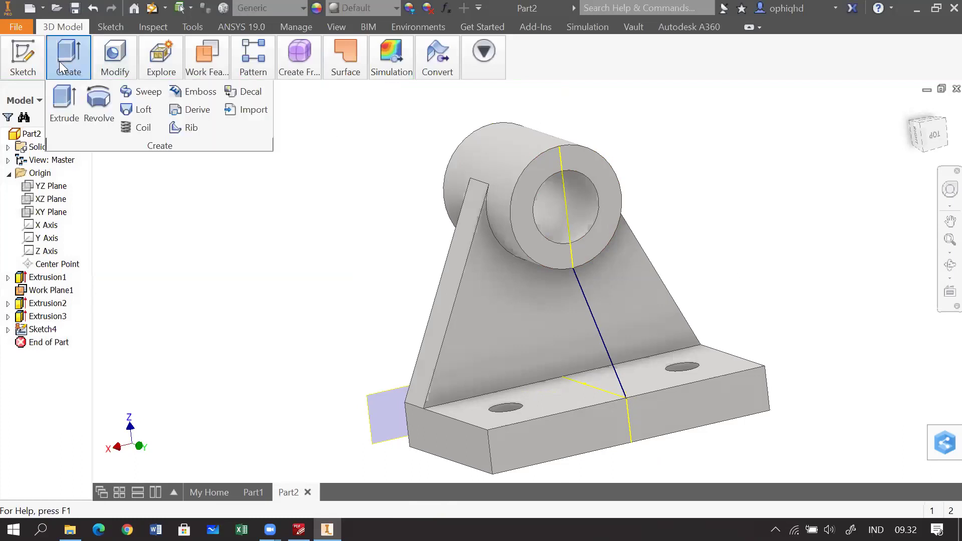
click(182, 127)
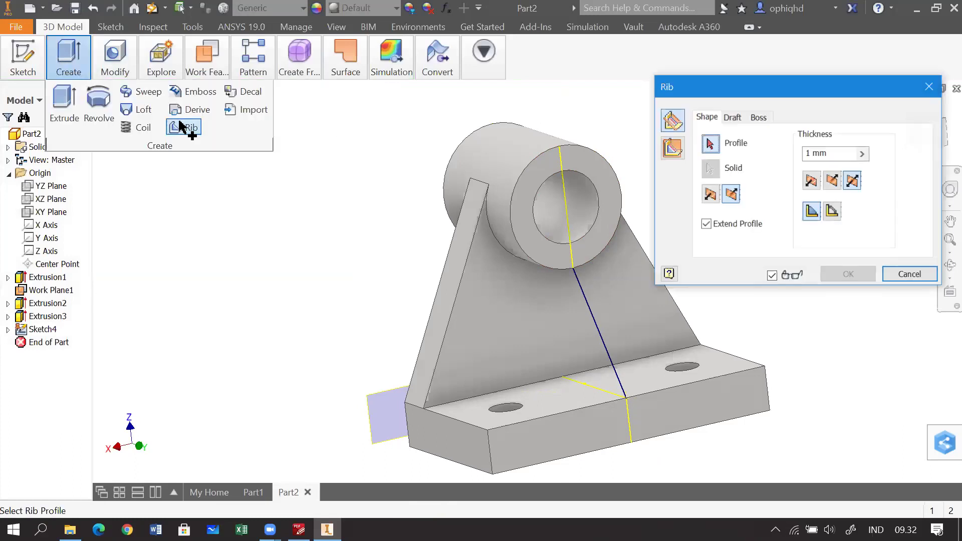
click(601, 339)
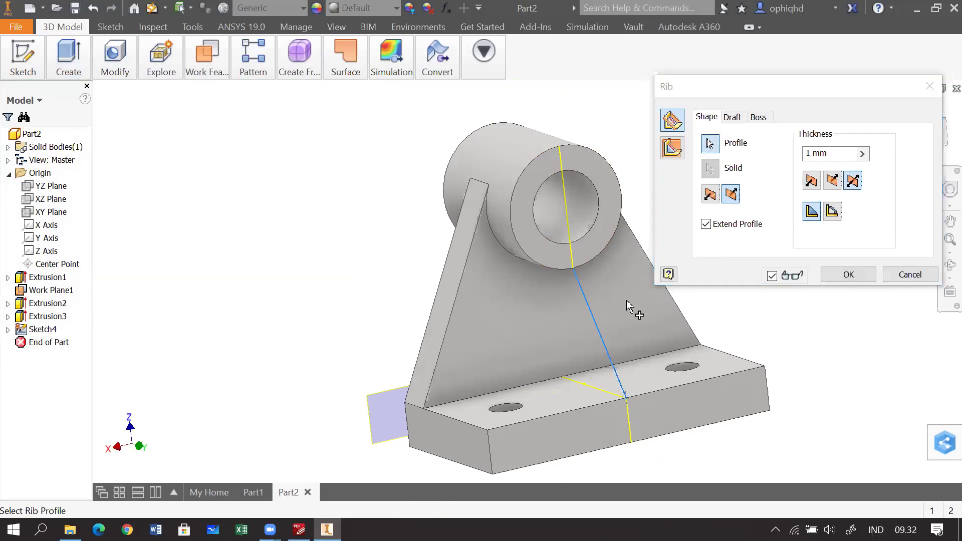
click(673, 150)
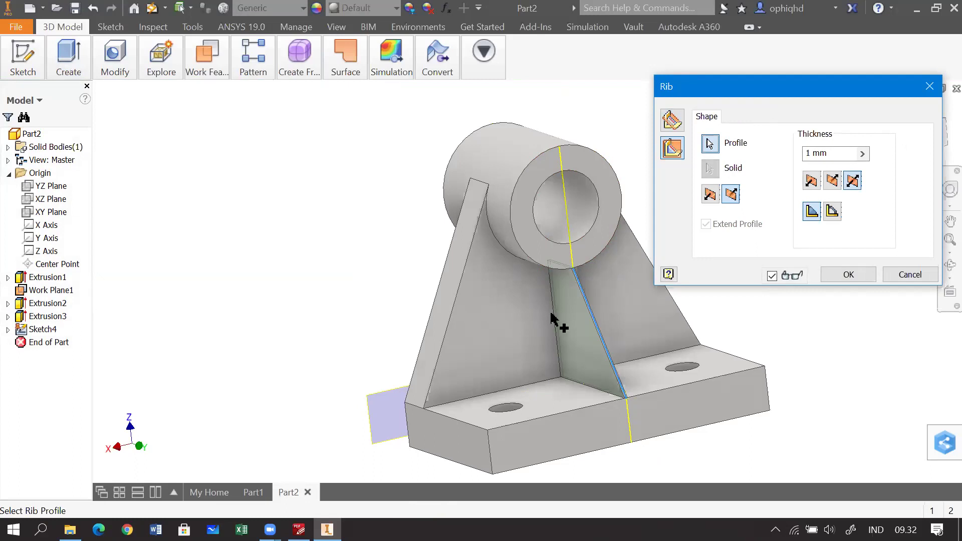
mouse_move(299, 529)
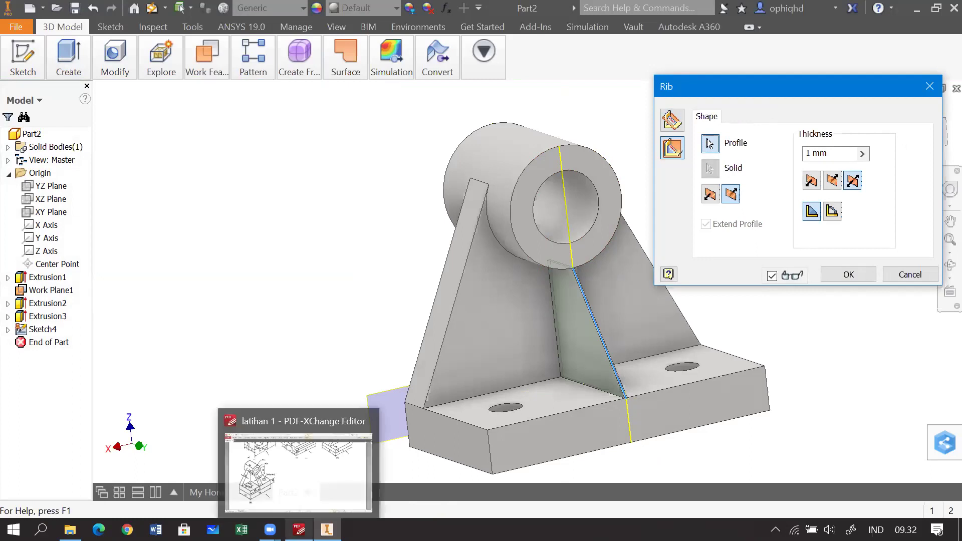
mouse_move(309, 490)
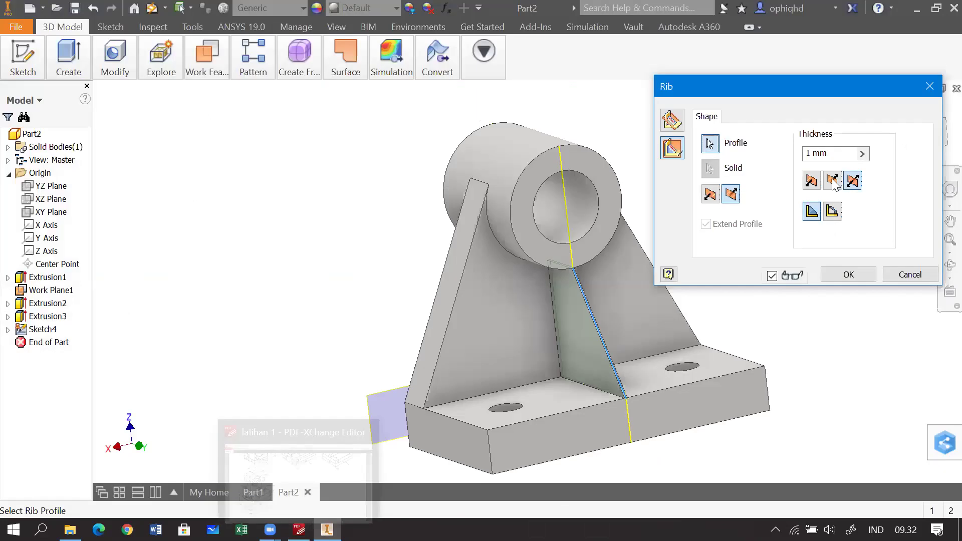
click(829, 154)
key(ctrl+a)
text(14)
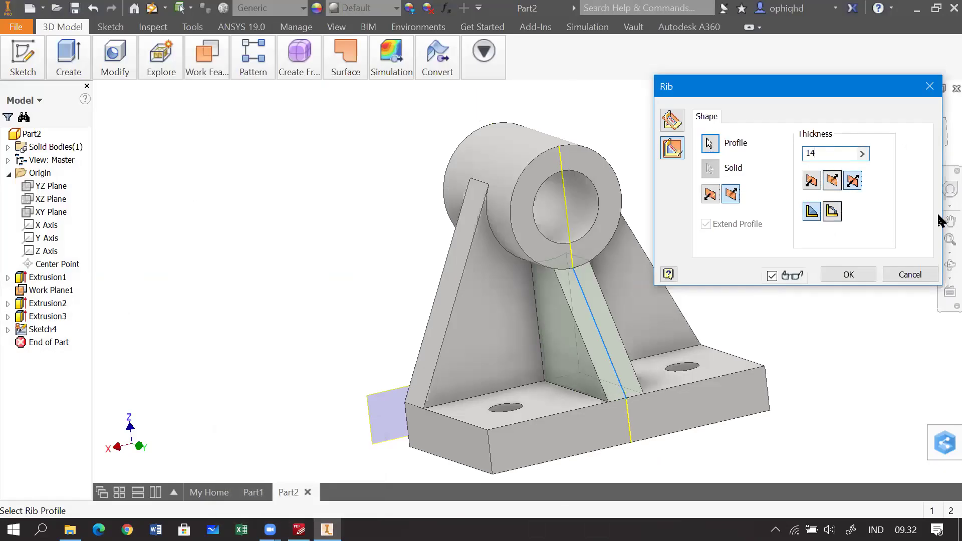
Examine the rib preview where the slanted line meets the lower front edge of the cylinder.
drag(443, 261, 533, 277)
scroll(534, 283, up, 5)
drag(629, 275, 592, 290)
drag(171, 233, 358, 243)
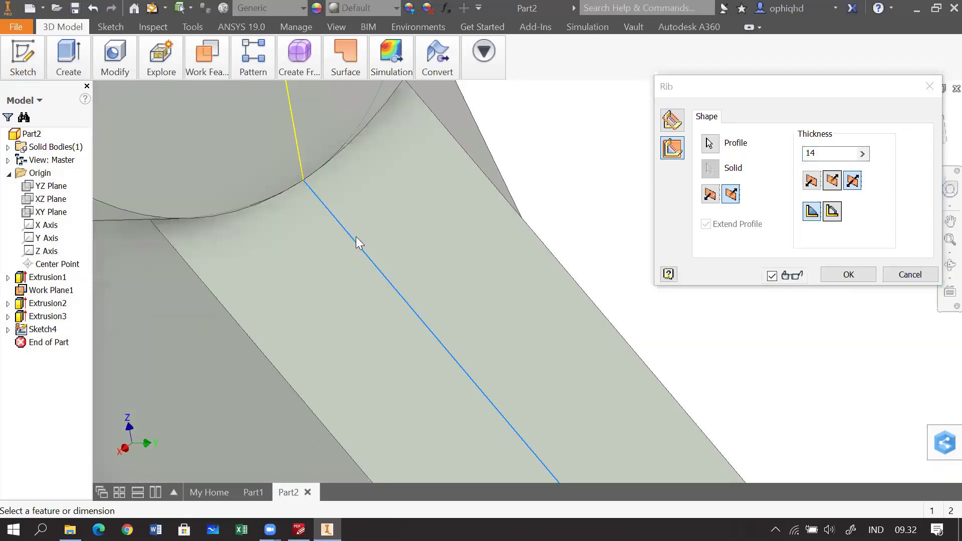
scroll(304, 180, up, 5)
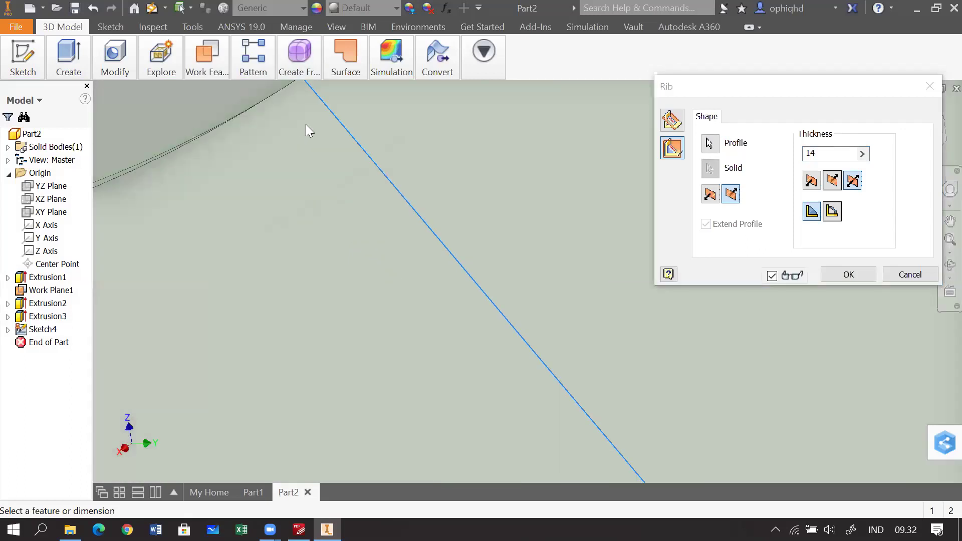
drag(309, 130, 430, 315)
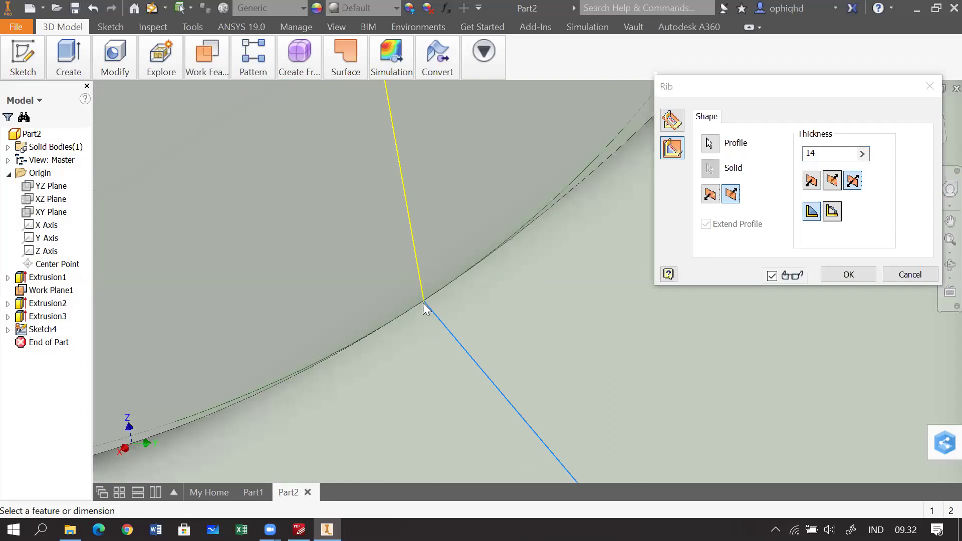
scroll(423, 303, down, 4)
scroll(401, 316, down, 2)
mouse_move(389, 326)
mouse_down()
mouse_move(438, 313)
mouse_move(377, 317)
mouse_up()
scroll(394, 331, down, 5)
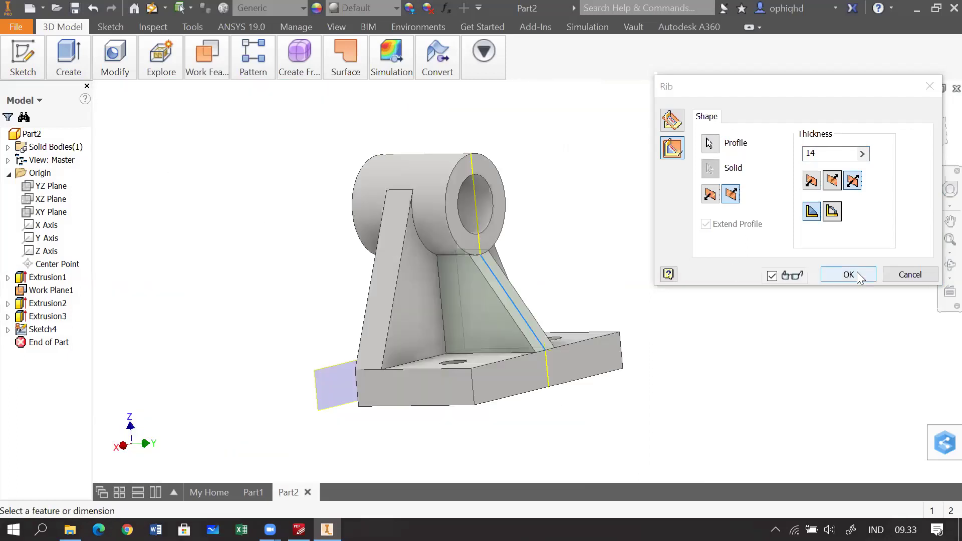
Accept the rib between the cylinder and base plate, and hide Work Plane1.
click(848, 274)
drag(579, 271, 596, 279)
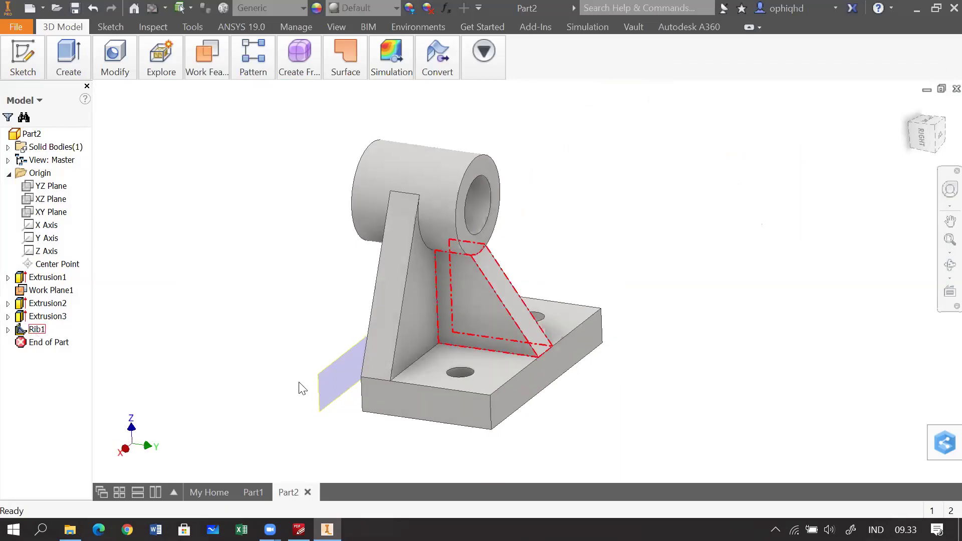
click(36, 292)
right_click(35, 294)
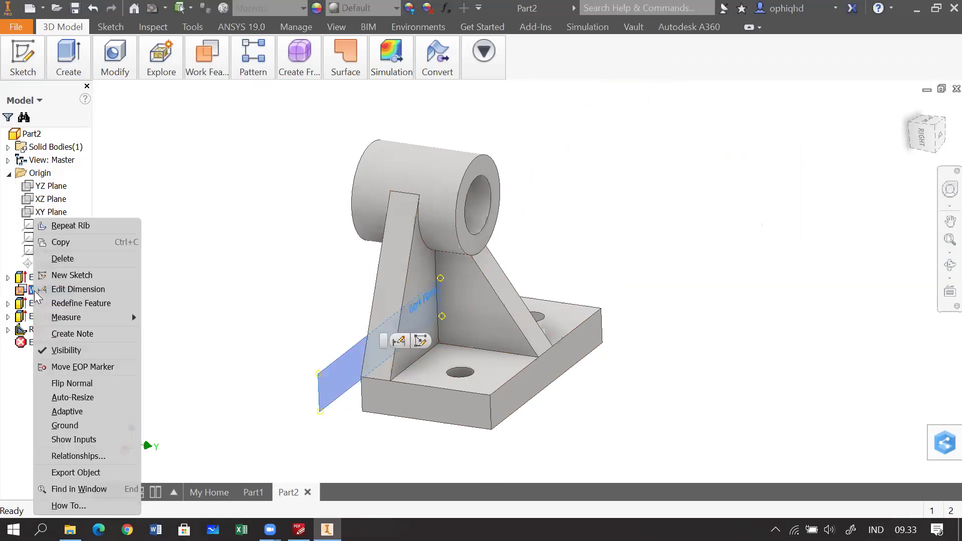
click(76, 350)
drag(614, 385, 640, 419)
key(Escape)
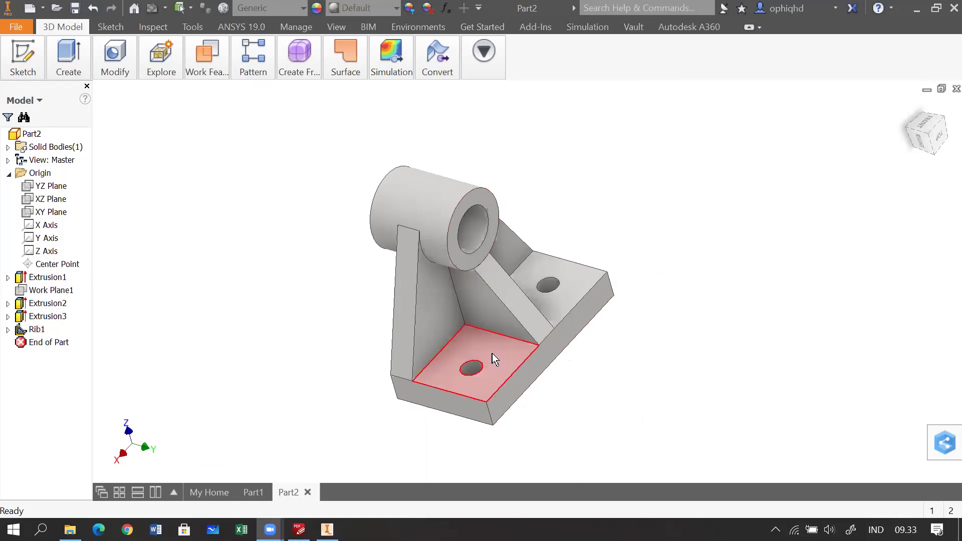
Start a new 2D sketch on the XZ plane.
click(47, 185)
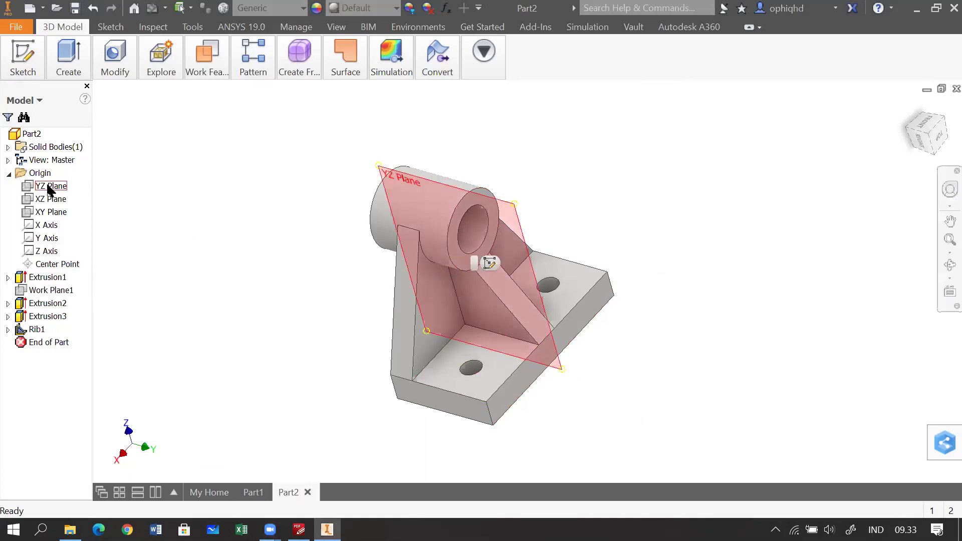
click(40, 199)
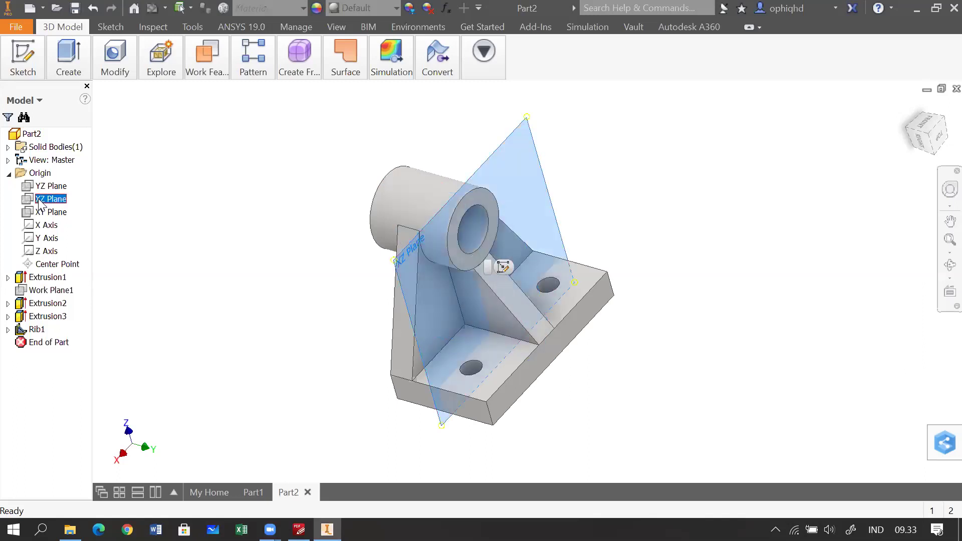
drag(253, 325, 367, 212)
drag(293, 245, 387, 240)
scroll(490, 192, down, 3)
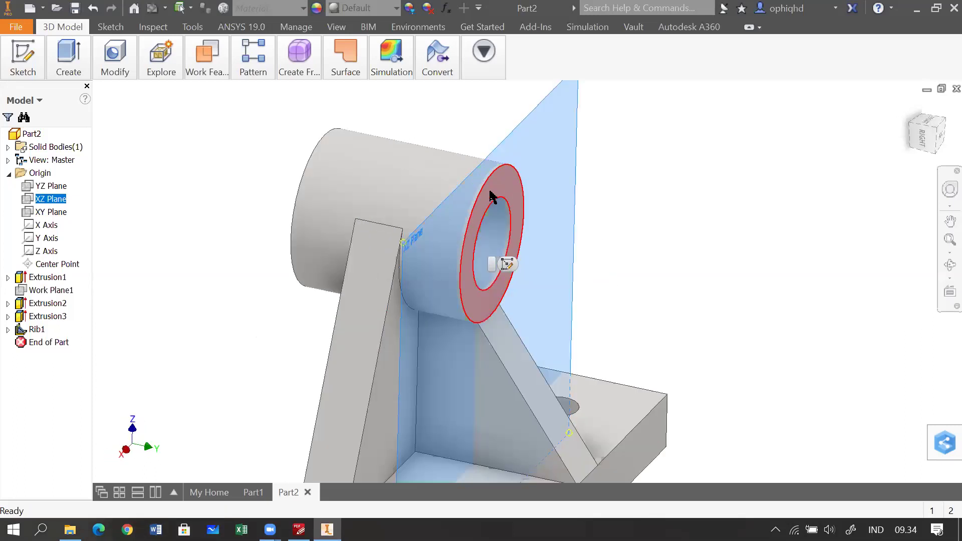
scroll(491, 193, down, 2)
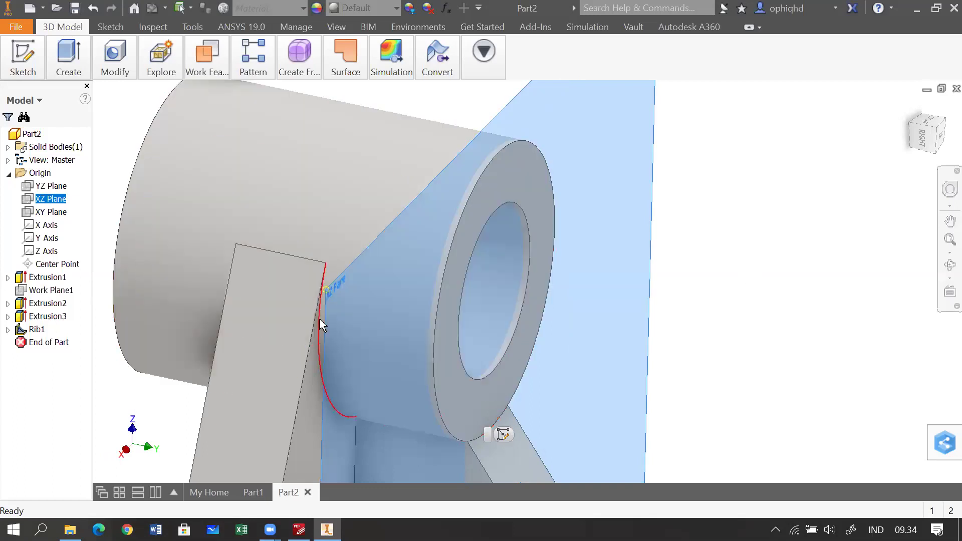
drag(761, 329, 720, 317)
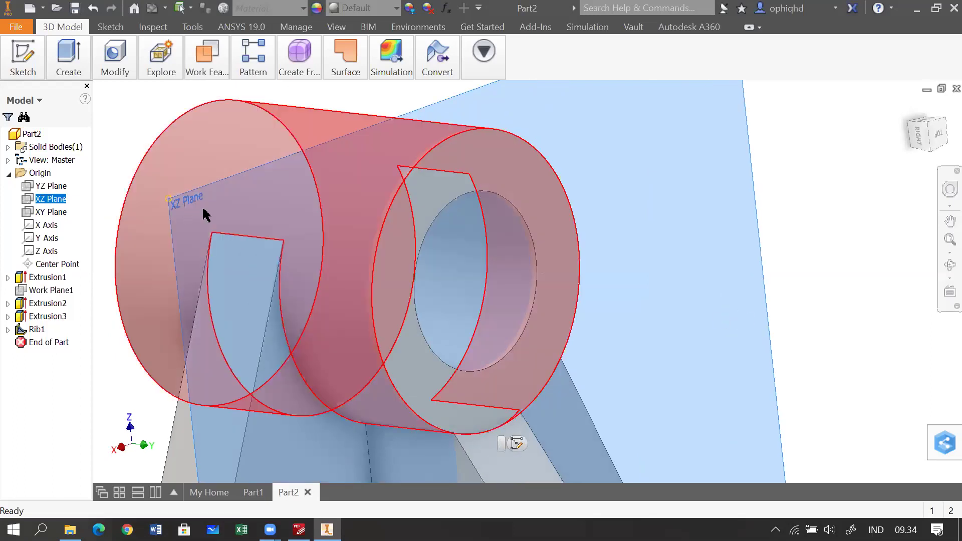
scroll(689, 151, up, 3)
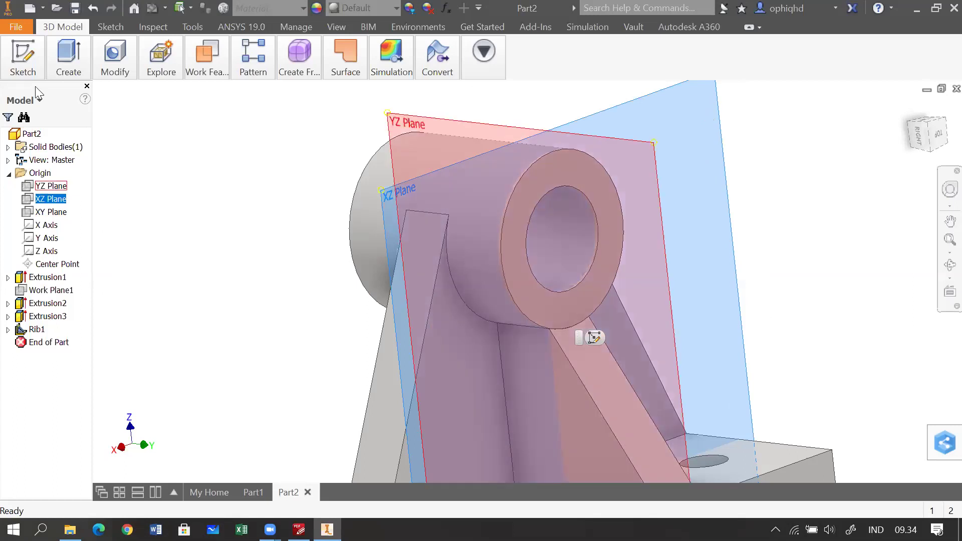
mouse_move(20, 59)
click(26, 98)
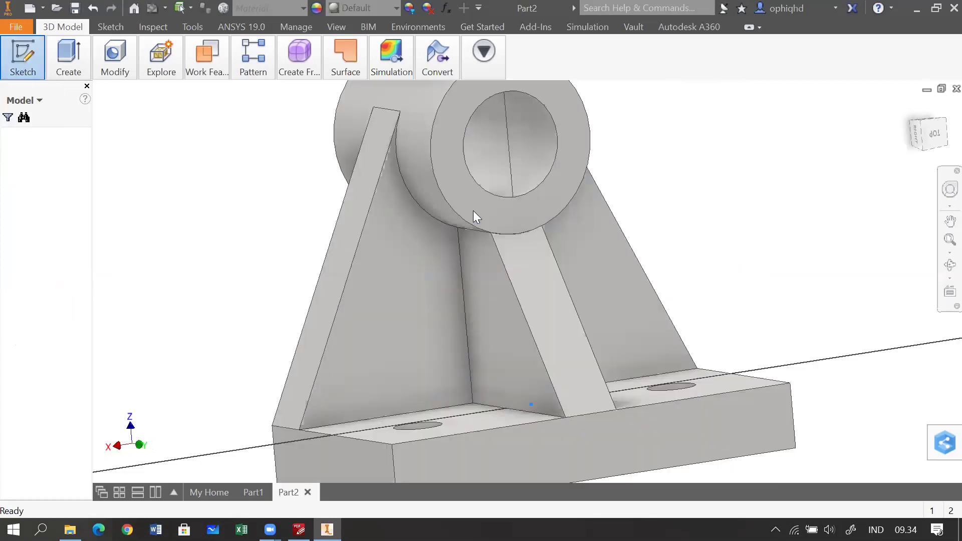
Project the ring-shaped front face of the cylinder, with its outer and bore circles, into the XZ-plane sketch.
middle_click(466, 457)
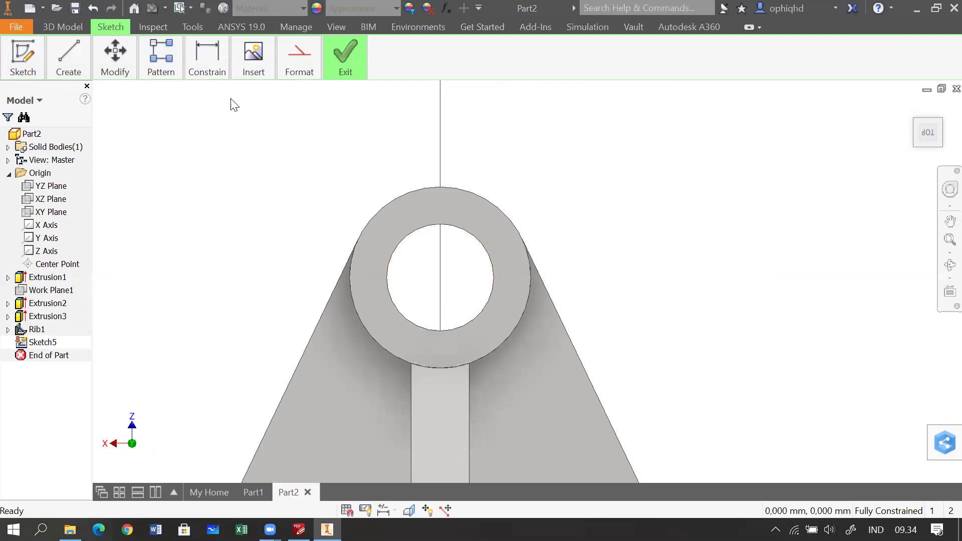
click(70, 65)
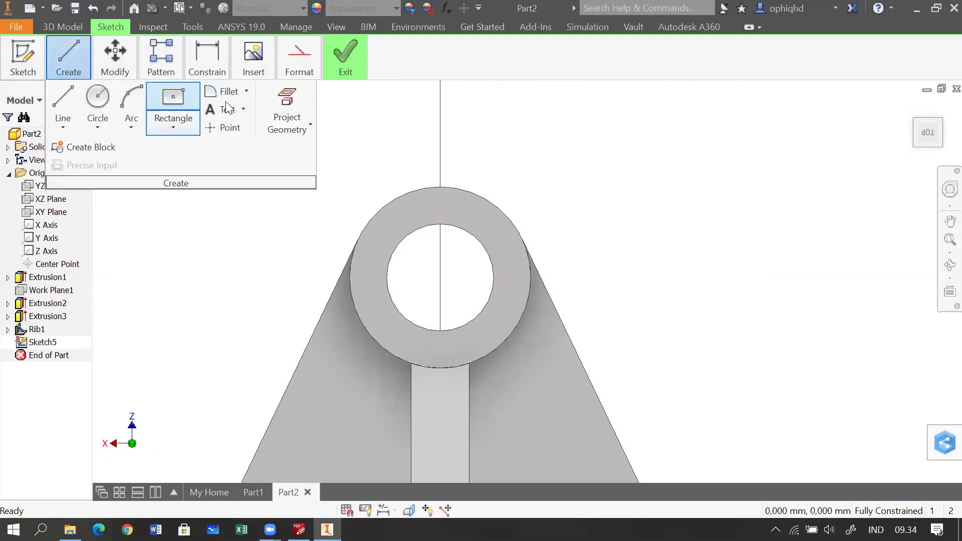
click(296, 97)
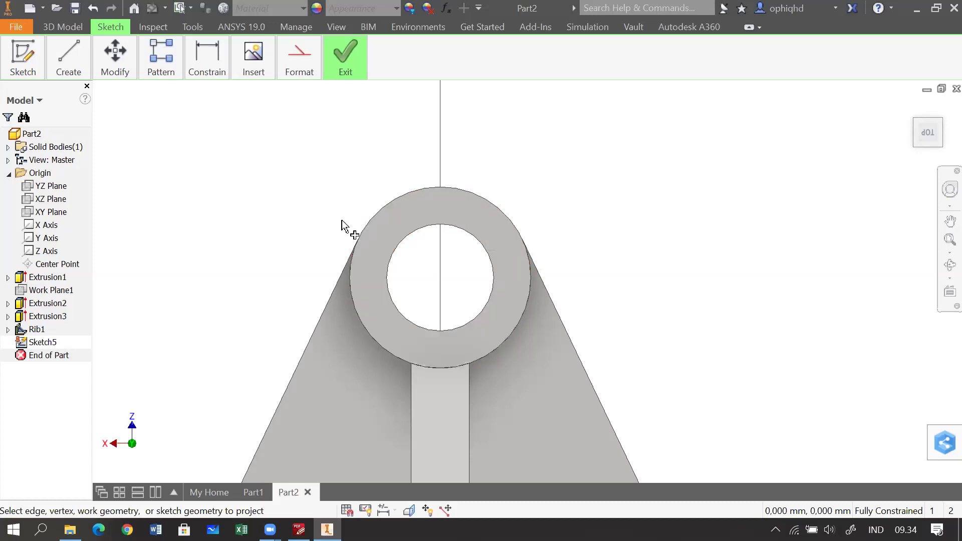
click(485, 220)
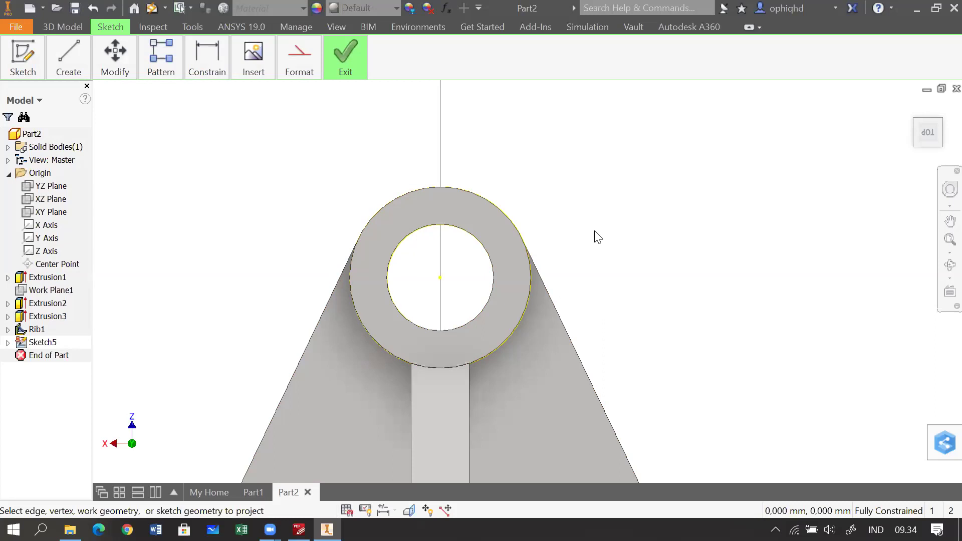
Examine how the projected circles on the sketch plane sit relative to the cylinder's front face.
key(F4)
drag(608, 243, 698, 237)
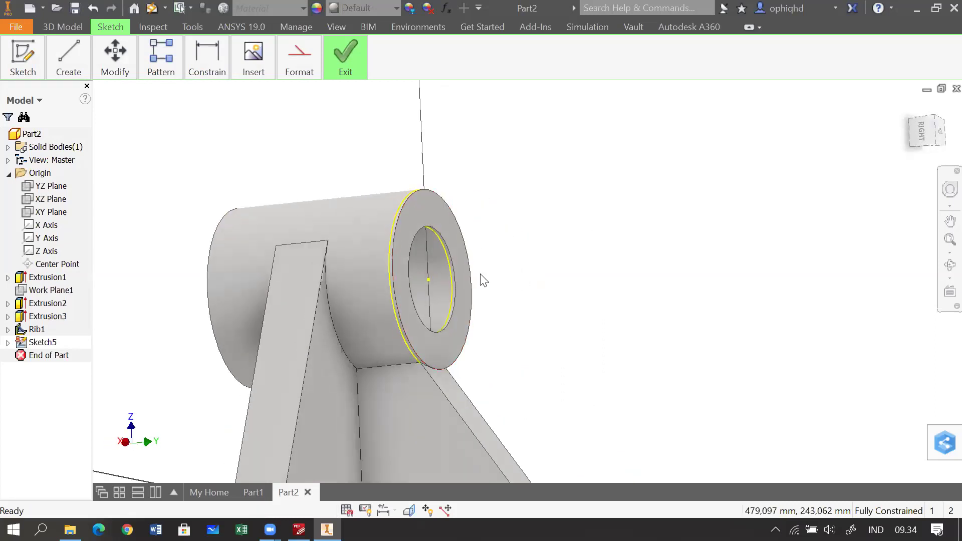
scroll(479, 280, up, 6)
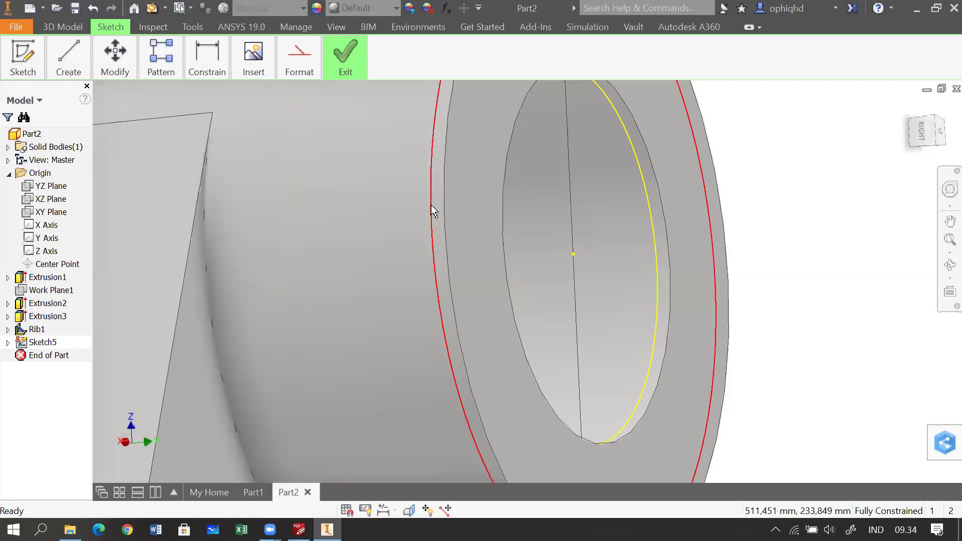
scroll(432, 209, down, 5)
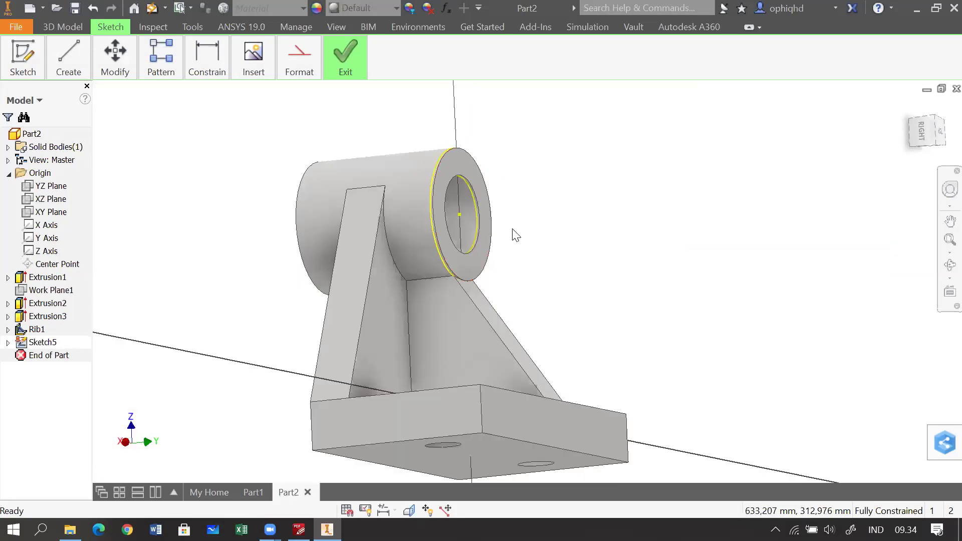
scroll(511, 246, up, 3)
scroll(365, 246, up, 2)
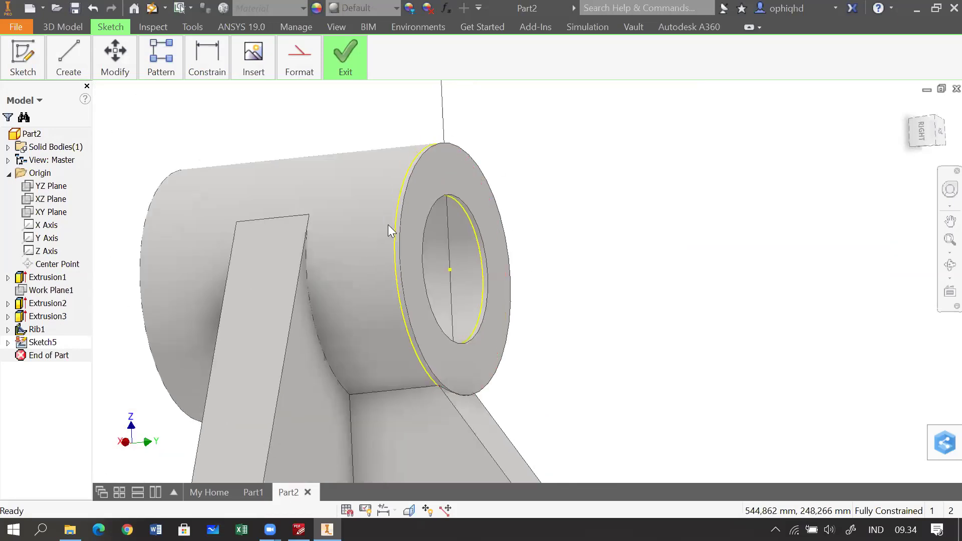
scroll(395, 226, up, 3)
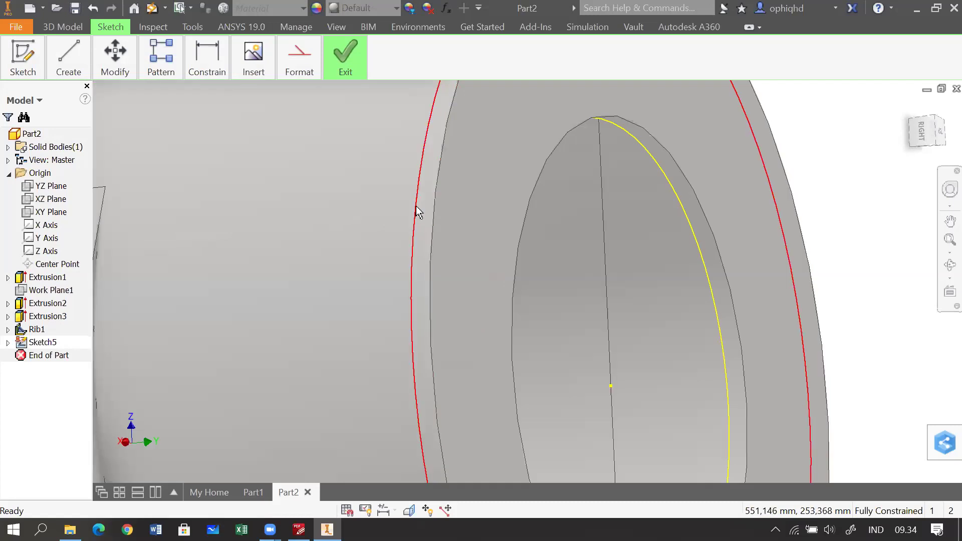
click(108, 55)
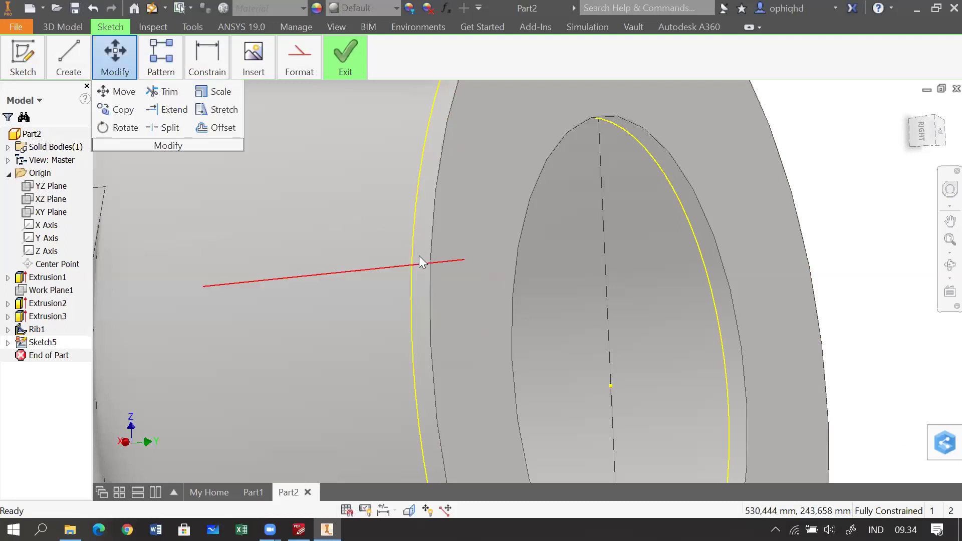
scroll(419, 198, down, 5)
click(417, 195)
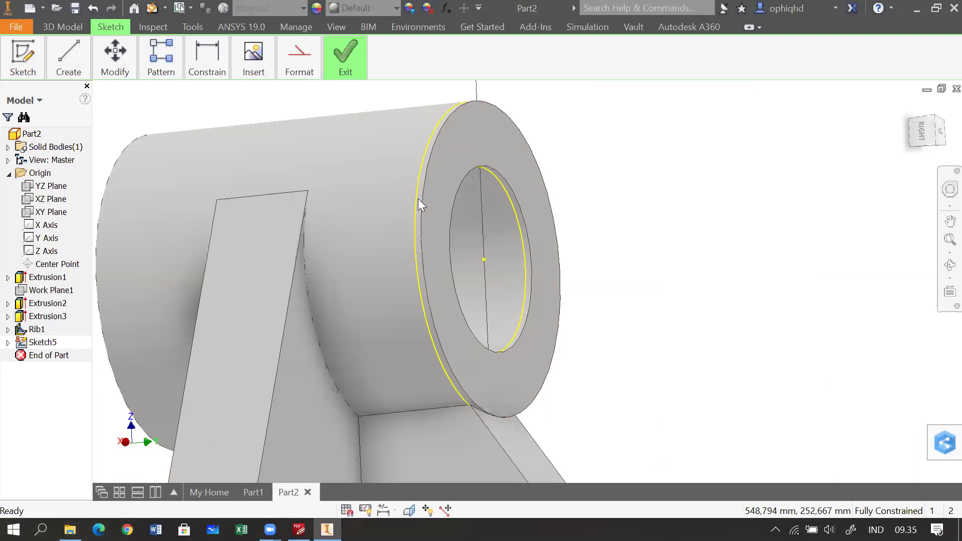
Finish the sketch containing the projected cylinder circles.
click(67, 51)
click(67, 50)
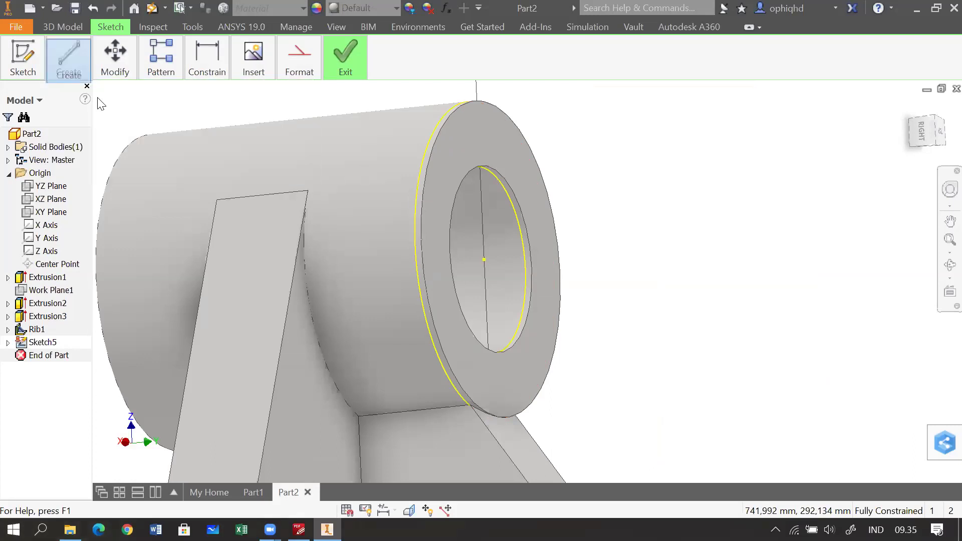
click(71, 59)
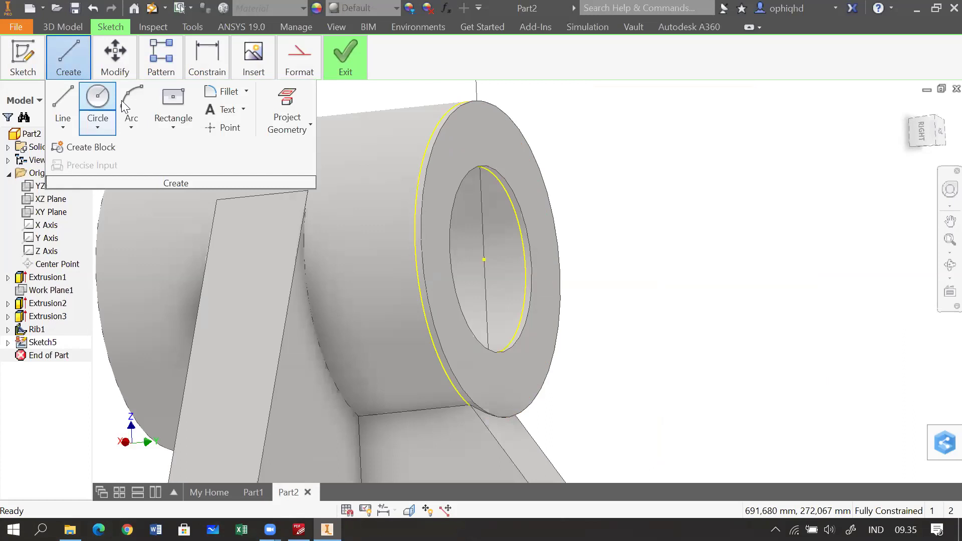
click(115, 56)
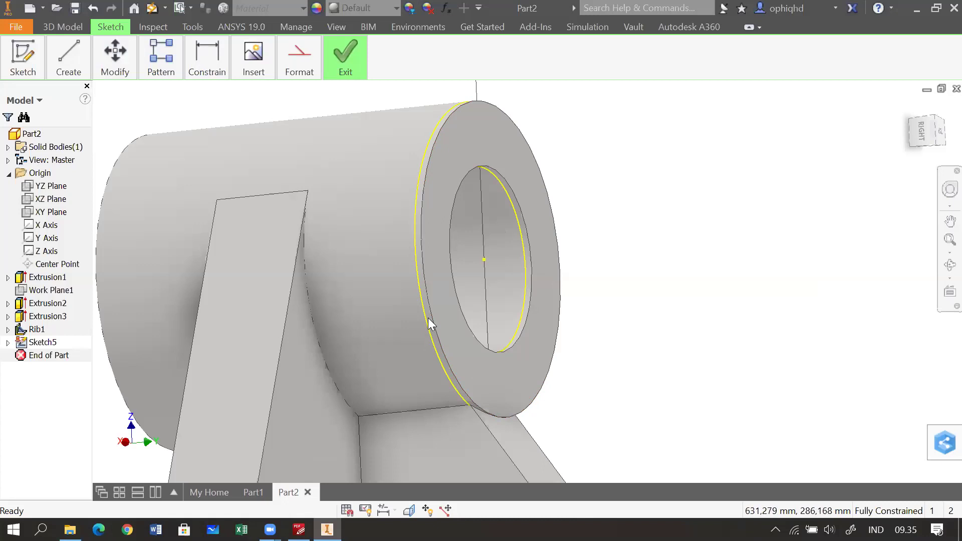
click(345, 66)
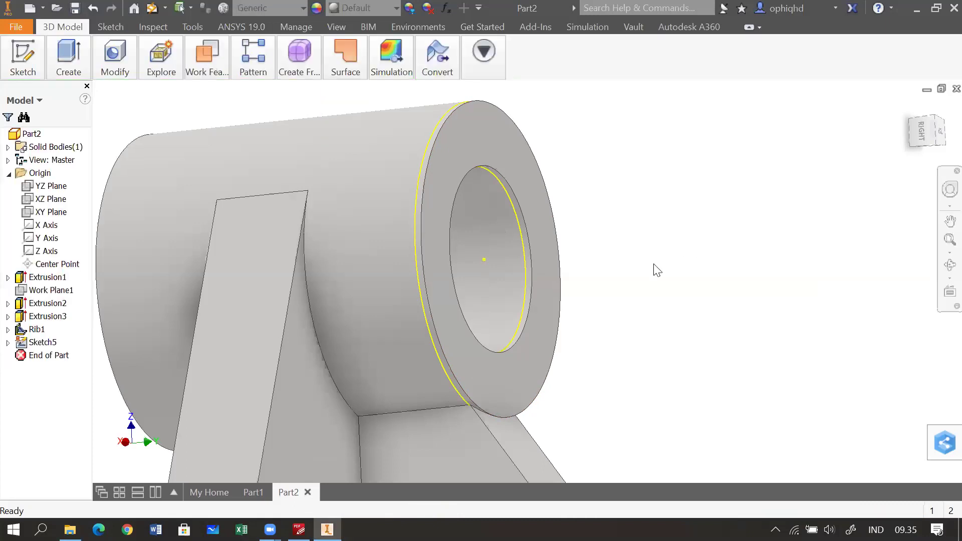
Try to extrude the projected ring profile 14 mm outward from the cylinder's front face.
click(68, 57)
click(69, 91)
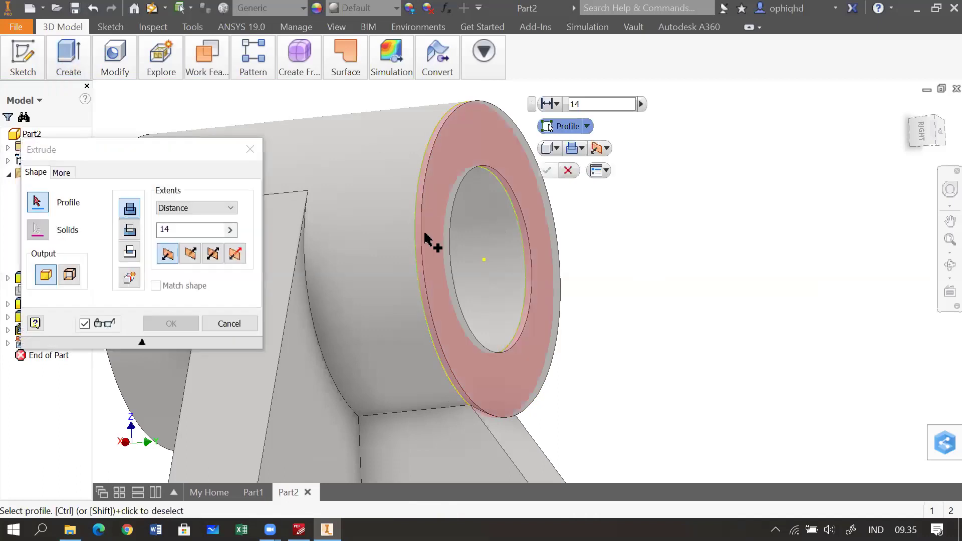
click(450, 326)
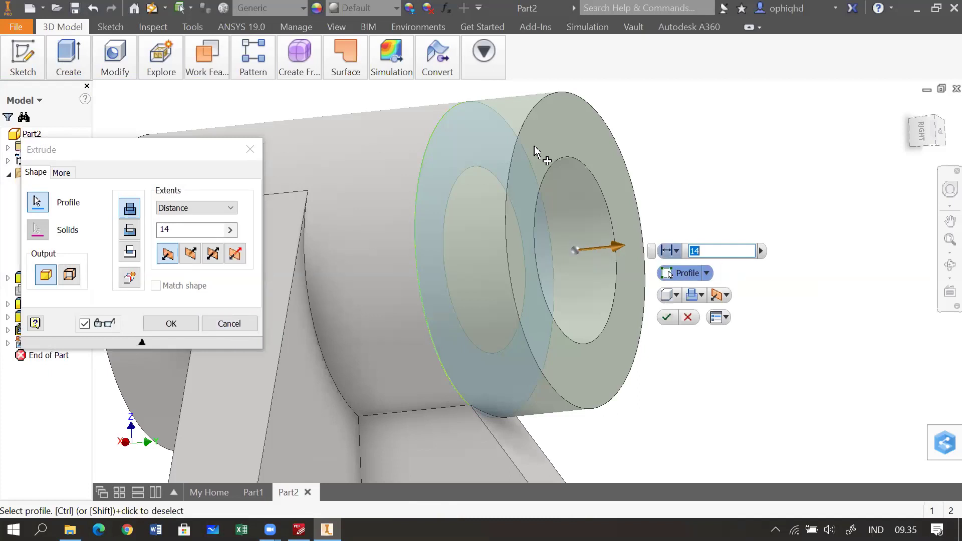
click(232, 324)
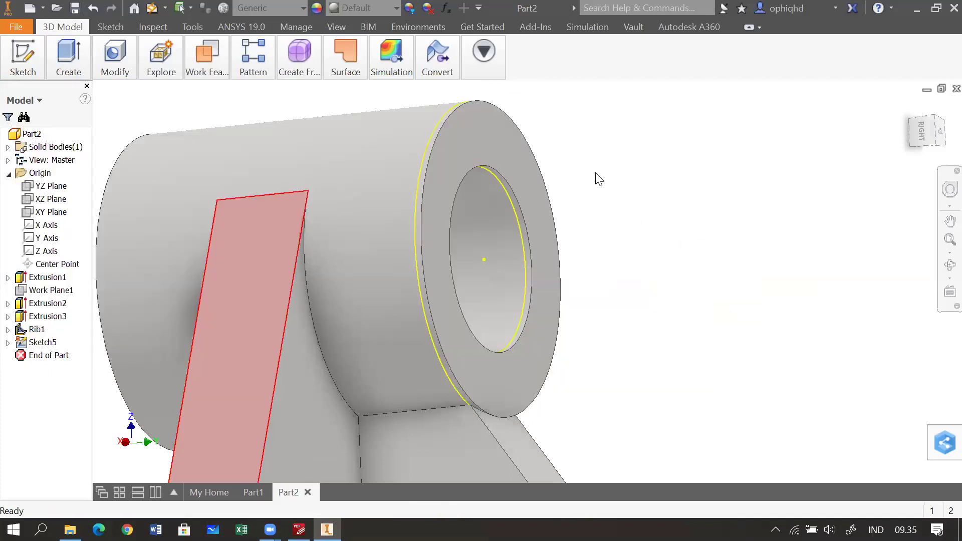
Delete the sketch that holds the projected cylinder circles.
right_click(42, 345)
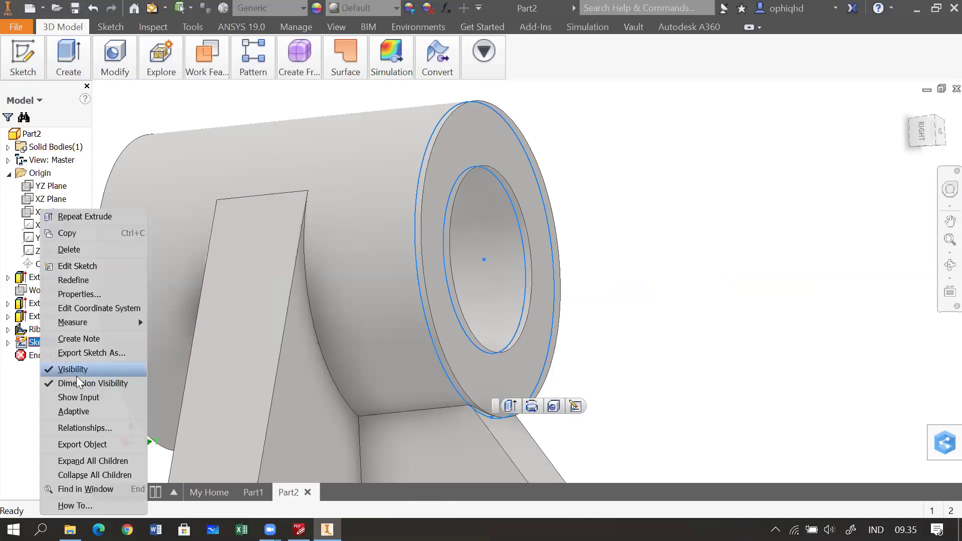
click(122, 265)
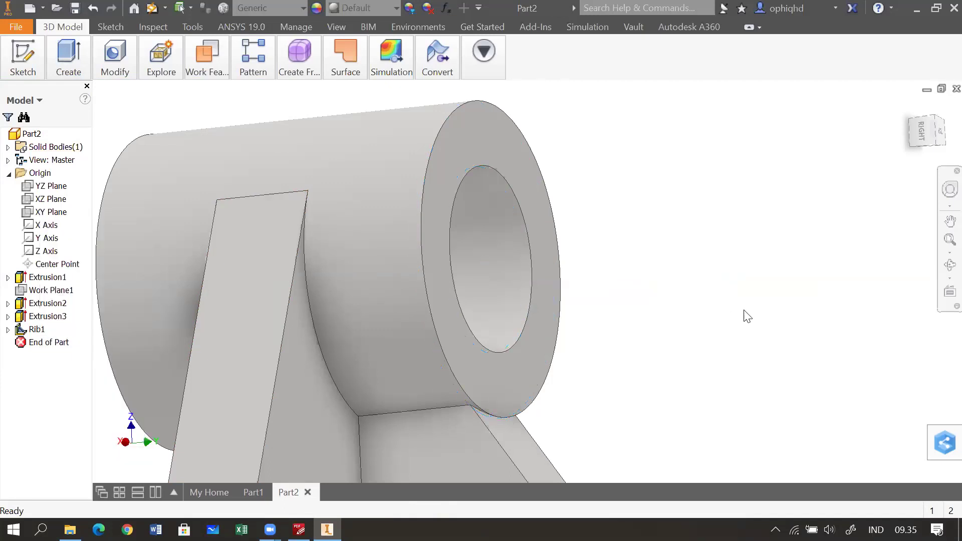
scroll(727, 323, down, 5)
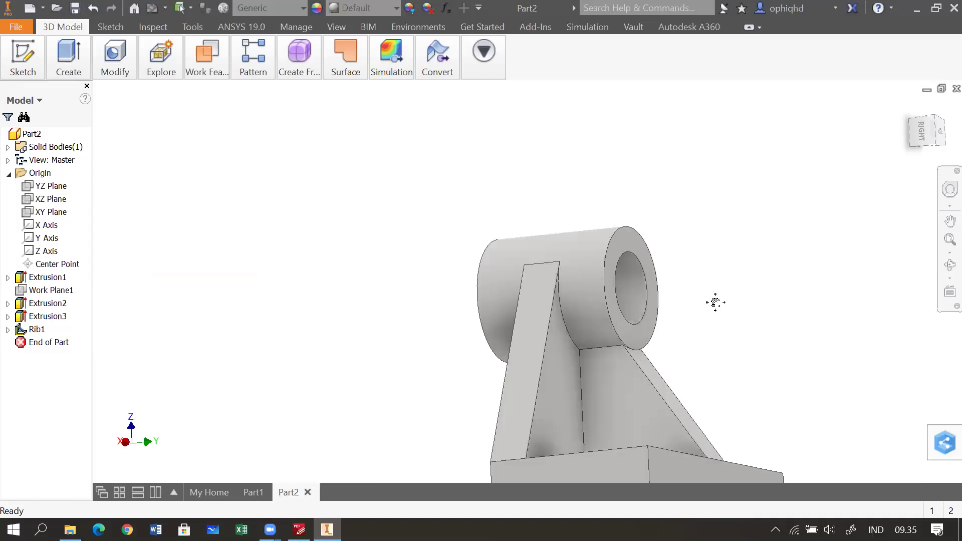
scroll(715, 302, down, 3)
key(F4)
drag(651, 220, 628, 227)
key(Escape)
Check the dimensions of drawing (h) in PDF-XChange Editor against the bracket and return to the Inventor model.
click(299, 530)
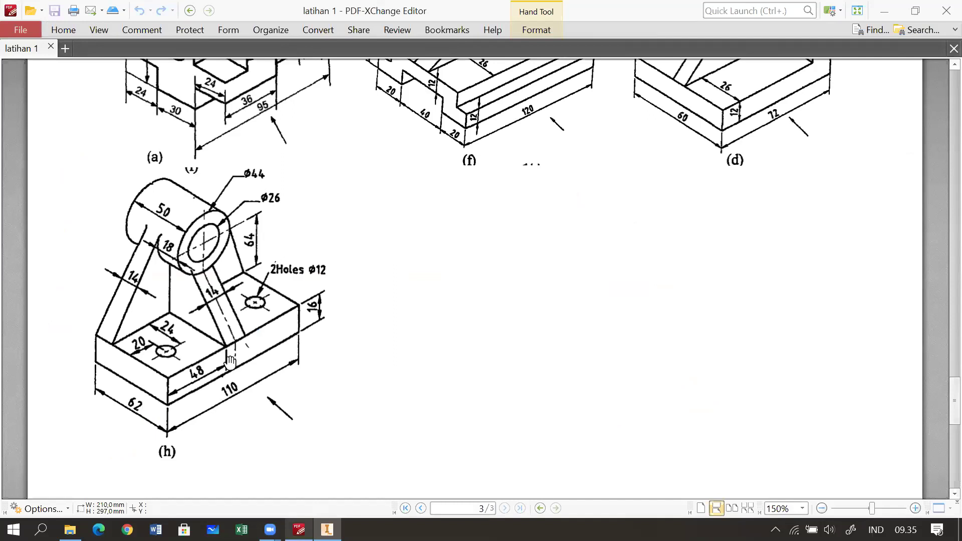
click(166, 372)
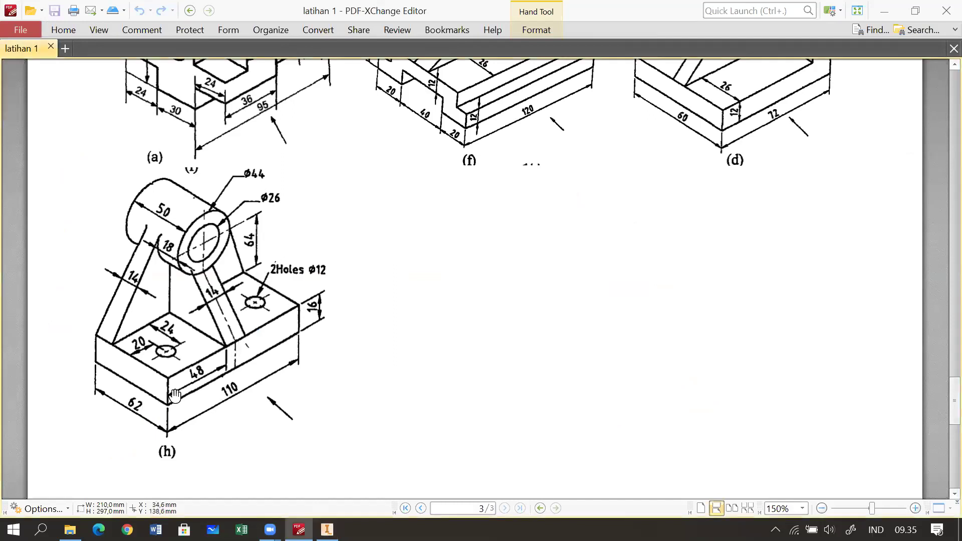
scroll(269, 324, up, 1)
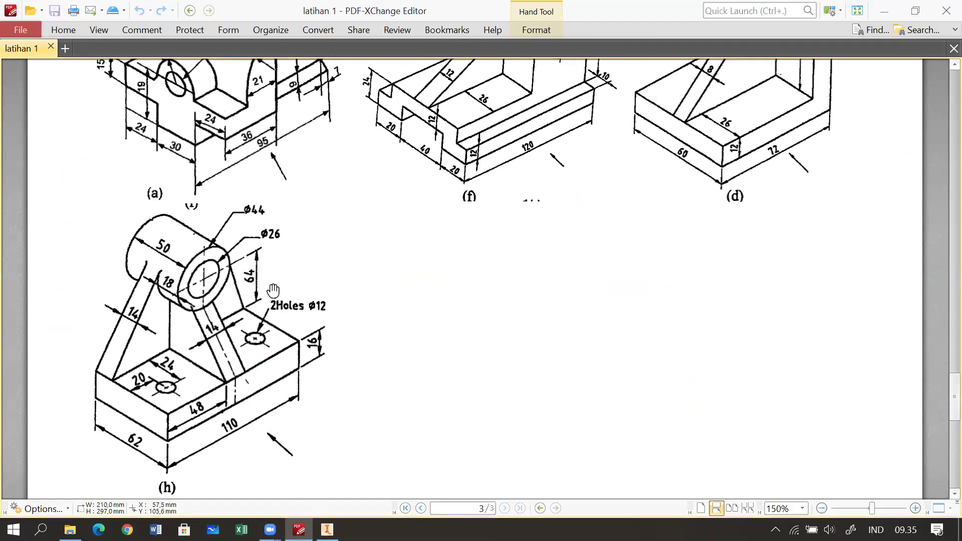
middle_click(241, 239)
middle_click(326, 254)
scroll(335, 235, down, 2)
scroll(342, 224, up, 4)
scroll(355, 355, up, 2)
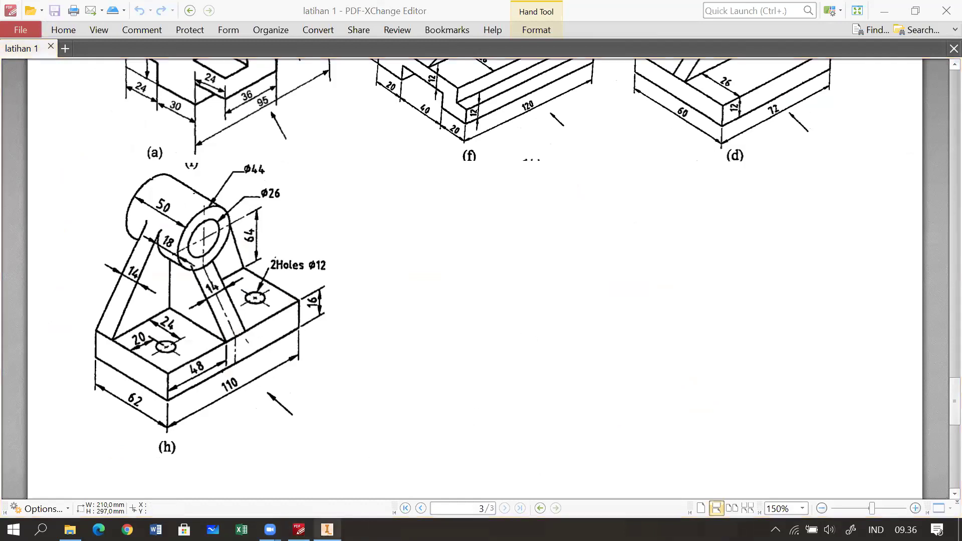
click(327, 530)
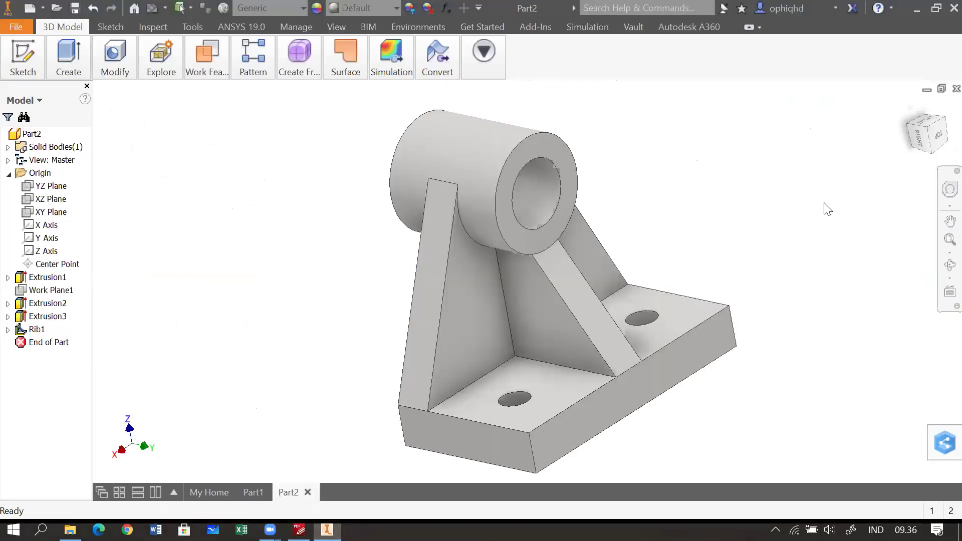